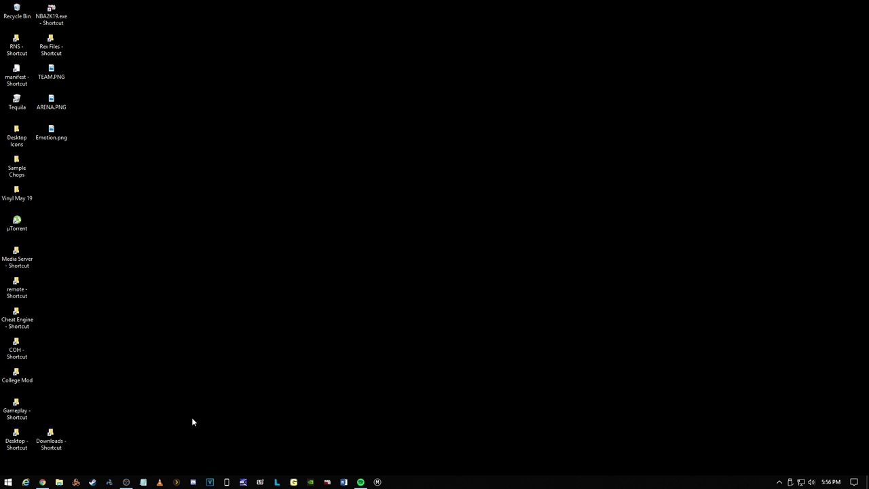
Step: Open the recent document Next Expansion College Hoops 2K19.docx in Word and locate Arizona state in the team list
right_click(343, 482)
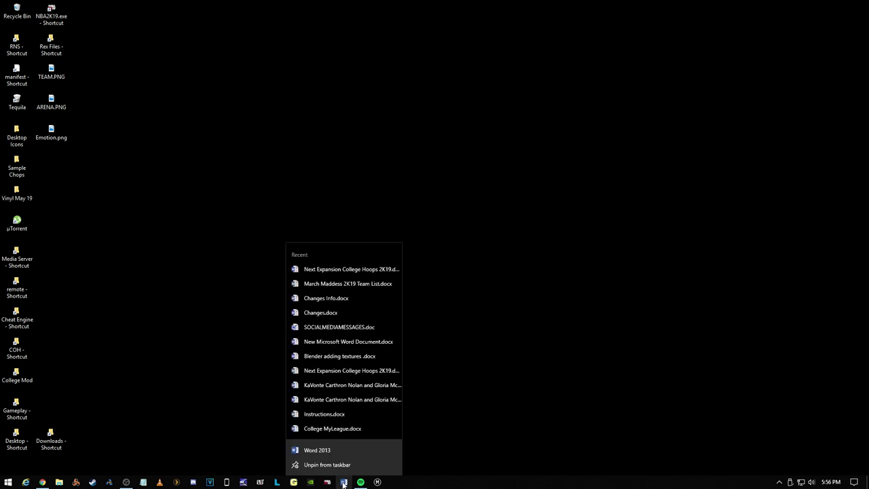
left_click(350, 269)
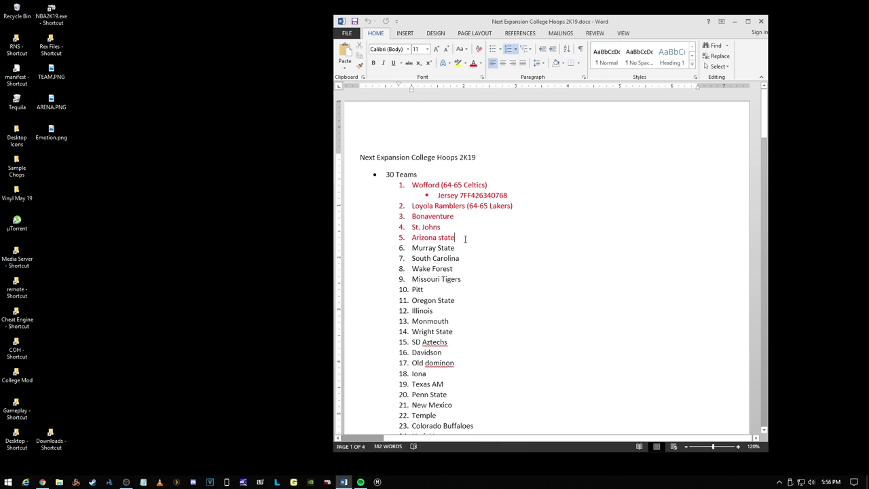
left_click_drag(467, 237, 393, 236)
left_click(476, 259)
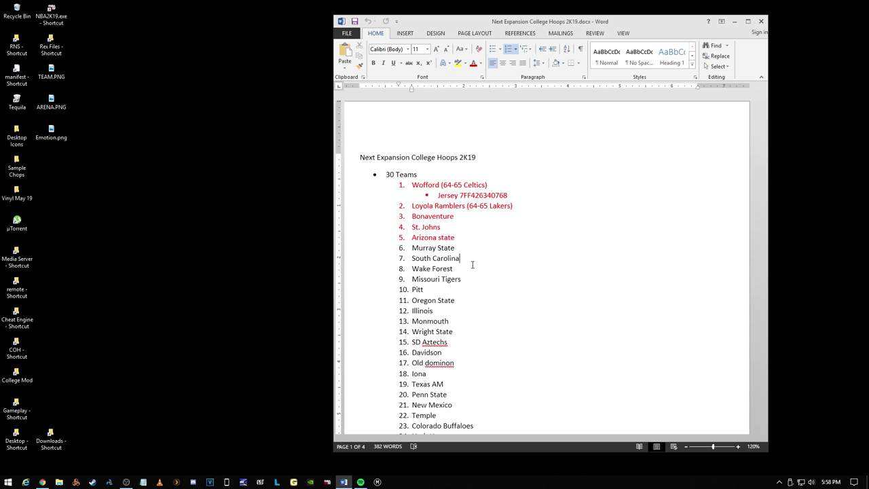
left_click(534, 237)
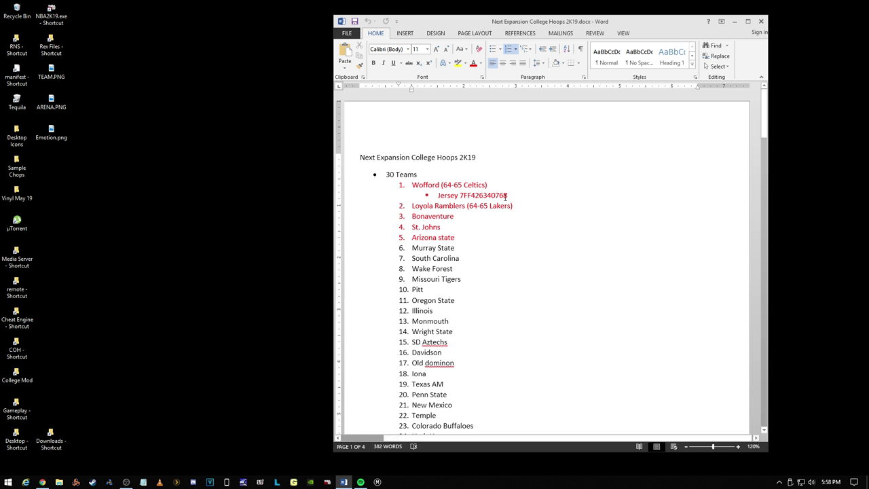
Step: Look through the whole document, comparing the team list with the Arenas, Floors, Crowd and Logos number lists
scroll(487, 203, "down", 20)
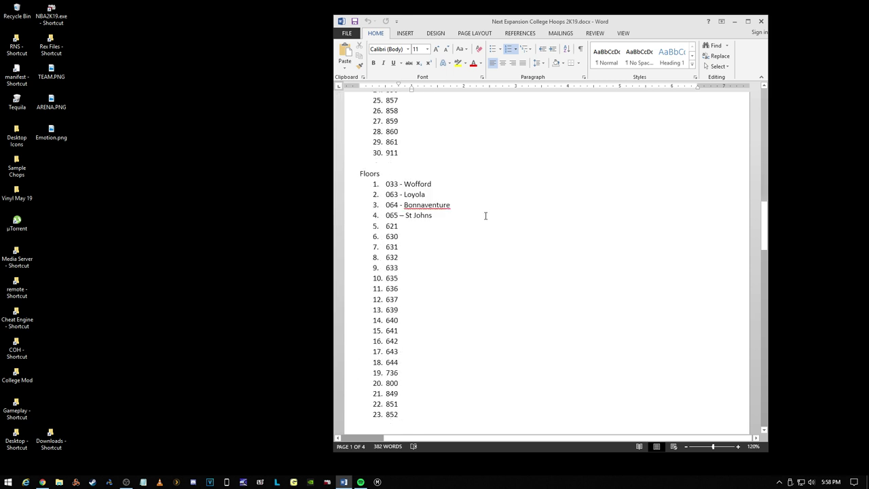
scroll(485, 216, "down", 20)
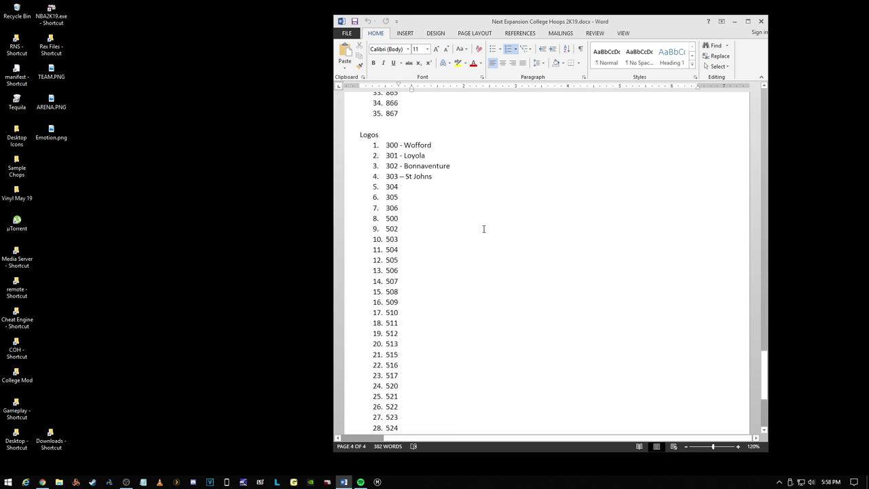
scroll(484, 228, "up", 15)
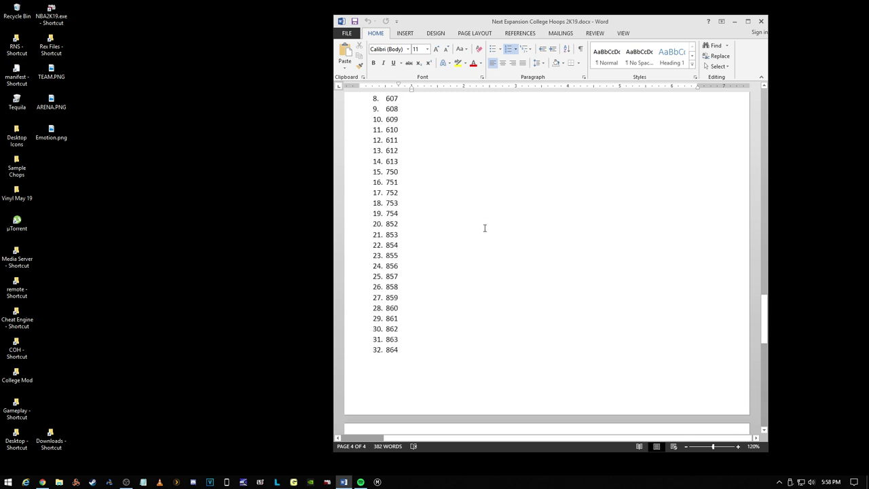
scroll(485, 228, "up", 20)
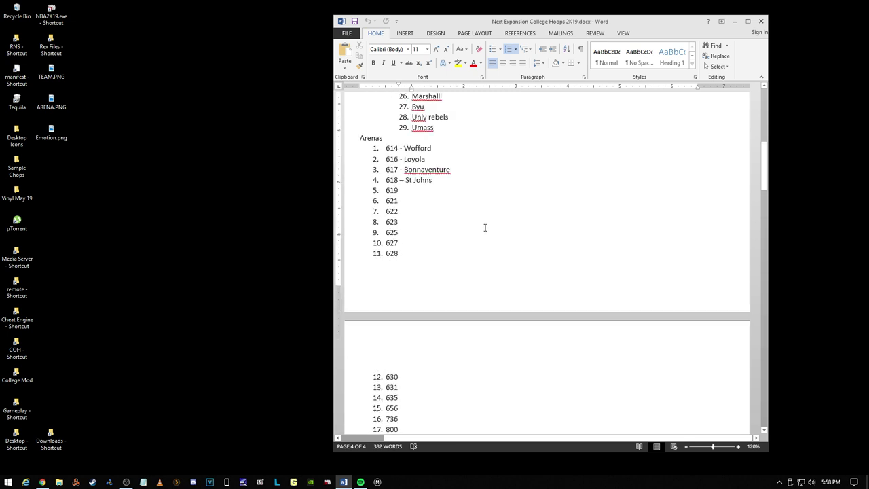
scroll(486, 265, "down", 10)
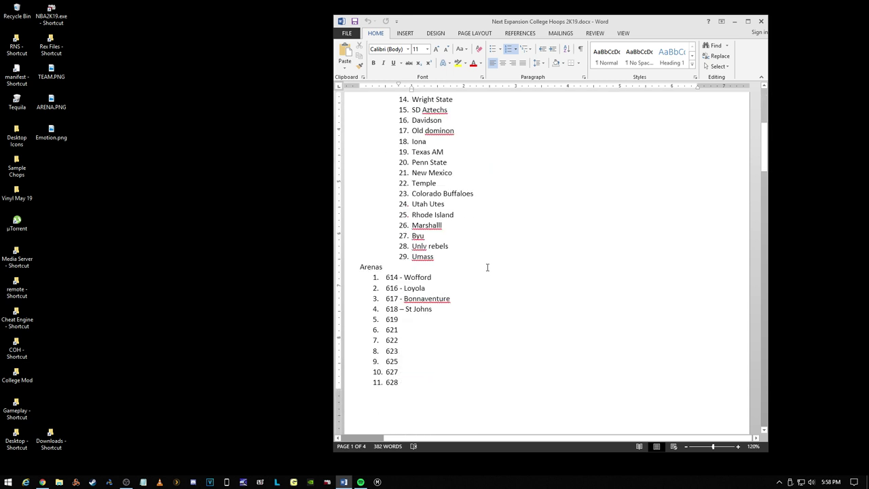
left_click(416, 190)
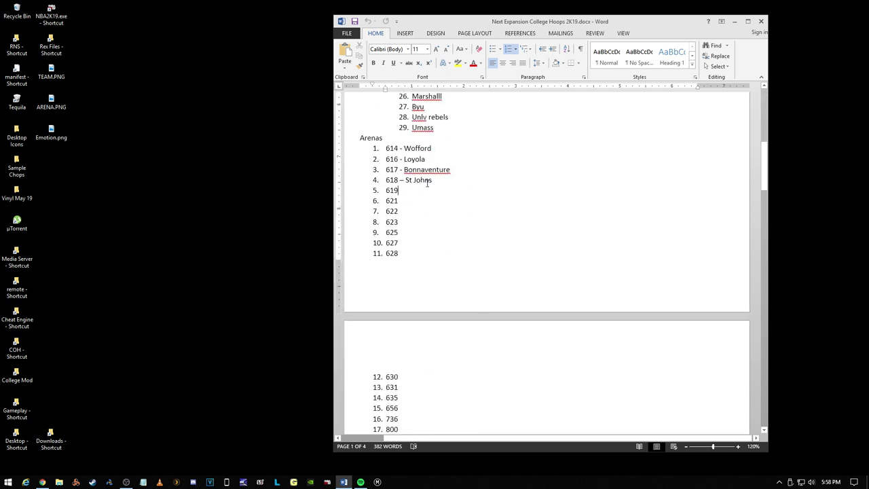
scroll(428, 186, "down", 5)
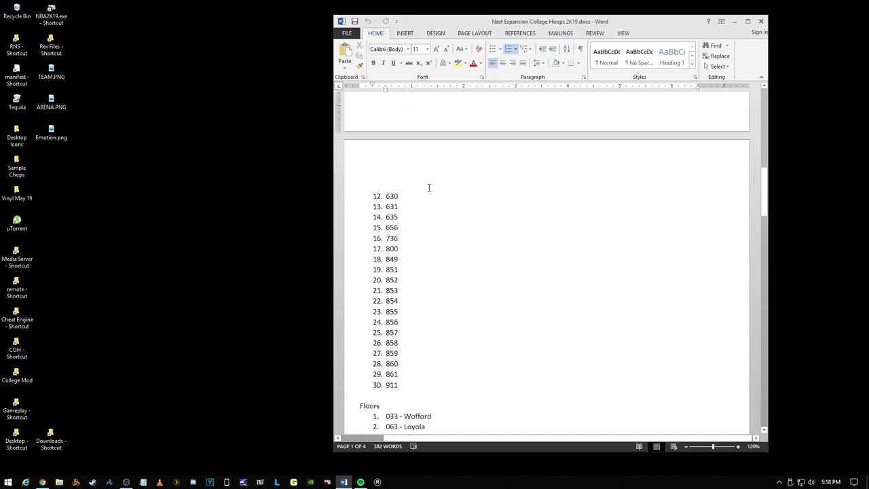
scroll(431, 191, "down", 5)
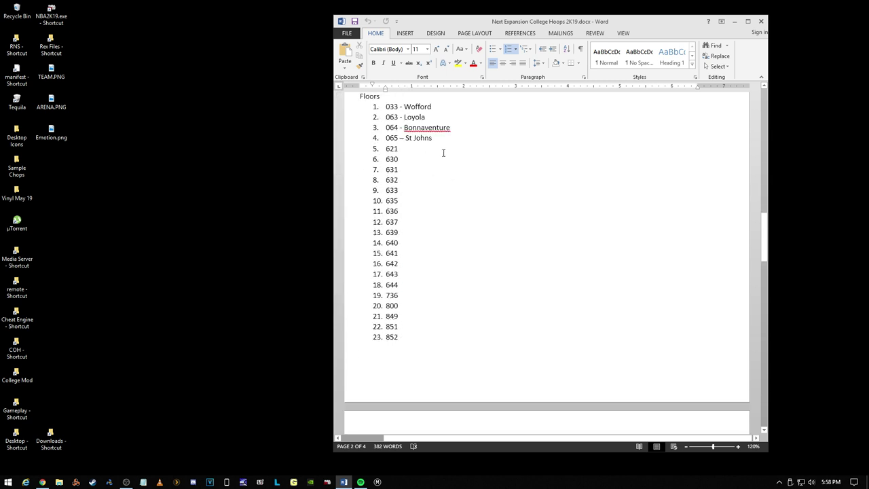
scroll(441, 163, "down", 10)
scroll(441, 176, "down", 10)
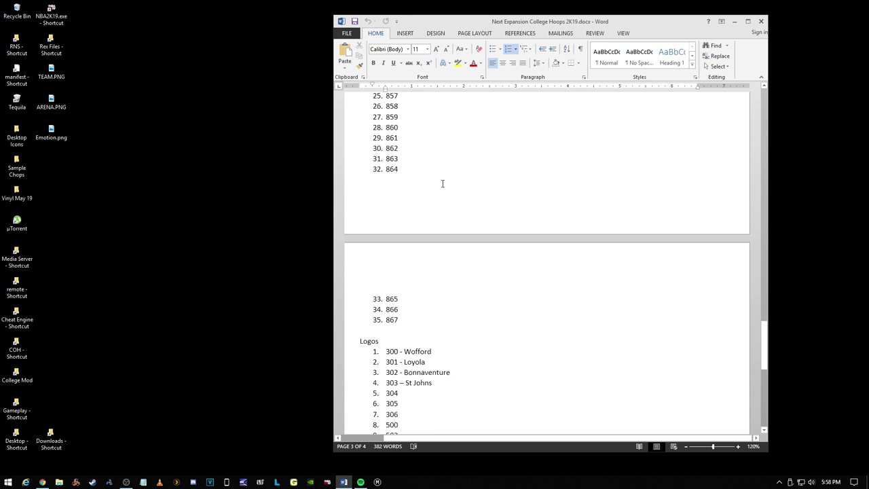
scroll(442, 177, "up", 8)
scroll(445, 197, "down", 10)
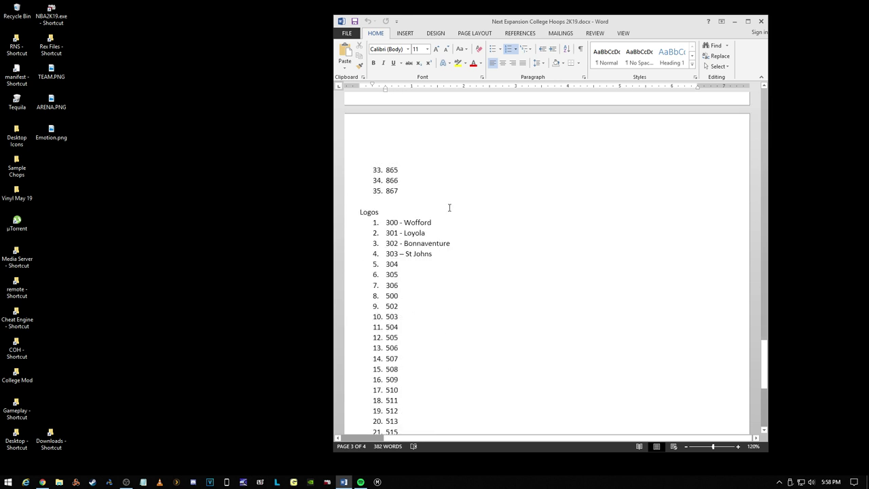
scroll(449, 208, "down", 7)
scroll(449, 208, "up", 18)
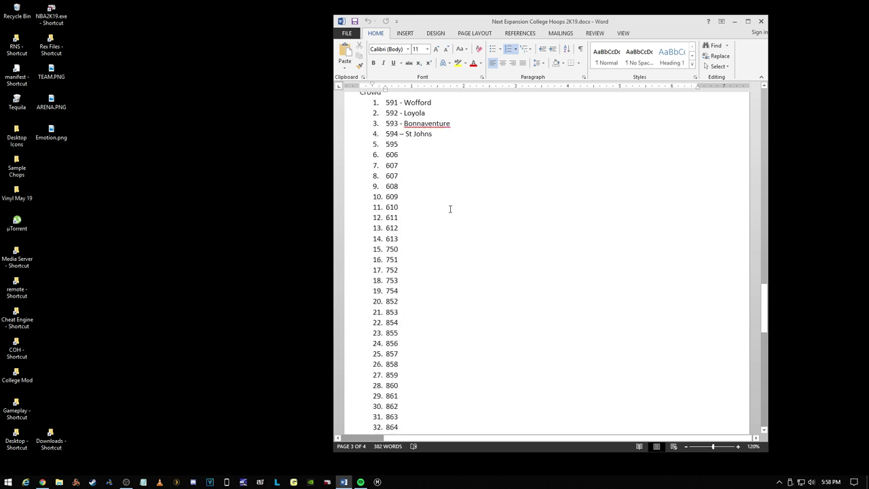
scroll(449, 209, "up", 20)
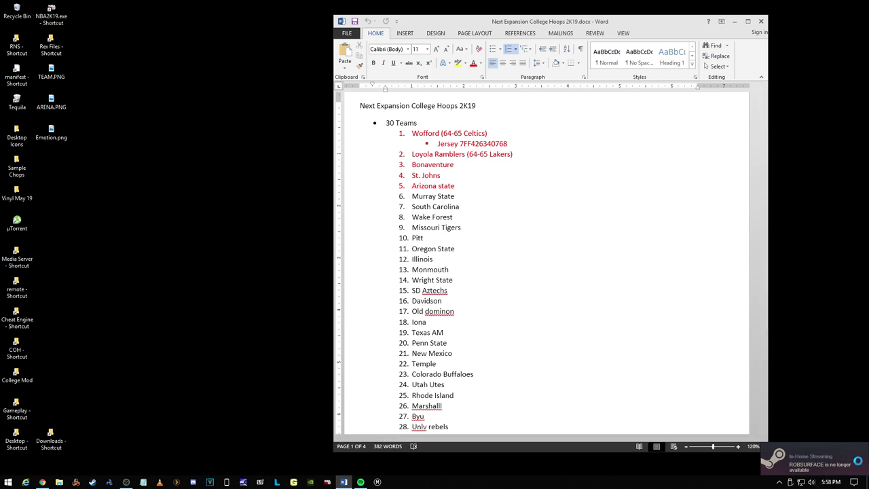
left_click(512, 214)
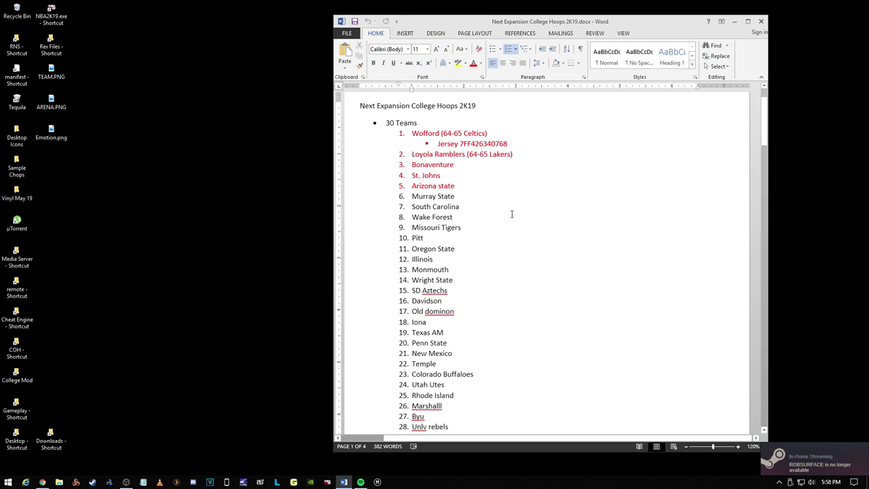
Step: Examine which number is assigned to Wofford in each of the Arenas, Floors, Crowd and Logos lists
scroll(512, 214, "down", 3)
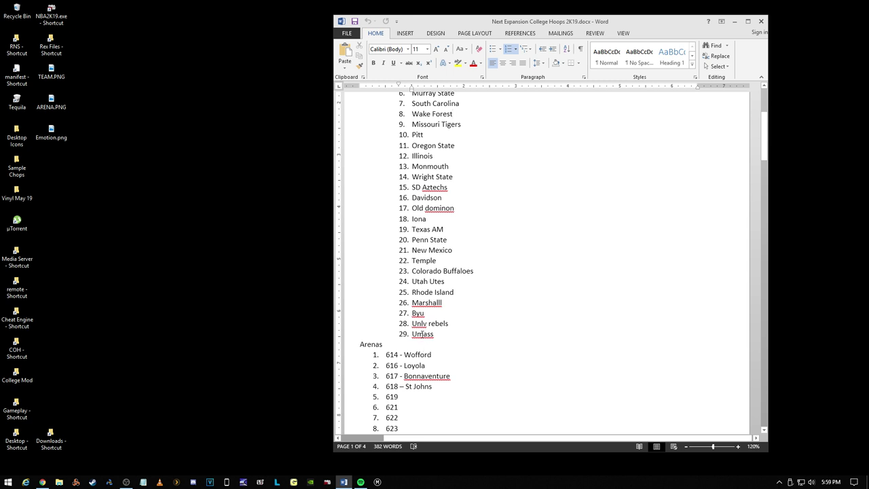
left_click_drag(433, 354, 395, 355)
left_click(496, 357)
scroll(489, 326, "down", 15)
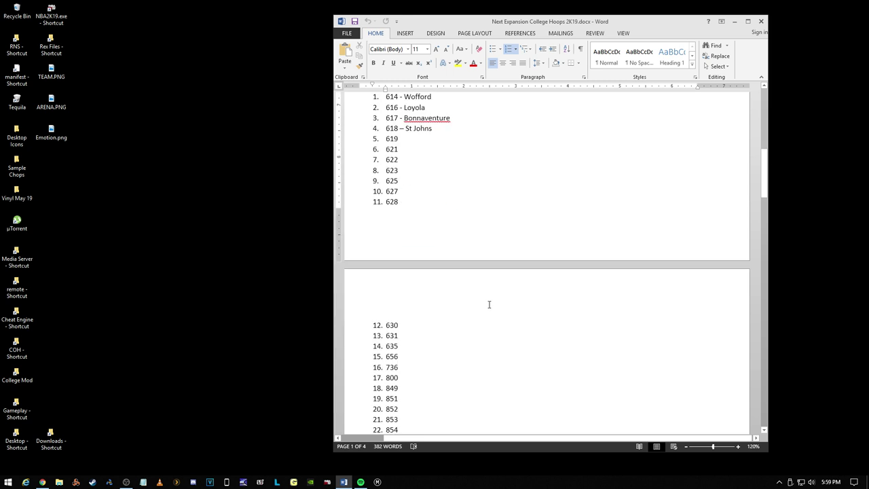
scroll(489, 307, "down", 1)
left_click_drag(434, 261, 389, 261)
left_click(496, 314)
scroll(490, 264, "down", 12)
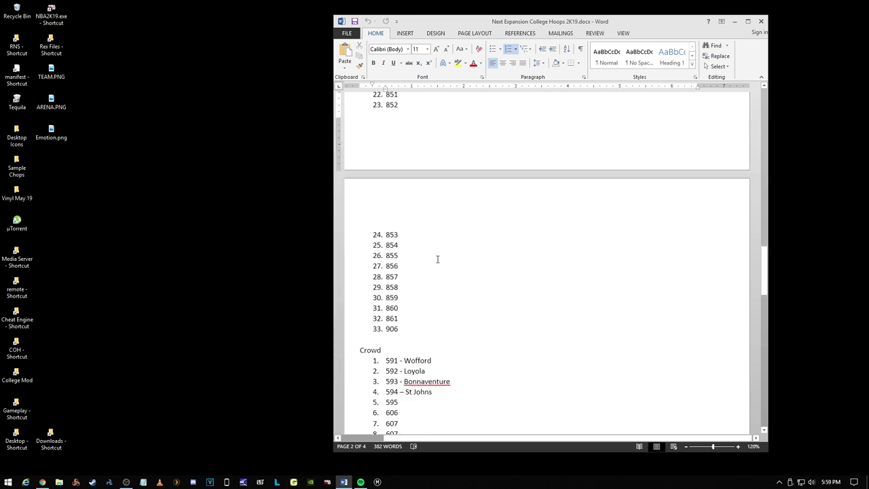
left_click_drag(454, 361, 390, 360)
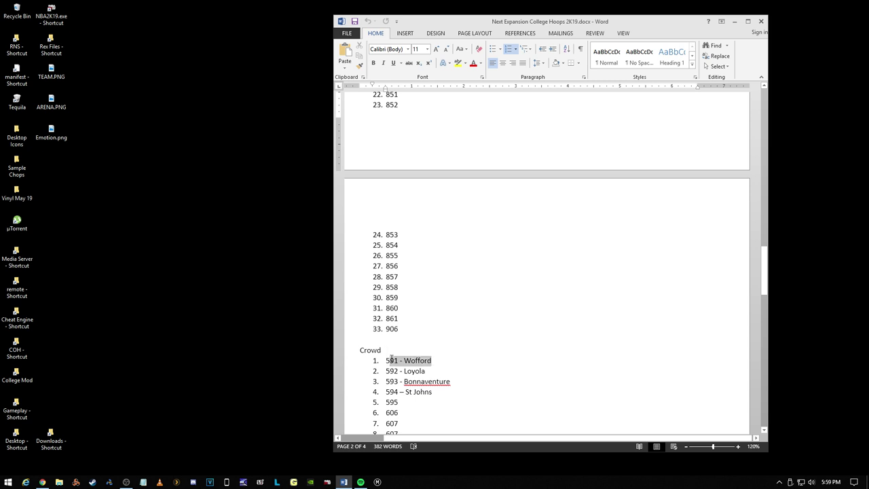
left_click(547, 360)
scroll(496, 309, "down", 10)
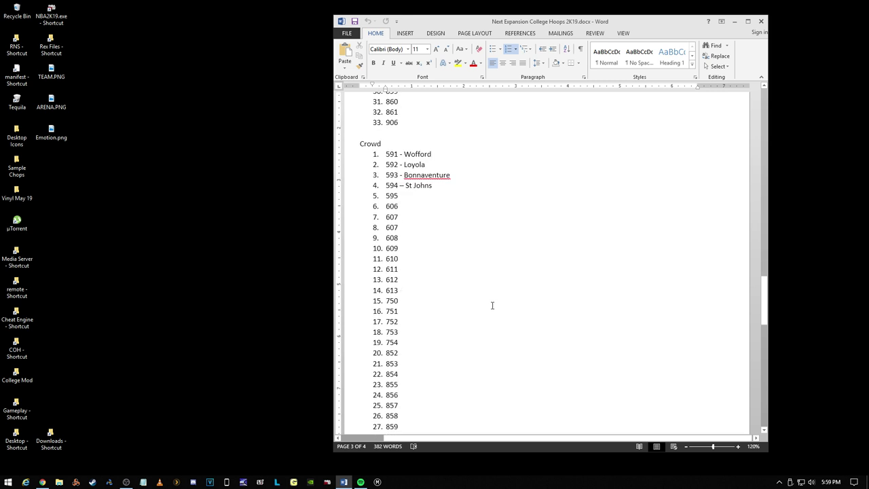
scroll(492, 306, "down", 5)
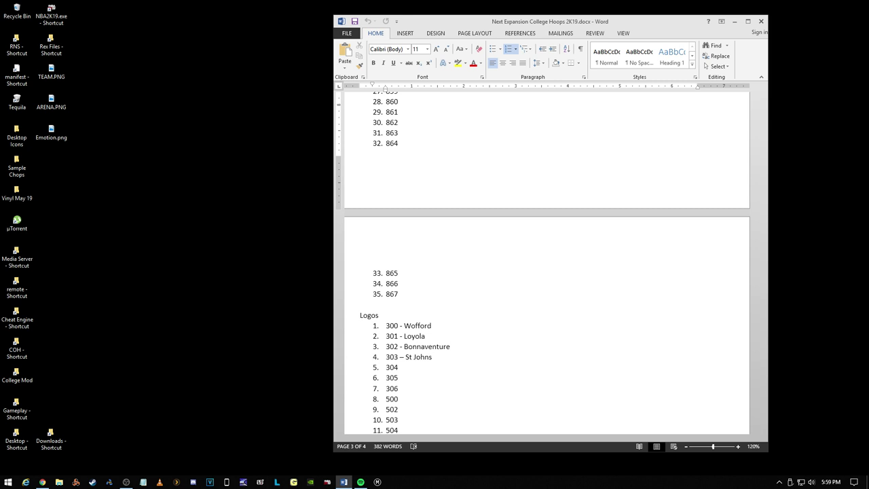
Step: Check the Crowd, Floors and Arenas lists for the first numbers that have no team assigned
key("alt+Tab")
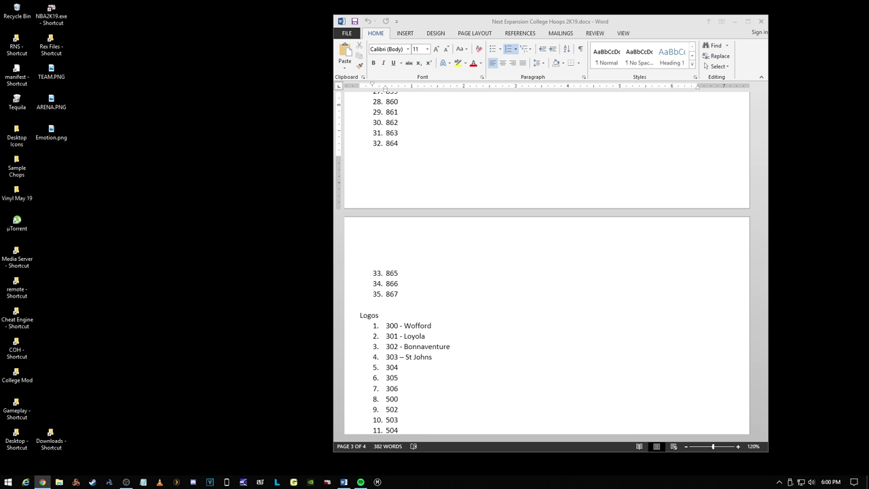
left_click(445, 178)
scroll(446, 177, "up", 5)
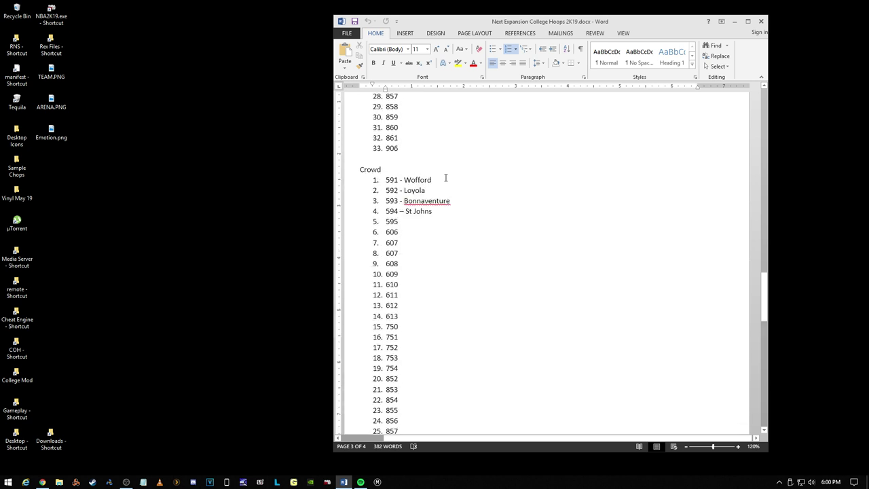
scroll(446, 178, "up", 15)
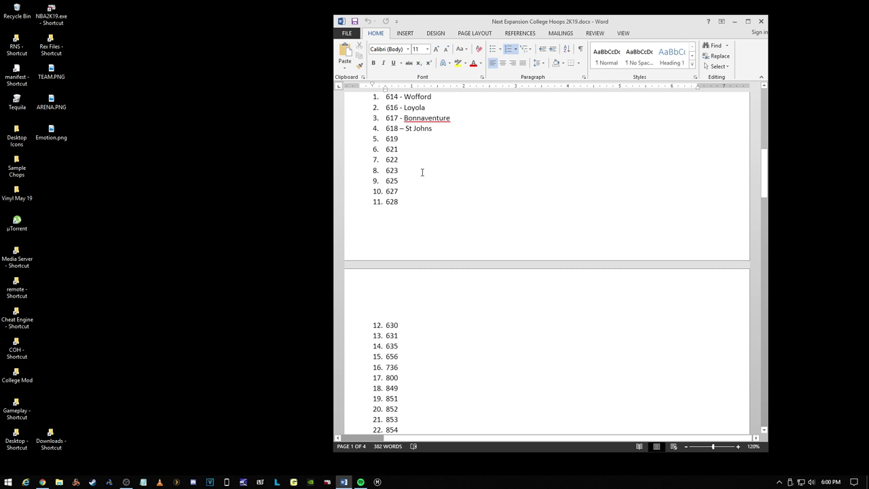
scroll(421, 173, "down", 1)
scroll(426, 178, "down", 20)
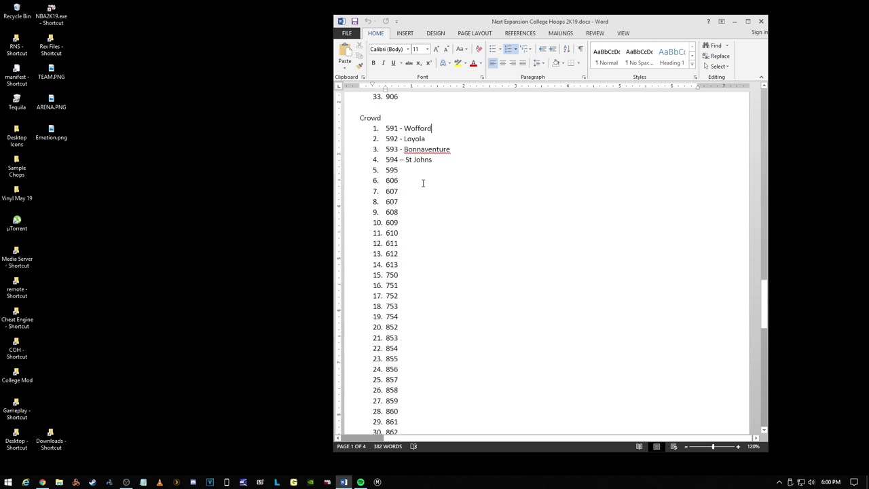
scroll(434, 185, "up", 15)
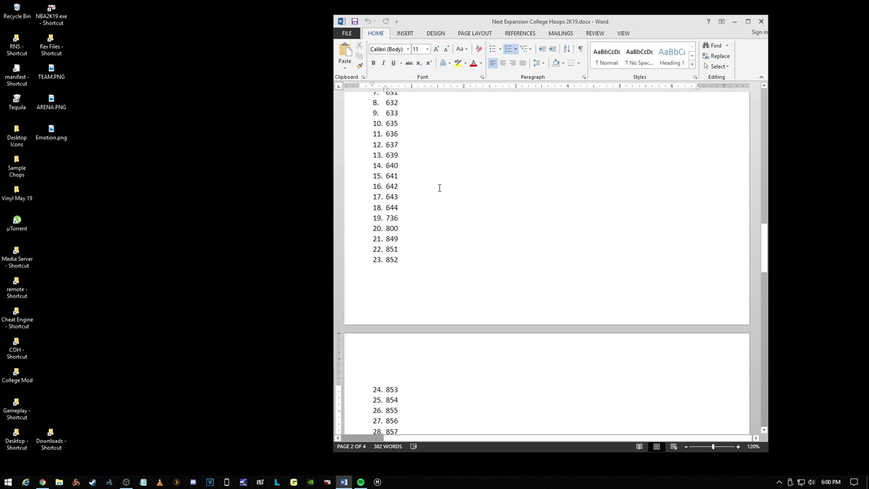
scroll(439, 187, "up", 10)
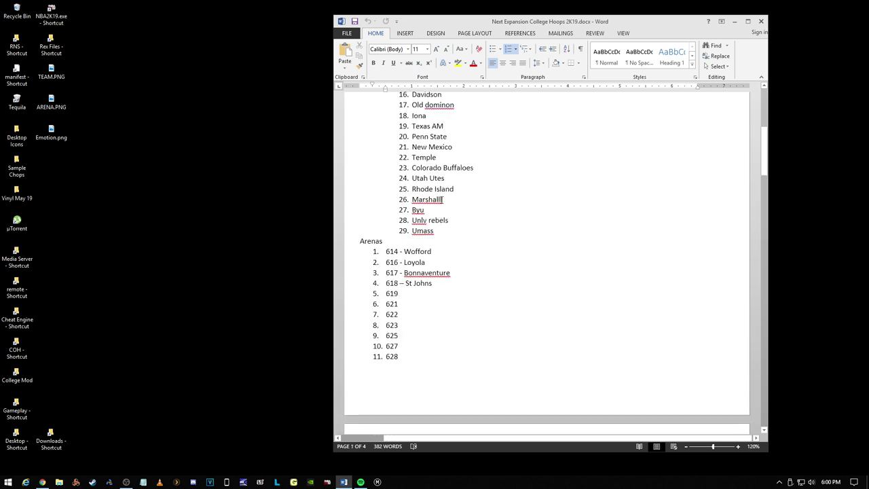
scroll(441, 200, "up", 8)
Step: Add "– Arizona State" after number 619 in the Arenas list
scroll(438, 234, "down", 10)
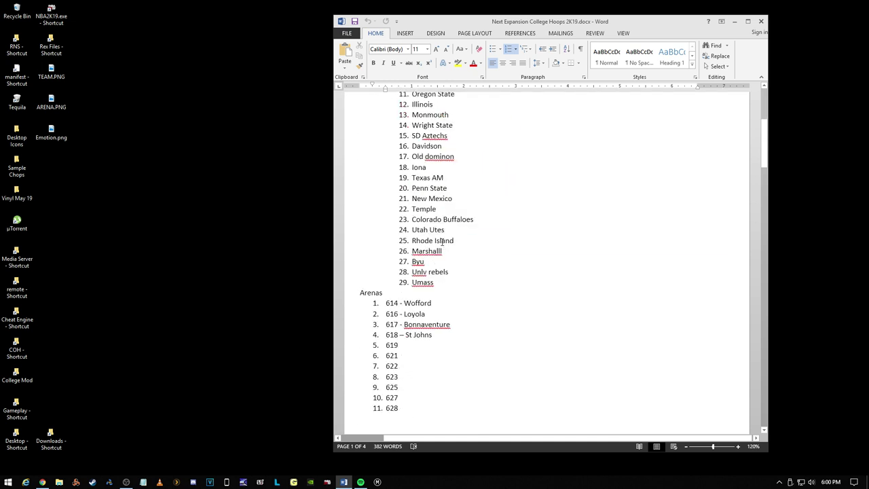
left_click(420, 173)
left_click(423, 165)
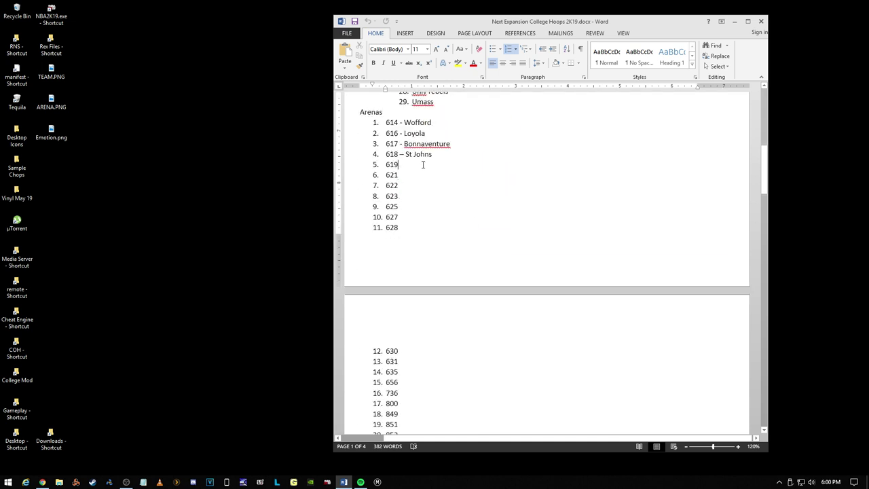
type("- A")
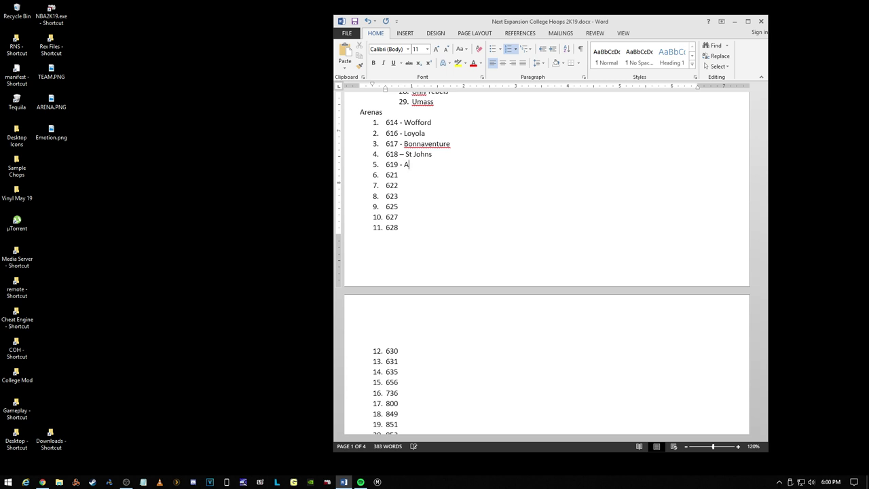
type("rizona Statye")
key("BackSpace")
key("BackSpace")
type("e")
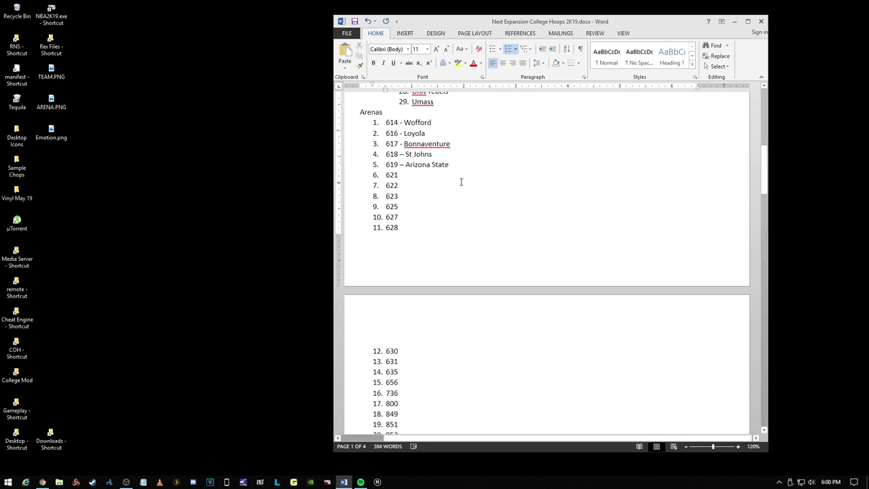
Step: Copy "Arizona State" from the Arenas list and add "- Arizona State" after number 621 in the Floors list
left_click_drag(449, 165, 406, 165)
right_click(409, 171)
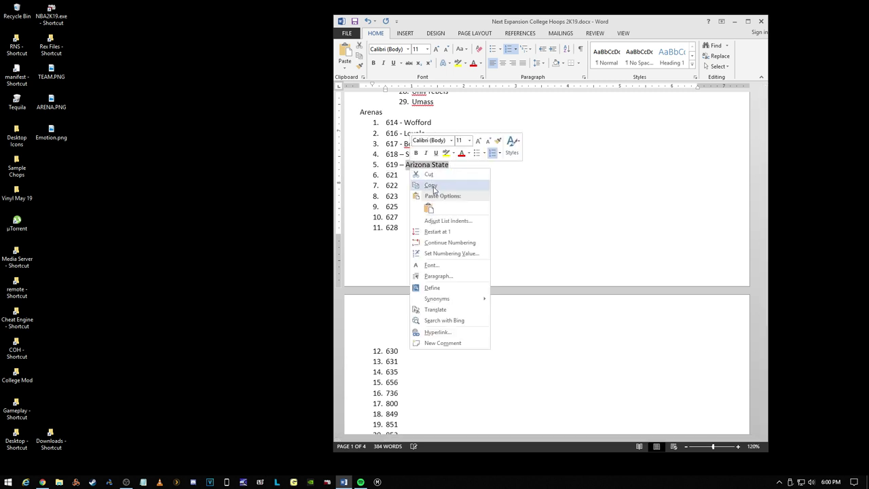
left_click(421, 184)
scroll(412, 315, "down", 10)
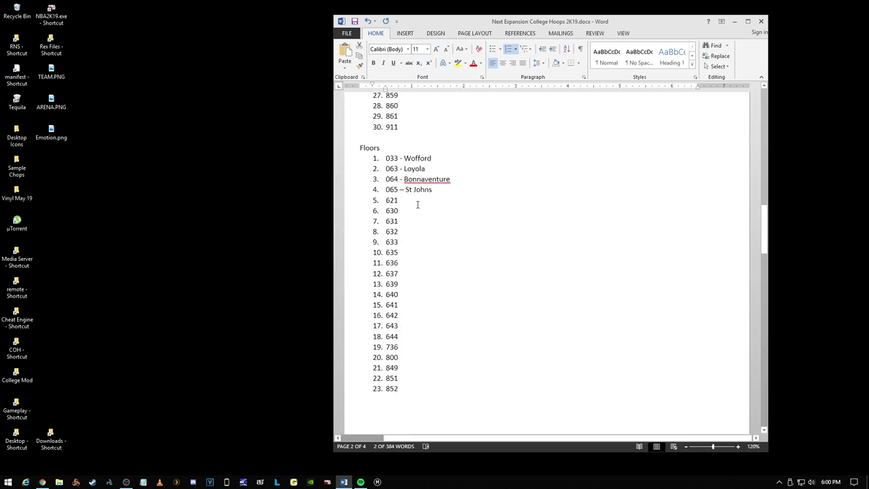
left_click(417, 202)
type("-")
key("ctrl+v")
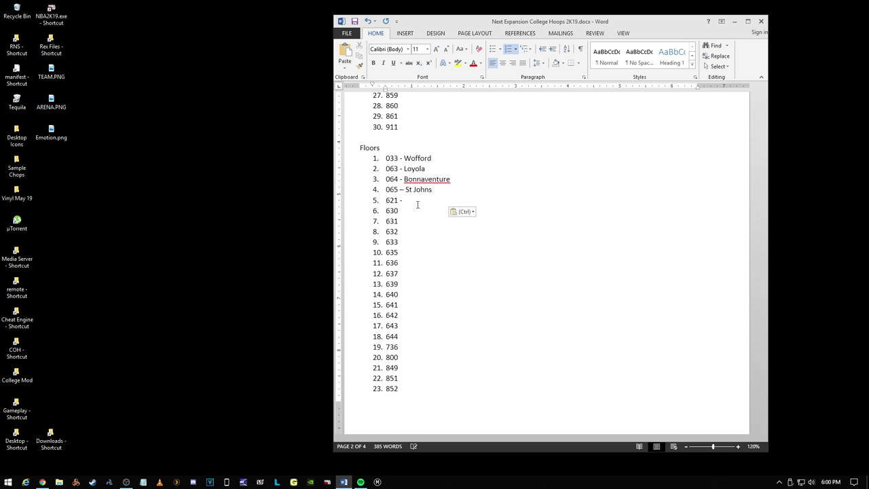
Step: Add "- Arizona State" after number 595 in the Crowd list
scroll(422, 224, "down", 6)
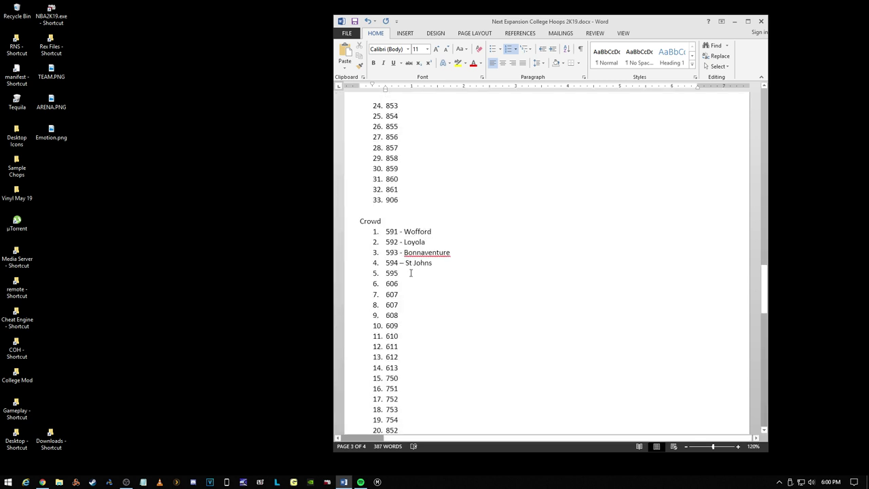
left_click(411, 272)
type("-")
key("ctrl+v")
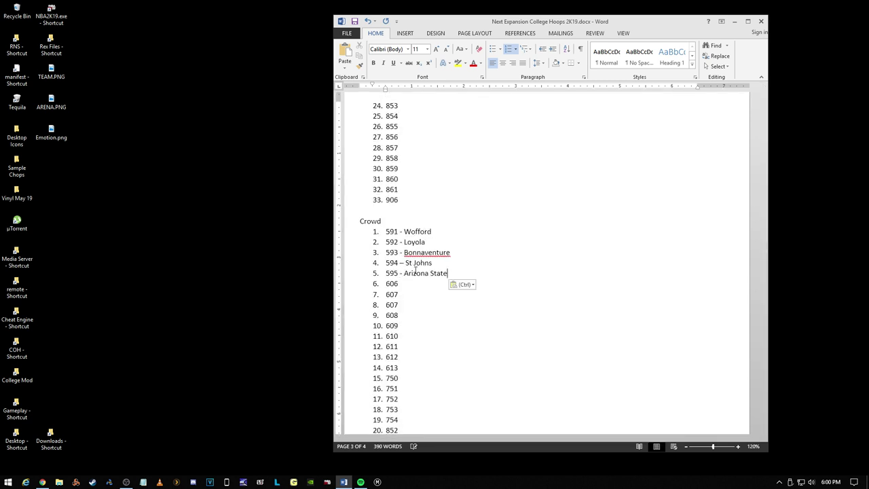
Step: Add "- Arizona State" after number 304 in the Logos list
scroll(418, 315, "down", 12)
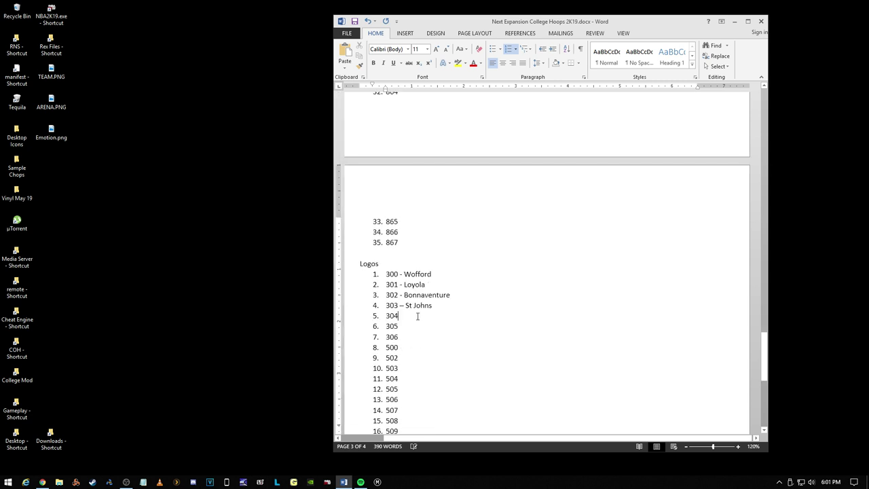
left_click(418, 316)
type("-")
key("ctrl+v")
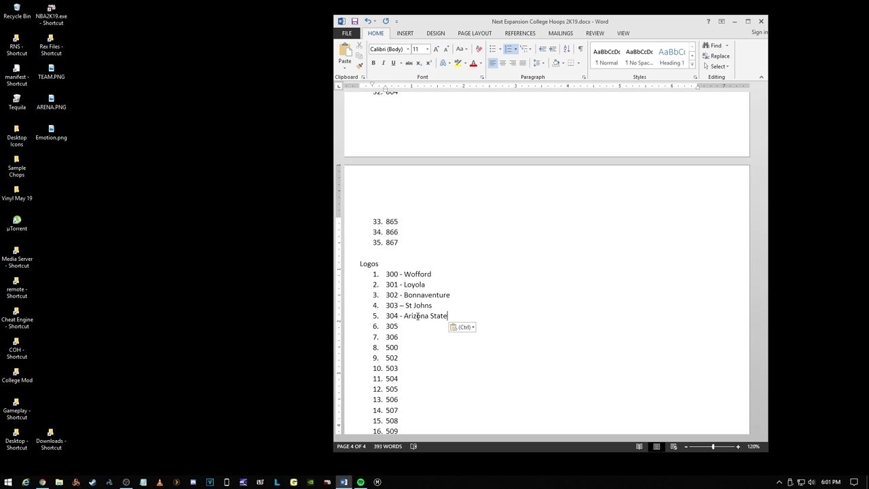
Step: Review the Arizona State entries in the number lists and the team list, ending at the Arenas list
scroll(460, 240, "up", 4)
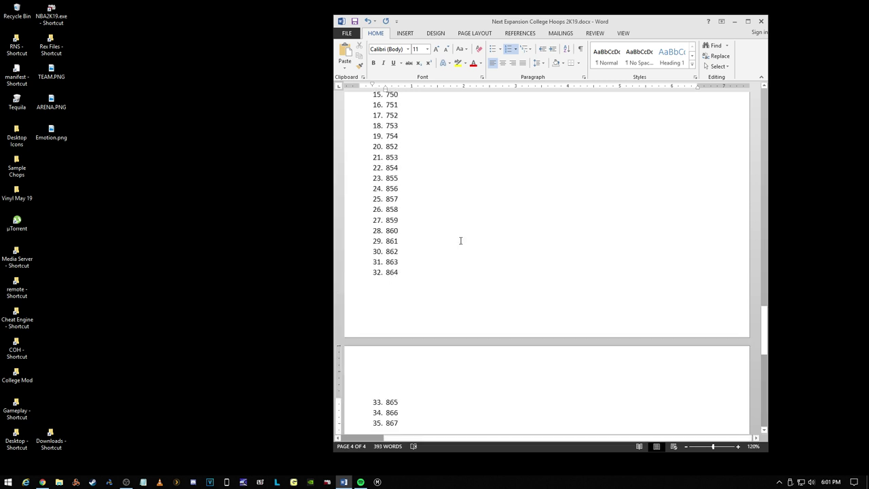
scroll(460, 240, "up", 20)
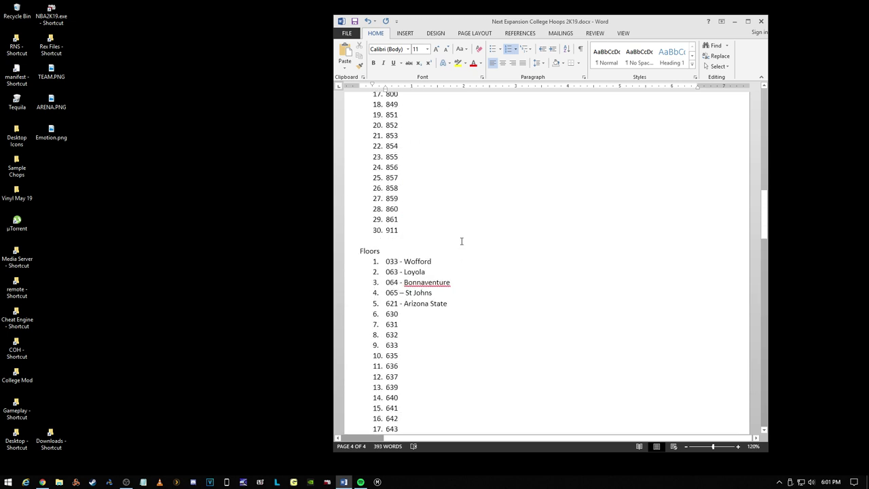
scroll(460, 241, "up", 20)
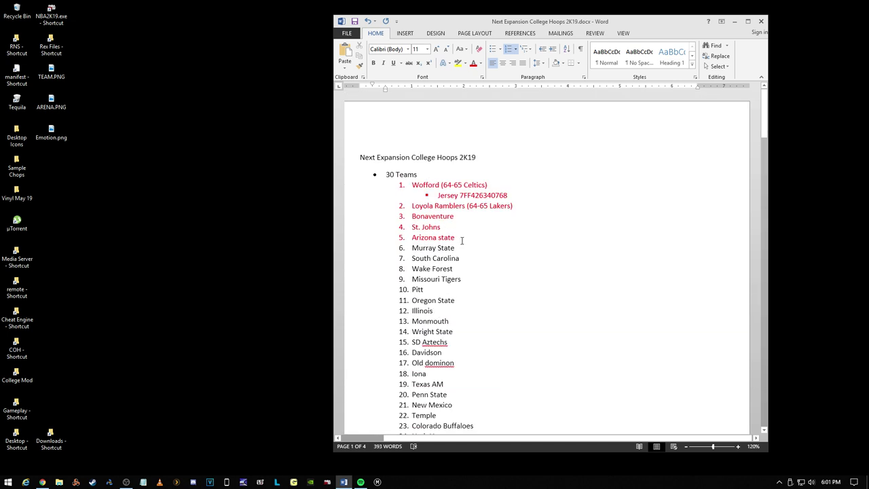
scroll(461, 241, "down", 4)
scroll(461, 239, "up", 3)
scroll(463, 244, "down", 10)
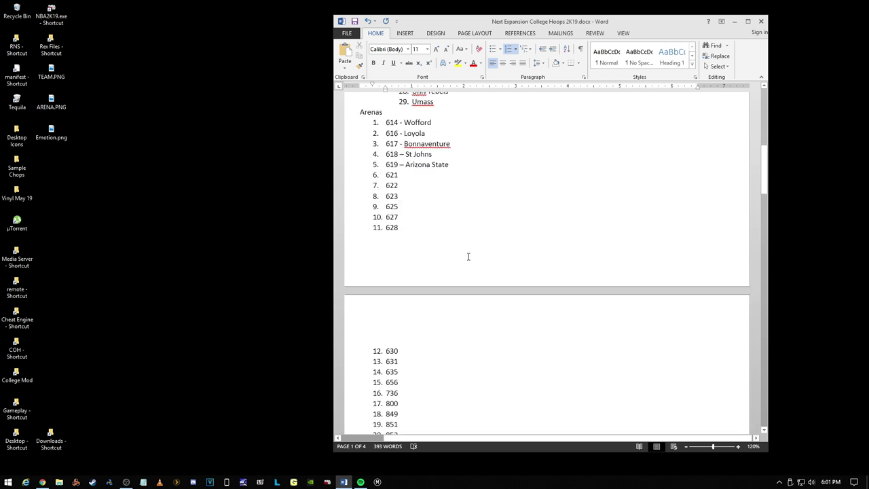
scroll(467, 257, "up", 1)
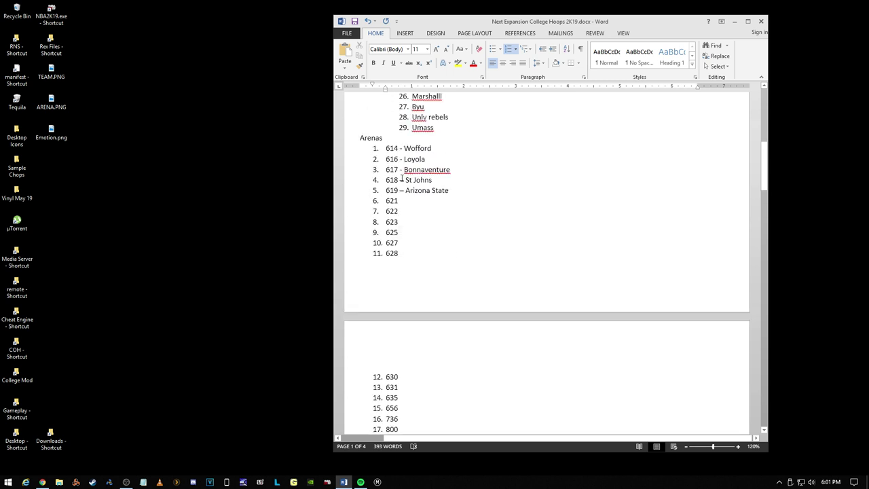
Step: Switch to Generic Mod Enabler and deactivate the 2K19 College V3 mod
left_click(107, 200)
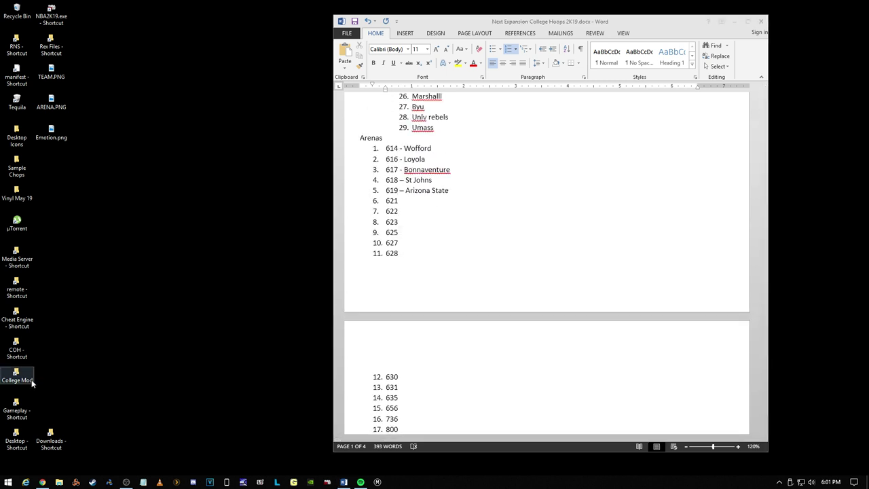
left_click(293, 482)
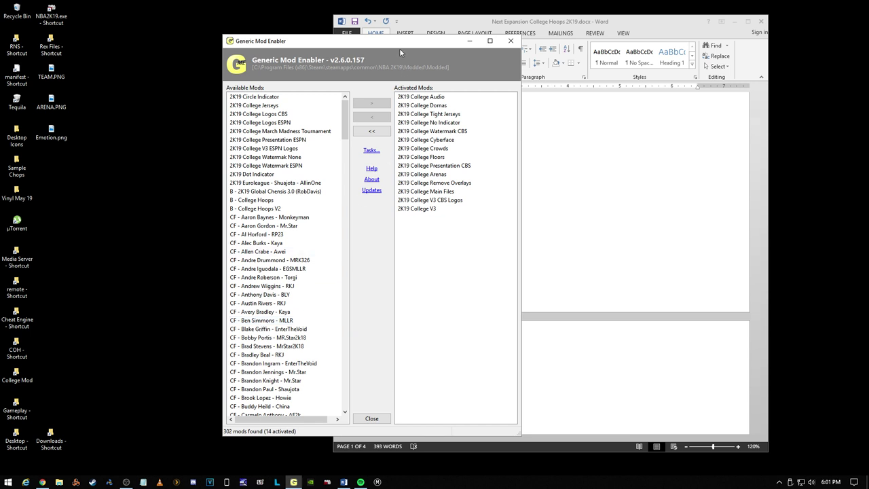
left_click_drag(399, 52, 314, 33)
left_click(332, 188)
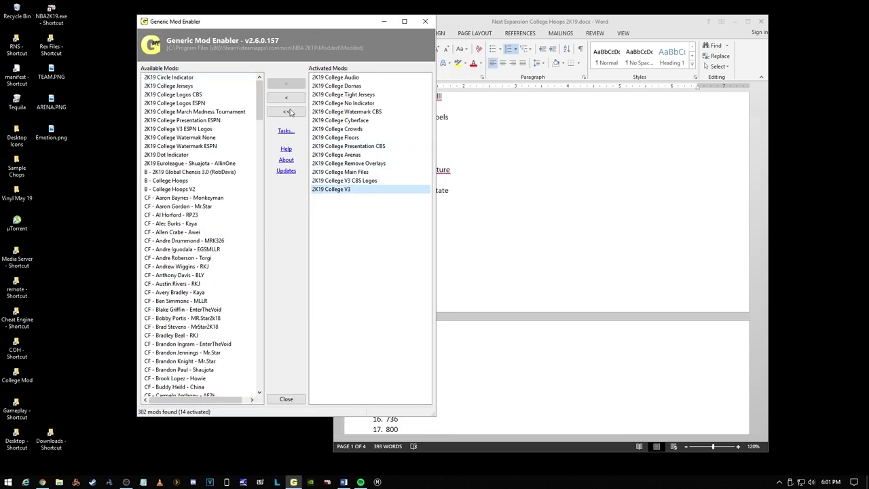
left_click(286, 97)
Step: Open the 2K19 College V3 mod's folder, minimize Generic Mod Enabler and place the folder beside the Arenas list
right_click(181, 130)
left_click(187, 135)
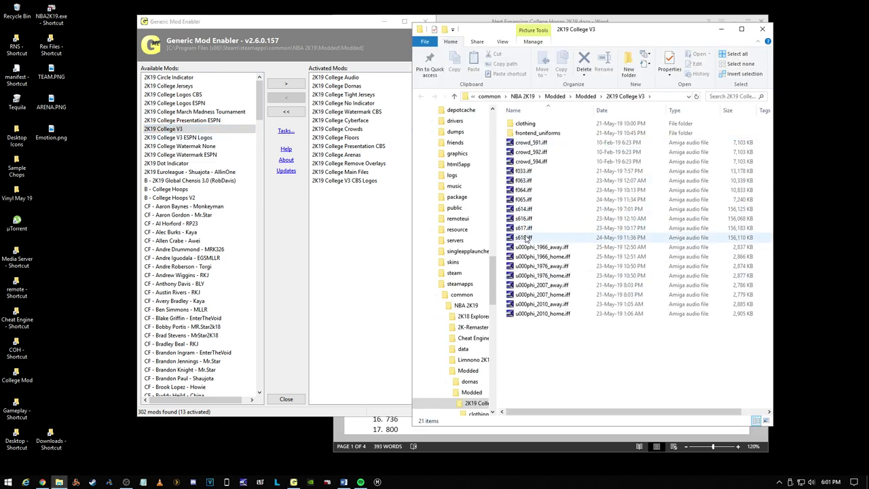
left_click(376, 25)
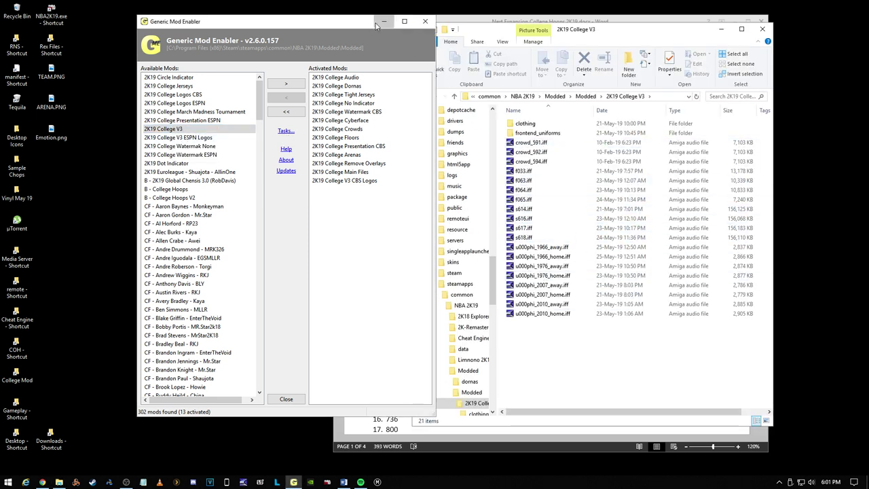
left_click(379, 23)
left_click_drag(576, 34, 630, 34)
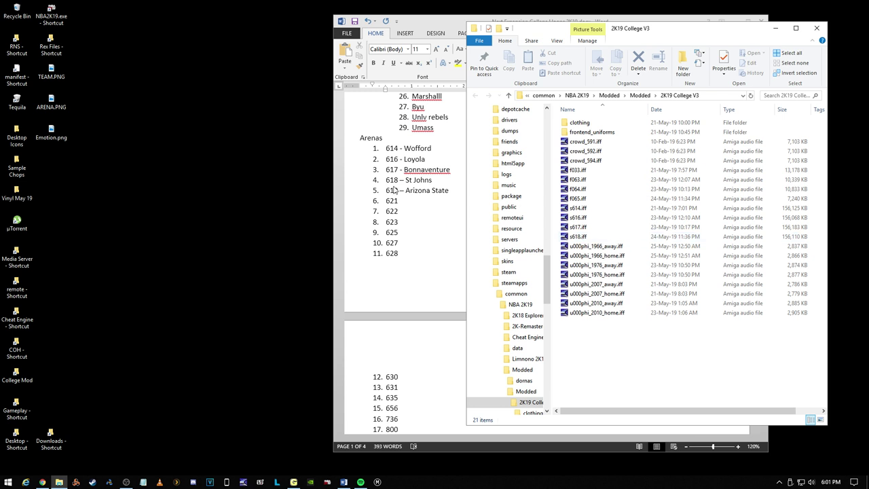
Step: Duplicate the arena file s618.iff in the 2K19 College V3 folder and name the copy s619.iff
left_click(577, 237)
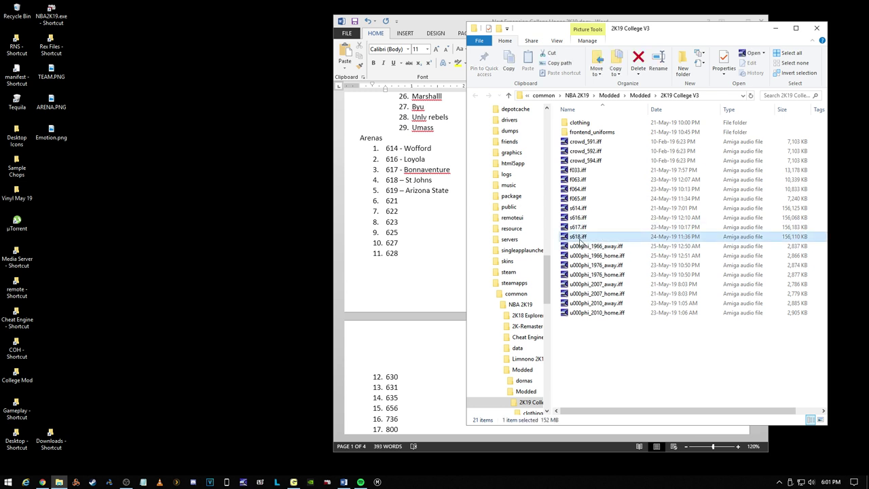
right_click(579, 241)
left_click(611, 407)
right_click(591, 366)
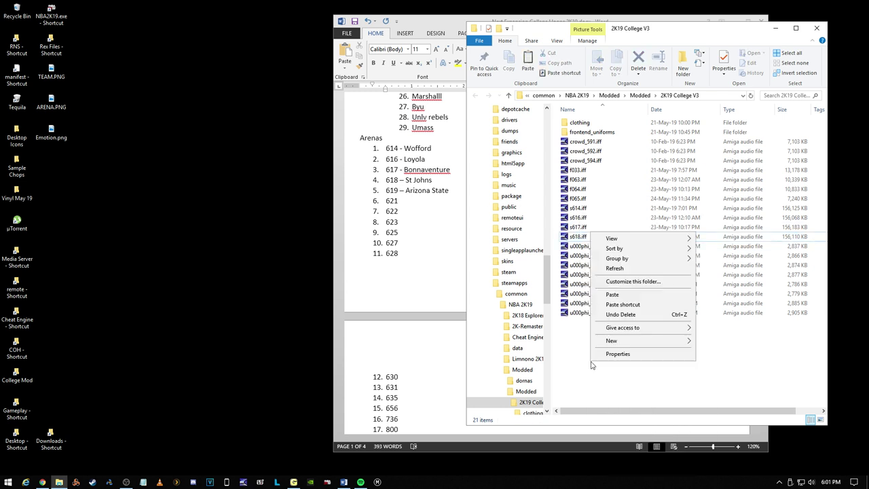
left_click(612, 294)
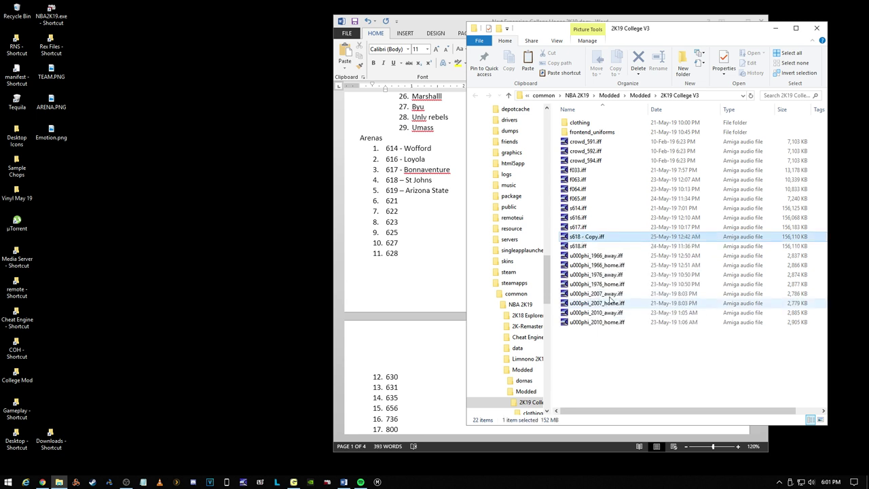
right_click(582, 237)
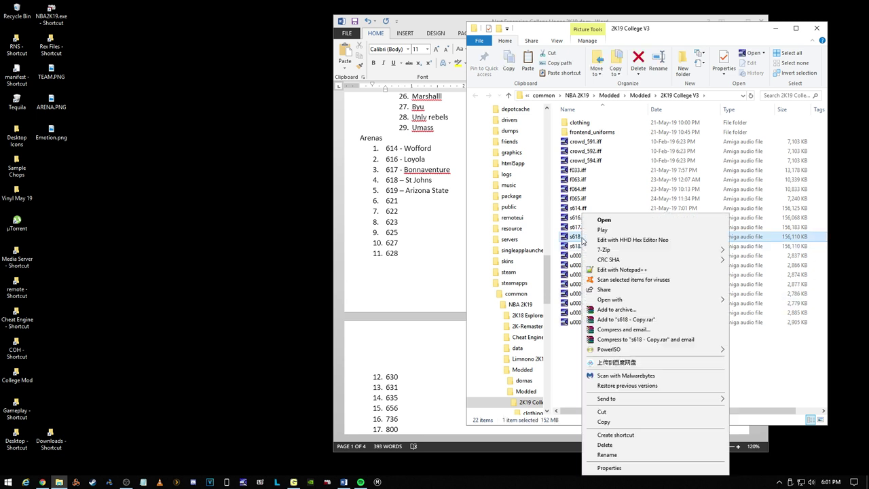
left_click(606, 455)
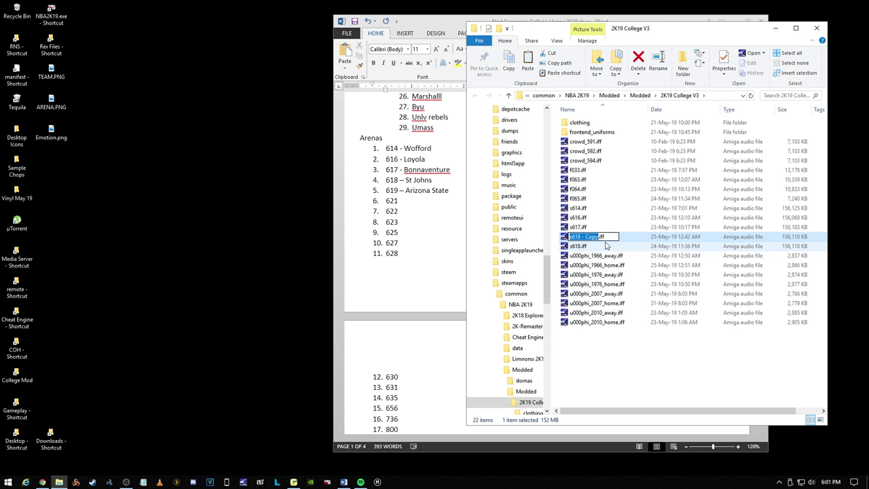
type("s619")
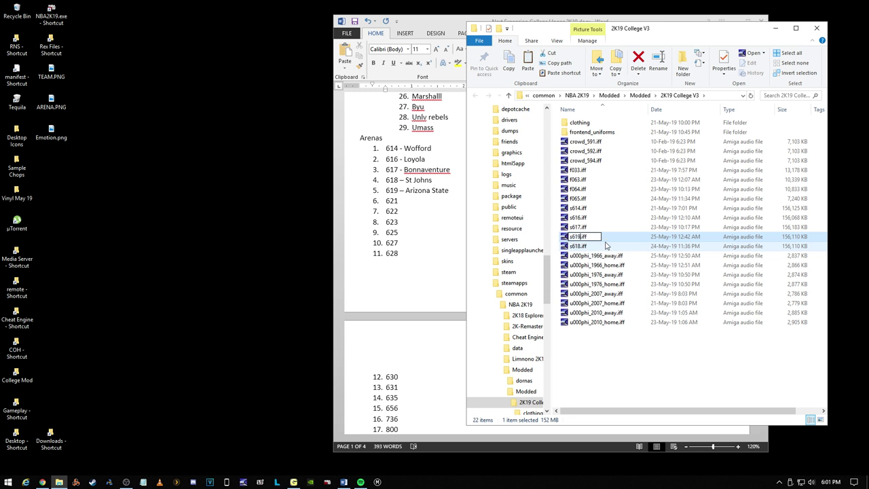
left_click(572, 355)
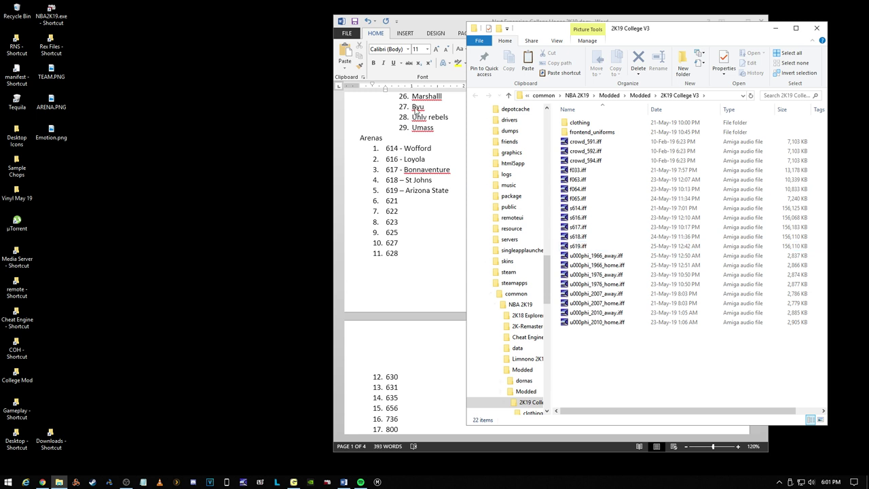
Step: Duplicate the floor file f065.iff in the 2K19 College V3 folder and name the copy f621.iff
scroll(418, 173, "down", 10)
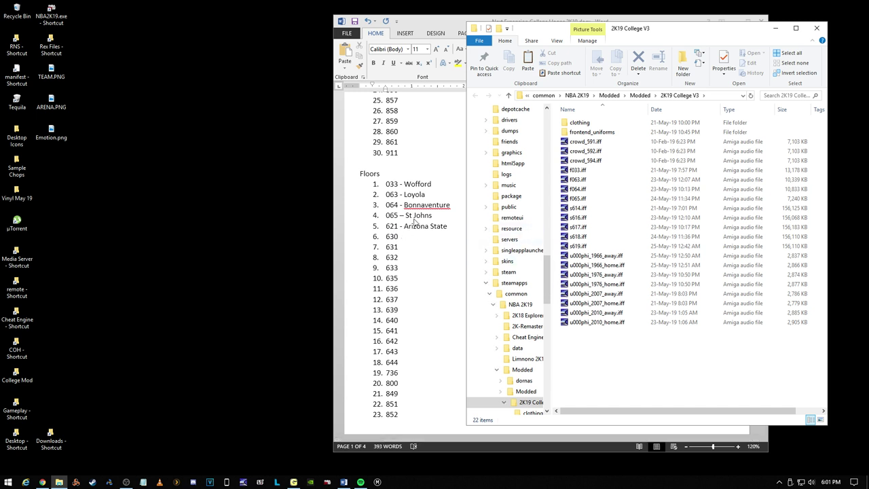
right_click(582, 198)
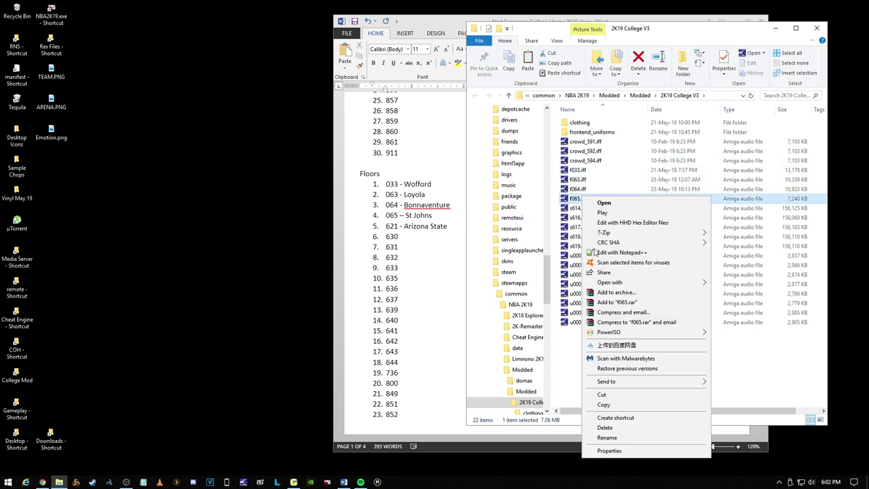
left_click(603, 404)
right_click(595, 368)
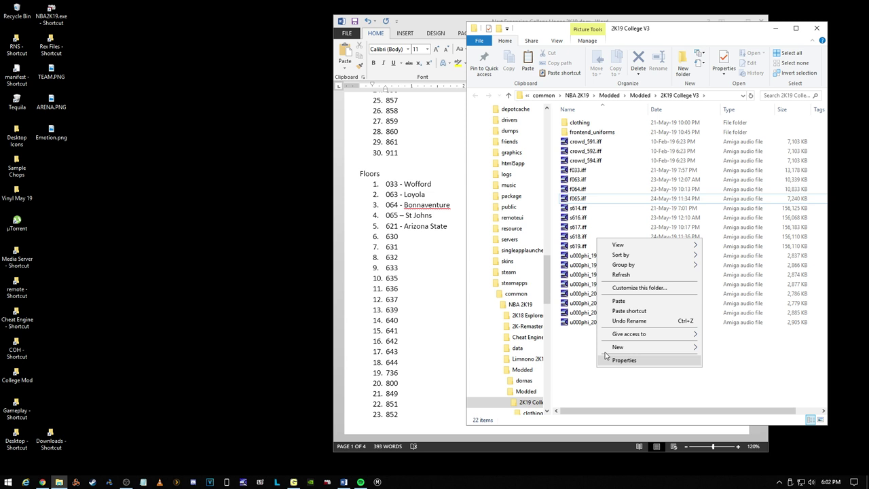
left_click(625, 301)
right_click(587, 198)
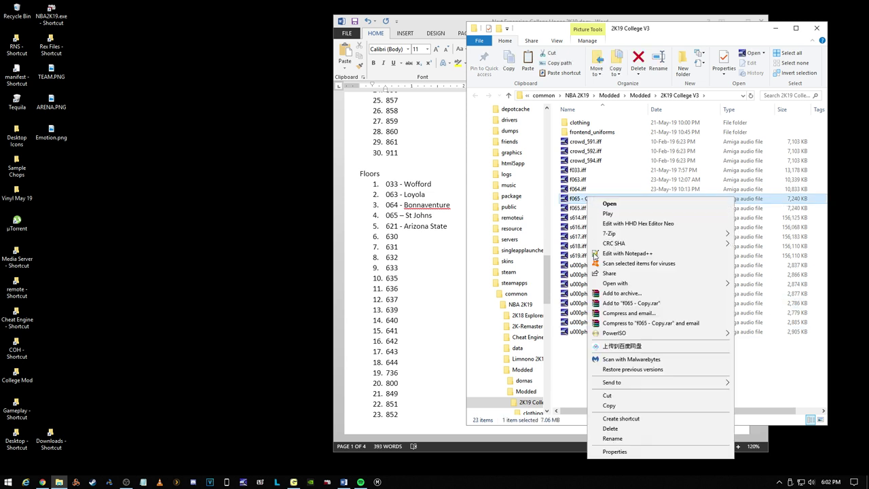
left_click(610, 438)
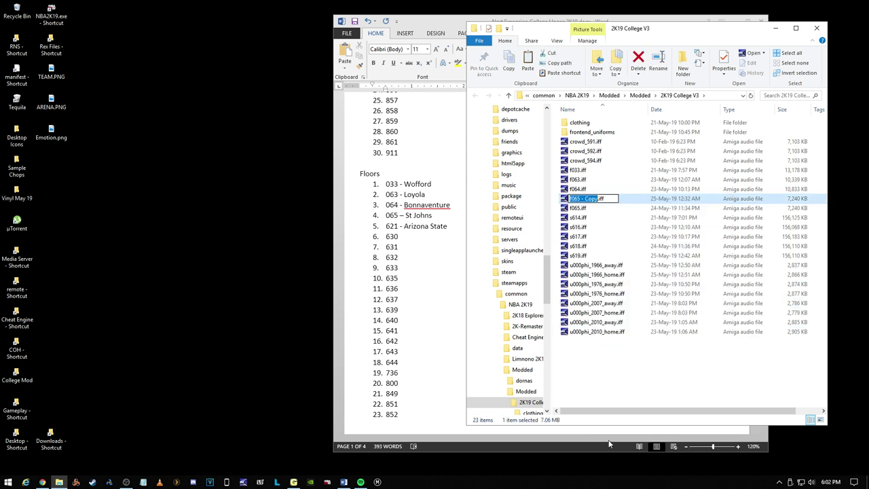
type("f621")
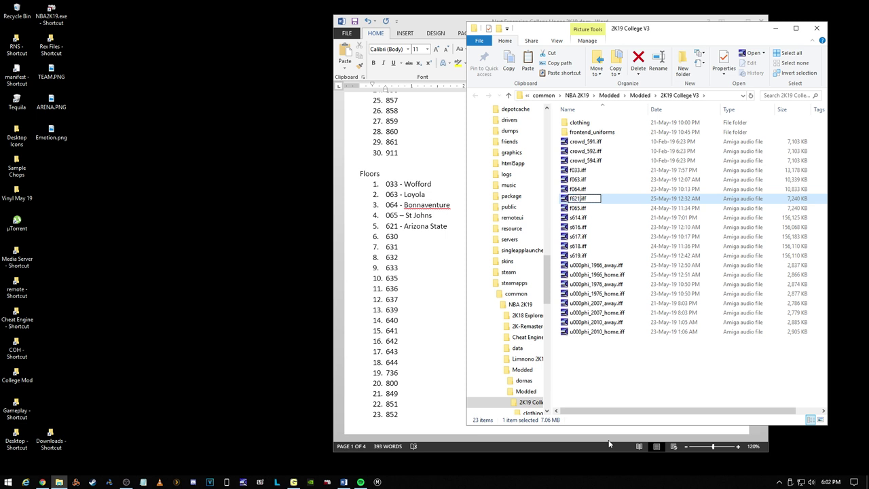
key("Return")
Step: Bring up the Crowd list in the Word document, duplicate crowd_594.iff in the 2K19 College V3 folder and name the copy crowd_595.iff
scroll(409, 227, "down", 8)
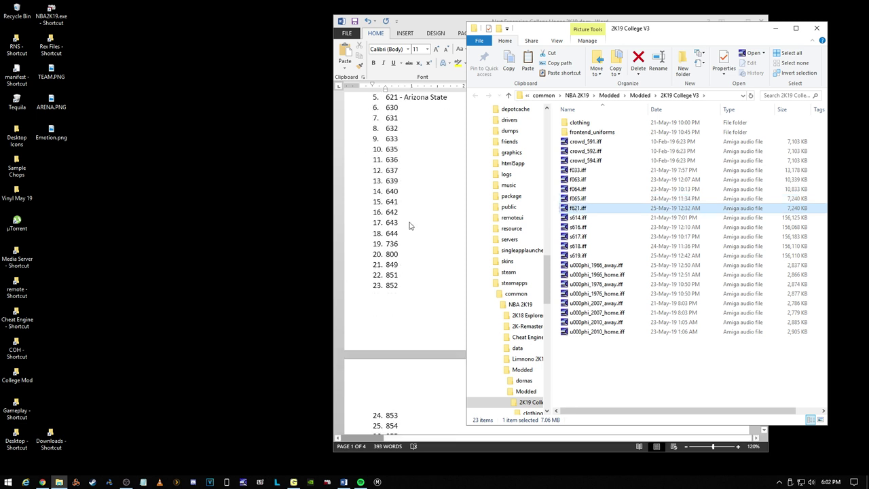
scroll(410, 235, "down", 4)
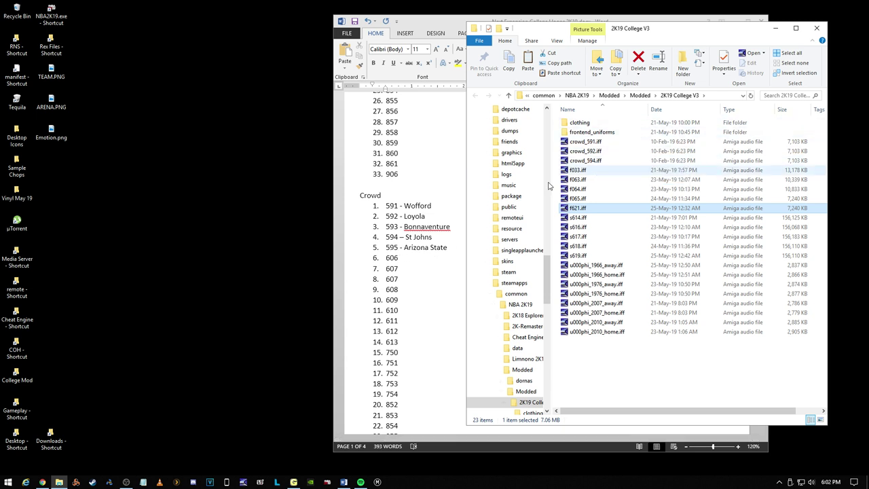
left_click(407, 238)
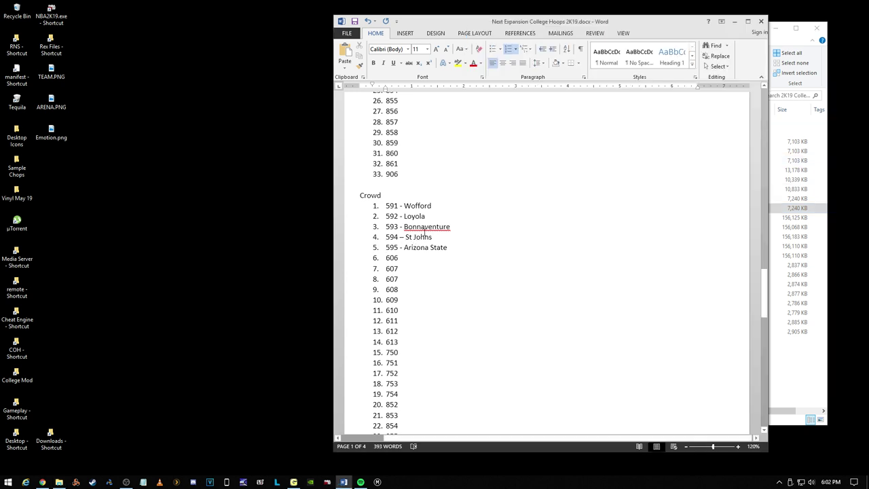
left_click(801, 55)
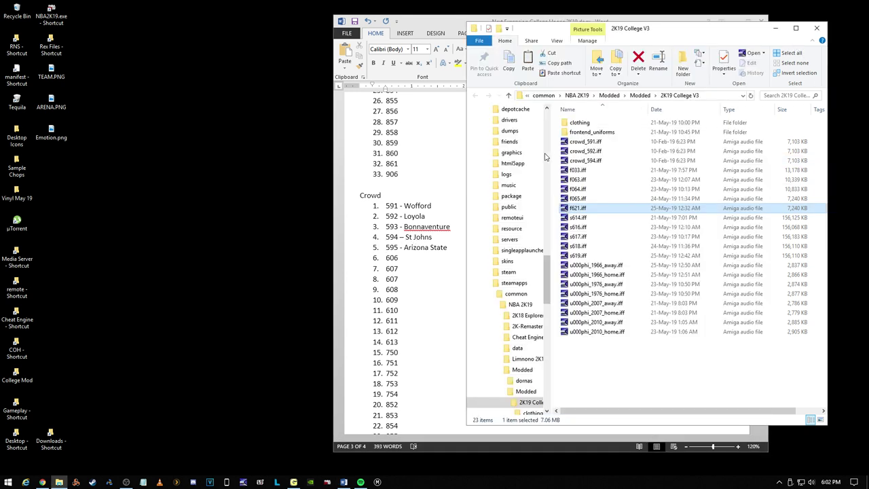
right_click(584, 163)
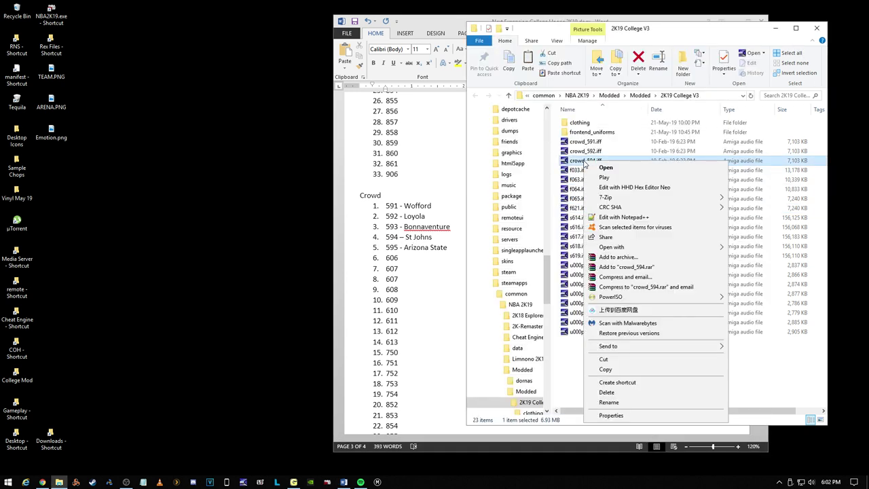
left_click(594, 370)
right_click(582, 383)
left_click(597, 309)
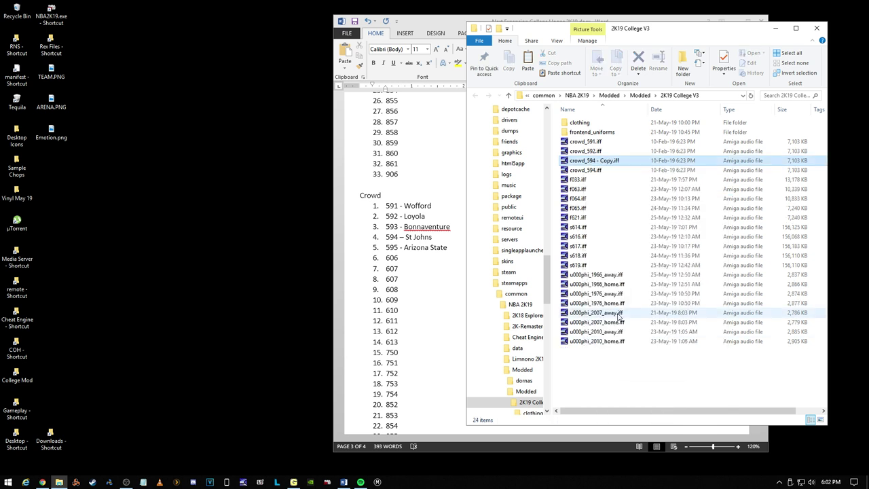
right_click(587, 162)
left_click(614, 406)
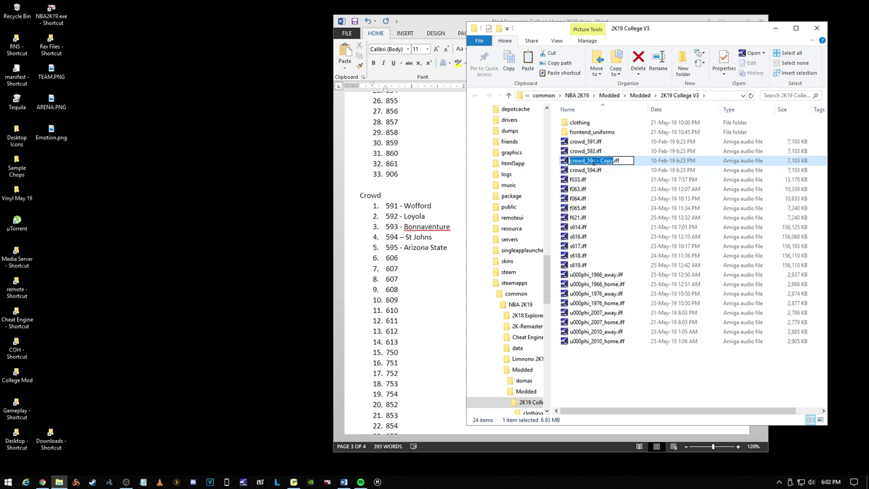
left_click_drag(593, 161, 613, 163)
type("5")
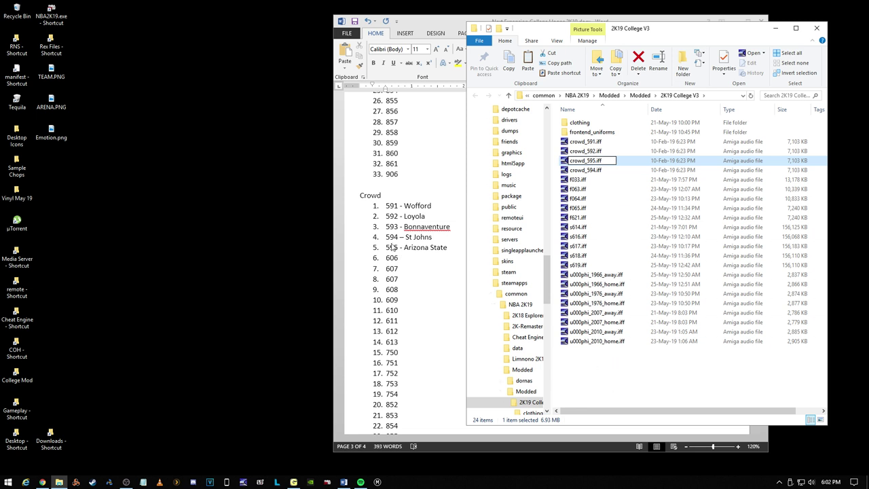
left_click(613, 365)
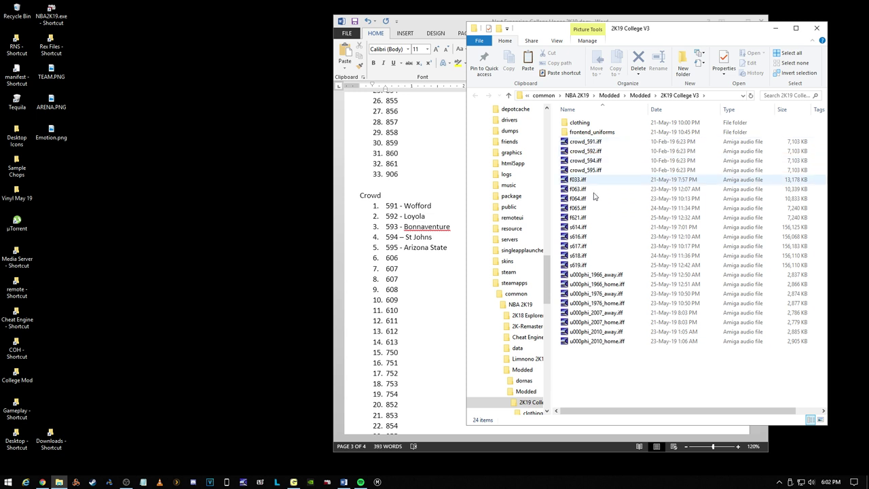
Step: Duplicate the crowd file crowd_595.iff in the 2K19 College V3 folder and name the copy crowd_593.iff
right_click(593, 171)
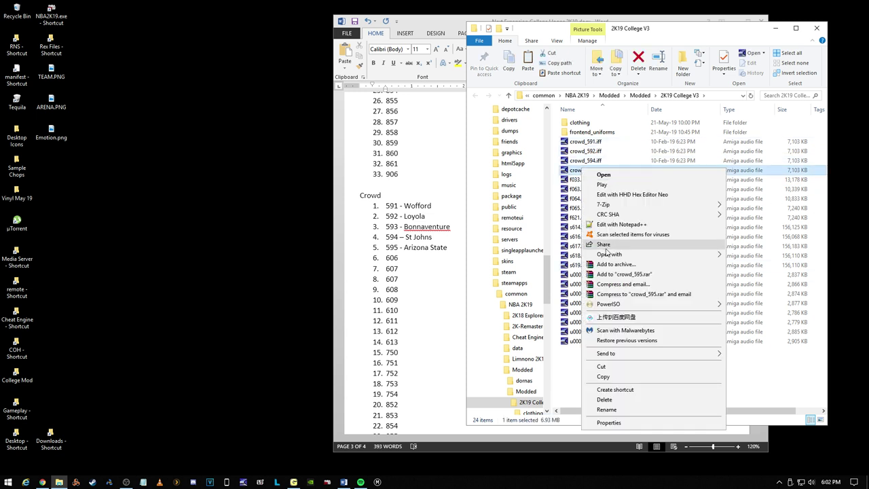
left_click(603, 377)
right_click(602, 376)
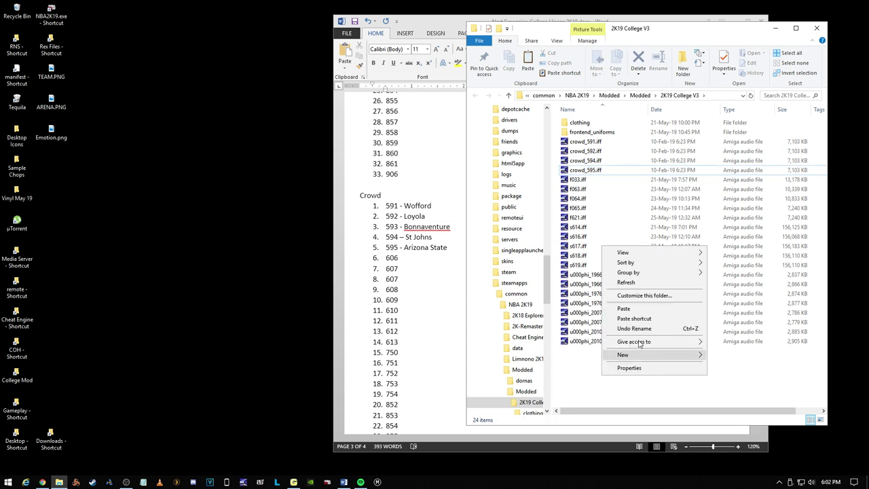
left_click(632, 308)
right_click(600, 174)
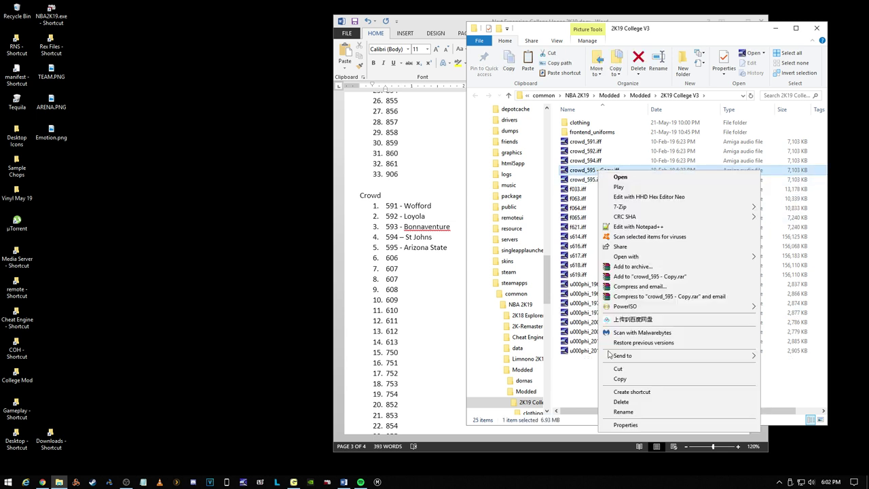
left_click(631, 410)
key("Right")
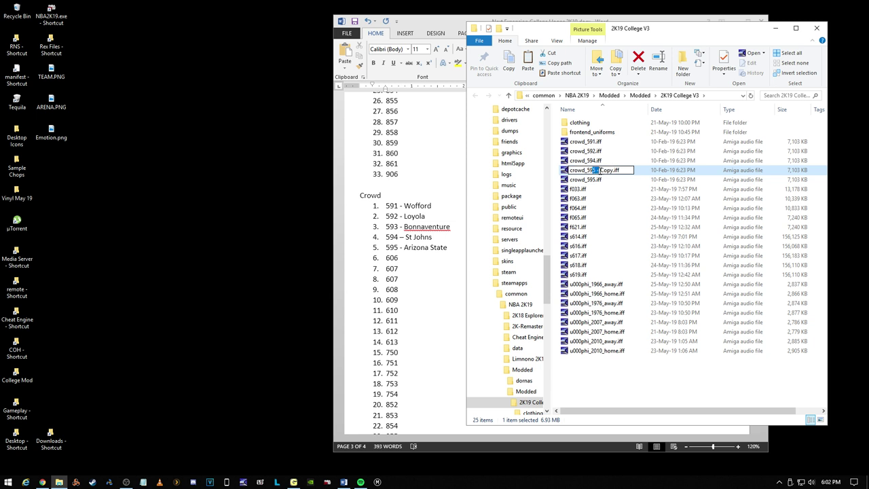
key("shift+Left")
key("shift+Left")
key("shift+Left")
key("shift+Left")
key("shift+Left")
key("shift+Left")
key("shift+Left")
key("shift+Left")
type("3")
key("Return")
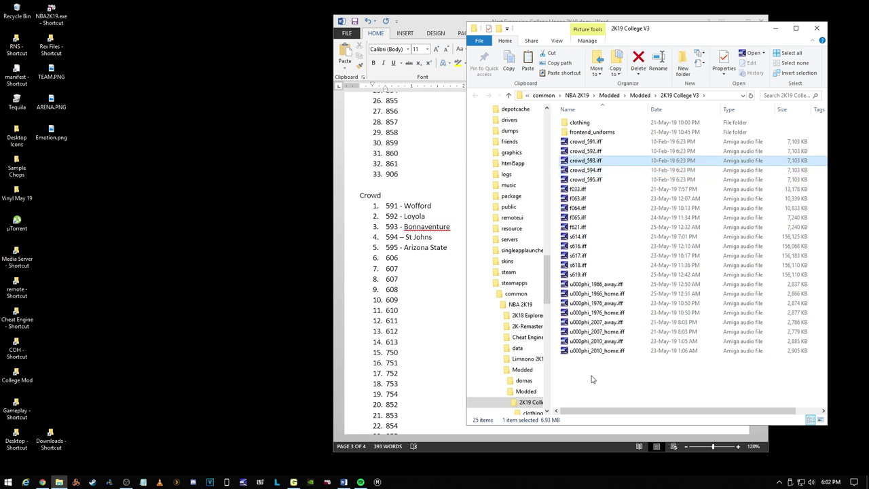
left_click(594, 380)
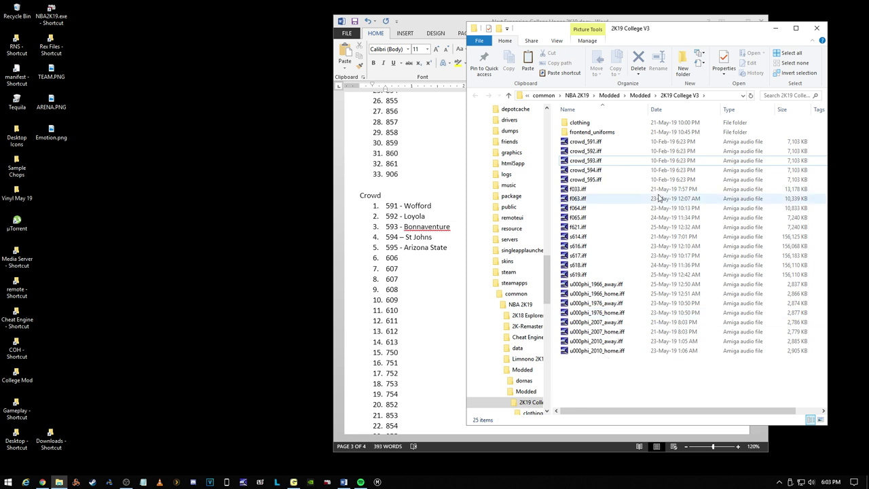
Step: Bring up the Logos list in the Word document, switch to Generic Mod Enabler and deactivate the 2K19 College V3 CBS Logos mod
scroll(411, 230, "down", 15)
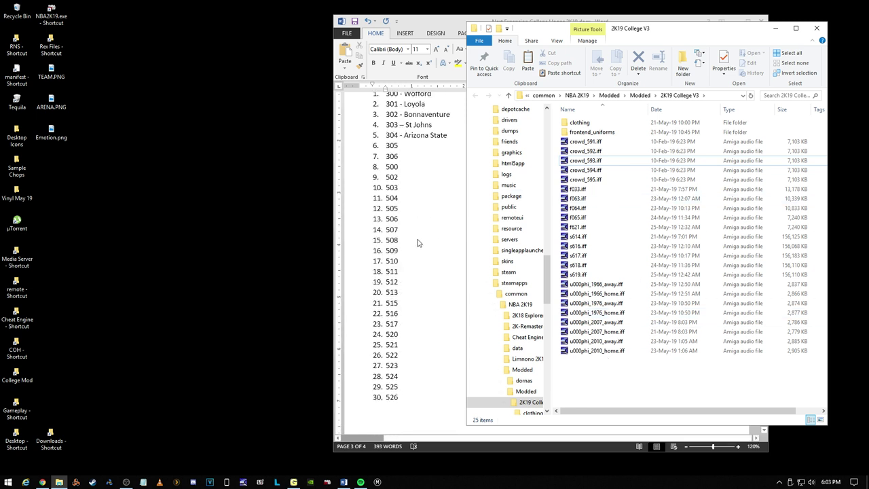
scroll(417, 243, "up", 3)
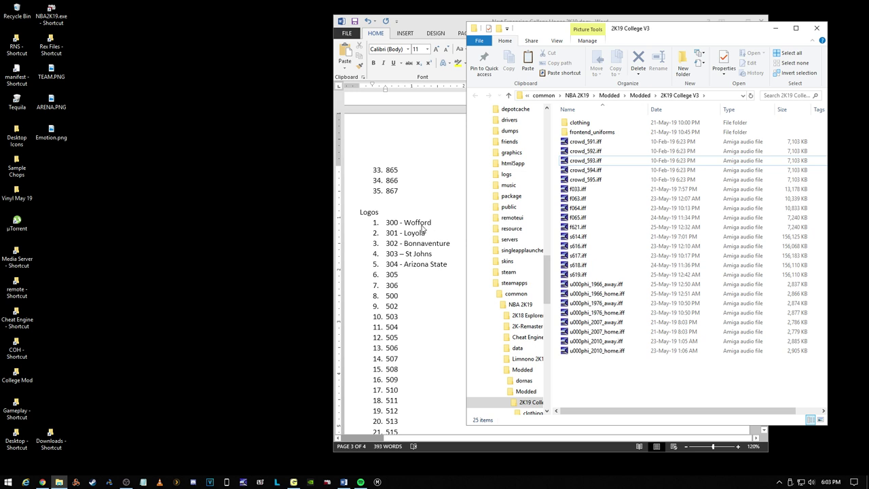
left_click(397, 265)
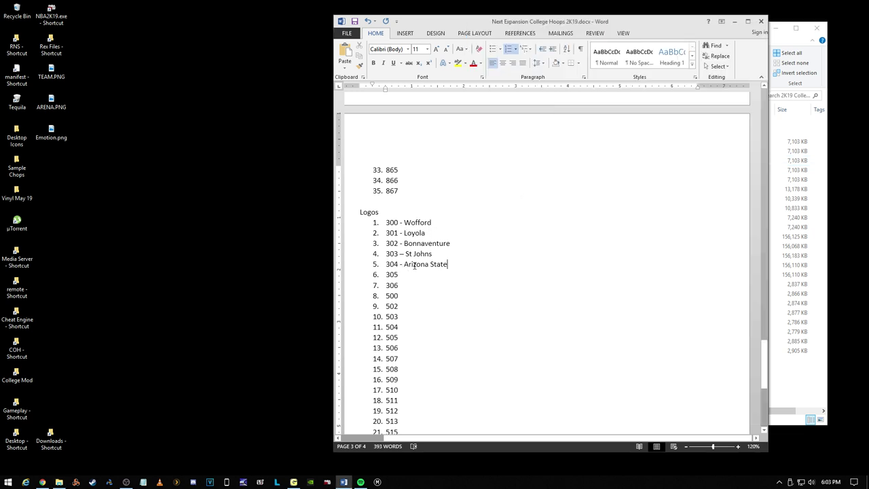
left_click(800, 410)
left_click(294, 482)
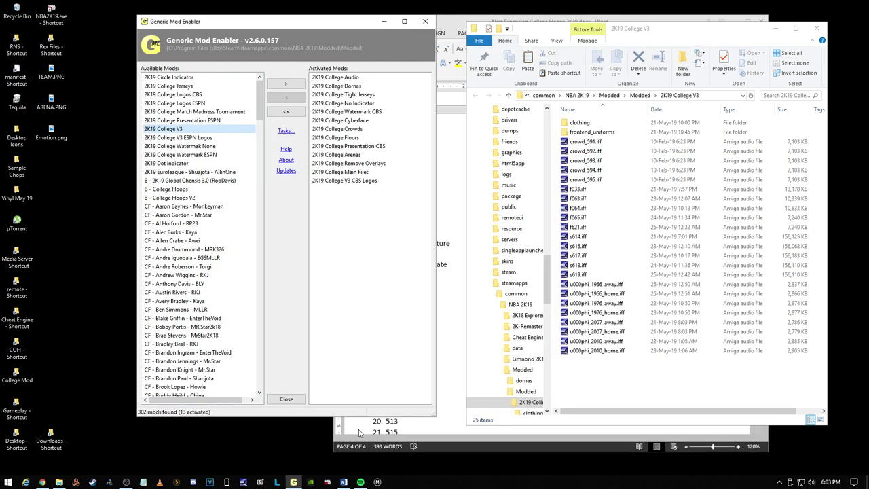
left_click_drag(320, 23, 655, 40)
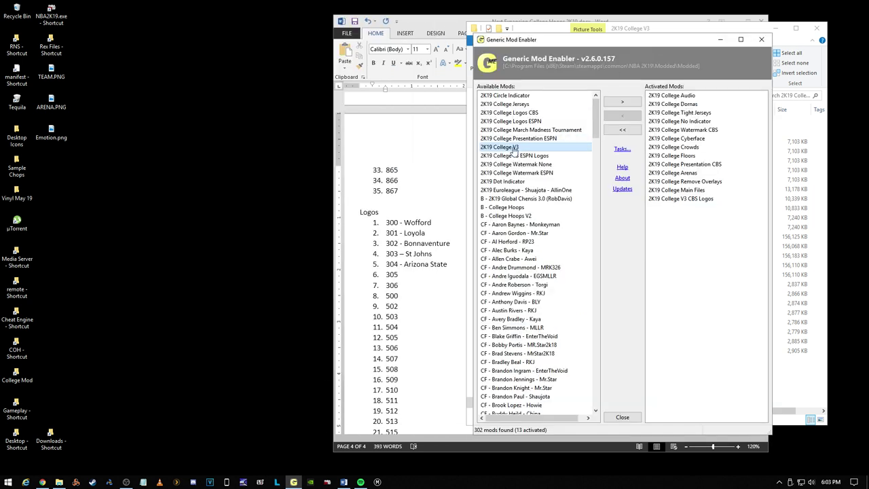
left_click(680, 201)
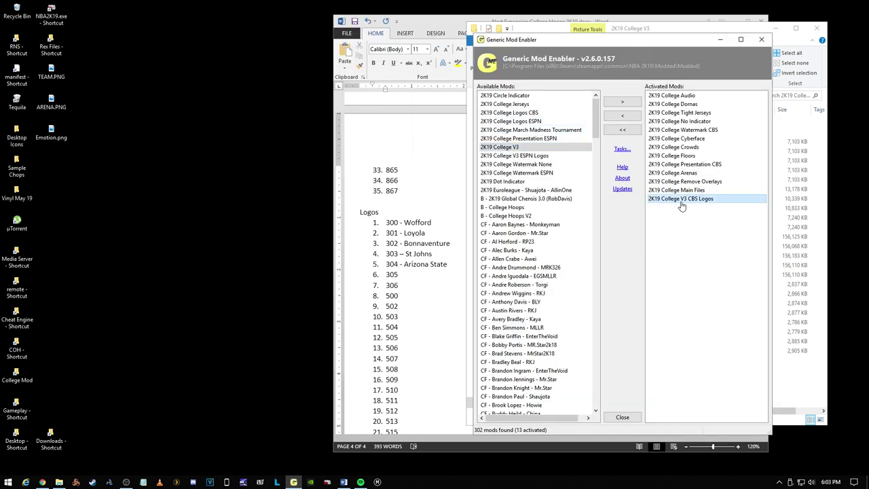
left_click(621, 115)
Step: Open the folder of the 2K19 College V3 CBS Logos mod from Generic Mod Enabler's available mods
left_click(494, 157)
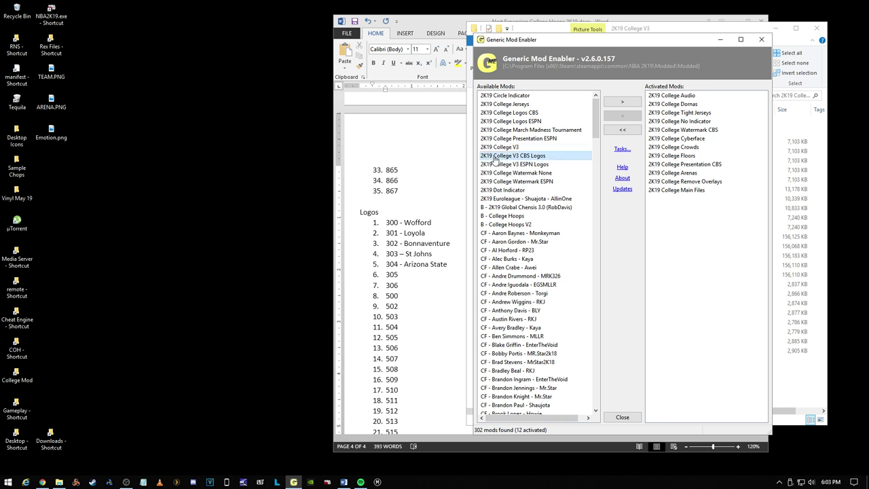
right_click(494, 160)
left_click(520, 183)
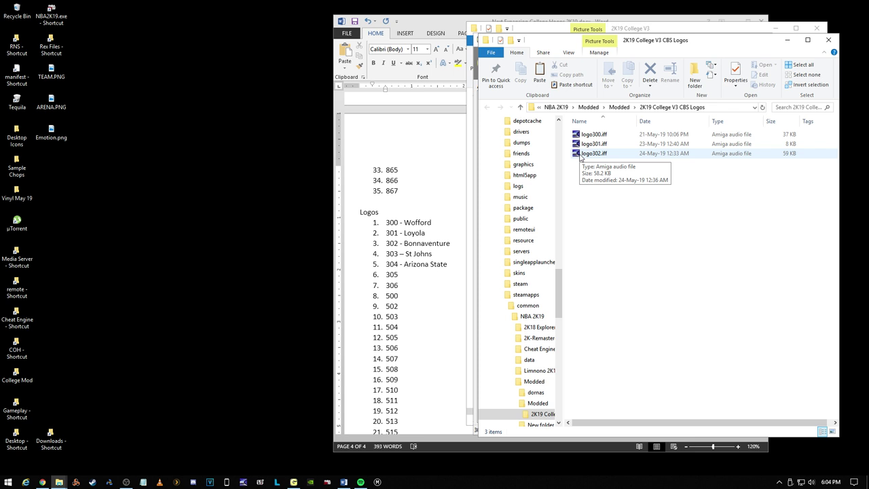
left_click(591, 154)
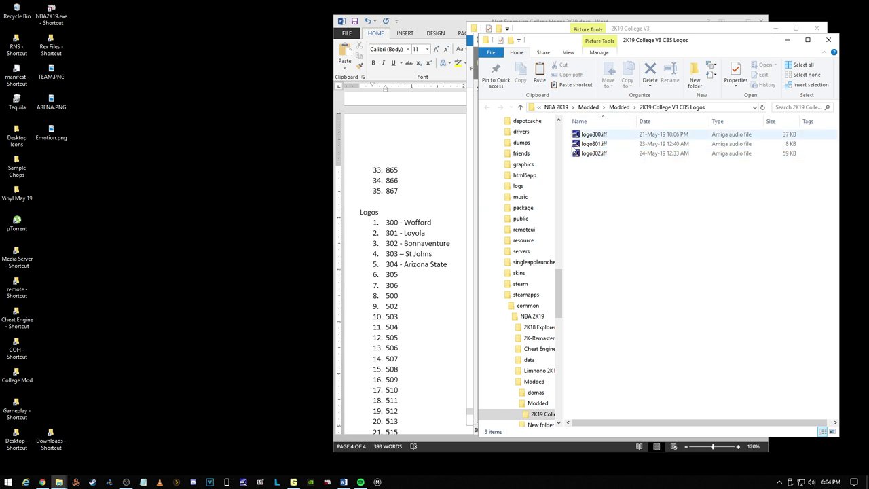
mouse_move(609, 188)
left_mouse_down()
mouse_move(609, 144)
mouse_move(602, 203)
left_mouse_up()
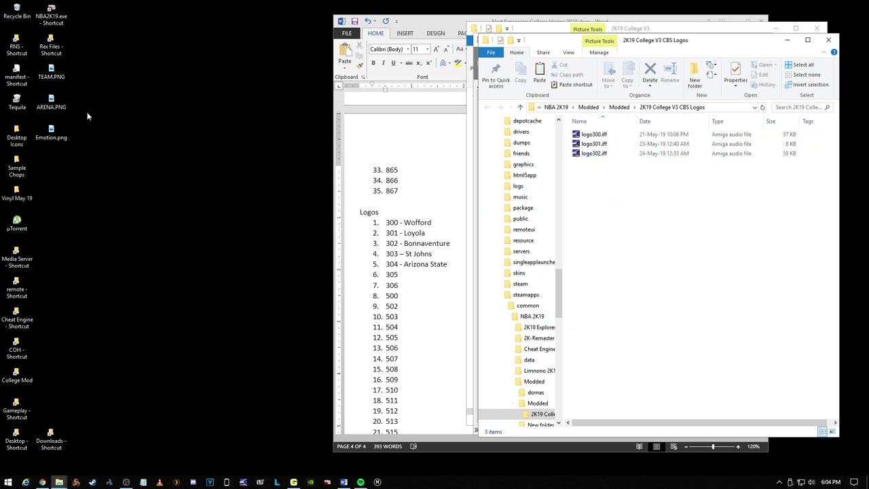
Step: Open the NBA 2K19 manifest file from its desktop shortcut in Notepad++
right_click(19, 73)
left_click(22, 71)
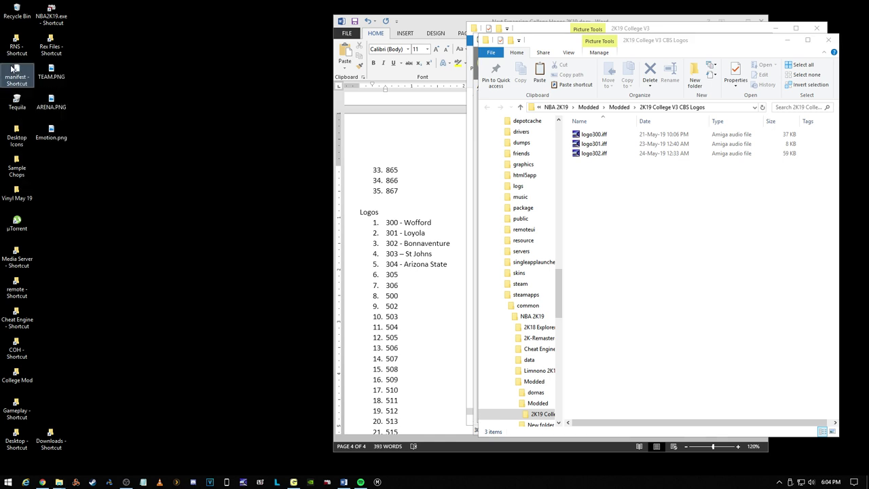
right_click(11, 67)
left_click(49, 122)
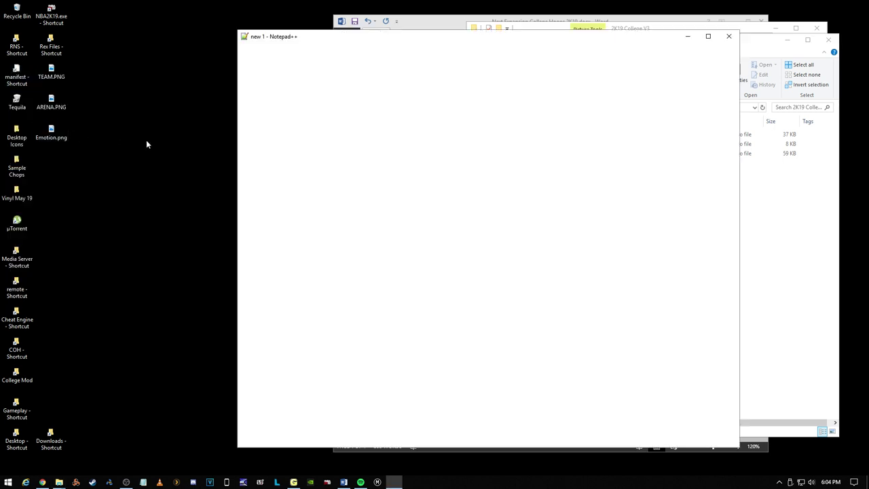
left_click(503, 203)
double_click(503, 203)
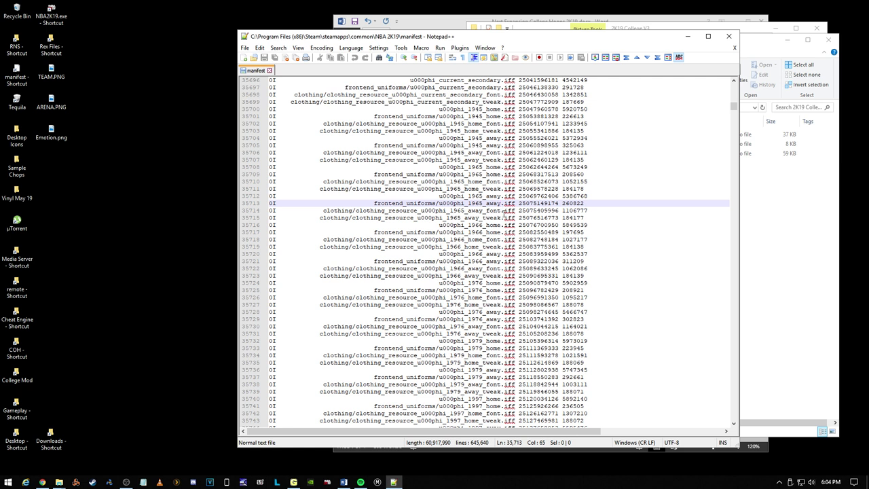
Step: Minimize the Word document and search the manifest for logo303
key("ctrl+f")
left_click(767, 275)
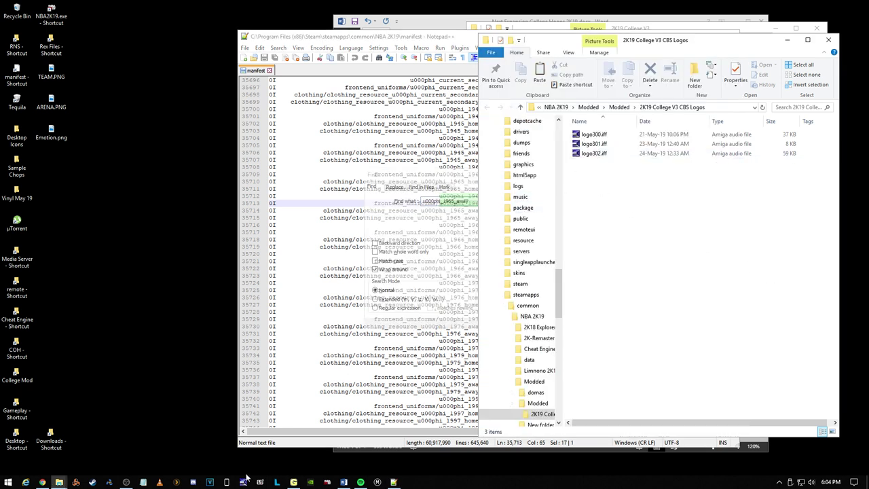
left_click(344, 481)
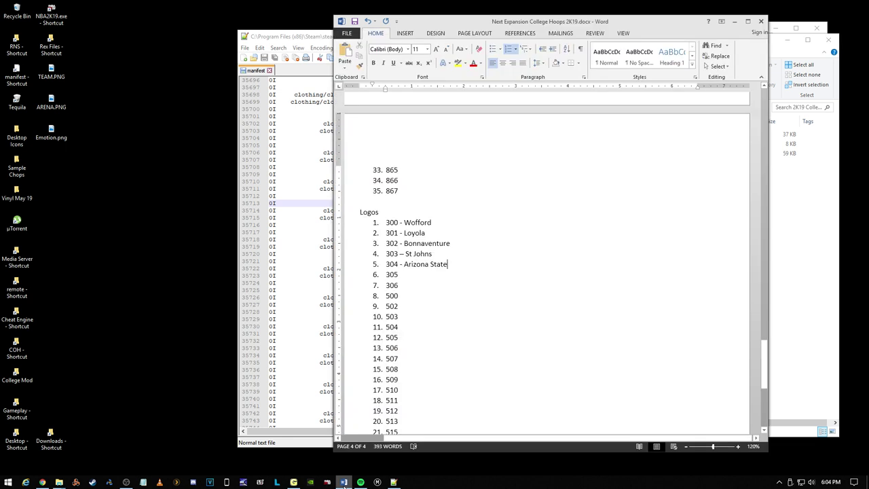
left_click(344, 482)
left_click(447, 39)
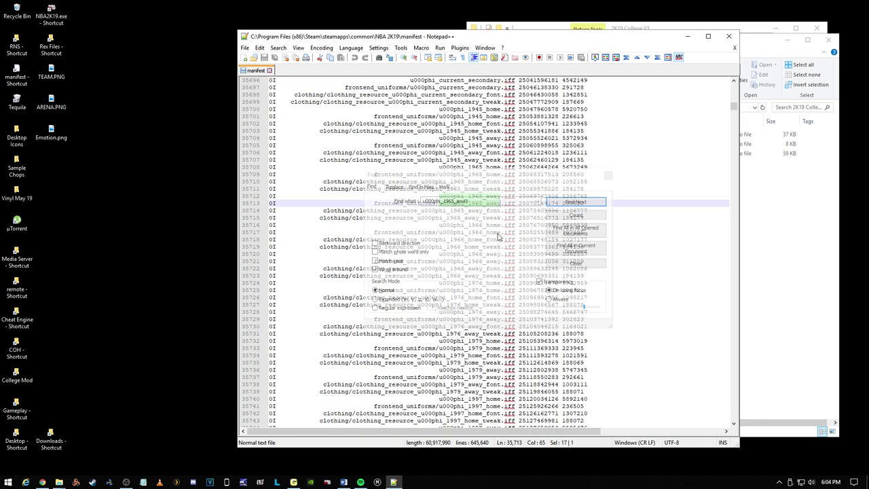
left_click(498, 236)
type("log")
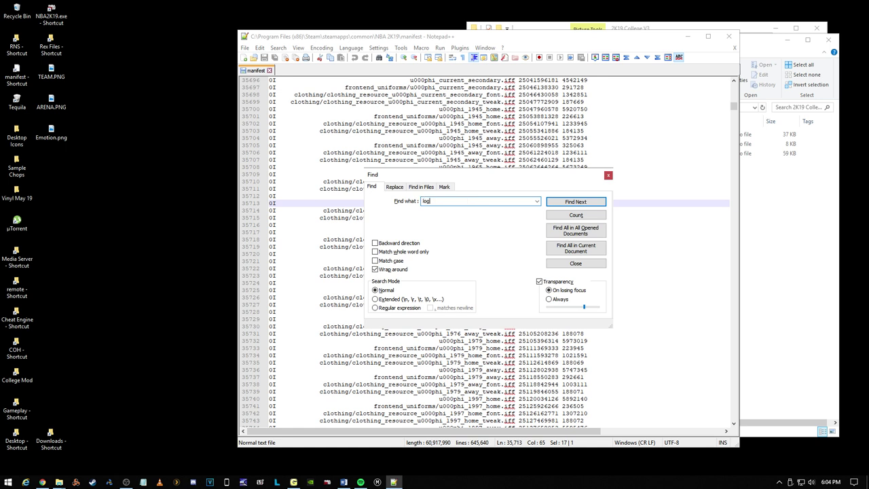
type("o303")
key("Return")
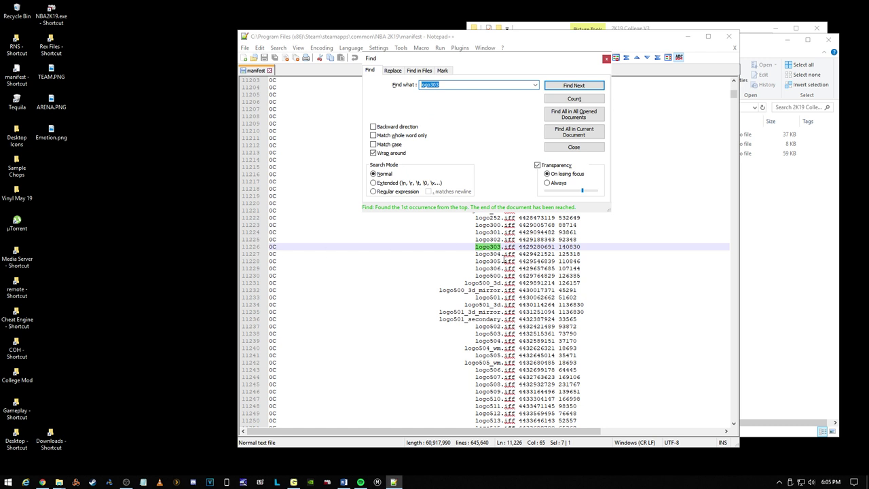
Step: Open NBA 2K17 Explorer, enable the 0C - Various 2 archive in its preferences, save the settings and load the archives
left_click(260, 482)
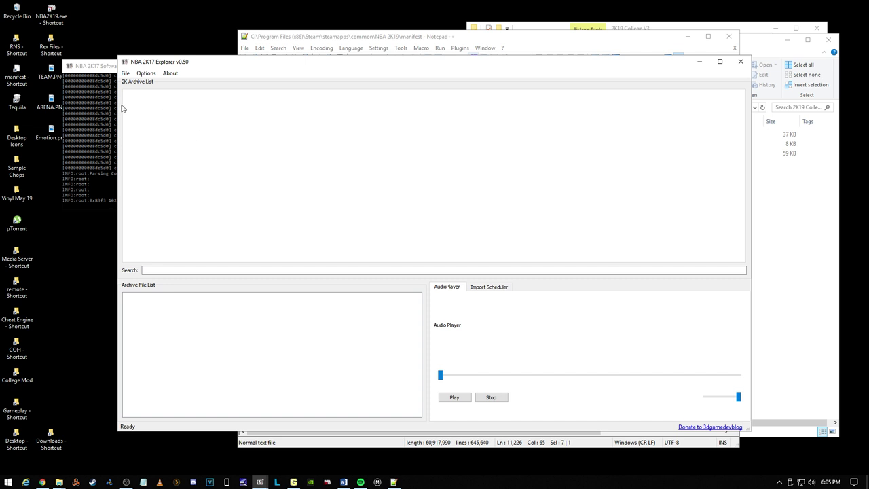
left_click(145, 73)
left_click(163, 84)
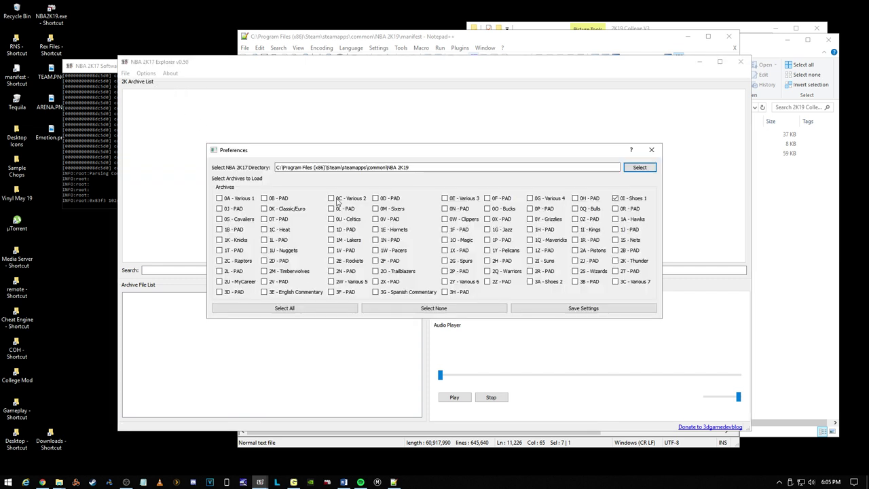
left_click(571, 305)
left_click(124, 73)
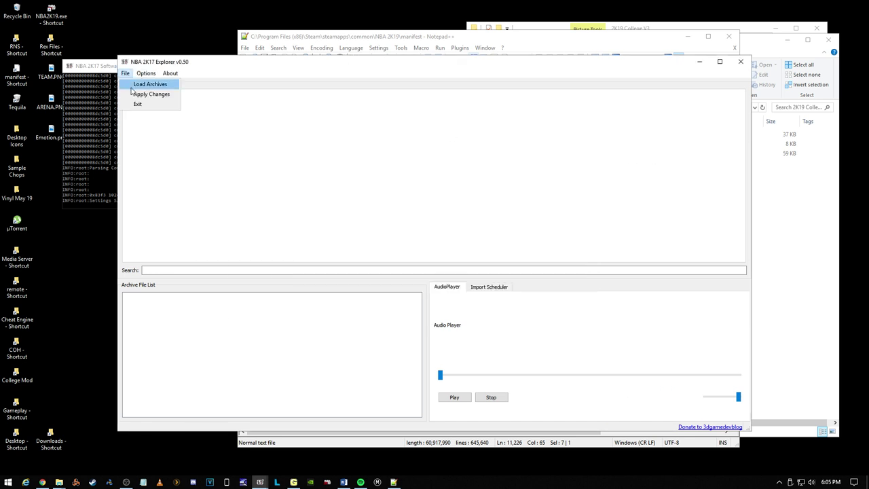
left_click(146, 83)
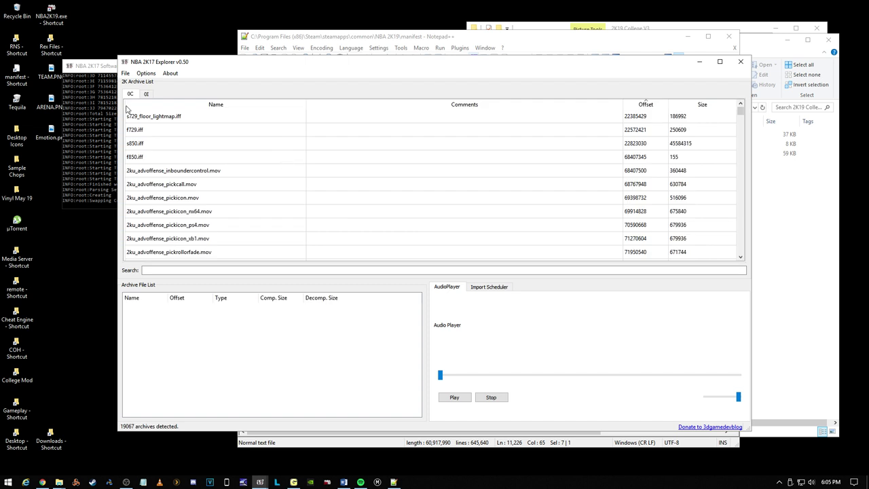
Step: Find logo303 in the 0C archive, check the logo list in Word, and export logo303.iff to the desktop
left_click(154, 270)
type("log")
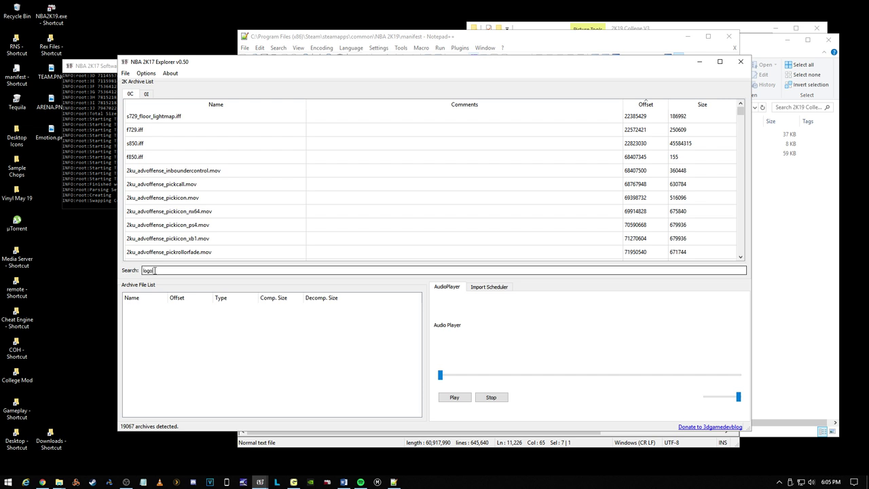
type("o")
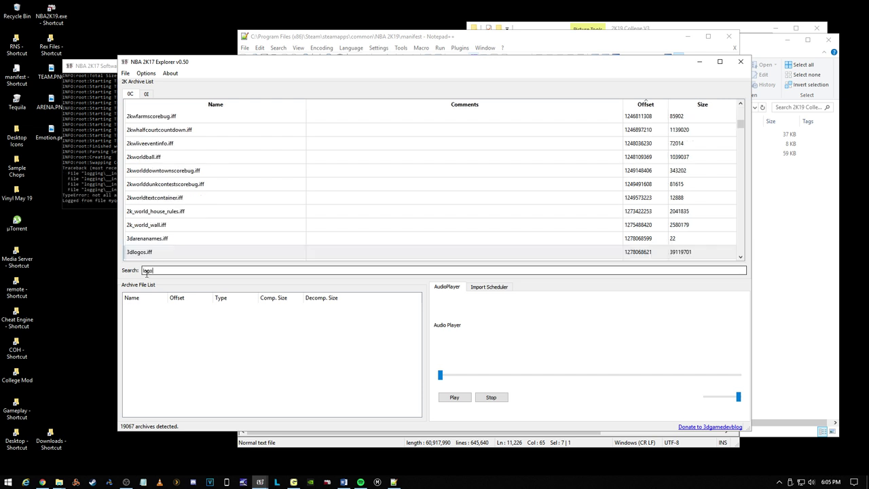
type("3d3")
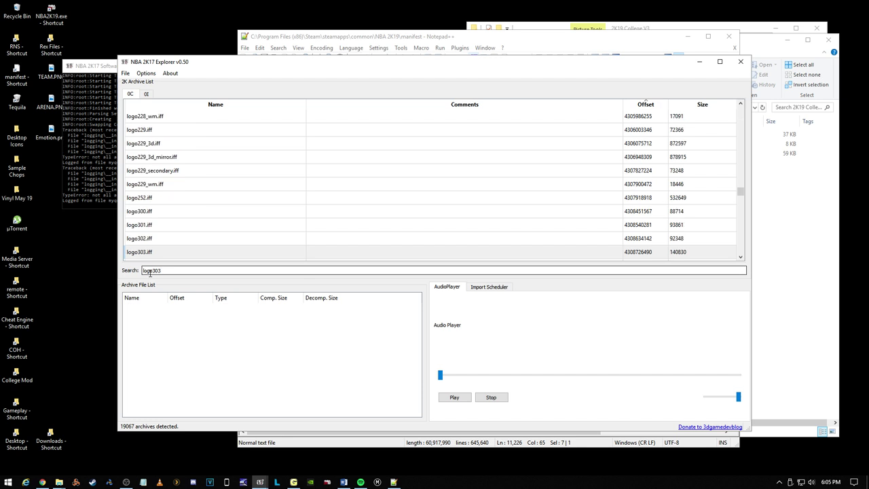
left_click(343, 482)
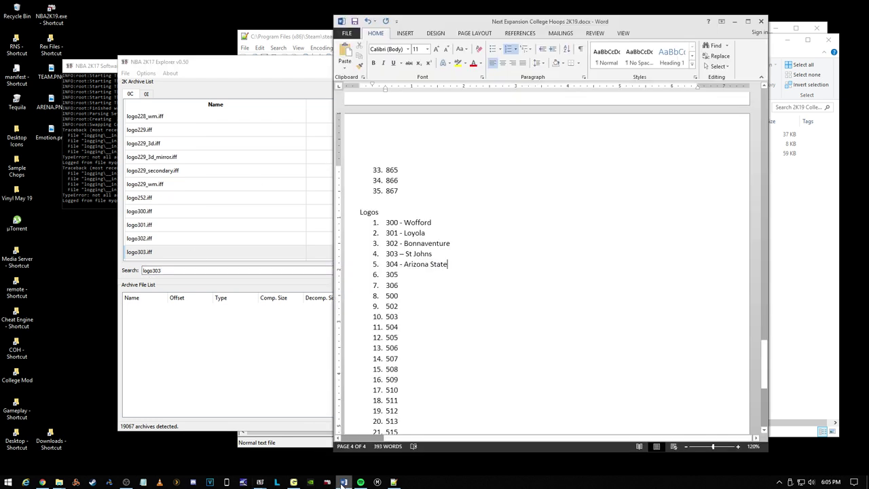
left_click(259, 482)
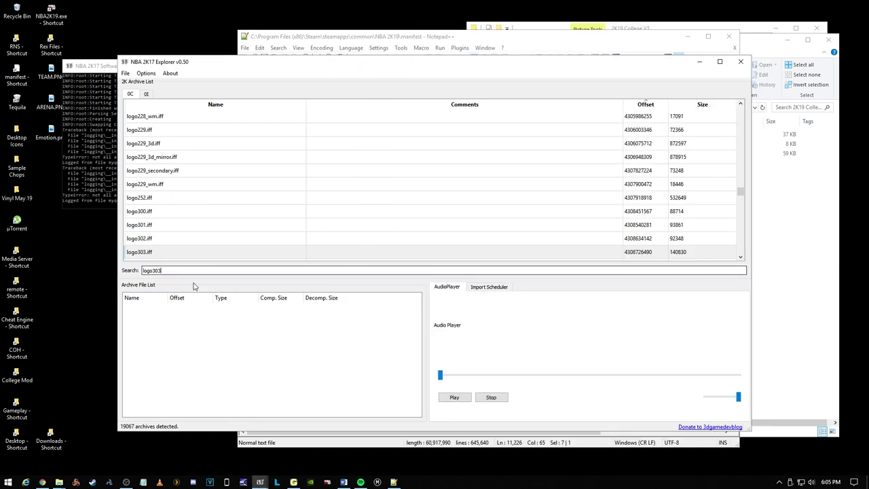
right_click(139, 252)
left_click(165, 287)
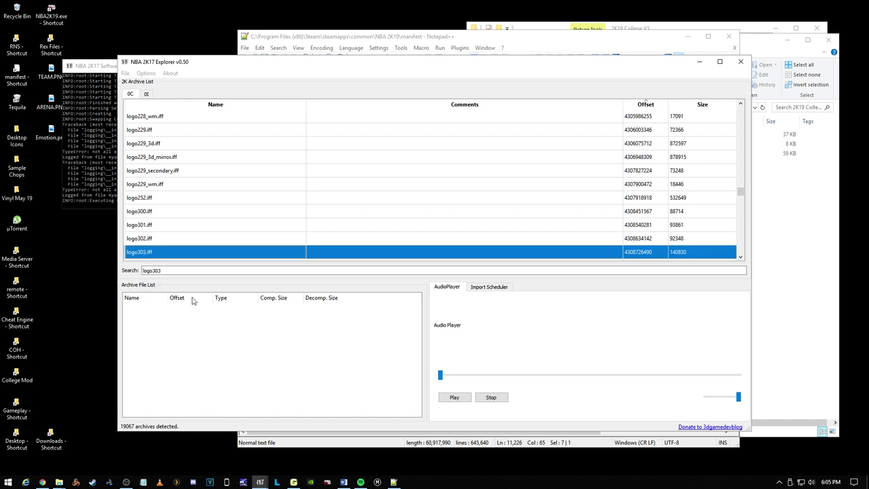
left_click(473, 299)
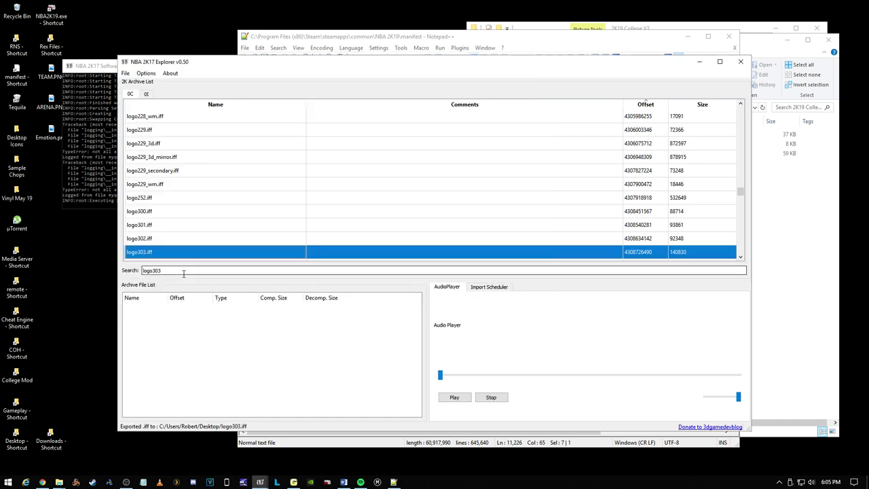
Step: Export logo304.iff from the 0C archive to the desktop
scroll(175, 231, "down", 1)
right_click(156, 227)
left_click(211, 264)
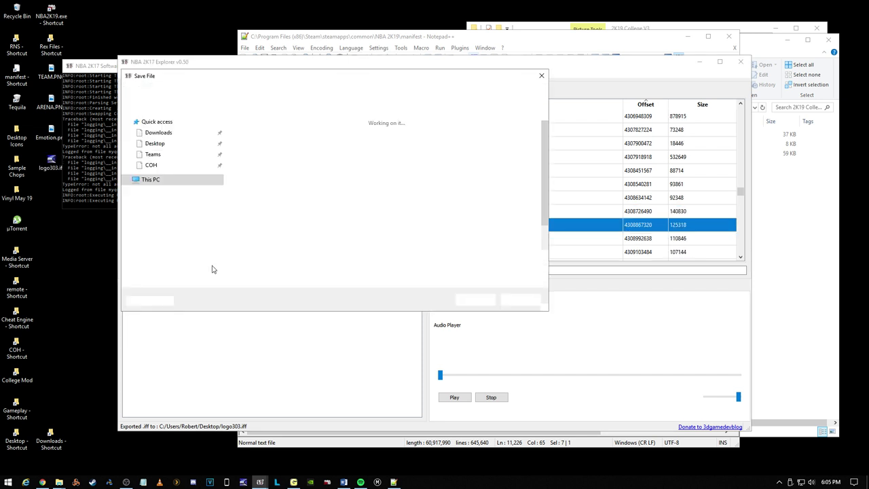
key("Return")
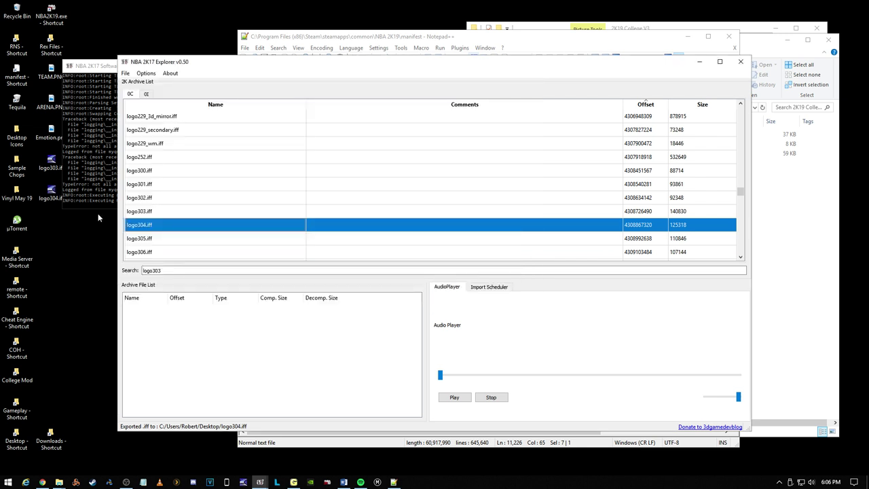
Step: Move logo303.iff and logo304.iff together from the desktop into the 2K19 College V3 CBS Logos folder
left_click(53, 238)
left_click_drag(49, 165, 50, 164)
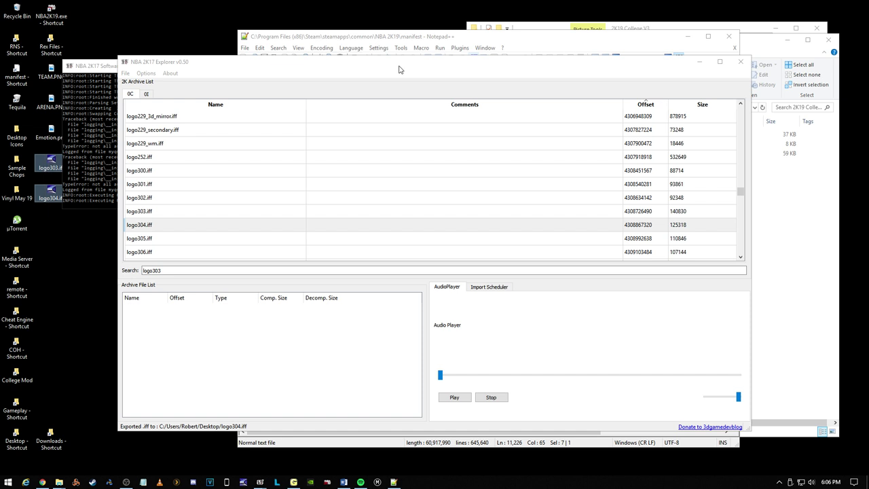
left_click(751, 43)
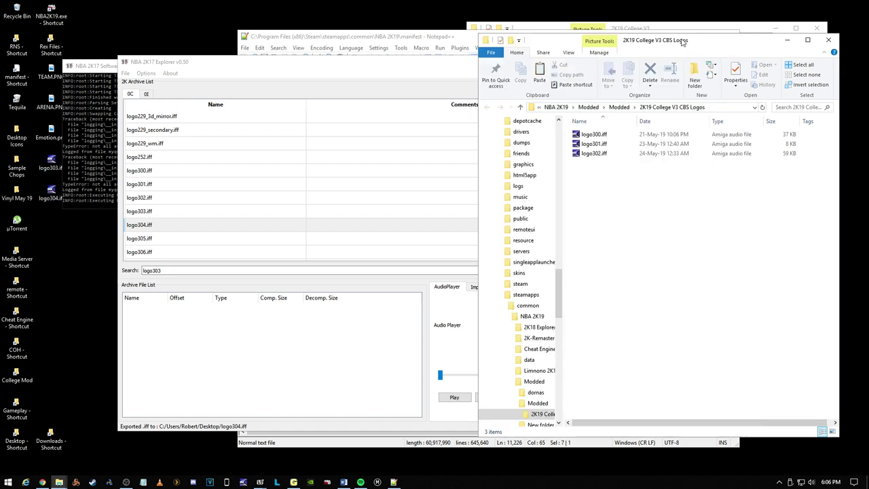
left_click_drag(682, 42, 599, 45)
left_click_drag(44, 241, 537, 254)
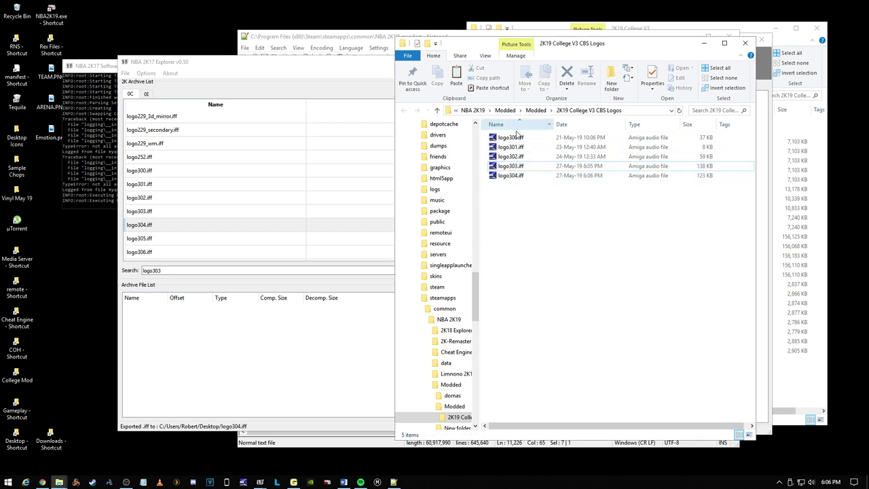
Step: Close the CBS Logos folder, NBA 2K17 Explorer and the manifest file with its search dialog
left_click(745, 45)
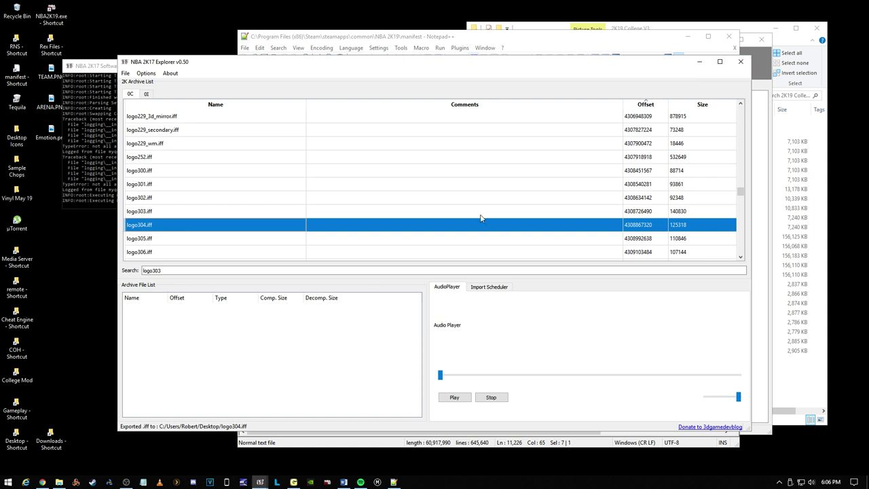
left_click(734, 63)
left_click(276, 66)
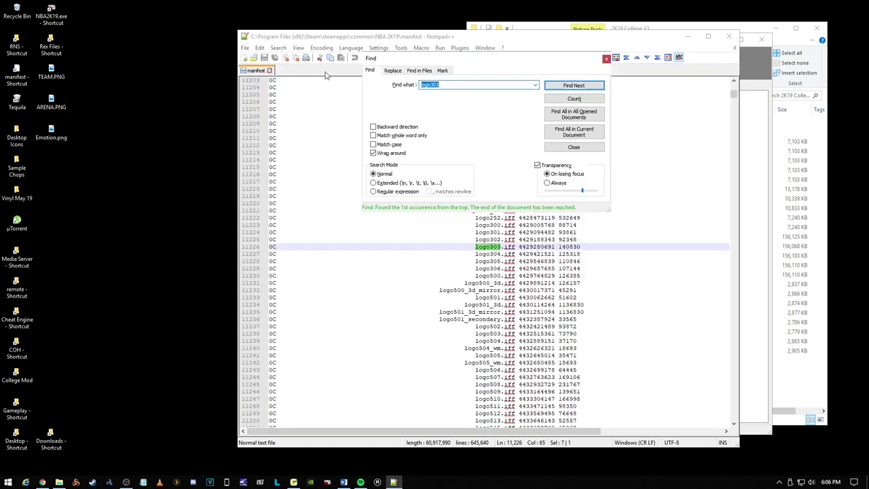
left_click(606, 60)
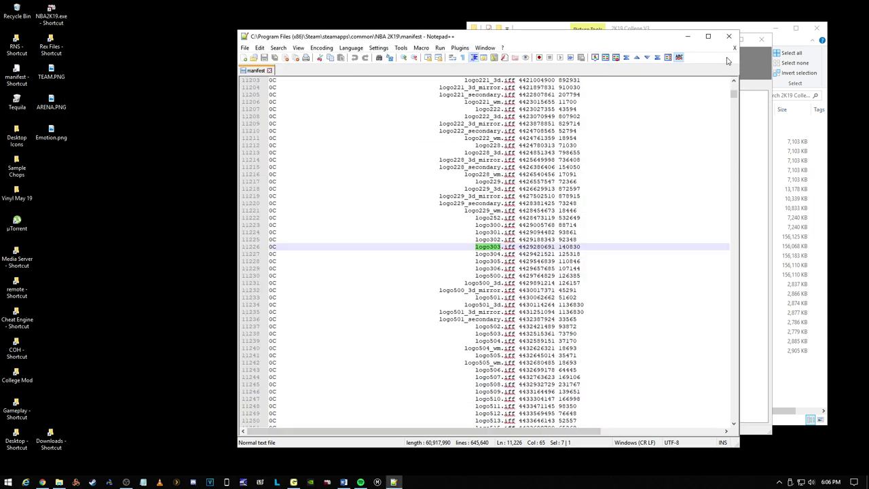
left_click(729, 36)
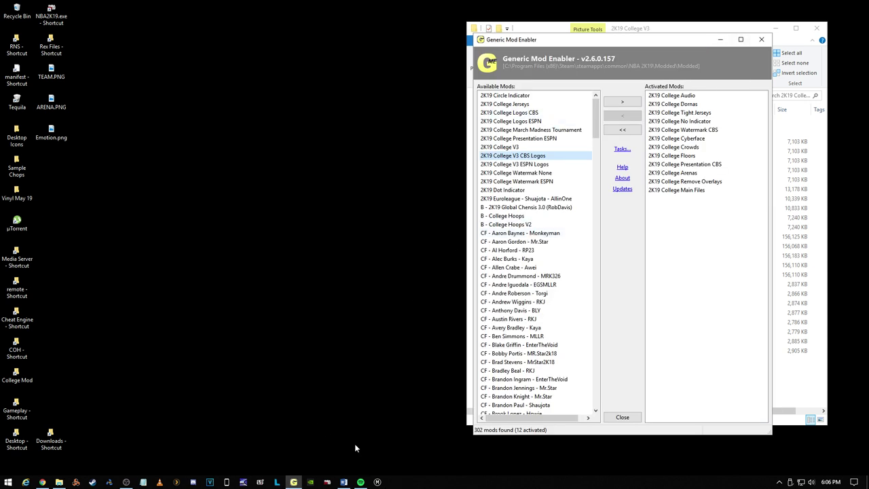
Step: Open the folder of the 2K19 College V3 mod from Generic Mod Enabler's available mods
right_click(506, 148)
left_click(501, 169)
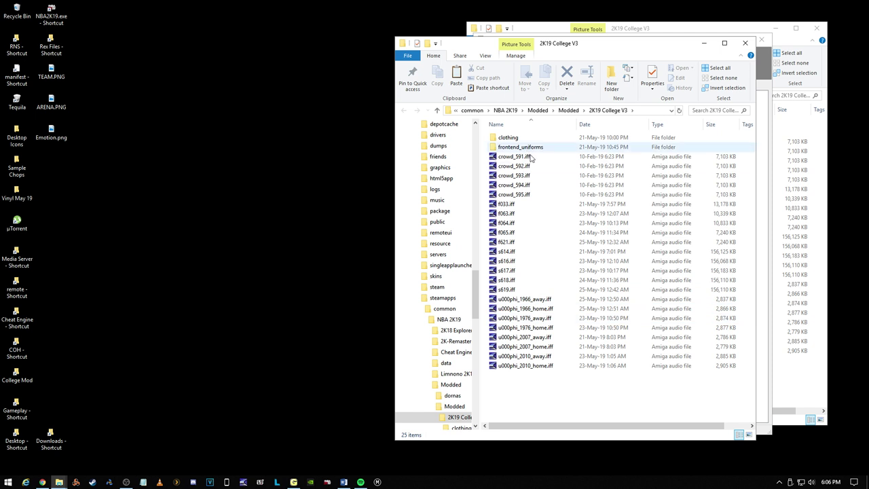
Step: Switch to the Word document and review the team list and the numbered Arenas, Floors, crowd and Logos assignments
left_click(327, 481)
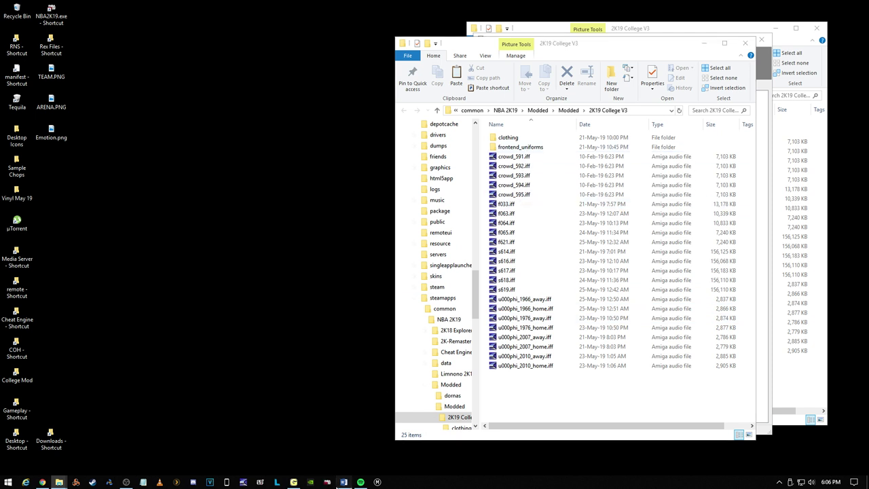
scroll(418, 210, "up", 3)
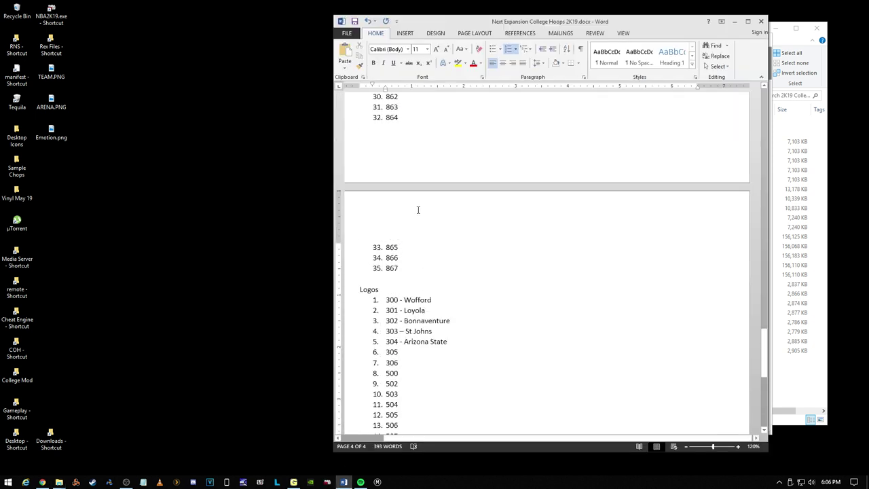
scroll(418, 210, "up", 12)
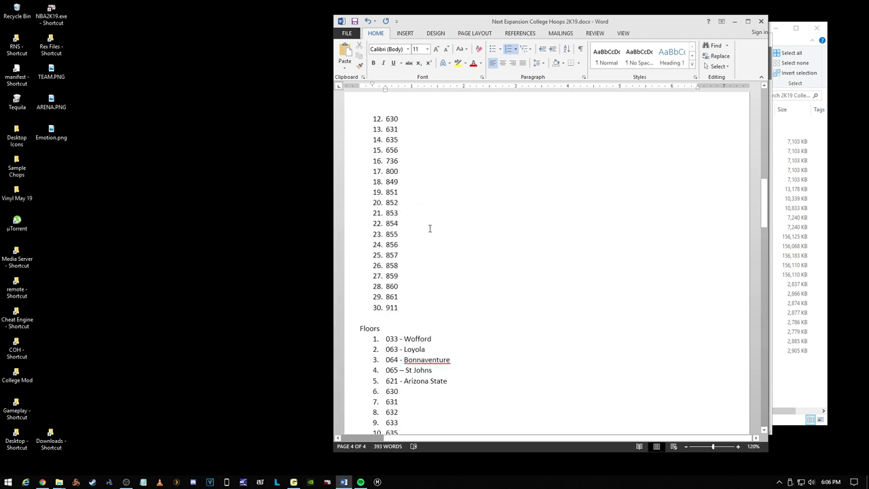
scroll(429, 229, "up", 6)
scroll(429, 229, "down", 9)
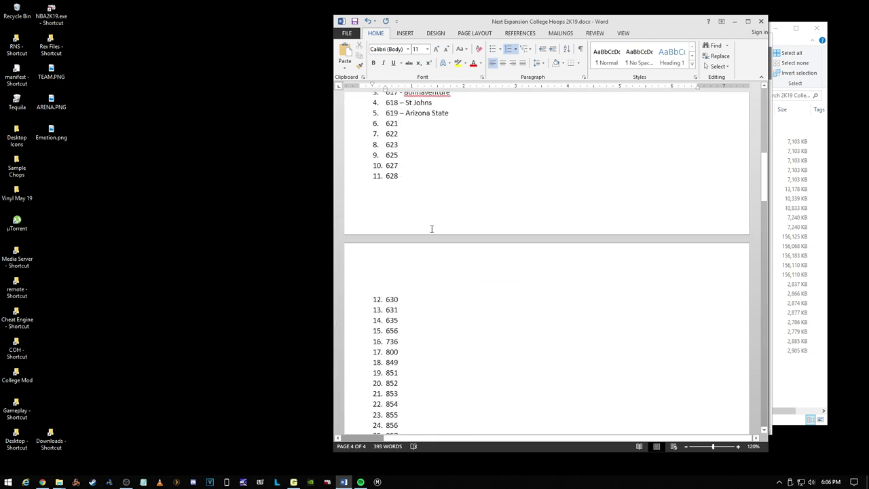
scroll(431, 229, "up", 12)
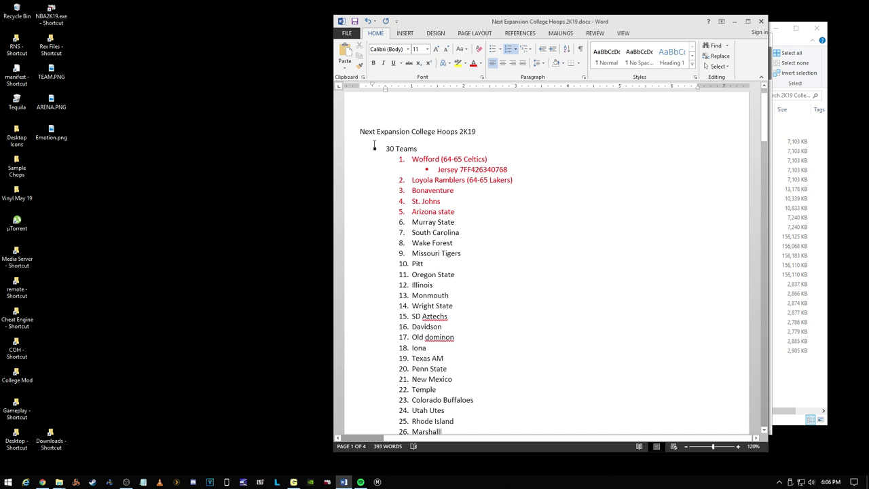
scroll(443, 253, "down", 8)
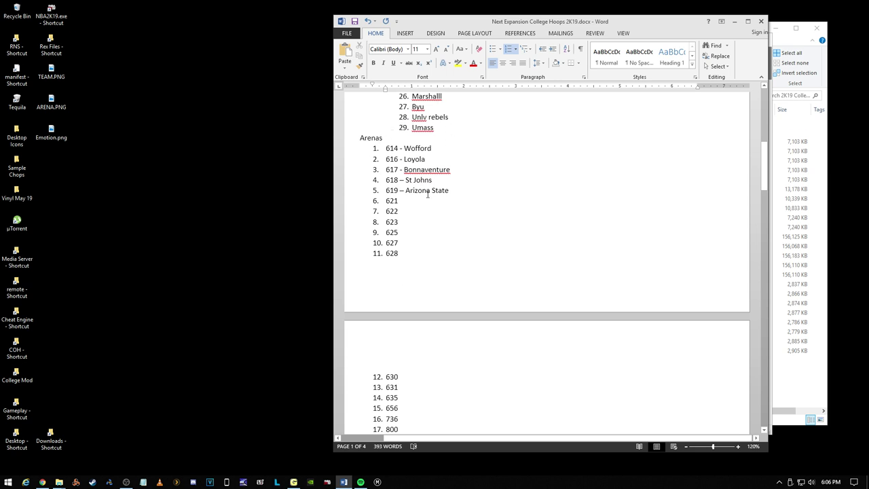
scroll(401, 243, "down", 7)
scroll(401, 247, "down", 6)
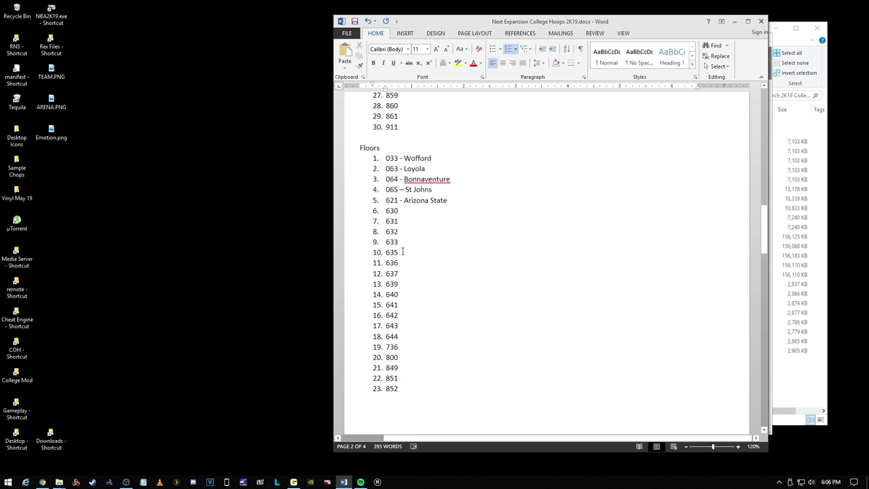
scroll(402, 252, "down", 15)
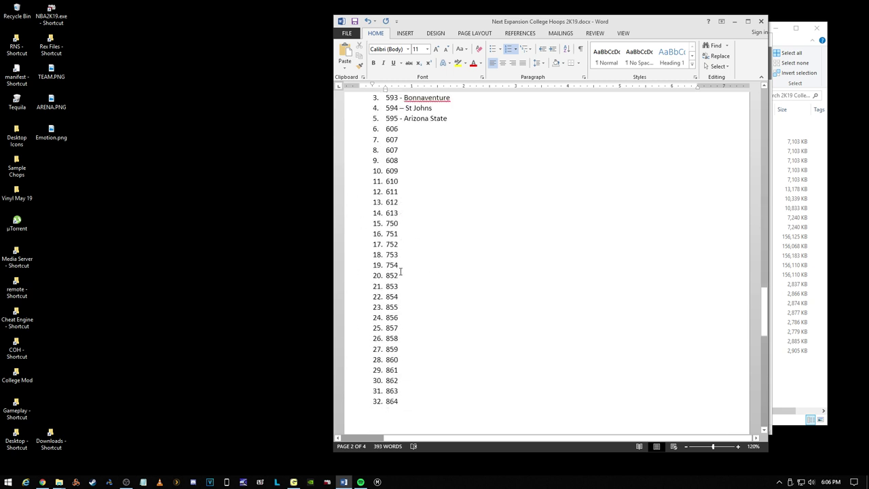
scroll(401, 271, "down", 13)
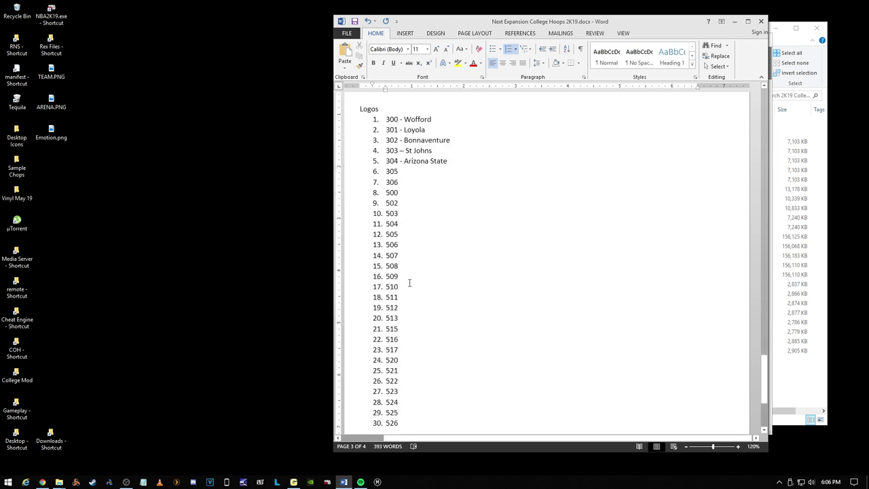
scroll(409, 282, "down", 5)
scroll(425, 243, "up", 6)
scroll(425, 244, "down", 15)
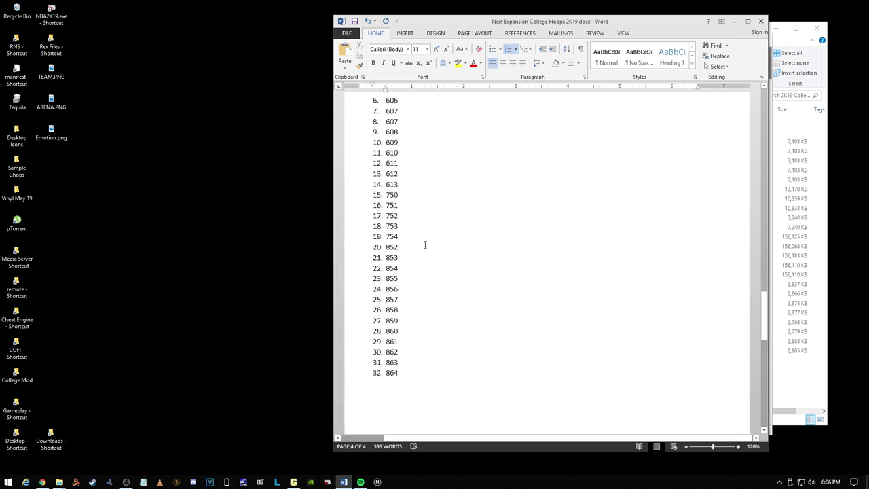
scroll(425, 244, "up", 15)
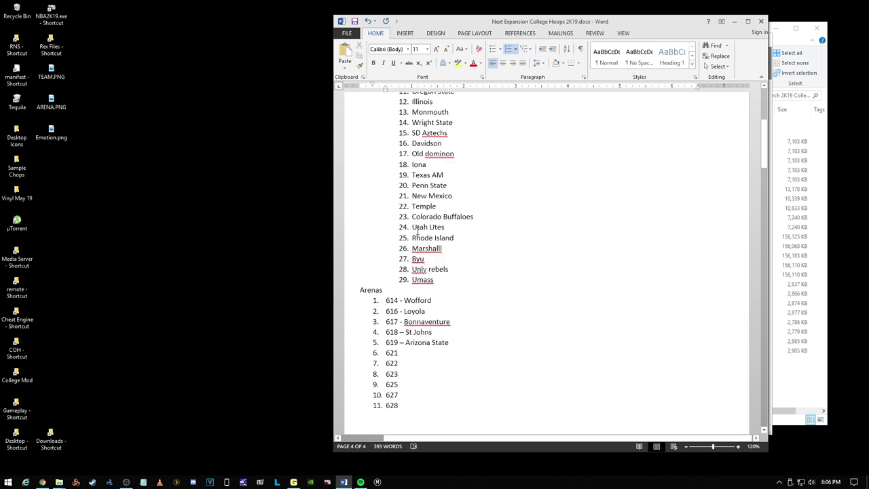
scroll(417, 232, "down", 3)
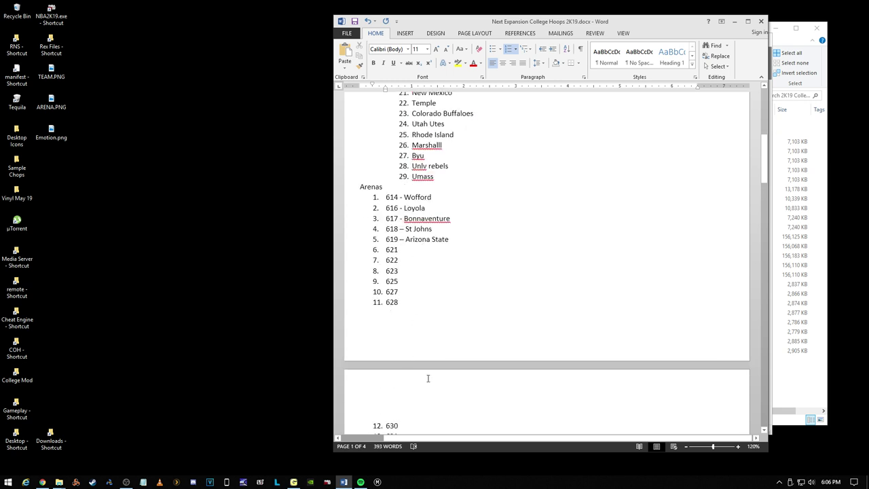
Step: Switch to the NBA 2K19 game and dismiss the missing controller notice to enter the main menu
left_click(233, 409)
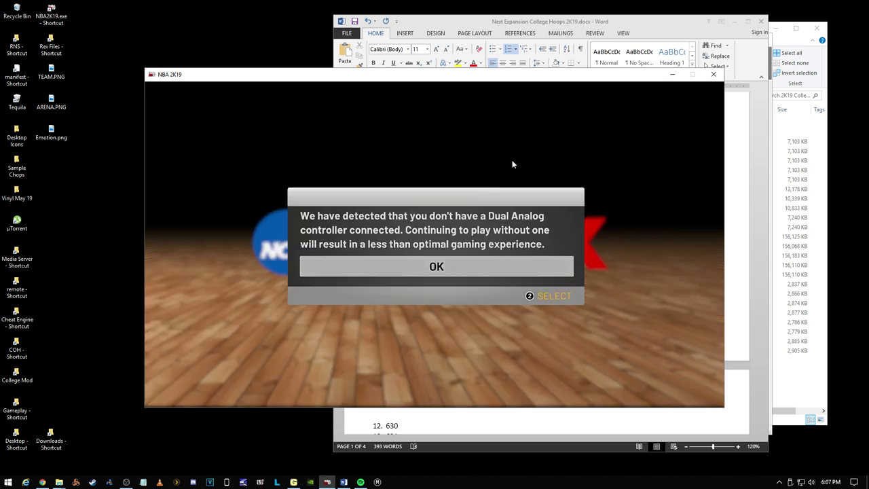
key("Return")
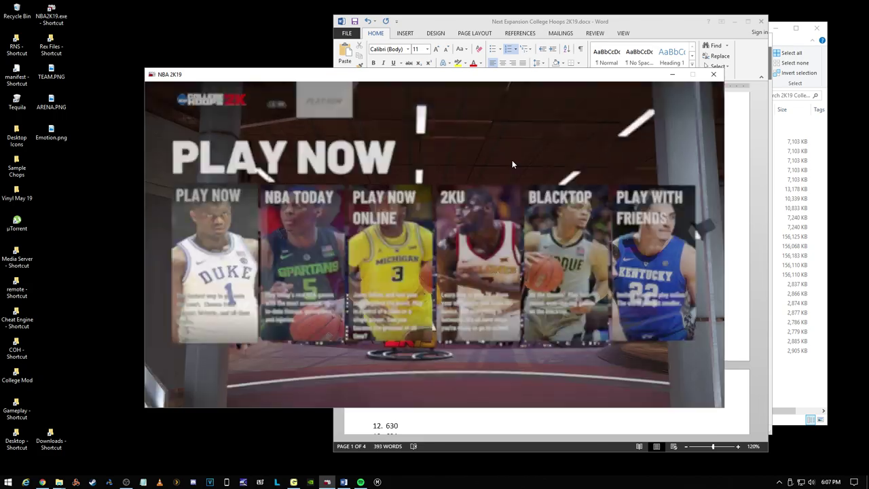
Step: Start the roster creator from Options/Features and choose to use a user-created roster
key("Right")
key("Left")
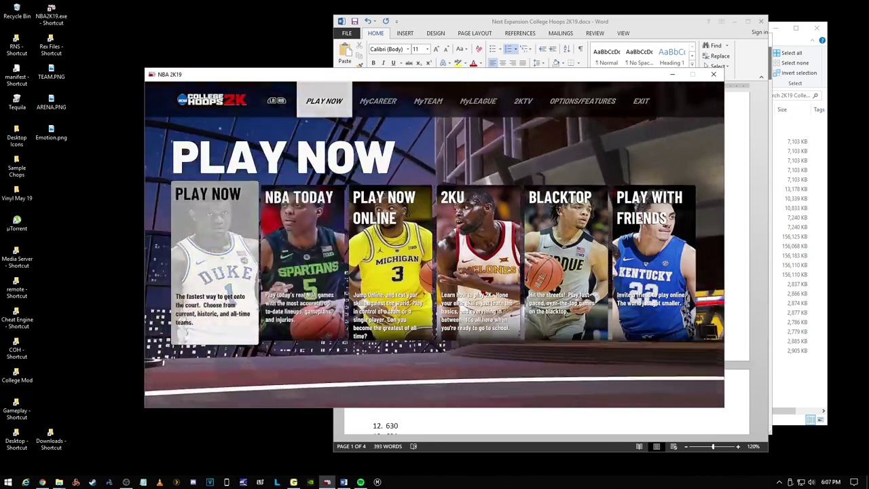
key("e")
key("e")
key("e")
key("e")
key("e")
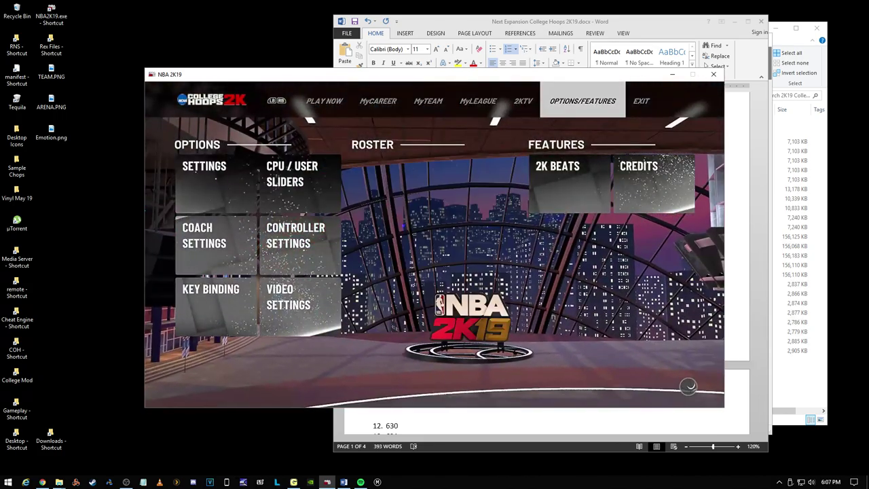
key("Return")
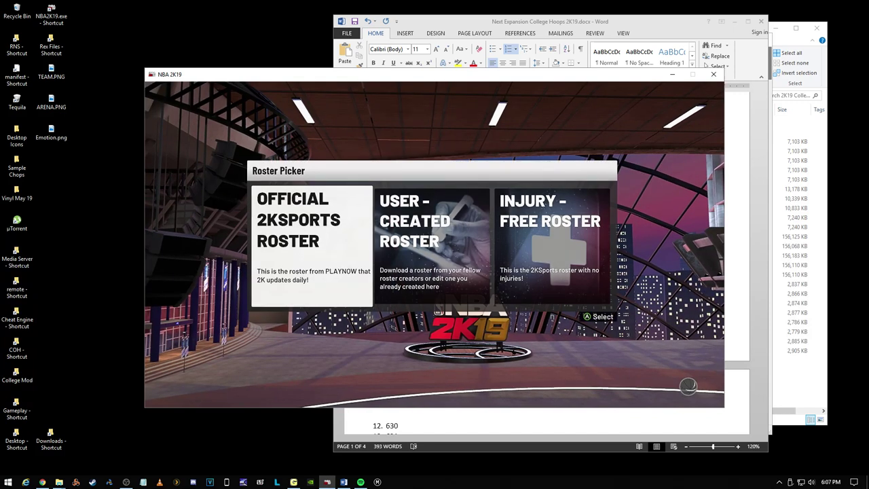
key("Return")
Step: Load the local roster CH 2K19 V2 into the Roster Creator
key("Up")
key("Up")
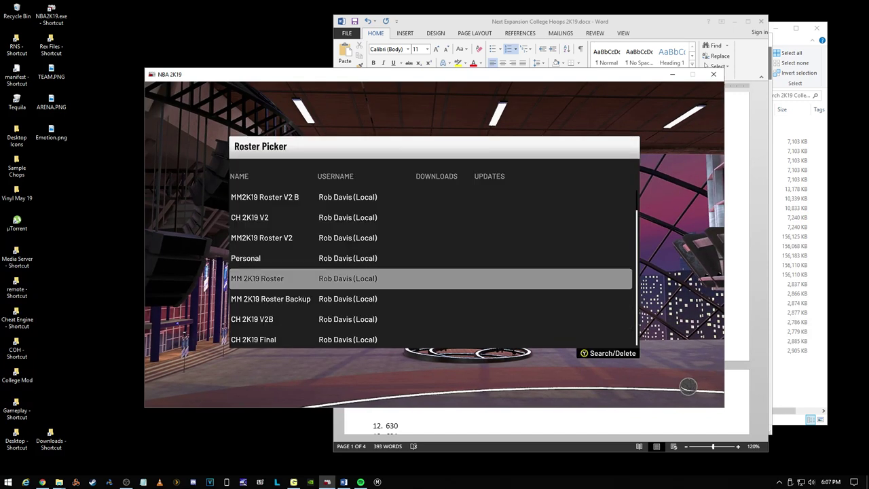
key("Up")
key("Up")
key("Up")
key("Up")
key("Down")
key("Down")
key("Down")
key("Down")
key("Down")
key("Up")
key("Up")
key("Up")
key("Up")
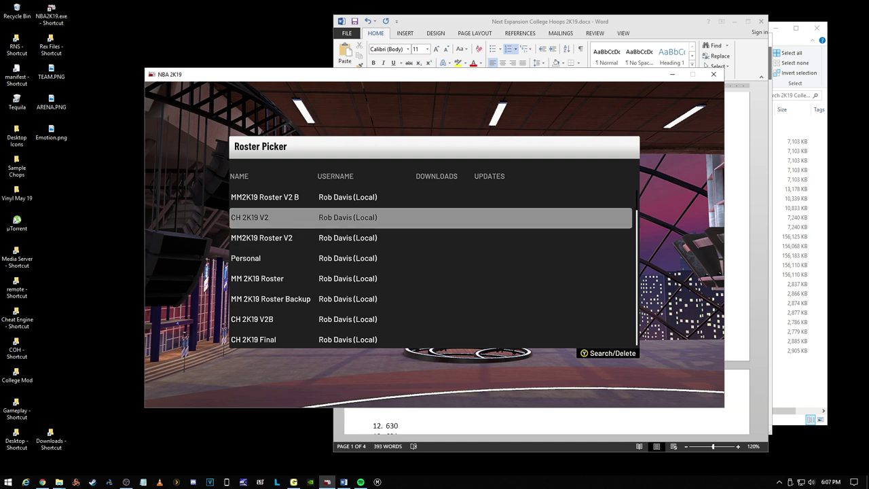
key("Return")
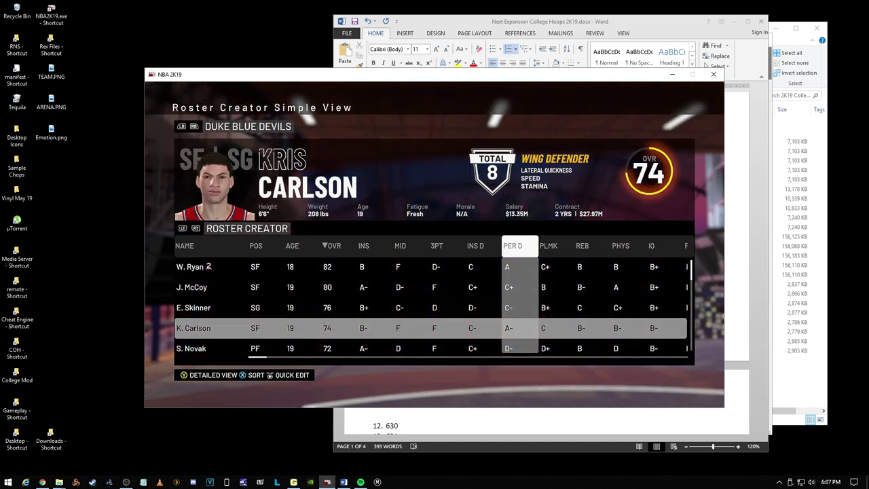
Step: Browse the teams in the loaded roster, from the Duke Blue Devils through the college and classic teams to the Michigan State Spartans
key("e")
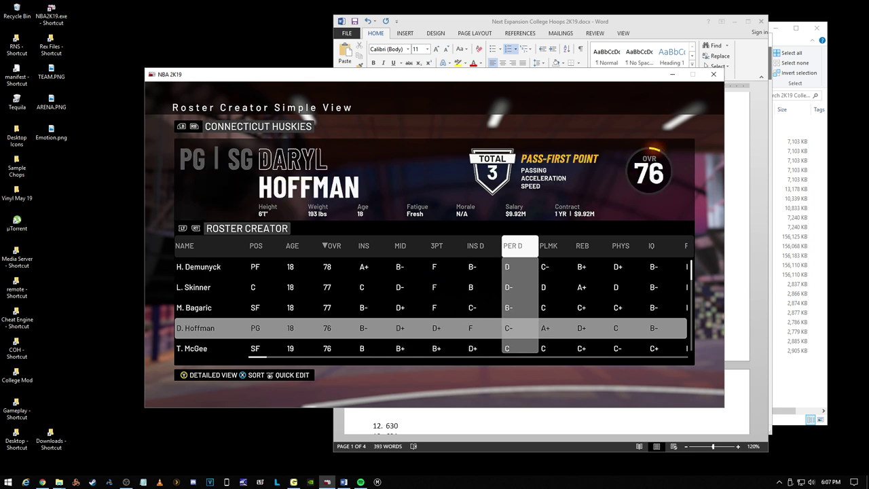
key("e")
key("e")
key("e")
key("e")
key("e")
key("e")
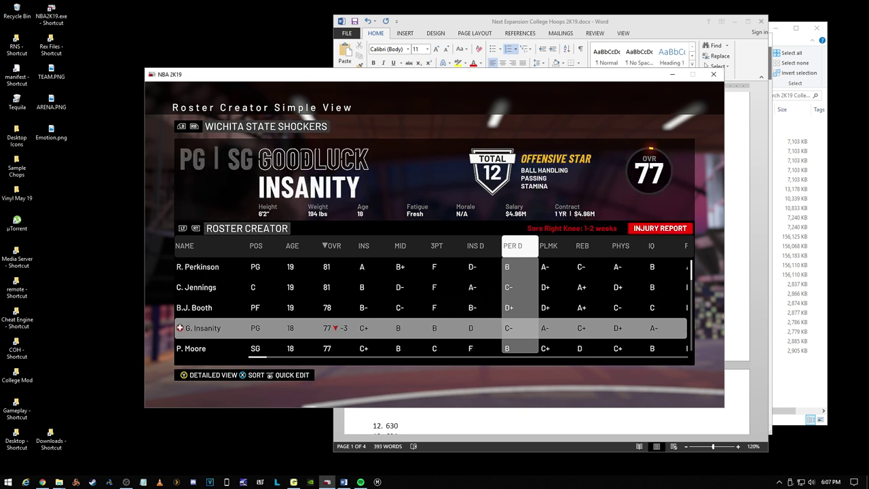
key("e")
key("e")
key("e")
key("e")
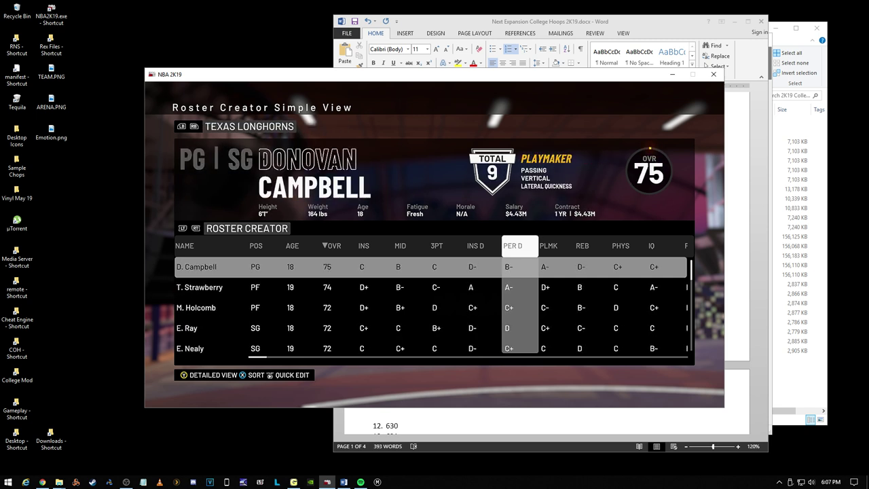
key("e")
key("e")
key("e")
key("e")
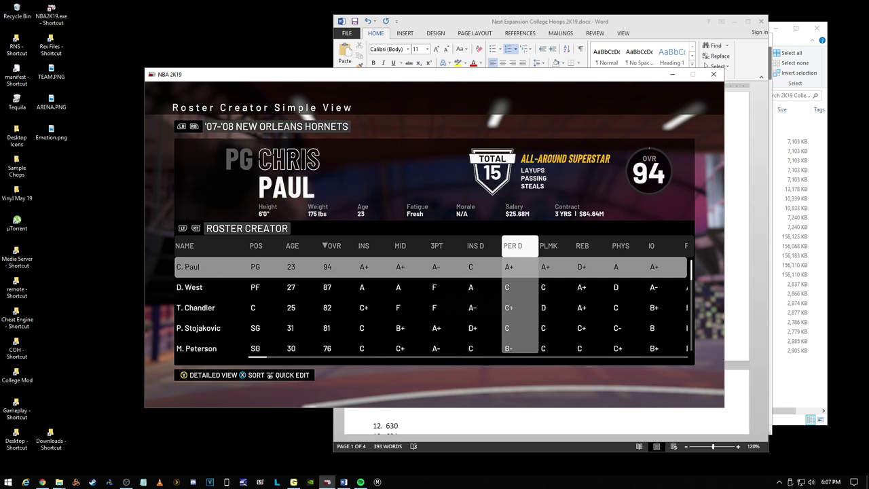
key("e")
key("e")
key("e")
key("e")
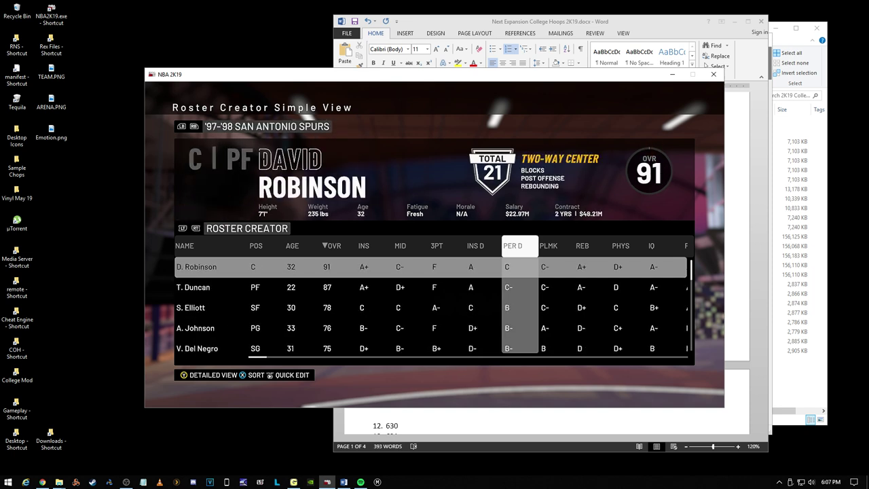
key("e")
key("e")
key("e")
key("e")
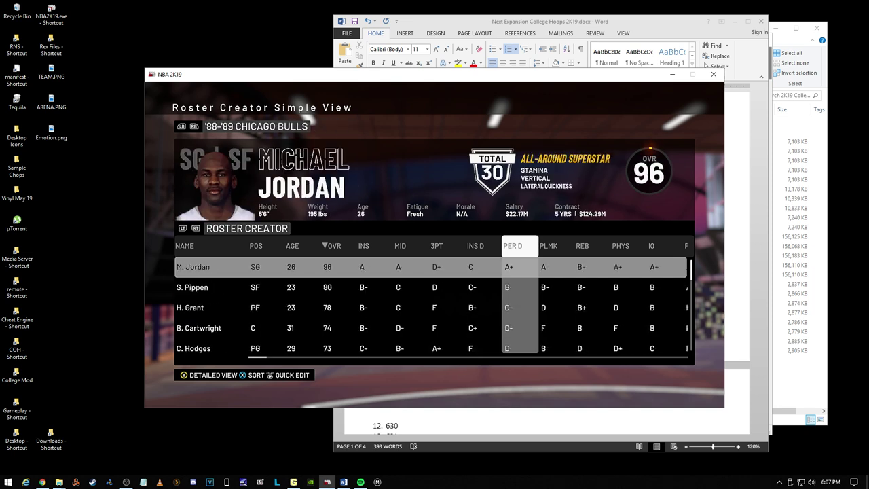
key("e")
key("e")
key("e")
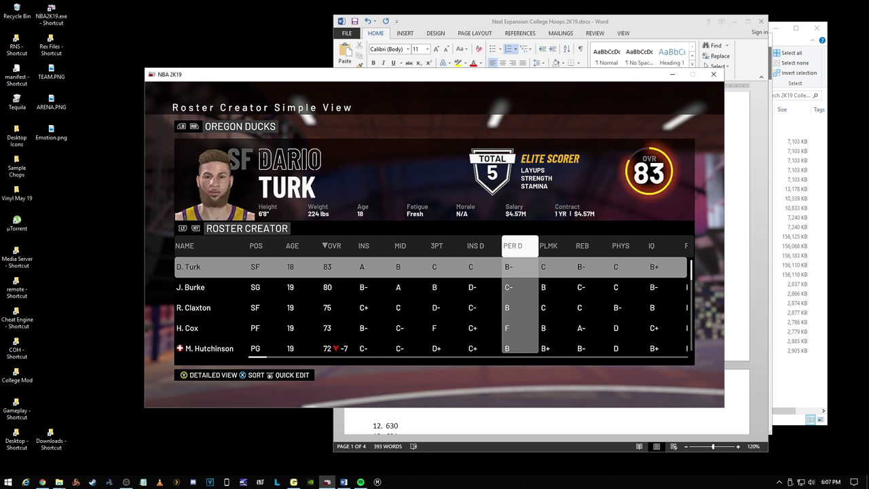
key("e")
key("e")
key("e")
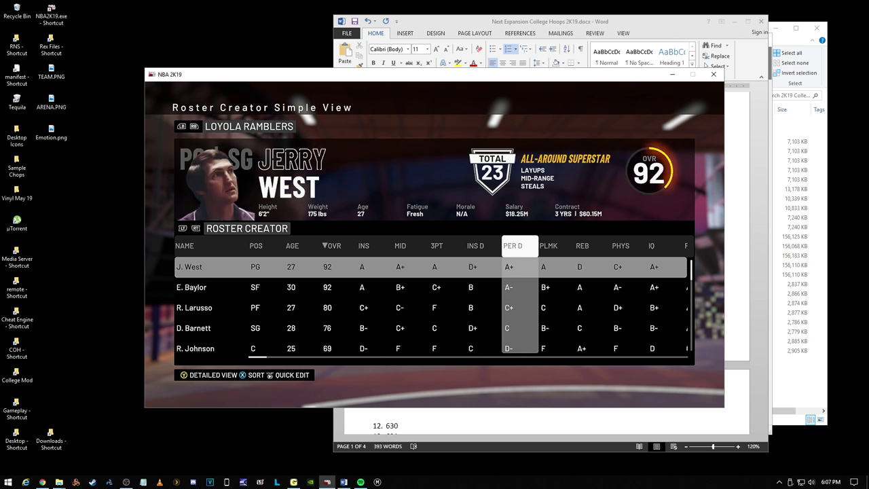
key("e")
key("e")
key("e")
key("e")
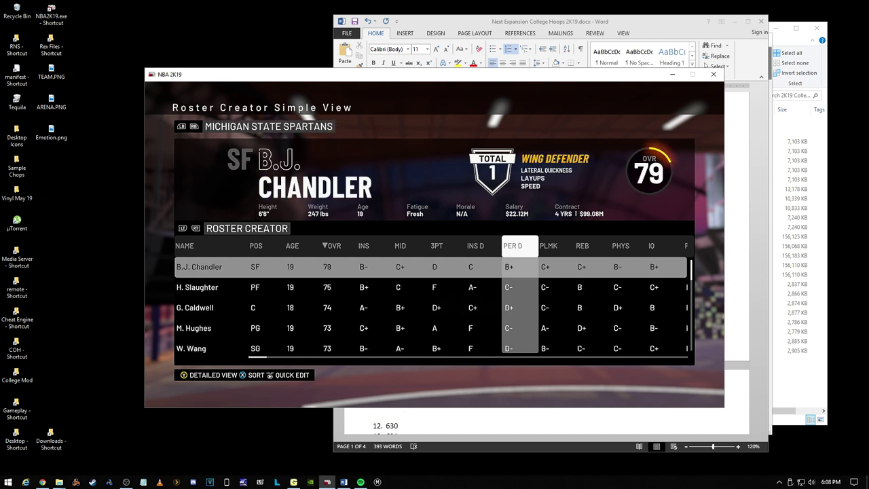
Step: Check the Wofford, St. Johns and Loyola slots among the classic teams and settle on the '71-'72 New York Knicks
key("q")
key("q")
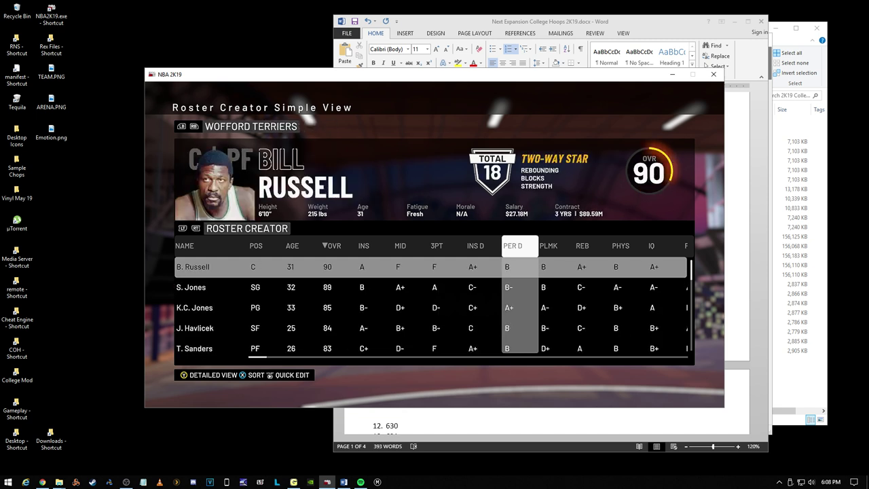
key("e")
key("e")
key("e")
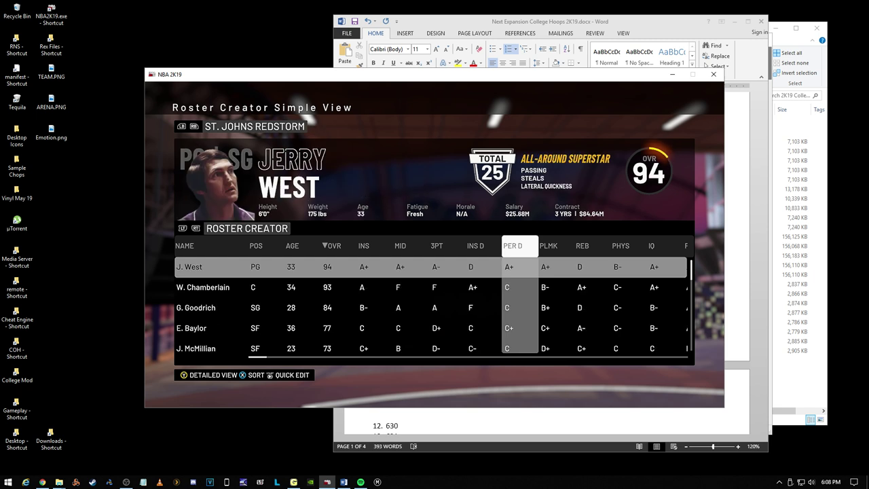
key("e")
key("e")
key("e")
key("e")
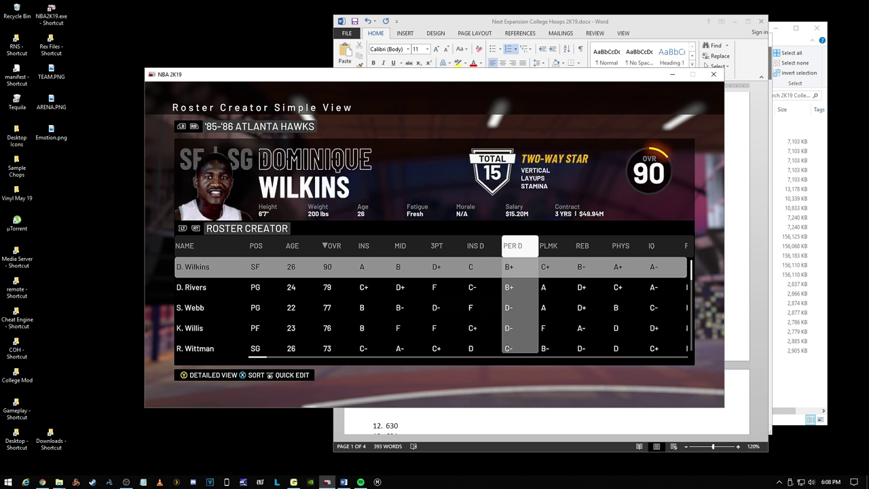
key("e")
key("e")
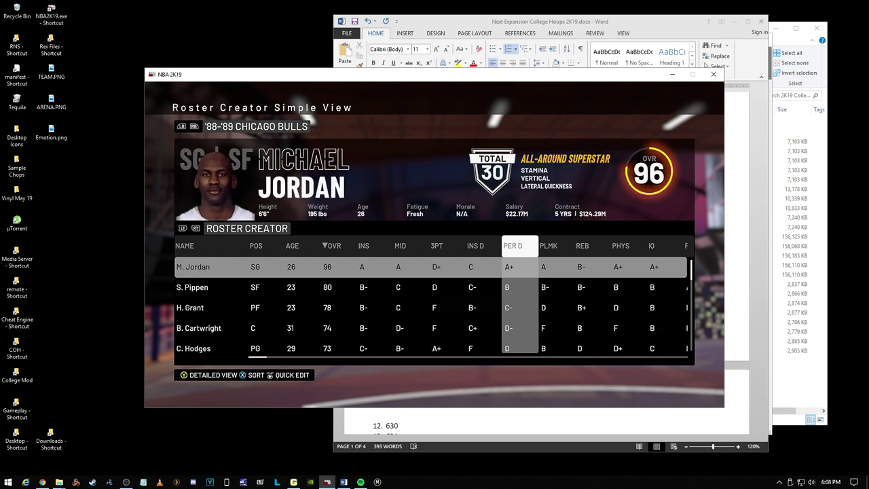
key("e")
key("e")
key("e")
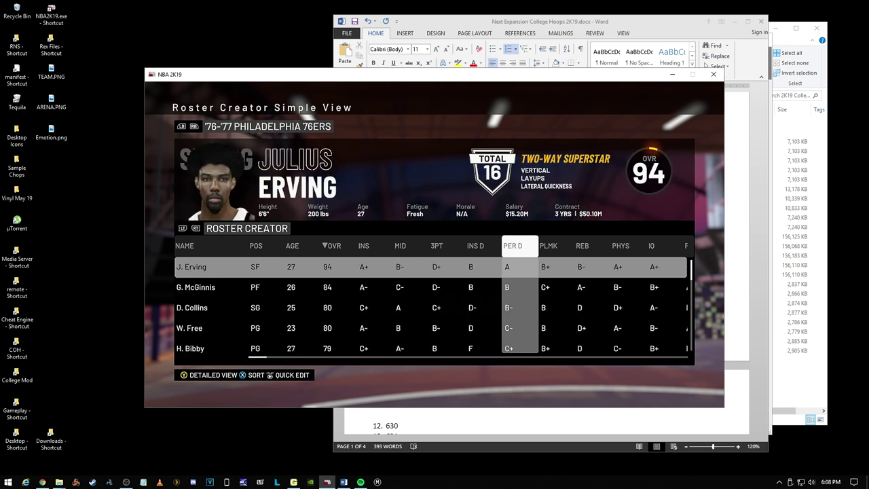
key("e")
key("e")
key("e")
key("q")
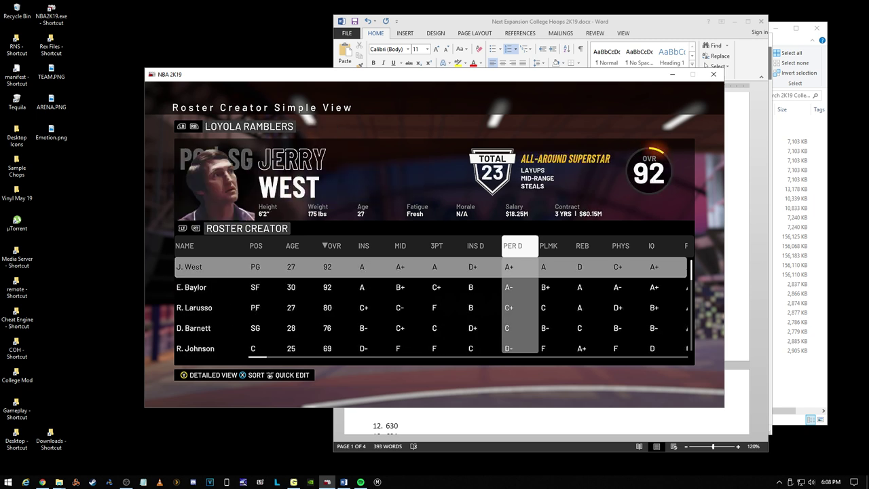
key("q")
key("q")
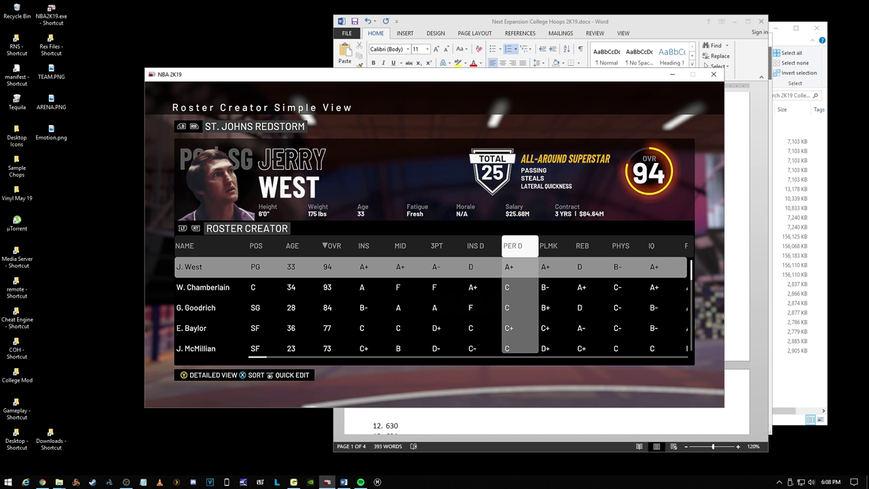
key("q")
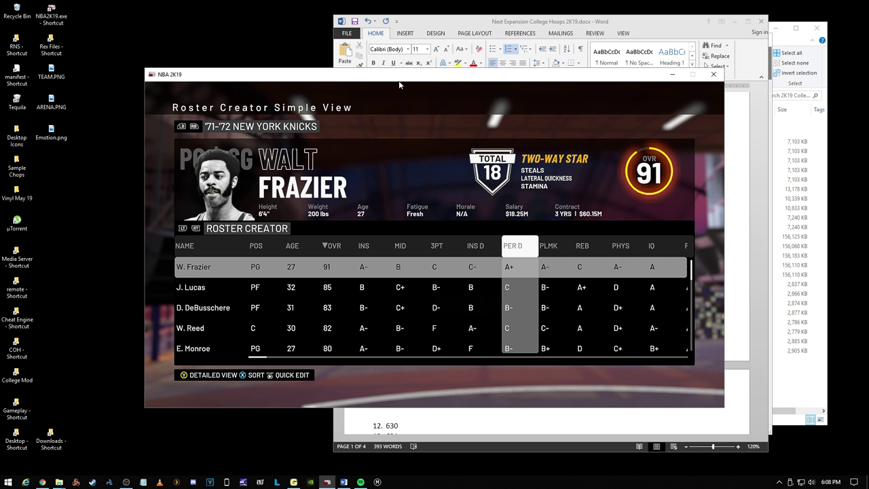
Step: Arrange the game window and the Next Expansion College Hoops 2K19 document side by side to compare the Arenas list with the team
left_click_drag(399, 85, 286, 81)
left_click(571, 106)
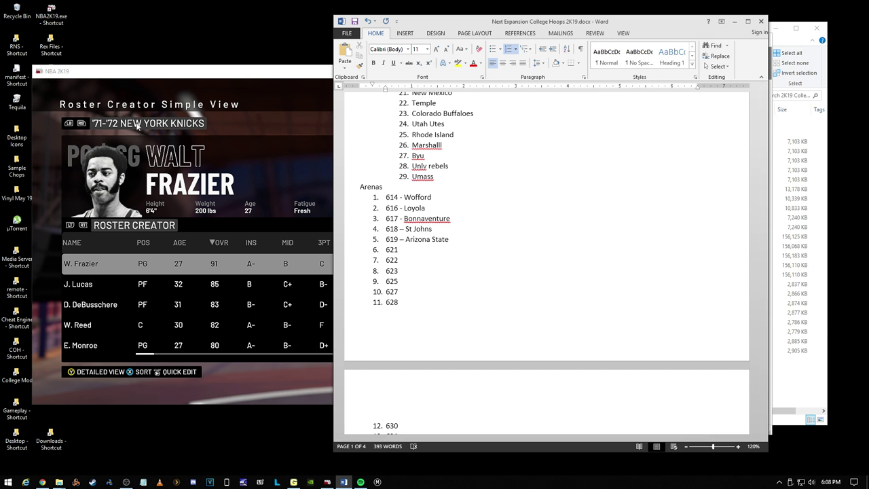
left_click(596, 32)
left_click_drag(621, 21, 646, 23)
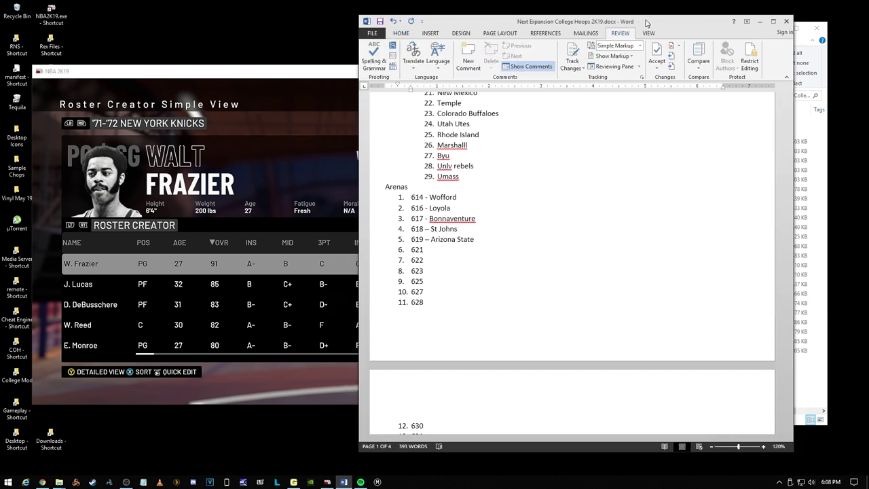
Step: Minimize the Word document and close the 2K19 College V3 folders and Generic Mod Enabler
left_click(760, 22)
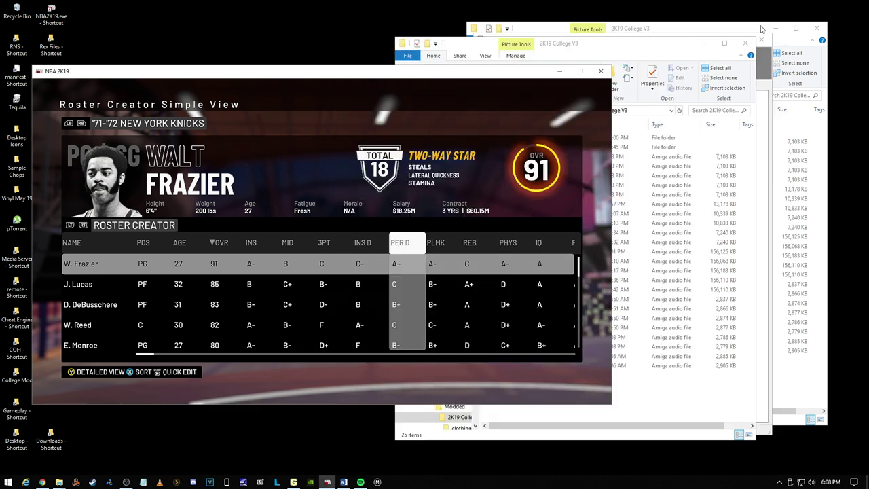
left_click(663, 62)
left_click(749, 41)
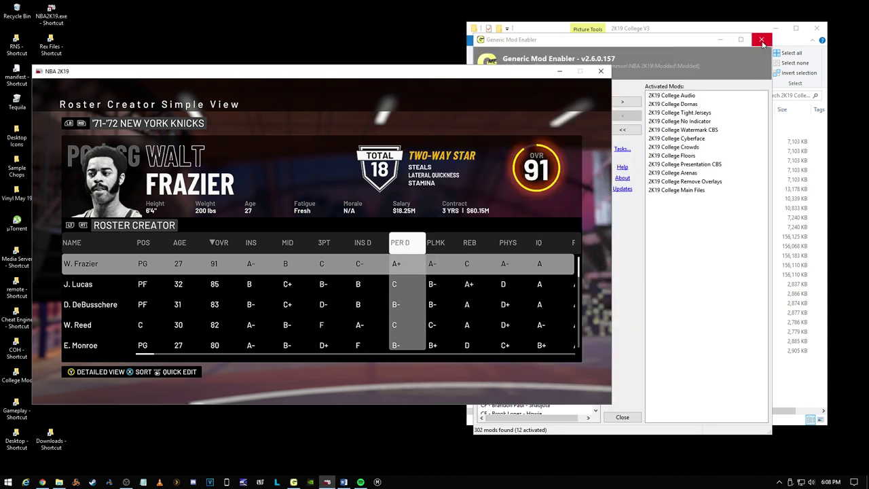
left_click(720, 31)
left_click(816, 28)
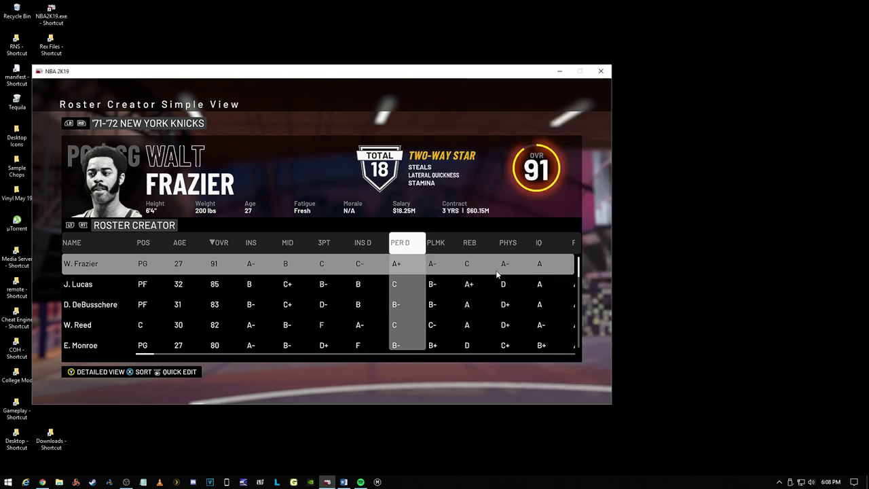
key("Down")
key("Down")
key("Down")
key("Right")
Step: Open the NBA2K19 College Hoops Roster V2 Final.CT table in Cheat Engine and bring up its process list
left_click(275, 452)
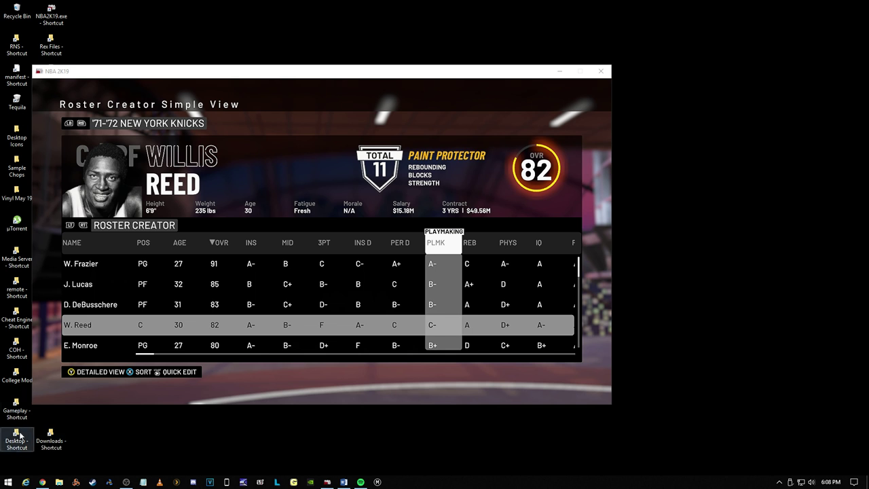
double_click(17, 328)
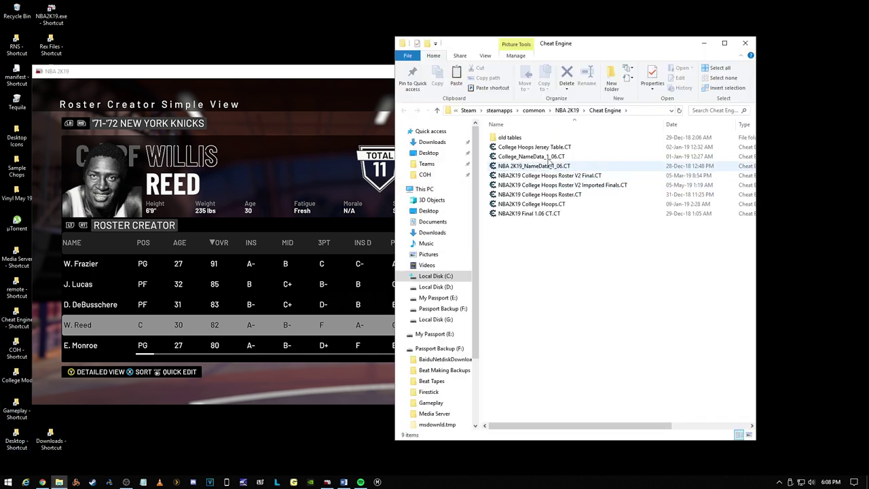
left_click(562, 177)
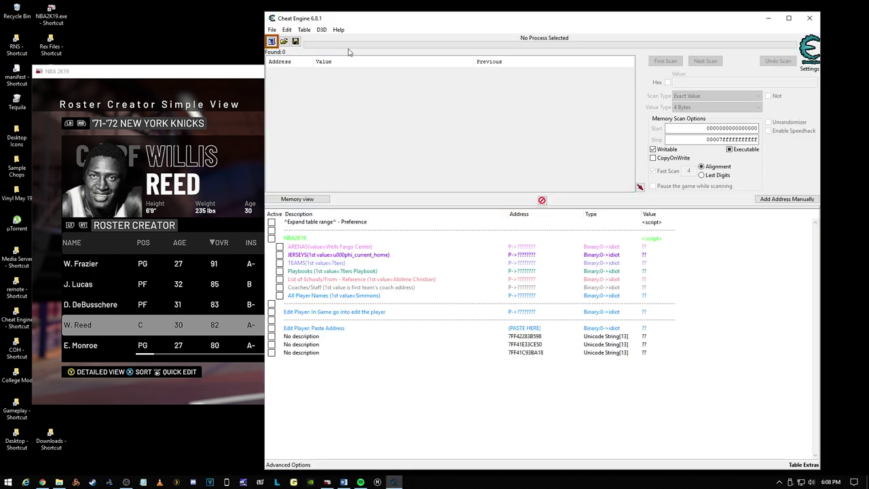
left_click(271, 40)
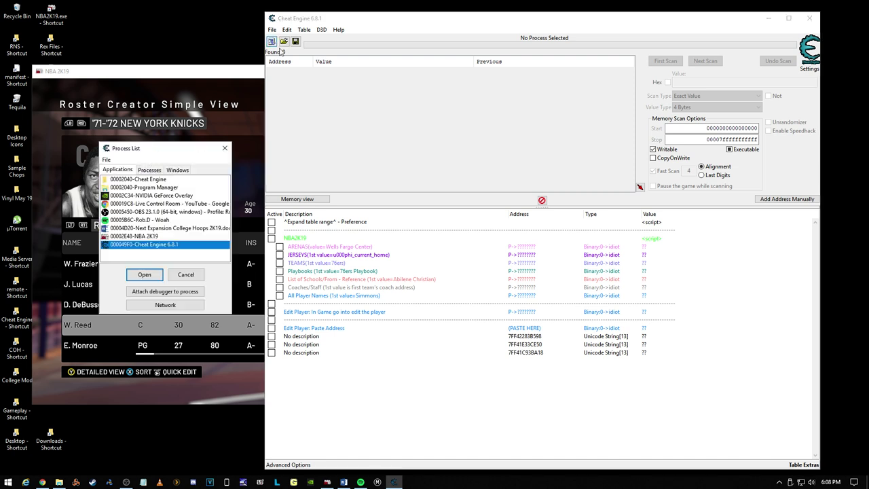
Step: Show the NBA2K19.exe application in its install folder, and close that folder
right_click(46, 16)
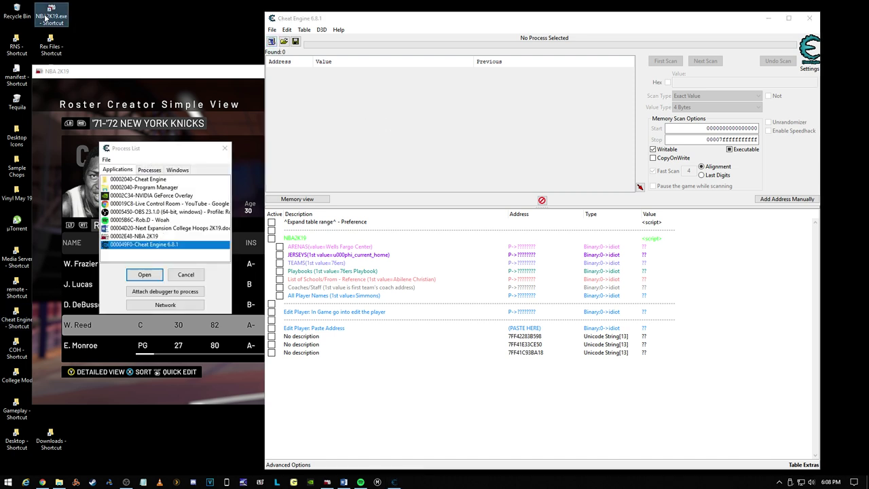
left_click(82, 32)
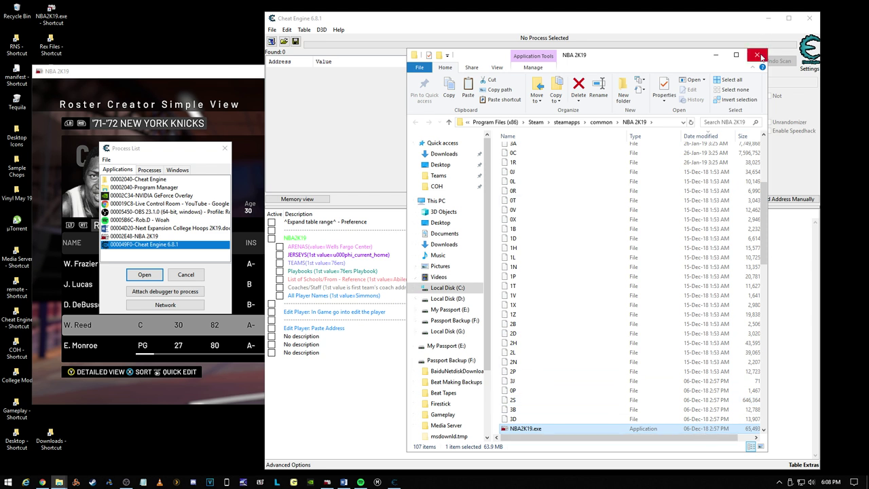
left_click(757, 54)
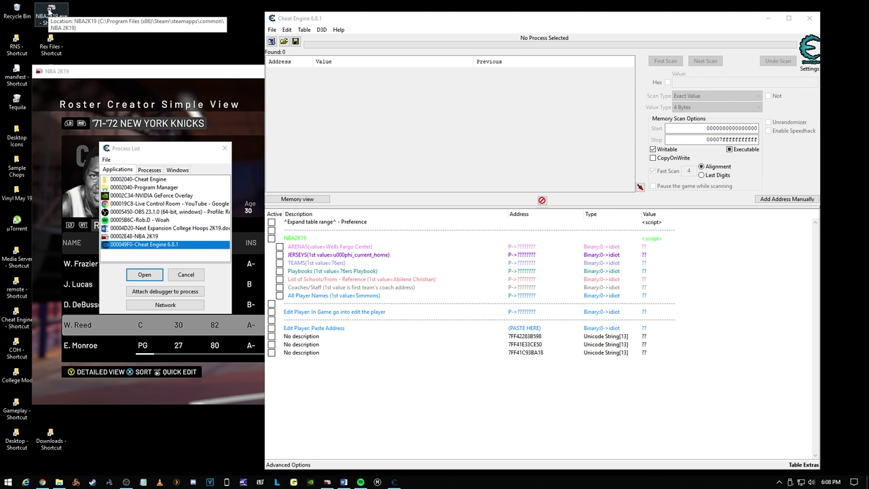
Step: Attach Cheat Engine to the NBA 2K19 process, activate the NBA2K19 script and expand its TEAMS list
left_click(147, 236)
left_click(145, 274)
left_click(471, 243)
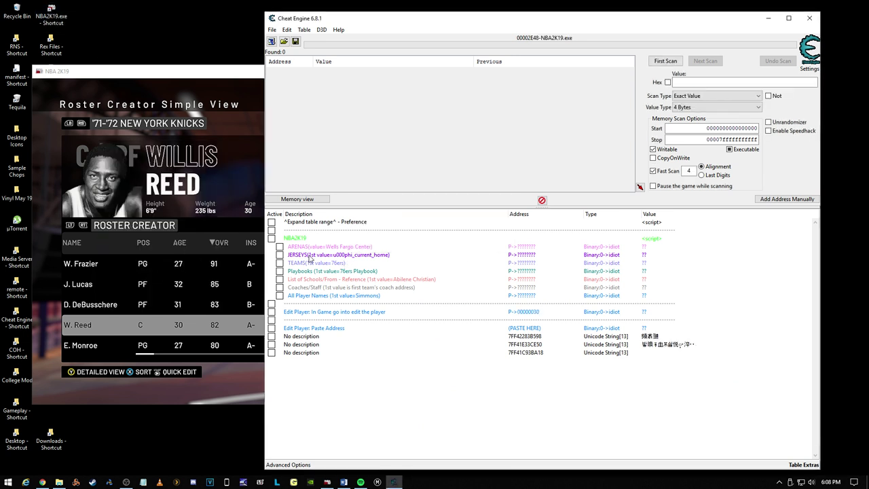
left_click(272, 239)
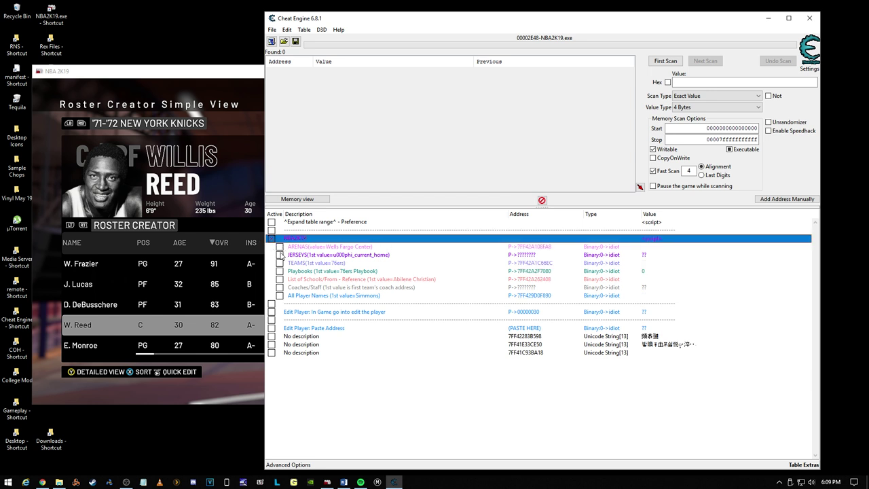
left_click(280, 263)
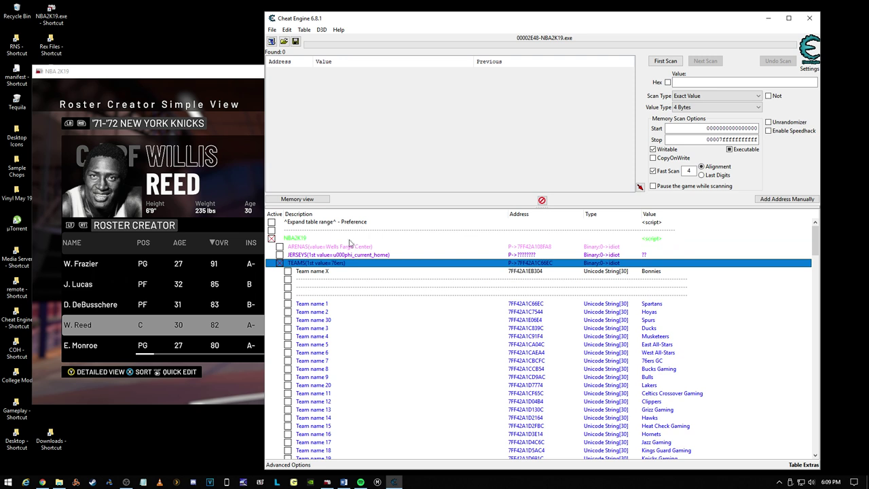
Step: Look through the TEAMS list to see how the team name entries are ordered and which slots are used
scroll(434, 248, "down", 15)
scroll(502, 302, "down", 5)
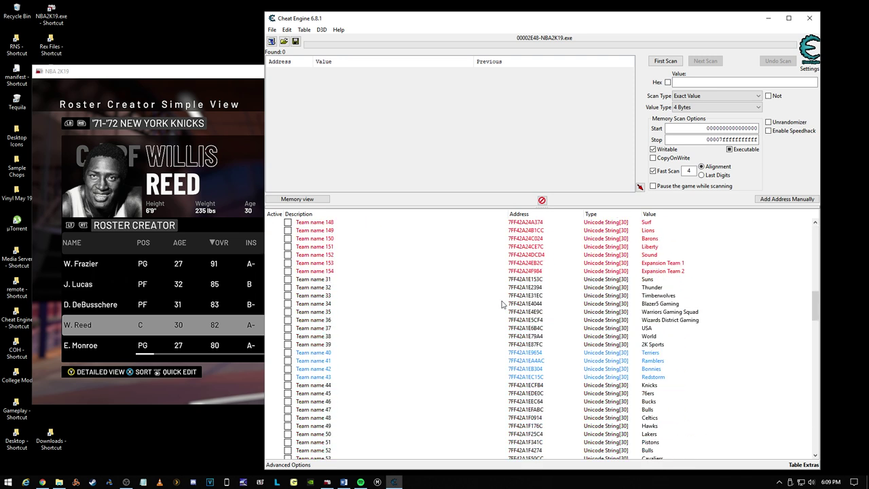
scroll(492, 264, "up", 20)
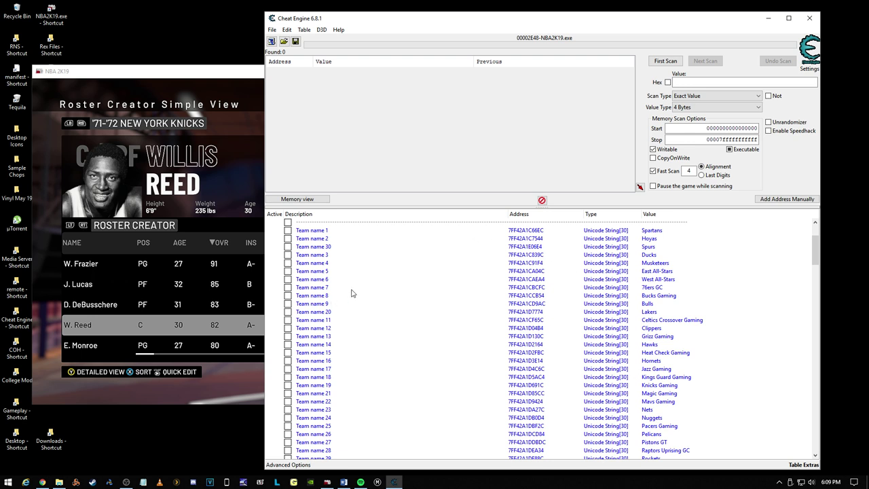
scroll(552, 373, "down", 6)
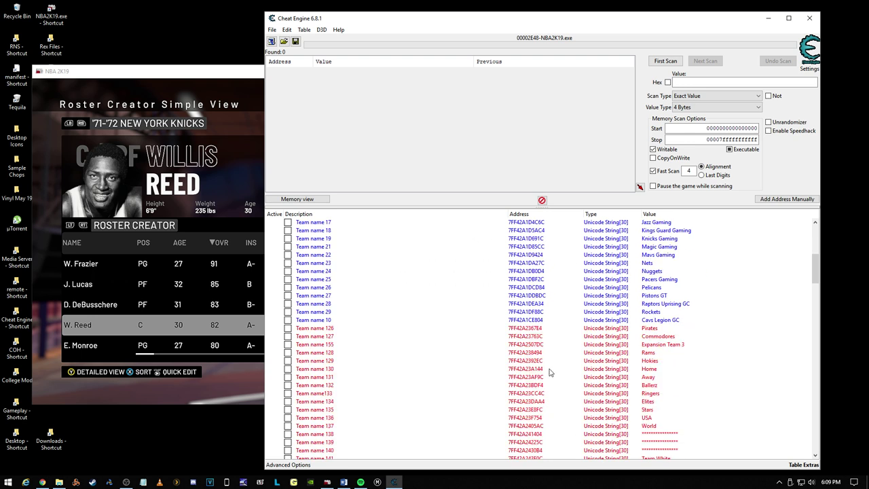
scroll(552, 318, "up", 6)
scroll(564, 385, "down", 9)
scroll(551, 264, "up", 5)
scroll(552, 259, "up", 3)
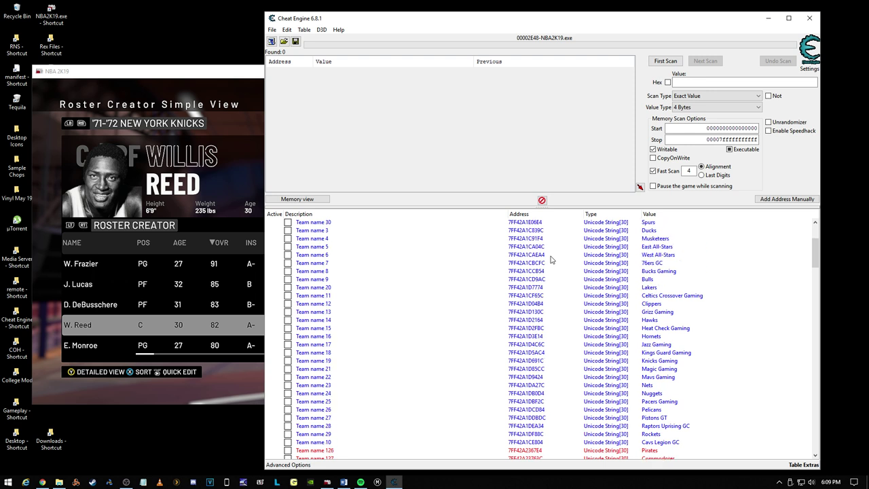
scroll(549, 393, "down", 12)
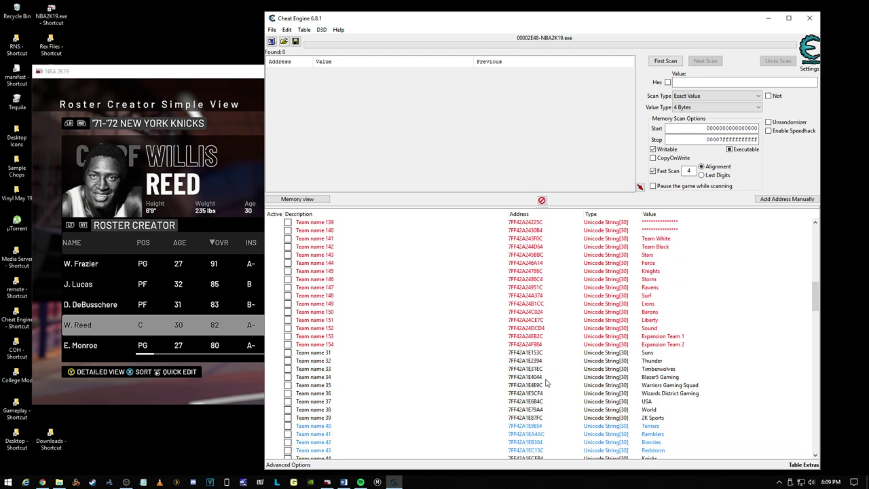
Step: Find the college teams Terriers, Ramblers, Bonnies and Redstorm at Team name 40 to 43 in the TEAMS list
scroll(561, 270, "down", 1)
scroll(482, 242, "down", 5)
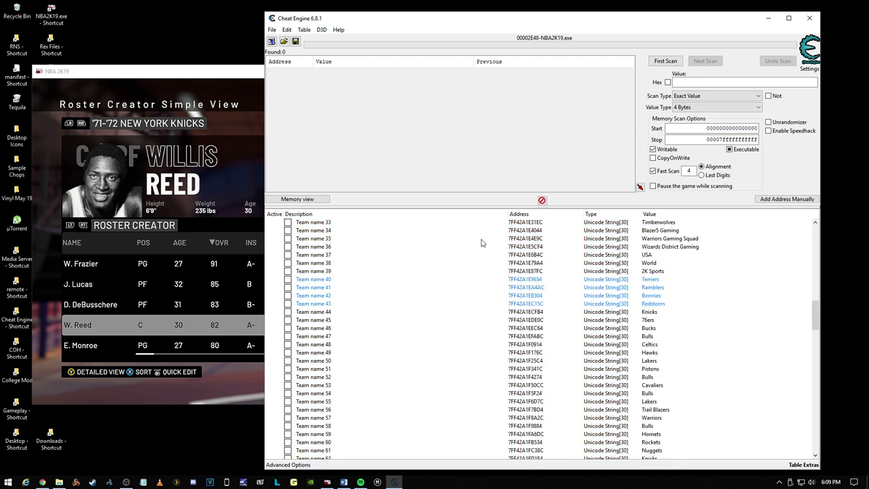
scroll(639, 311, "up", 5)
scroll(596, 254, "down", 5)
left_click(647, 282)
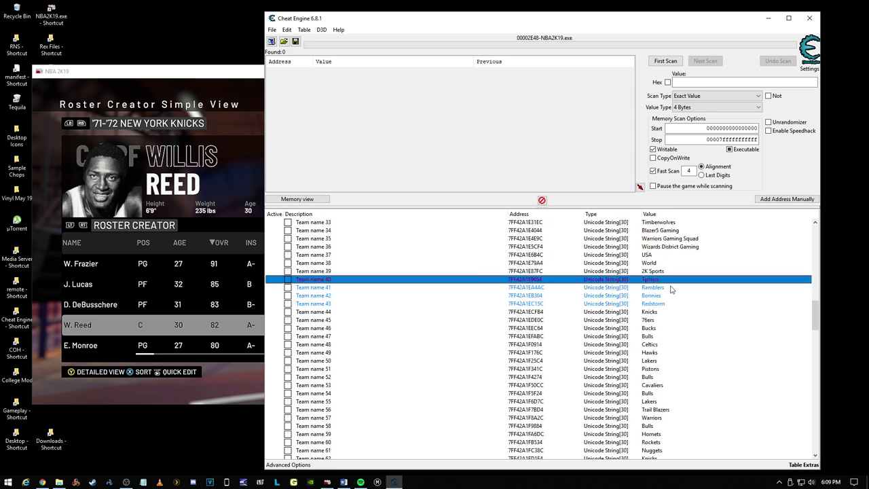
left_click(652, 288)
left_click(656, 298)
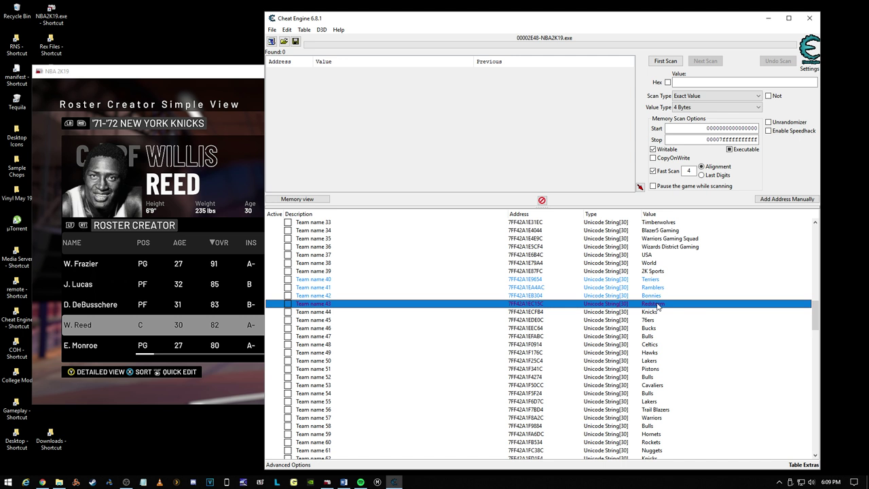
Step: Switch to NBA 2K19 and check the order of the college teams around the Wofford Terriers in the Roster Creator
left_click(217, 72)
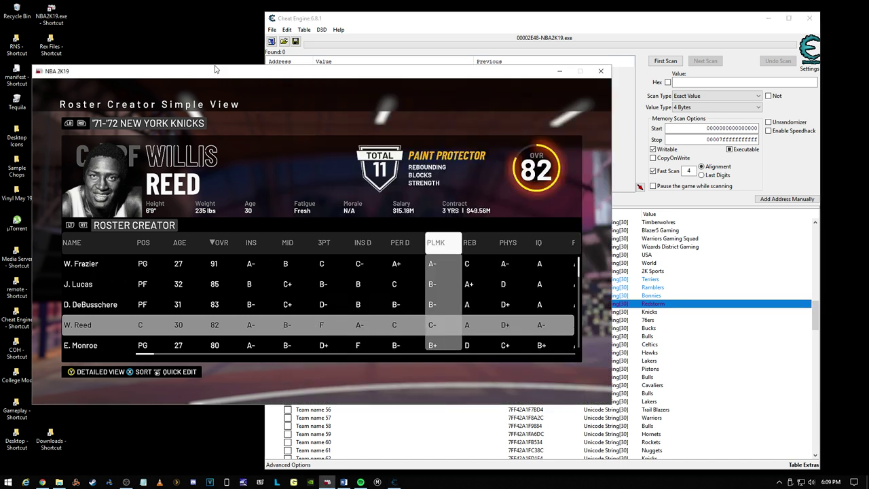
key("e")
key("e")
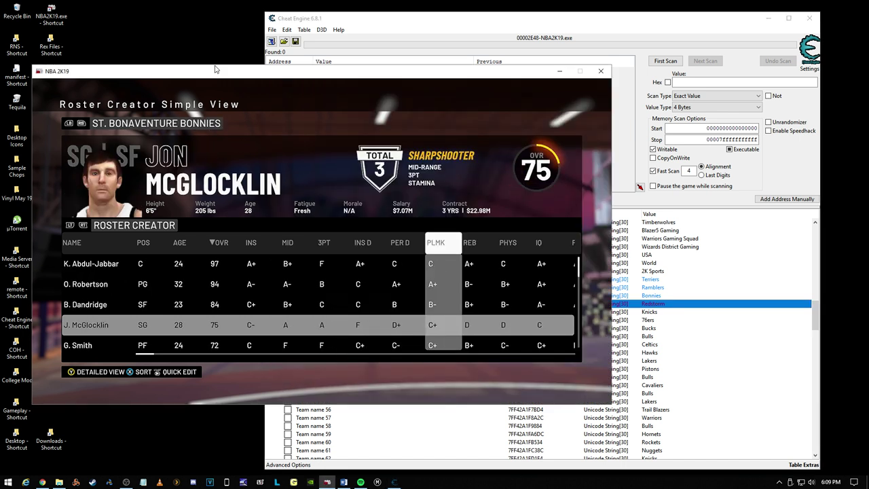
key("e")
key("e")
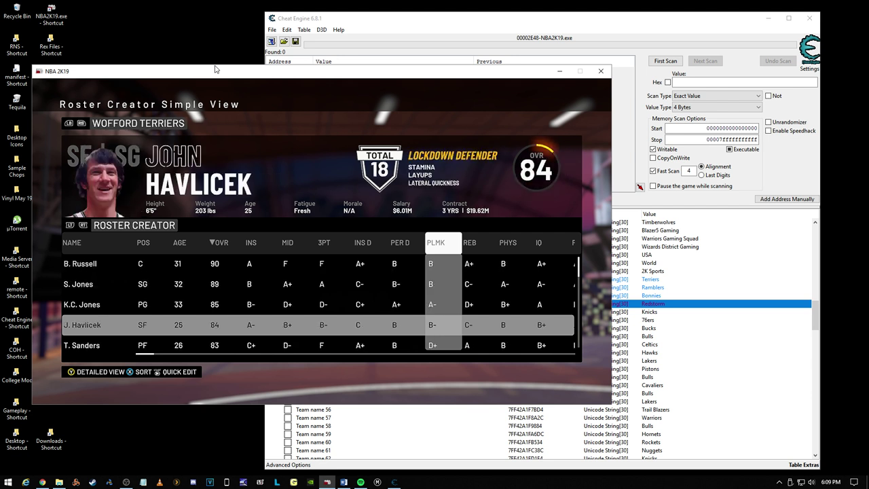
key("q")
key("q")
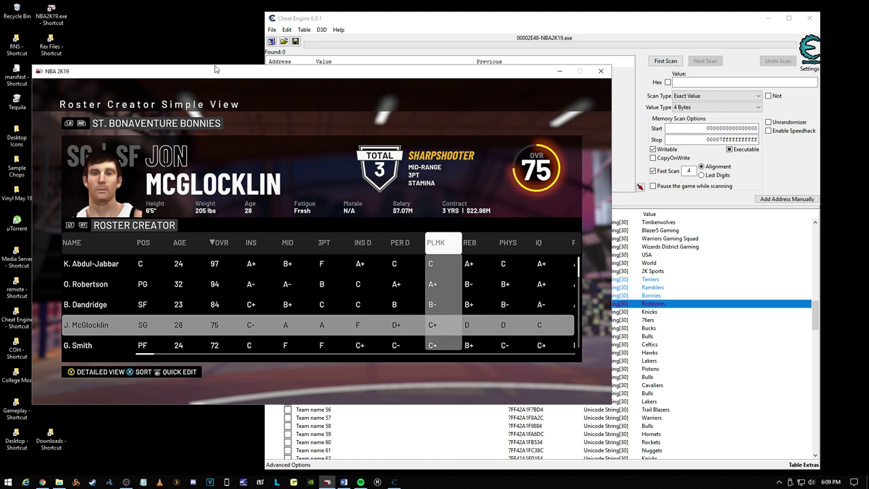
key("q")
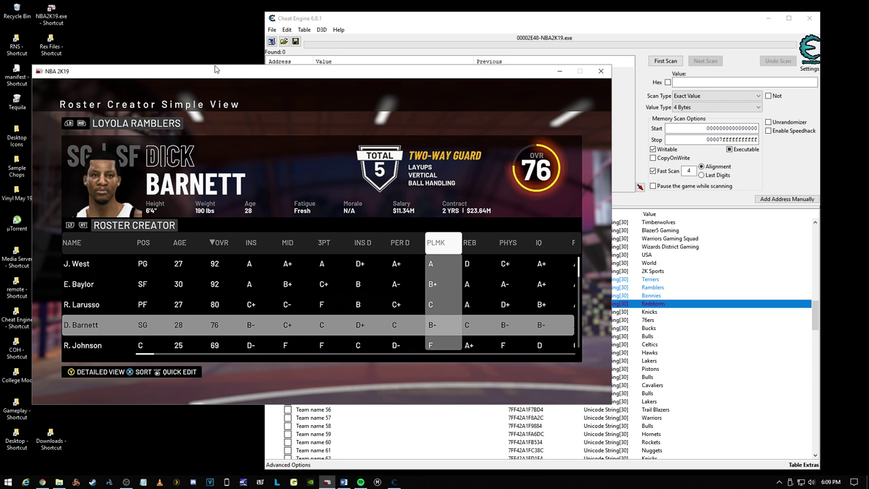
key("e")
key("e")
key("e")
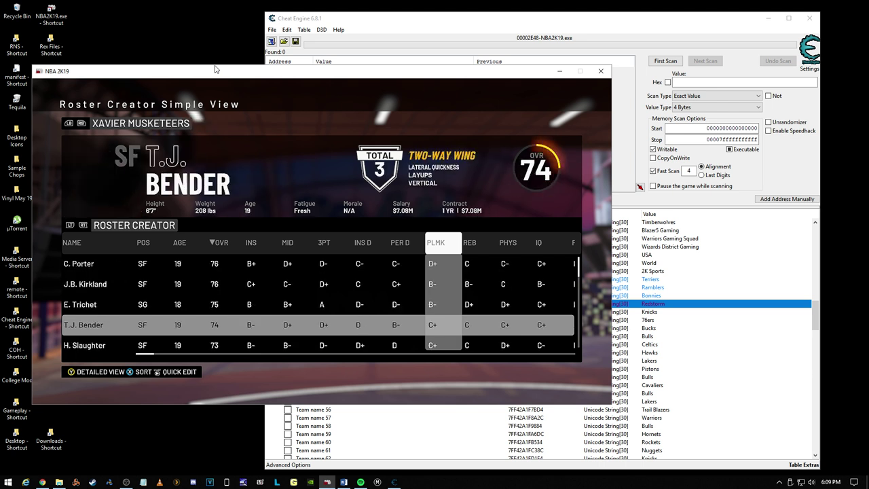
key("q")
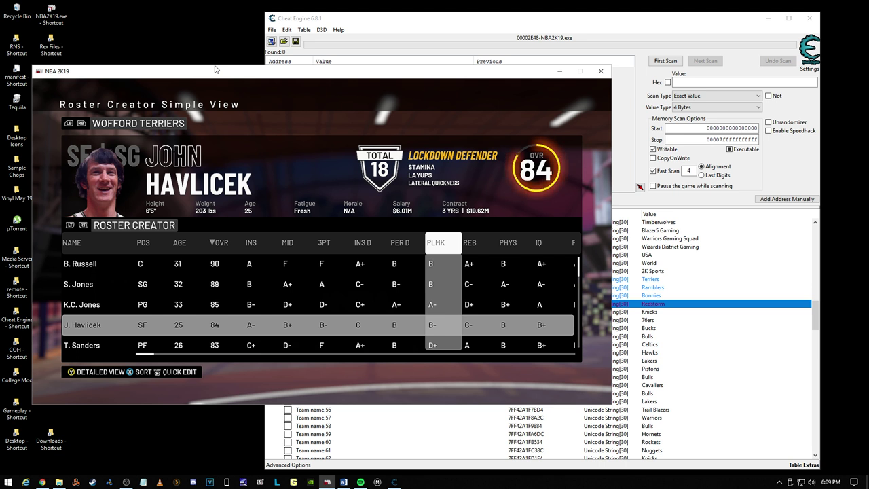
Step: Return to Cheat Engine and step through Team name 40 to 44 to find the first slot after the college teams
left_click(664, 32)
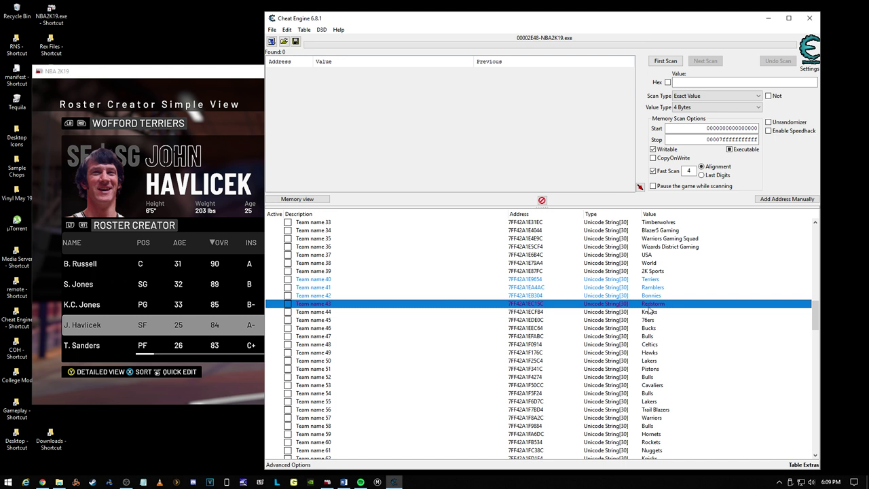
left_click(648, 281)
key("Down")
key("Down")
key("Down")
key("Down")
key("Down")
key("Down")
key("Down")
key("Down")
key("Down")
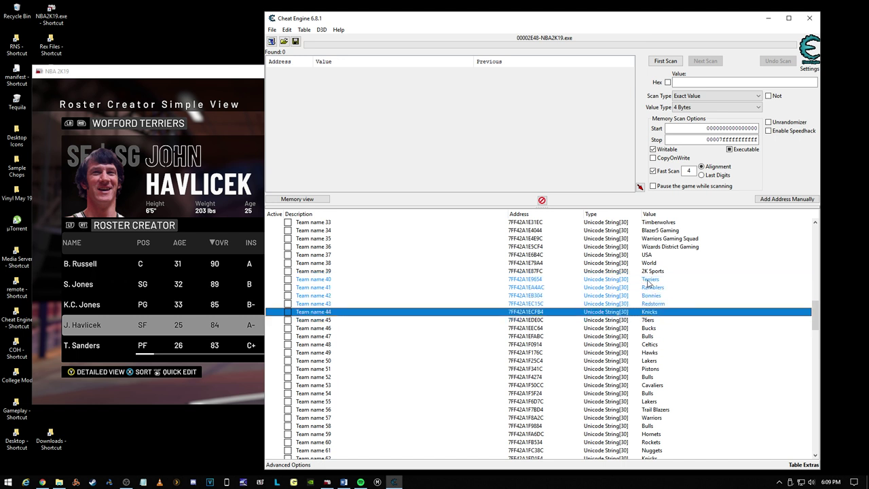
key("Up")
key("Up")
key("Up")
key("Up")
key("Up")
key("Up")
key("Up")
key("Up")
key("Up")
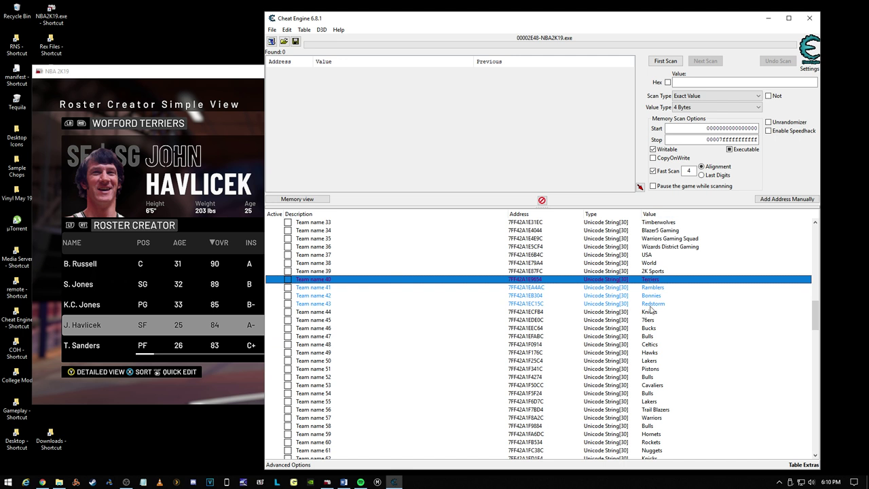
key("Down")
key("Down")
key("Down")
key("Down")
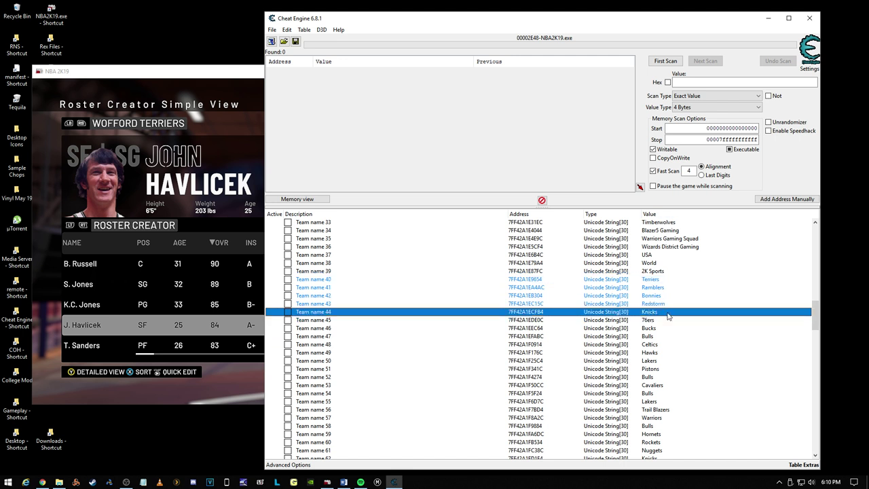
Step: Switch to NBA 2K19 and bring up the '71-'72 New York Knicks in the Roster Creator
left_click(220, 81)
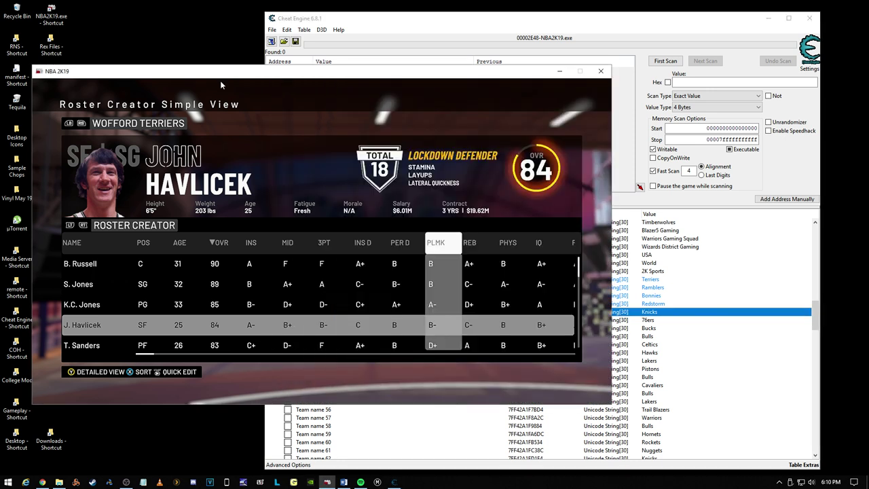
key("e")
key("e")
key("e")
key("e")
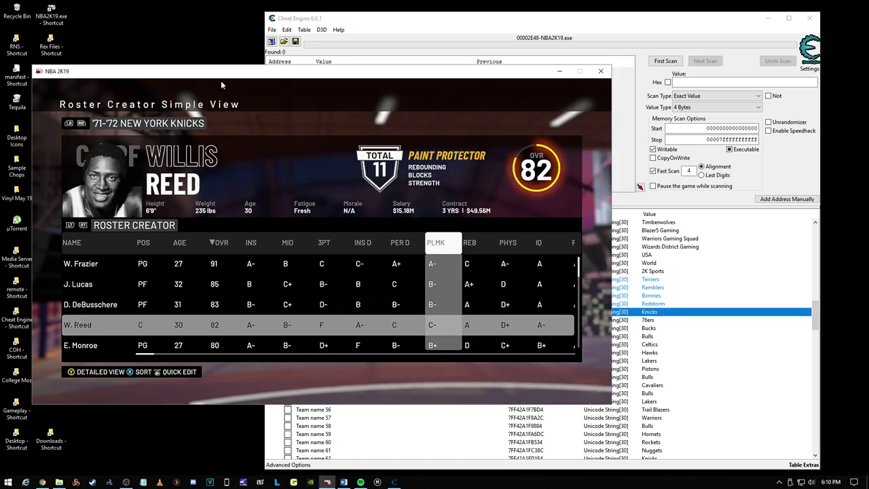
Step: In Cheat Engine, copy the +E58*2B address offset of Team name 44 into the Team name X entry
left_click(514, 16)
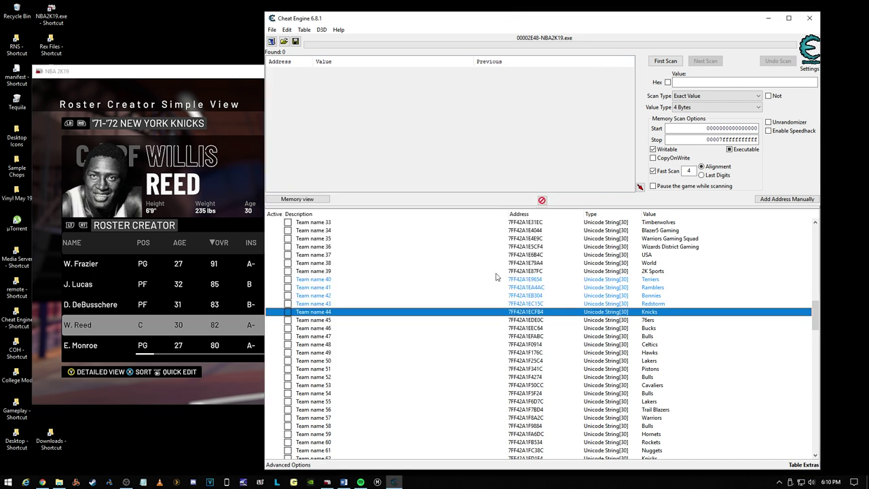
double_click(533, 312)
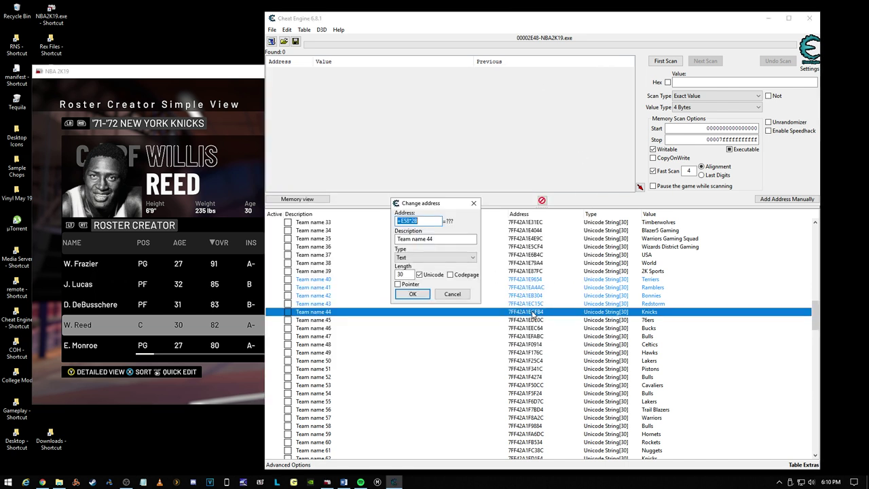
key("Escape")
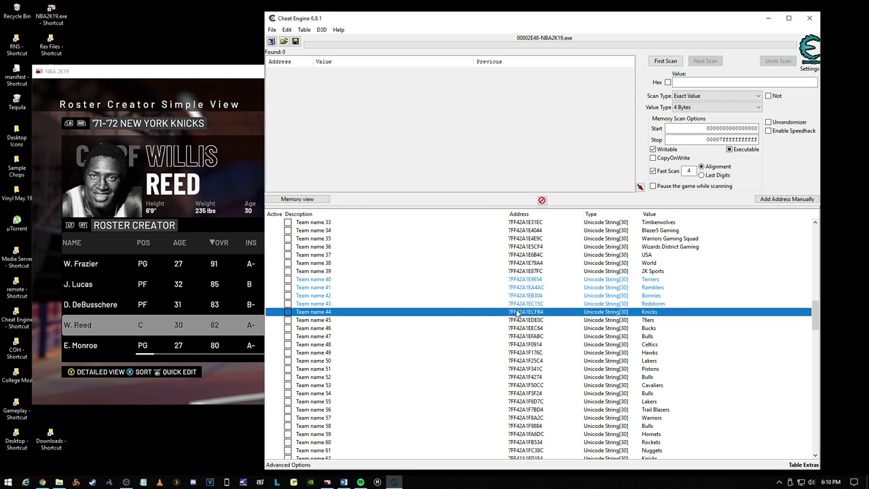
scroll(520, 313, "up", 5)
scroll(520, 312, "up", 9)
double_click(531, 272)
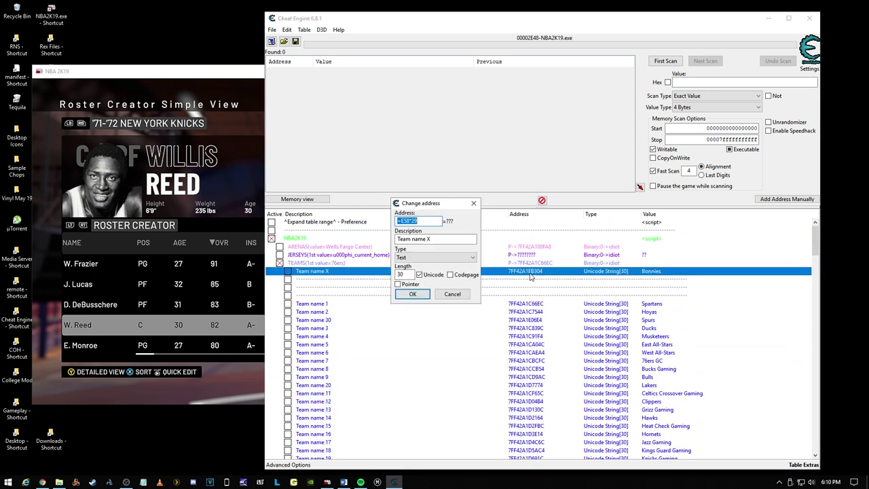
left_click(412, 294)
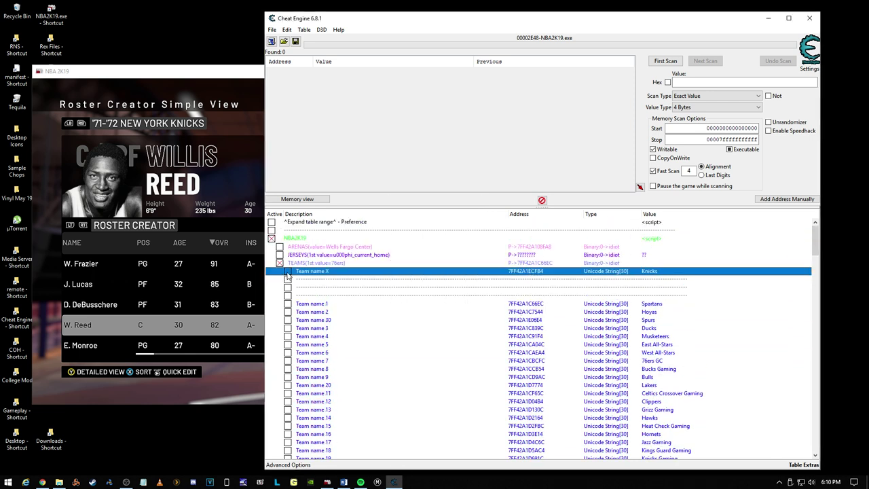
Step: Expand the Team name X entry and review its arena, logo and city name fields
left_click(287, 271)
scroll(474, 268, "down", 2)
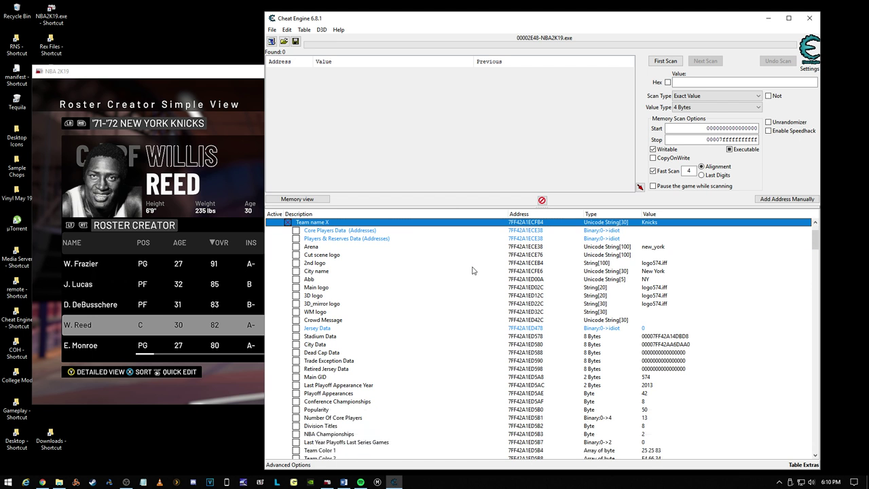
scroll(473, 270, "up", 2)
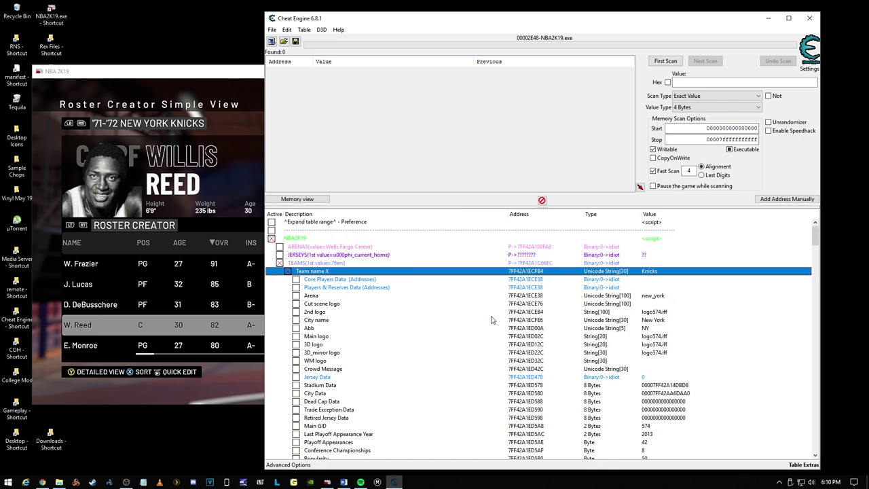
scroll(494, 320, "down", 2)
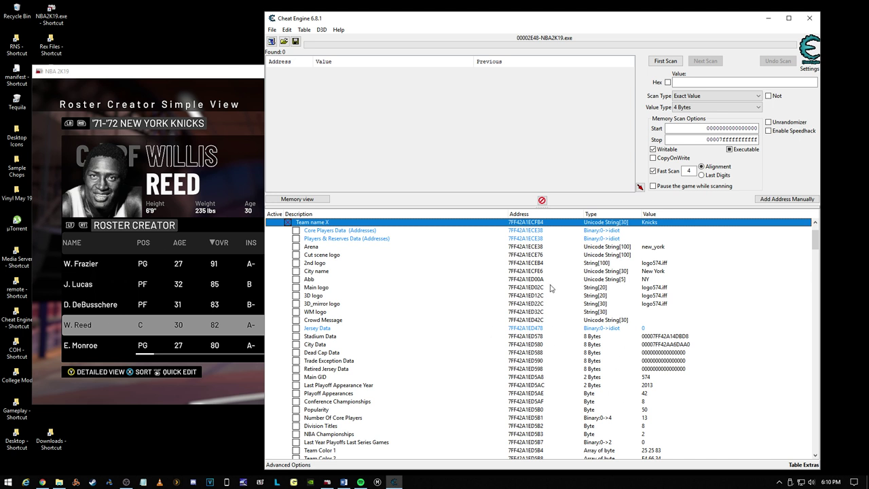
Step: Set the Classic Team End Year of the Team name X entry to None
scroll(582, 285, "down", 4)
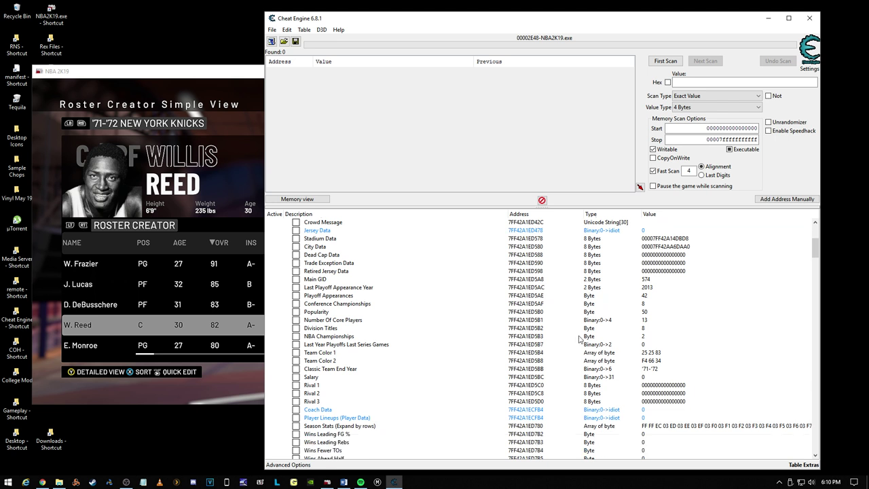
left_click(655, 370)
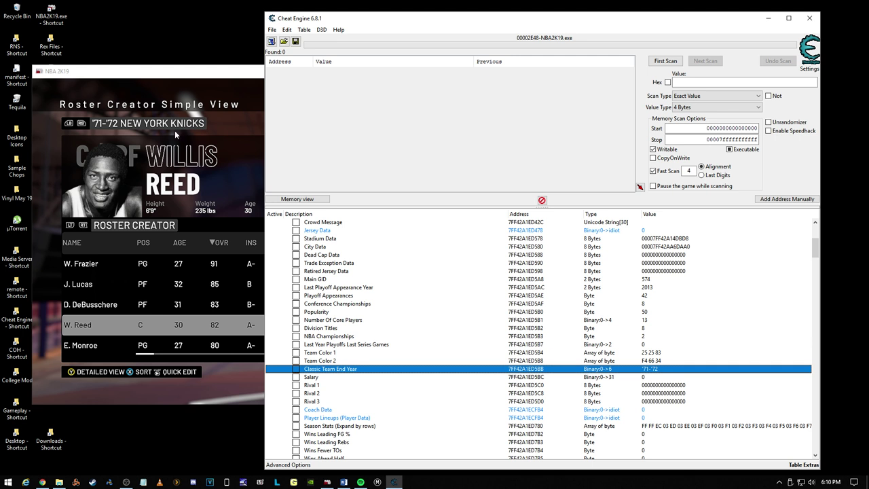
double_click(649, 370)
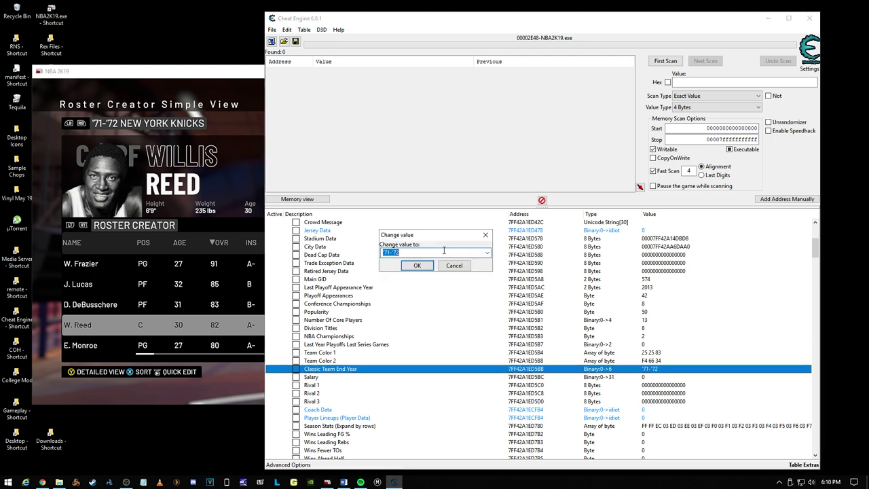
left_click(487, 253)
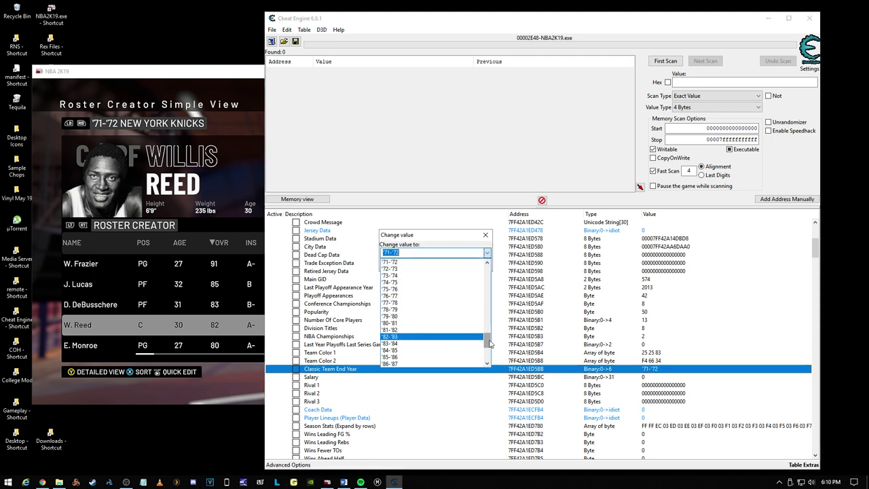
left_click_drag(488, 339, 489, 270)
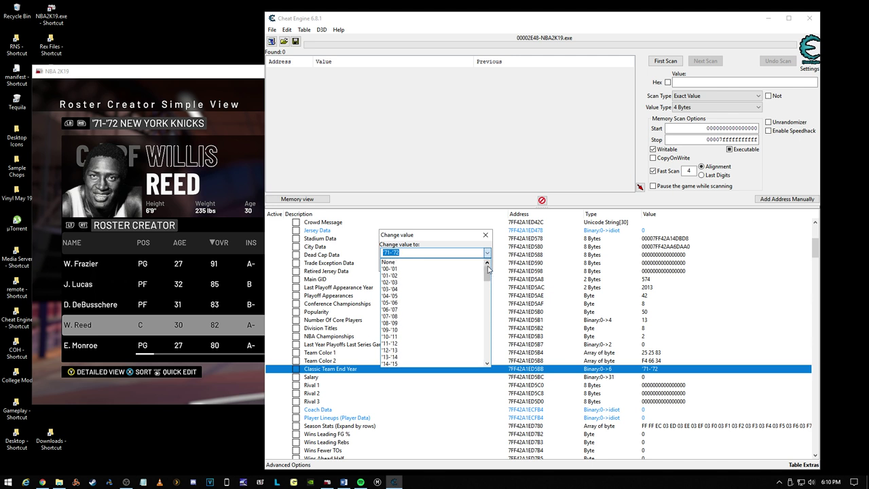
left_click(411, 262)
left_click(420, 265)
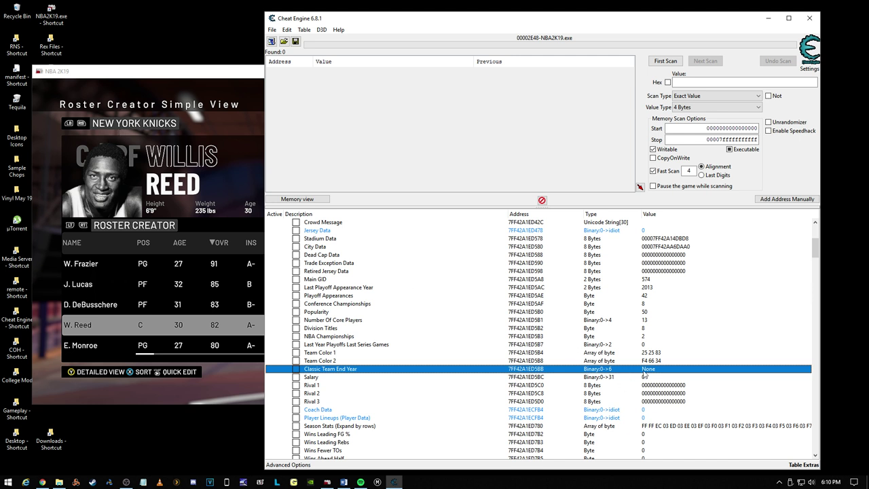
Step: Change the Team name X value to State
scroll(572, 329, "up", 6)
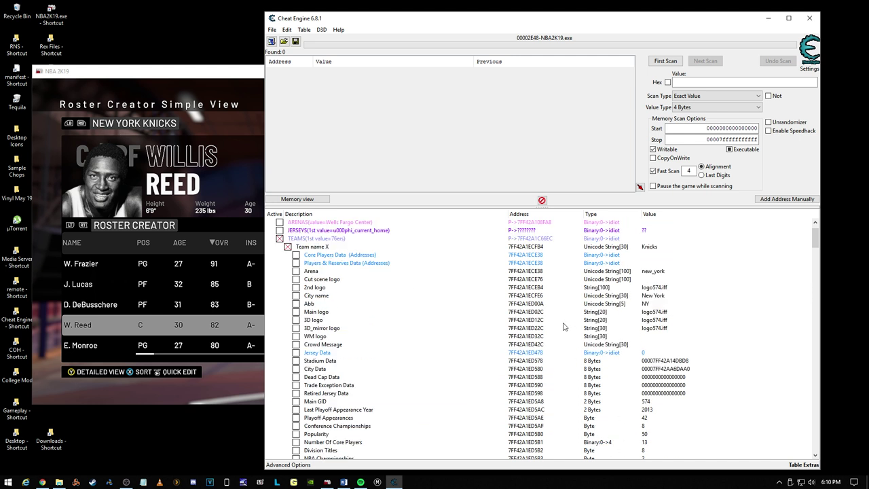
left_click(652, 273)
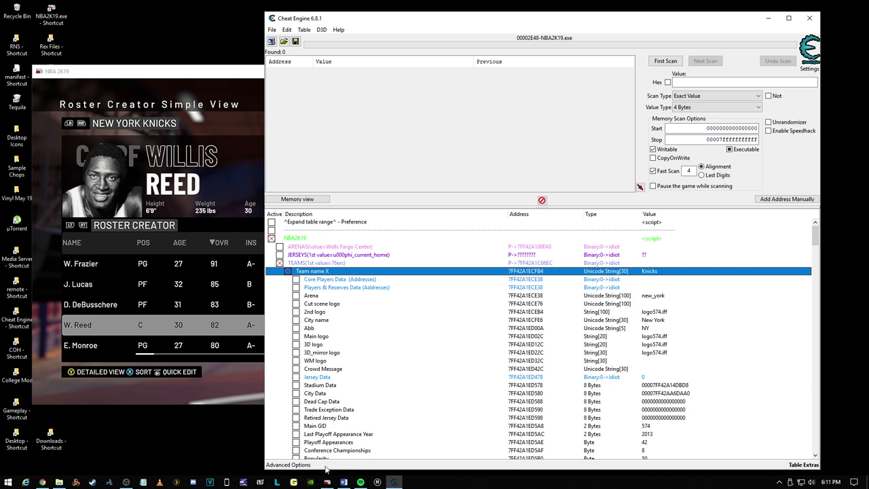
double_click(653, 271)
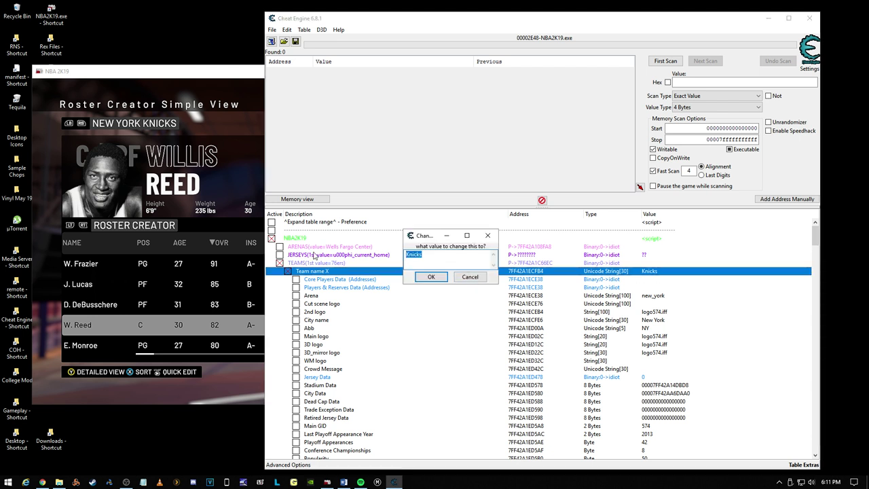
type("State")
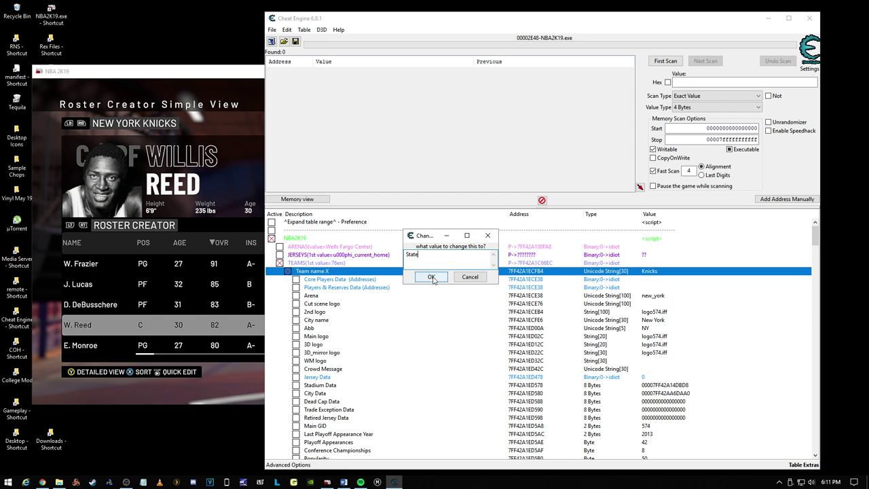
left_click(431, 276)
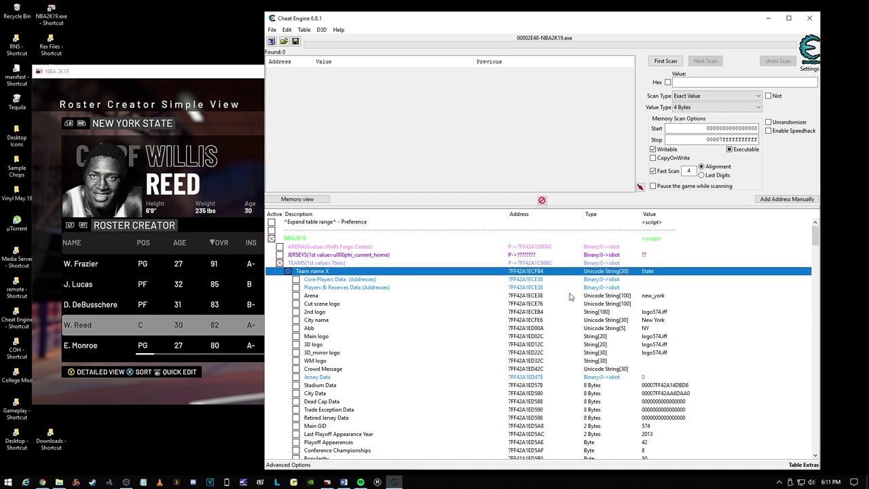
Step: Clear the Arena and 2nd logo values of the Team name X entry so both are blank
left_click(635, 297)
double_click(656, 299)
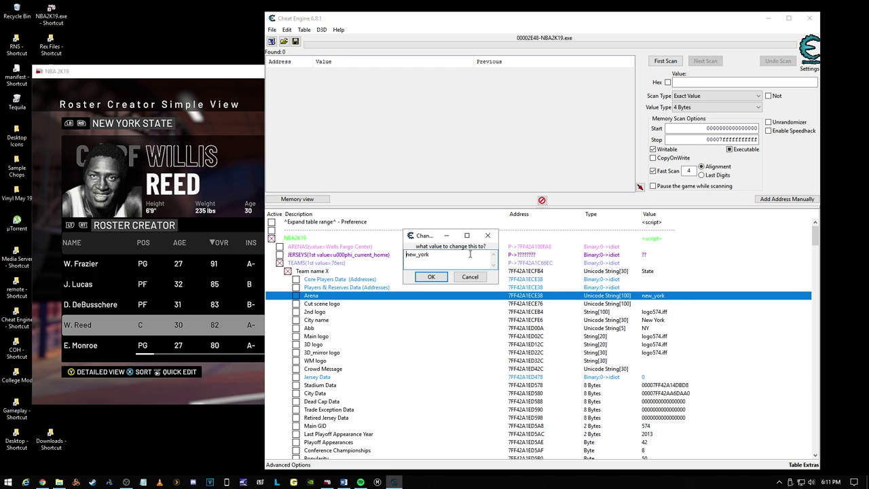
key("ctrl+a")
key("BackSpace")
left_click(431, 279)
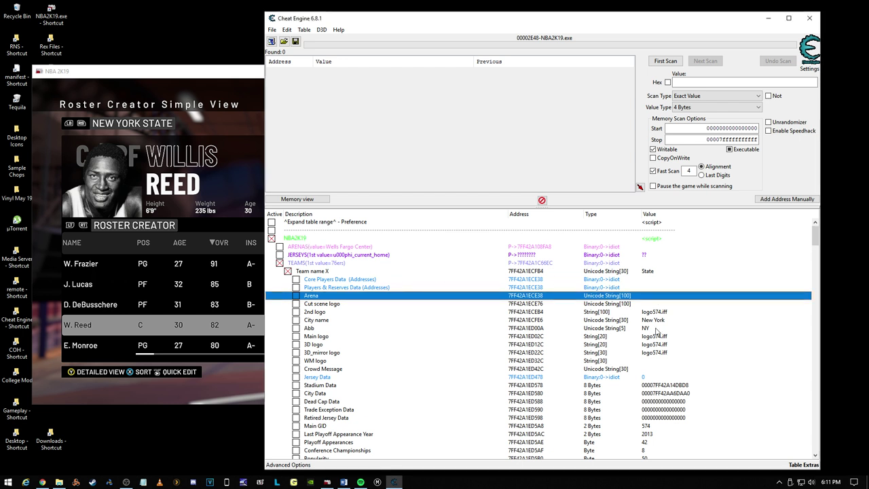
left_click(663, 312)
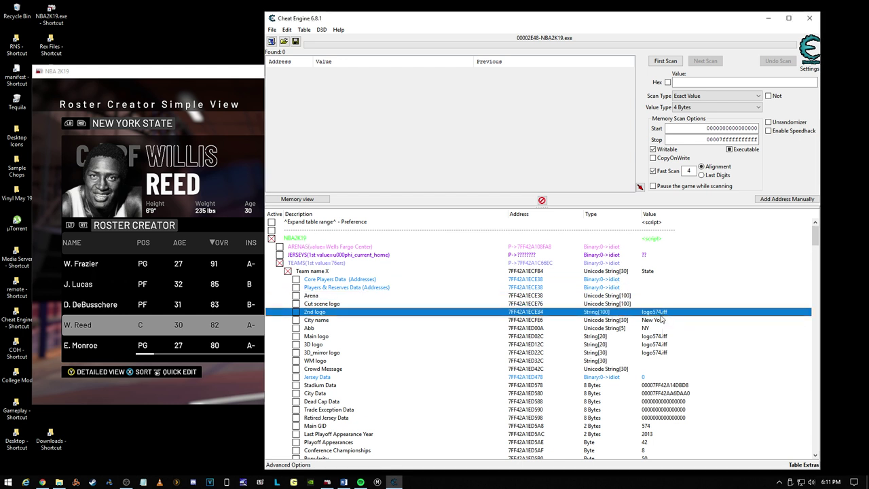
double_click(660, 314)
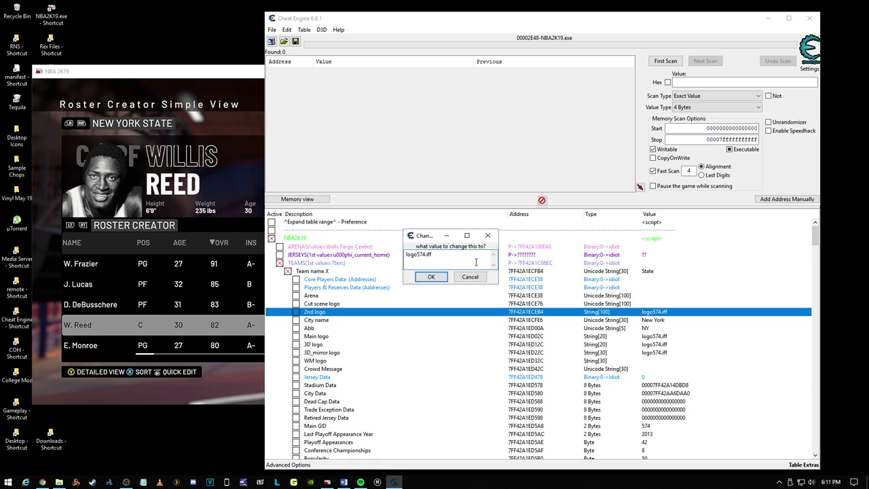
key("ctrl+a")
key("BackSpace")
left_click(432, 279)
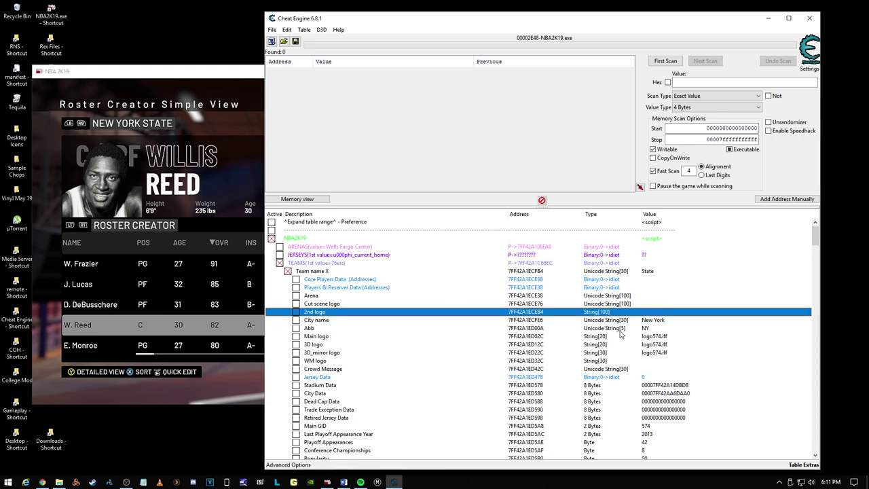
Step: Set the team's City name to Arizona
left_click(526, 321)
double_click(661, 320)
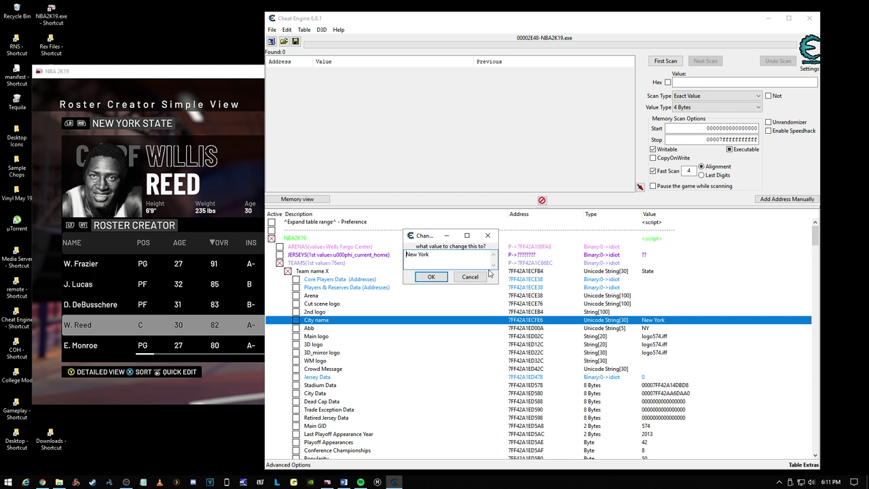
left_click_drag(455, 252, 335, 245)
key("BackSpace")
type("Arizona")
left_click(431, 277)
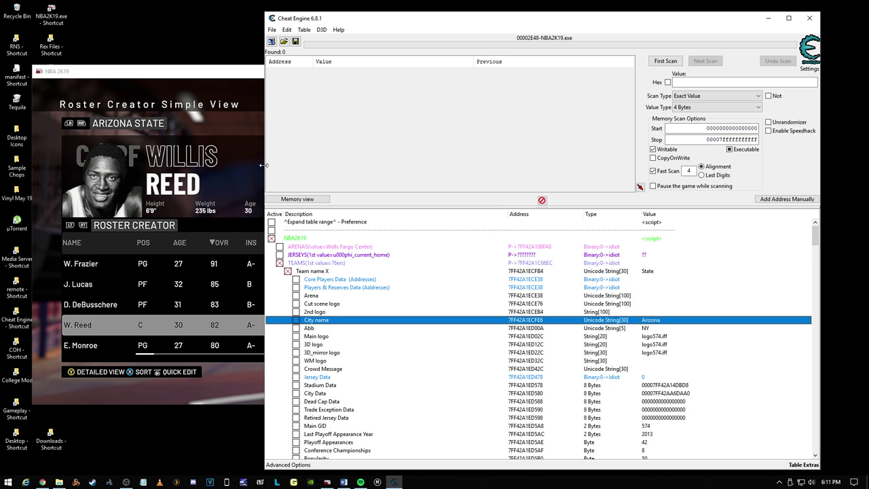
Step: Set the team's abbreviation (Abb) to ARZ
left_click(650, 329)
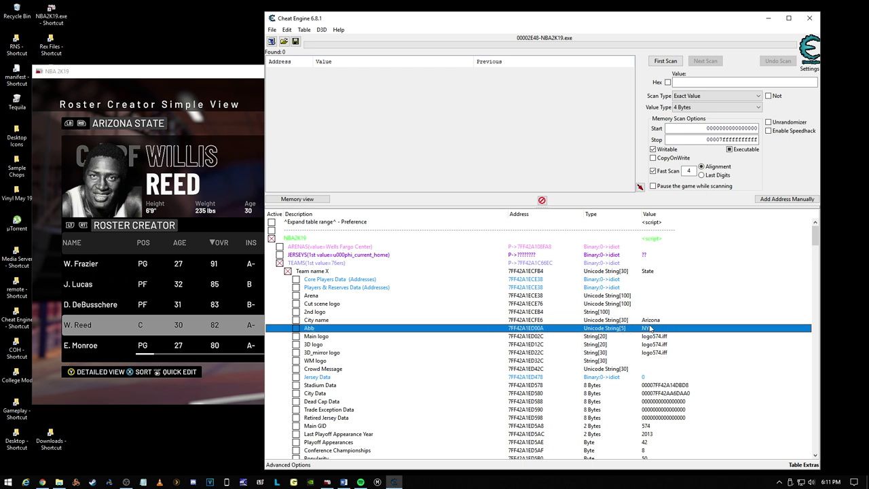
double_click(647, 330)
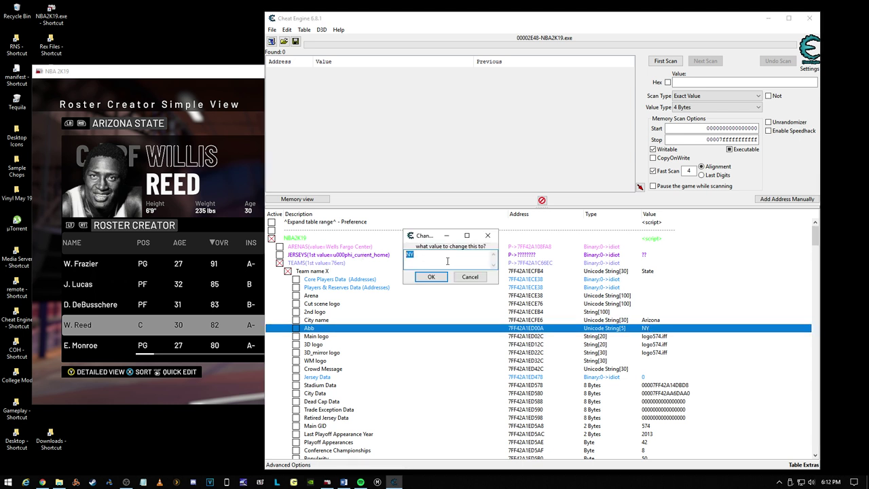
type("ARZ")
left_click(431, 276)
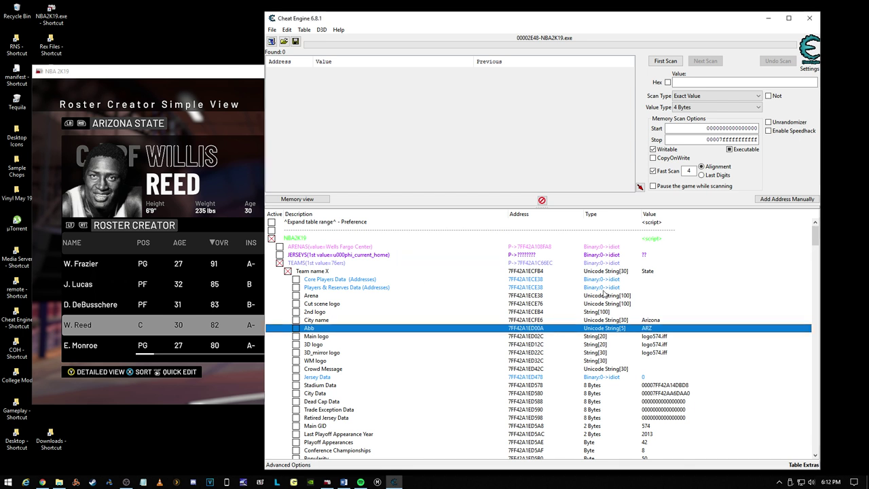
Step: Switch to the Word document, look up Arizona State's number in the Logos list, and return to Cheat Engine
left_click(654, 337)
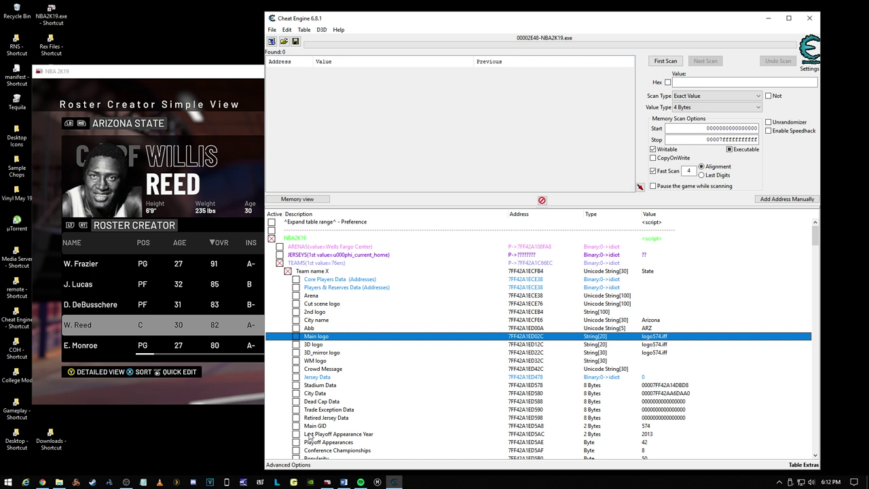
left_click(349, 478)
scroll(464, 238, "down", 3)
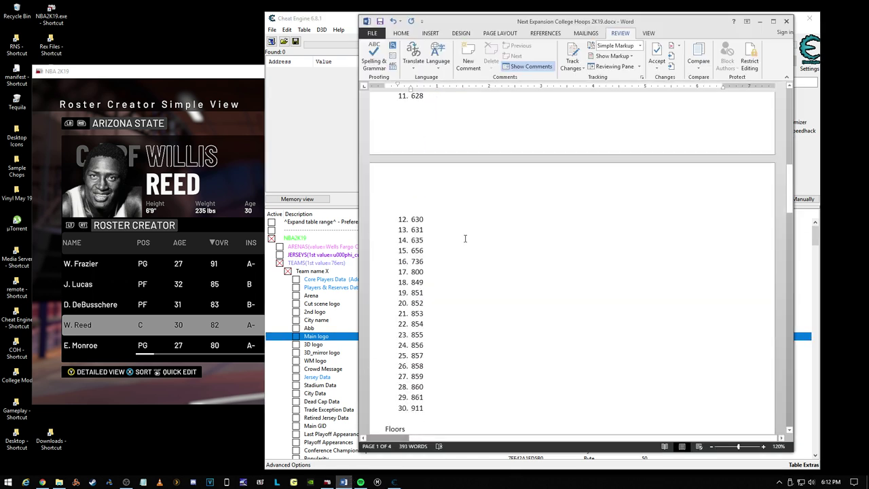
scroll(467, 242, "up", 1)
scroll(469, 245, "down", 20)
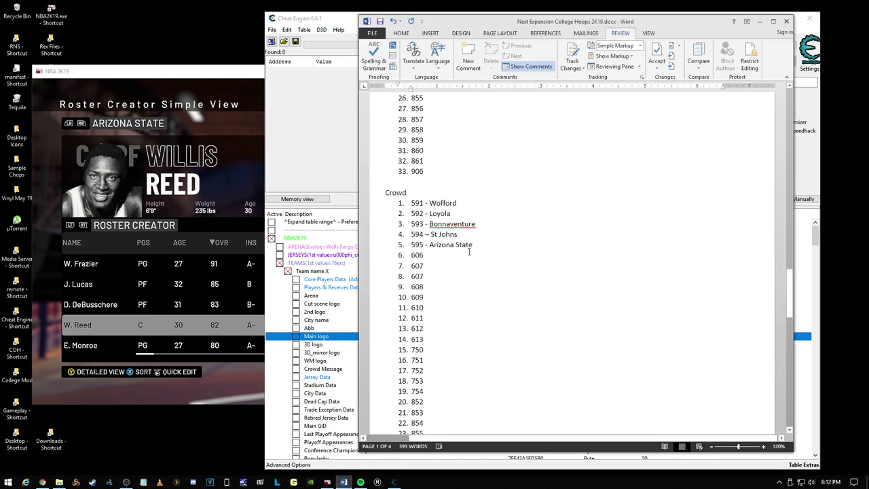
scroll(471, 250, "down", 8)
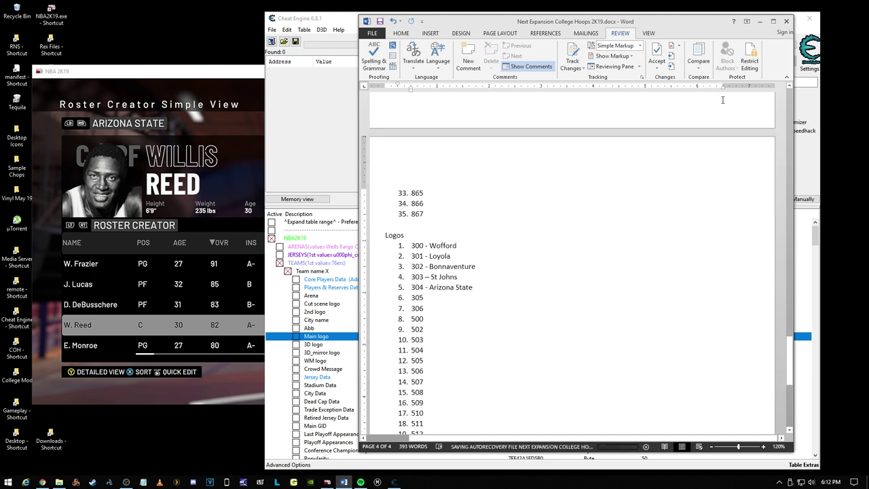
left_click(759, 21)
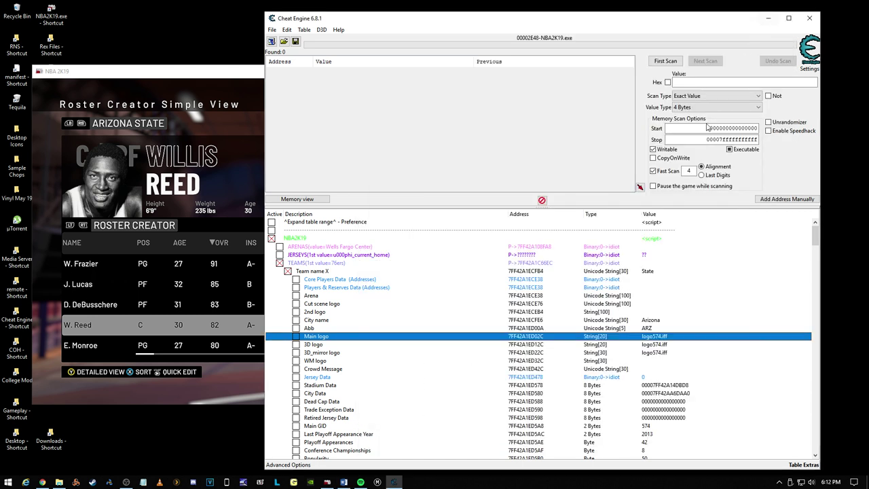
Step: Set the Main logo to logo304.iff and copy that file name for reuse
double_click(657, 336)
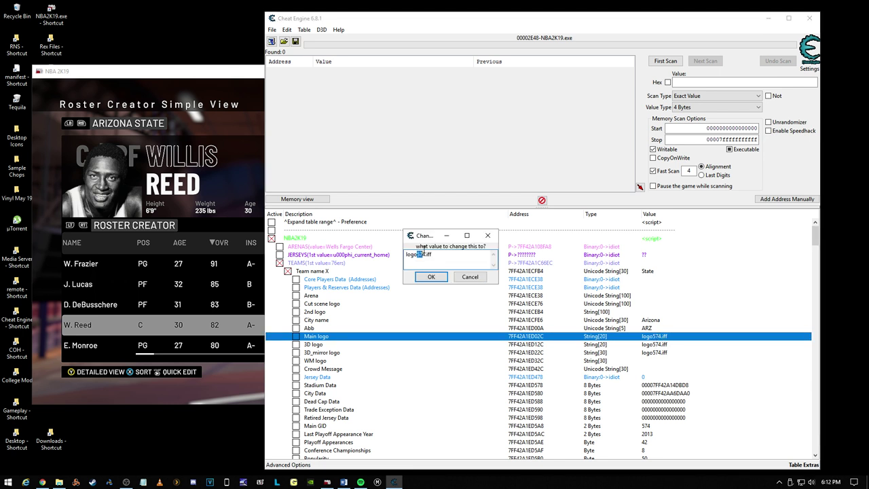
type("304")
left_click_drag(436, 254, 343, 255)
key("ctrl+c")
left_click(430, 276)
Step: Paste logo304.iff as the value of both the 3D logo and the 3D_mirror logo
double_click(654, 346)
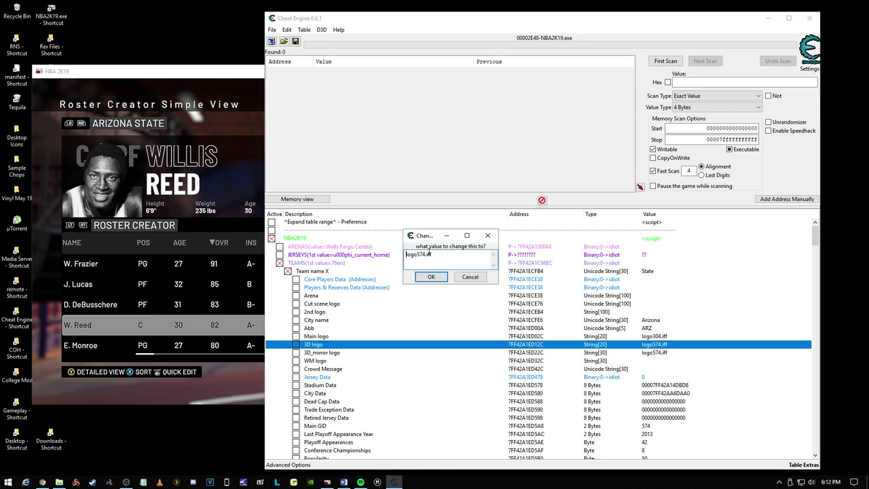
left_click_drag(447, 255, 330, 256)
key("ctrl+v")
left_click(430, 276)
double_click(651, 352)
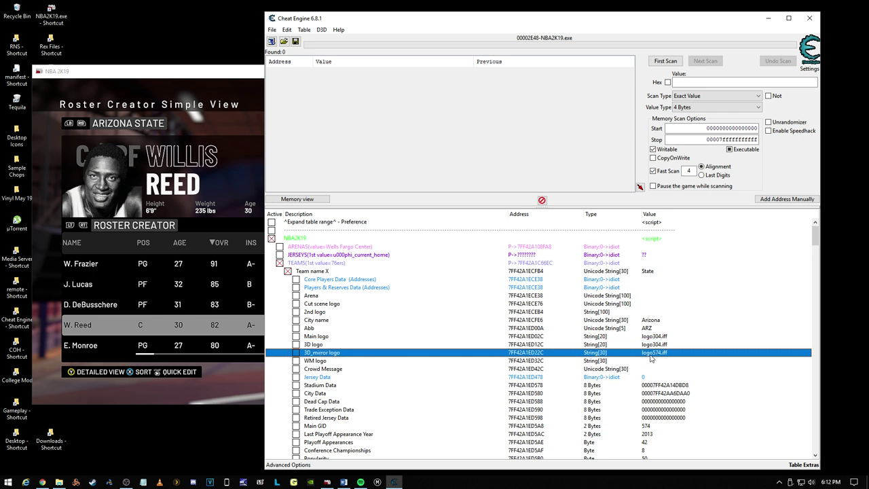
left_click_drag(434, 255, 365, 259)
key("ctrl+v")
left_click(430, 276)
Step: Review the team's remaining fields from WM logo and Crowd Message through Stadium Data and Main GID to Playoff Appearances
scroll(670, 348, "down", 2)
left_click(448, 313)
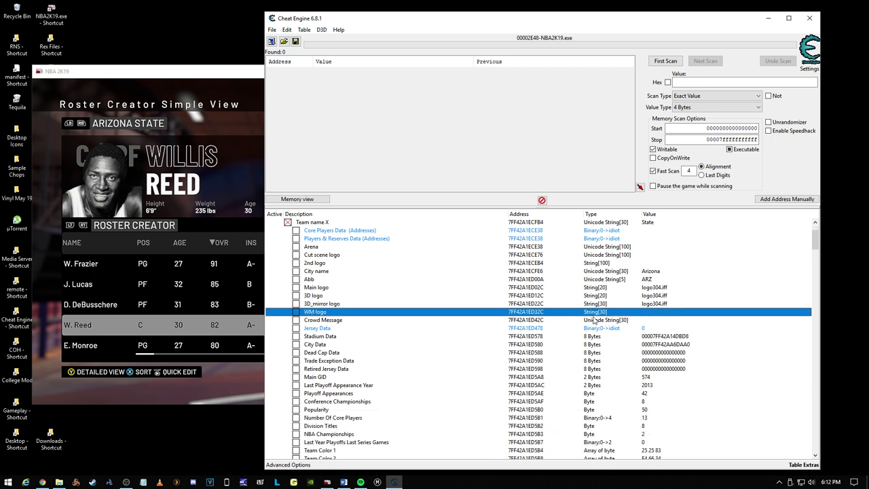
left_click(618, 322)
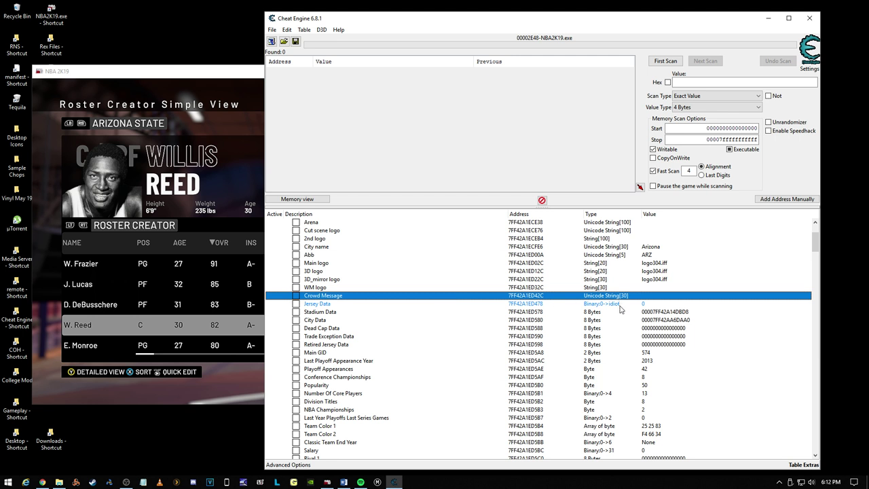
key("Down")
key("Down")
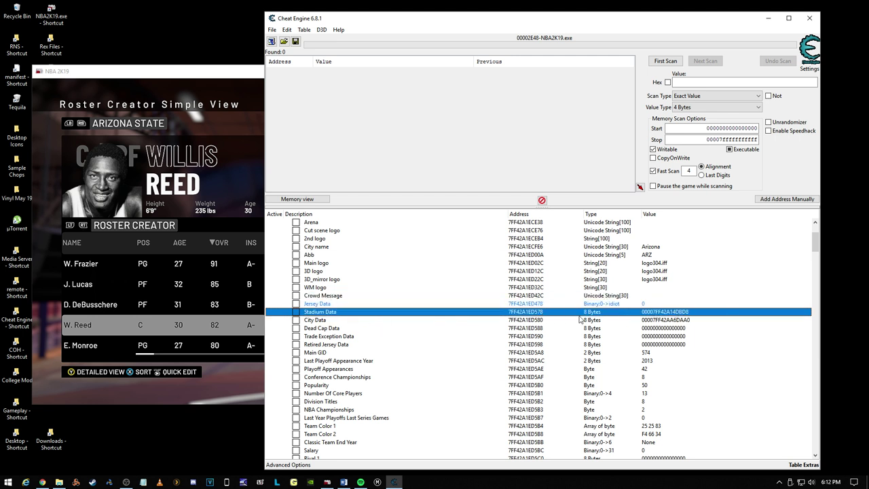
key("Down")
scroll(494, 302, "down", 2)
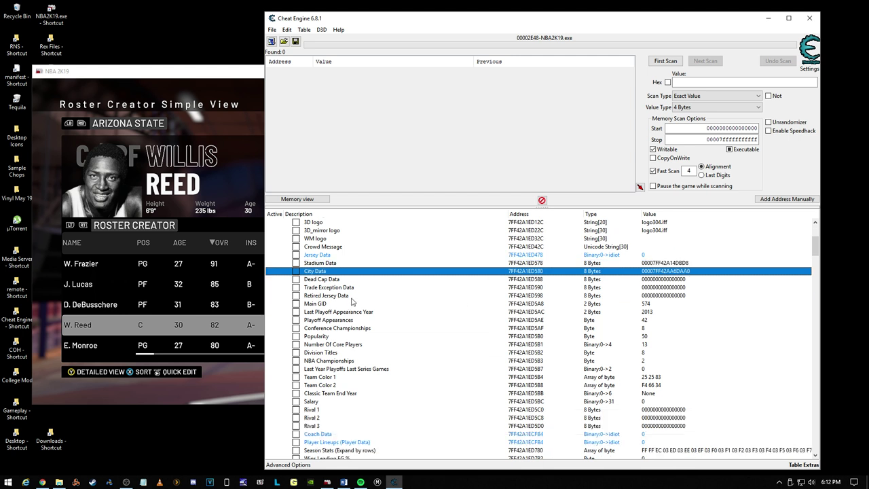
key("Down")
key("Down")
key("Down")
key("Down")
key("Down")
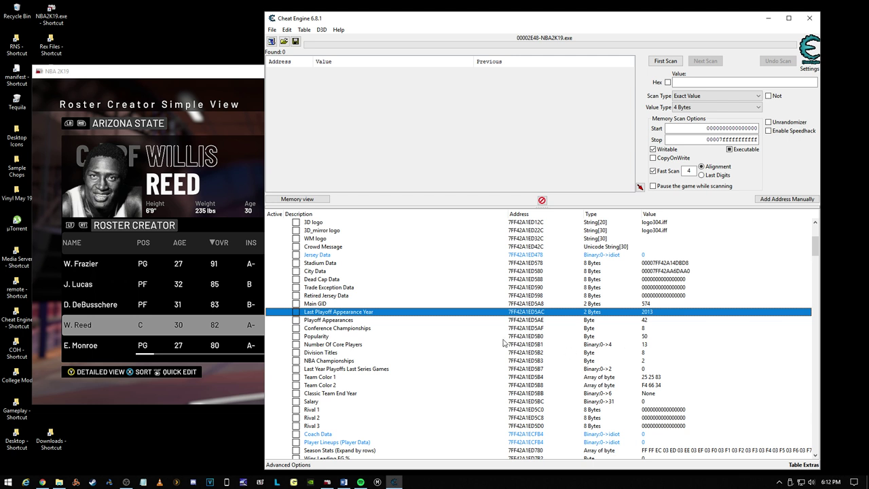
left_click(338, 320)
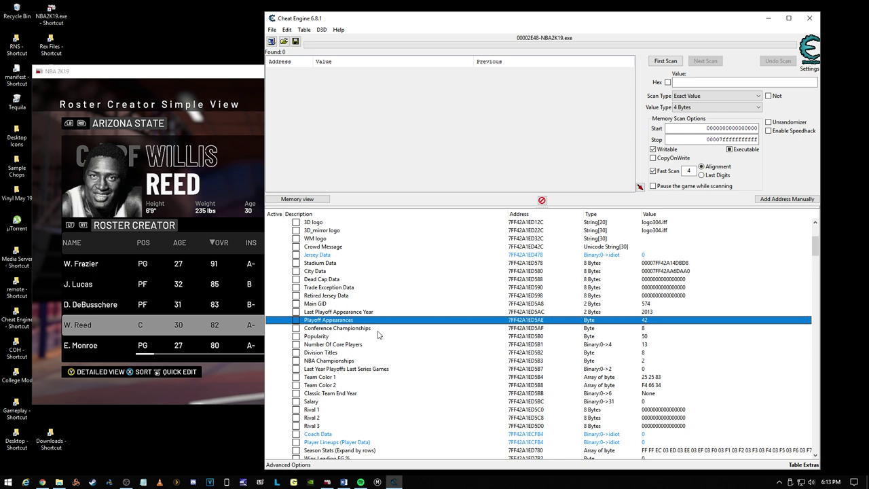
Step: Locate the Team Color 1 and Team Color 2 entries among the team's fields
left_click(341, 378)
left_click(356, 384)
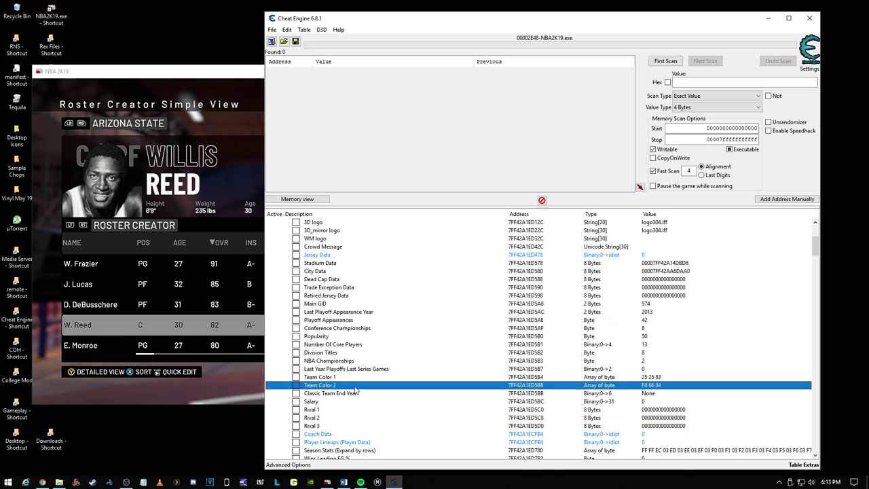
key("Up")
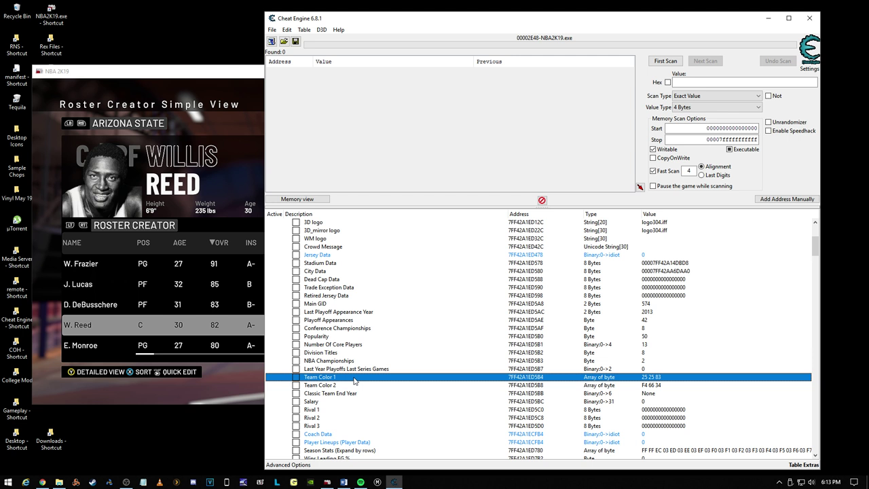
Step: Open Court Template Final.psd in Photoshop from the Arizona State folder inside College Mod's Teams folder
left_click(136, 448)
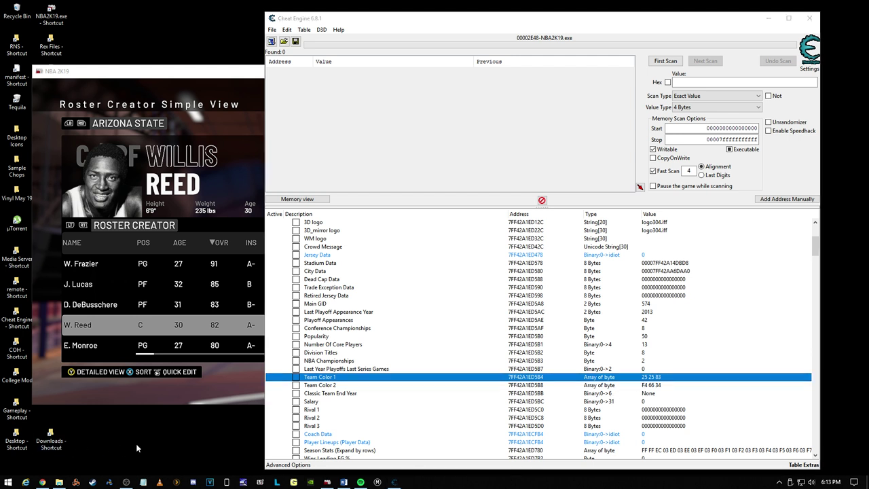
double_click(16, 373)
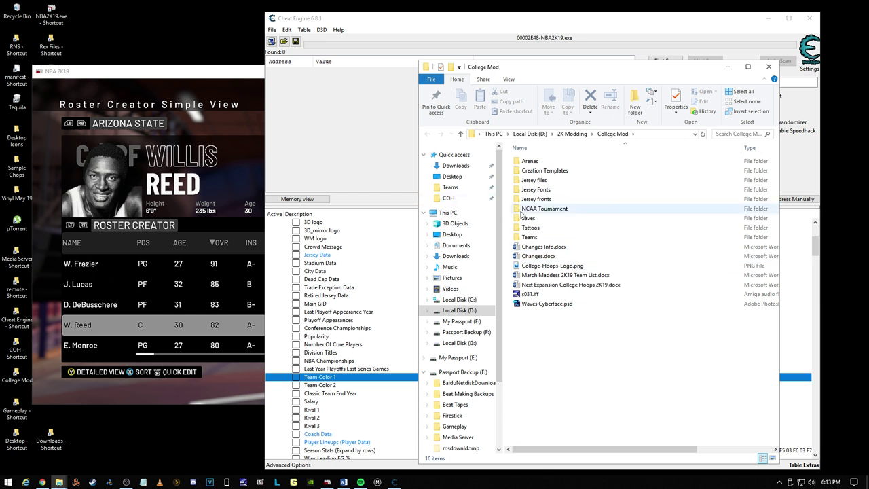
double_click(529, 237)
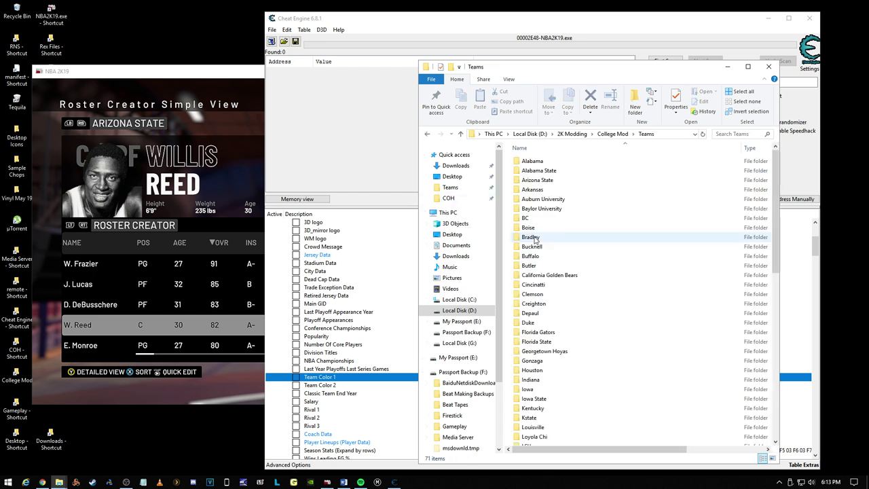
double_click(542, 180)
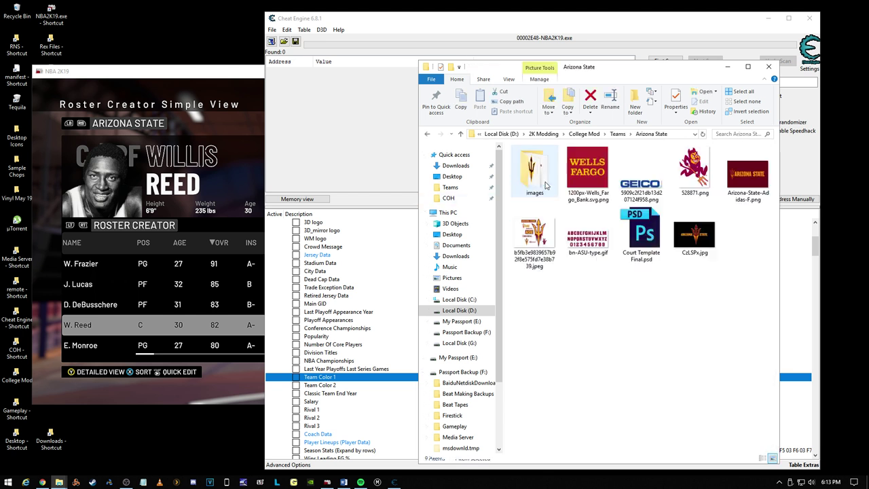
double_click(655, 241)
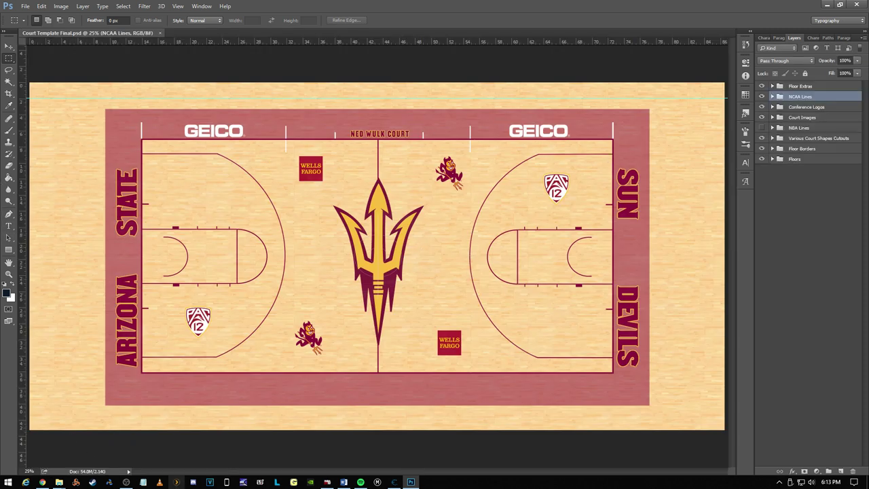
Step: Open a blank Notepad document, then return to Photoshop and sample the maroon of the STATE lettering with the Eyedropper
left_click(143, 482)
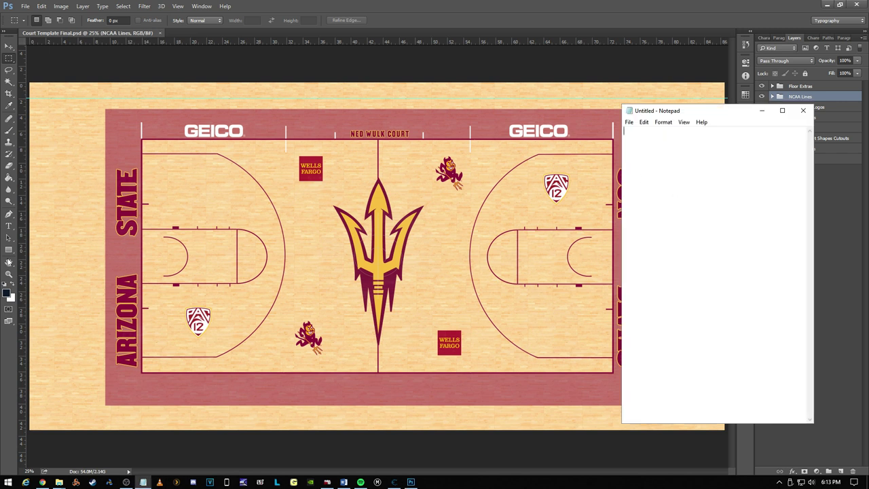
left_click(9, 106)
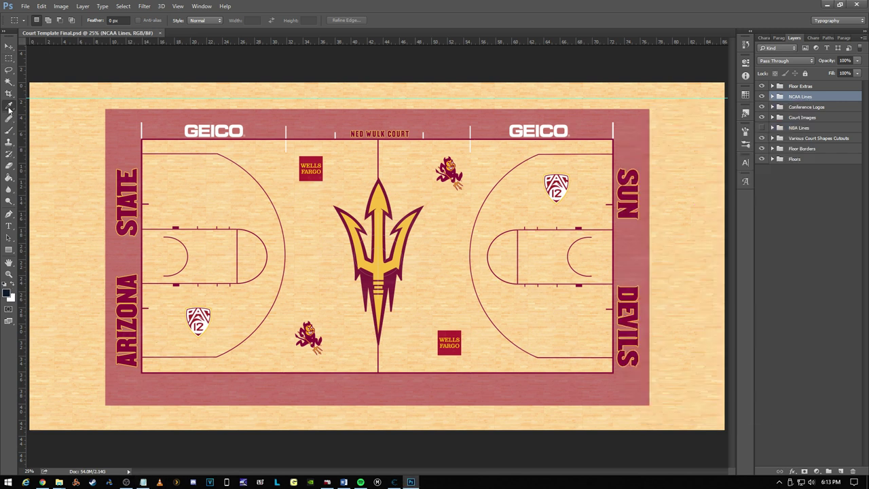
left_click(123, 174)
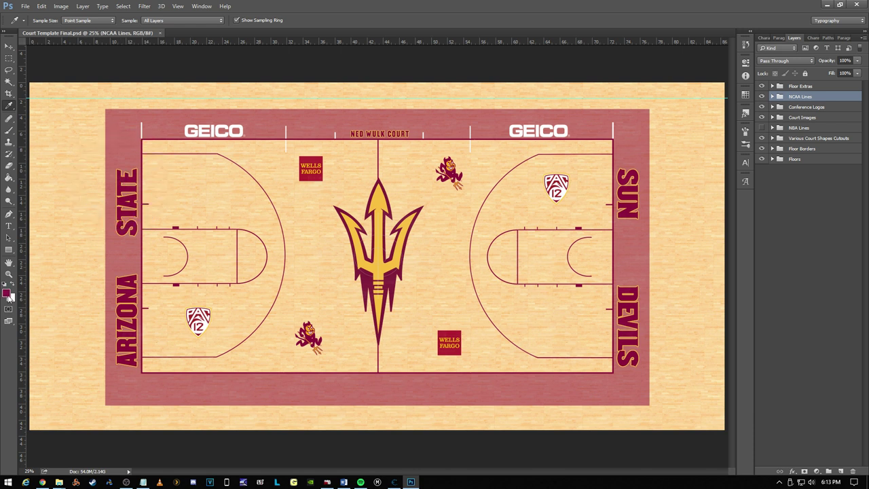
left_click(368, 278)
left_click(123, 181)
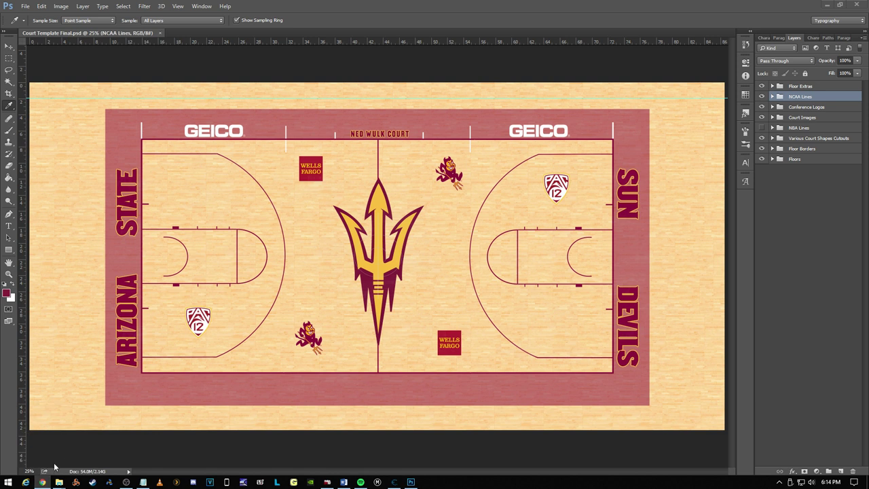
Step: Open a new Chrome window and search the web for "arizona state colors"
right_click(42, 481)
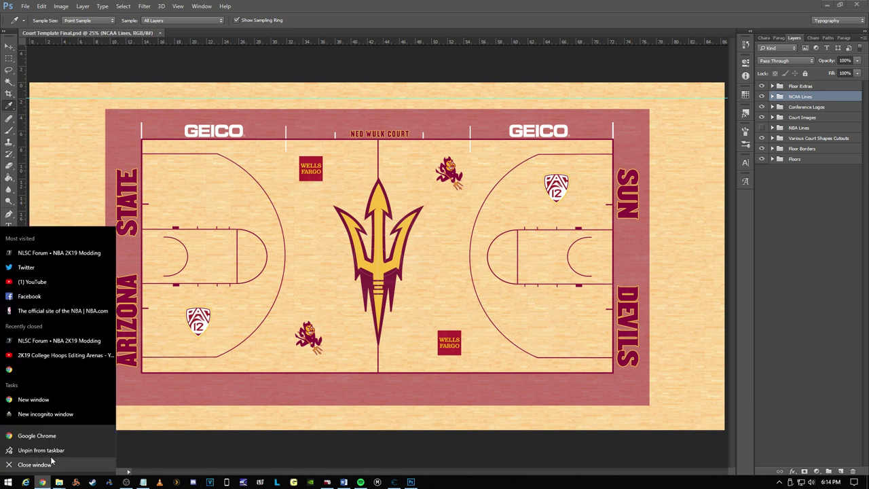
left_click(50, 438)
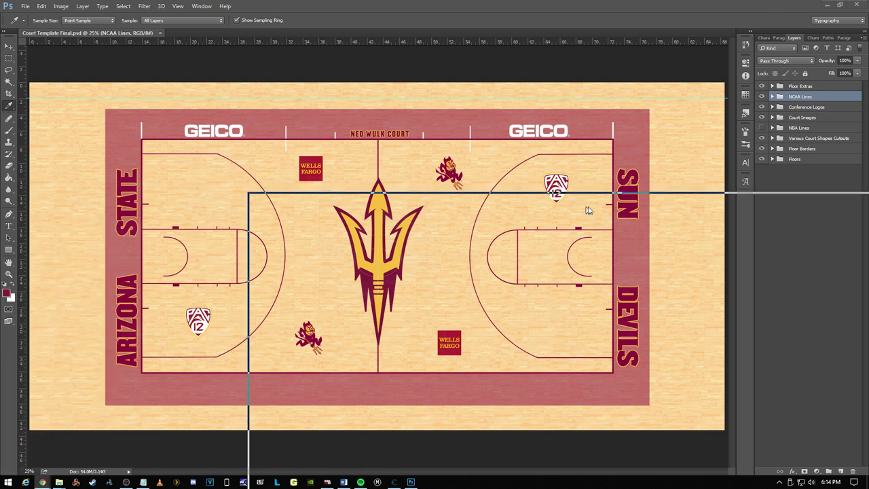
type("a")
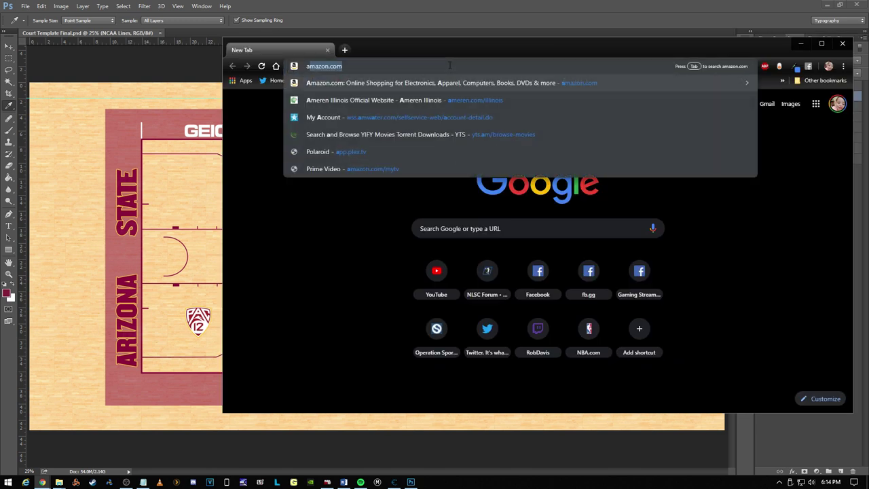
type("rizona state colors")
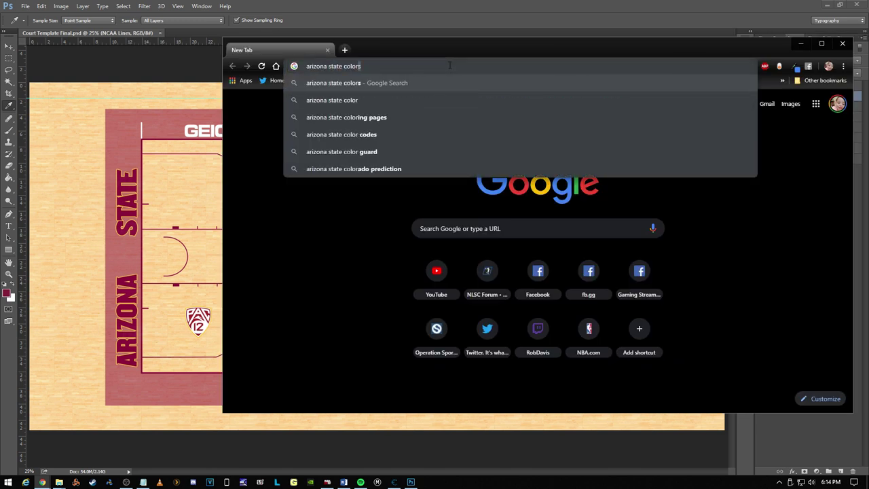
key("Return")
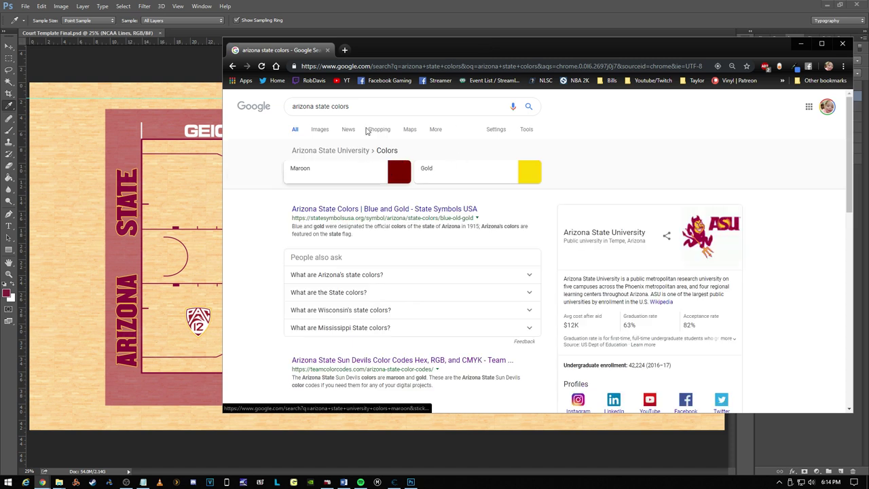
Step: Check the State Symbols USA result and look through the other search results for the school's color codes
scroll(356, 268, "down", 1)
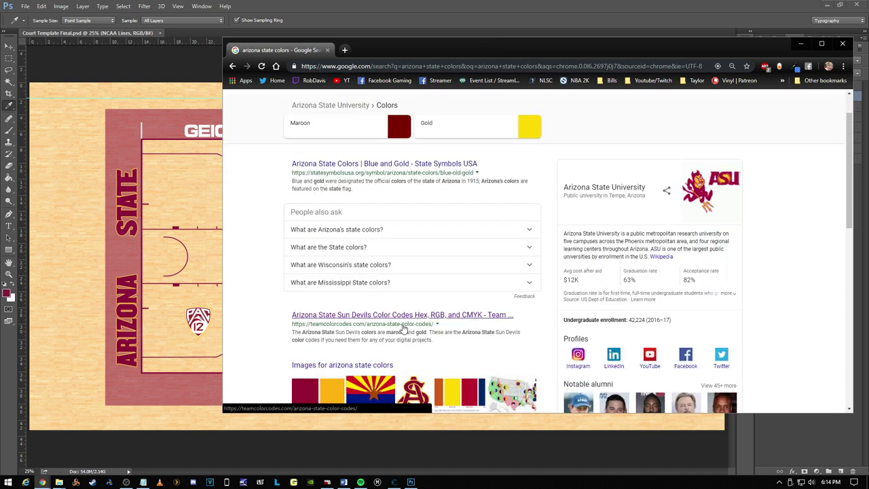
left_click(360, 172)
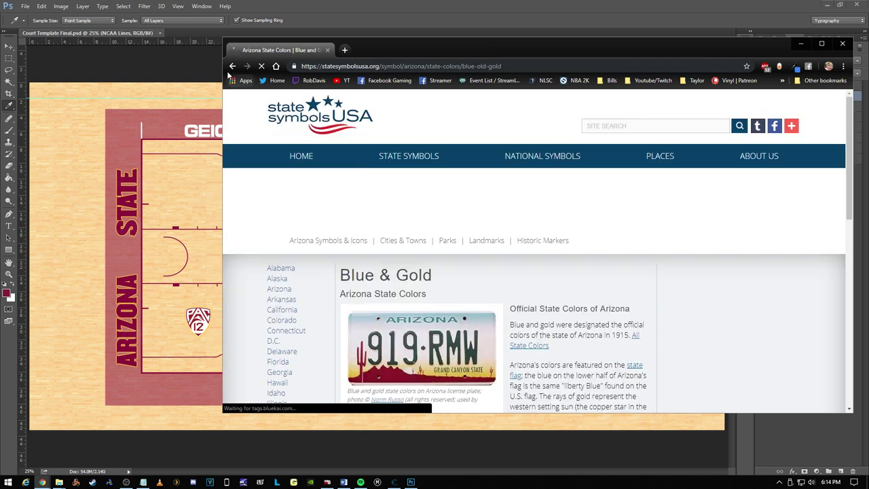
left_click(235, 69)
scroll(387, 212, "down", 3)
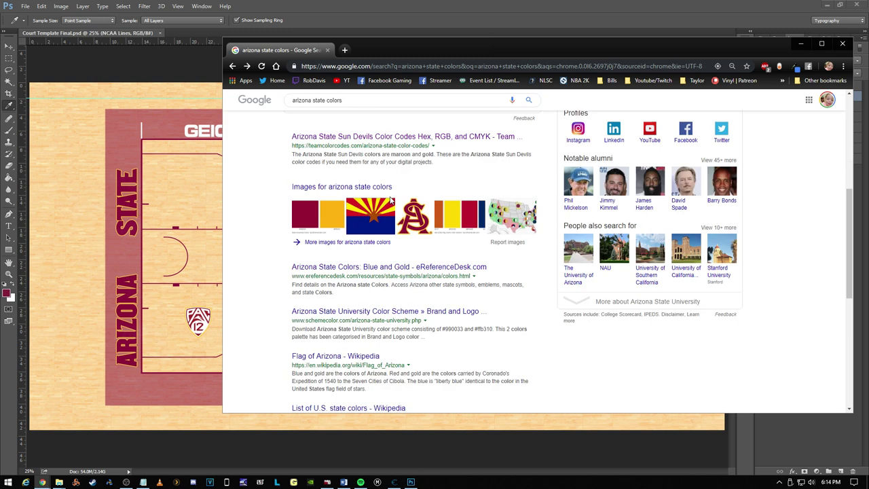
scroll(384, 228, "up", 4)
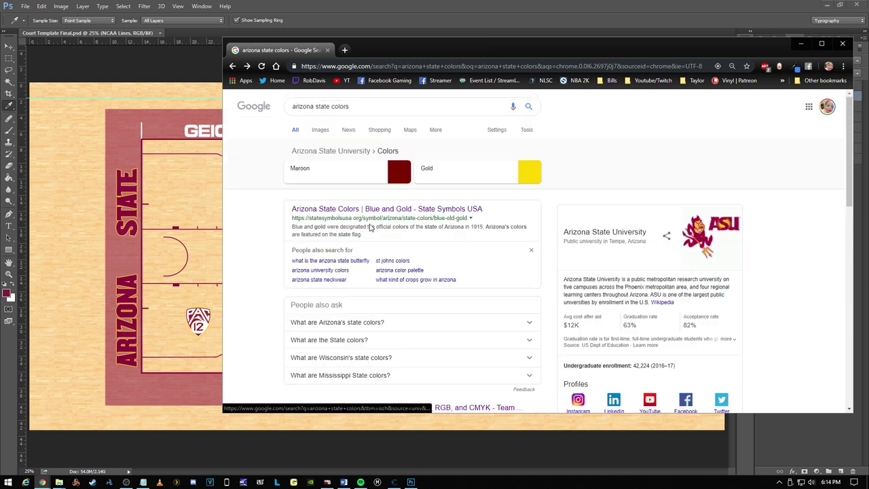
Step: Refine the search to "arizona state colors ncaa", view the color codes on the teamcolorcodes.com page, and close the browser
left_click(367, 111)
type("ncaa")
key("Return")
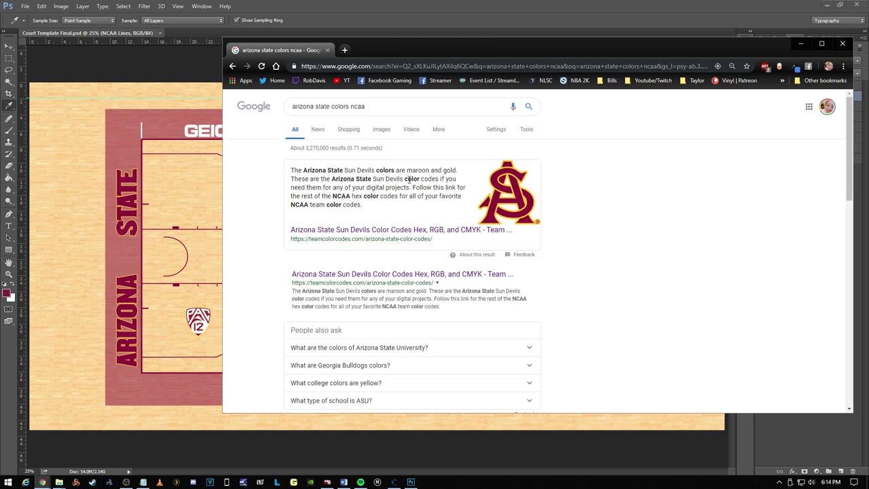
left_click(380, 231)
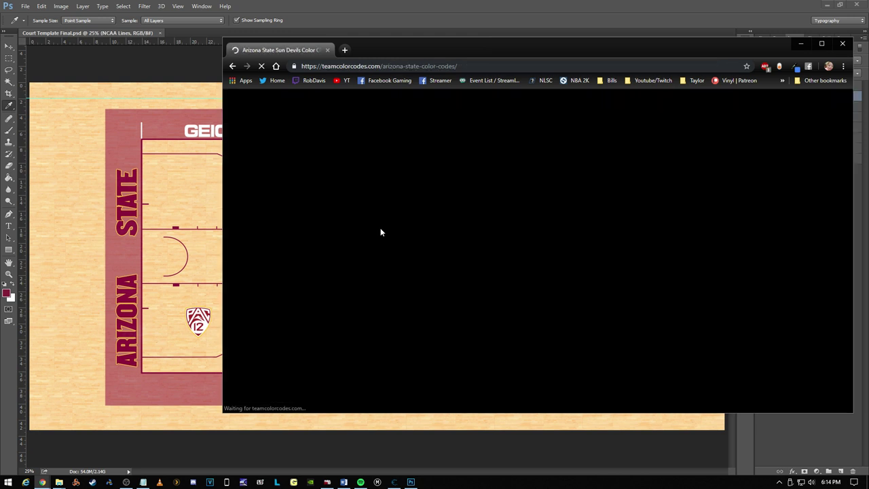
scroll(403, 184, "down", 5)
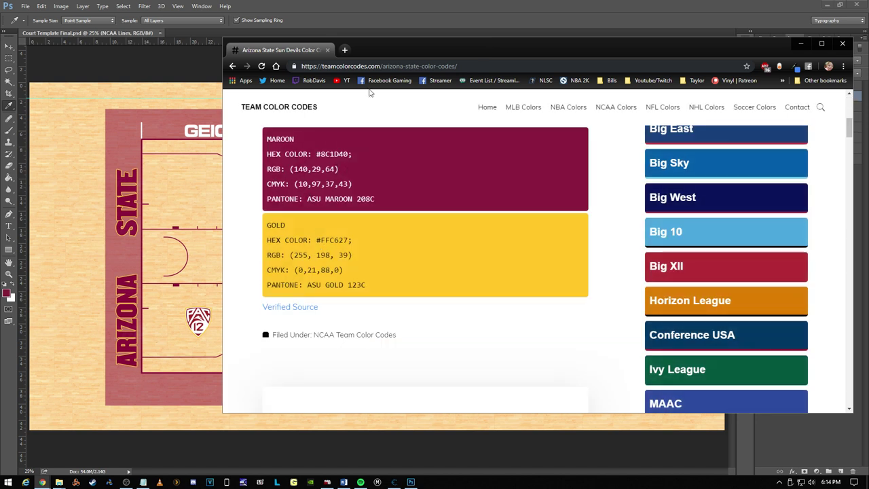
left_click_drag(431, 54, 597, 59)
left_click_drag(525, 58, 376, 61)
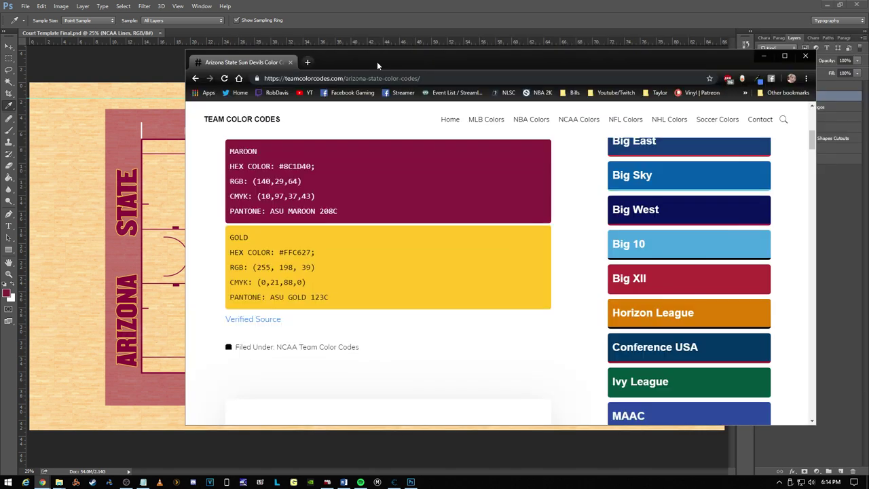
left_click(805, 56)
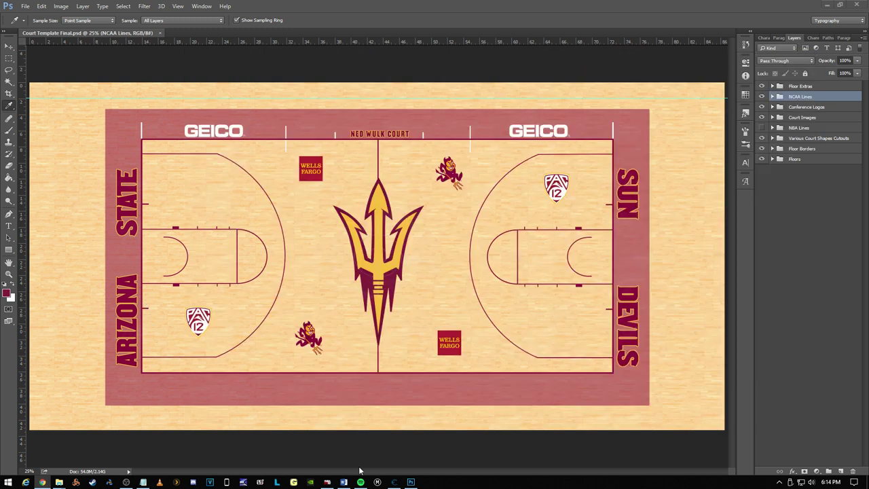
Step: Sample the maroon of the court's STATE lettering in Photoshop and open the Color Picker for the foreground color
left_click(144, 482)
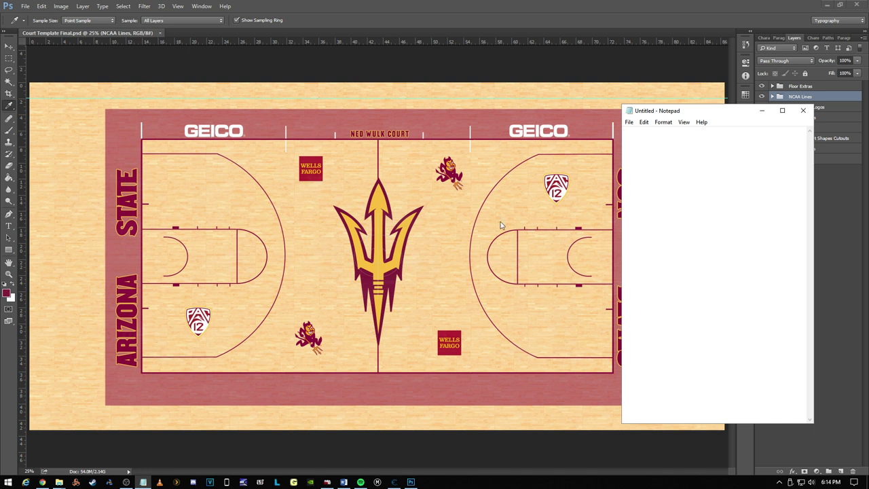
left_click(9, 294)
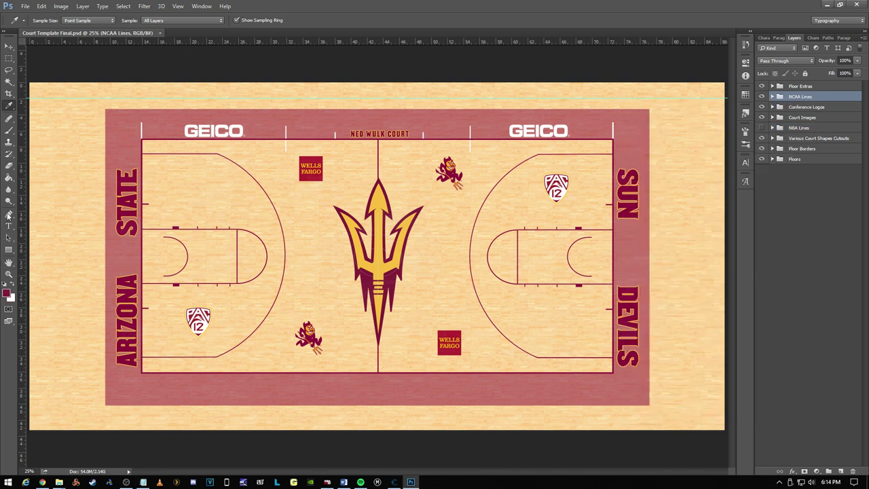
left_click(123, 175)
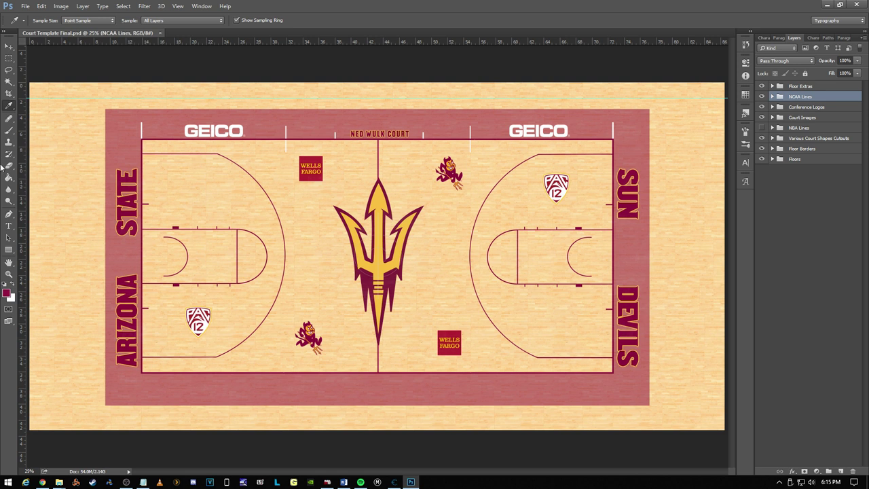
left_click(124, 173)
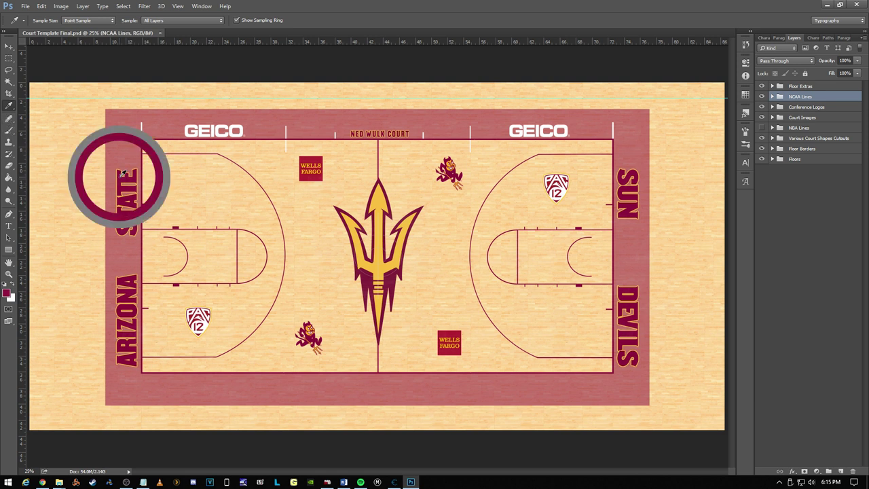
left_click(6, 293)
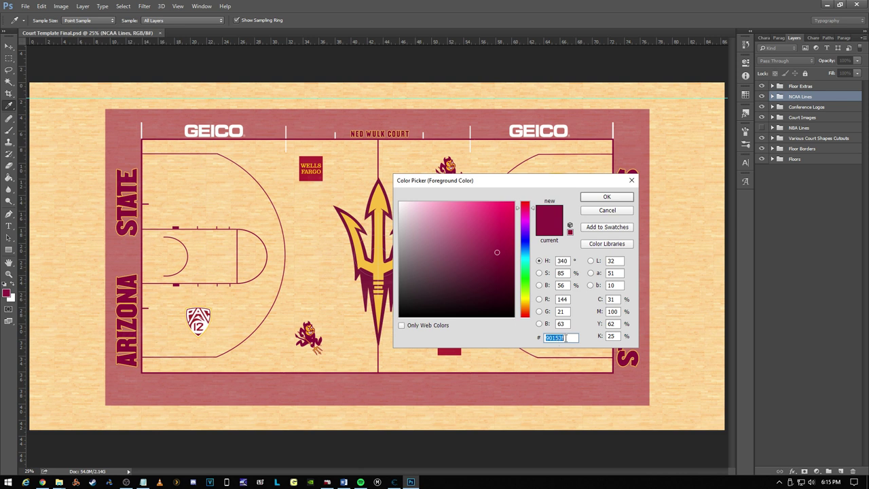
Step: Copy the maroon's hex code 90153f into the blank Notepad document and close the Color Picker
right_click(567, 337)
left_click(577, 365)
left_click(144, 482)
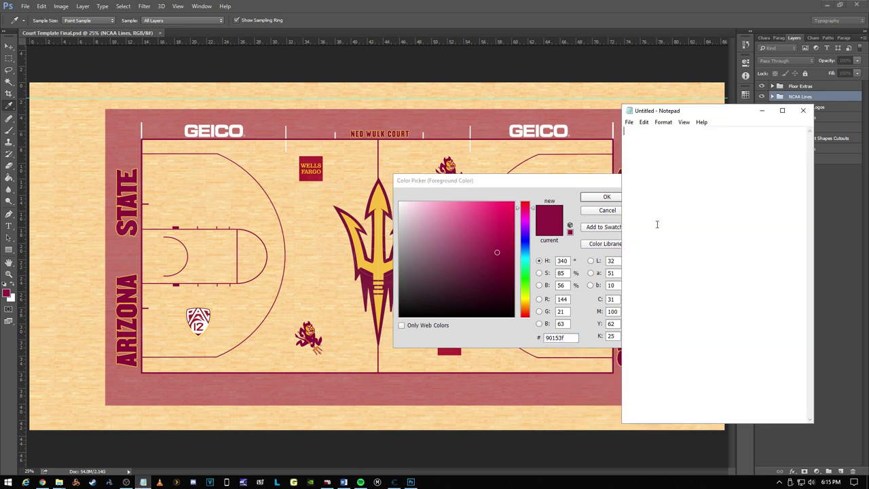
key("ctrl+v")
left_click(592, 212)
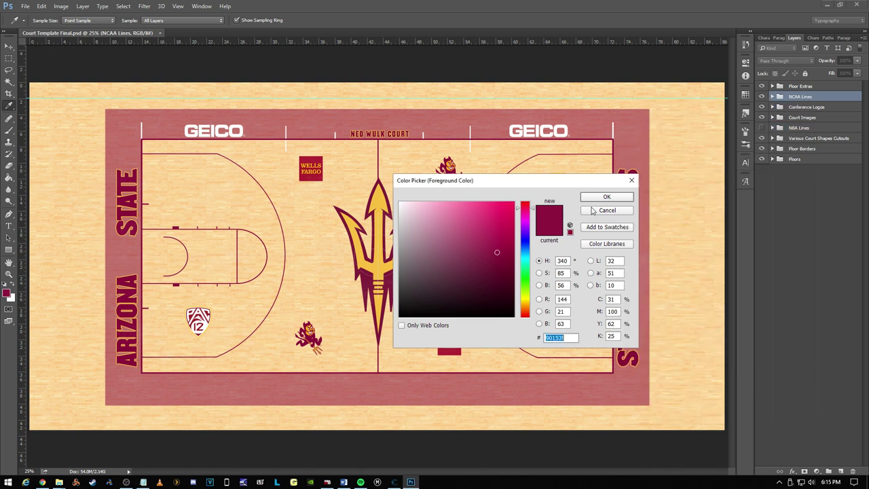
left_click(592, 210)
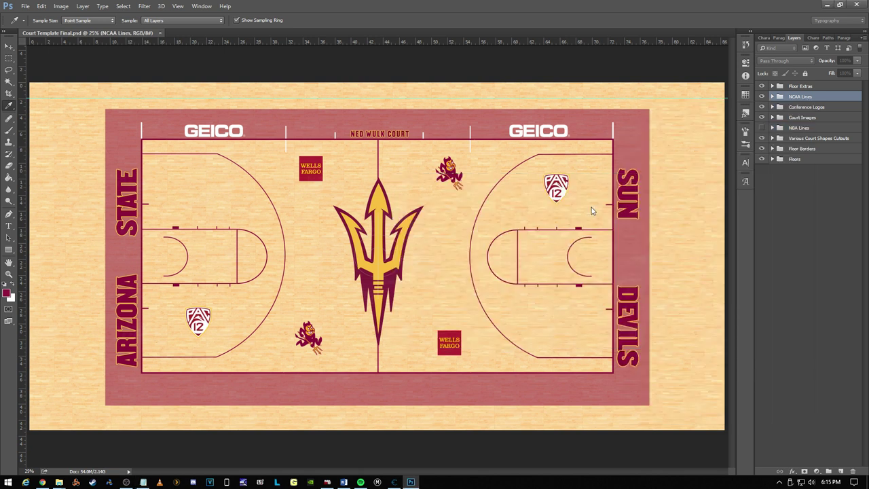
Step: Sample the trident's gold, copy its hex code f9bf3f beneath the maroon code in Notepad, and close Photoshop and the Arizona State folder
left_click(378, 201)
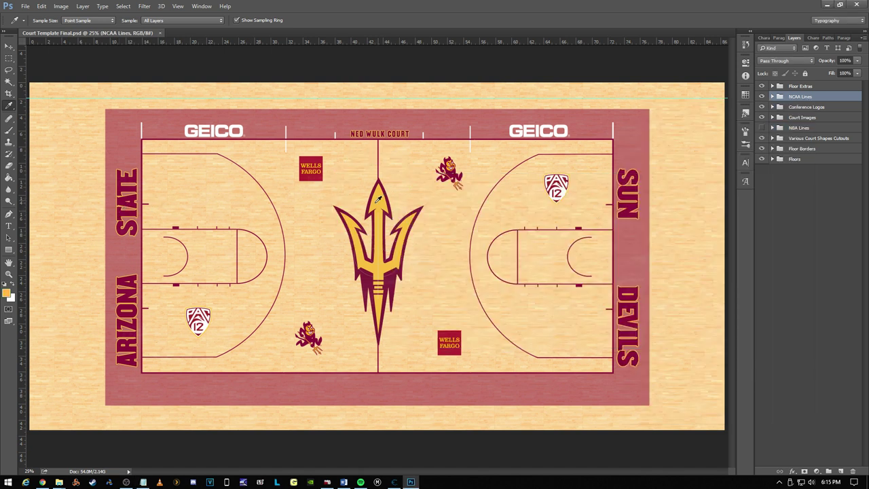
left_click(7, 294)
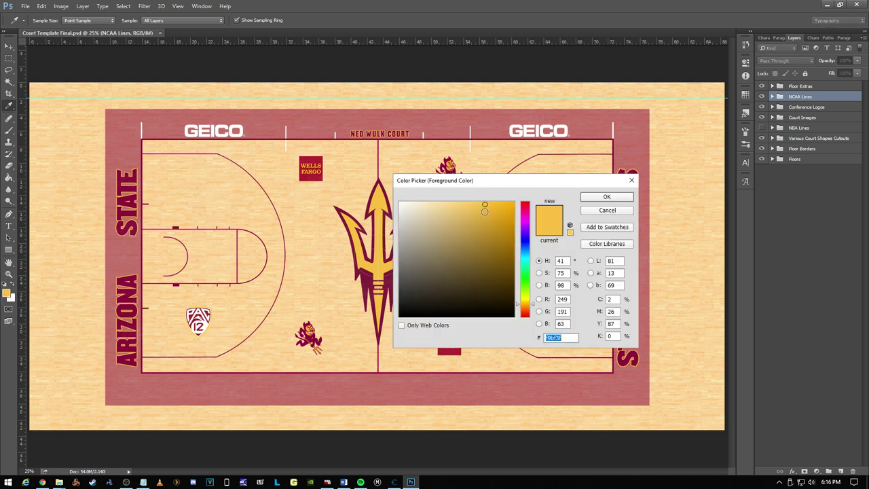
left_click(597, 208)
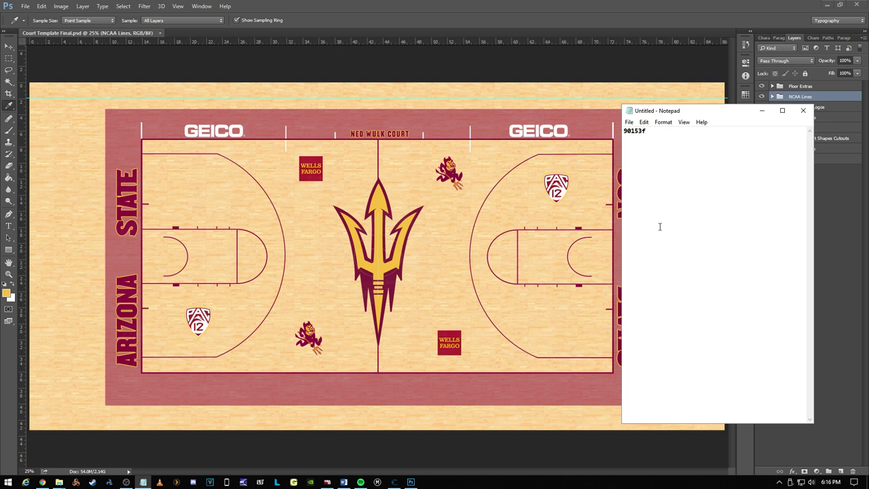
key("ctrl+v")
left_click(761, 110)
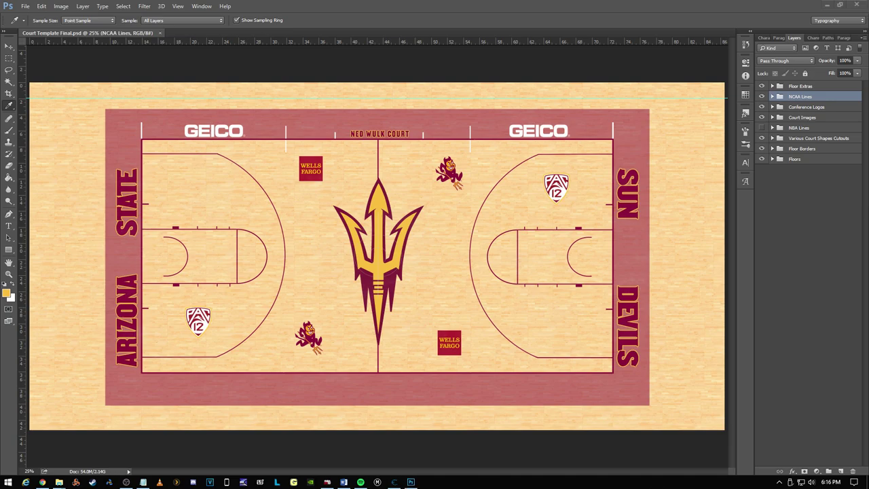
left_click(857, 7)
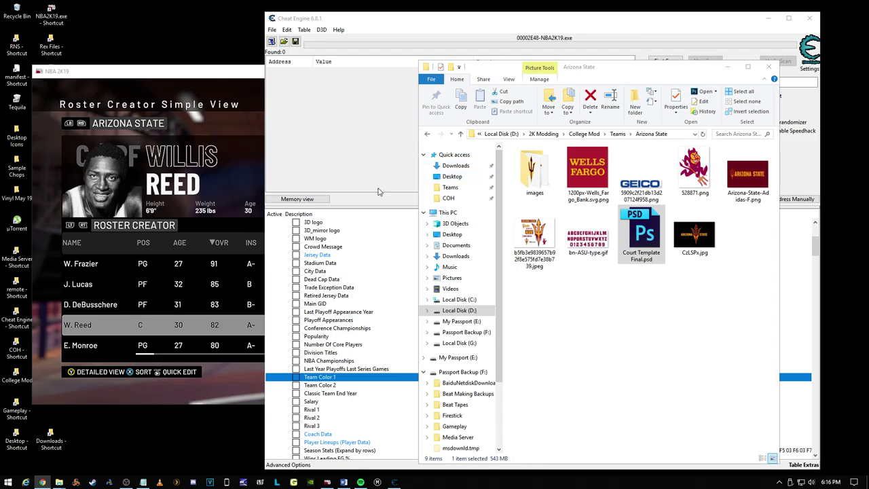
left_click(767, 68)
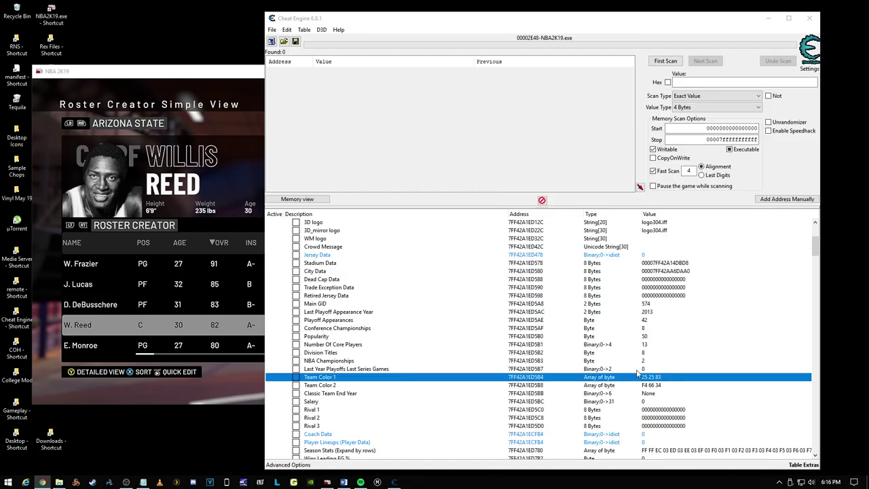
Step: Copy the maroon code 90153f from Notepad and set it as the value of Team Color 1 in Cheat Engine
left_click(142, 482)
left_click_drag(646, 130, 618, 132)
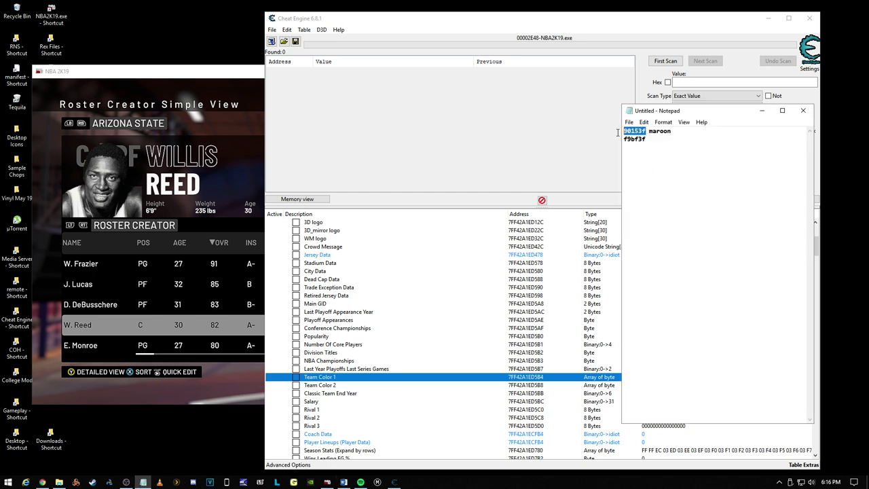
right_click(632, 130)
left_click(656, 162)
left_click(679, 33)
double_click(655, 377)
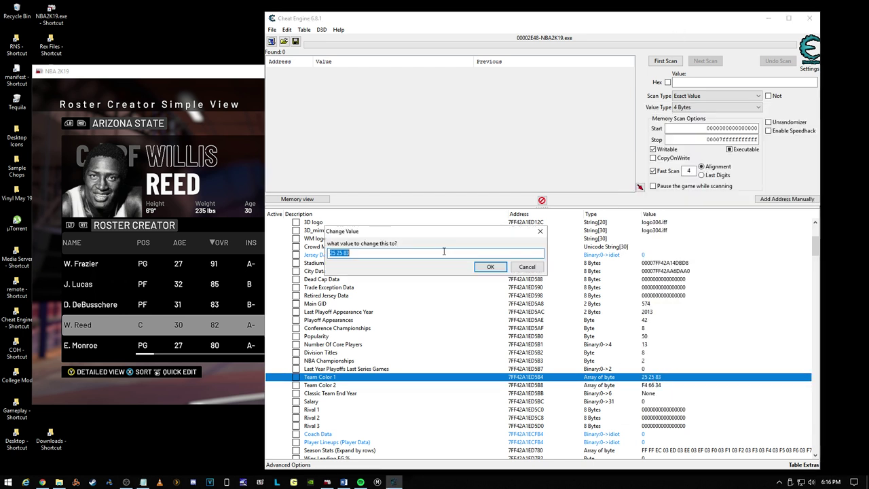
key("ctrl+v")
left_click(489, 267)
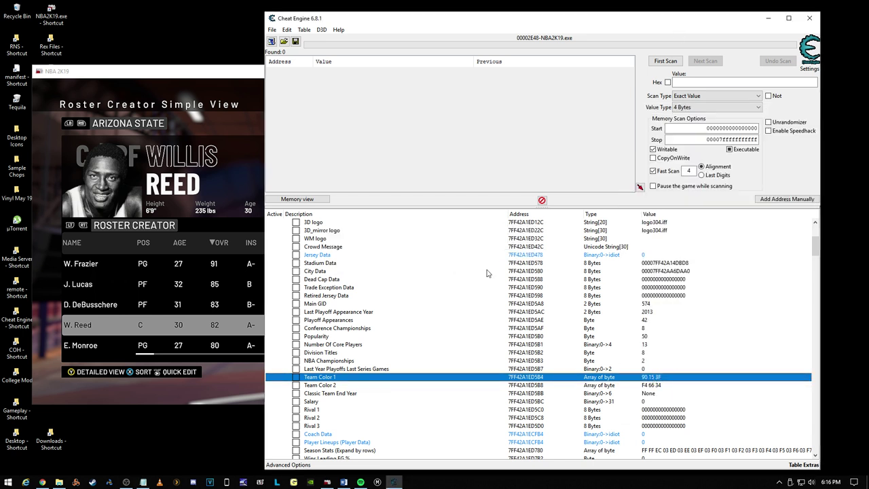
Step: Copy the gold code f9bf3f from Notepad and set it as the value of Team Color 2
double_click(660, 386)
left_click(143, 482)
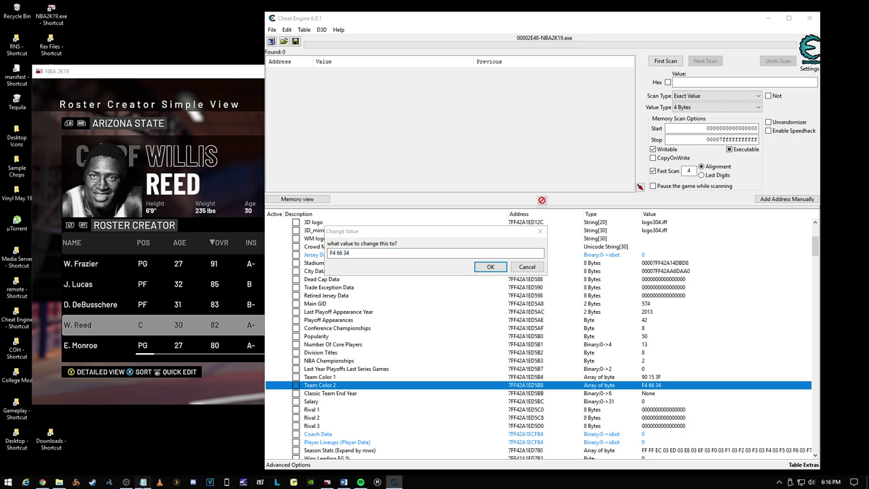
left_click_drag(665, 141, 598, 145)
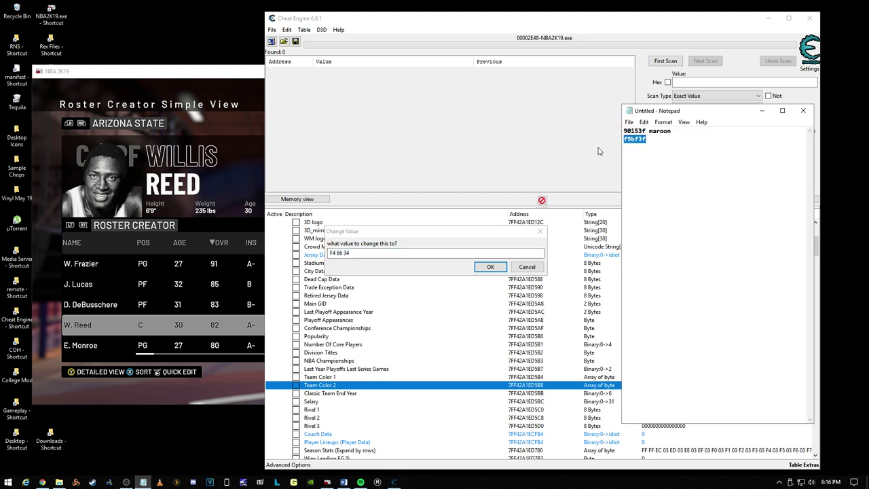
left_click(423, 270)
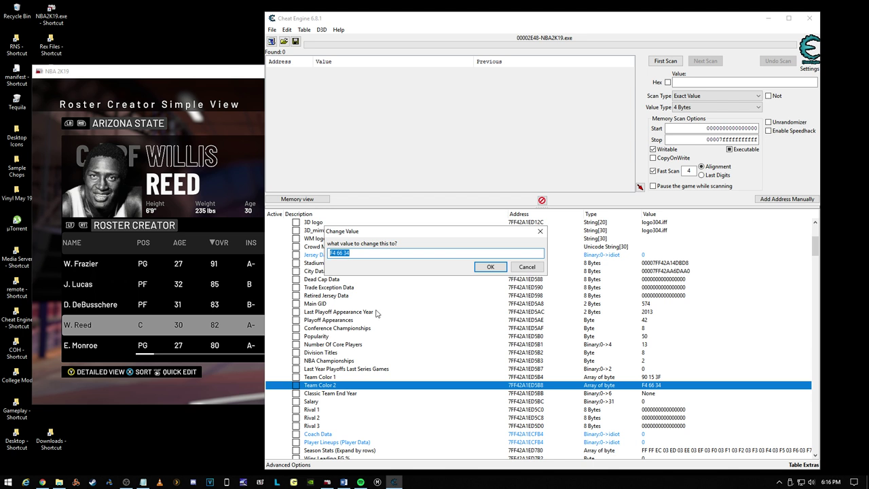
key("ctrl+v")
left_click(490, 267)
Step: Locate the Team Specific Play By Play Sound Id entry in Arizona State's team data
scroll(638, 289, "down", 2)
scroll(441, 295, "down", 6)
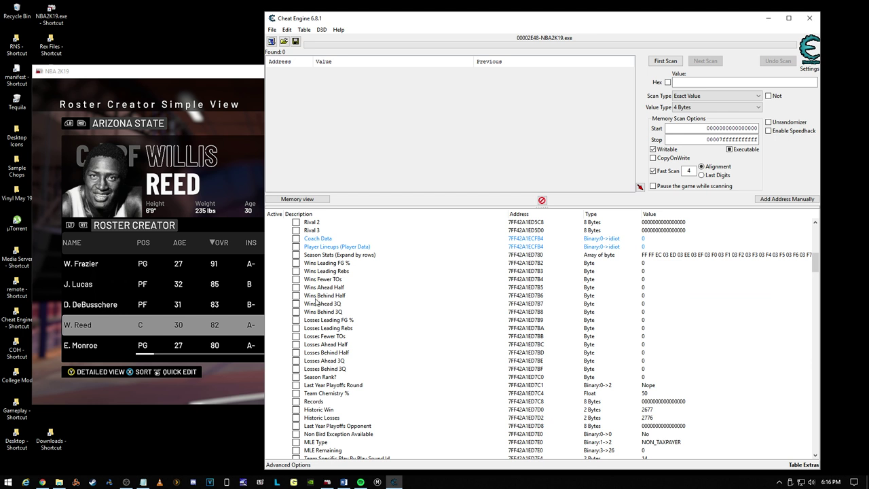
scroll(316, 339, "down", 5)
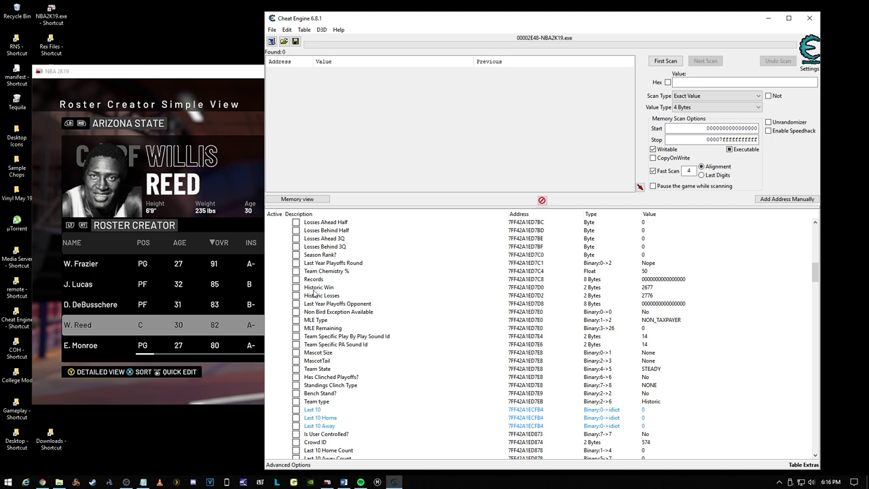
left_click(322, 337)
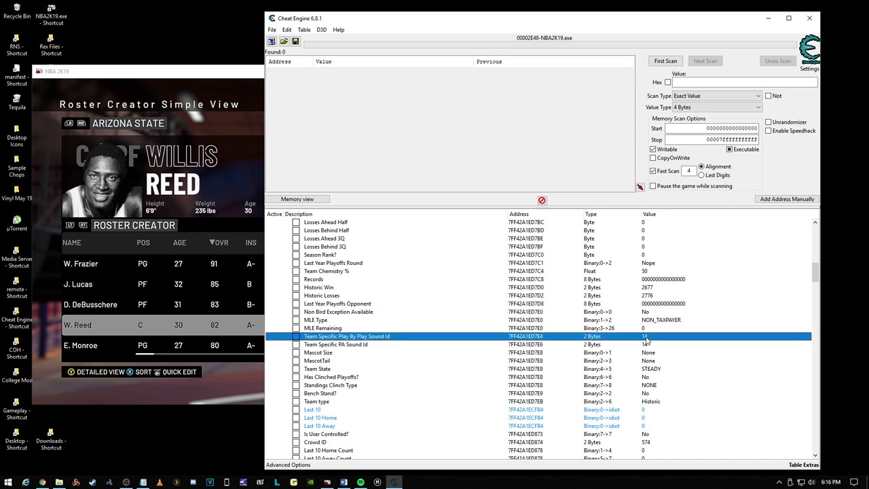
Step: Open the TEAM.PNG reference image from the desktop, check its listed team values, and close it
left_click_drag(188, 68, 230, 22)
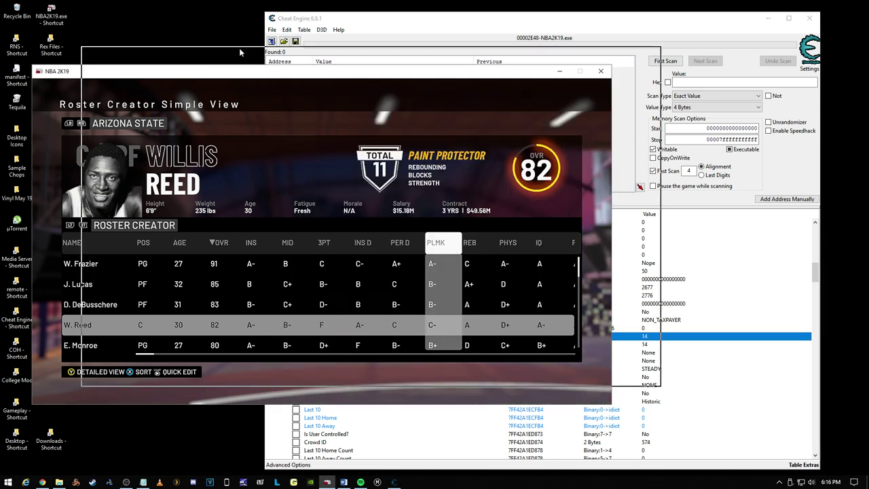
double_click(51, 79)
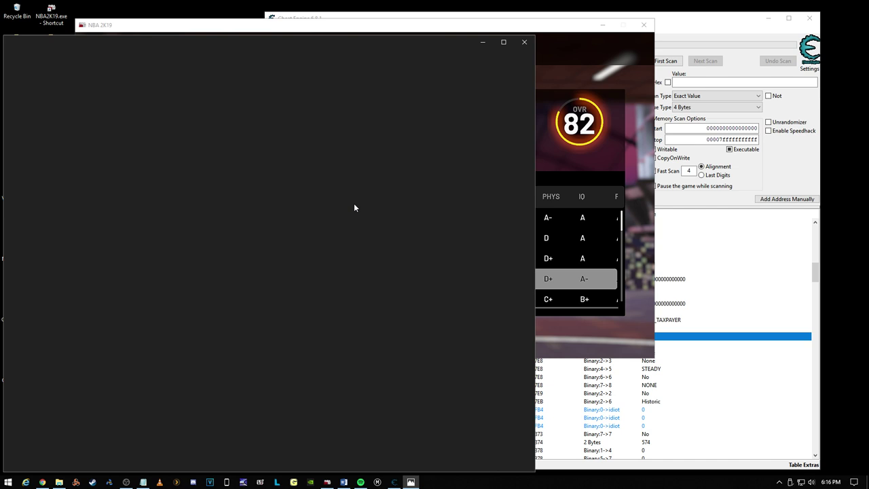
left_click(699, 35)
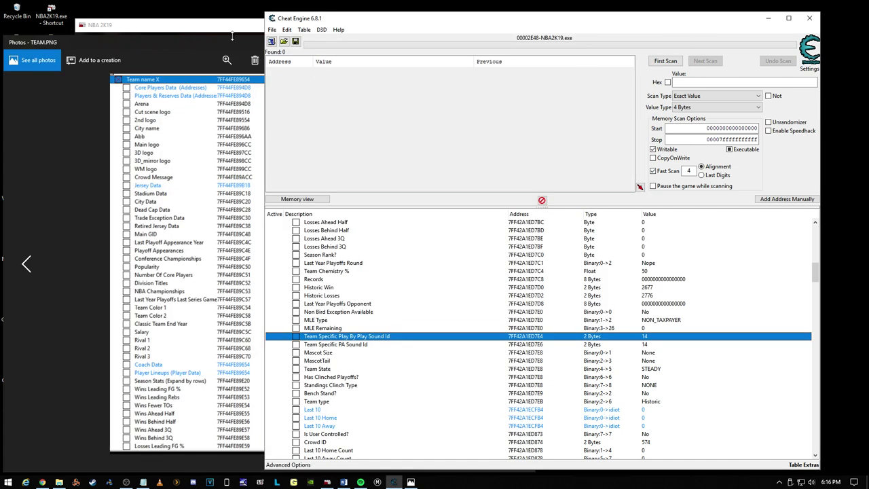
left_click(199, 43)
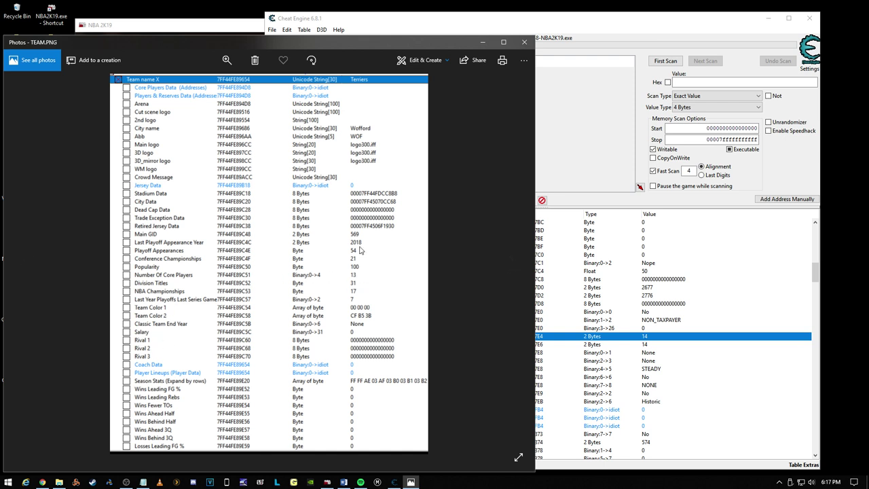
key("Right")
key("Left")
left_click(524, 42)
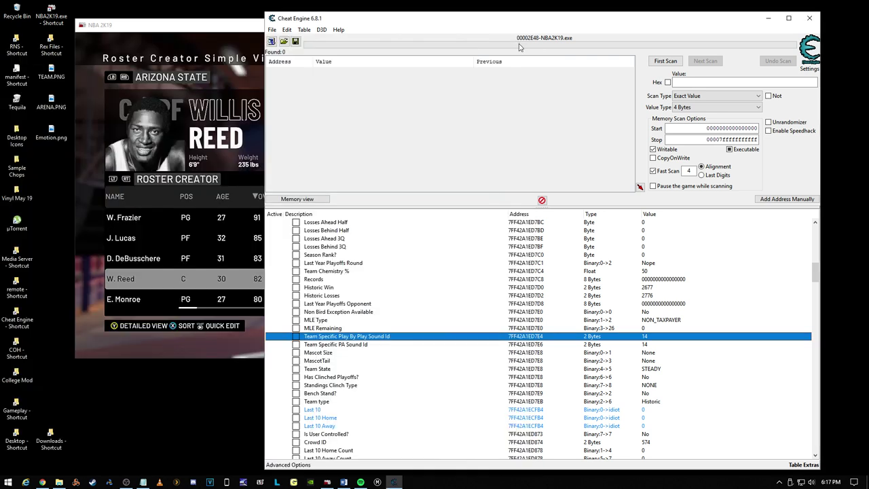
Step: Return to the team-specific sound entries and examine the PA Sound Id alongside the Play By Play Sound Id
scroll(348, 289, "up", 10)
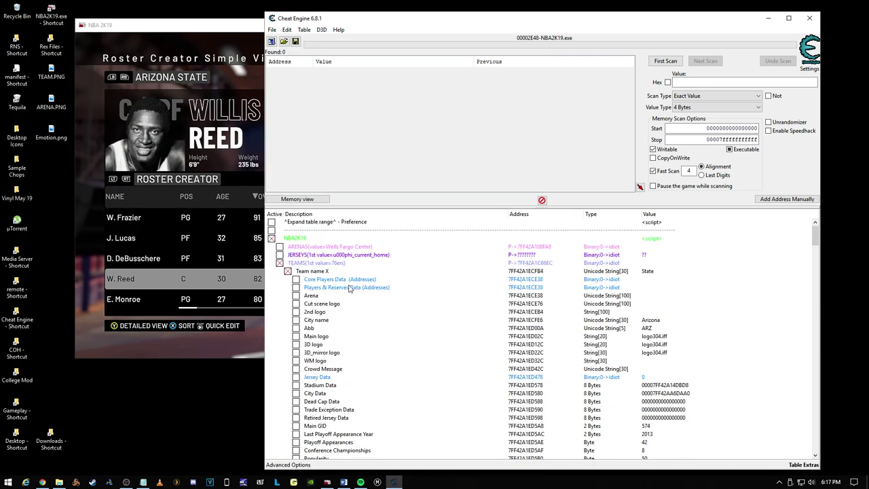
scroll(348, 289, "down", 20)
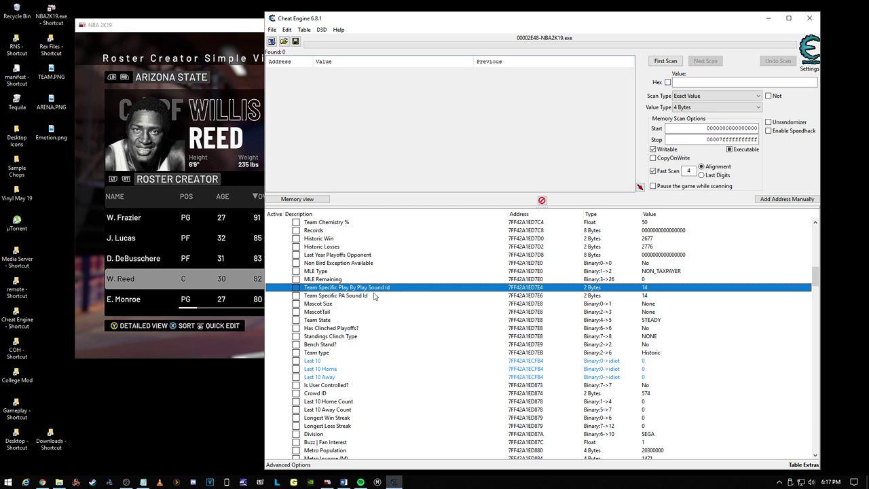
left_click(375, 297)
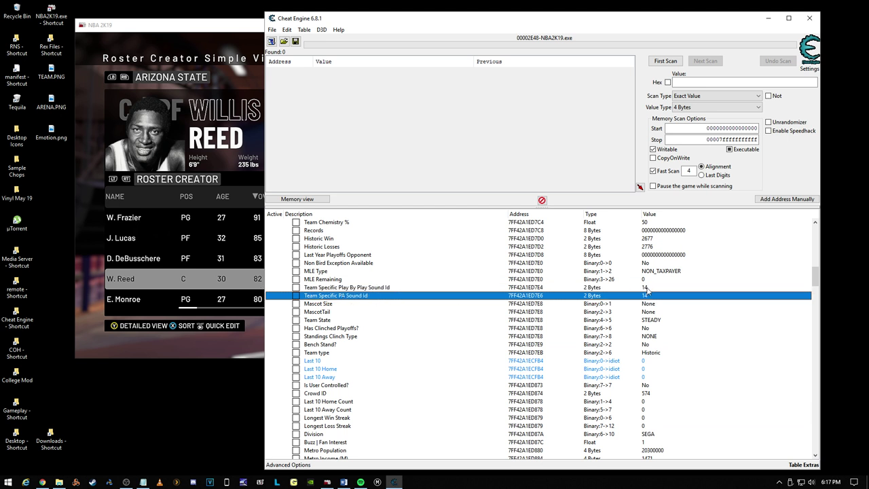
Step: Collapse the team data, expand the TEAMS list again, and color the Team name 44 record blue like Team names 40 to 43
scroll(474, 267, "up", 20)
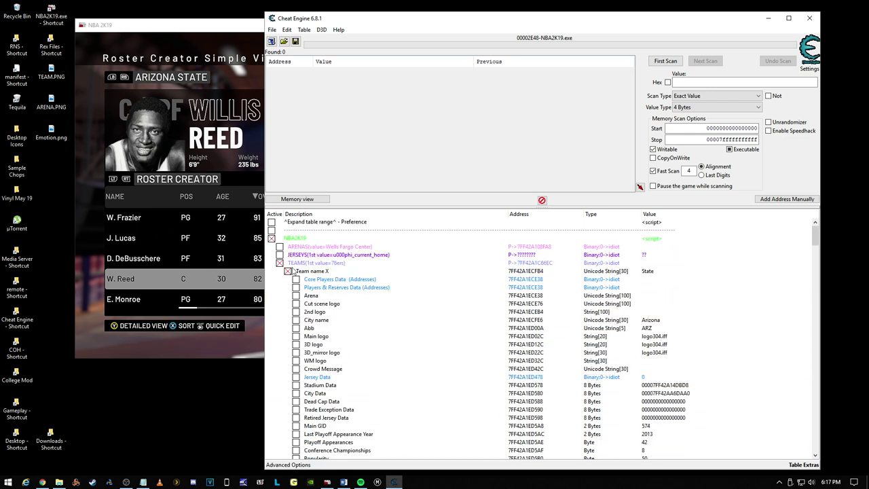
left_click(288, 271)
left_click(279, 262)
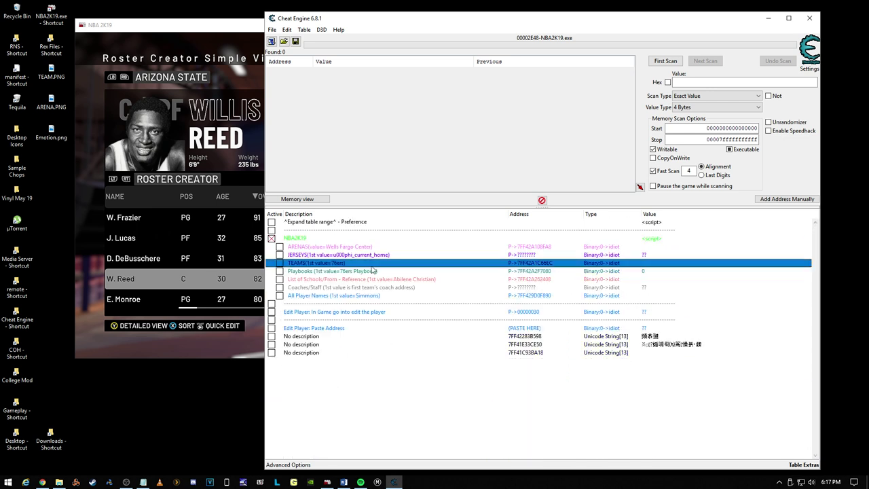
left_click(279, 263)
scroll(536, 285, "down", 7)
scroll(536, 288, "down", 13)
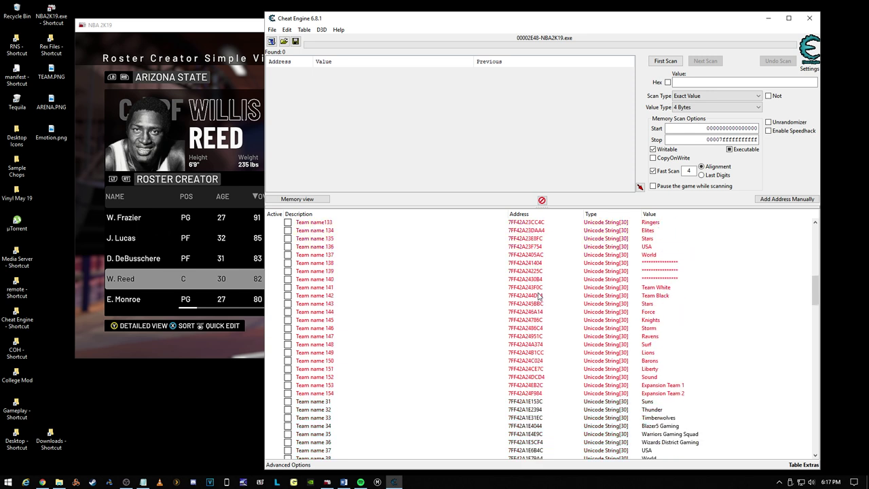
left_click(606, 409)
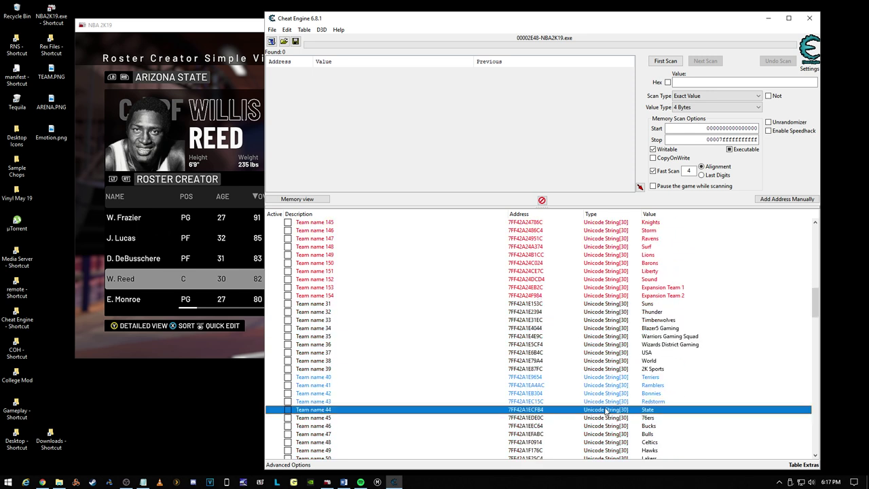
right_click(532, 415)
mouse_move(629, 214)
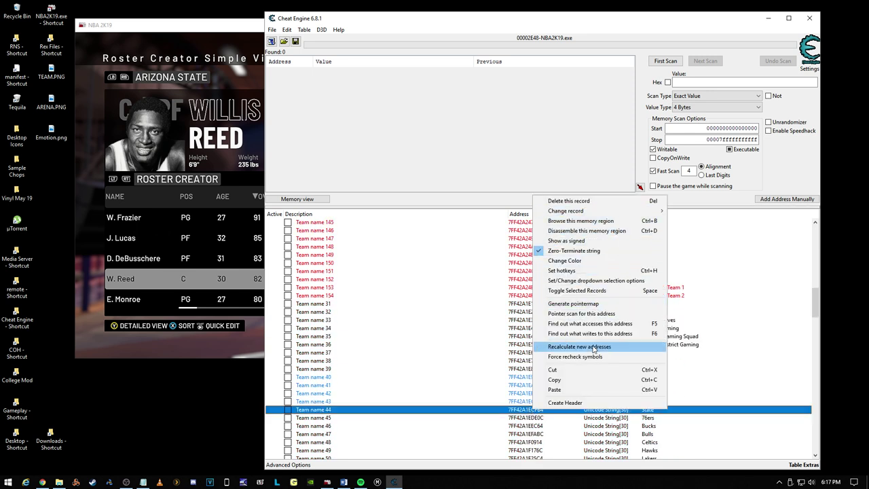
left_click(602, 264)
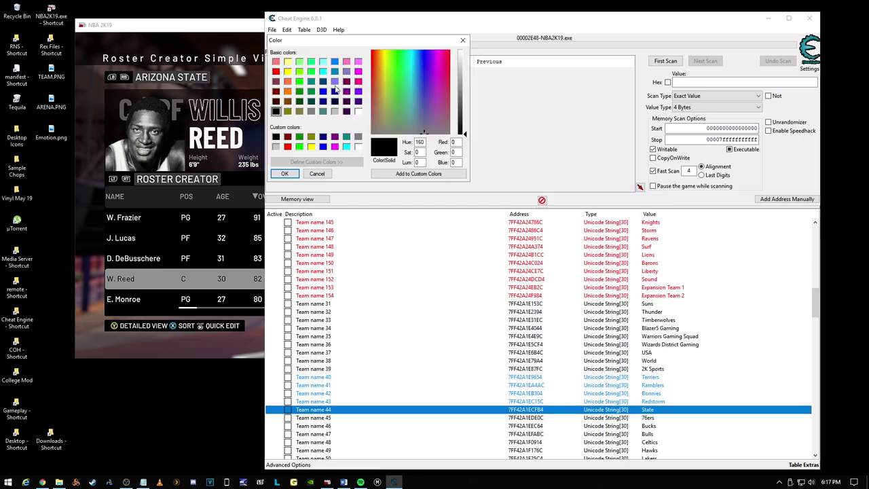
left_click(334, 71)
left_click(284, 173)
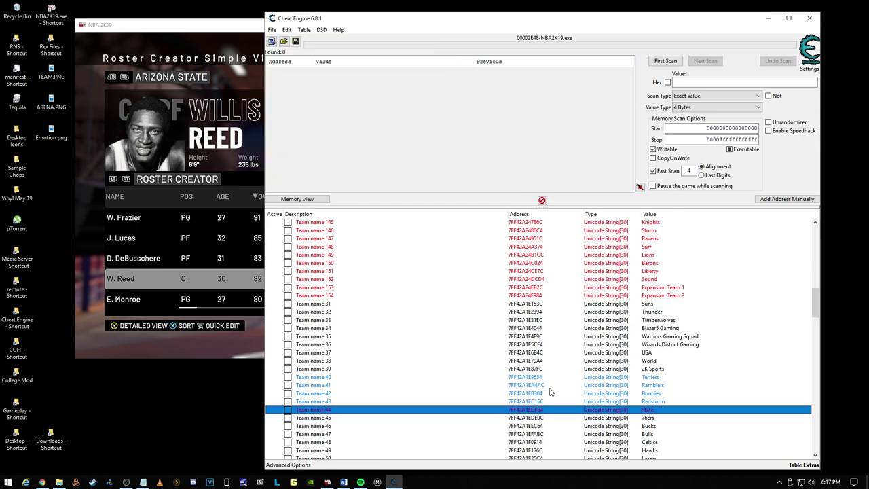
Step: Copy Team name 43's address offset +E58*2A into the Team name X record and expand its team data
left_click(573, 402)
double_click(530, 405)
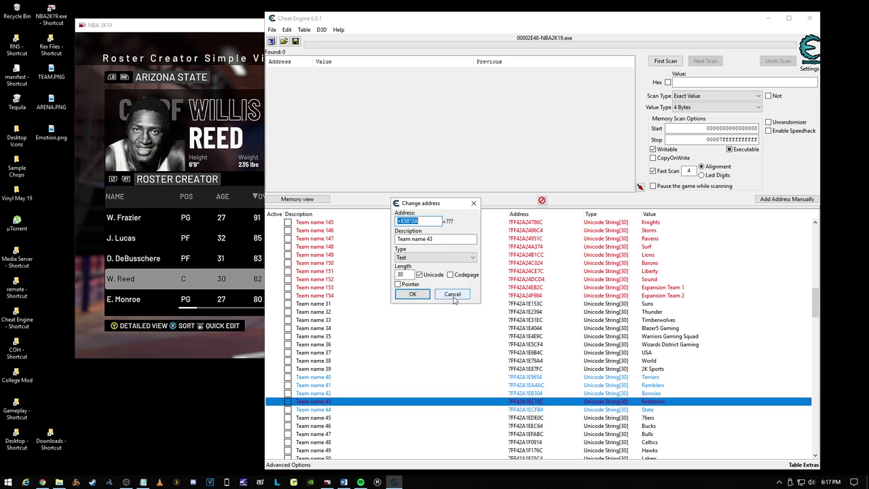
left_click(452, 295)
scroll(447, 299, "up", 10)
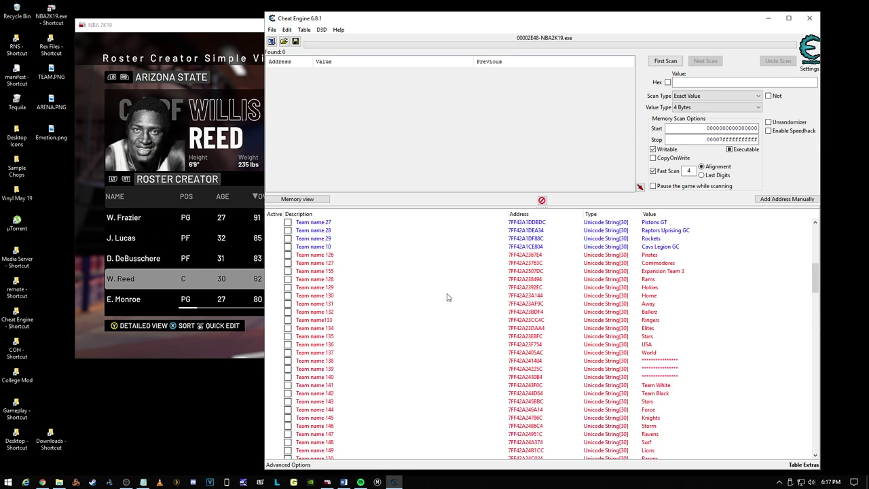
double_click(528, 275)
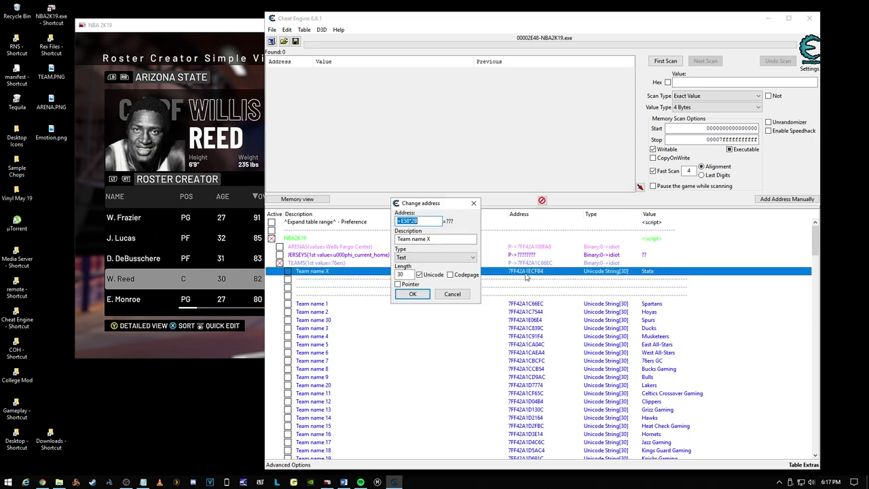
left_click(411, 294)
left_click(288, 270)
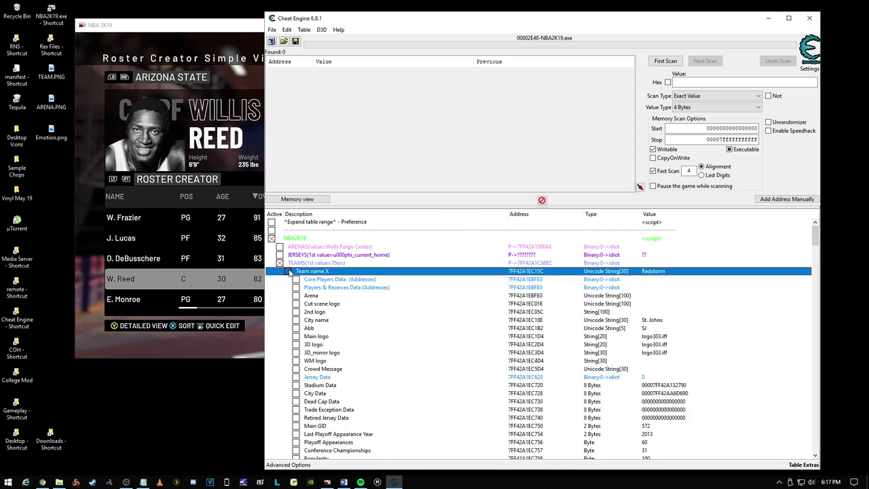
Step: Examine the Team Specific Play By Play and PA Sound Id entries in St. Johns' data, along with the remaining team settings
scroll(410, 331, "down", 2)
scroll(410, 331, "down", 6)
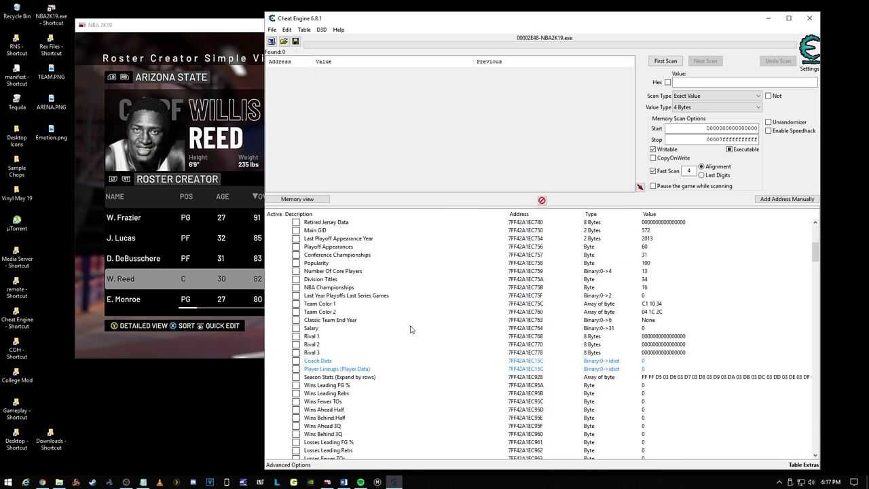
scroll(411, 329, "down", 7)
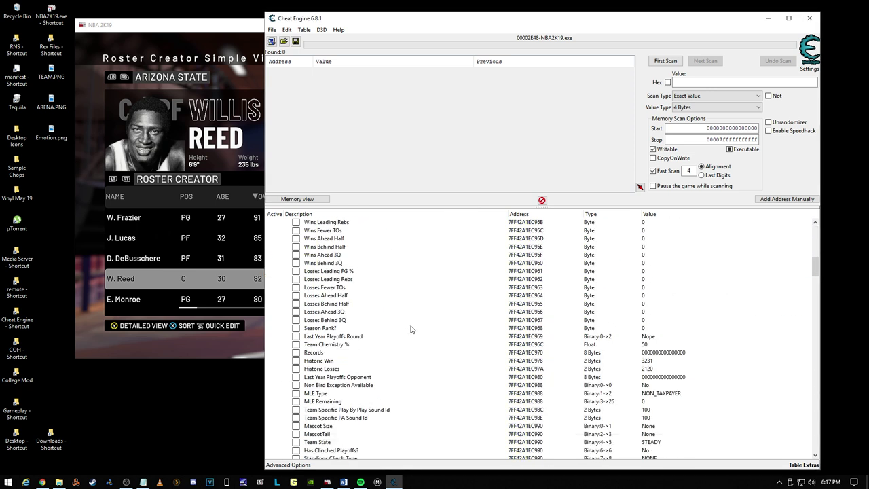
left_click(395, 410)
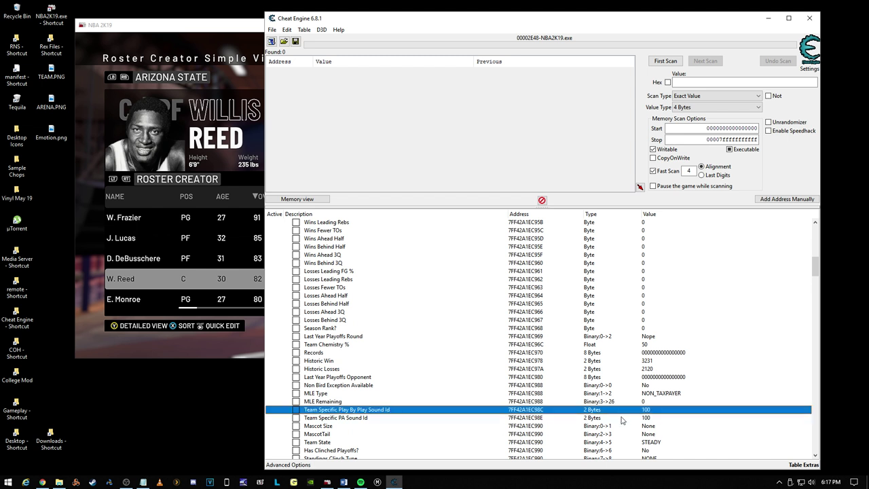
left_click(621, 419)
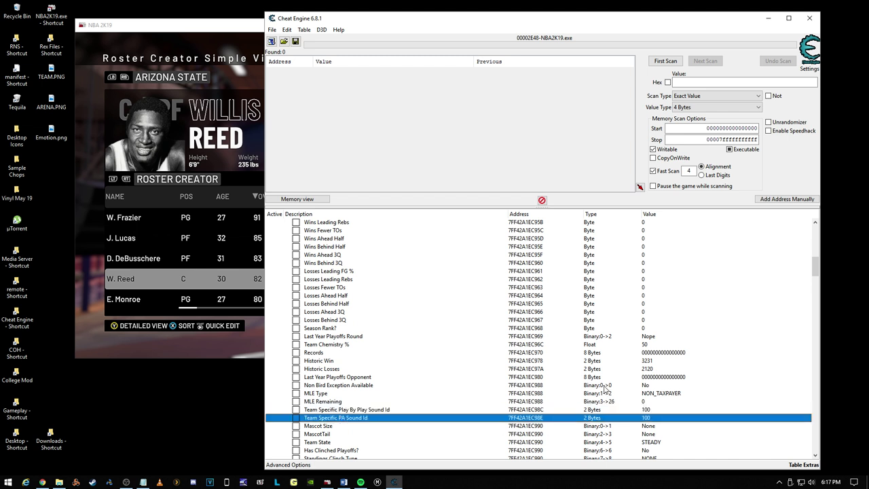
scroll(604, 390, "down", 8)
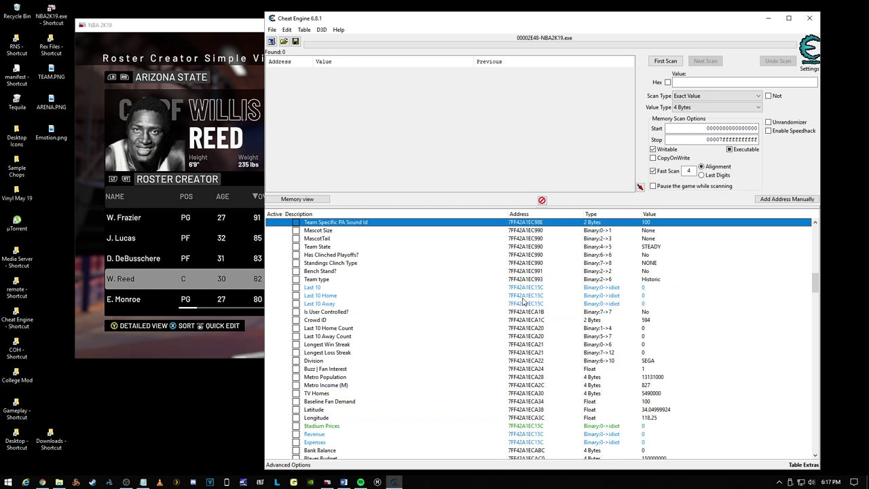
scroll(522, 301, "down", 8)
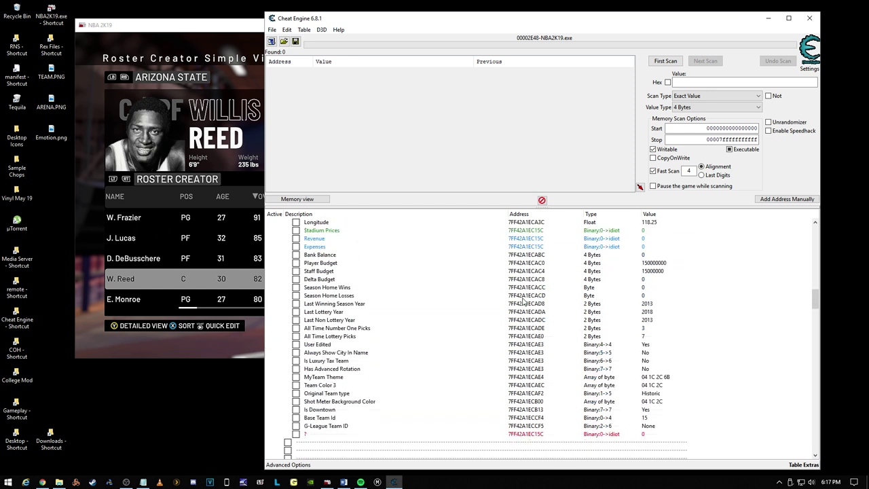
scroll(522, 301, "up", 11)
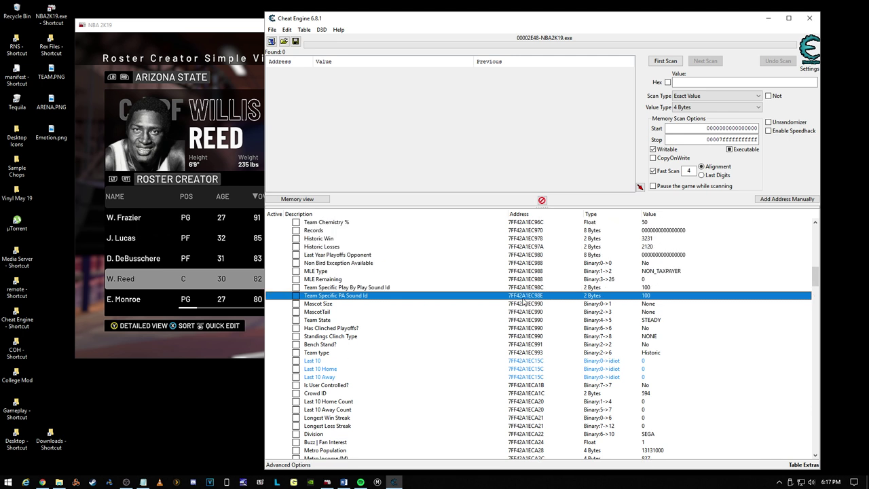
scroll(524, 302, "up", 2)
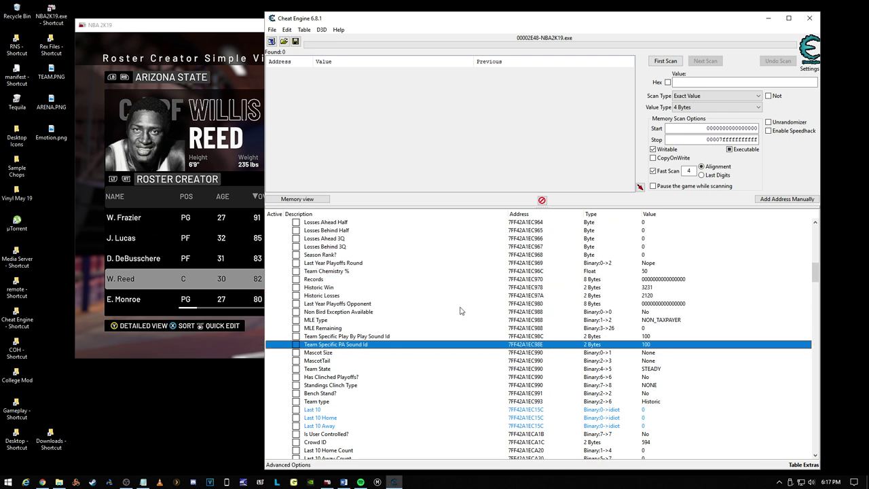
left_click(401, 337)
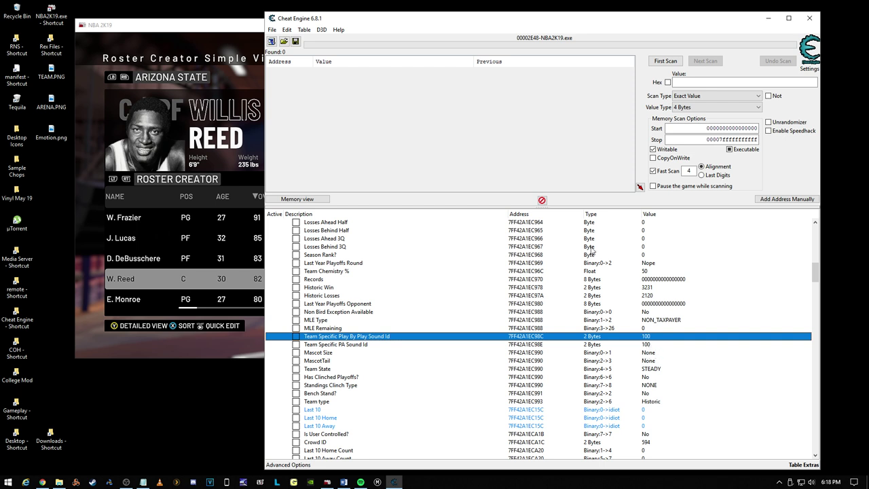
Step: Collapse St. Johns' data, point Team name X back to Team name 44 with offset +E58*2B, and expand Arizona State's data
scroll(453, 347, "up", 15)
left_click(291, 272)
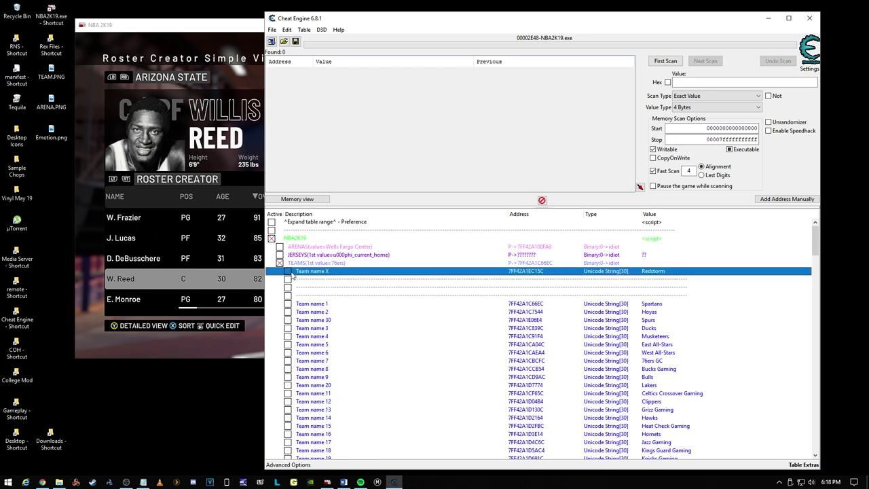
scroll(515, 355, "down", 13)
left_click(623, 264)
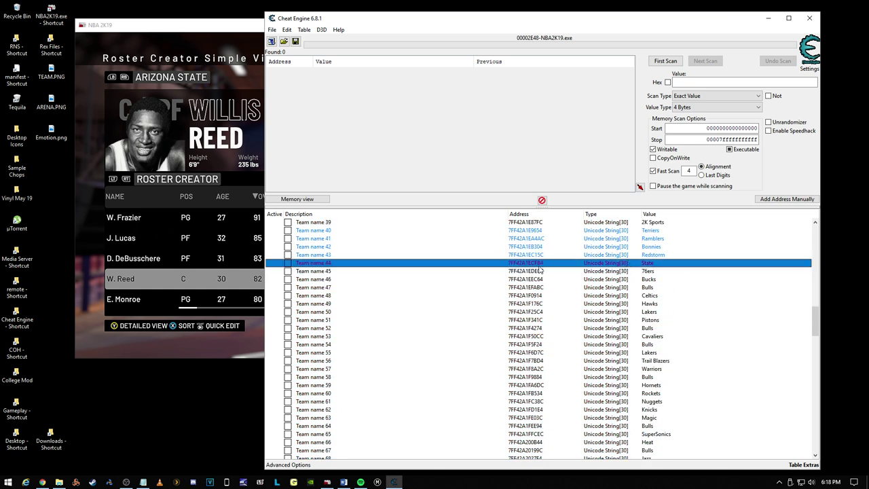
double_click(523, 264)
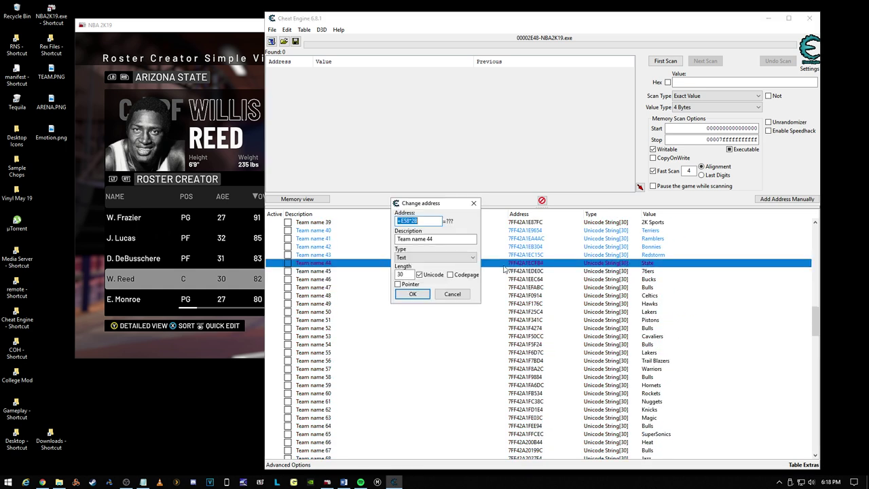
left_click(461, 294)
scroll(476, 305, "up", 5)
scroll(476, 306, "up", 5)
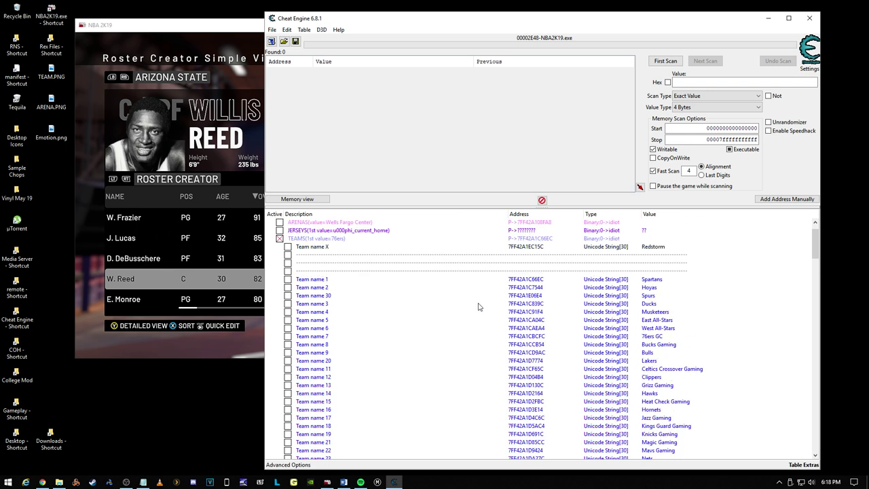
double_click(536, 248)
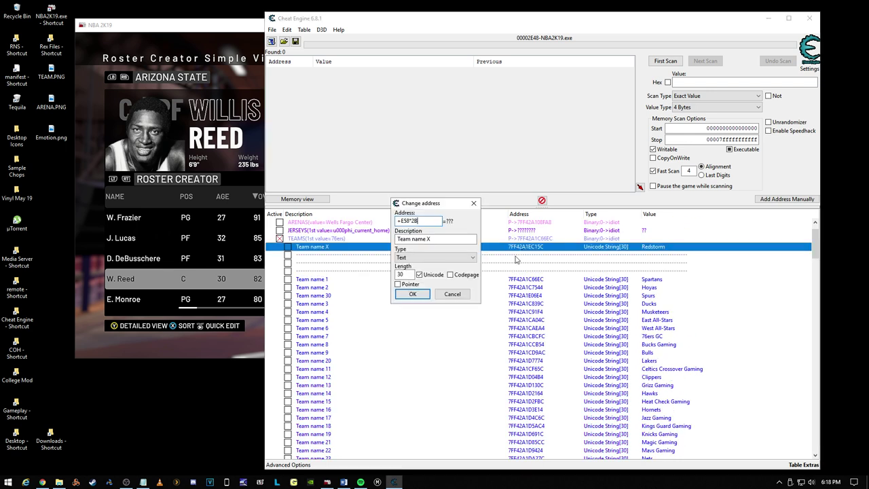
left_click(422, 296)
left_click(287, 248)
Step: Set both the Team Specific Play By Play Sound Id and the Team Specific PA Sound Id to 100 in Arizona State's data
scroll(423, 297, "down", 10)
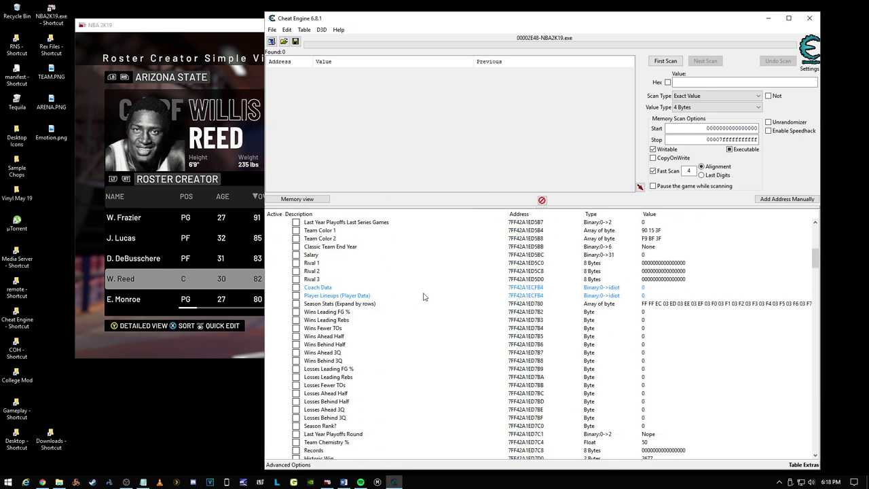
scroll(423, 297, "down", 4)
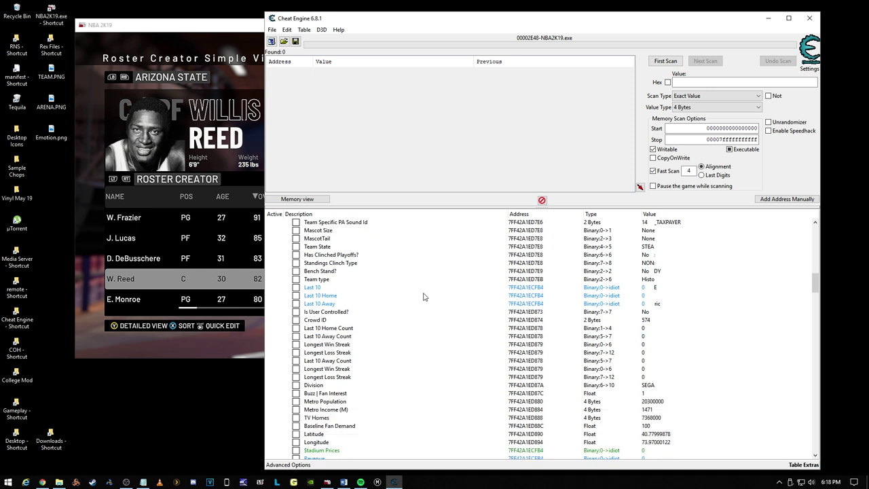
scroll(422, 297, "up", 10)
scroll(422, 297, "down", 2)
scroll(422, 296, "down", 2)
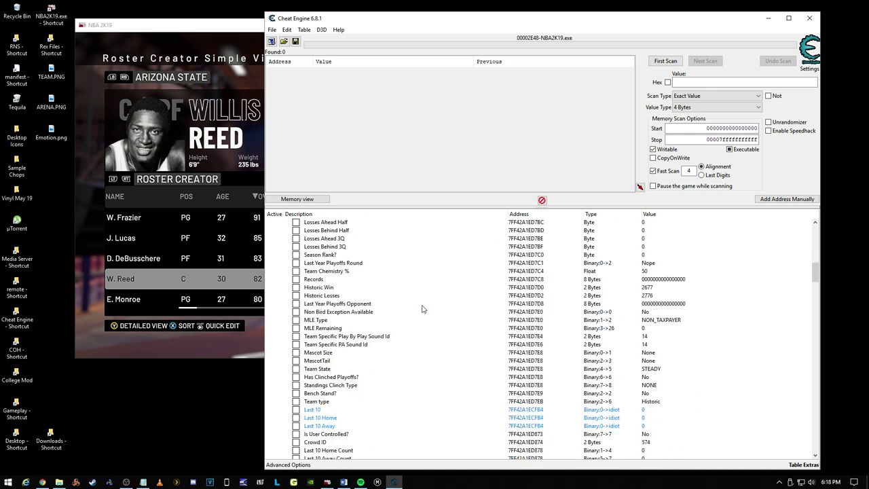
left_click(411, 353)
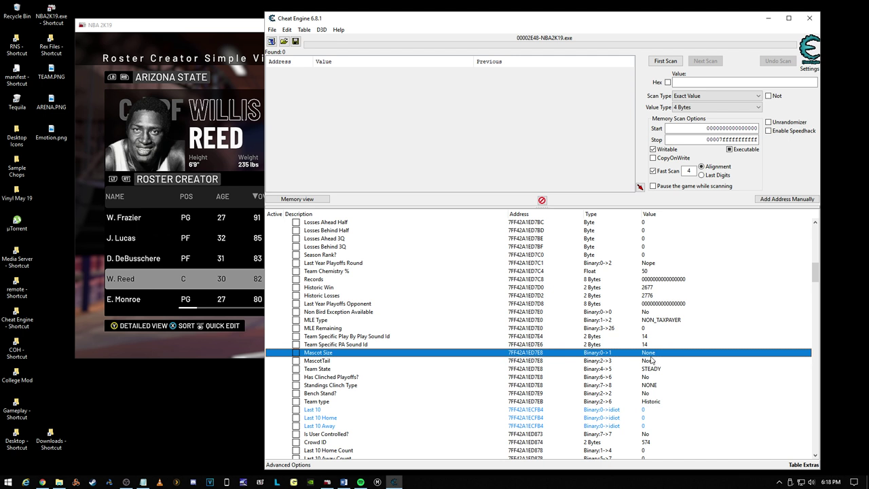
left_click(393, 337)
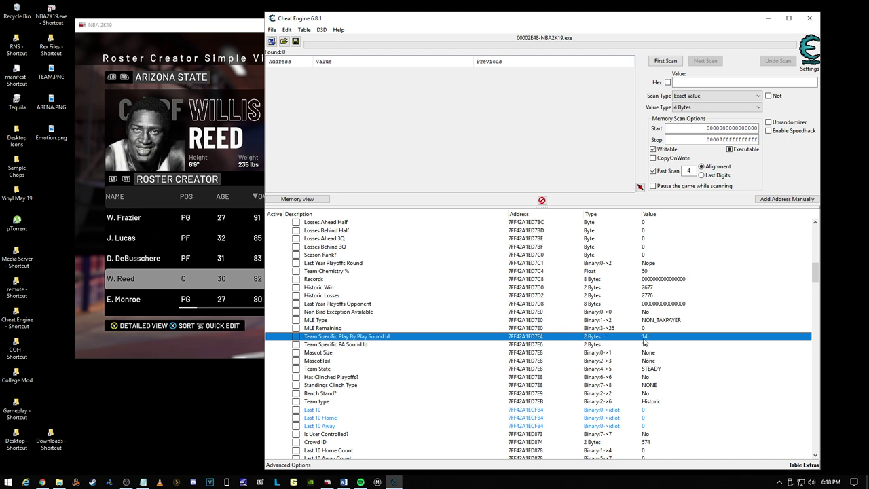
double_click(644, 337)
type("100")
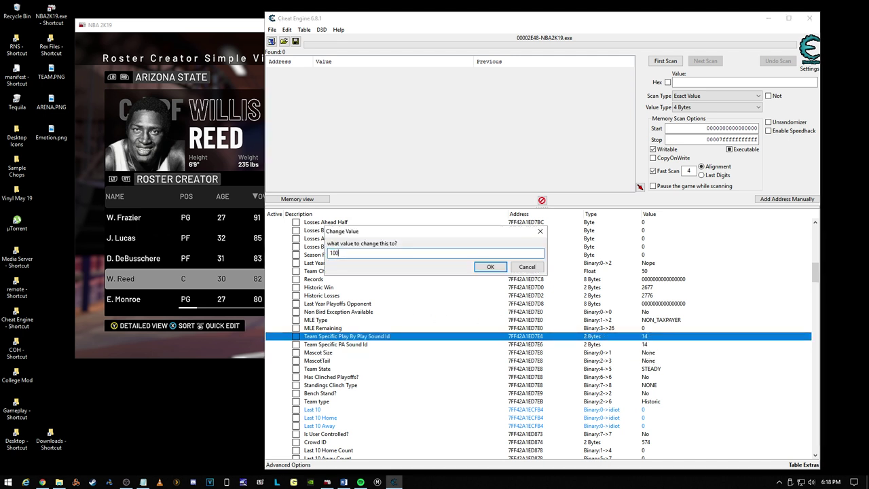
key("Return")
double_click(646, 344)
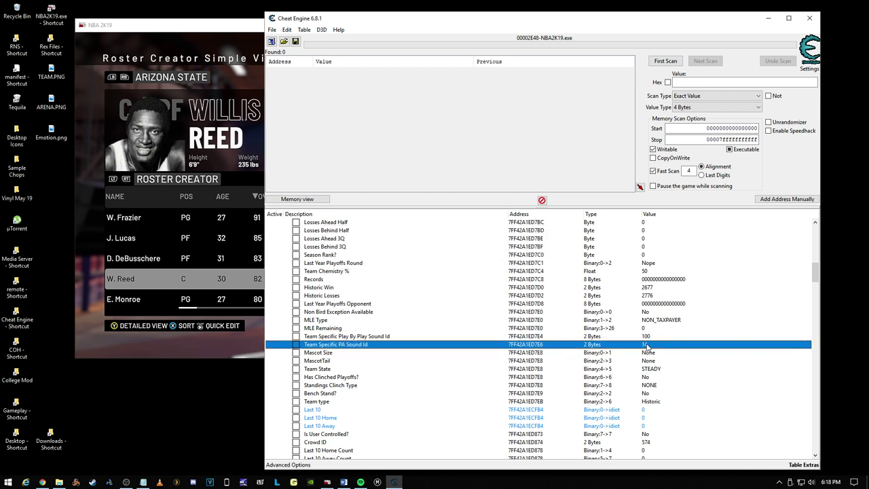
type("100")
key("Return")
Step: Review Arizona State's mascot, Team type, Bench Stand, Standings Clinch Type, Team State and Is User Controlled entries
left_click(345, 353)
left_click(630, 362)
scroll(440, 301, "down", 3)
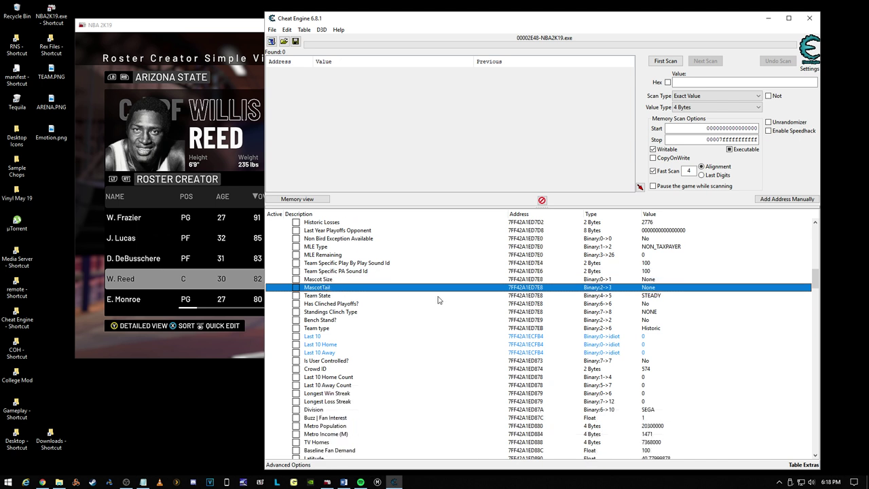
left_click(323, 327)
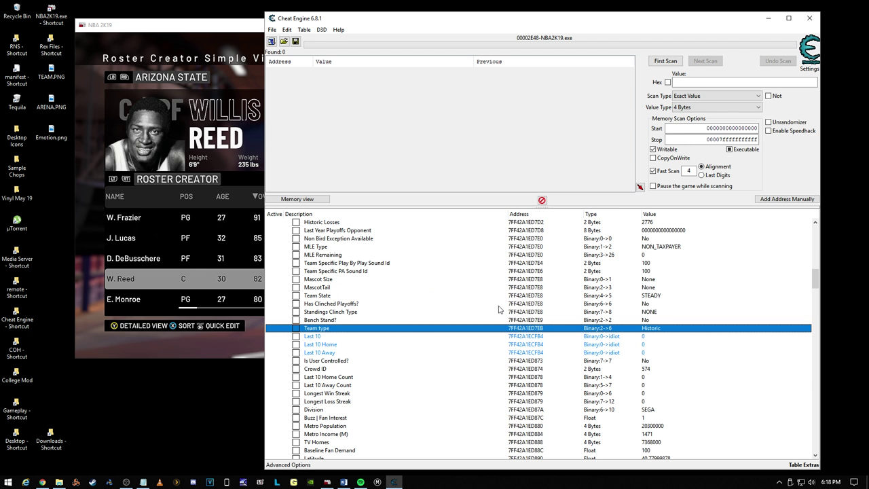
left_click(353, 320)
left_click(381, 312)
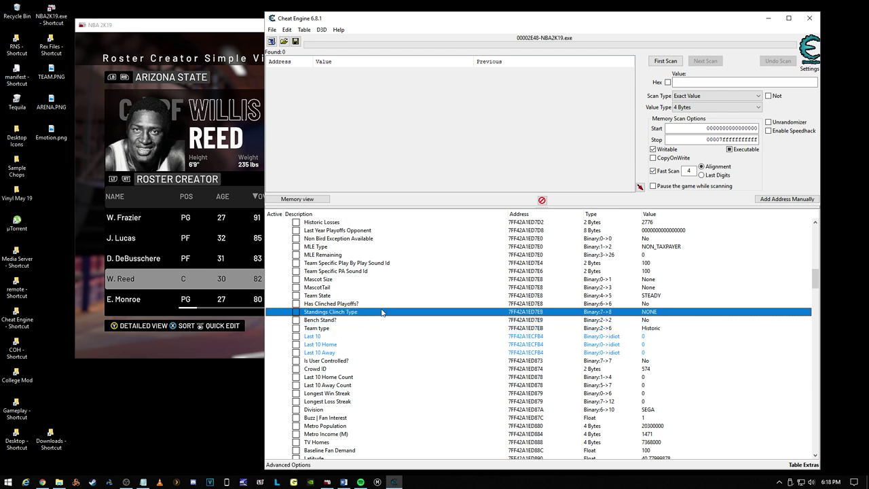
left_click(407, 296)
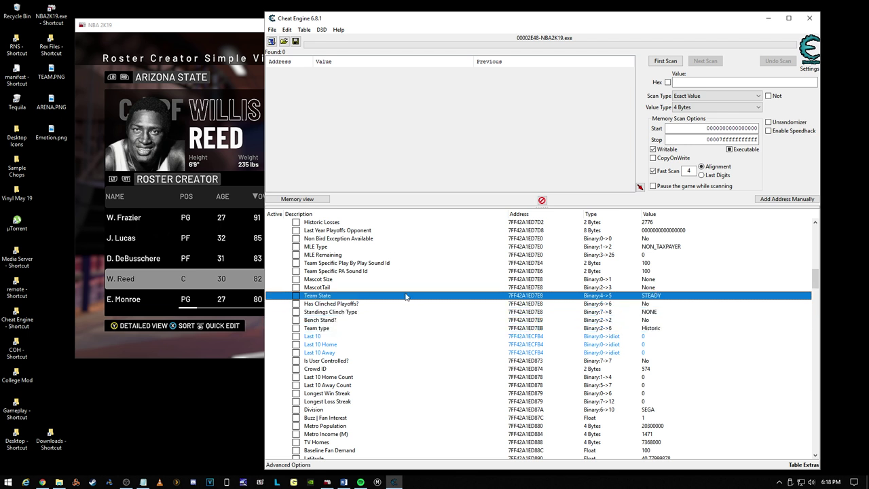
left_click(353, 362)
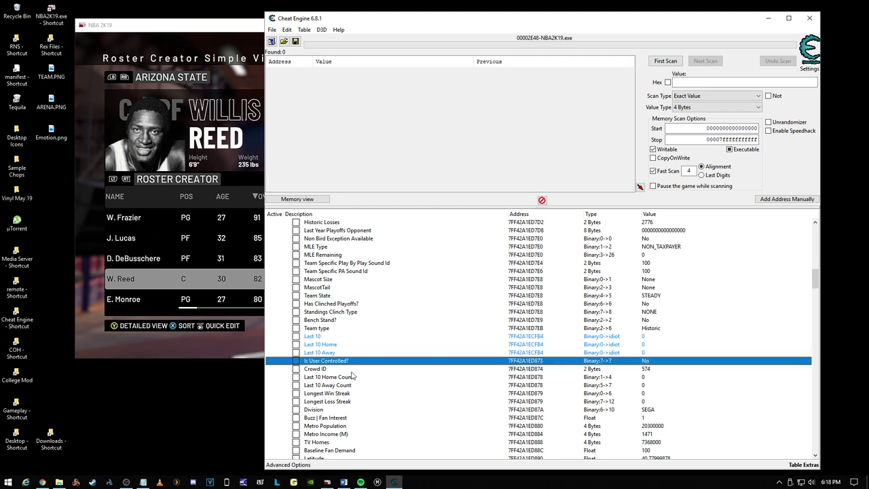
Step: Look up Arizona State's crowd number in the Next Expansion College Hoops 2K19 Word document and set the Crowd ID to 595 in Cheat Engine
left_click(352, 370)
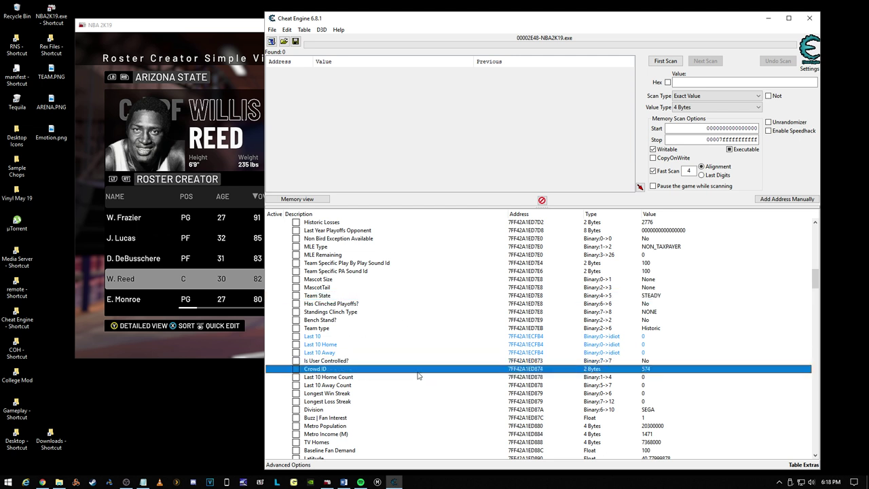
left_click(344, 482)
scroll(460, 284, "up", 10)
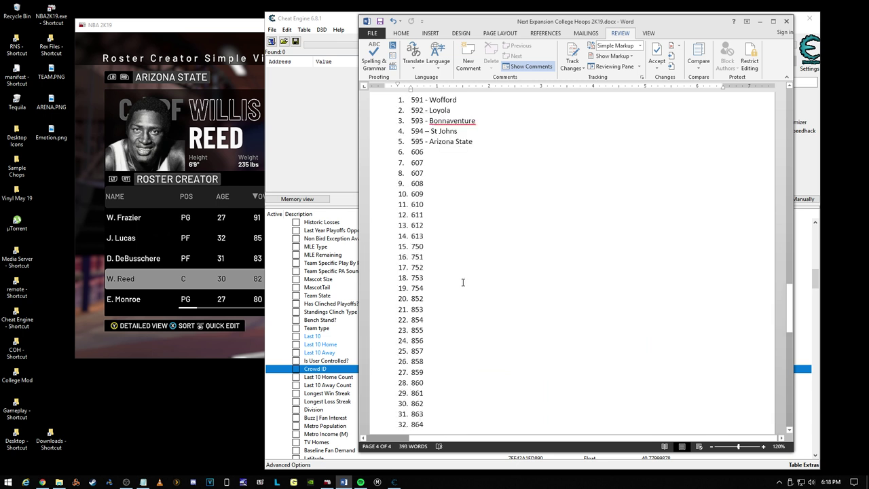
scroll(463, 282, "up", 5)
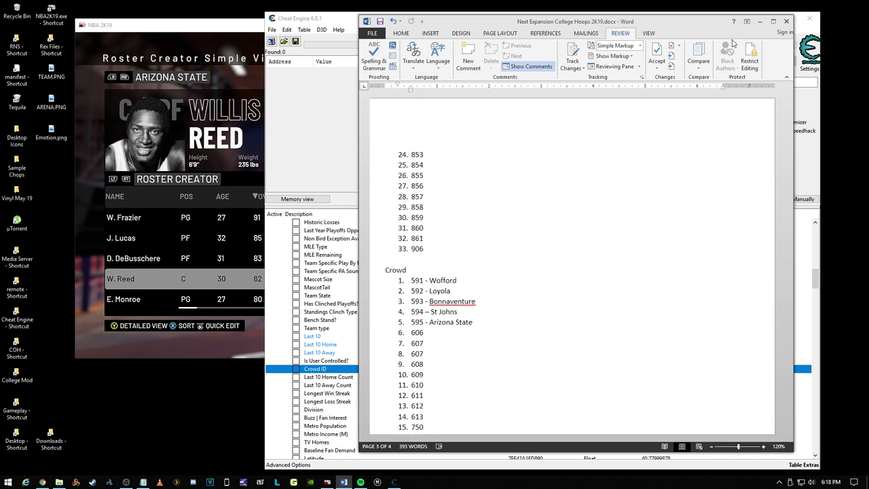
left_click(760, 21)
double_click(645, 368)
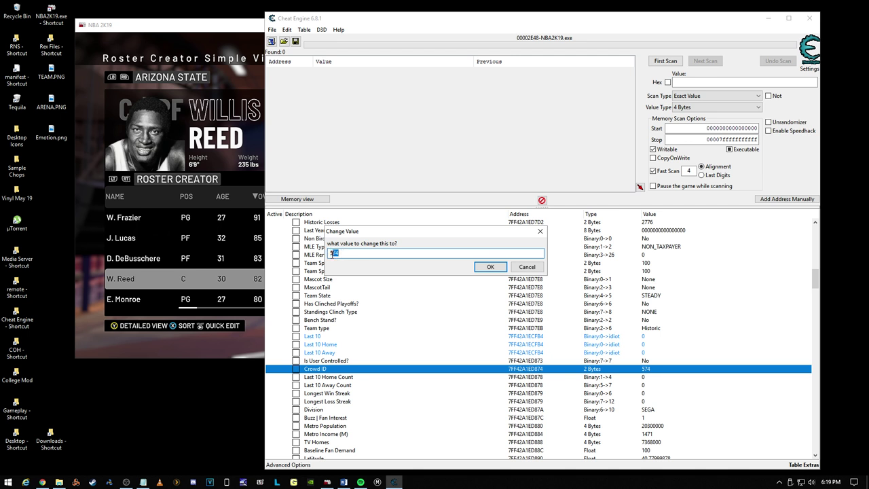
type("595")
left_click(483, 268)
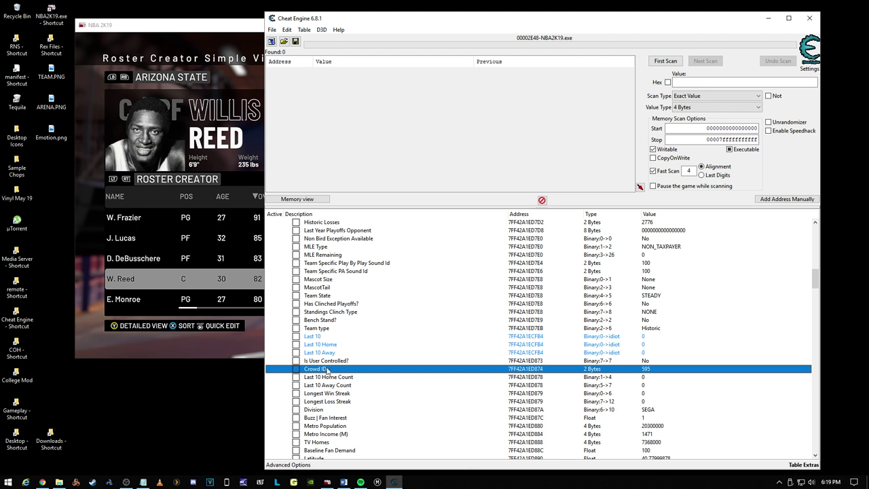
Step: Set User Edited to Yes in Arizona State's team data
scroll(379, 346, "down", 4)
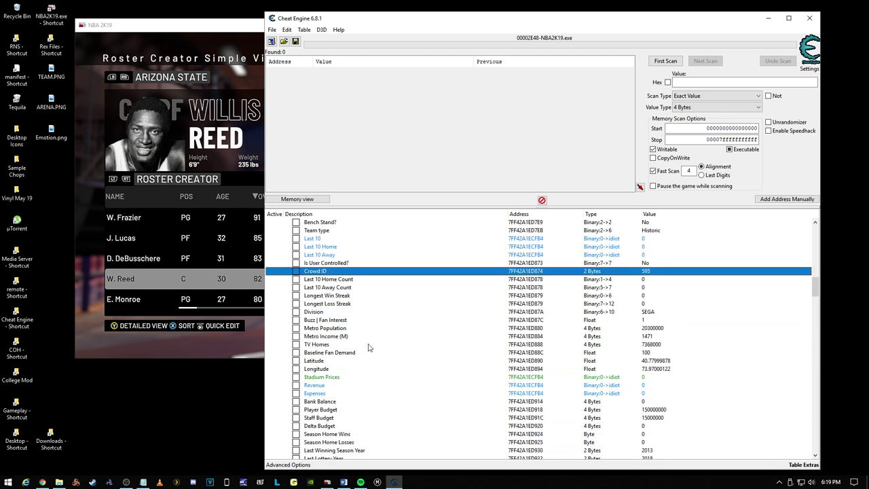
scroll(332, 318, "down", 2)
scroll(331, 318, "down", 2)
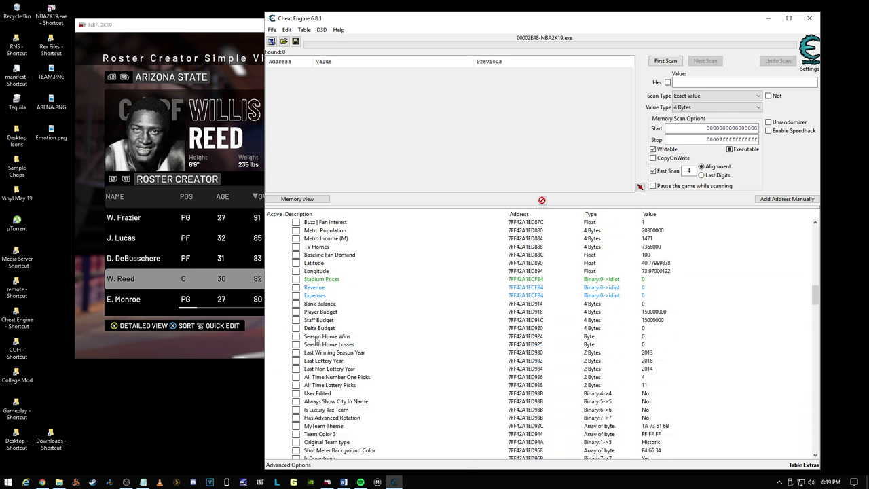
left_click(324, 393)
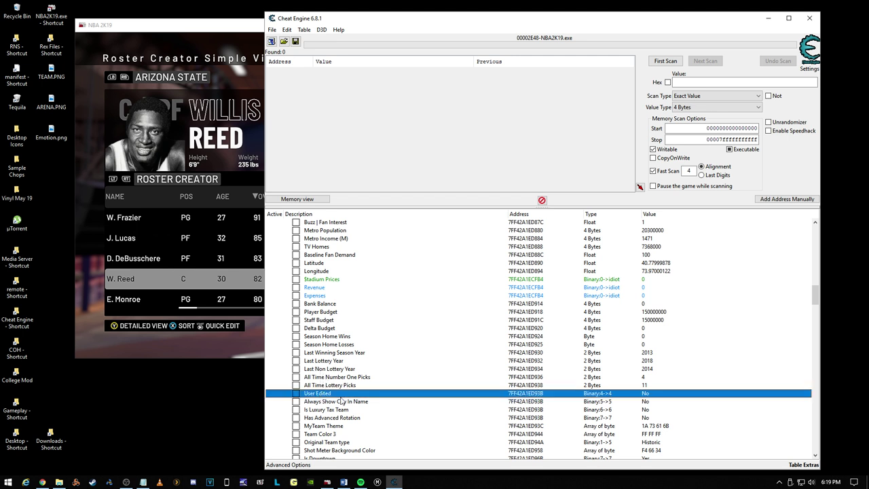
double_click(646, 394)
left_click(403, 253)
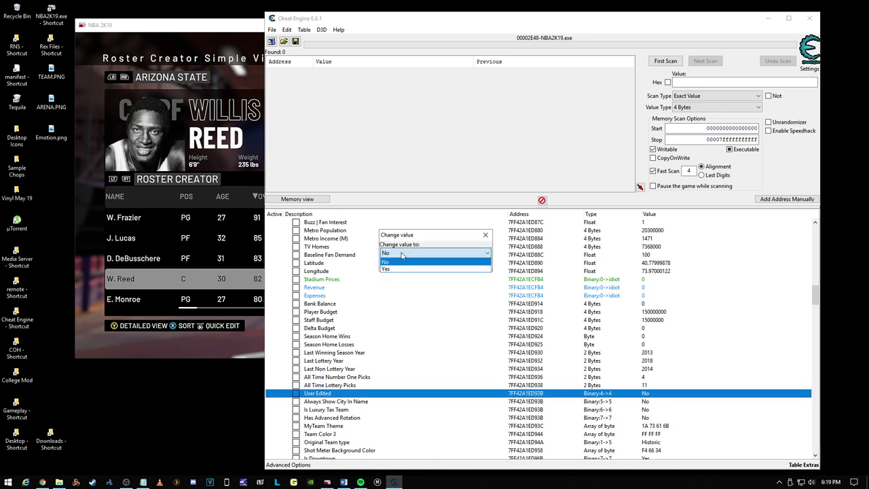
left_click(400, 266)
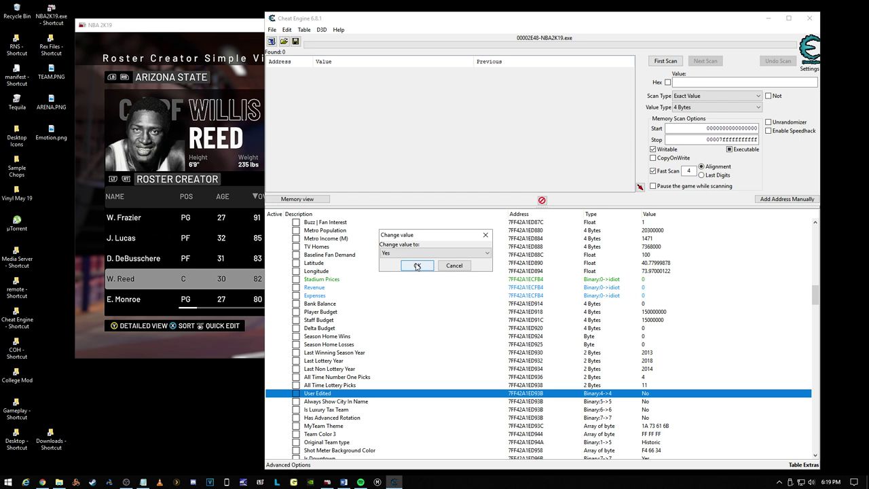
left_click(417, 266)
Step: Copy the maroon code 90153f from the Notepad note and set Arizona State's Team Color 3 to it in Cheat Engine
scroll(410, 296, "down", 4)
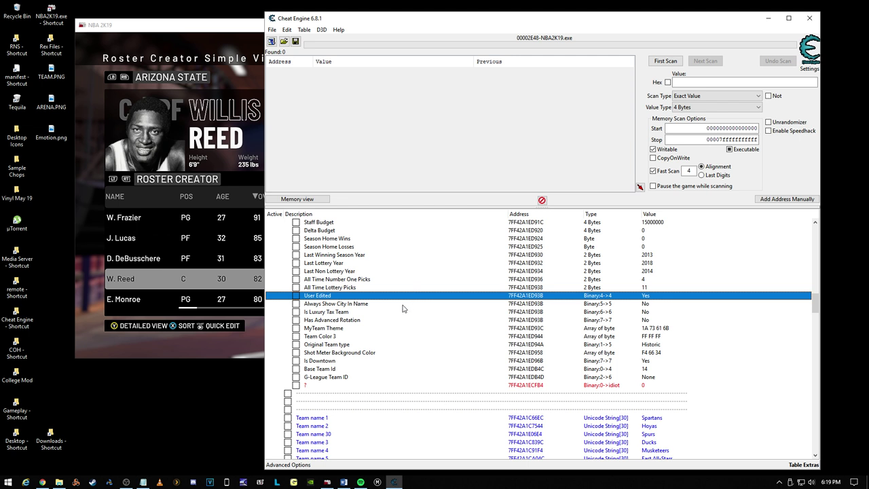
left_click(338, 304)
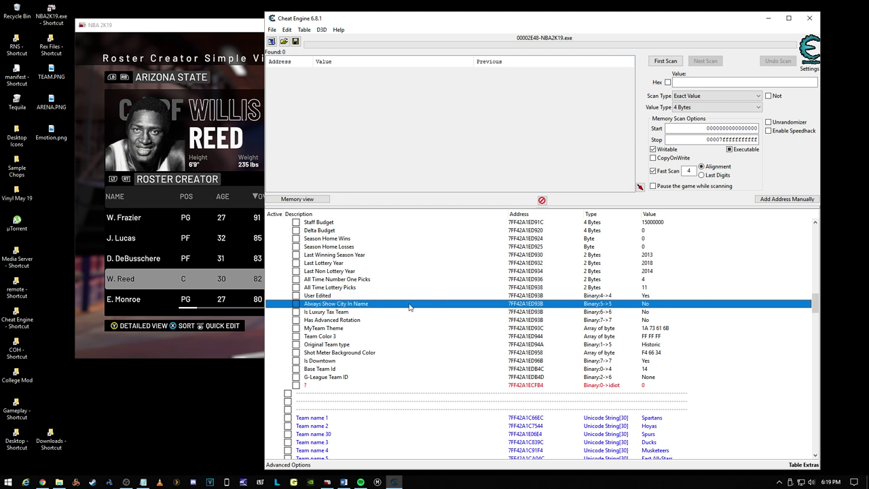
left_click(347, 337)
scroll(526, 307, "up", 1)
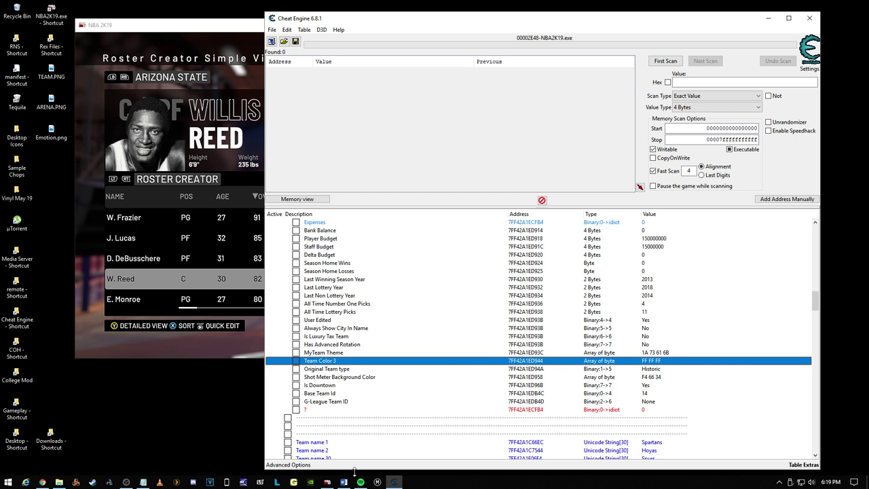
left_click(143, 482)
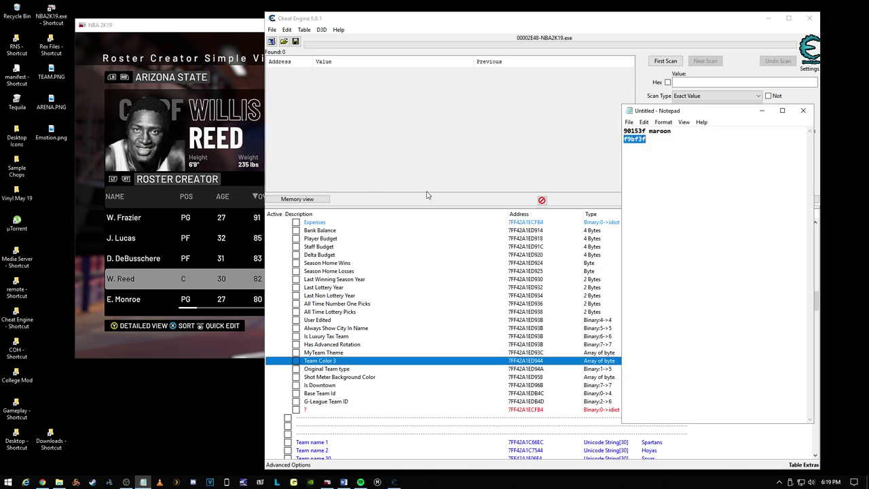
double_click(635, 131)
right_click(628, 126)
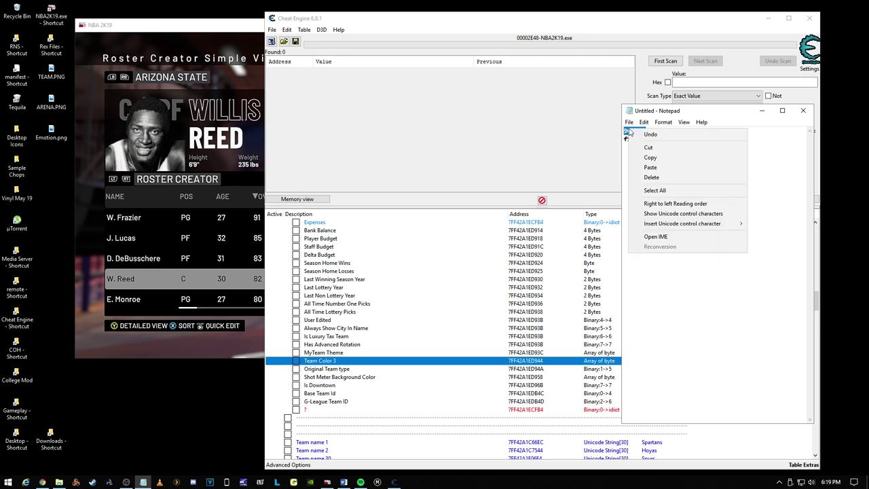
left_click(642, 160)
left_click(543, 173)
double_click(654, 360)
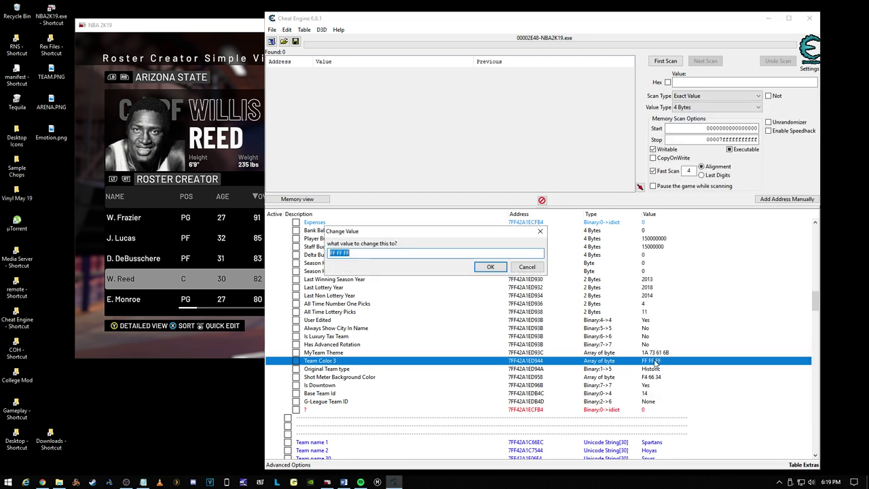
key("ctrl+v")
left_click(490, 266)
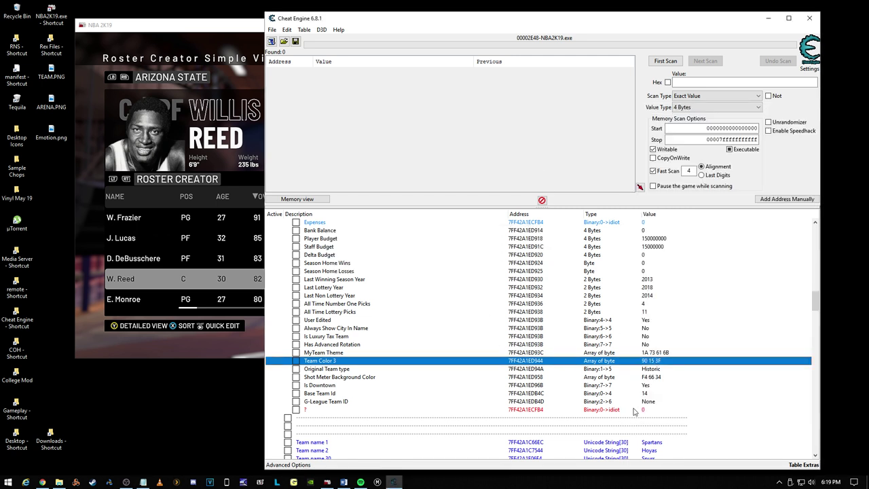
Step: Set the Shot Meter Background Color to the same maroon 90153f, and check the Base Team Id and Is Downtown entries
left_click(648, 376)
double_click(656, 379)
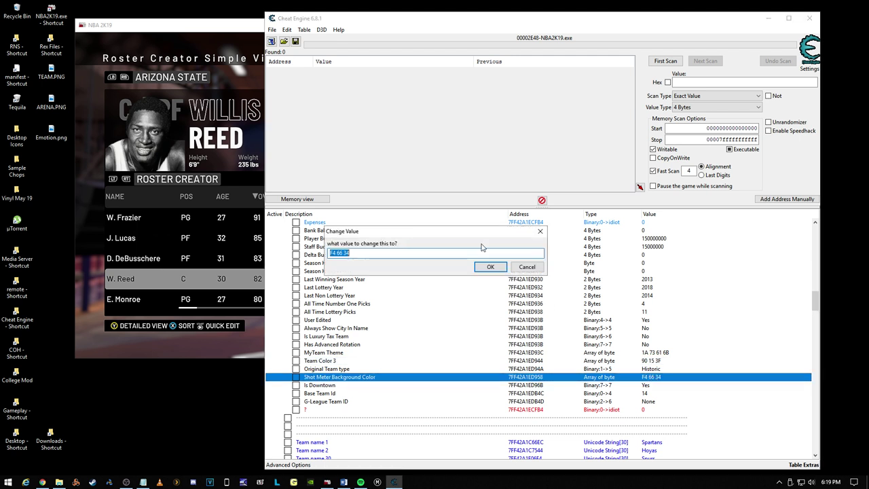
key("ctrl+v")
left_click(496, 268)
left_click(372, 393)
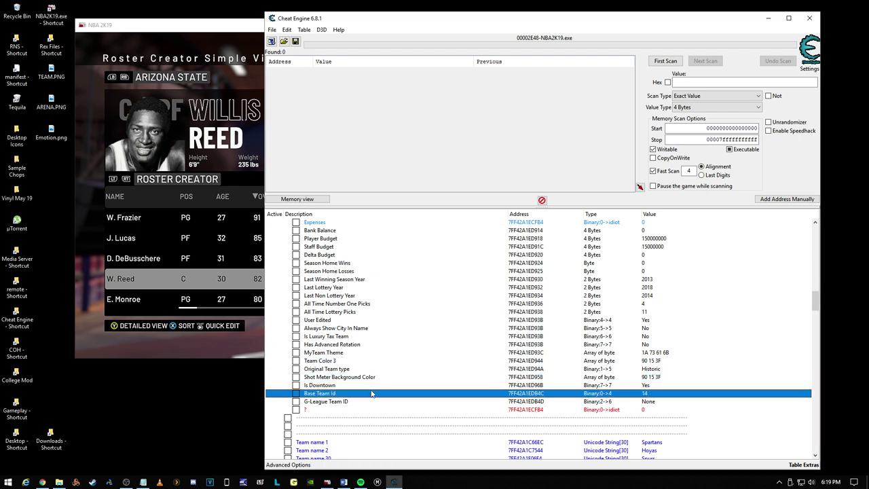
left_click(623, 386)
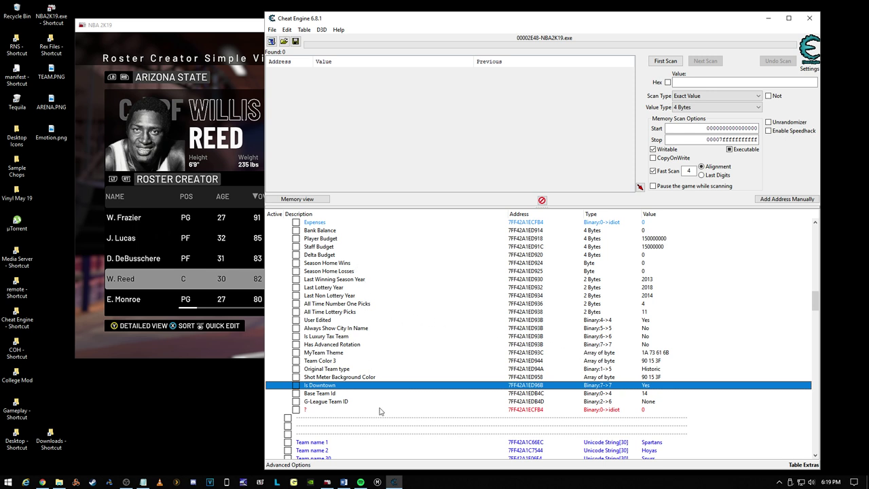
Step: Collapse the Team name X data and the TEAMS group, and expand the ARENAS group
scroll(474, 301, "up", 7)
scroll(474, 301, "up", 10)
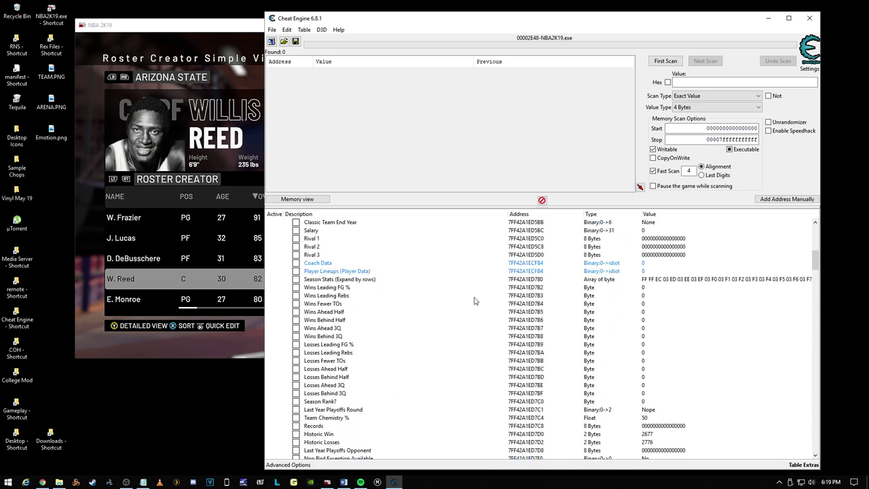
scroll(474, 300, "up", 10)
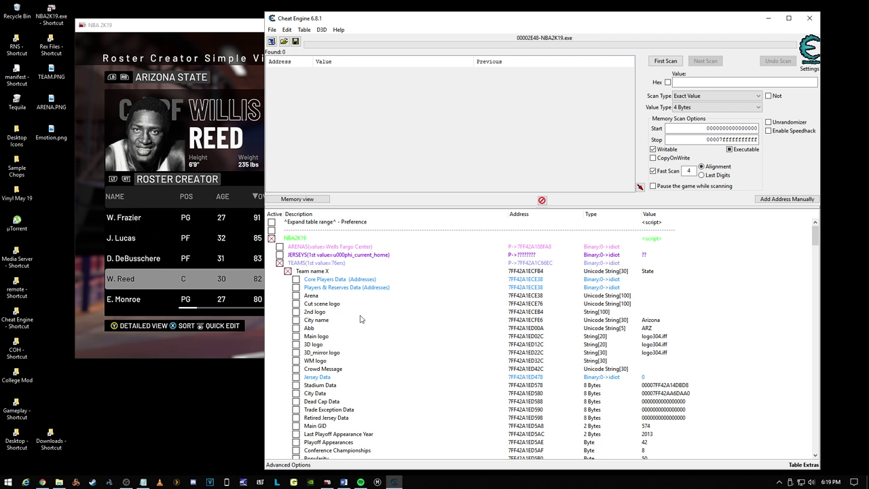
left_click(288, 271)
left_click(279, 264)
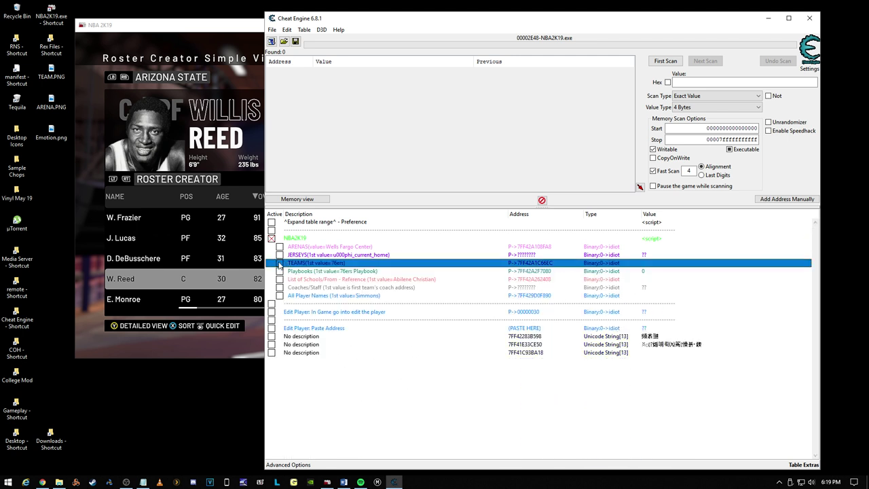
left_click(279, 248)
Step: Find the Shanghai Arena entry in the arena list and check its address offset without changing it
scroll(404, 269, "down", 5)
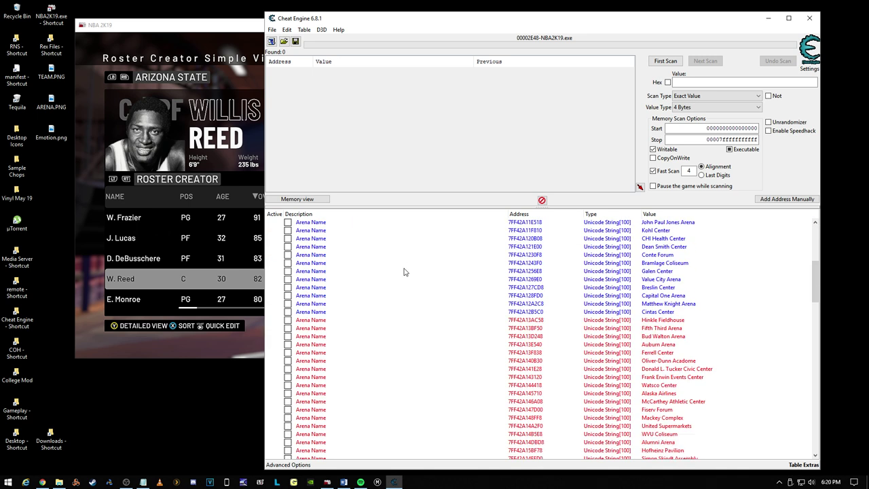
left_click(613, 279)
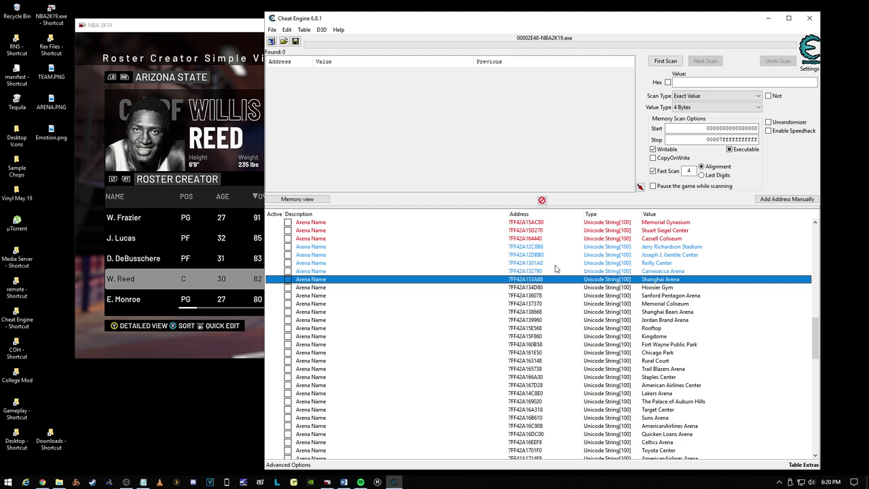
scroll(562, 314, "down", 1)
scroll(584, 309, "up", 3)
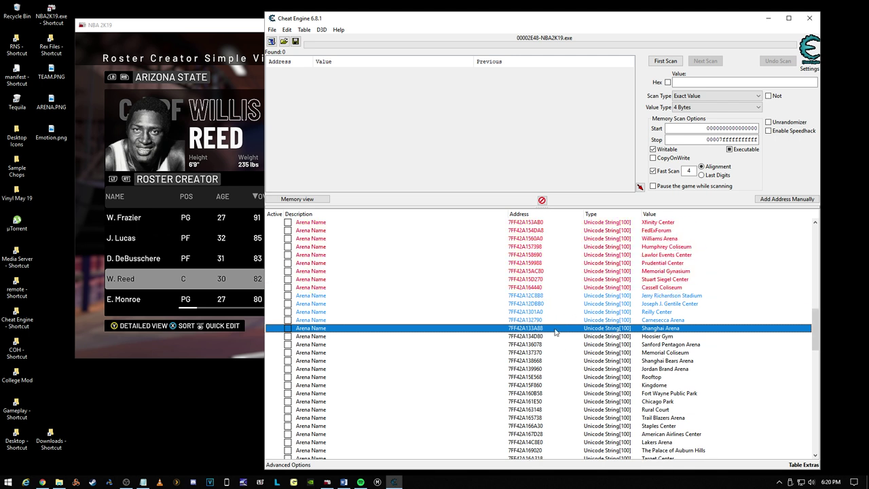
left_click(547, 361)
left_click(544, 328)
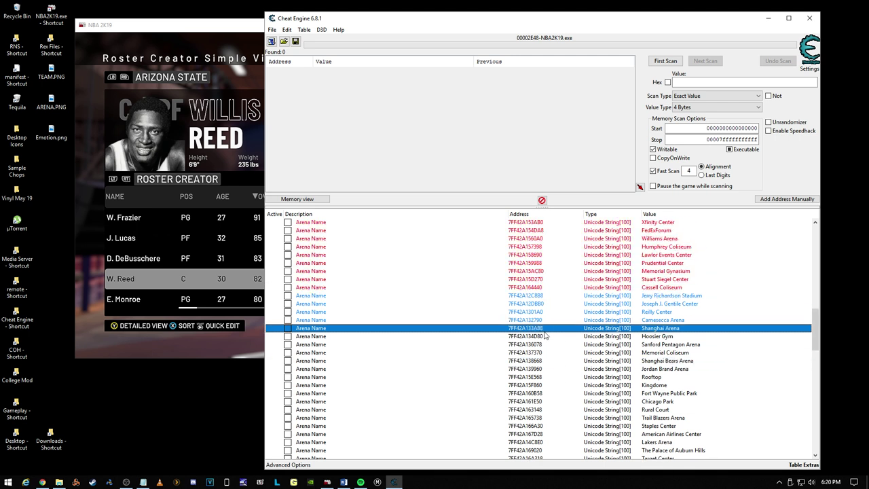
double_click(538, 329)
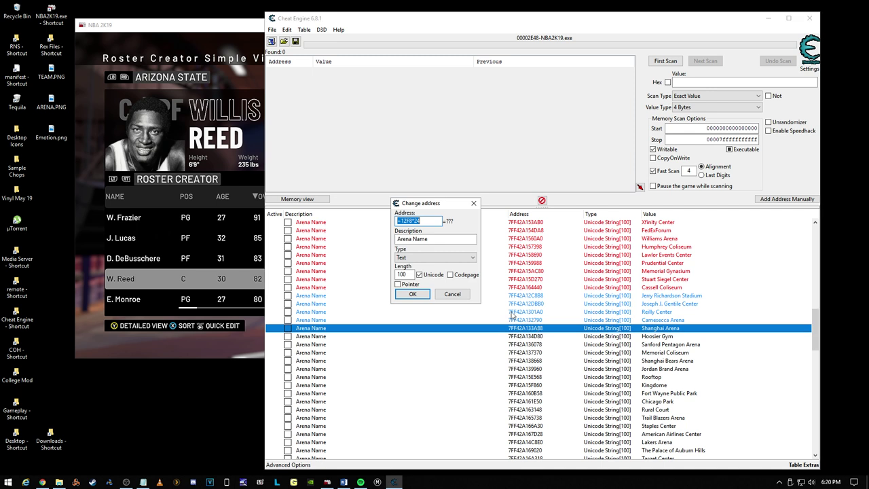
left_click(452, 293)
Step: Point Arena Name X to Shanghai Arena with offset +12F8*24 and expand its data
scroll(480, 302, "up", 20)
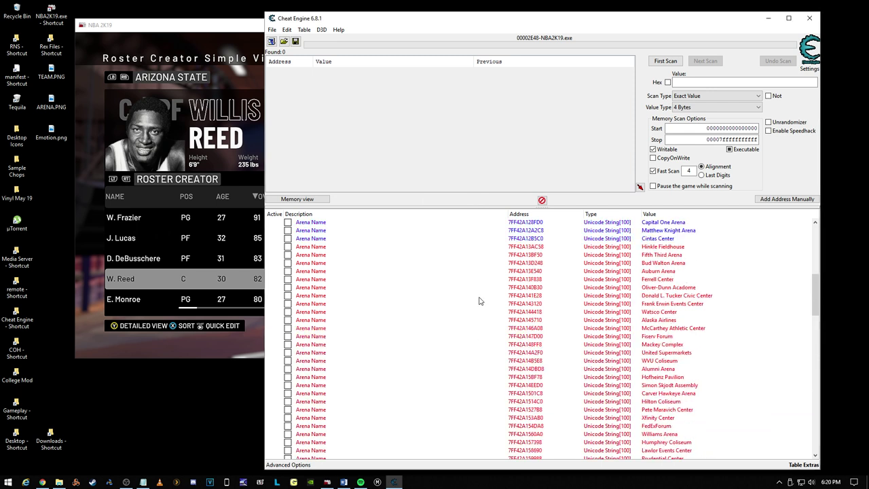
scroll(481, 302, "up", 2)
double_click(524, 254)
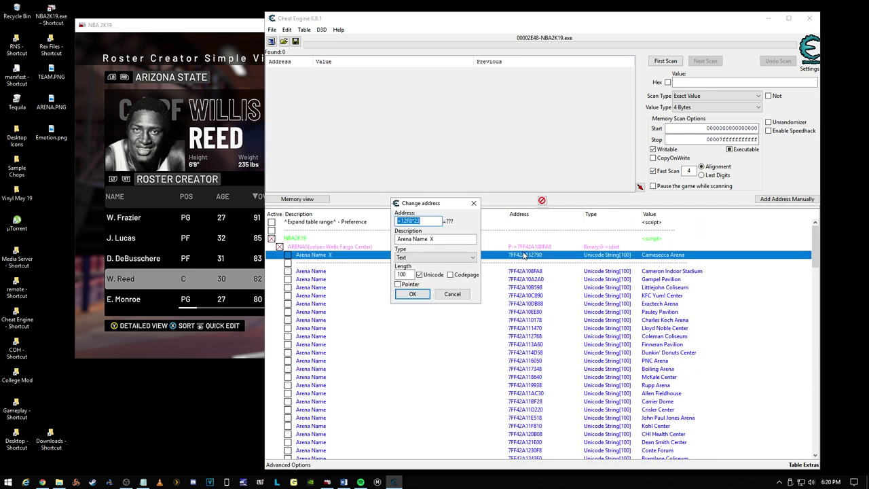
left_click(434, 294)
left_click(288, 254)
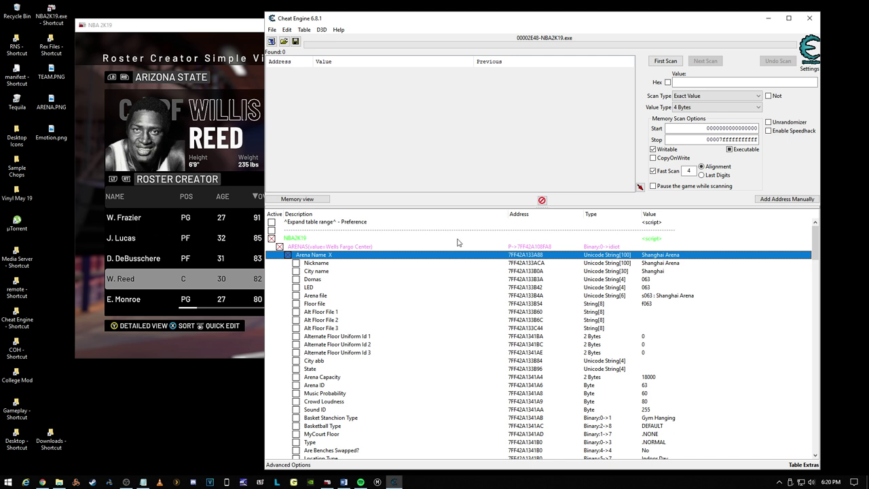
Step: Search Google in Chrome for "arizona state arena ncaa basketball" and read the Wells Fargo Arena page on thesundevils.com
left_click(42, 482)
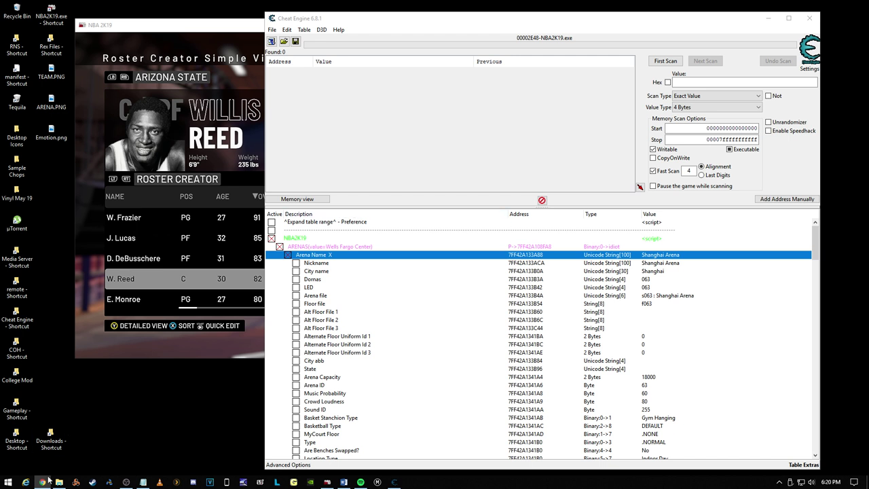
right_click(42, 482)
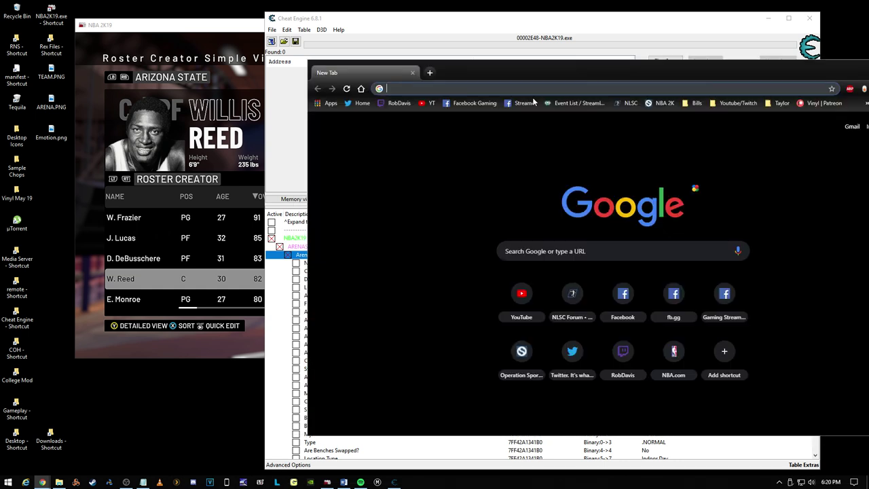
type("arizona ")
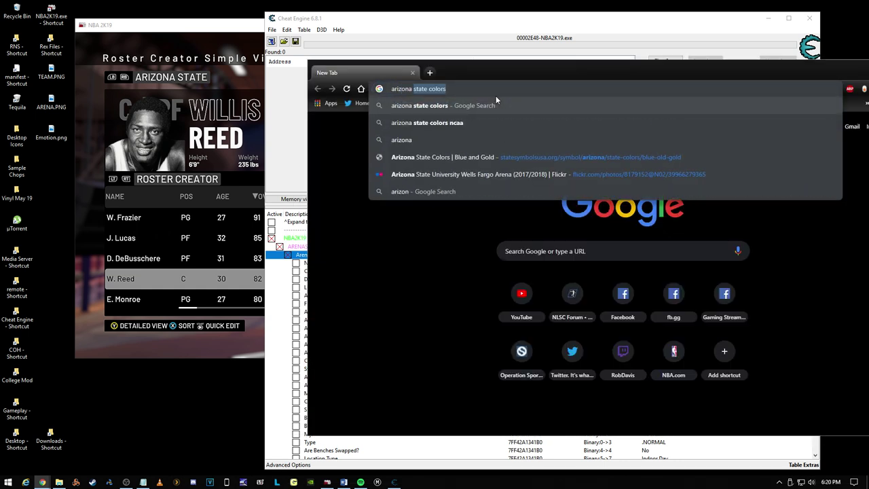
type("state arena ")
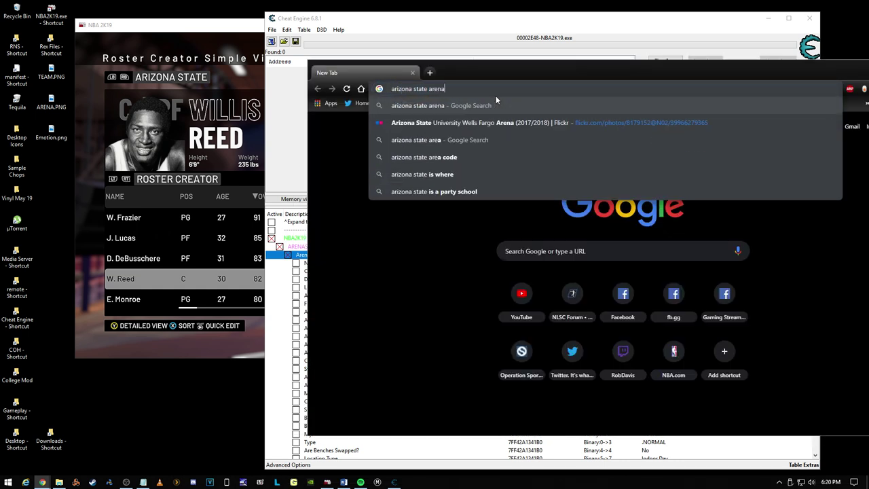
type("ncaa n")
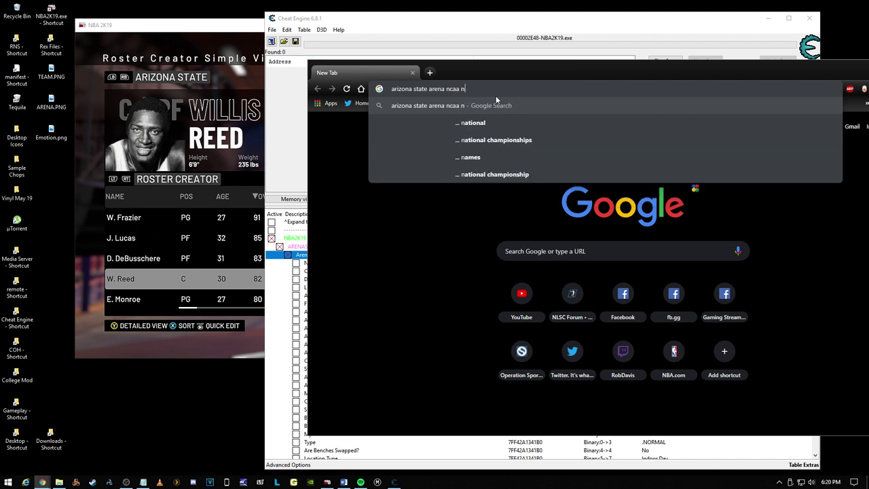
key("BackSpace")
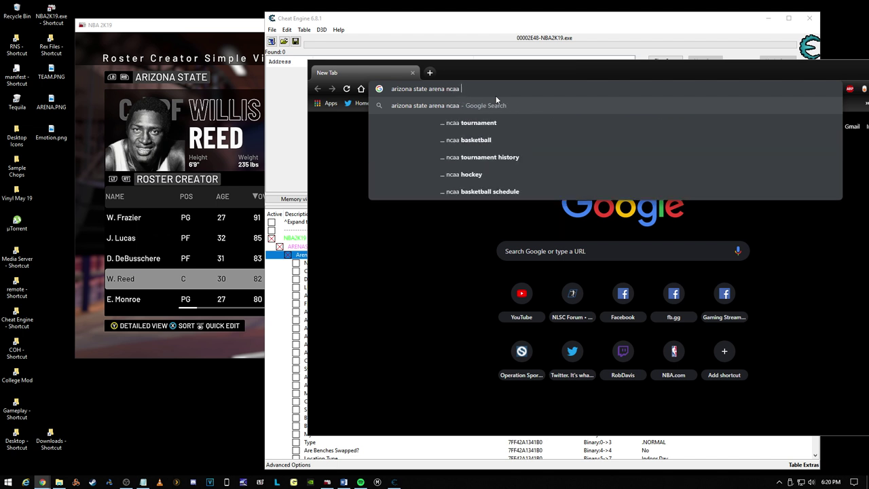
key("Down")
key("Return")
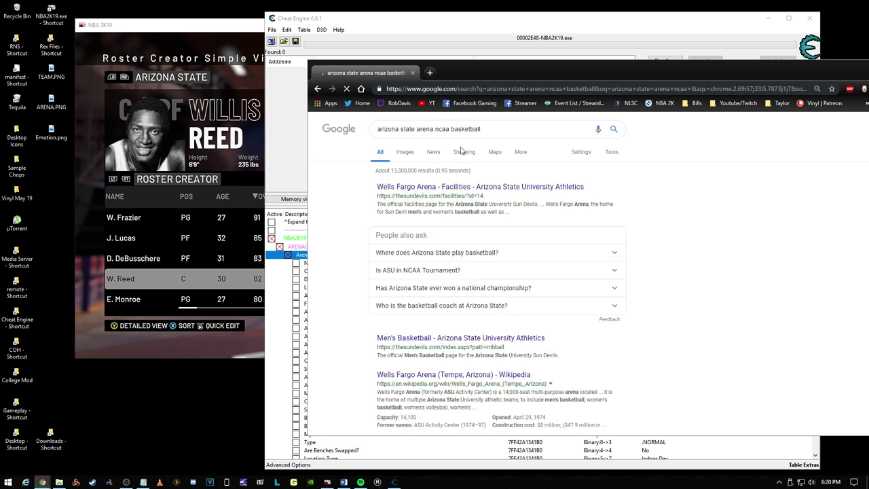
left_click(459, 188)
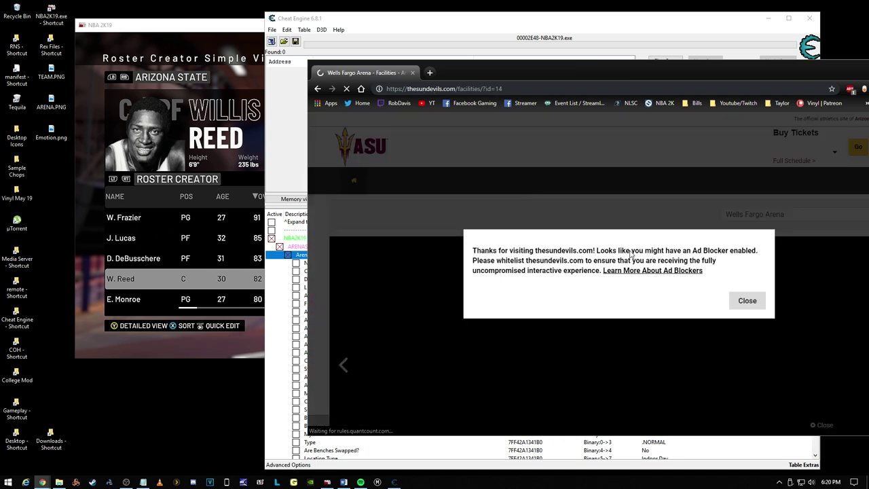
scroll(558, 161, "down", 4)
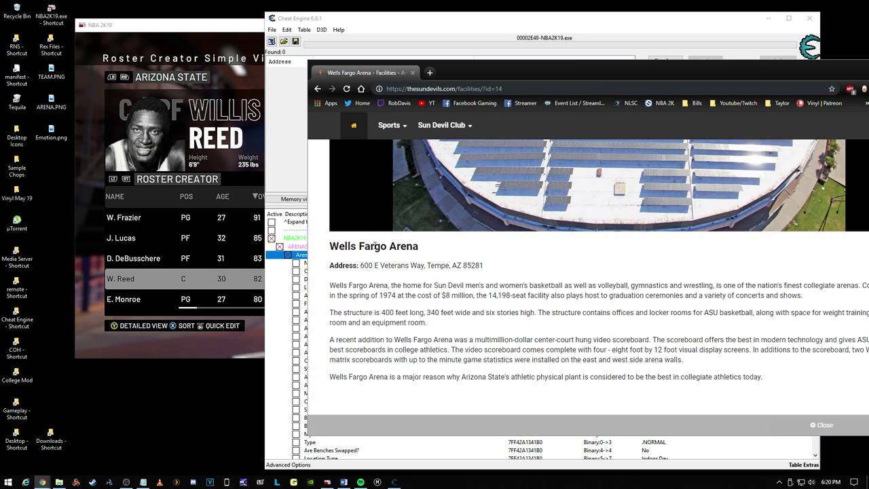
Step: Copy the heading "Wells Fargo Arena" from the arena's facility page
scroll(381, 237, "down", 5)
scroll(380, 235, "up", 4)
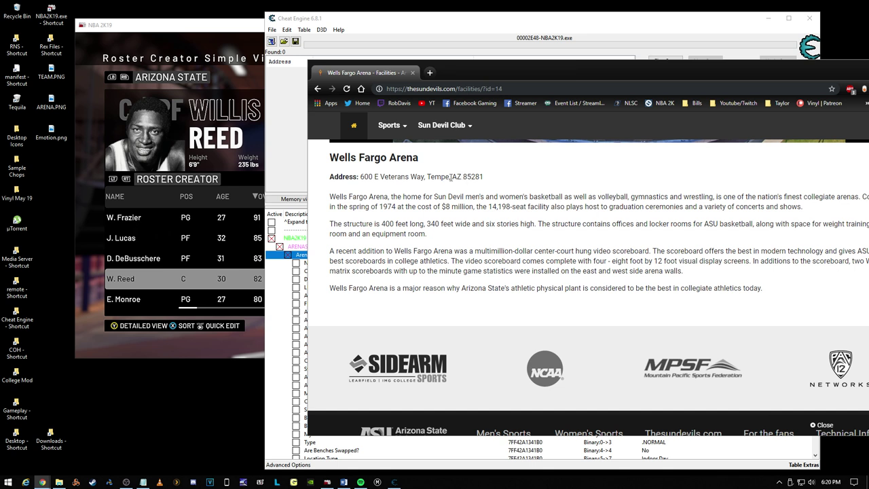
left_click_drag(508, 70, 735, 63)
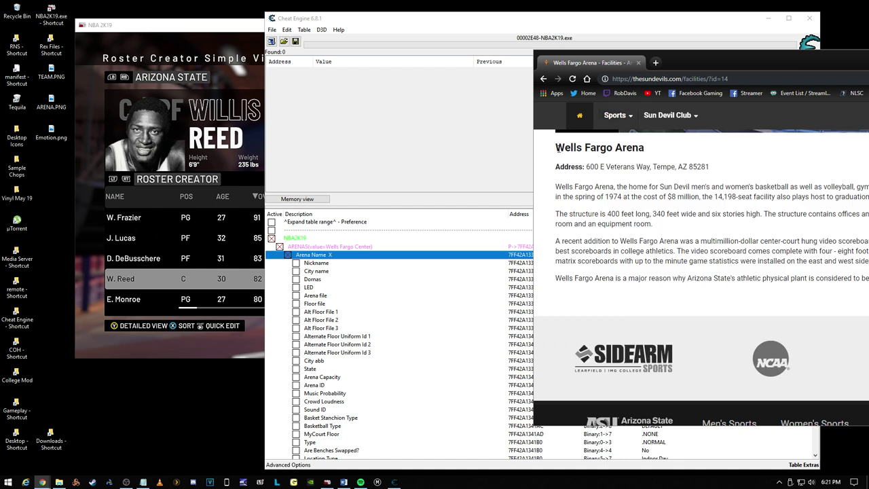
left_click_drag(556, 149, 646, 152)
right_click(633, 148)
left_click(646, 156)
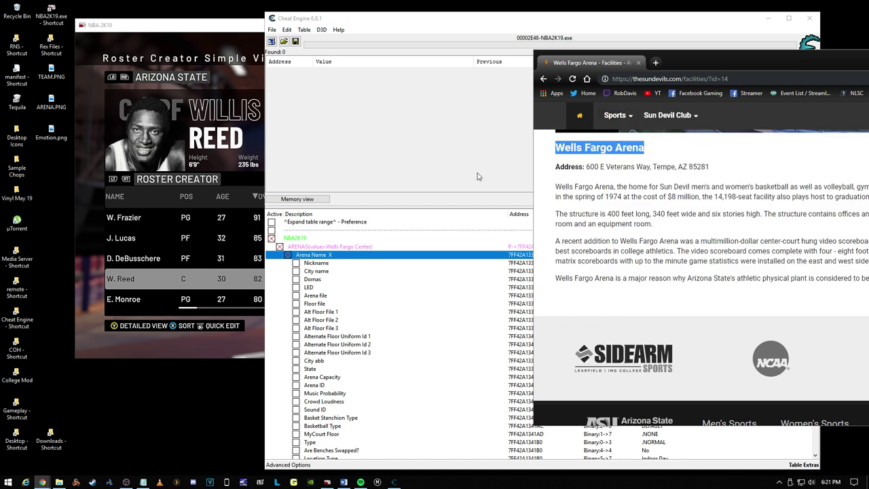
Step: In Cheat Engine, set both the Arena Name X and Nickname values to "Wells Fargo Arena"
left_click_drag(477, 19, 251, 27)
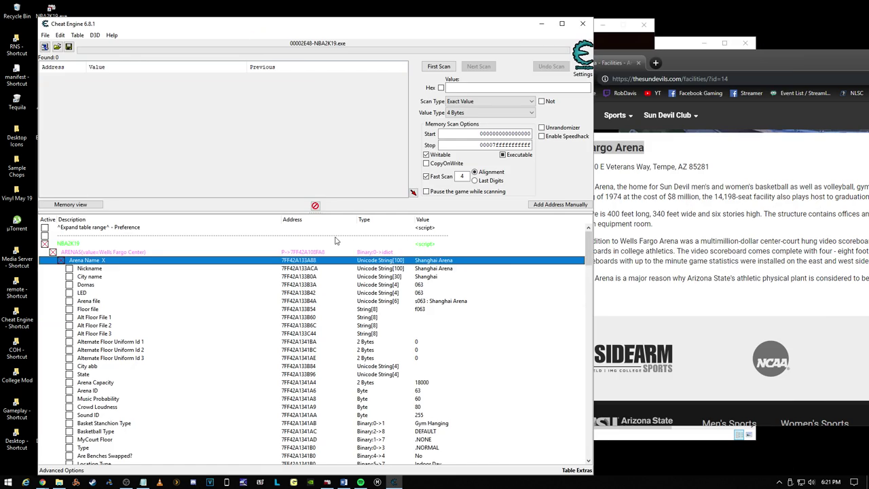
double_click(430, 264)
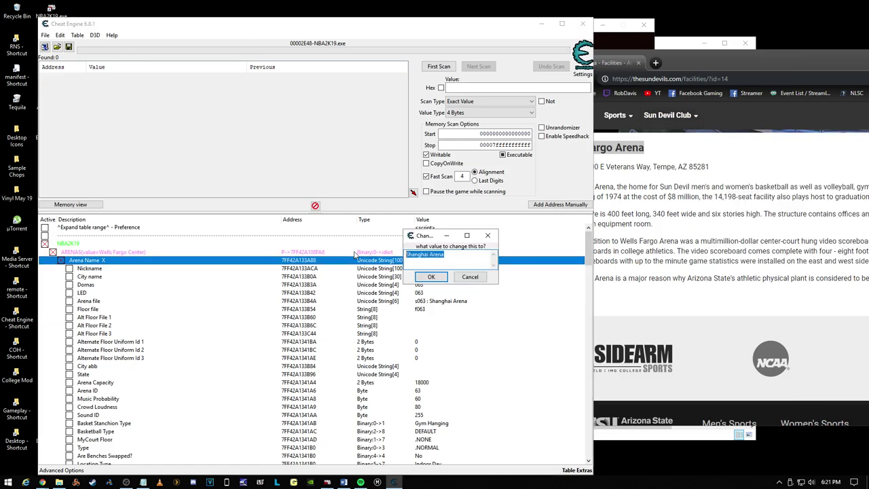
left_click(430, 276)
double_click(435, 269)
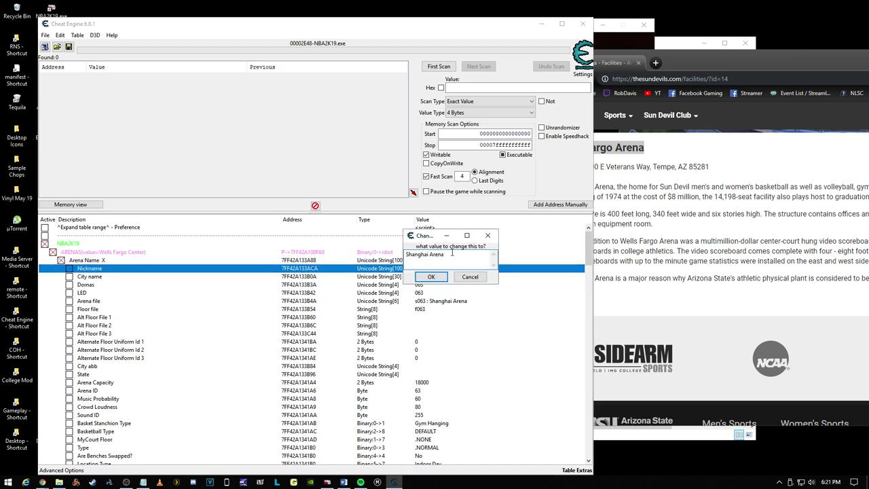
key("ctrl+a")
key("ctrl+v")
left_click(430, 277)
Step: Copy the city from the arena page's address and set the arena's City name to "Tempe"
left_click(425, 279)
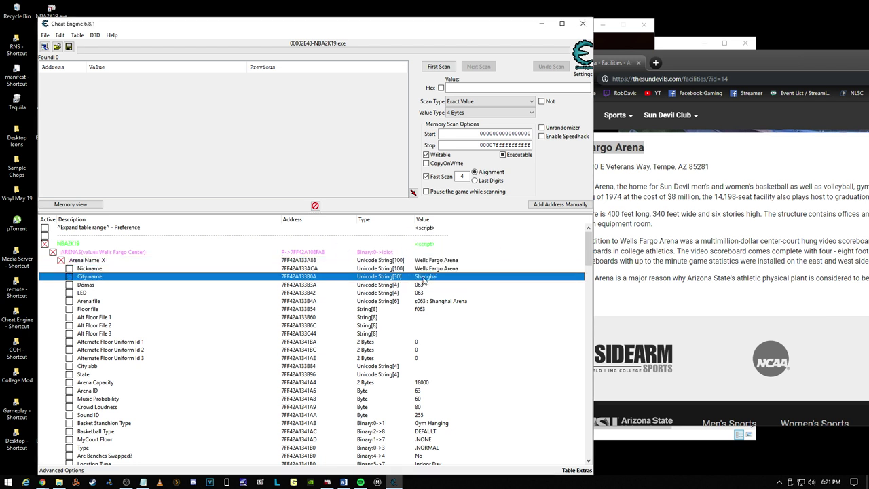
left_click(620, 165)
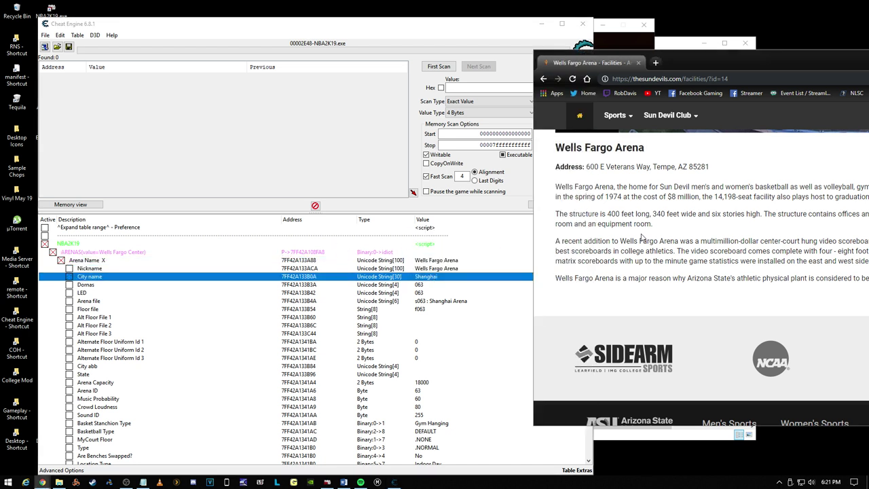
left_click_drag(653, 166, 676, 164)
right_click(674, 168)
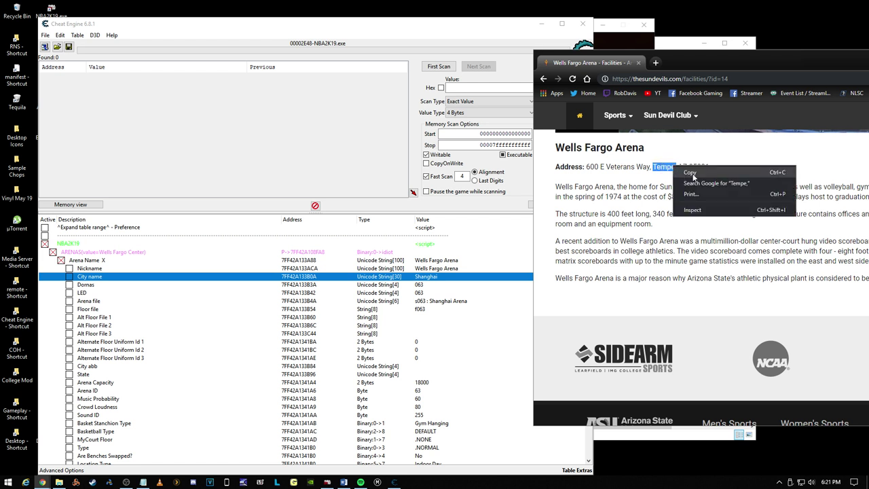
left_click(684, 175)
double_click(425, 278)
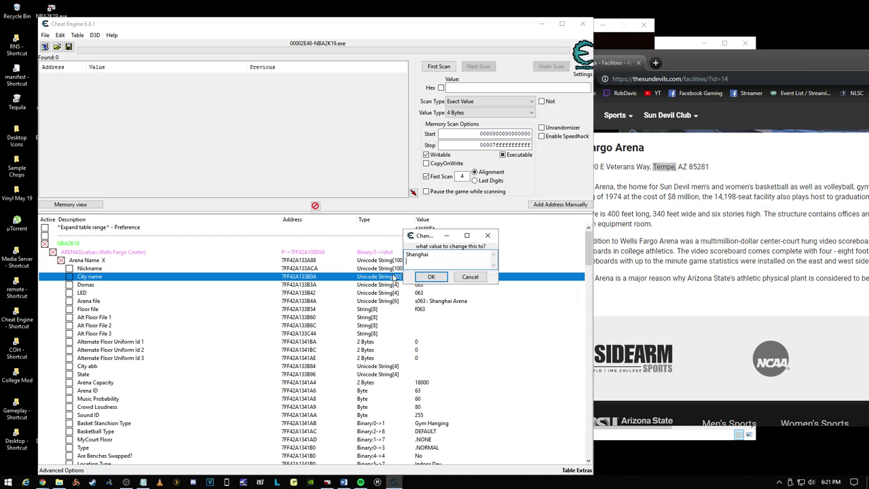
double_click(466, 259)
key("ctrl+v")
left_click(430, 276)
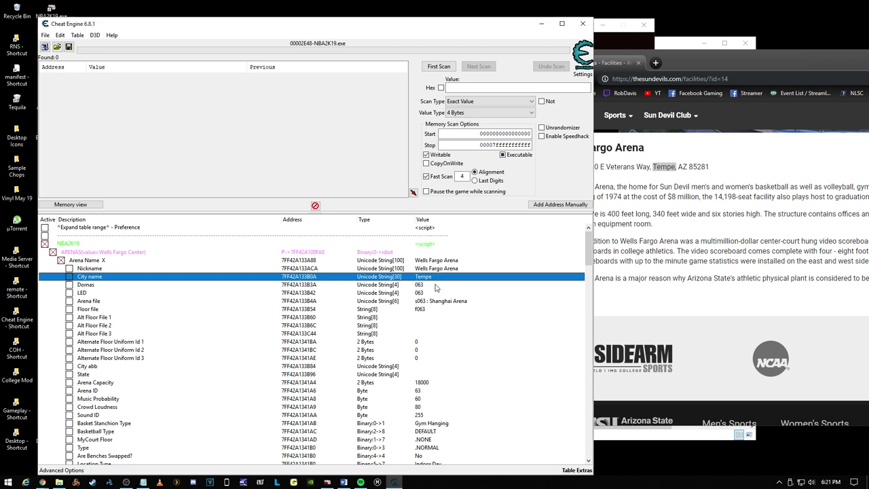
left_click(420, 285)
double_click(420, 285)
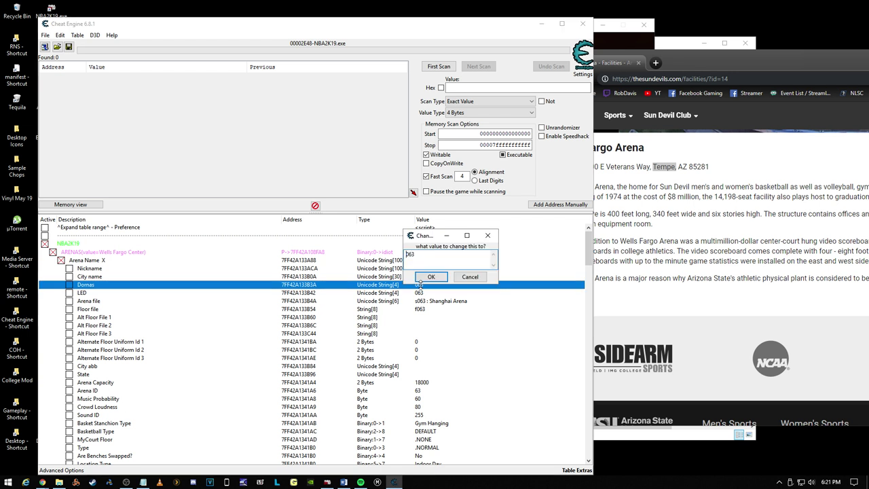
left_click(469, 277)
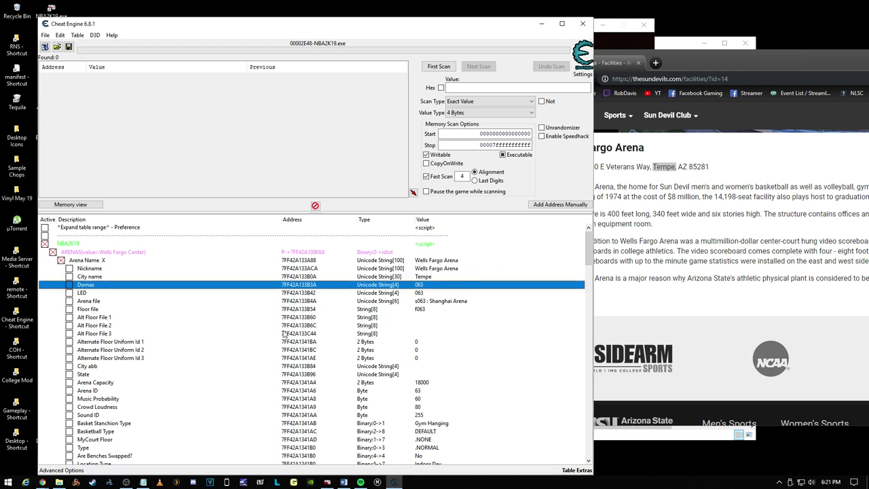
Step: Set the arena's LED value to 000
double_click(421, 294)
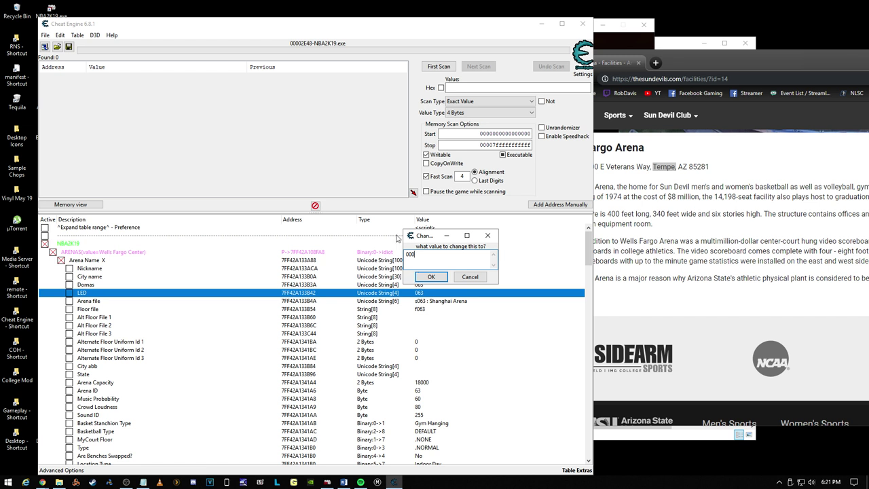
left_click(428, 278)
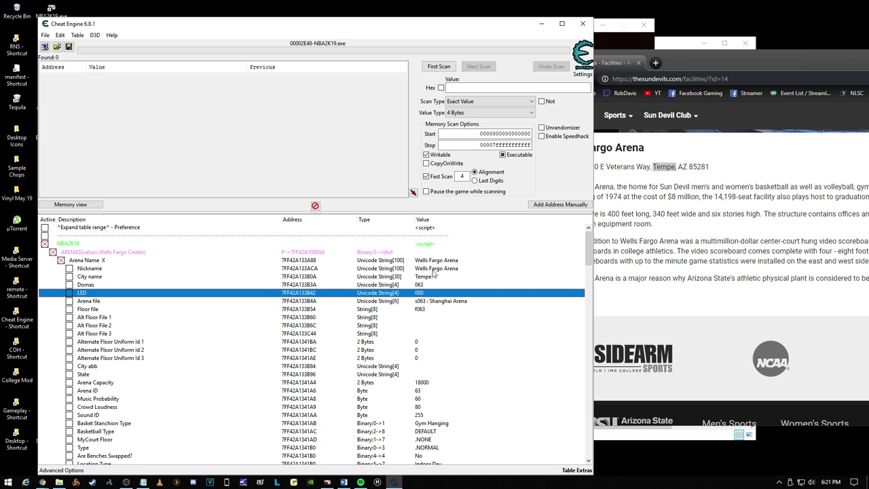
left_click(421, 285)
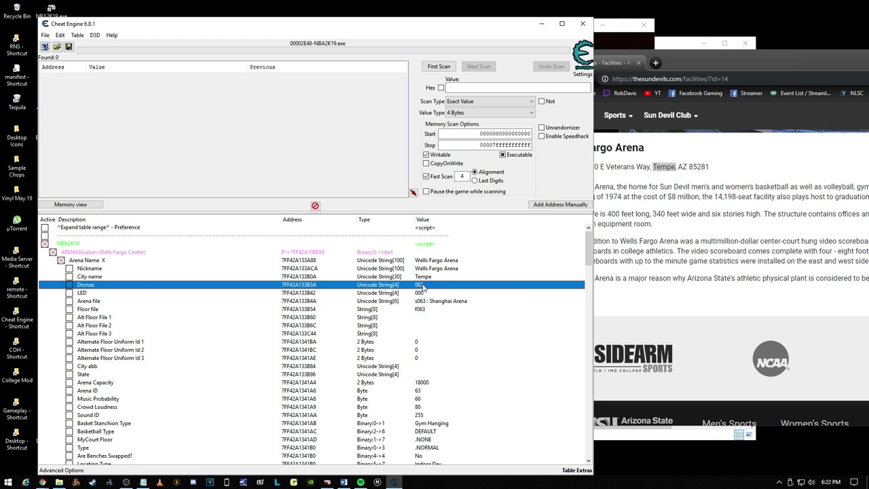
Step: Collapse the Arena Name X data and check the address offset of the Carnesecca Arena entry without changing it
left_click(61, 260)
scroll(292, 296, "down", 5)
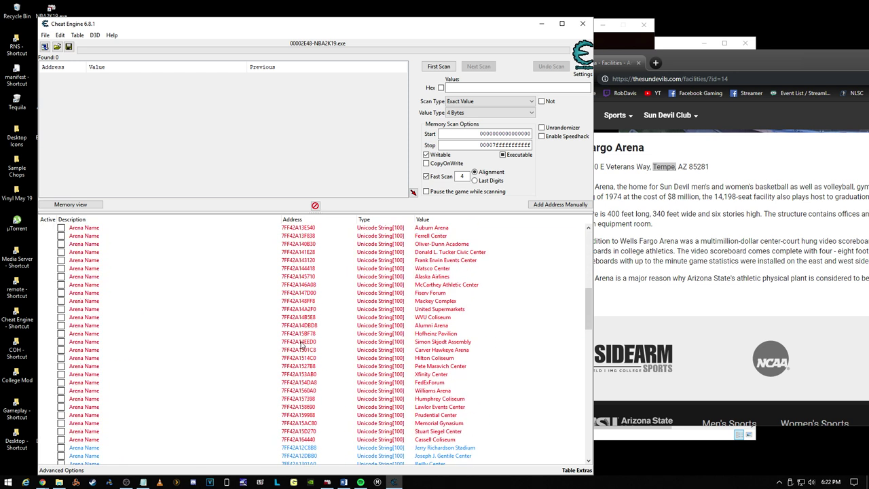
double_click(305, 327)
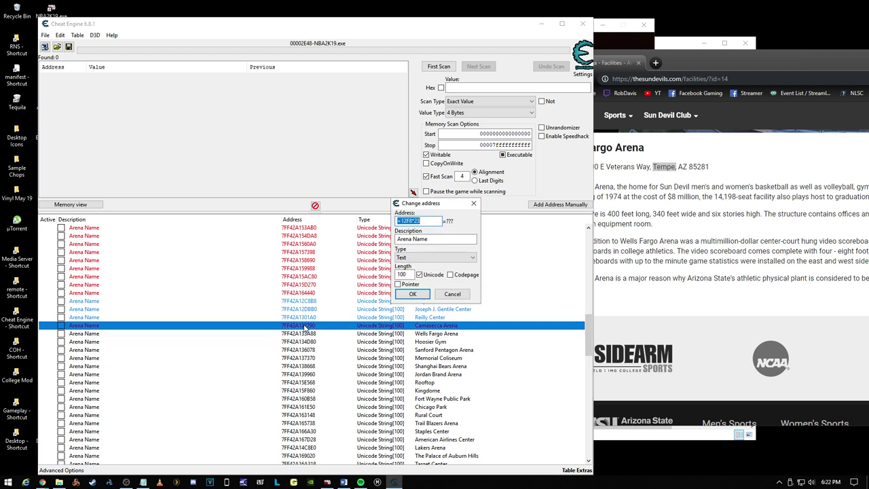
key("Escape")
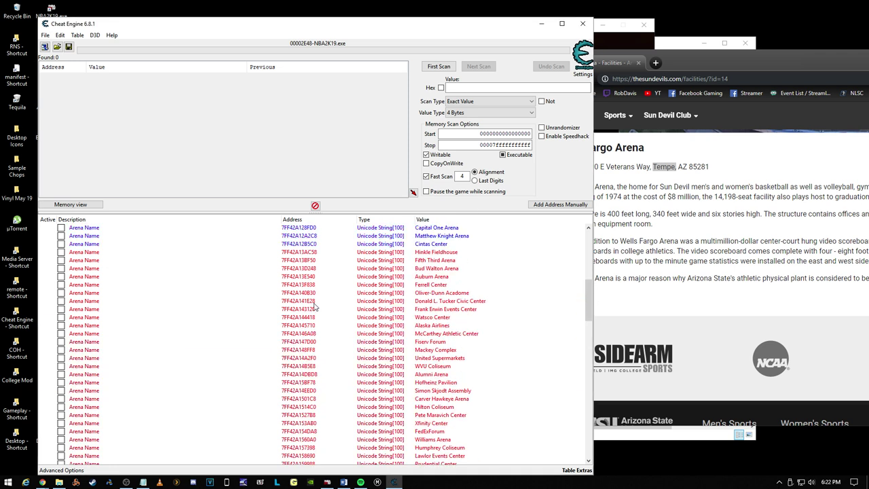
Step: Point Arena Name X to Carnesecca Arena with offset +12F8*23 and expand its data to examine the Dornas value
scroll(307, 319, "up", 5)
double_click(308, 262)
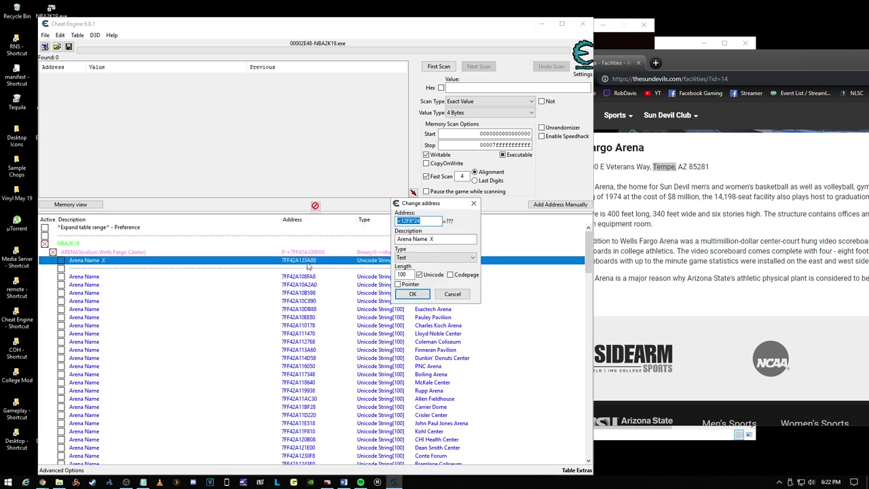
left_click(401, 294)
left_click(61, 261)
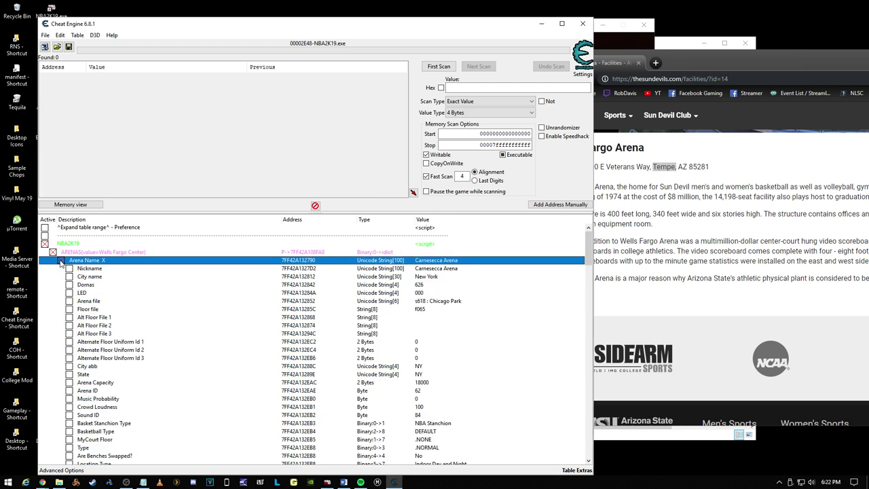
left_click(384, 287)
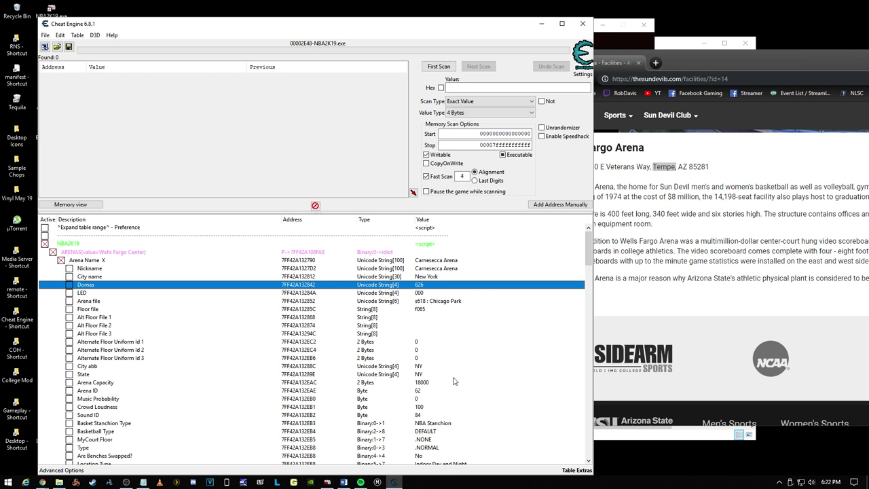
Step: Collapse the Arena Name X data and color the Wells Fargo Arena list entry blue like the Carnesecca Arena entry
left_click(61, 261)
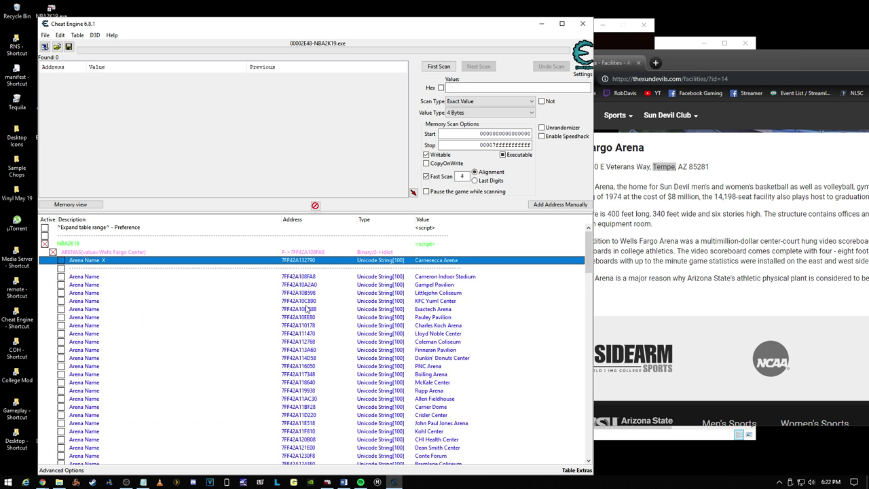
scroll(305, 312, "down", 18)
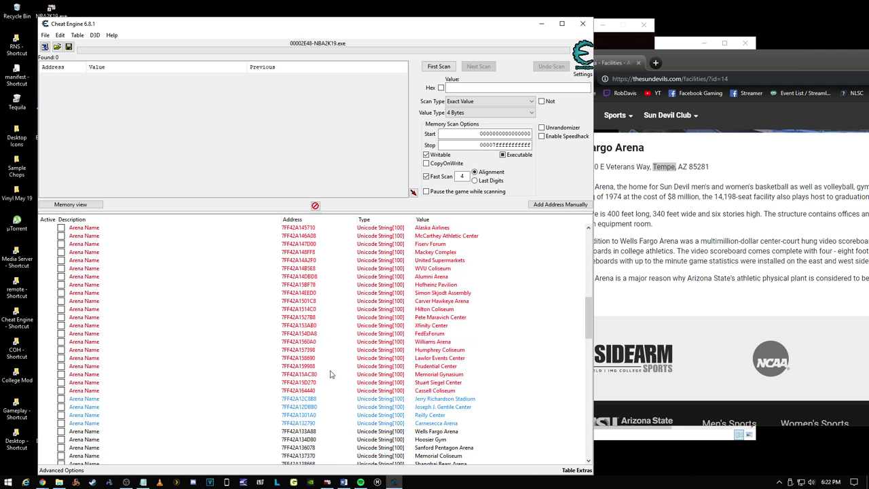
left_click(321, 431)
right_click(309, 436)
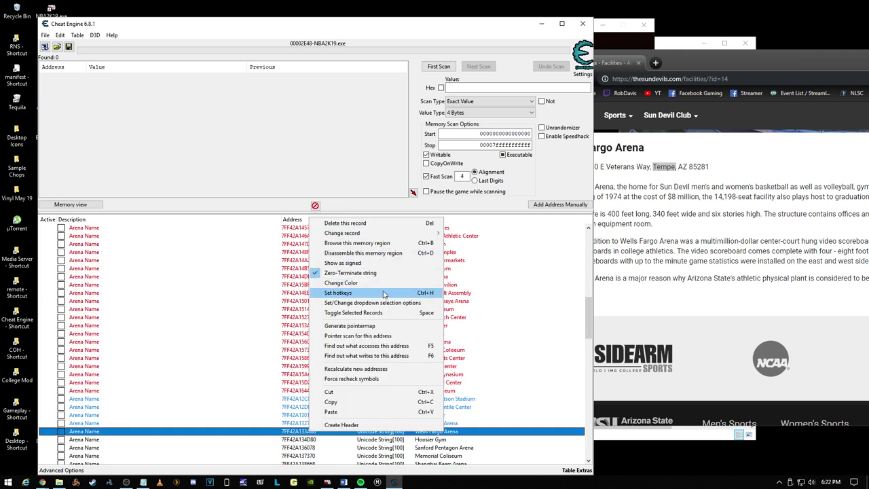
left_click(380, 282)
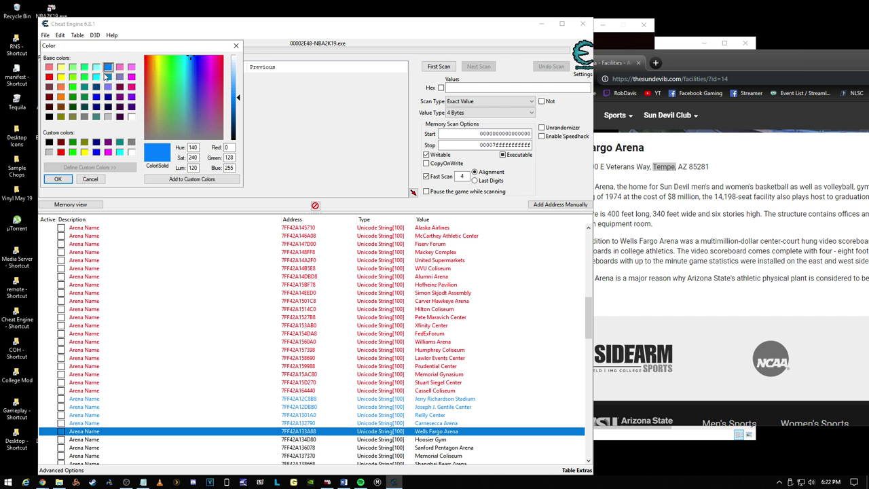
left_click(108, 76)
left_click(65, 180)
Step: Open the address settings of the Wells Fargo Arena list entry to check its offset
scroll(380, 391, "down", 4)
left_click(339, 357)
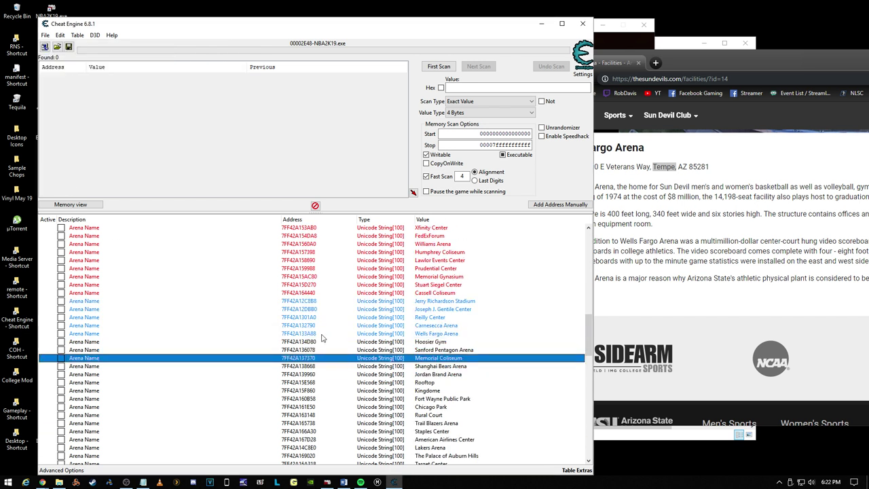
double_click(308, 335)
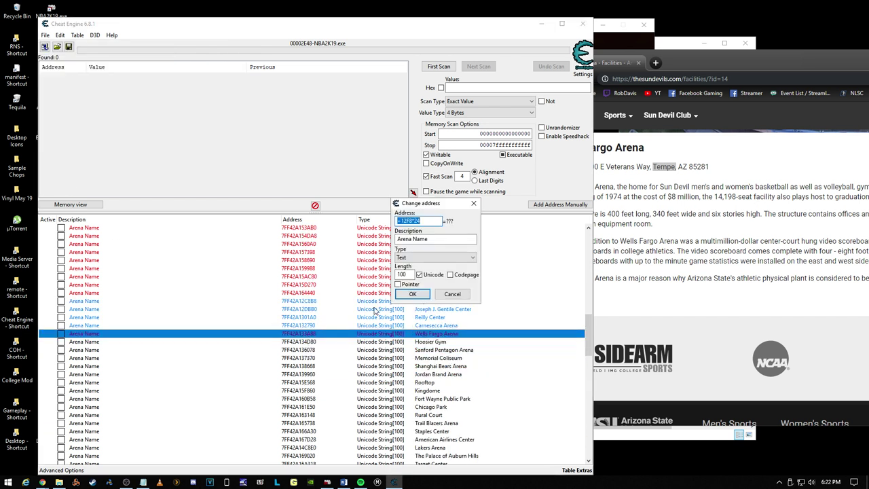
Step: Set the address of the Arena Name X entry to Wells Fargo Arena's offset +12F8*24 and expand its fields
left_click(452, 294)
scroll(339, 326, "up", 5)
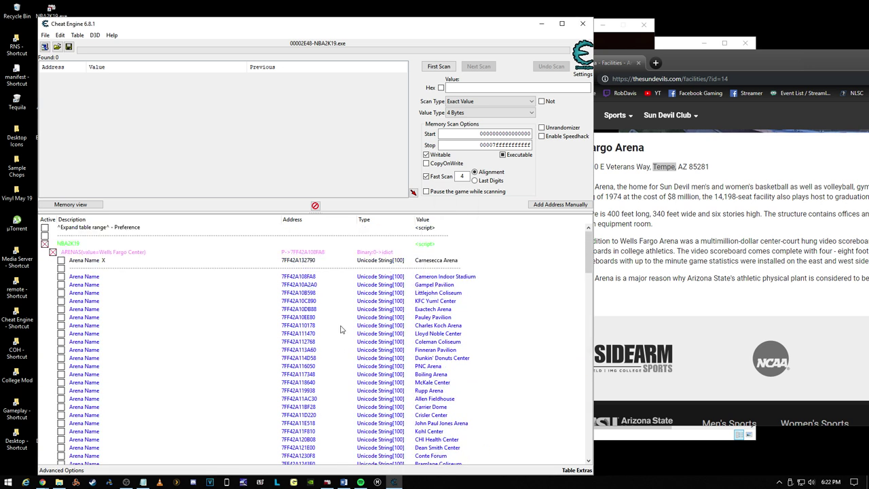
double_click(311, 265)
type("+12F8*24")
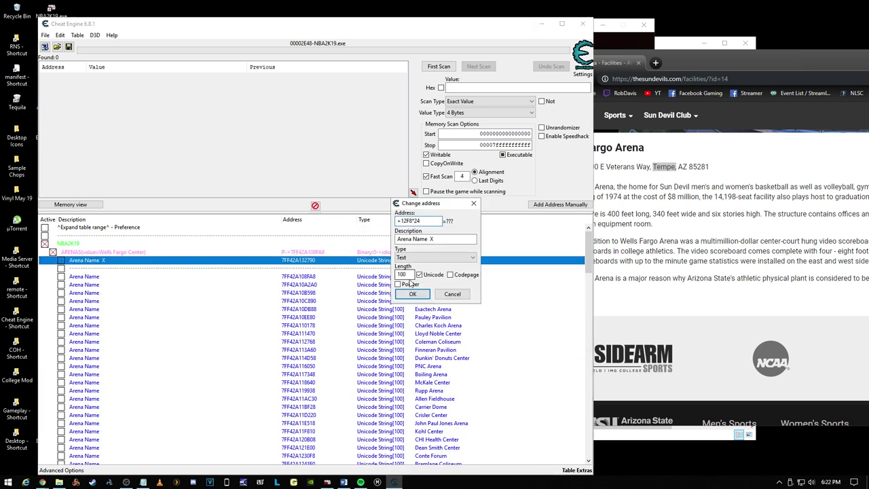
left_click(412, 294)
left_click(62, 260)
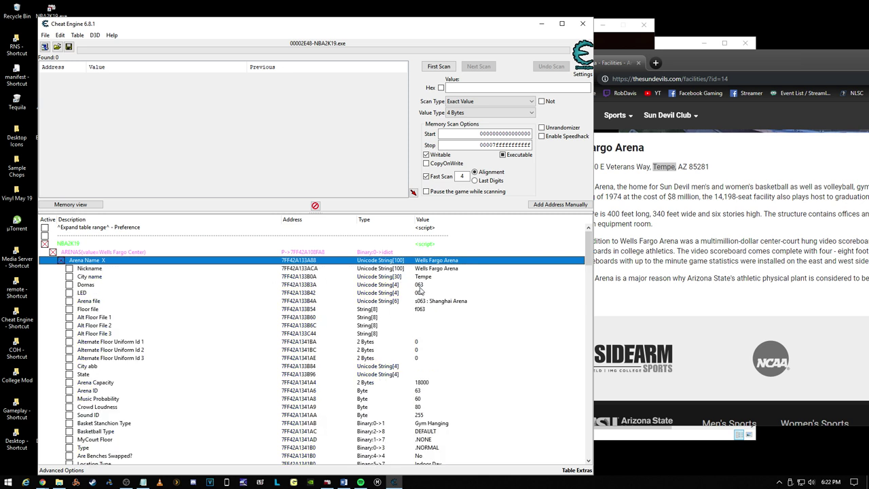
Step: Collapse the Arena Name X entry and try to point it at Carnesecca Arena's address offset
left_click(62, 261)
scroll(223, 308, "down", 5)
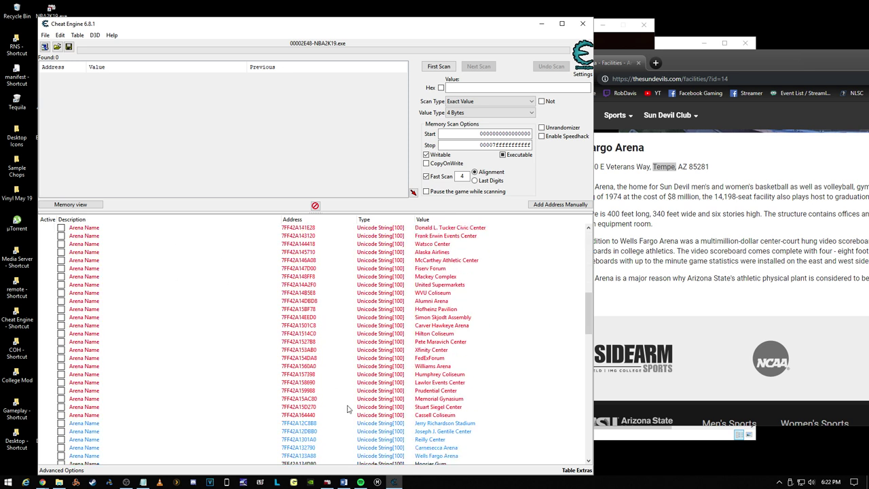
scroll(346, 408, "down", 4)
double_click(306, 350)
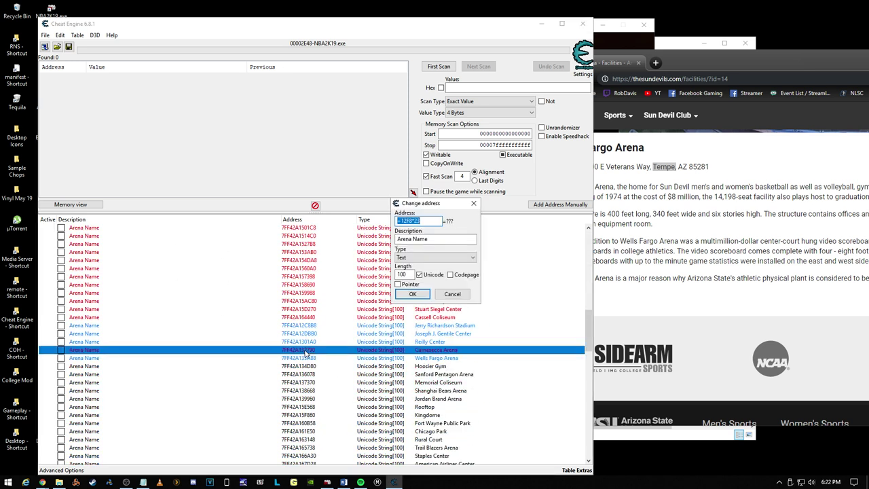
left_click(452, 294)
scroll(293, 285, "up", 10)
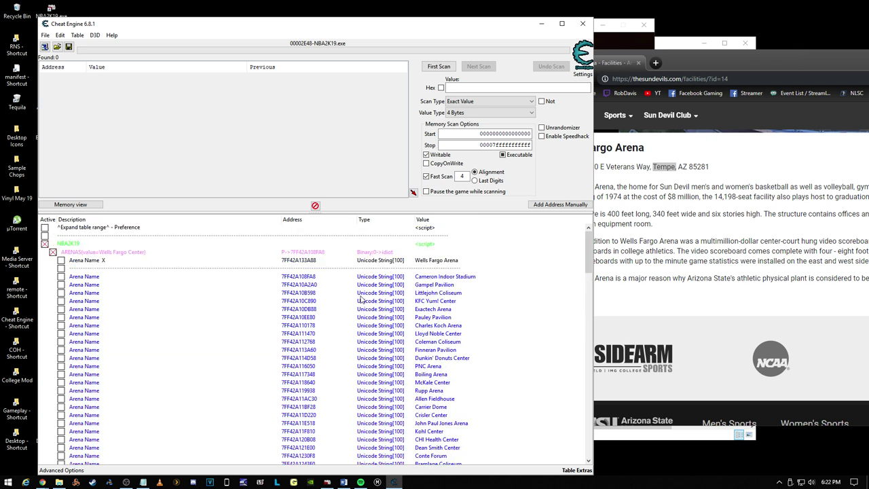
double_click(293, 261)
left_click(410, 284)
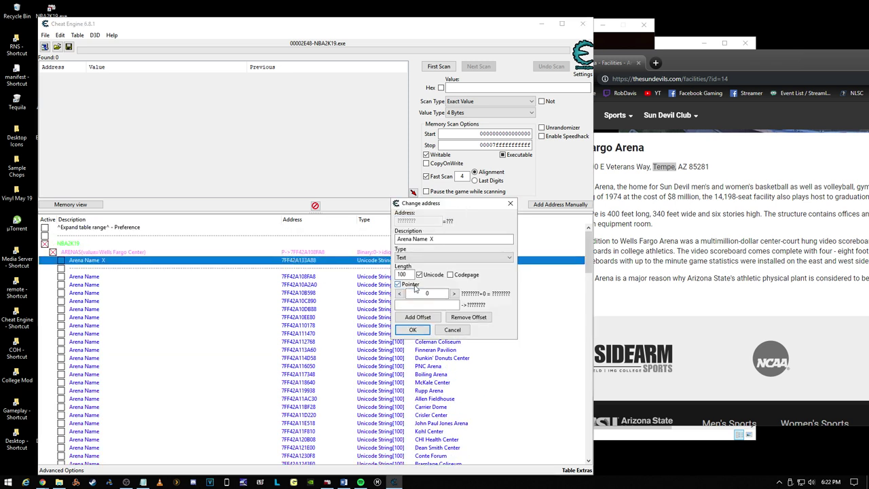
left_click(410, 284)
left_click(412, 294)
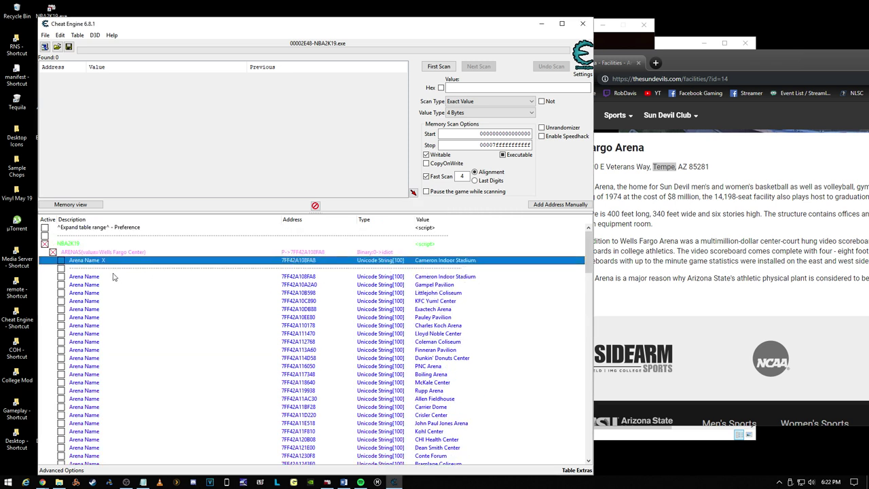
left_click(61, 261)
left_click(60, 261)
Step: Point the Arena Name X entry at Carnesecca Arena using its offset +12F8*23 and expand its fields to examine the Dornas value
scroll(60, 264, "down", 5)
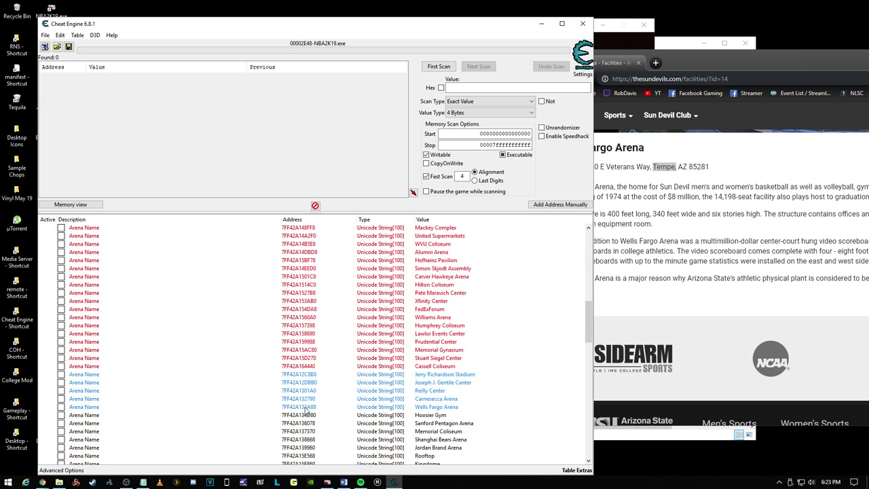
double_click(303, 401)
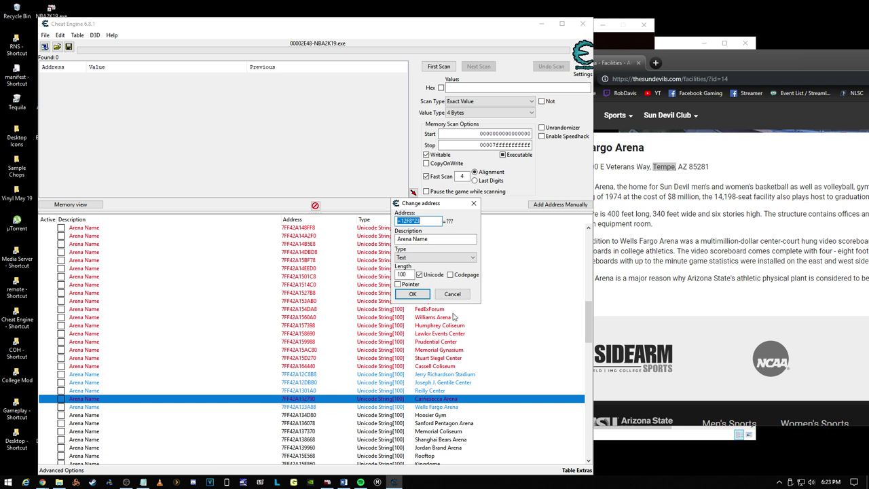
left_click(452, 293)
scroll(311, 271, "up", 5)
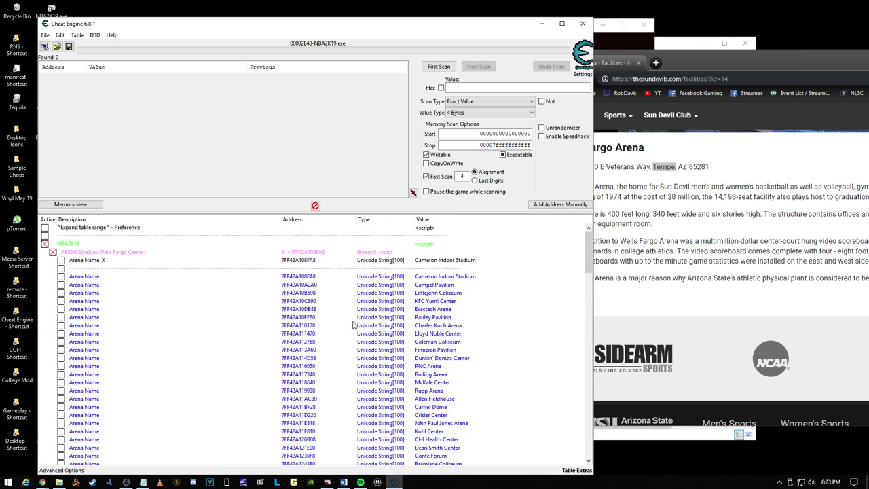
double_click(311, 260)
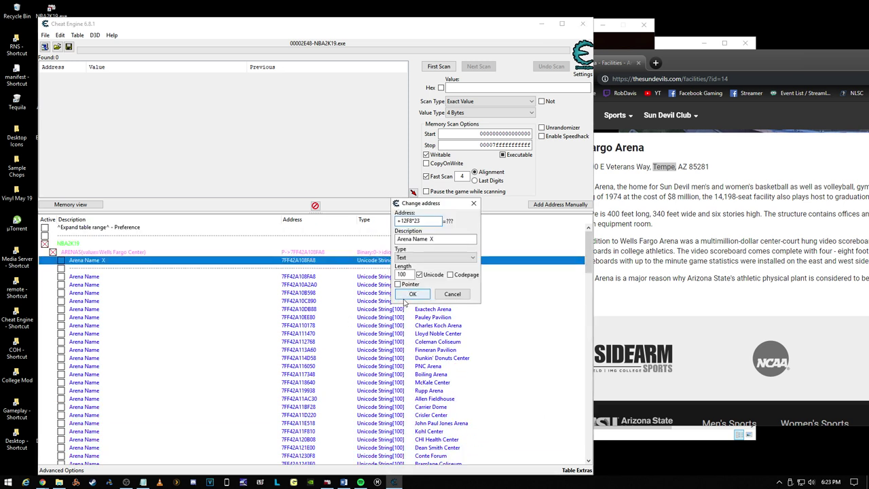
left_click(411, 294)
left_click(62, 262)
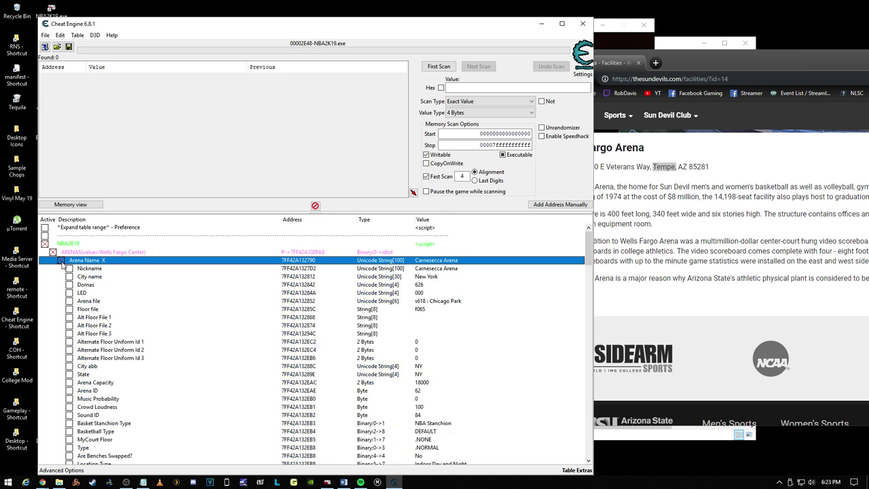
Step: Point the Arena Name X entry back at Wells Fargo Arena with offset +12F8*24 and expand its fields
left_click(62, 262)
scroll(140, 364, "down", 5)
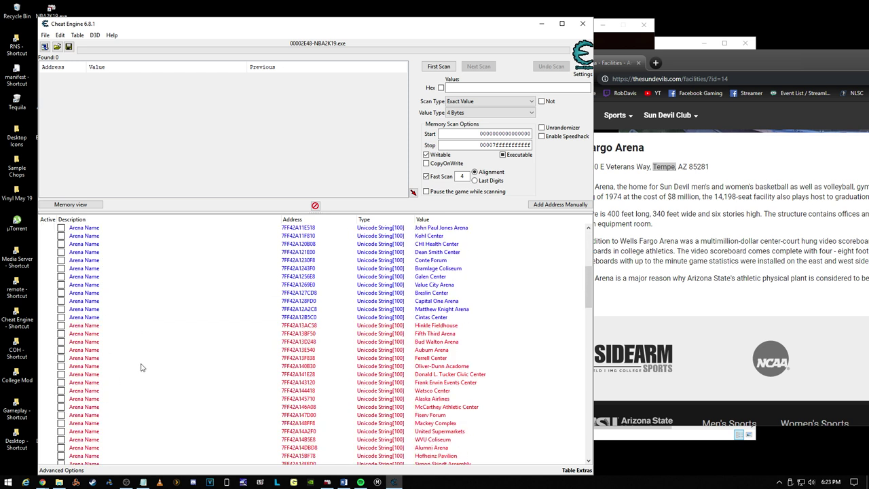
double_click(302, 382)
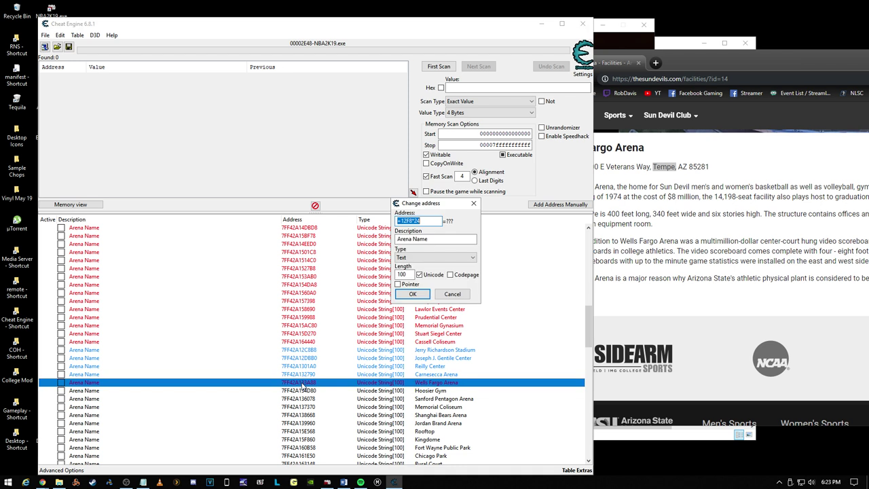
left_click(449, 295)
scroll(353, 319, "up", 10)
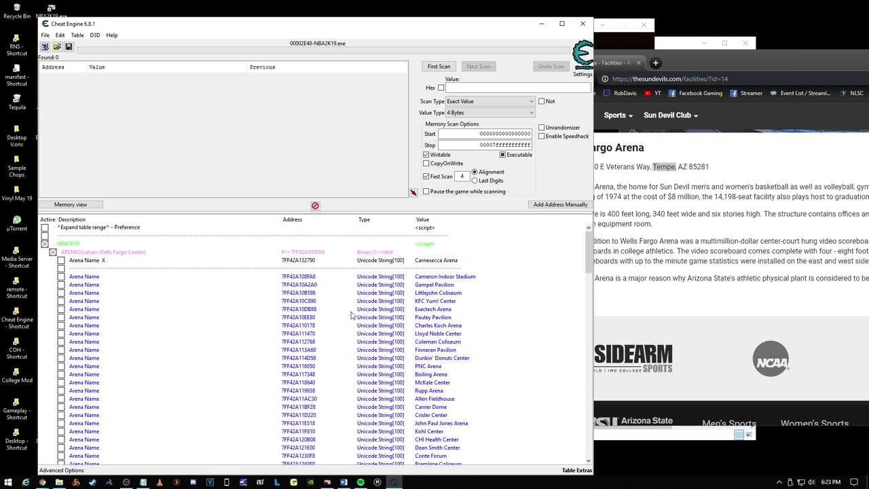
double_click(303, 259)
type("7FF42A133A88")
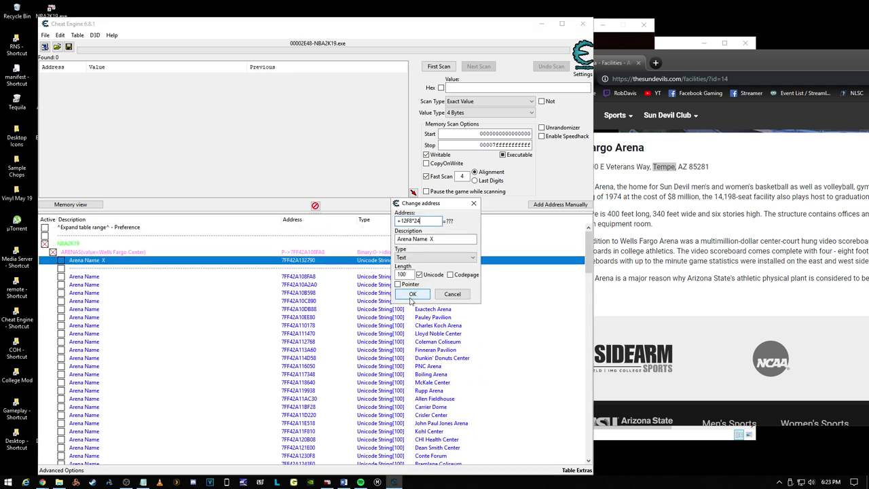
left_click(411, 299)
left_click(61, 261)
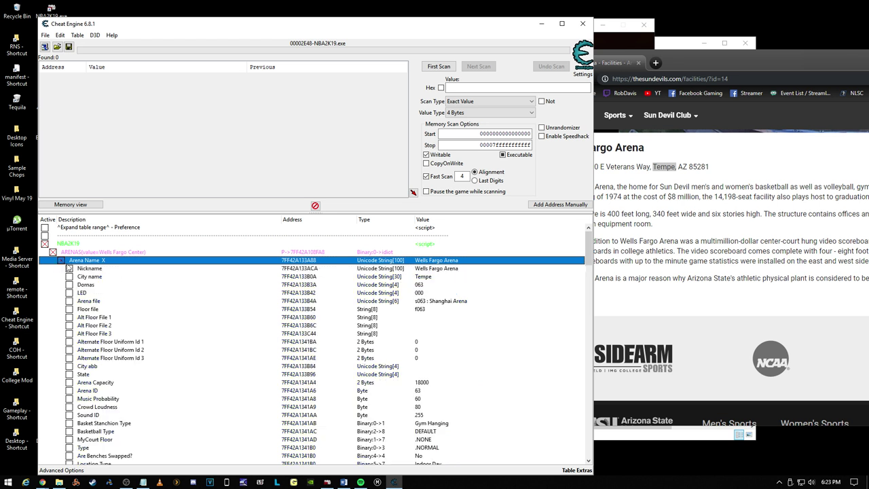
Step: Set the Dornas value of Wells Fargo Arena to 626
double_click(419, 284)
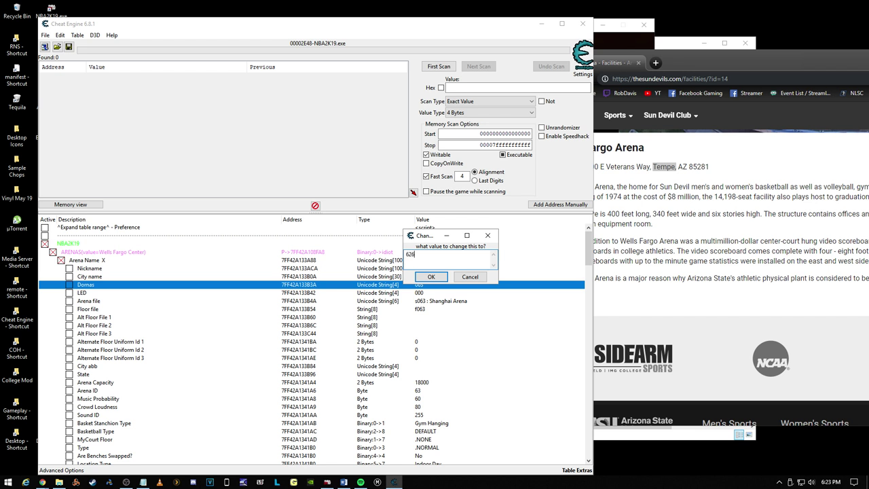
left_click(431, 277)
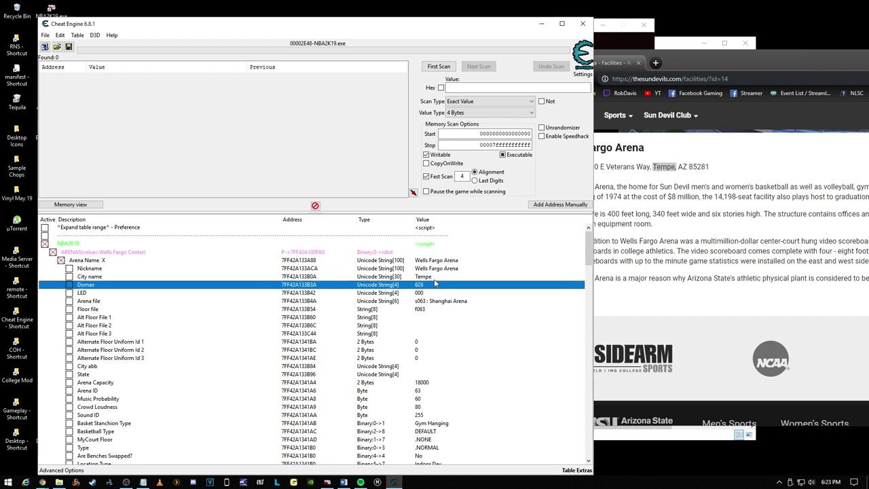
Step: Look up Arizona State's arena and floor numbers in the Word document, and set Wells Fargo Arena's arena file to s619 : Rural Court
left_click(433, 302)
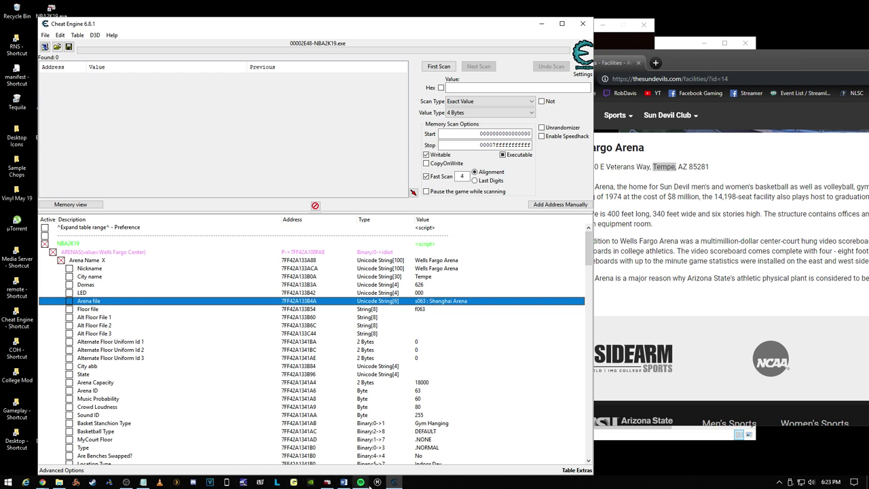
left_click(344, 481)
scroll(469, 270, "down", 18)
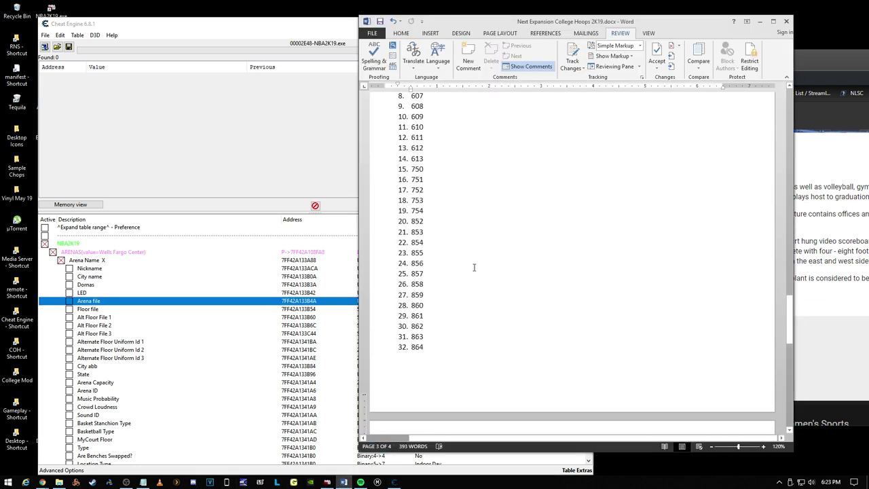
scroll(470, 270, "up", 15)
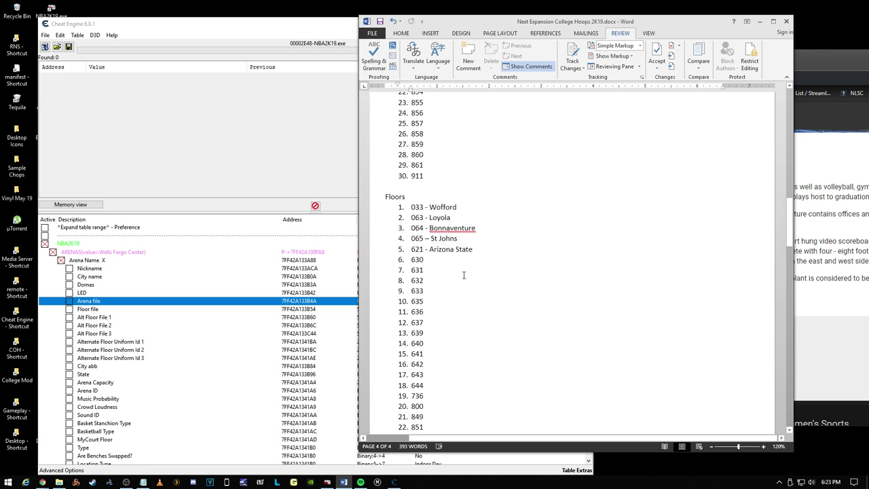
scroll(463, 274, "up", 4)
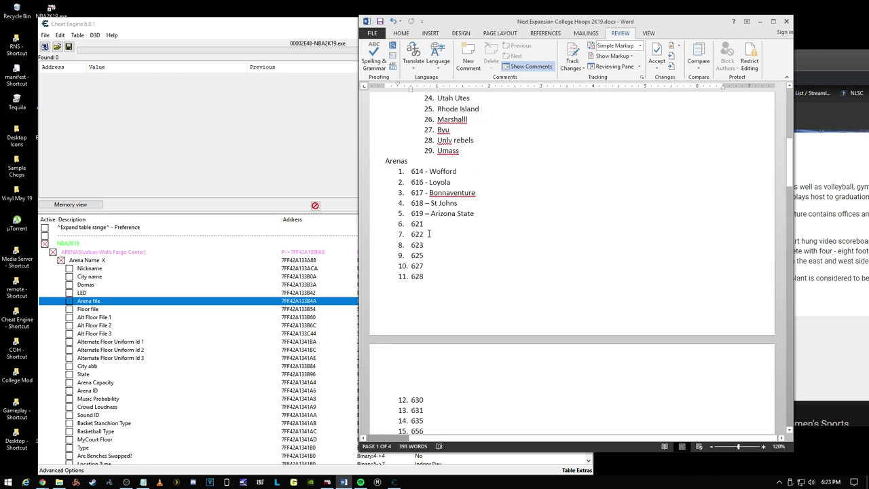
scroll(439, 215, "down", 9)
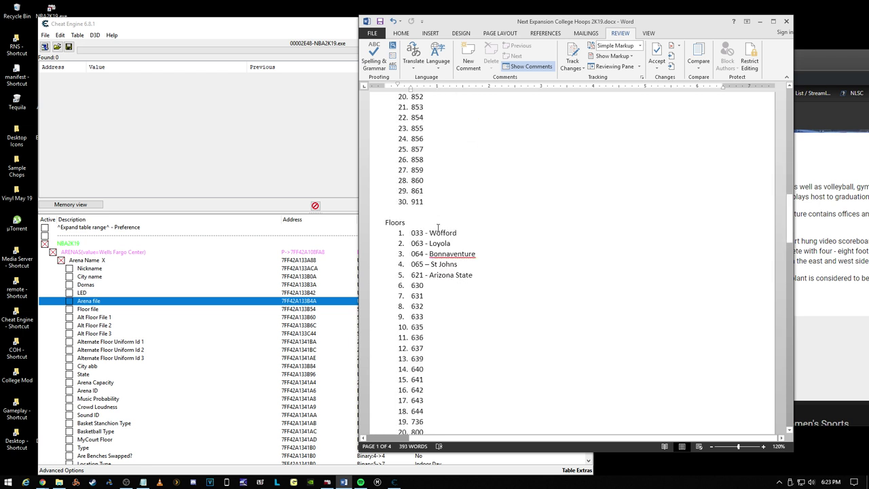
left_click(313, 33)
double_click(429, 305)
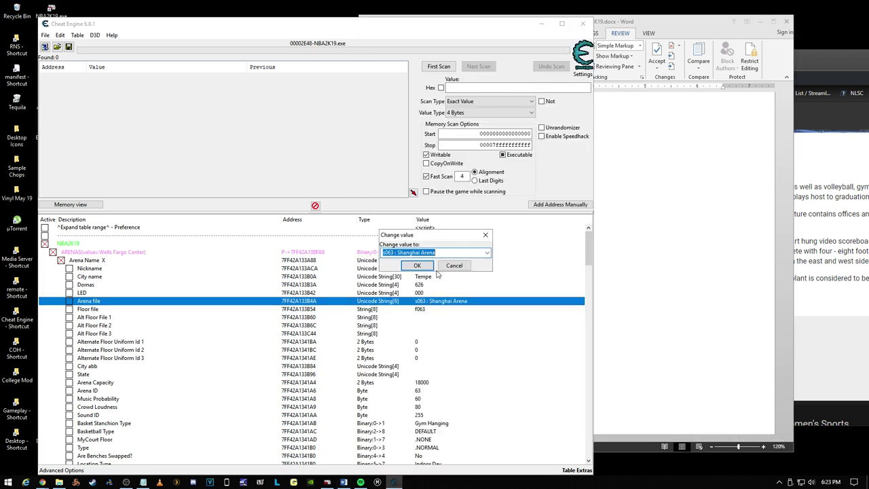
left_click(488, 253)
left_click_drag(487, 299, 488, 324)
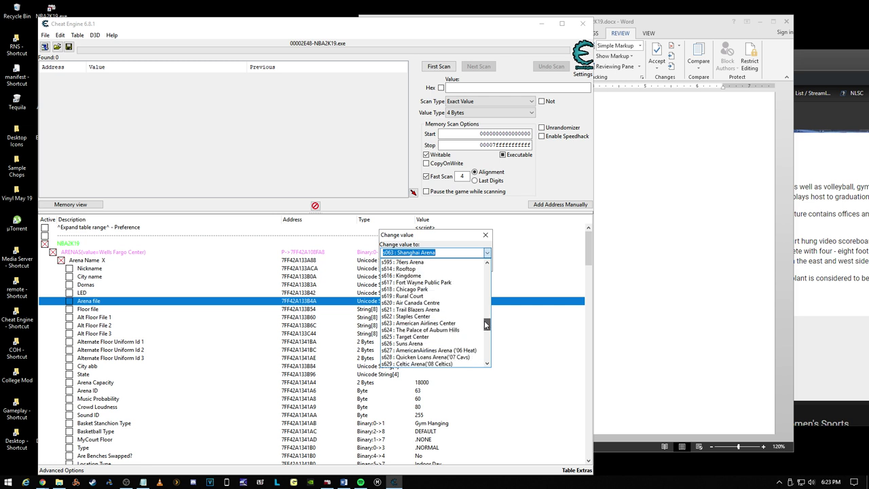
left_click(420, 298)
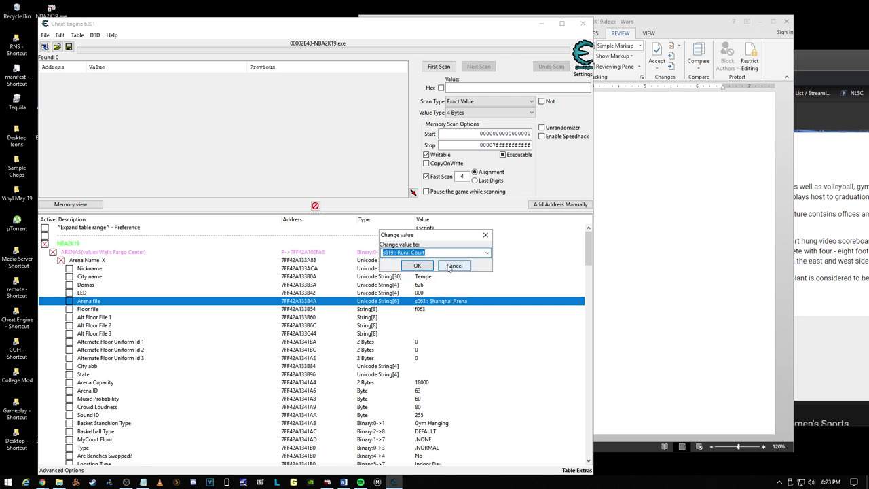
left_click(417, 263)
Step: Set Wells Fargo Arena's floor file to f621 and check it against the Floors list in the Word document
double_click(424, 311)
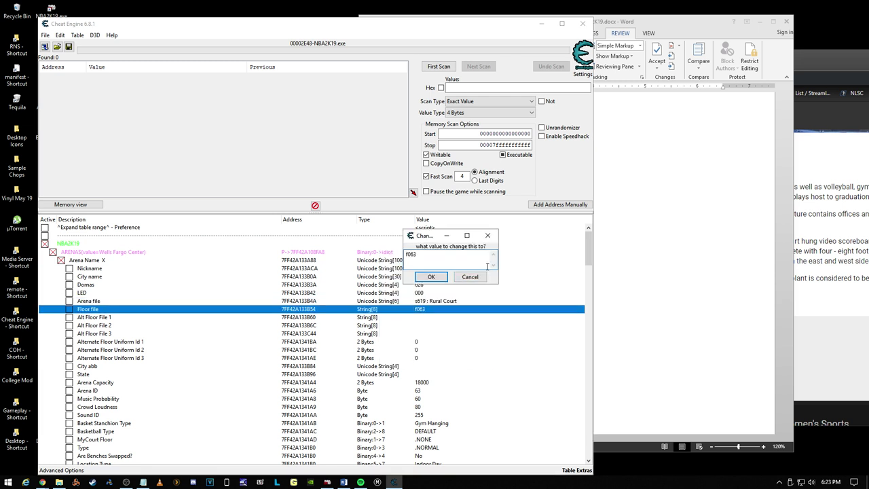
left_click_drag(462, 258, 344, 253)
type("f621")
left_click(430, 276)
left_click(595, 234)
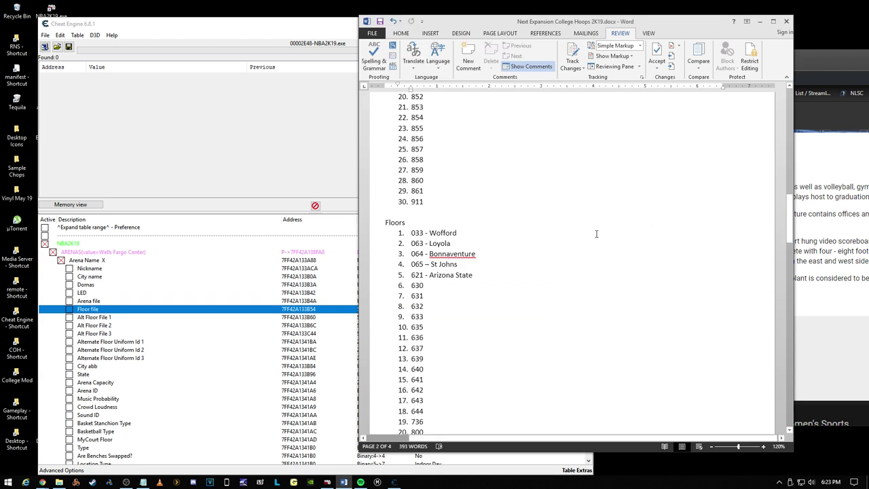
left_click(286, 38)
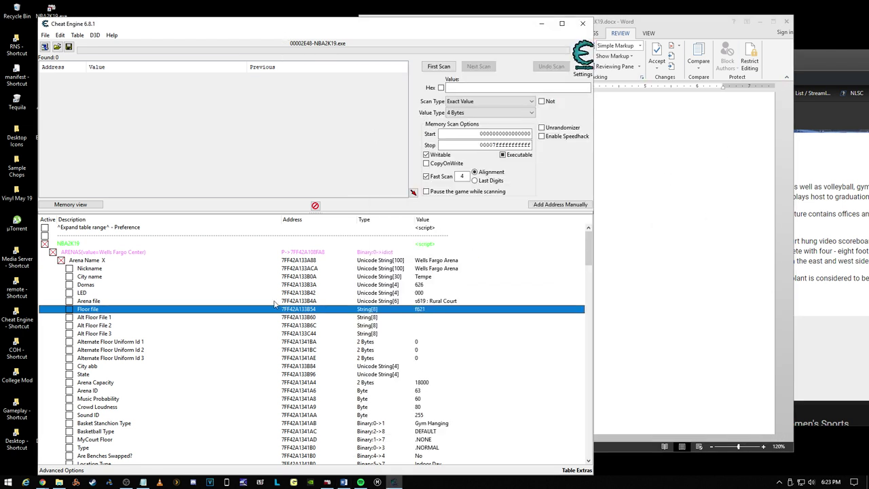
Step: Try to clear the Alternate Floor Uniform Id 1 value of Wells Fargo Arena
left_click(414, 334)
left_click(416, 345)
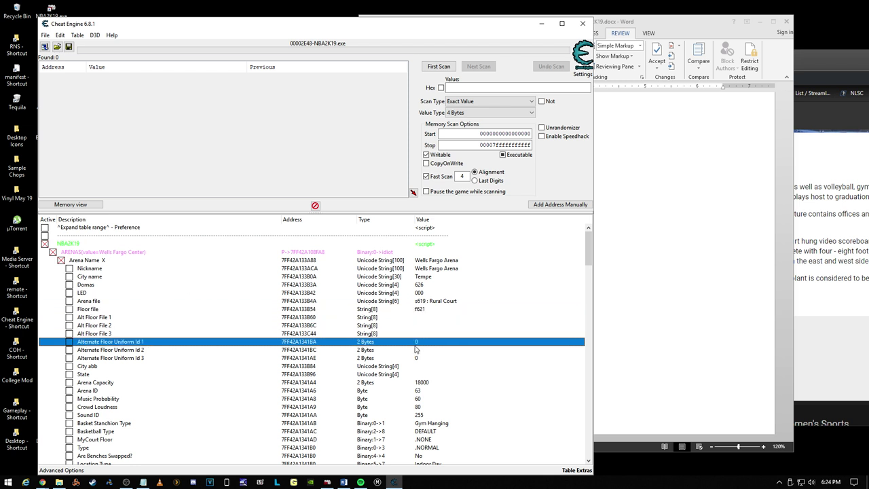
double_click(416, 344)
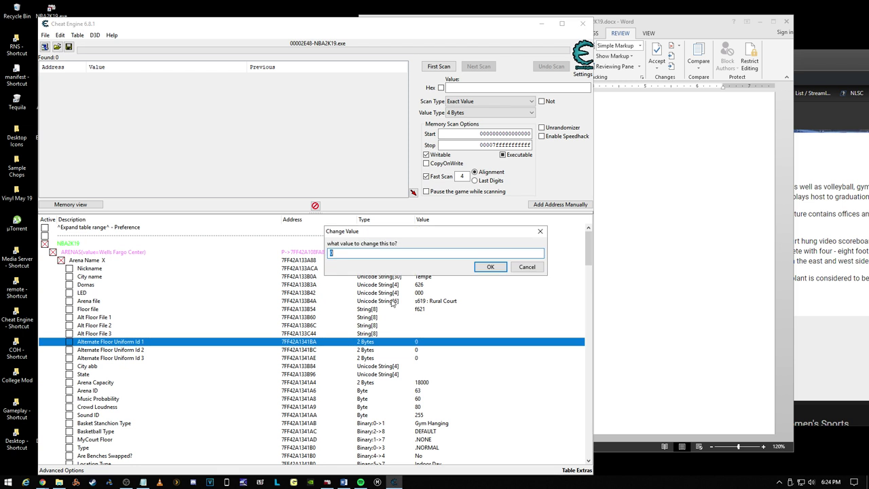
left_click(483, 269)
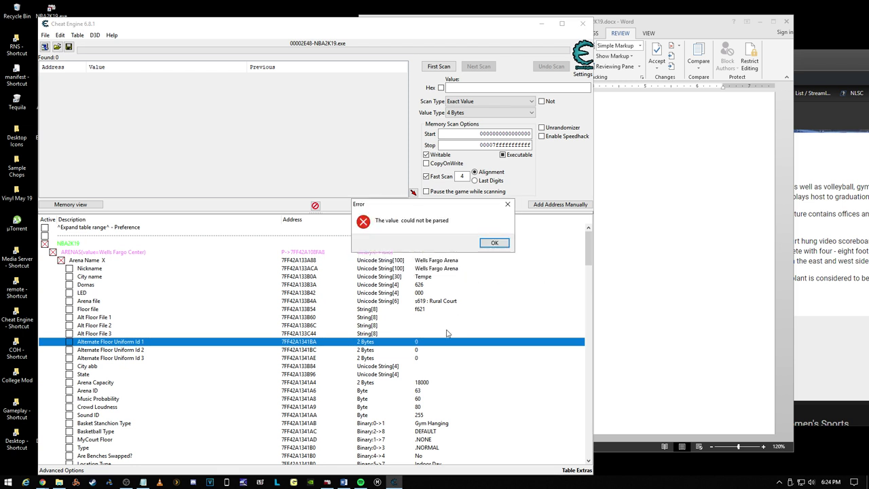
left_click(490, 246)
scroll(436, 346, "down", 2)
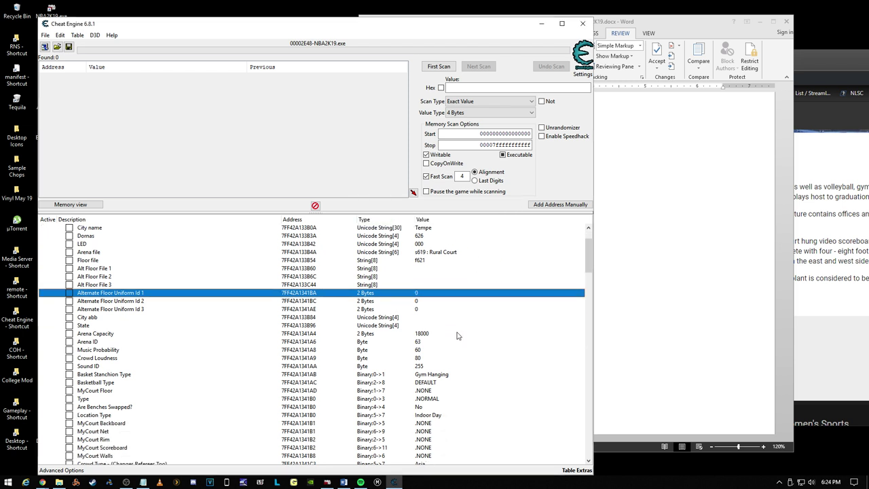
Step: Switch to Chrome and search Google for the abbreviation of Tempe to use as the city abbreviation
left_click(338, 326)
left_click(415, 318)
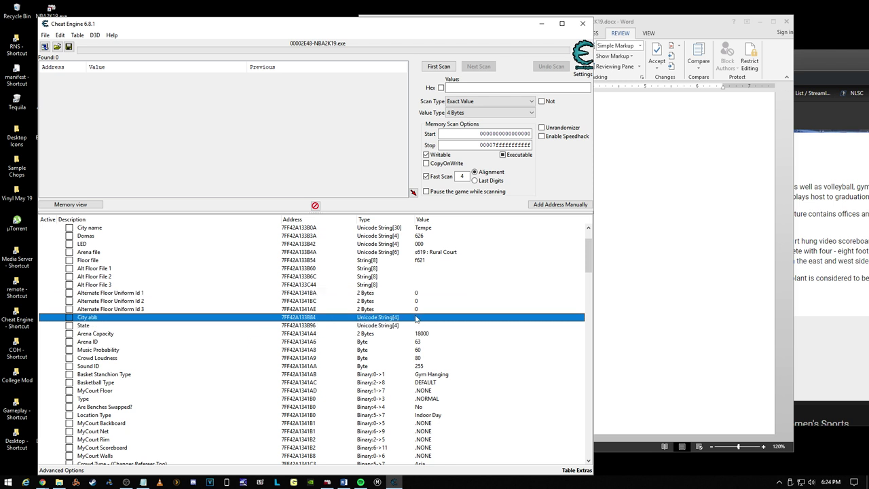
scroll(419, 324, "up", 2)
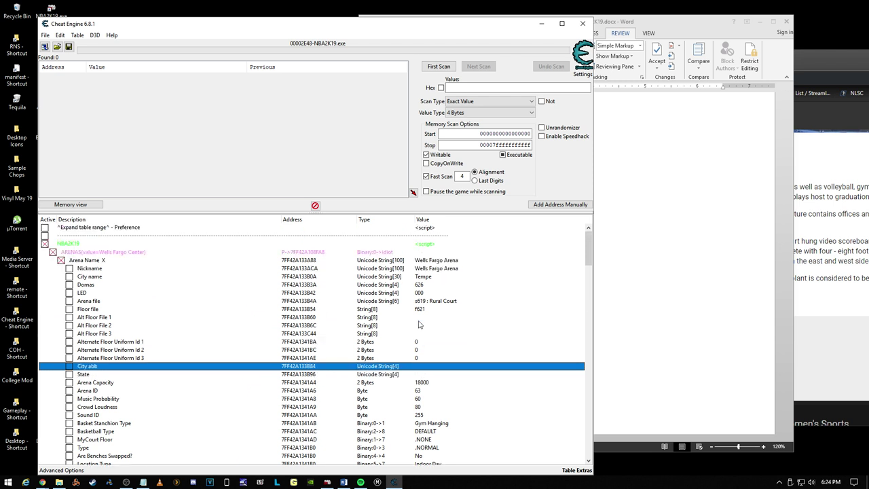
left_click(658, 149)
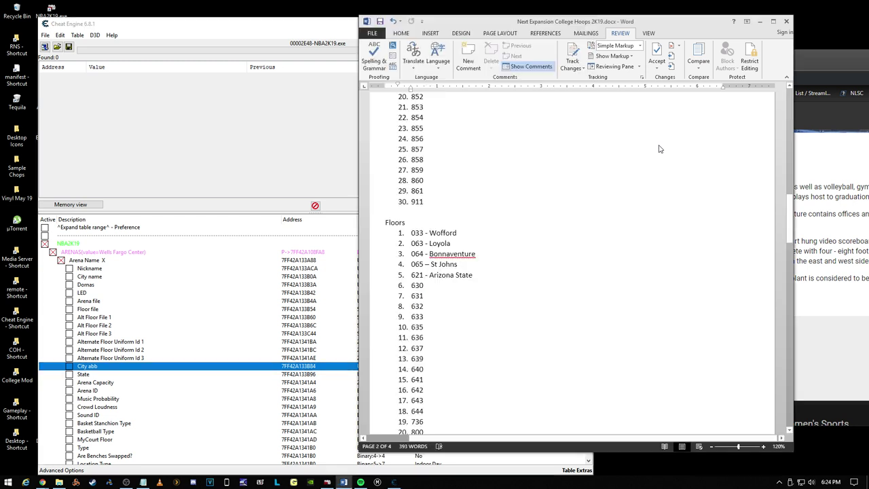
left_click(809, 51)
left_click(755, 79)
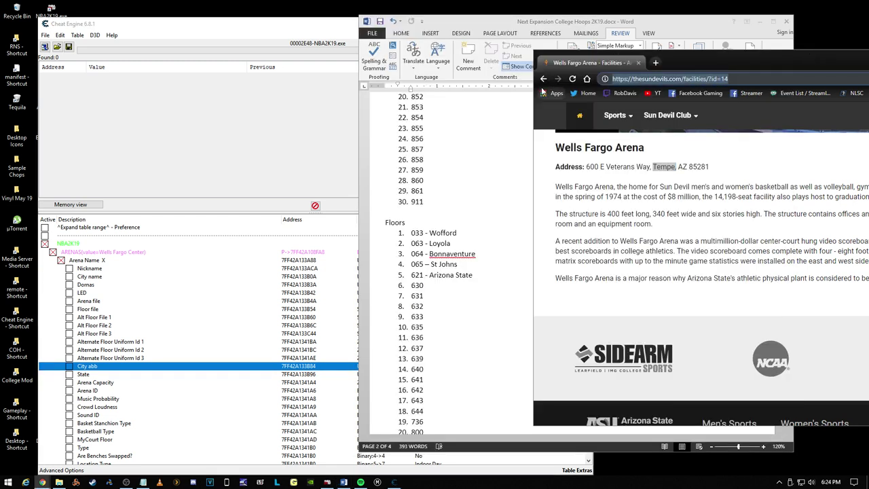
type("abrevie")
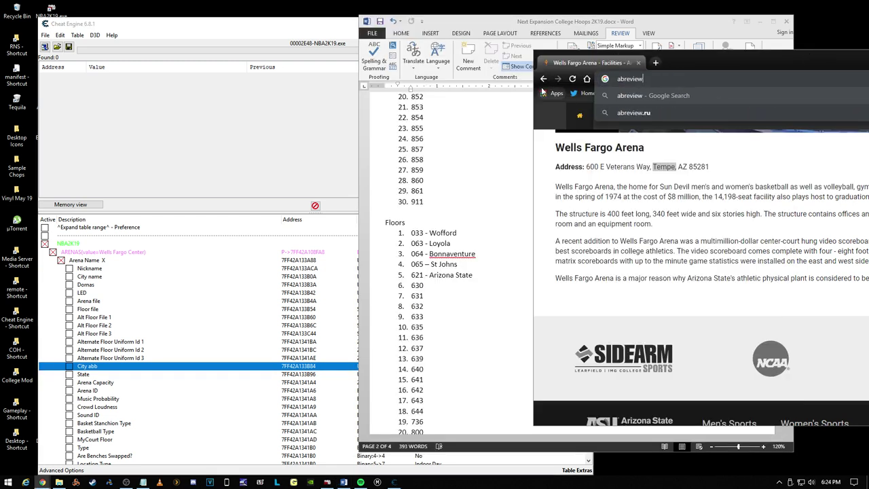
key("Down")
type("tempe")
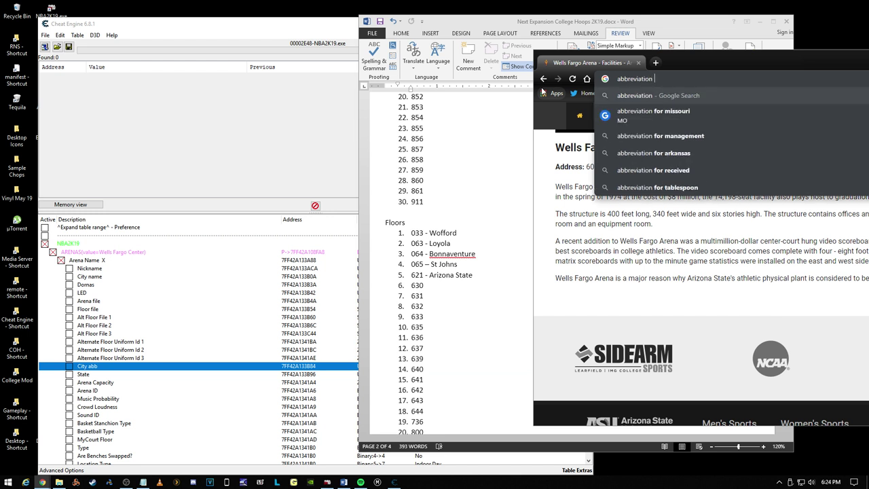
key("Return")
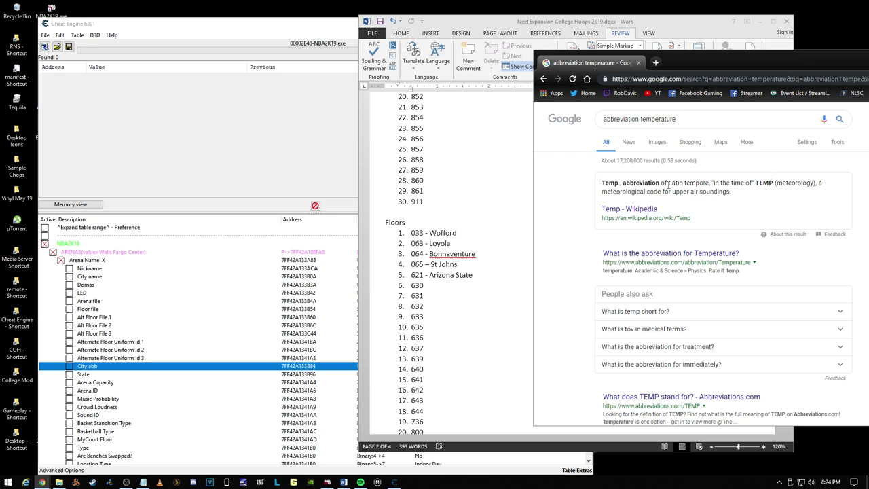
Step: Correct the Google search to "abbreviation tempe city"
left_click_drag(677, 118, 655, 120)
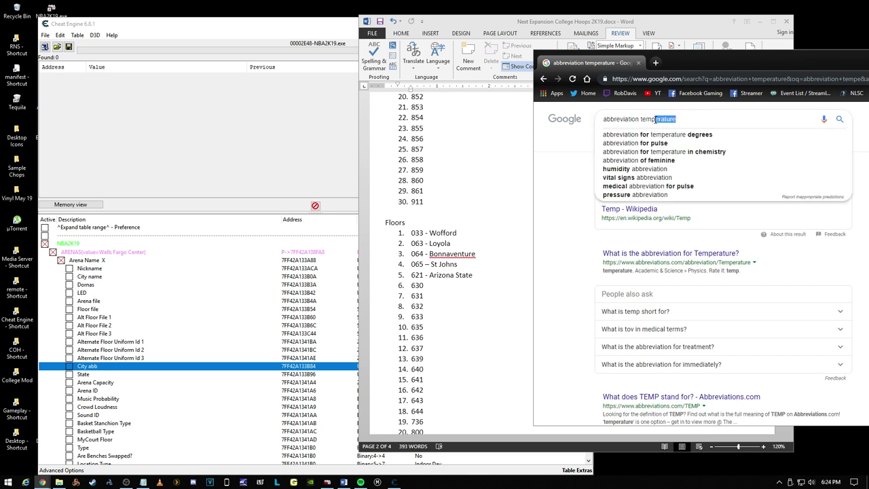
type("city")
key("Return")
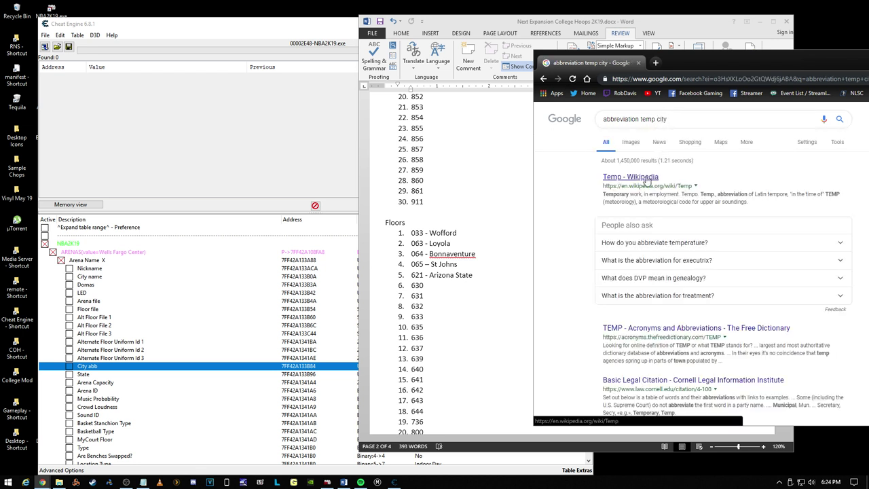
left_click(652, 119)
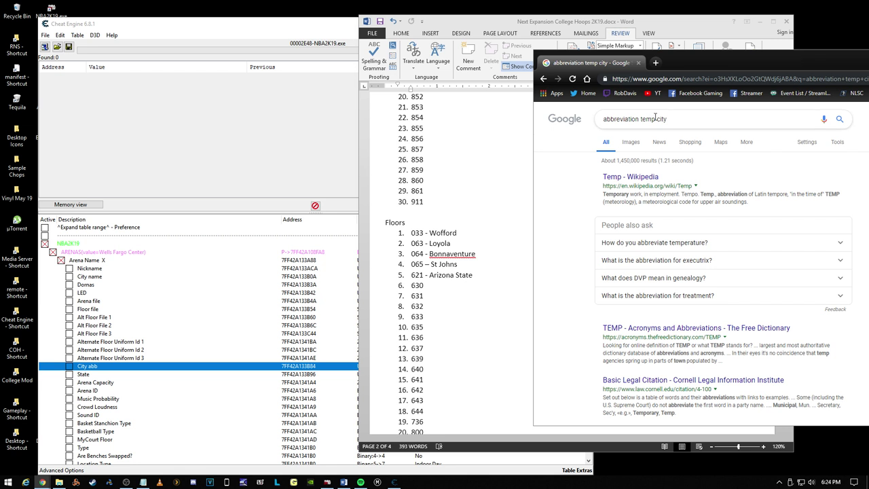
type("e")
key("Return")
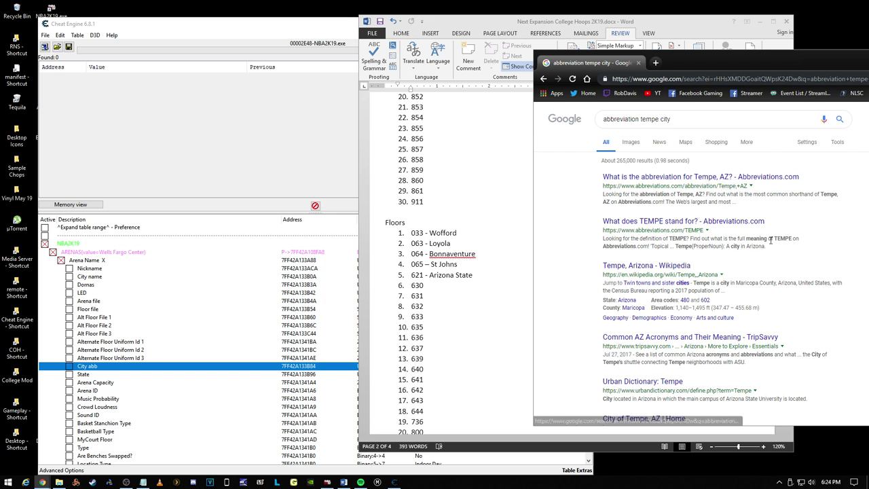
Step: Switch back to Cheat Engine and set Wells Fargo Arena's City abb to Tempe and its State to AZ
left_click(304, 33)
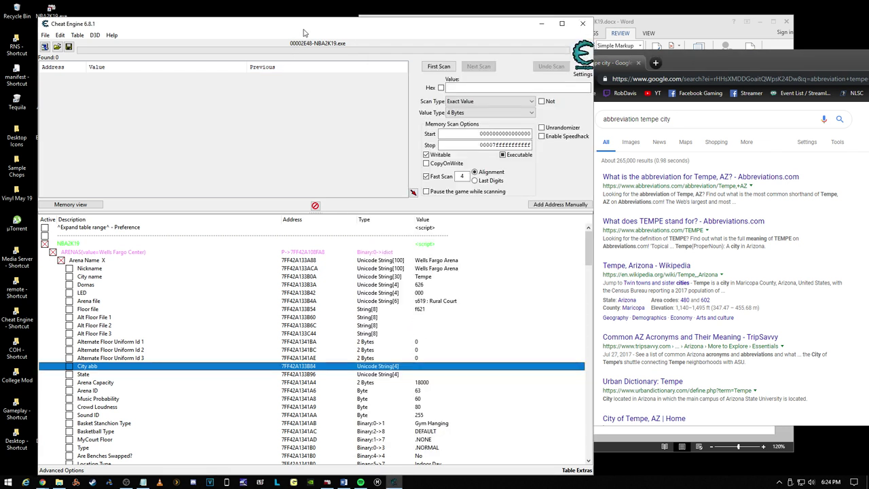
double_click(418, 369)
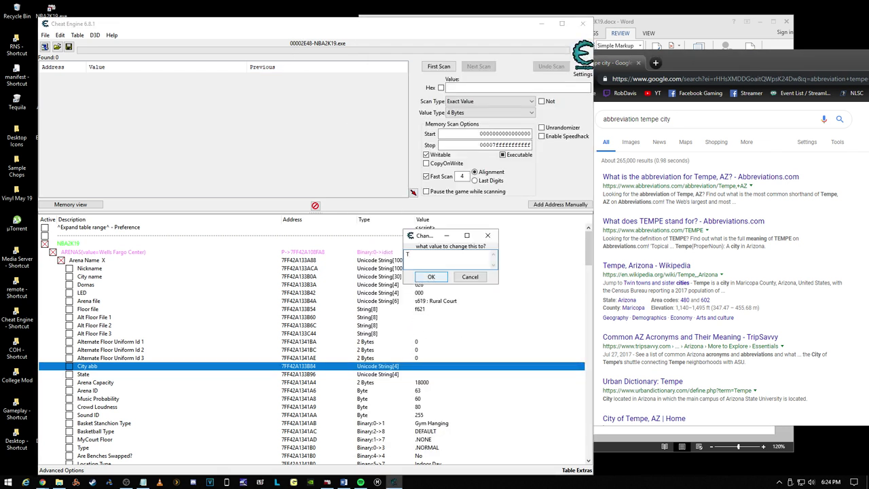
left_click(432, 278)
left_click(429, 374)
double_click(429, 374)
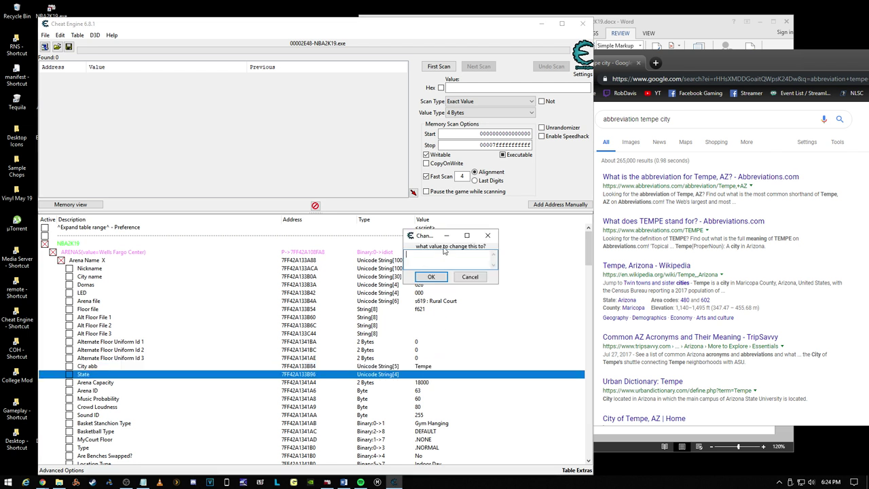
left_click(446, 277)
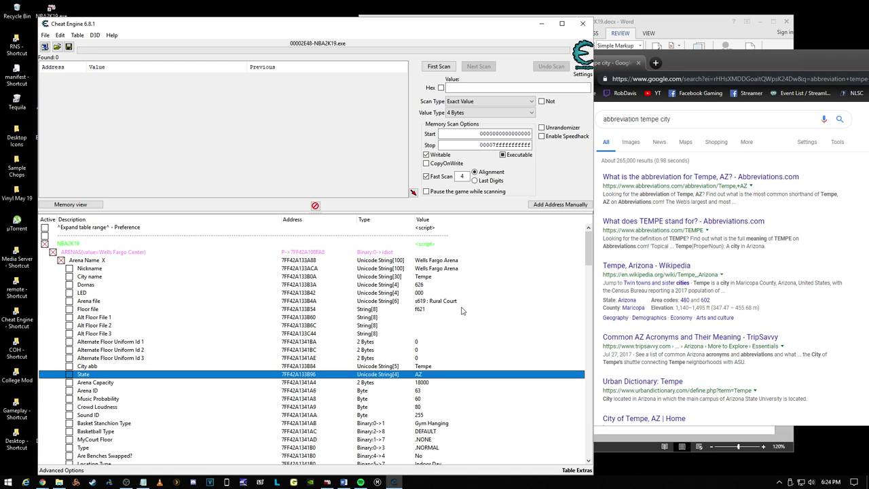
Step: Set the Music Probability of Wells Fargo Arena to 0
scroll(467, 315, "down", 4)
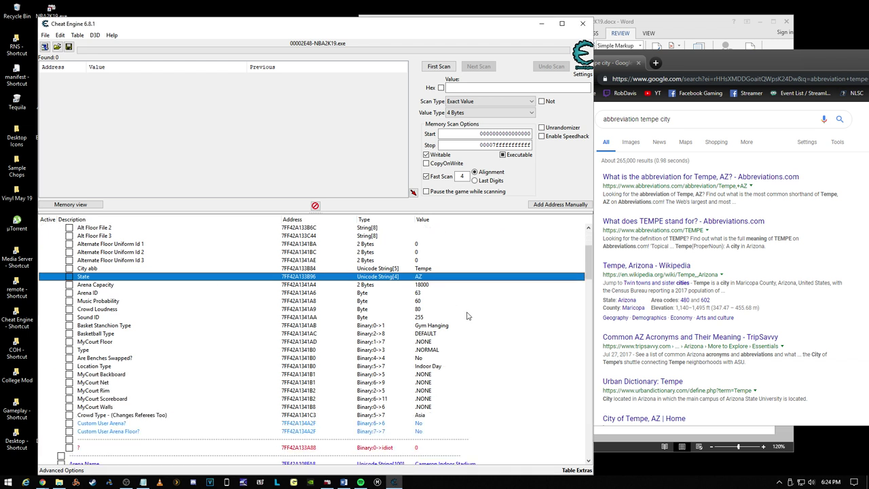
scroll(467, 312, "up", 2)
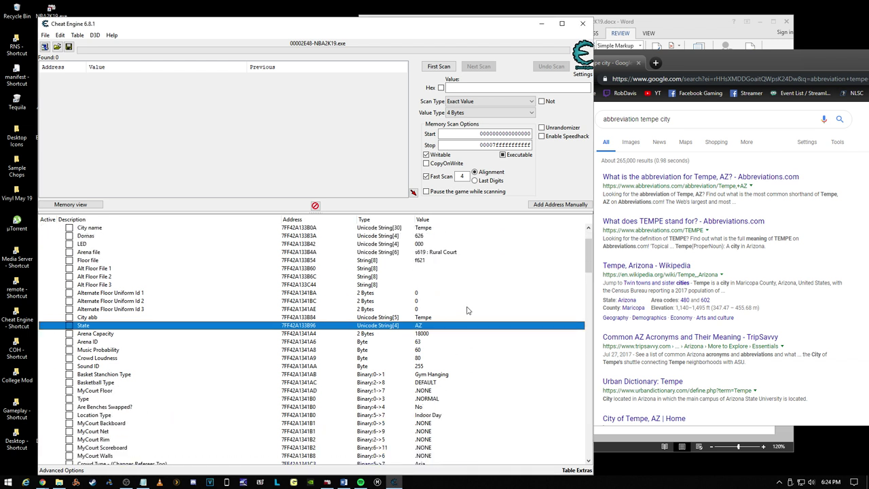
left_click(429, 334)
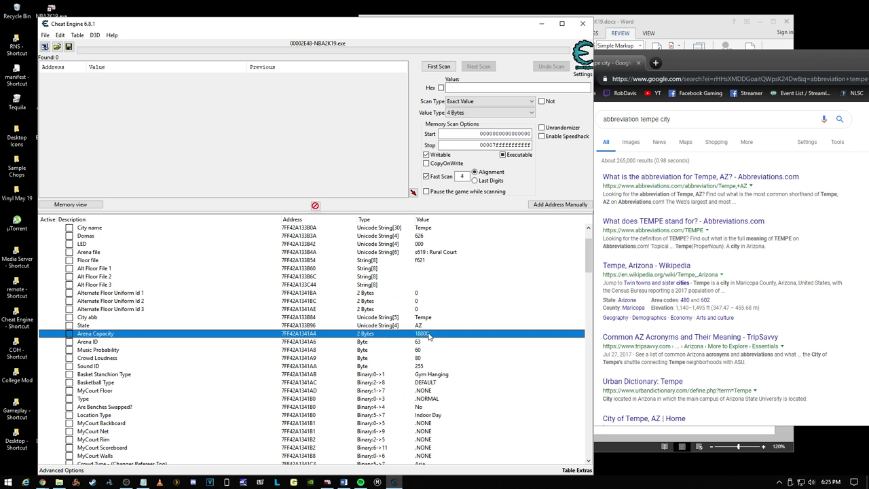
left_click(419, 341)
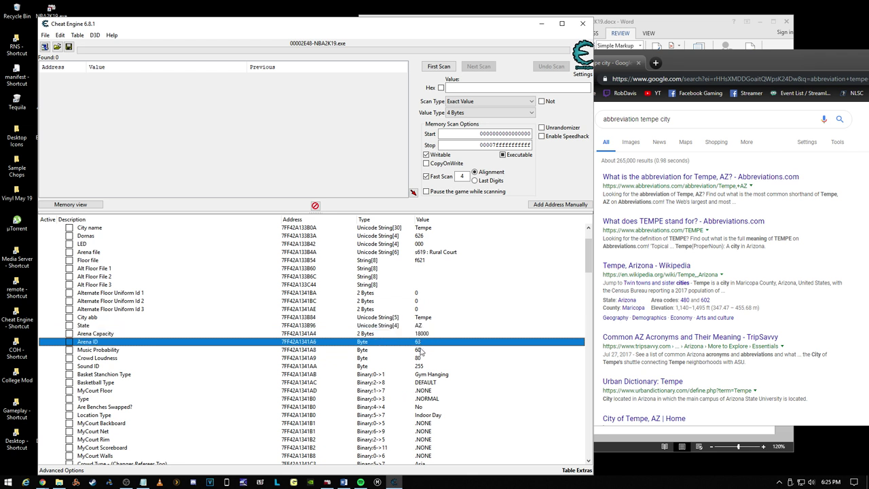
left_click(419, 350)
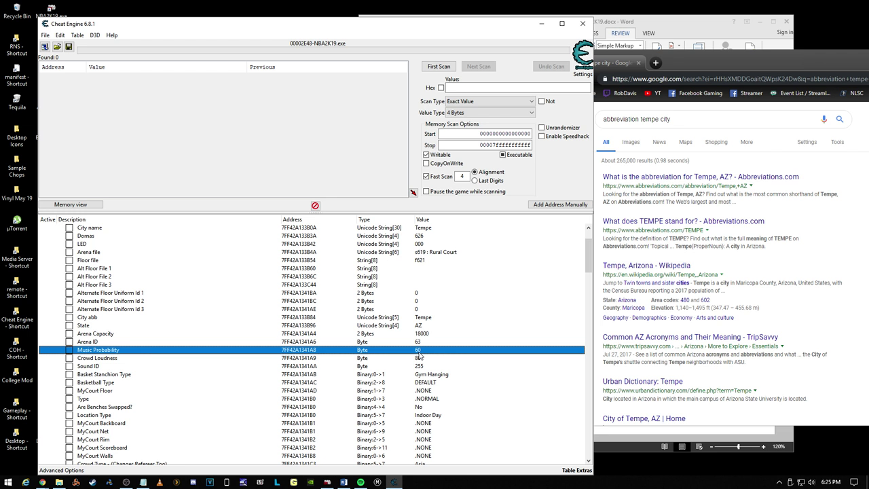
double_click(418, 350)
type("0")
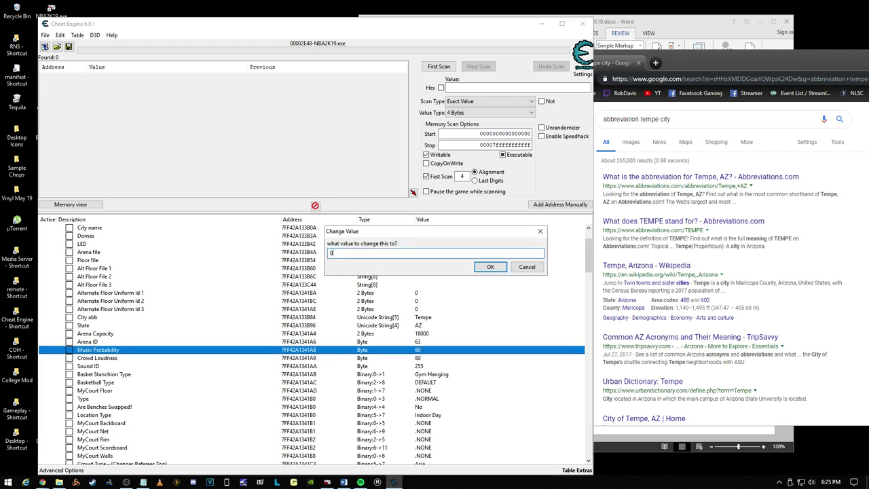
left_click(488, 266)
Step: Set the Crowd Loudness of Wells Fargo Arena to 100
left_click(417, 357)
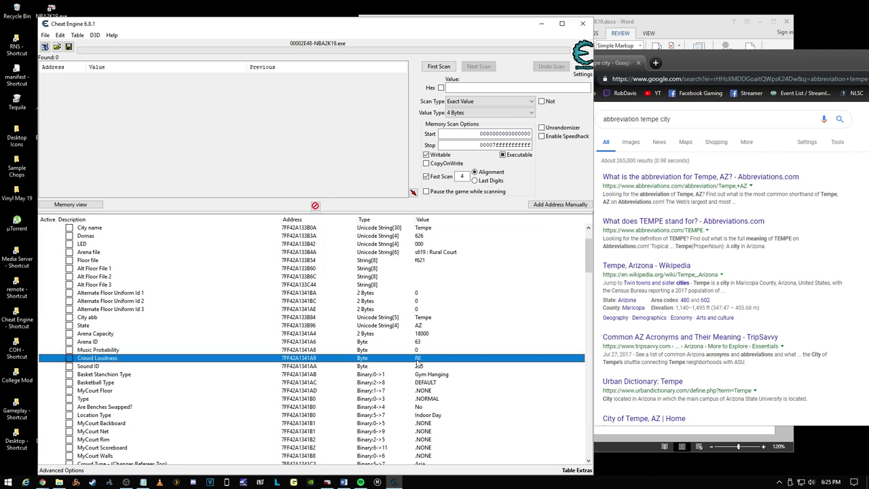
double_click(417, 358)
type("1")
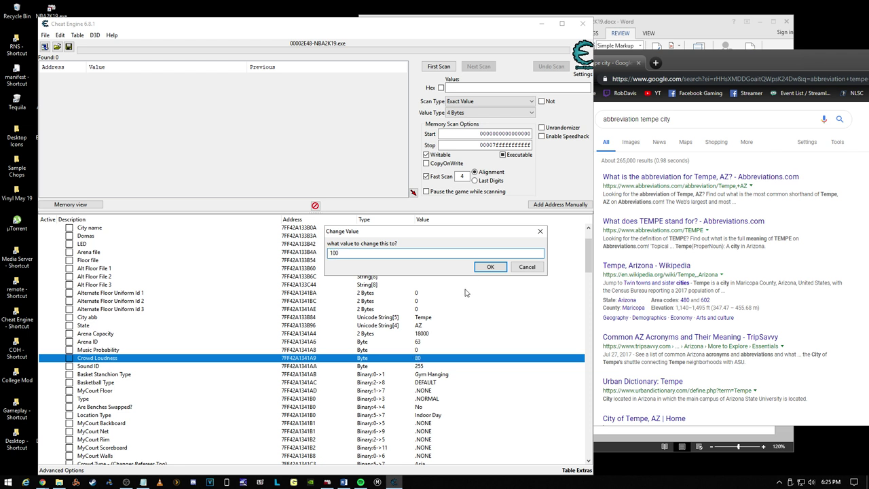
type("00")
left_click(489, 266)
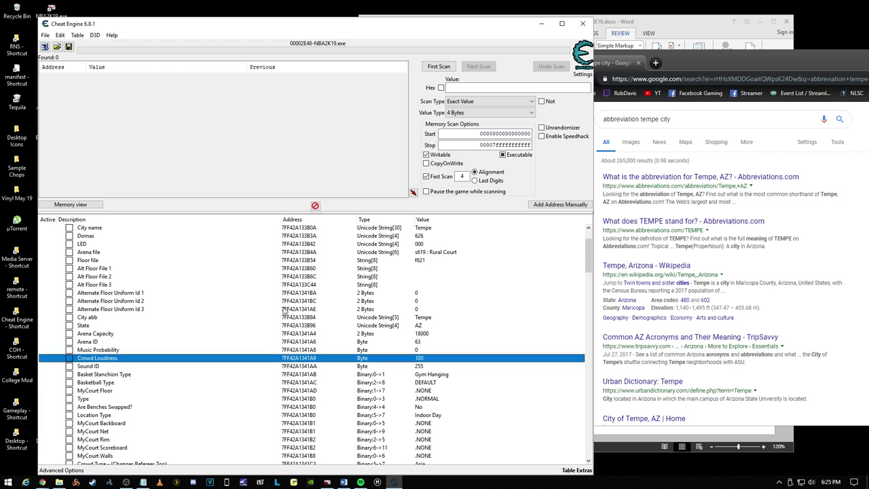
Step: Collapse the Arena Name X record and reopen the ARENAS list at the college arenas around Stuart Siegel Center
left_click(419, 367)
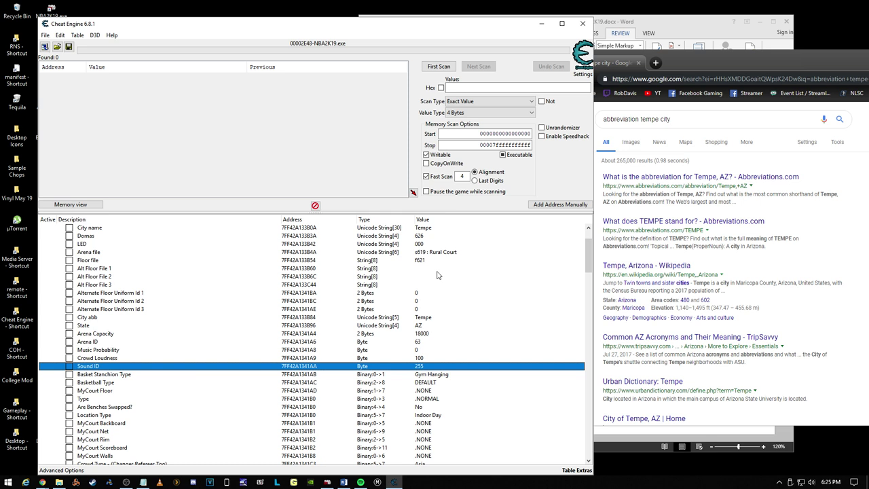
scroll(437, 275, "down", 1)
scroll(437, 275, "up", 3)
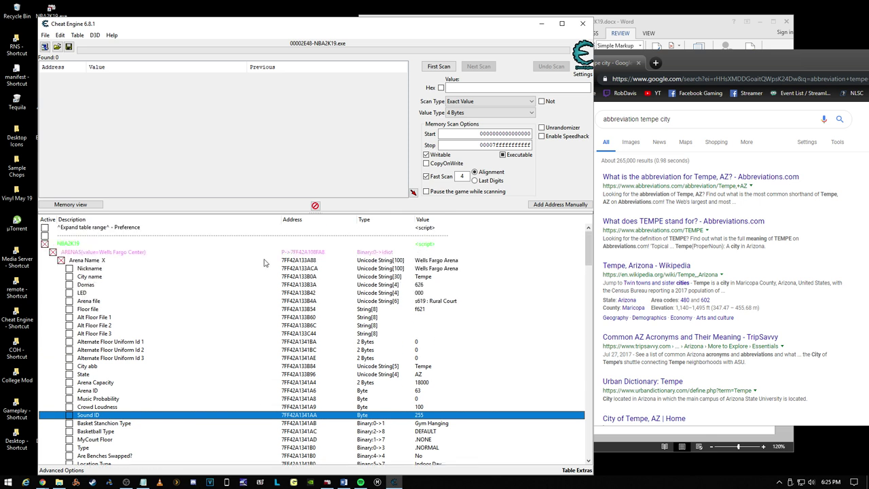
left_click(61, 260)
left_click(52, 252)
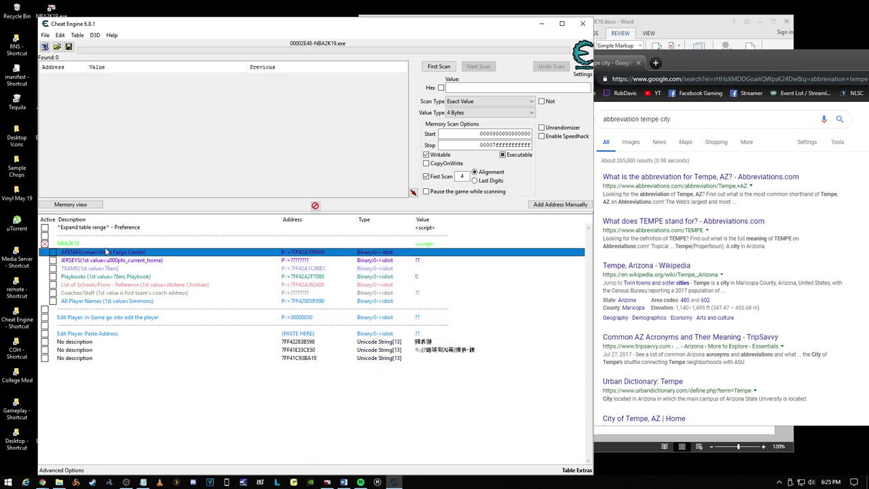
left_click(53, 253)
scroll(319, 296, "down", 5)
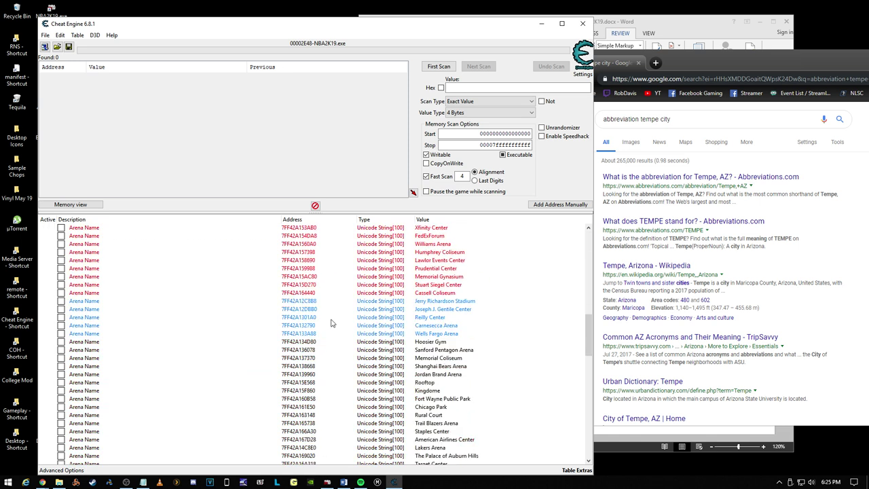
Step: Copy Stuart Siegel Center's address offset +12F8*47 and set it as the address of the Arena Name X entry
double_click(310, 325)
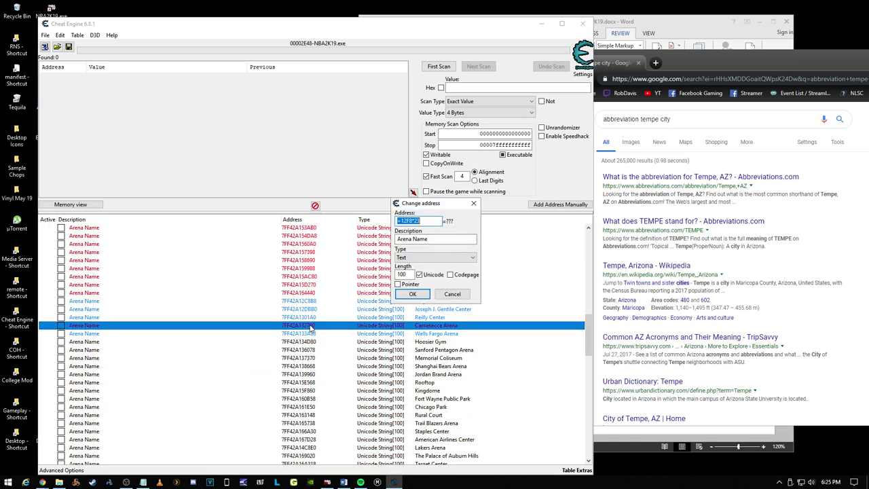
left_click(455, 294)
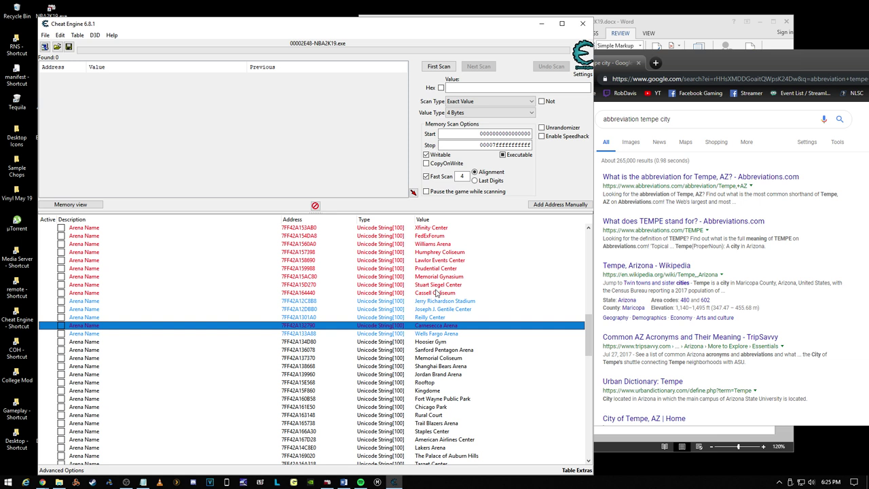
double_click(307, 285)
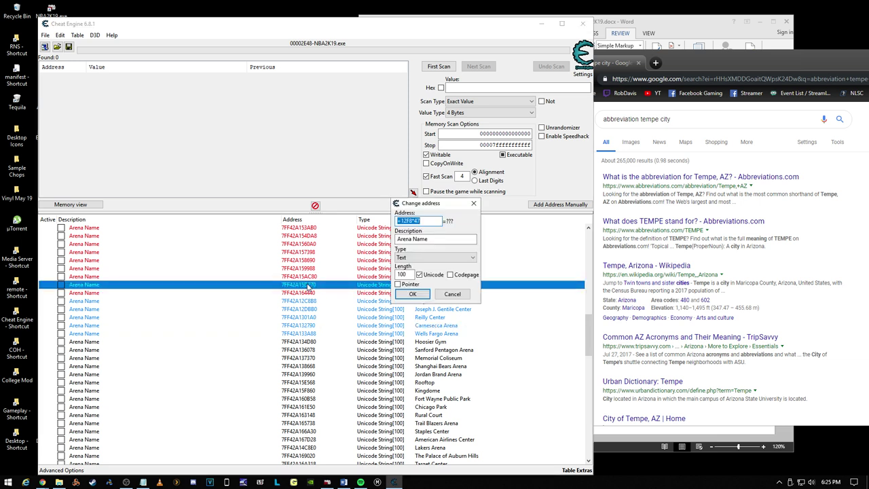
left_click(454, 293)
scroll(309, 285, "up", 15)
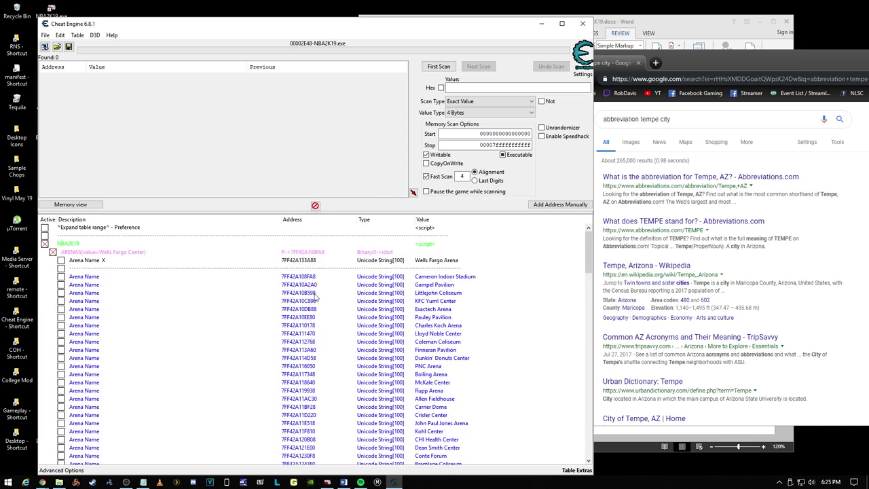
left_click(308, 262)
double_click(309, 263)
type("7FF42A15D270")
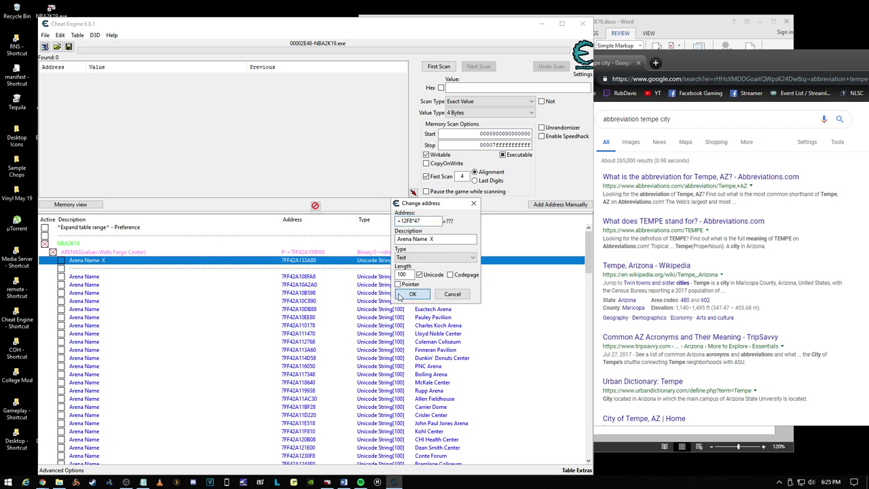
left_click(395, 293)
Step: Expand the Arena Name X record for Stuart Siegel Center and check its Crowd Loudness and Sound ID values
left_click(61, 268)
scroll(169, 354, "down", 5)
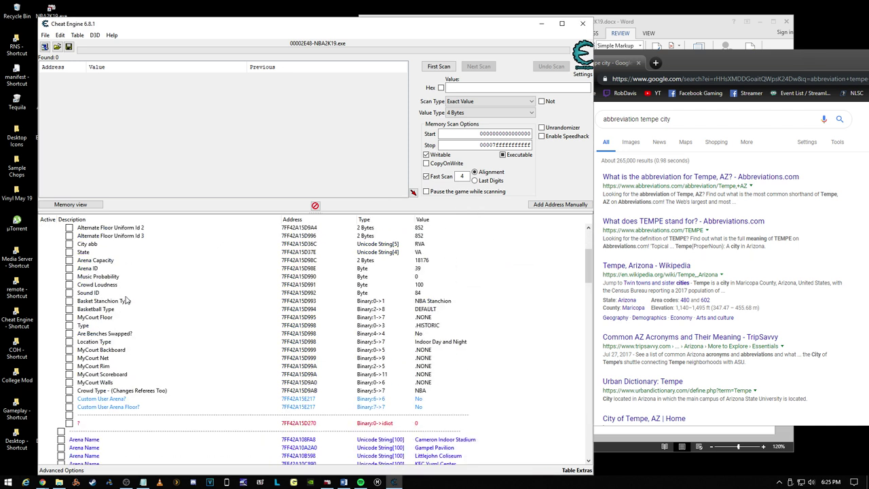
left_click(121, 285)
left_click(129, 293)
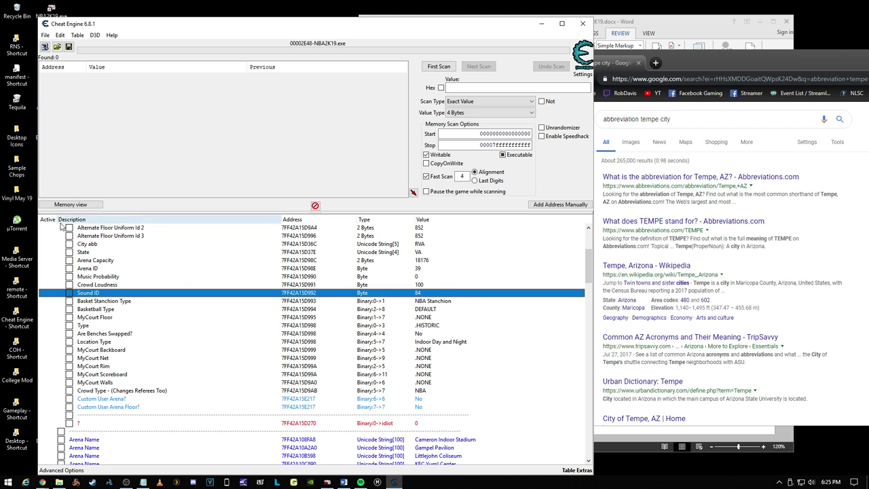
Step: Collapse the Arena Name X record and set its address to Wells Fargo Arena's offset +12F8*24
scroll(124, 274, "up", 5)
left_click(61, 260)
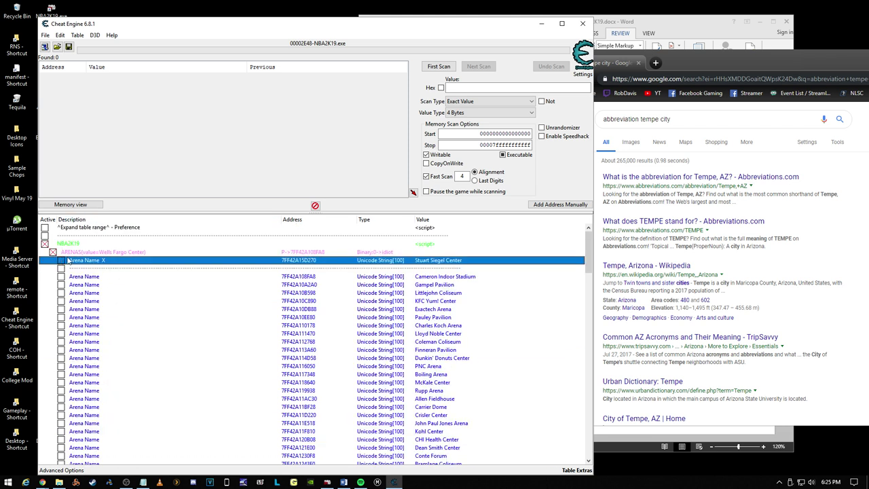
scroll(361, 318, "down", 10)
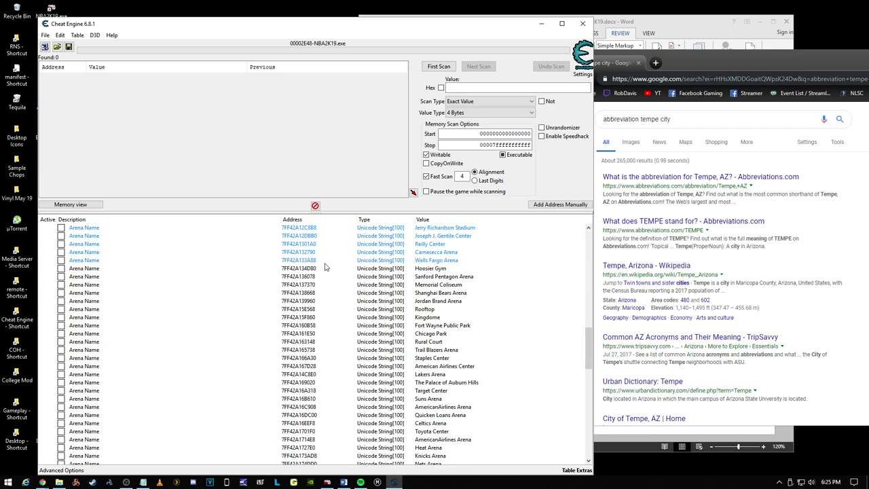
double_click(304, 260)
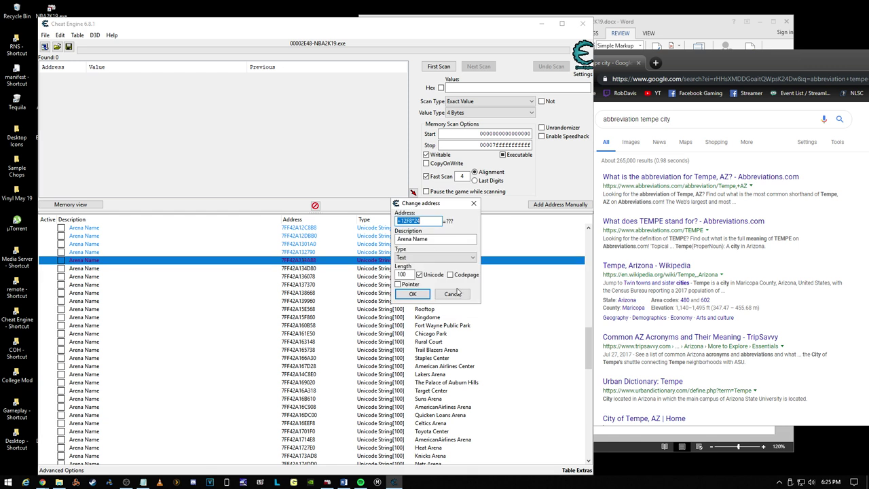
left_click(453, 293)
scroll(321, 303, "up", 10)
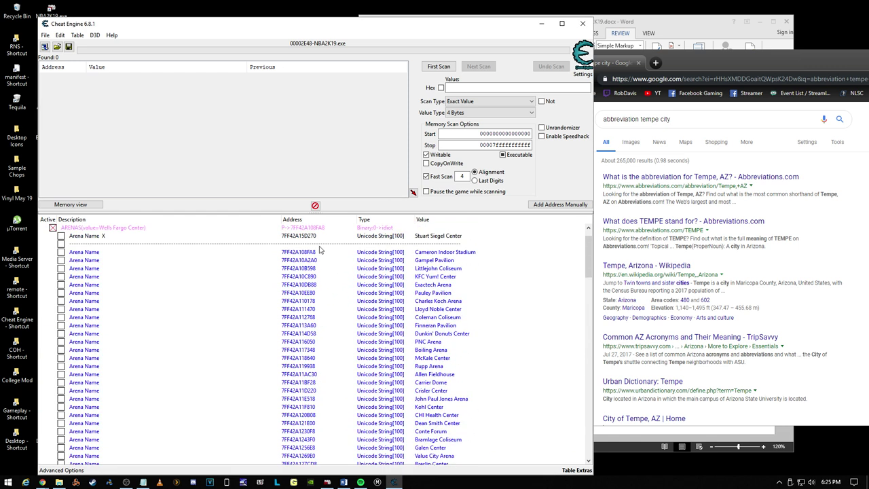
double_click(311, 237)
type("7FF42A133A88")
left_click(423, 297)
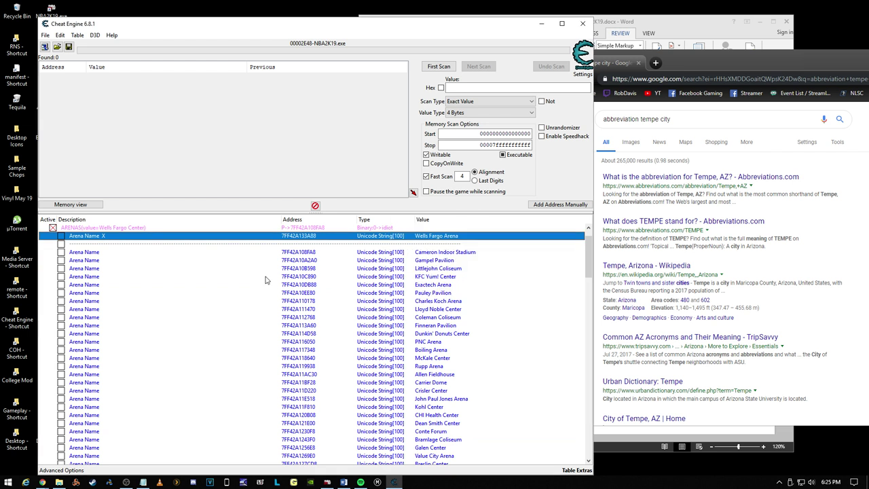
Step: Expand the Arena Name X record for Wells Fargo Arena and set its Sound ID to 84
left_click(62, 236)
scroll(243, 296, "down", 1)
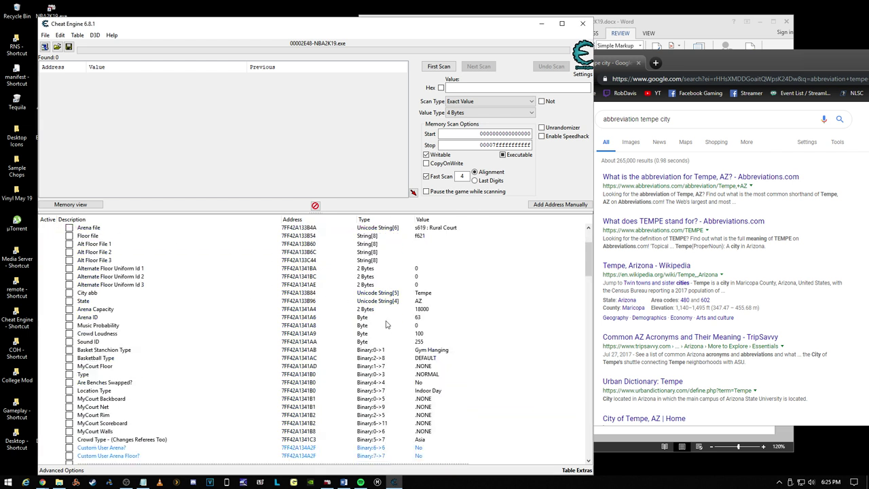
left_click(410, 331)
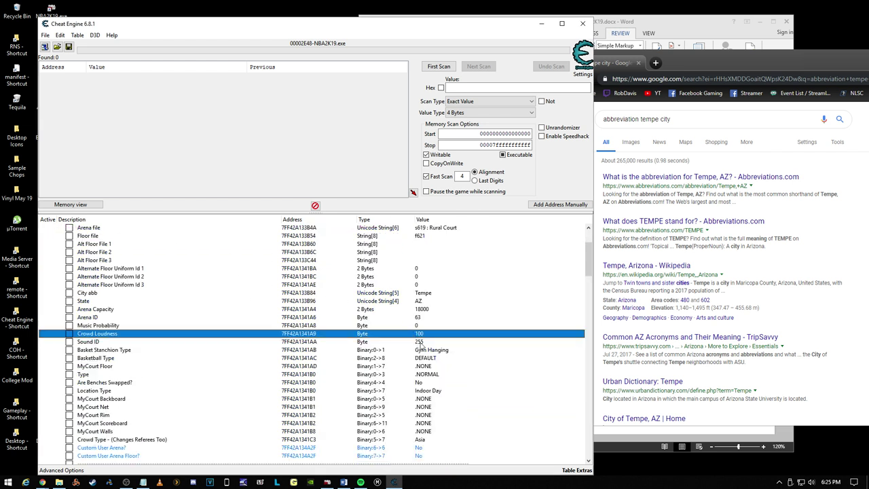
double_click(419, 342)
type("84")
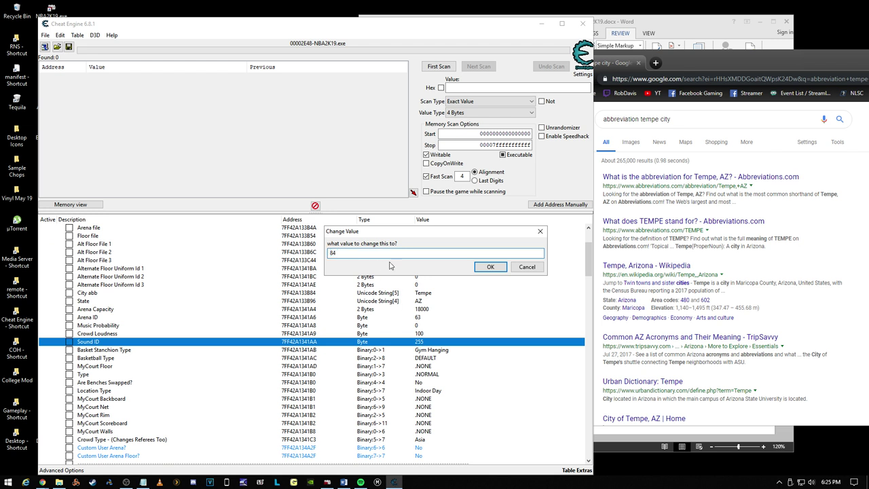
left_click(486, 269)
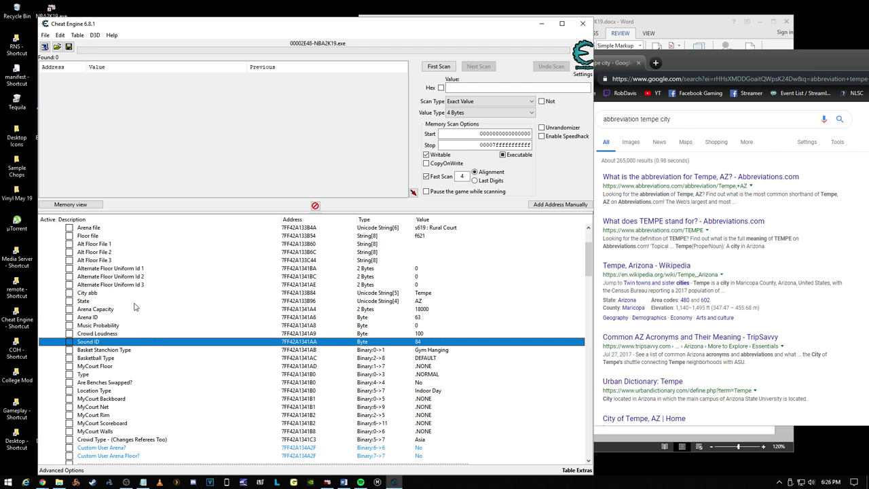
Step: Change the Basket Stanchion Type of Wells Fargo Arena to NBA Stanchion
left_click(436, 350)
double_click(432, 355)
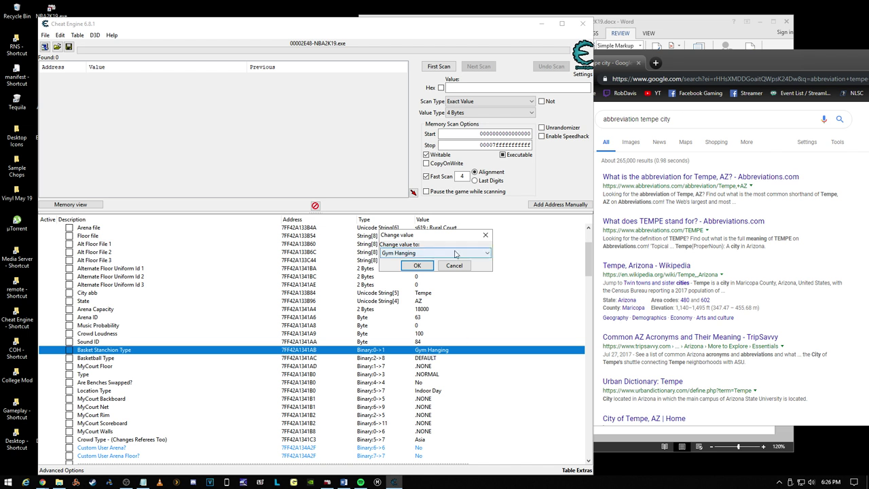
left_click(434, 253)
left_click(422, 262)
left_click(420, 266)
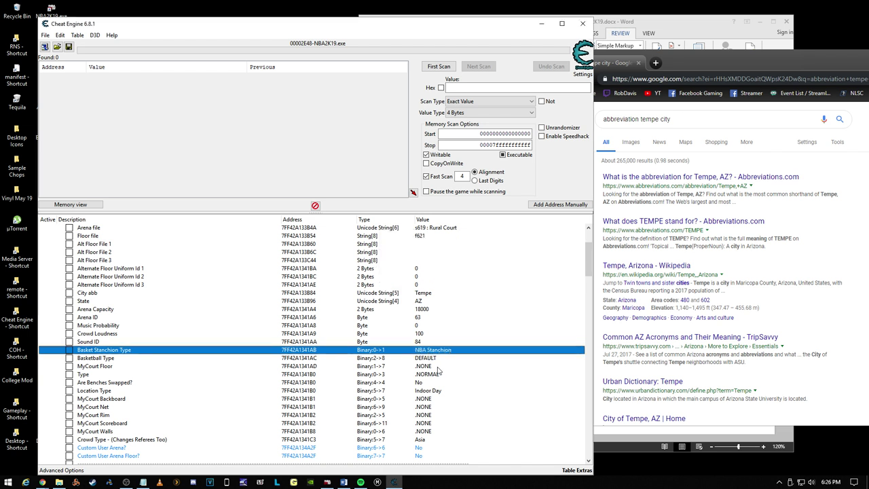
double_click(431, 358)
left_click(435, 252)
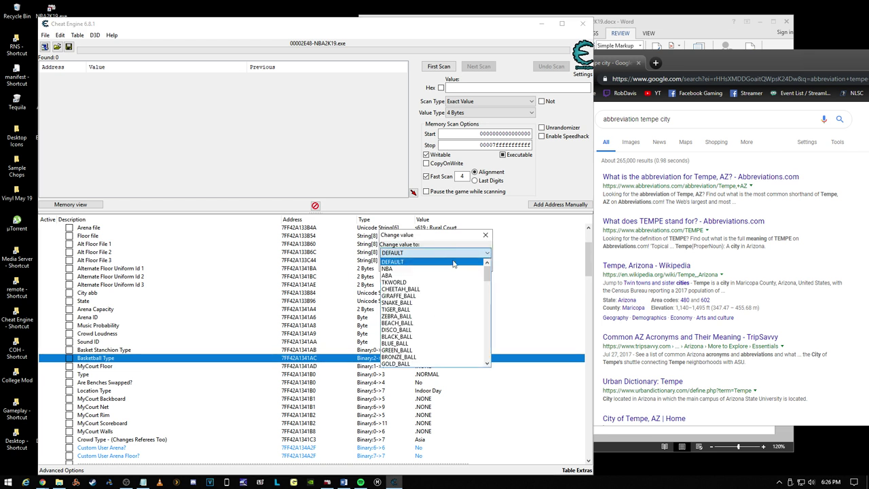
left_click(488, 236)
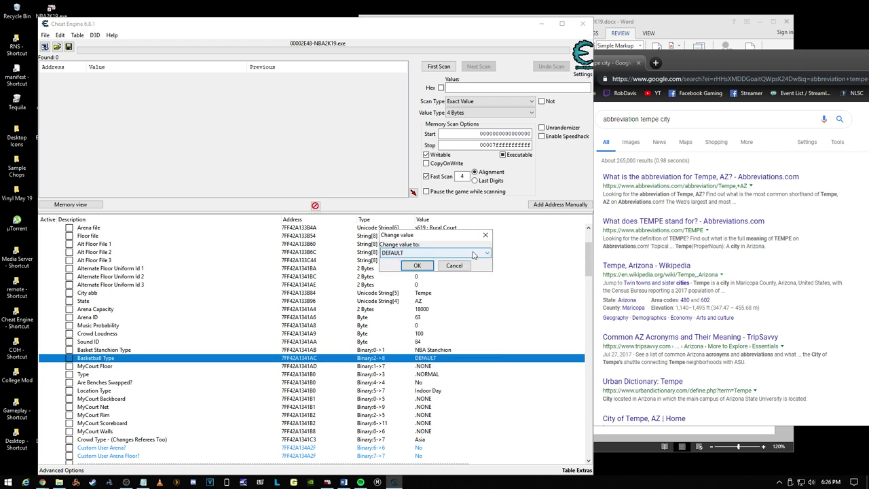
left_click(449, 266)
Step: Change the Location Type of Wells Fargo Arena to Indoor Day and Night
left_click(432, 366)
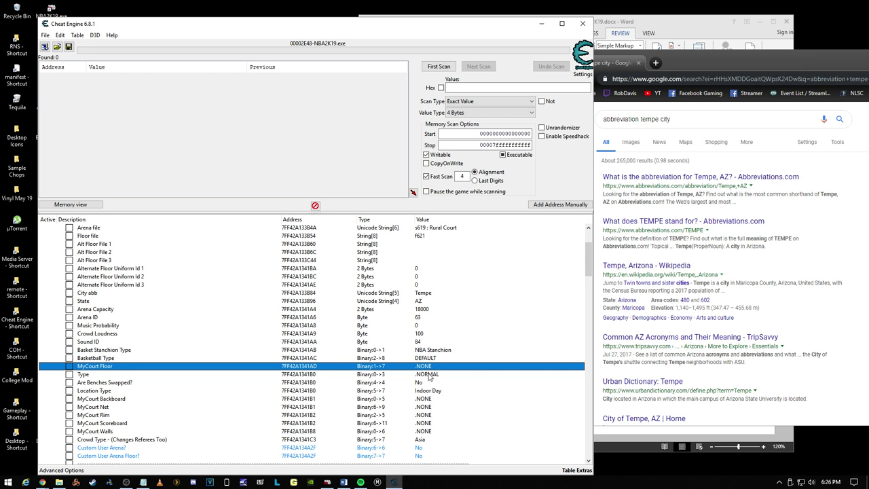
left_click(430, 375)
left_click(422, 383)
double_click(429, 392)
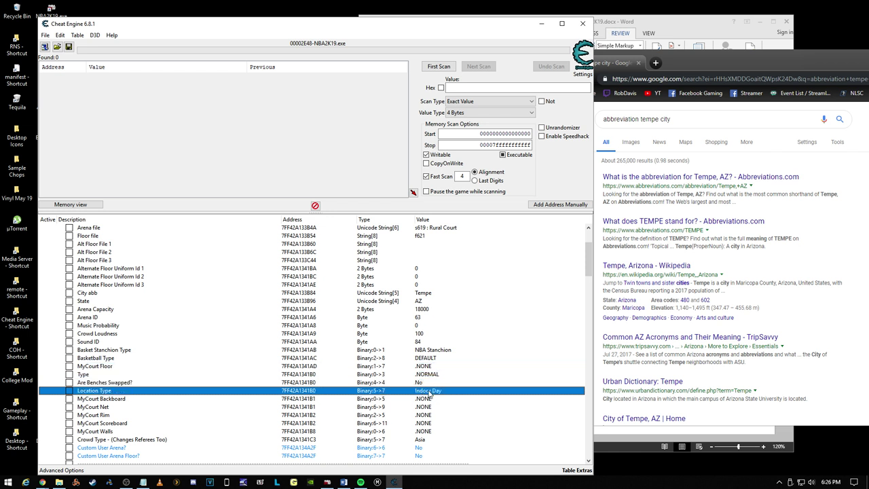
left_click(435, 253)
left_click(427, 262)
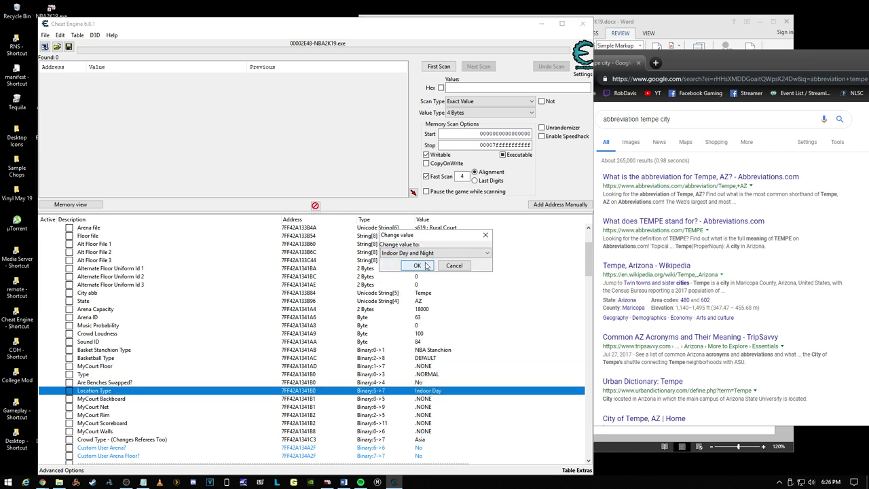
left_click(427, 266)
Step: Change the Crowd Type of Wells Fargo Arena to NBA
scroll(441, 374, "down", 2)
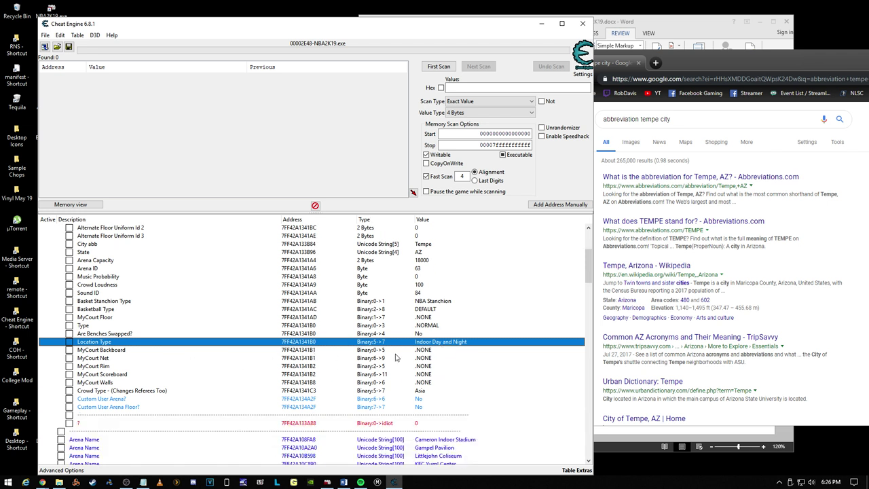
left_click(205, 393)
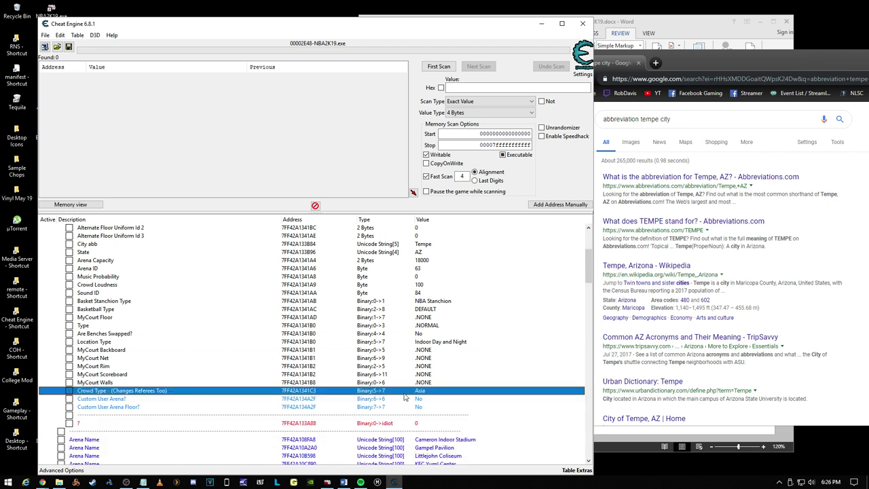
double_click(420, 393)
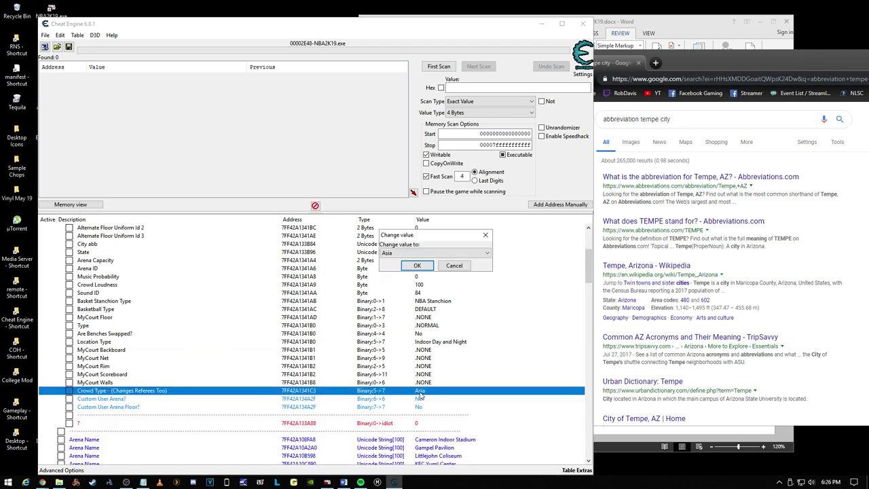
left_click(435, 253)
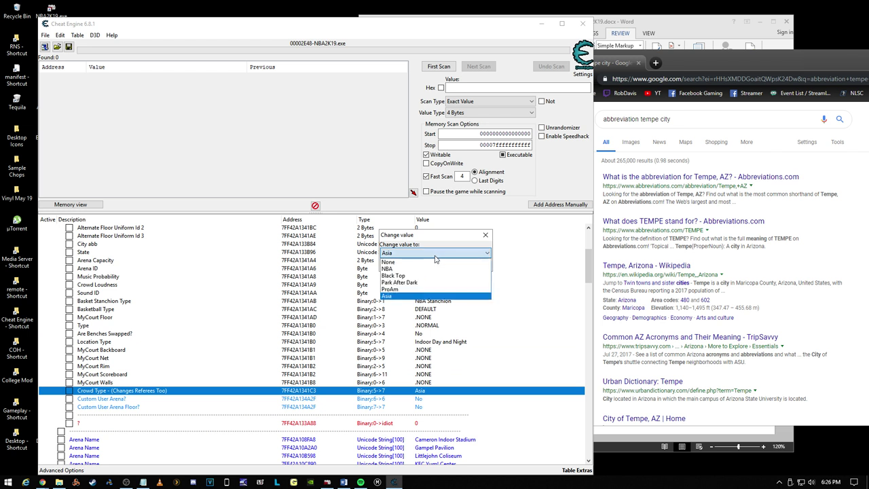
left_click(419, 273)
left_click(419, 266)
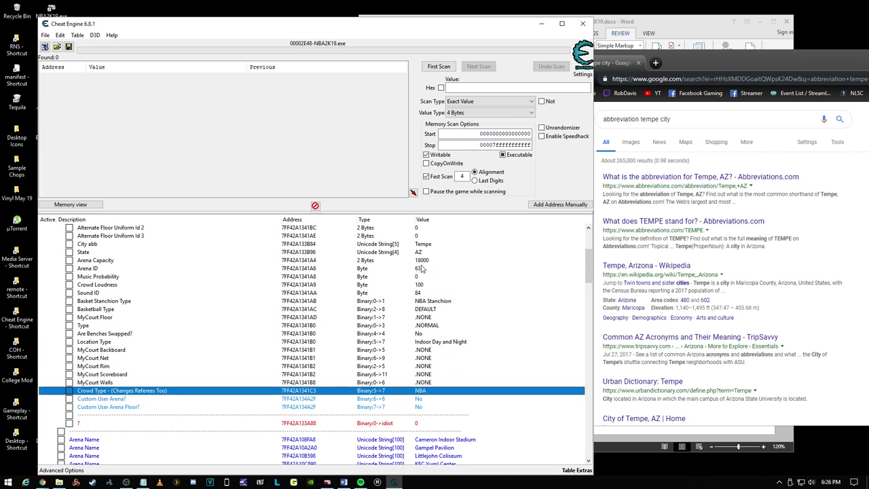
Step: Go back over the Wells Fargo Arena settings and collapse the Arena Name X record
scroll(410, 342, "up", 2)
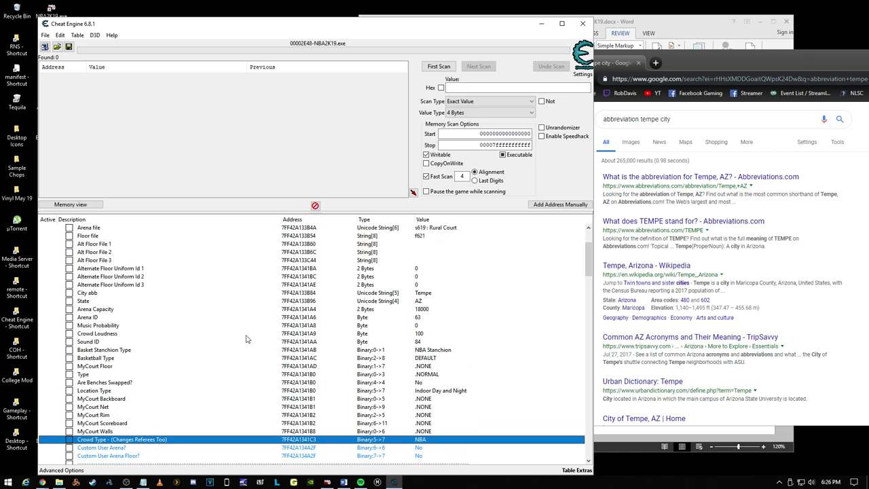
scroll(247, 340, "up", 3)
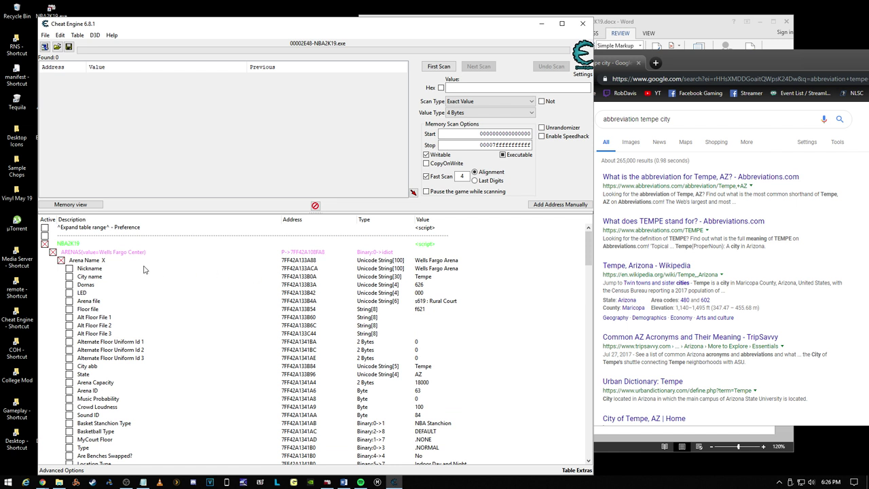
left_click(62, 260)
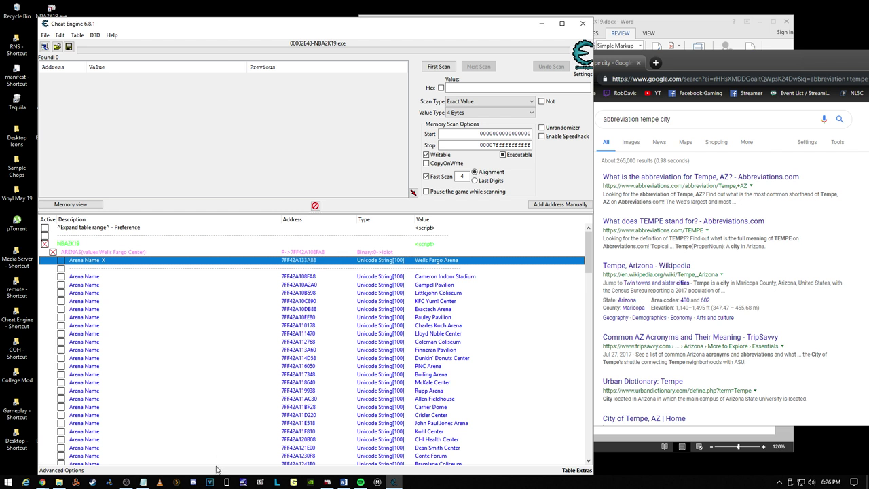
Step: Switch to Notepad, note the Wells Fargo Arena address as 7FF42A1333A88 below the color codes, and copy it
left_click(143, 482)
left_click(693, 179)
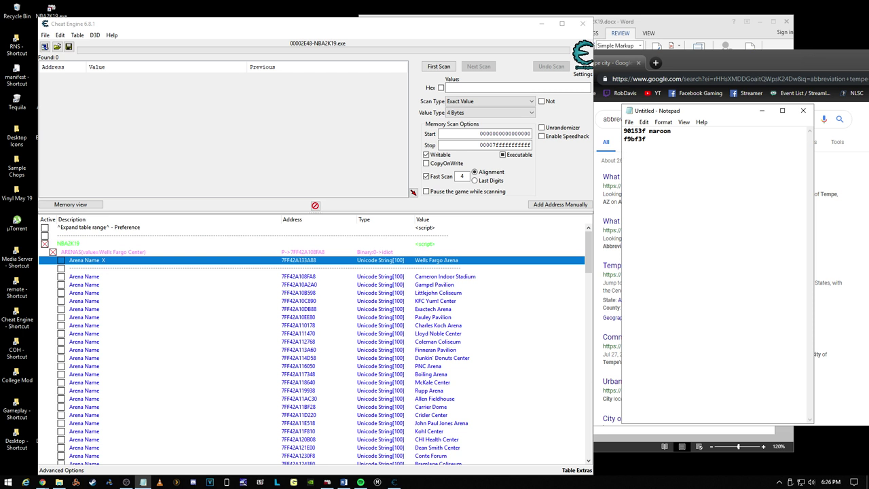
type("7FF42A1333A88")
left_click_drag(693, 156, 618, 155)
right_click(638, 160)
left_click(659, 183)
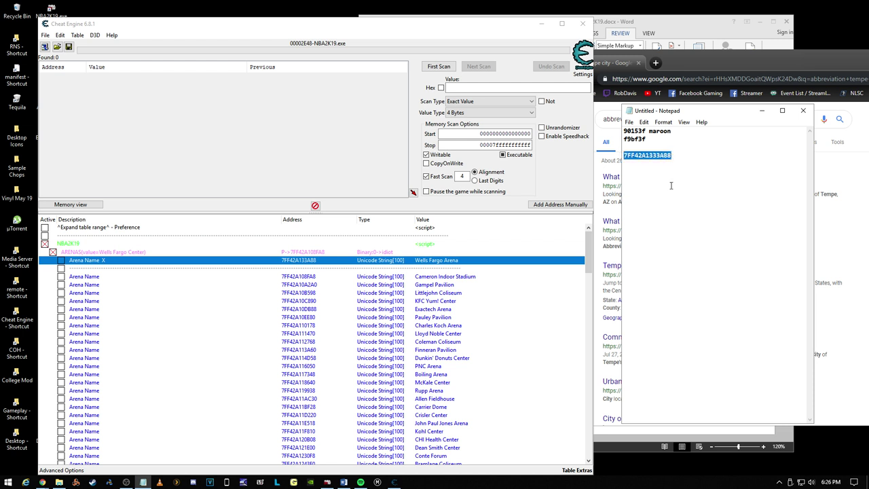
Step: Back in Cheat Engine, close the ARENAS list and open the Team name X record under TEAMS to find its Stadium Data
left_click(55, 253)
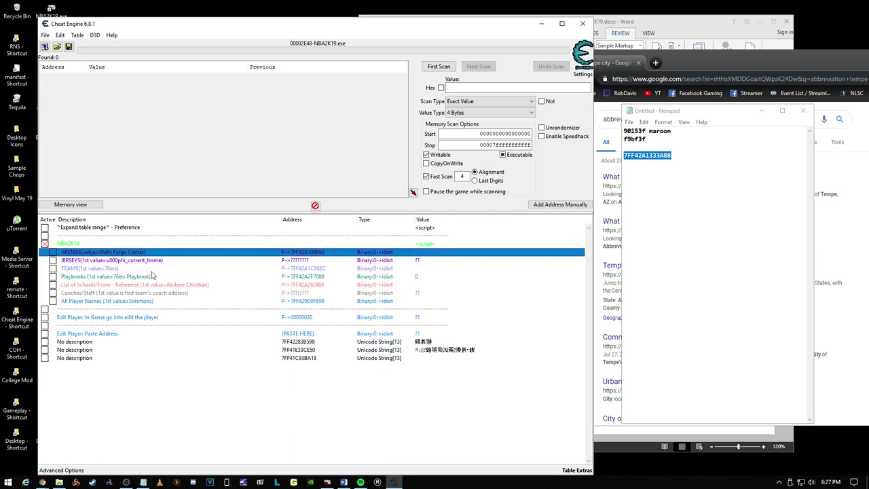
left_click(53, 268)
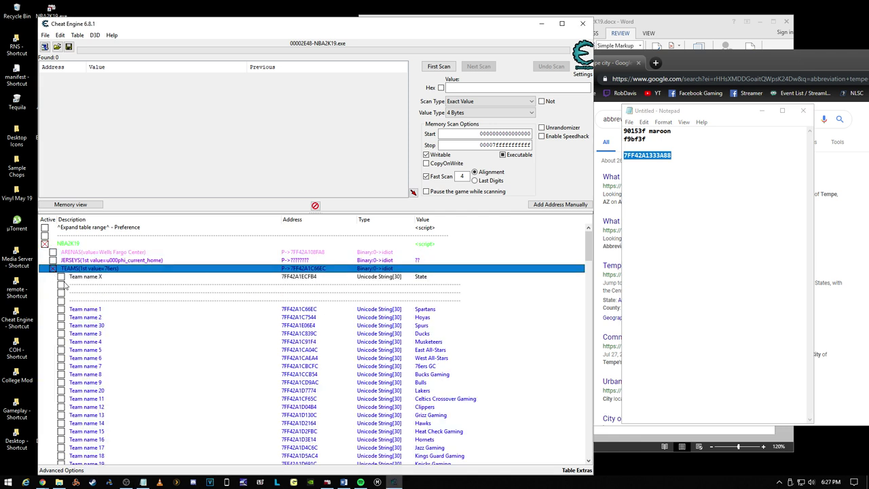
left_click(62, 276)
scroll(274, 261, "down", 6)
scroll(275, 260, "up", 2)
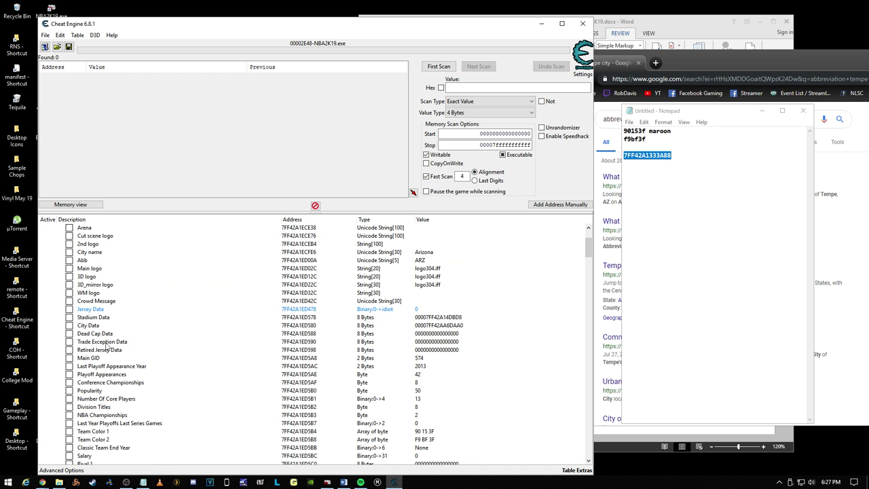
left_click(153, 321)
scroll(196, 303, "up", 3)
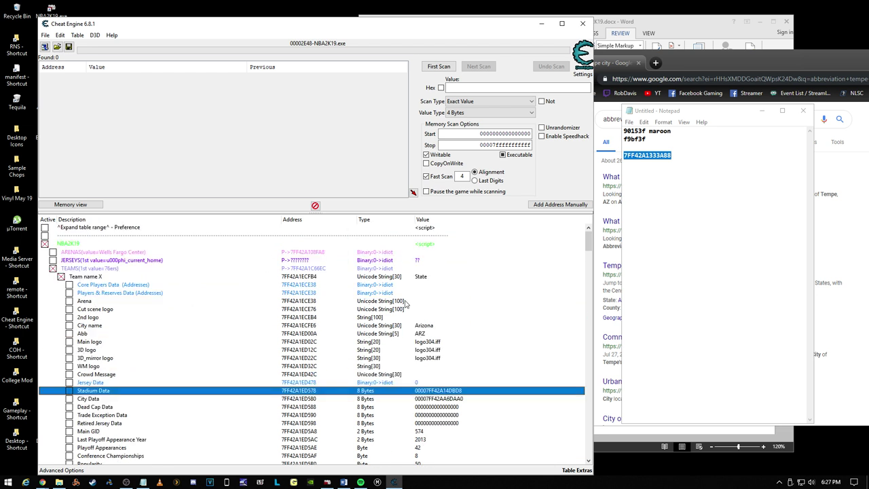
Step: Set the Arizona State team's Abb value to AZ
double_click(421, 333)
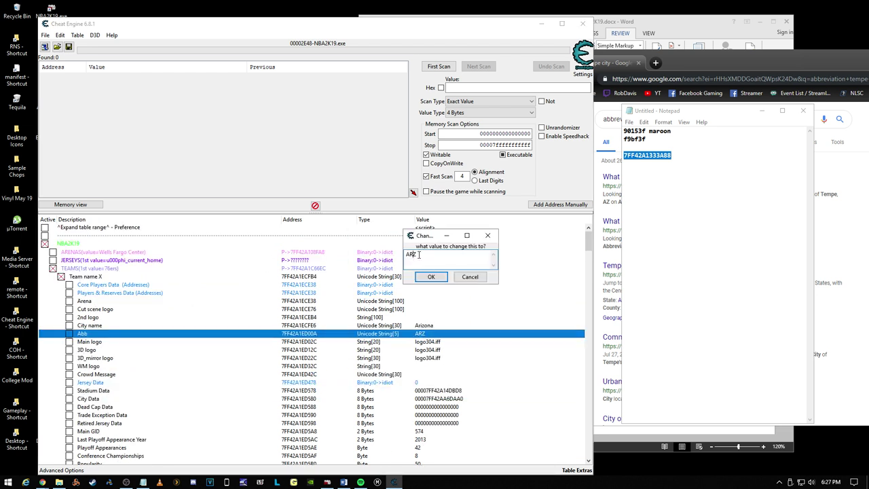
key("BackSpace")
key("BackSpace")
type("Z")
left_click(430, 276)
Step: Set the Arizona State team's Stadium Data to the copied Wells Fargo Arena address 7FF42A1333A88
scroll(170, 319, "down", 2)
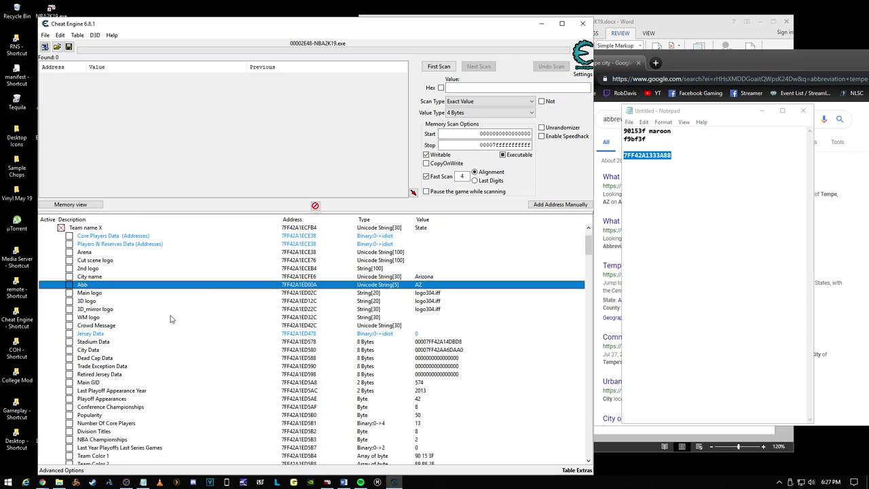
left_click(170, 342)
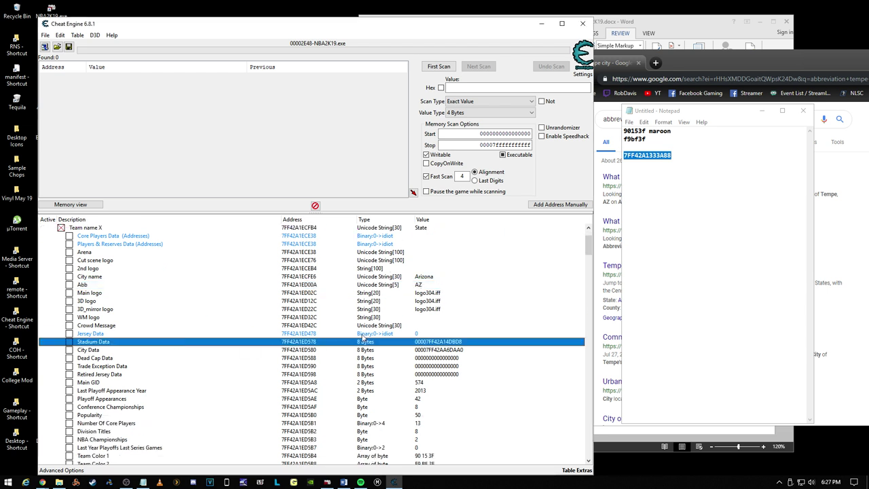
double_click(461, 342)
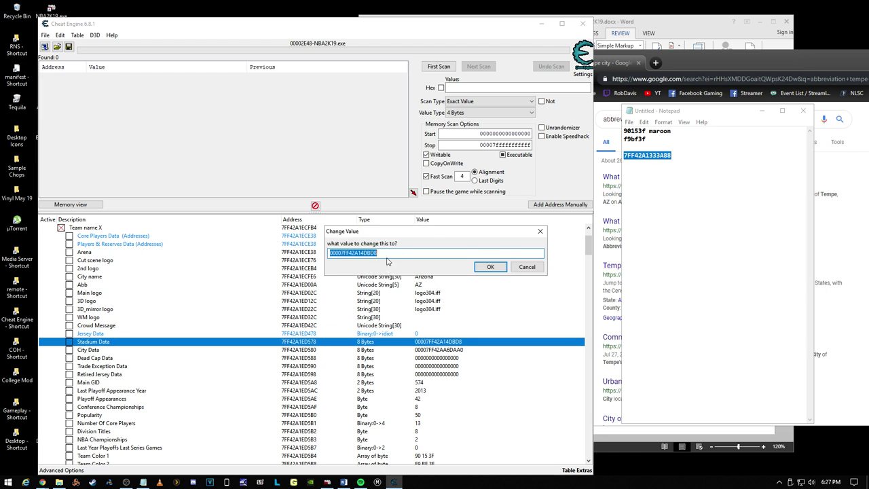
left_click_drag(387, 255, 341, 264)
key("ctrl+v")
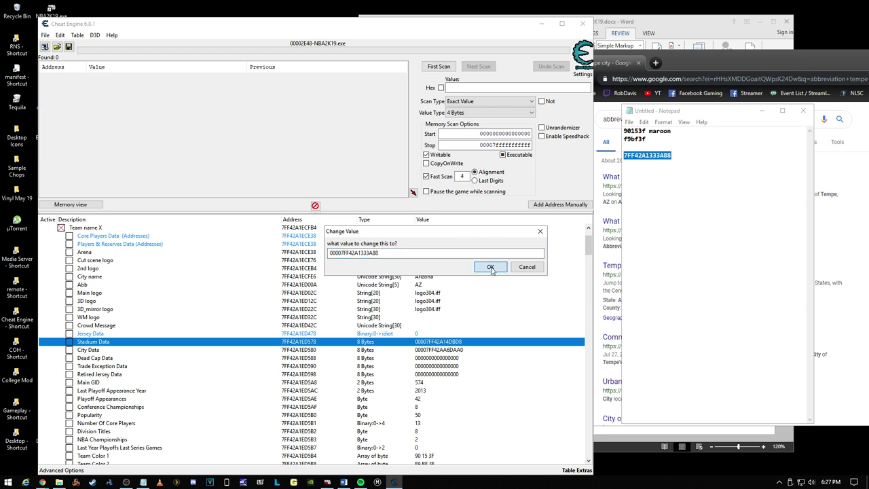
left_click(490, 266)
Step: Collapse the Team name X record and close the TEAMS list
scroll(155, 309, "up", 2)
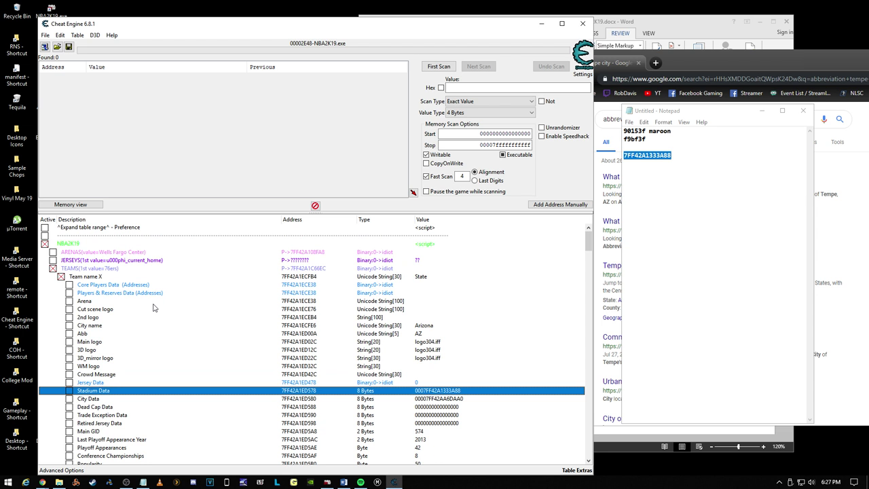
left_click(62, 278)
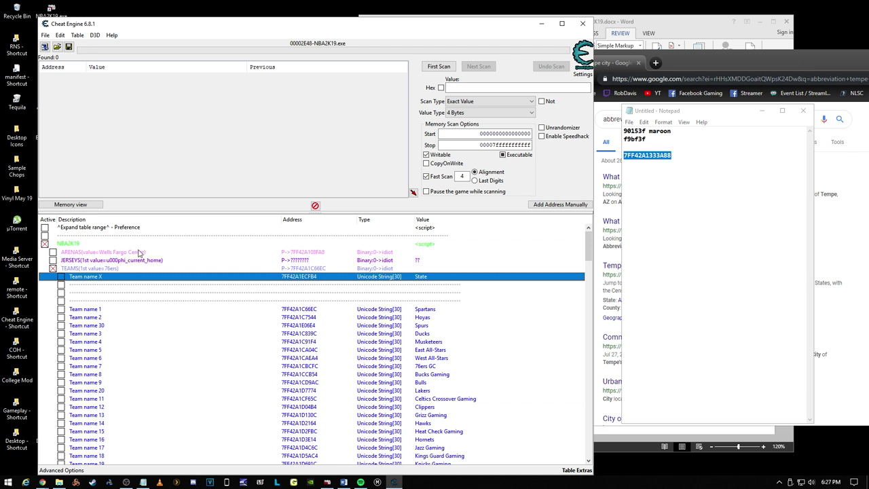
left_click(53, 268)
left_click(54, 268)
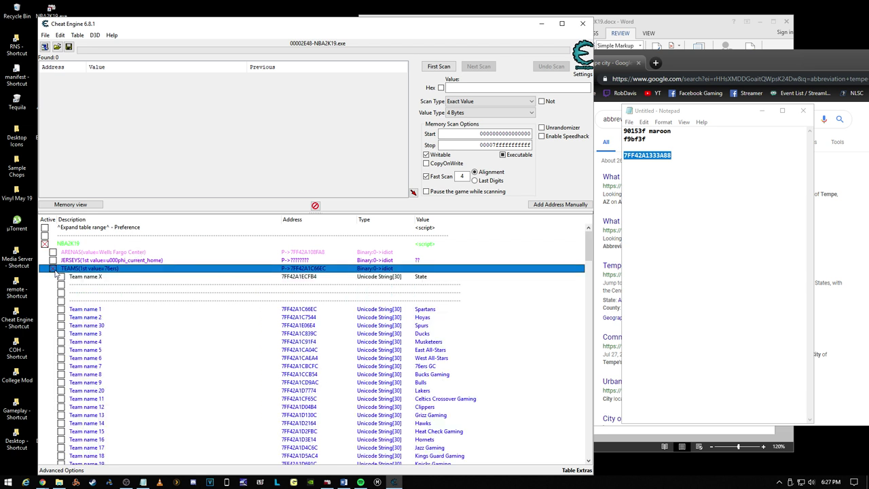
left_click(55, 268)
Step: Save the cheat table over the existing file NBA2K19 College Hoops Roster V2 Final.CT
left_click(68, 47)
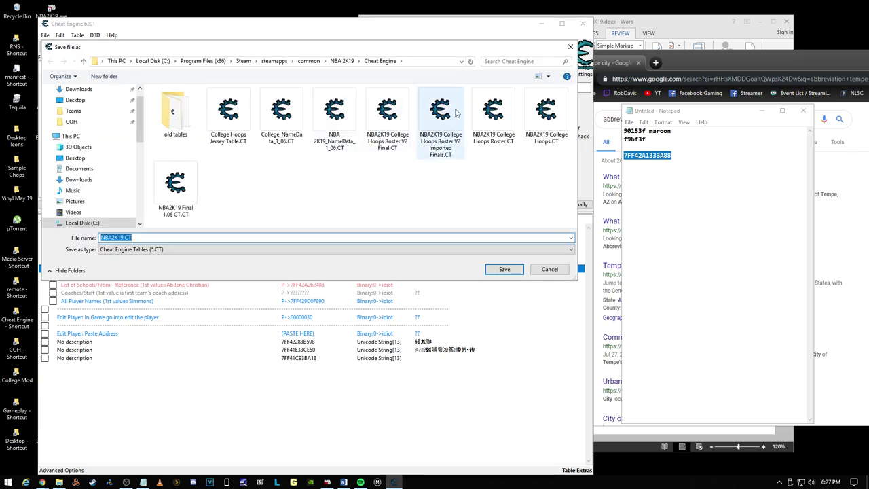
left_click(386, 109)
left_click(505, 269)
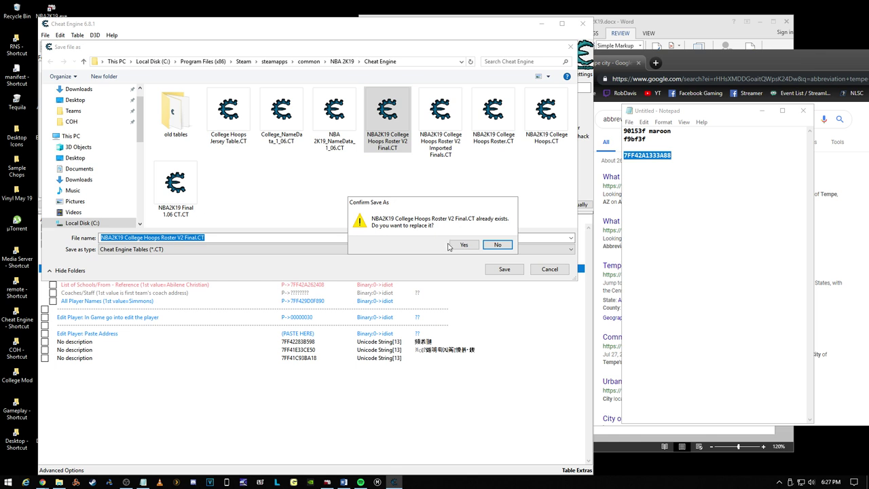
left_click(450, 247)
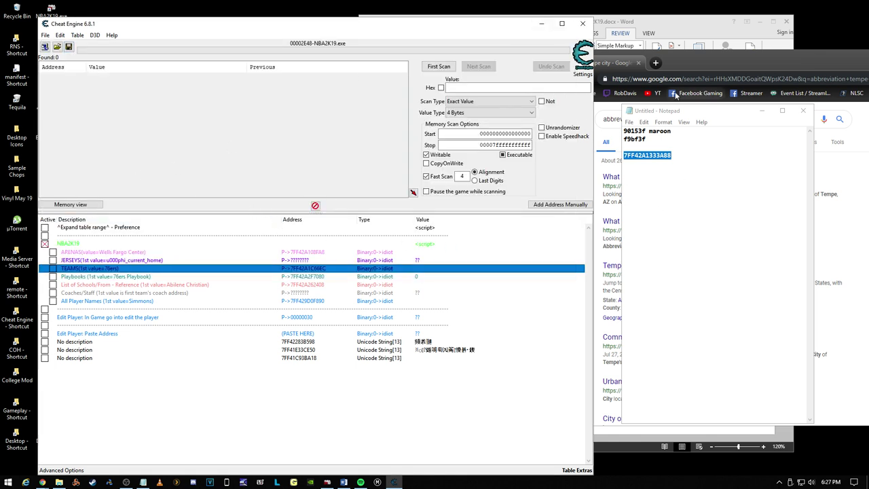
Step: Switch to NBA 2K19, leave the Roster Creator and save the edited roster to an existing roster file
left_click(327, 482)
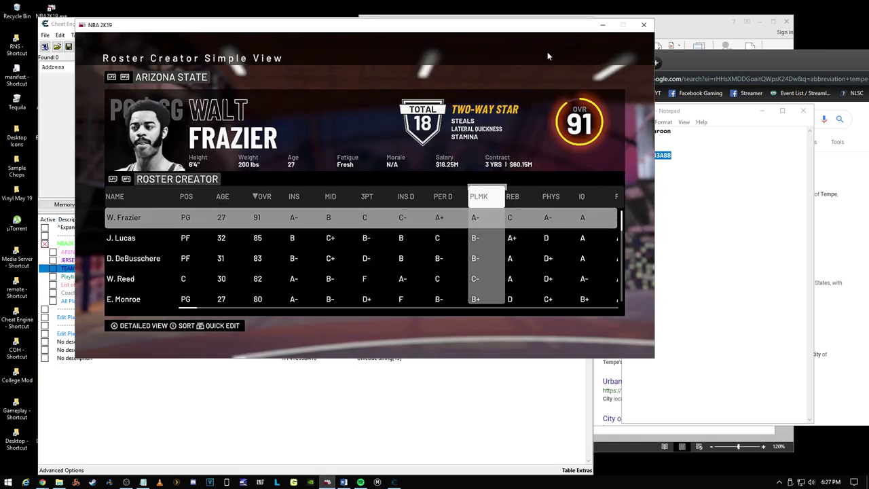
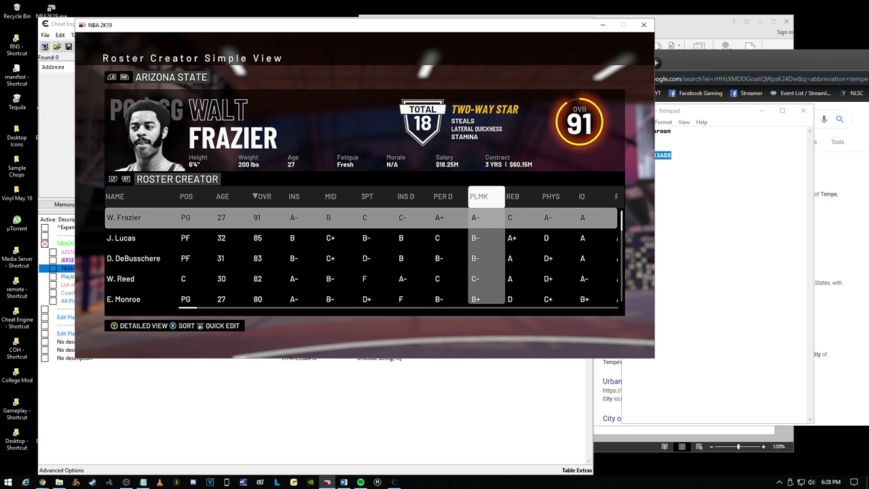
key("Left")
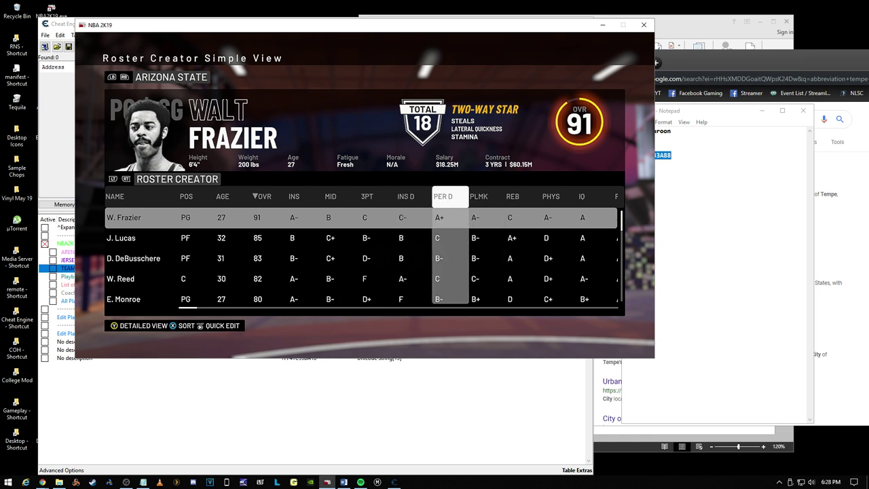
key("Left")
key("Escape")
key("Down")
key("Return")
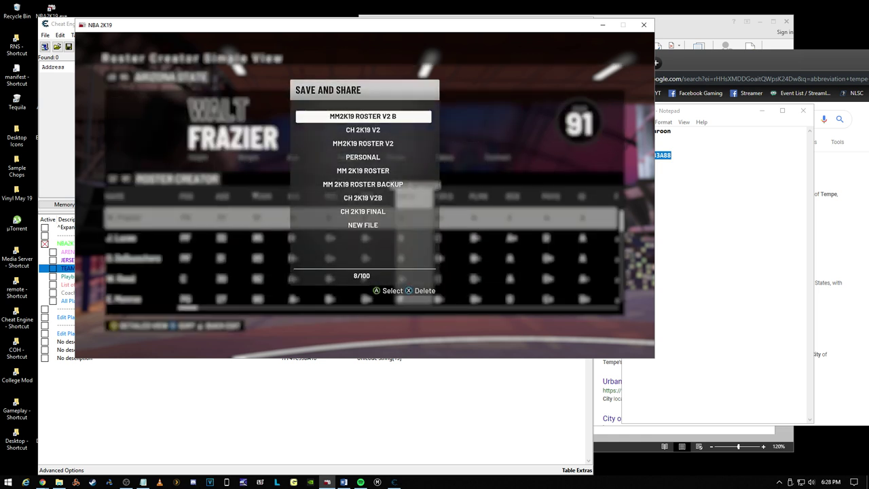
key("Down")
key("Return")
key("Return")
key("Down")
key("Return")
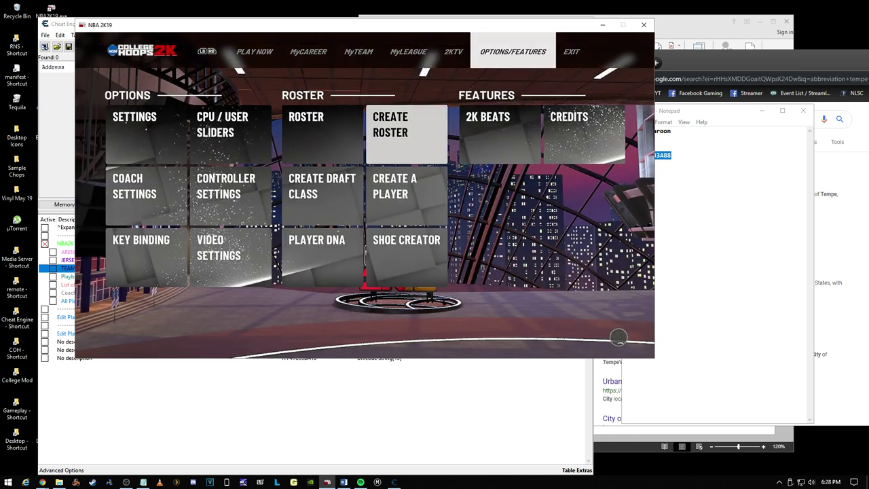
Step: Open 2KU Freestyle from the Play Now modes and load the user-created roster
key("Left")
key("Left")
key("Left")
key("Left")
key("Left")
key("Right")
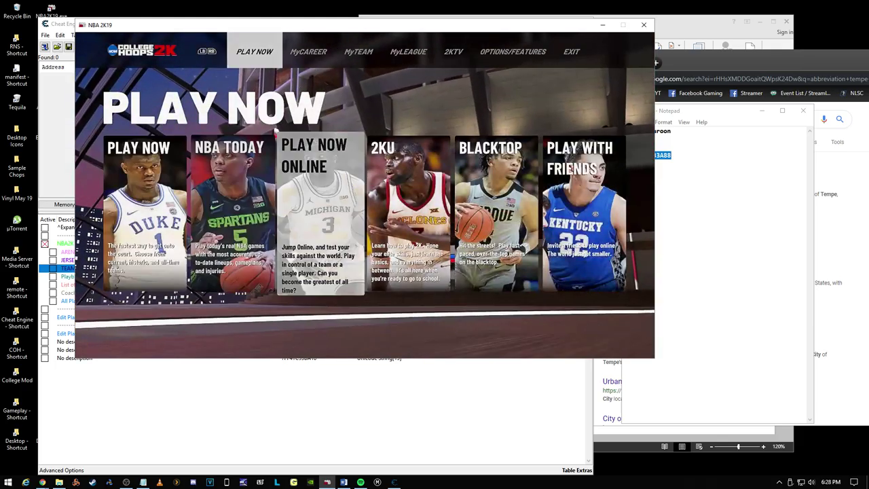
key("Return")
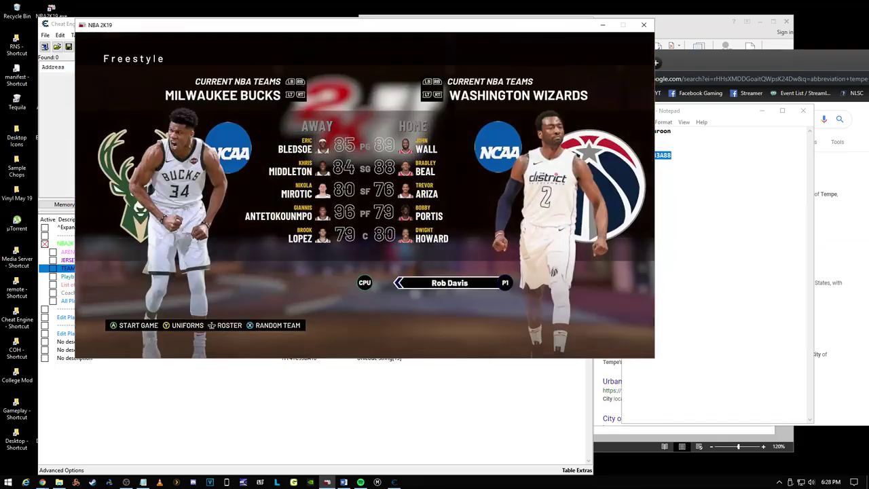
key("Escape")
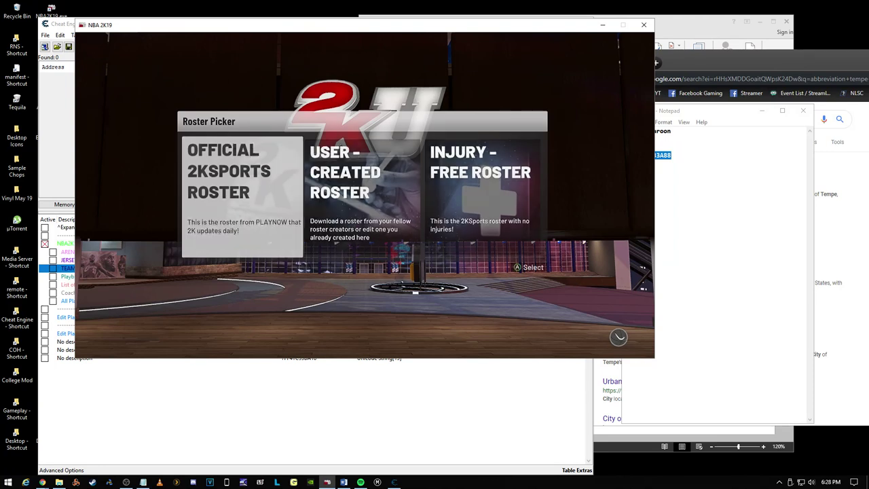
key("Return")
key("Down")
key("Return")
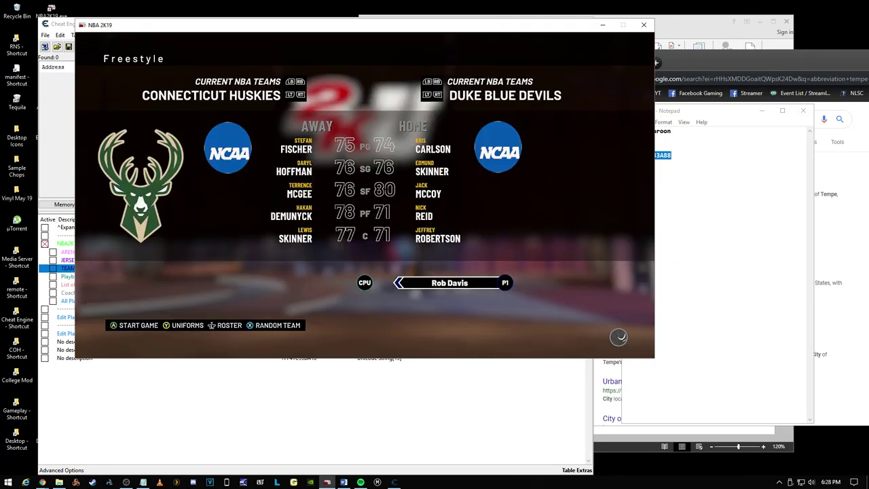
Step: Browse the Classic NBA Teams and choose Arizona State as the home team against the Connecticut Huskies
key("Right")
key("Right")
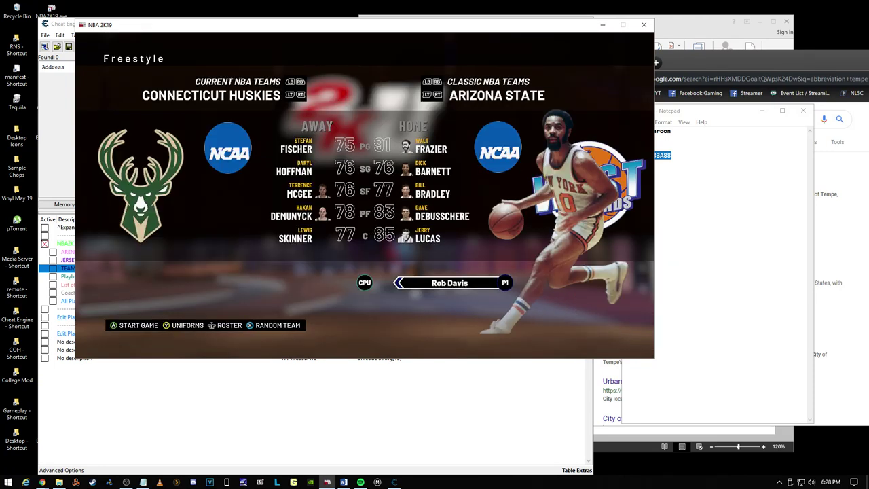
key("Right")
key("Right")
key("Right")
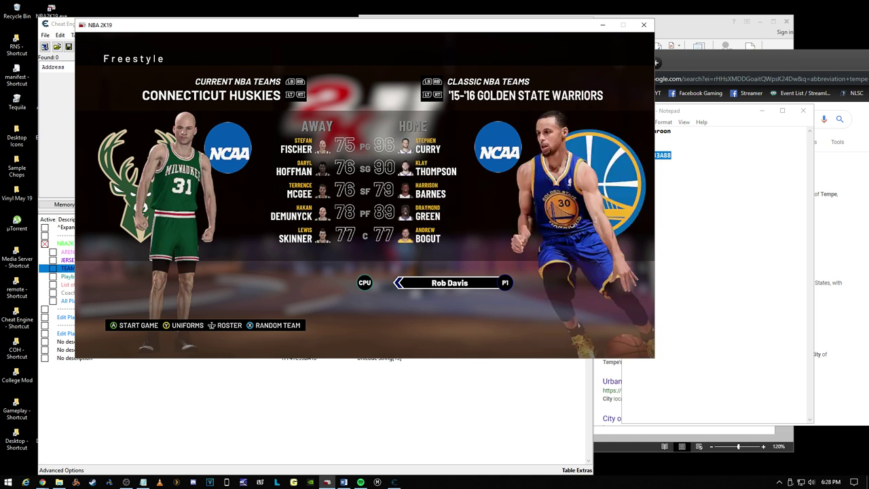
key("Left")
key("Left")
key("Left")
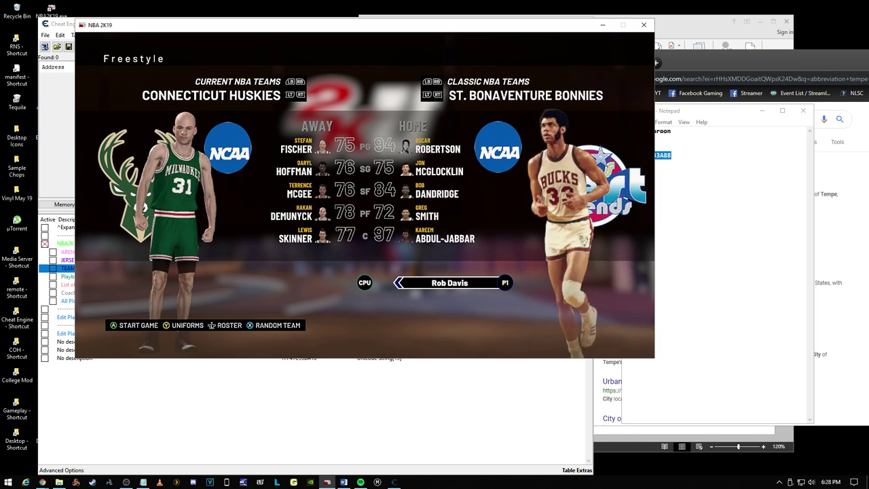
key("Left")
key("Left")
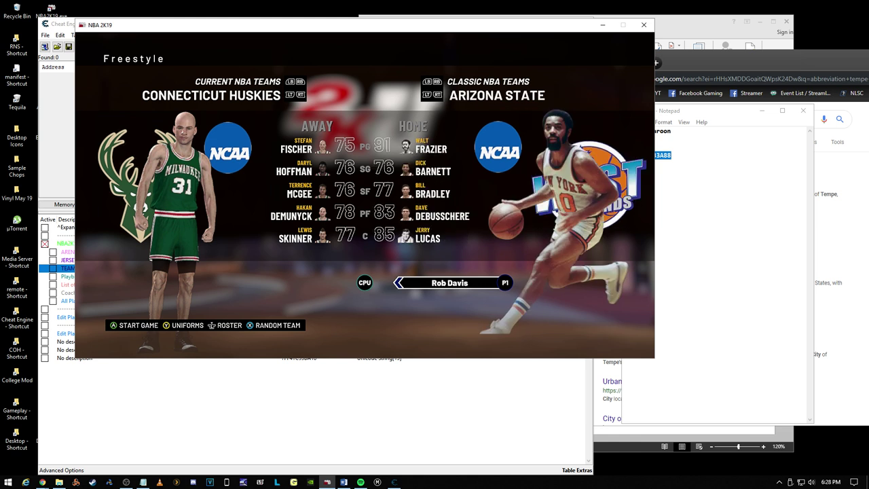
key("Right")
key("Left")
Step: Switch back to Cheat Engine, reposition its window and deactivate the NBA2K19 script
key("alt+Tab")
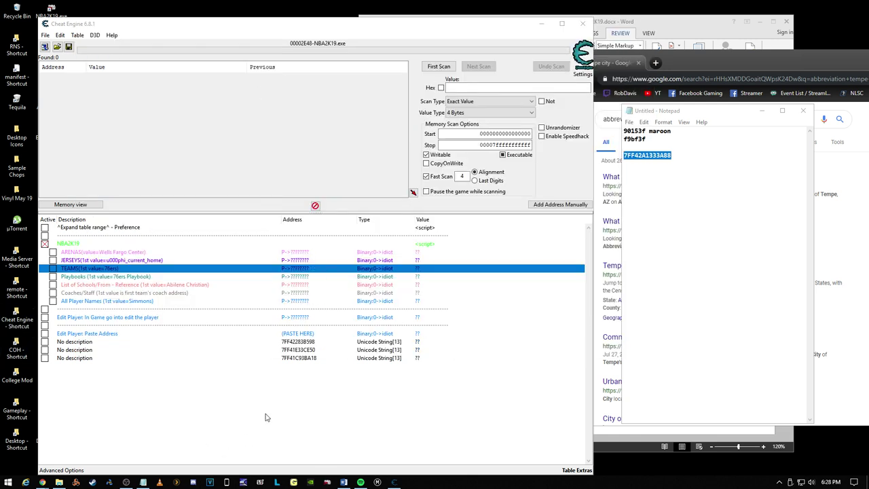
left_click_drag(330, 21, 347, 22)
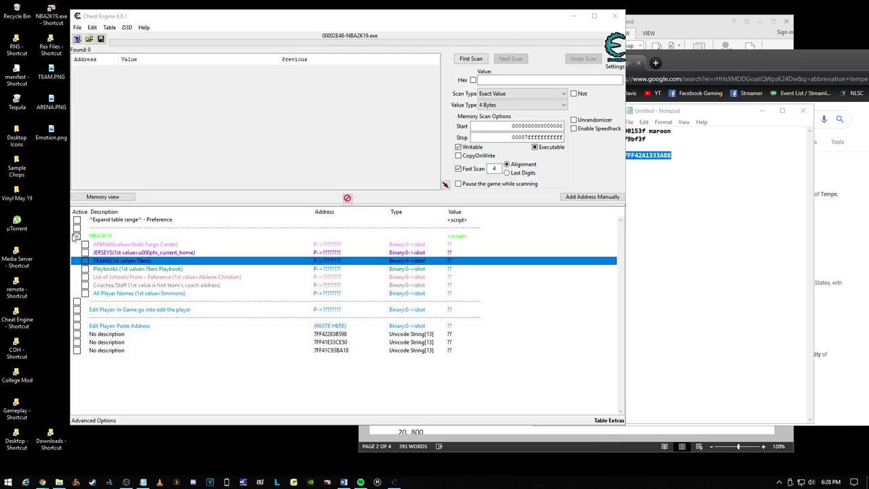
left_click(76, 238)
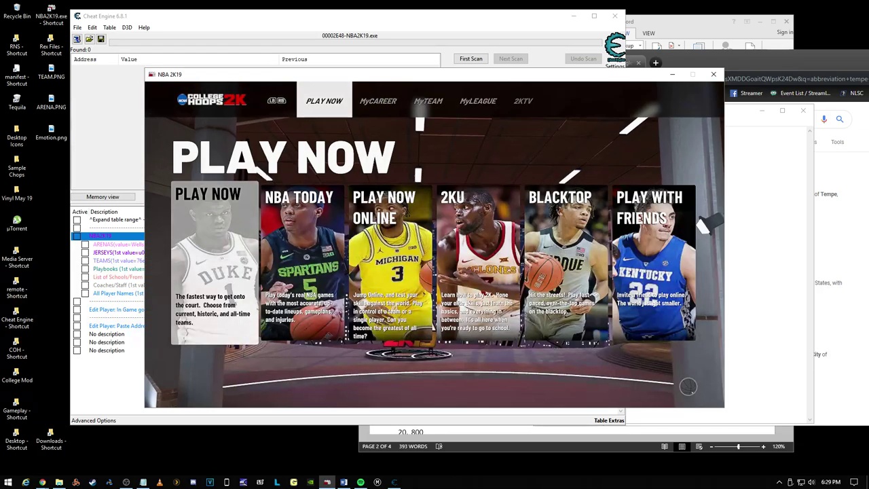
Step: In the restarted NBA 2K19, open Create Roster under Options/Features and load a saved user-created roster
key("Right")
key("Right")
key("Right")
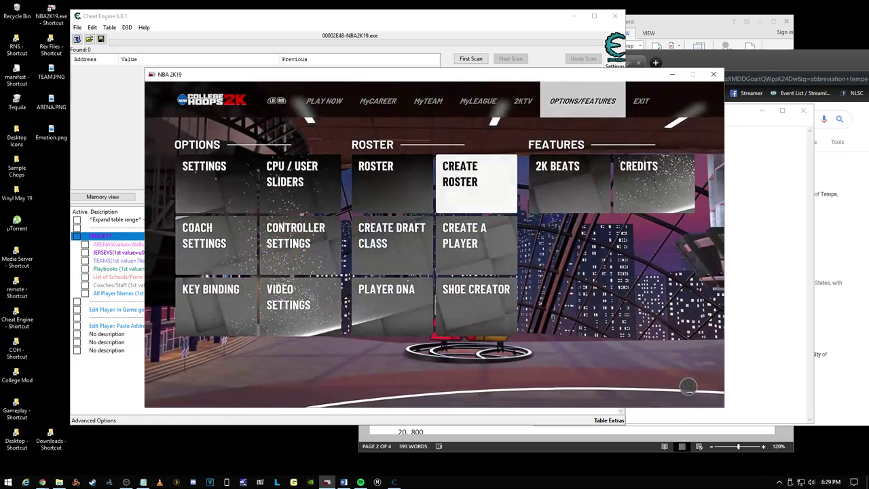
key("Return")
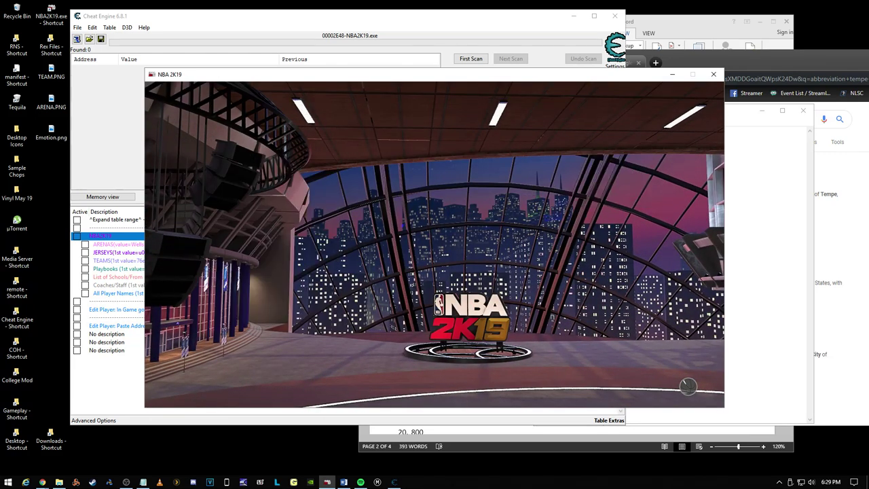
key("Right")
key("Return")
key("Down")
key("Down")
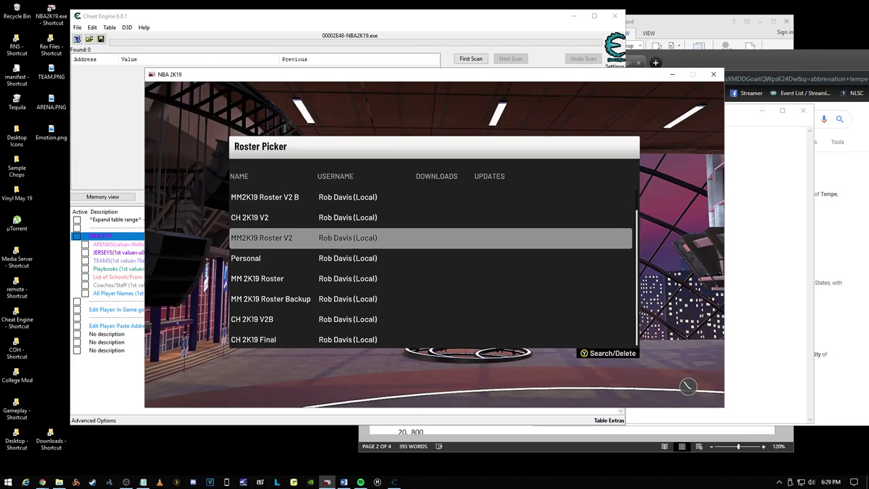
key("Return")
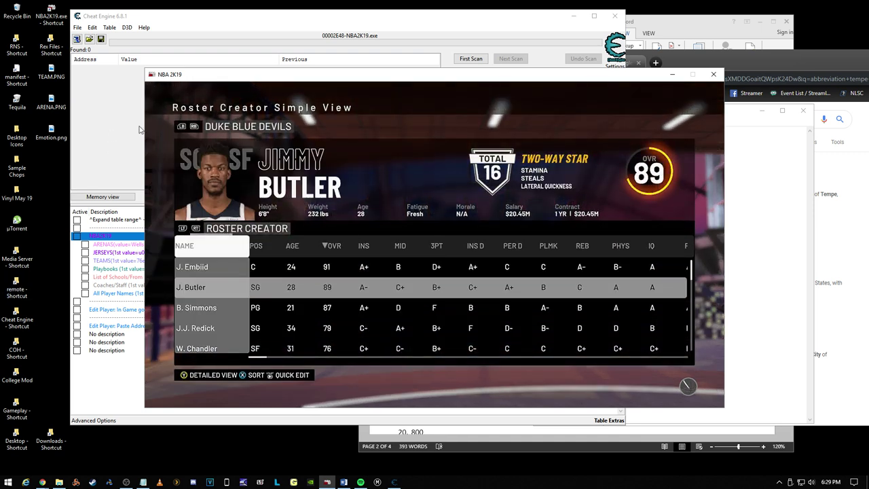
Step: Attach Cheat Engine to the new NBA2K19.exe process and keep the current address list
left_click(205, 20)
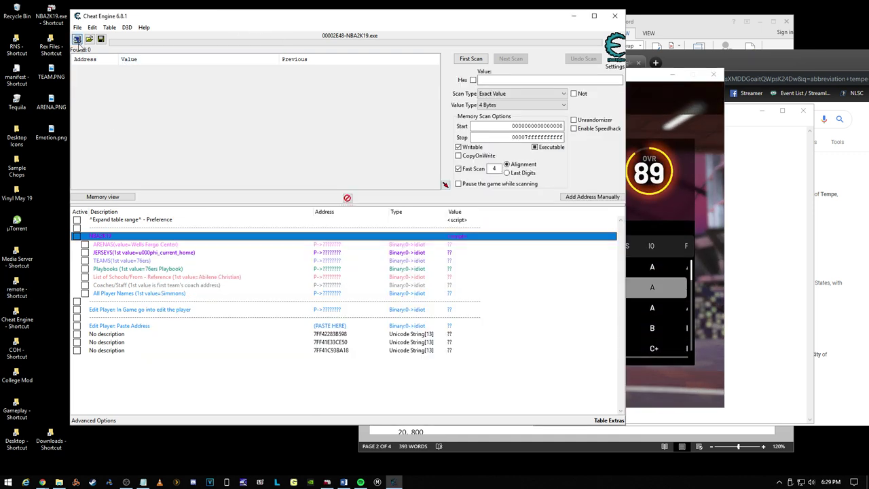
left_click(77, 39)
left_click(144, 274)
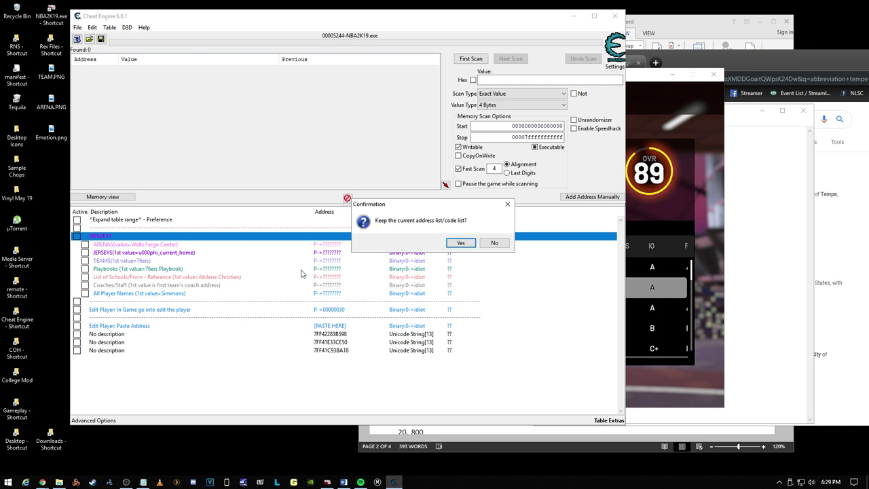
left_click(462, 246)
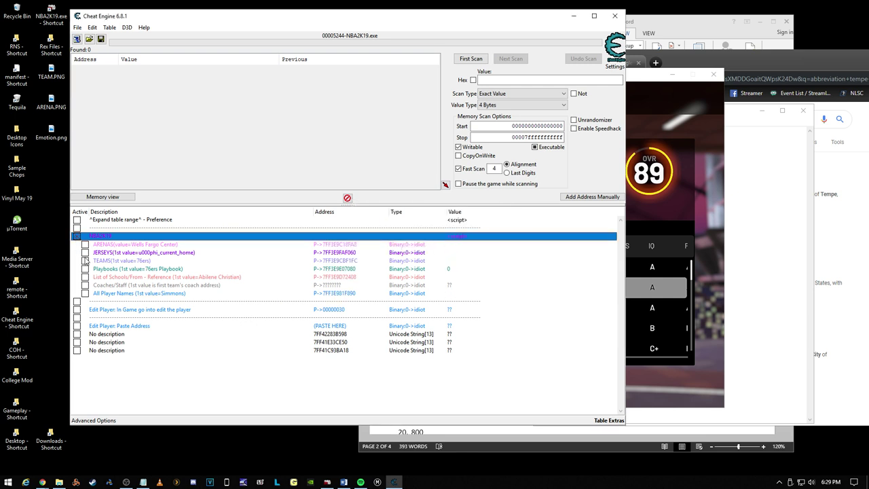
Step: Expand the ARENAS list in the cheat table and locate the memory address of the Shanghai Arena entry
left_click(85, 246)
scroll(266, 291, "down", 10)
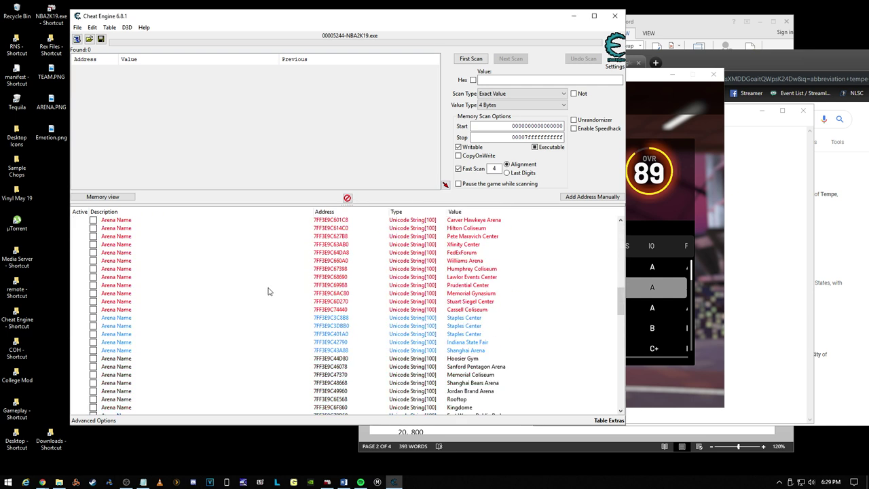
left_click(421, 302)
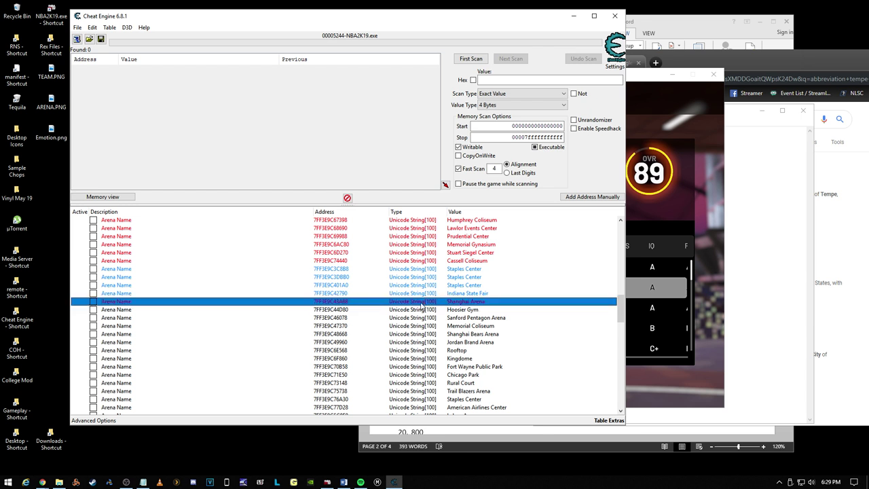
double_click(329, 302)
left_click(438, 297)
Step: In Notepad, update the stored arena address to 7FF3E9C43A88 to match the Shanghai Arena entry
left_click(142, 482)
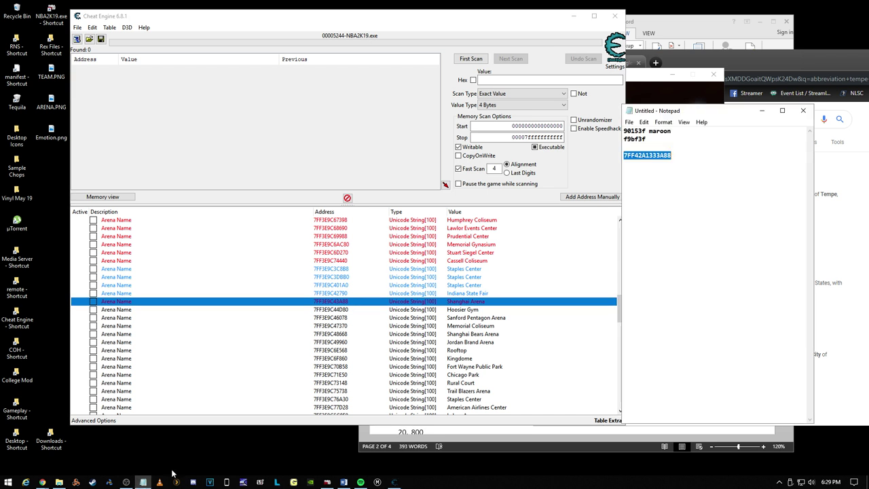
left_click(670, 169)
left_click_drag(637, 157, 679, 155)
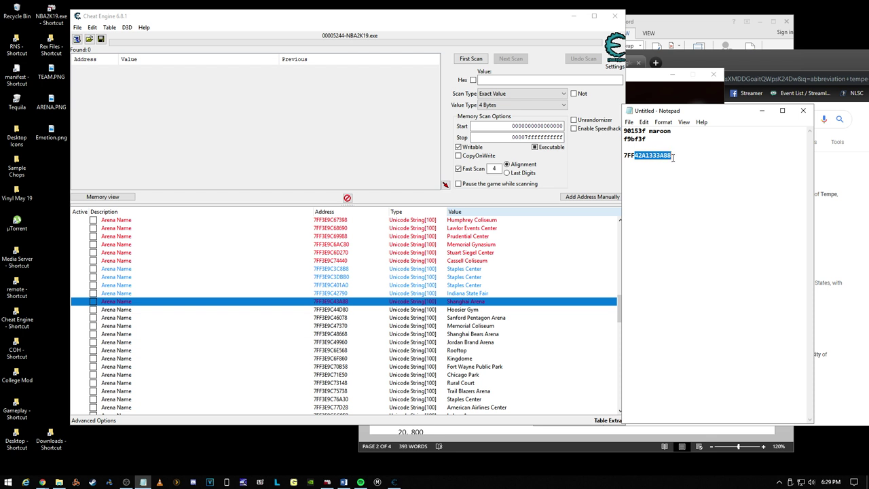
left_click(340, 295)
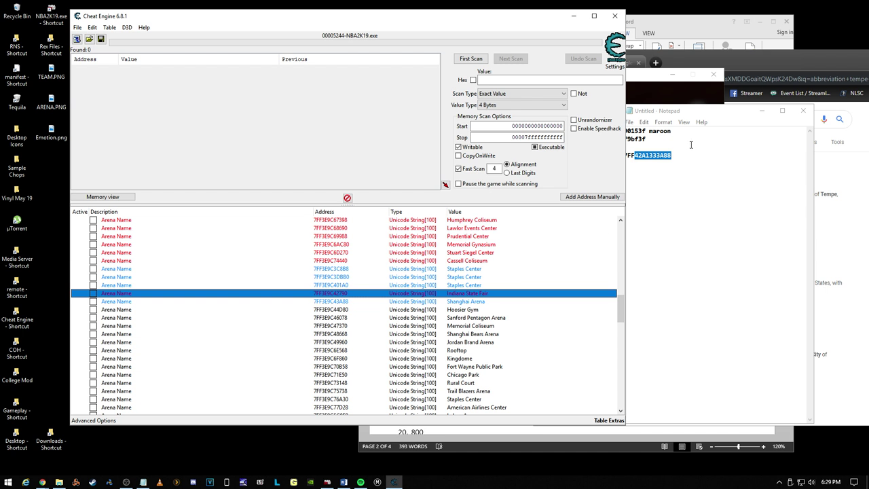
left_click_drag(672, 154, 633, 155)
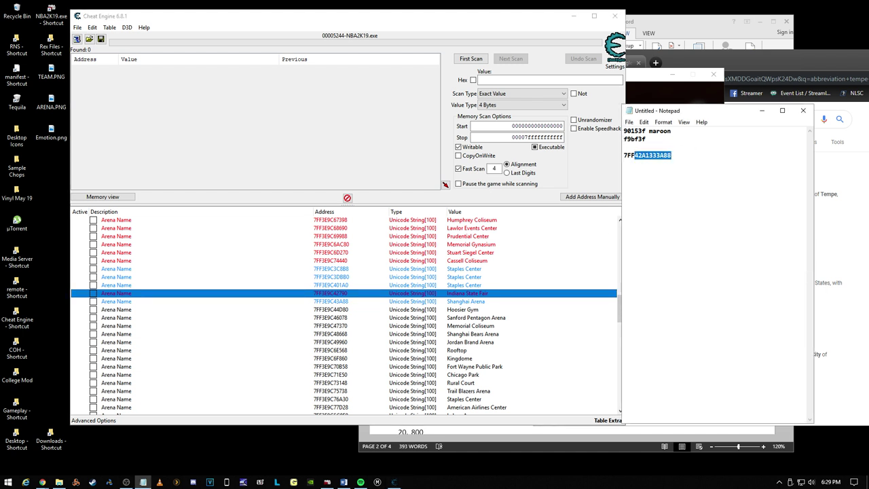
type("3E9C")
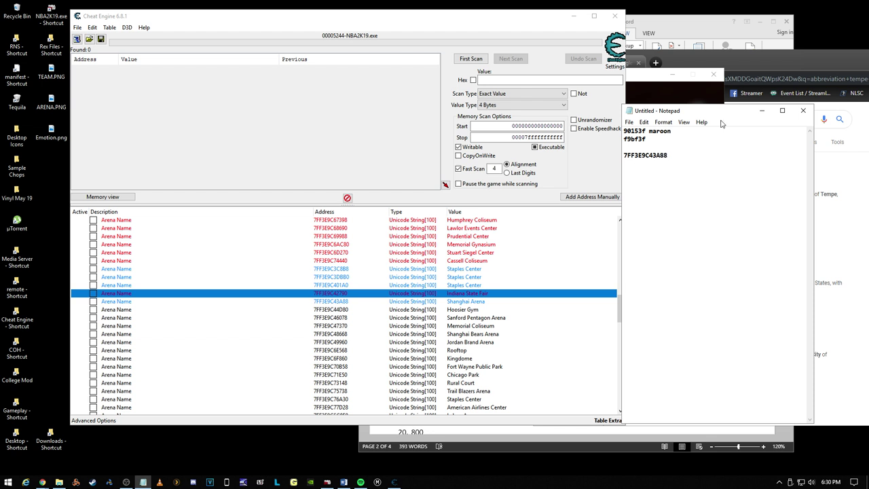
Step: Copy the updated arena address from Notepad and collapse the ARENAS list in Cheat Engine
left_click_drag(675, 155, 622, 155)
right_click(631, 155)
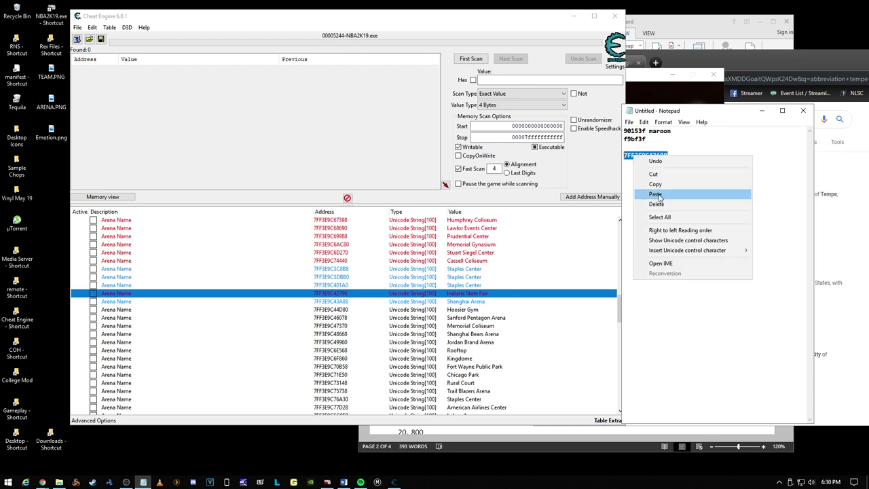
left_click(656, 189)
scroll(102, 277, "up", 15)
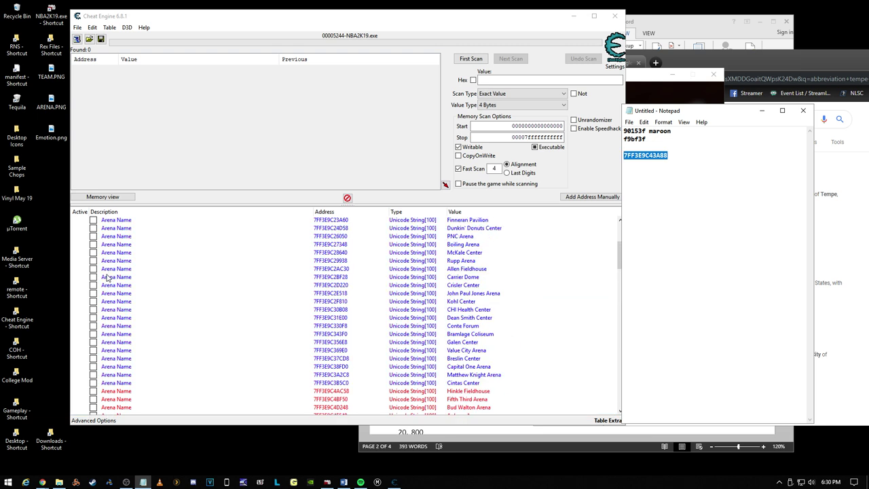
left_click(85, 244)
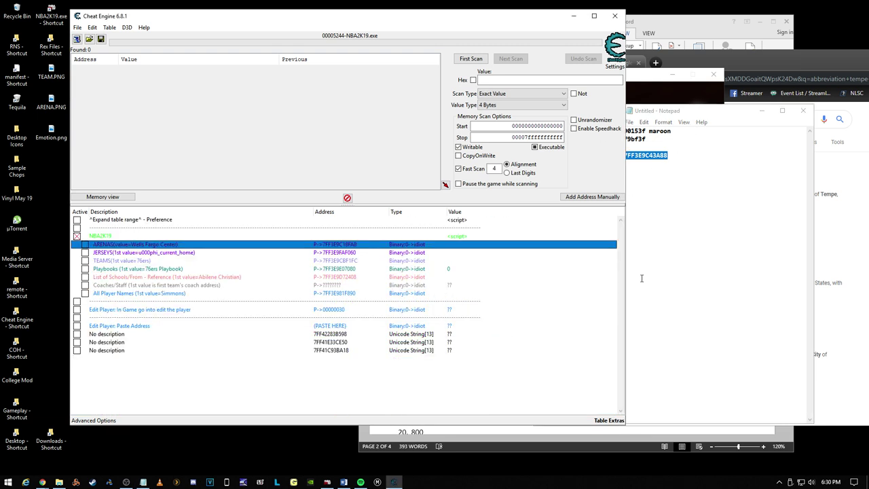
Step: Switch to NBA 2K19 and exit the roster creator to the Options/Features menu
left_click(329, 479)
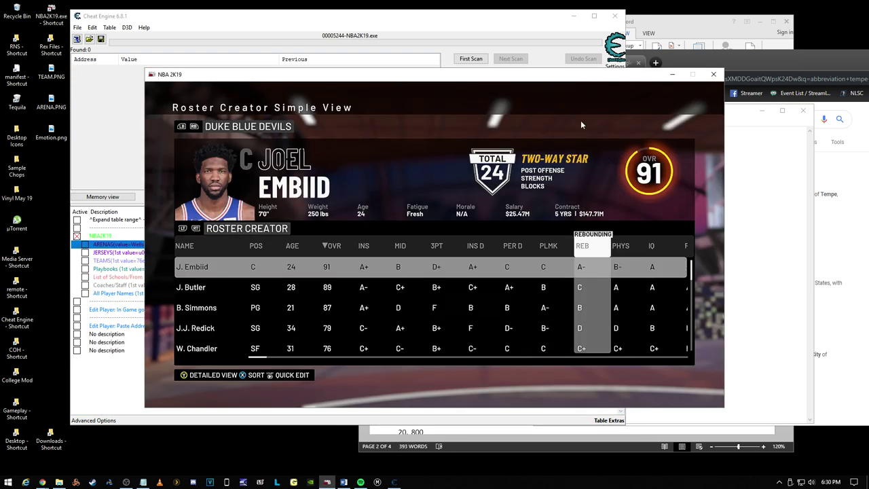
key("Escape")
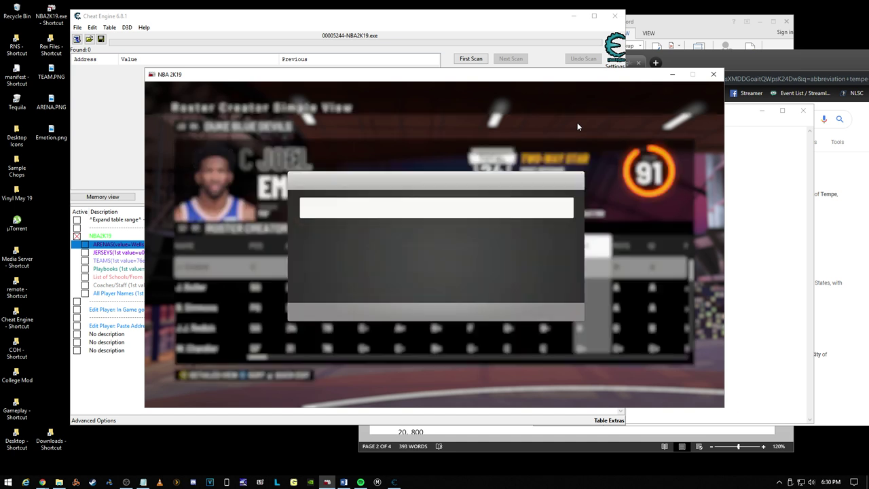
key("Down")
key("Down")
key("Return")
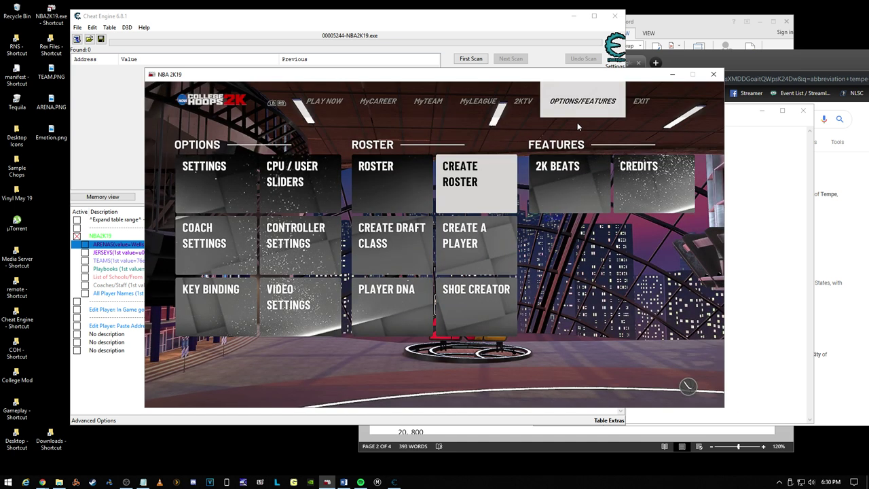
key("Left")
key("Left")
key("Right")
key("Right")
key("Left")
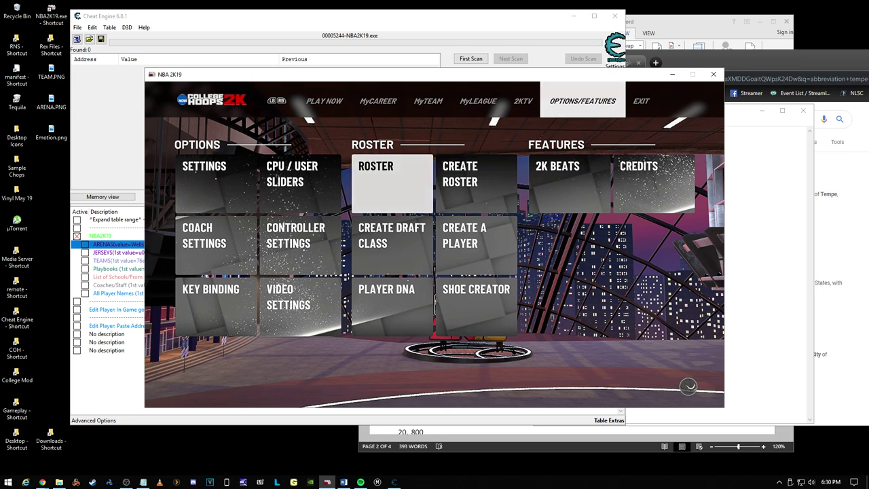
key("Left")
key("Right")
key("Right")
key("Left")
key("Right")
key("Left")
key("Left")
key("Right")
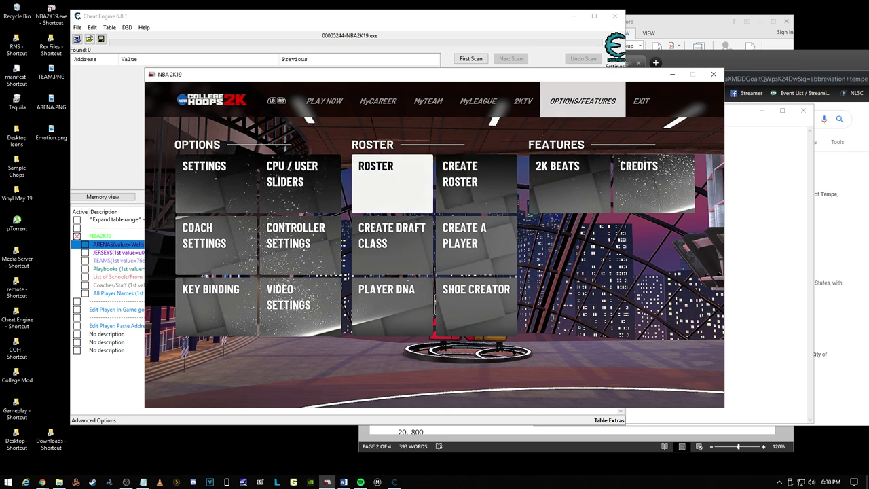
key("Right")
key("q")
key("e")
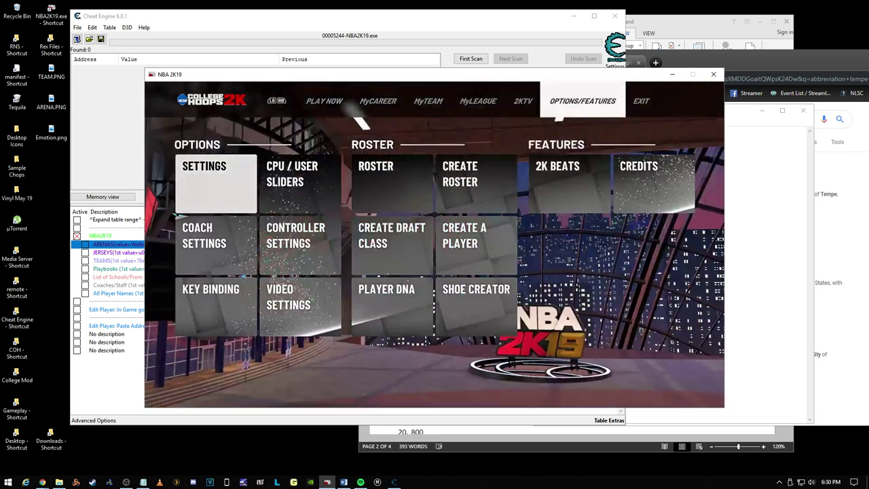
Step: Open Create Roster and load the second saved file under User-Created Roster
key("Right")
key("Right")
key("Right")
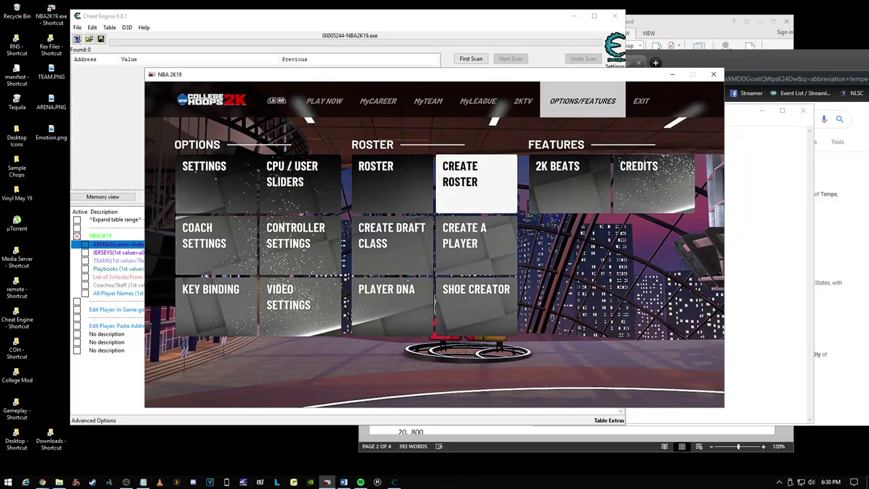
key("Return")
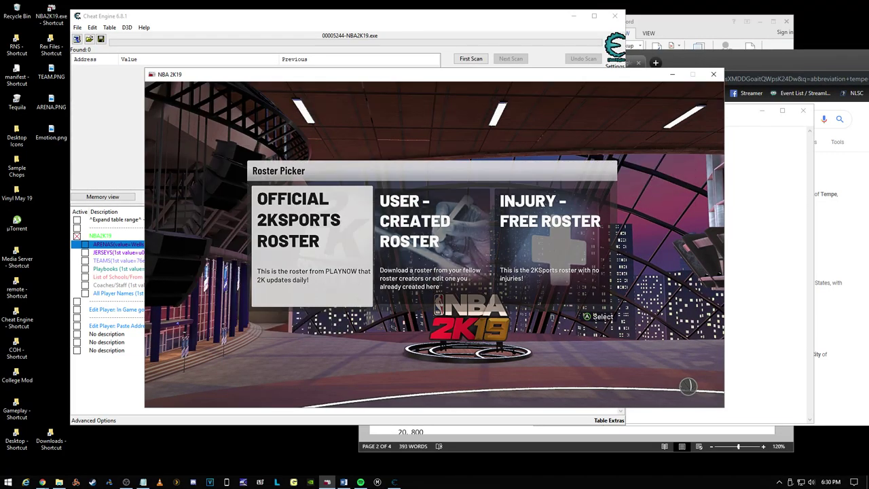
key("Right")
key("Return")
key("Down")
key("Return")
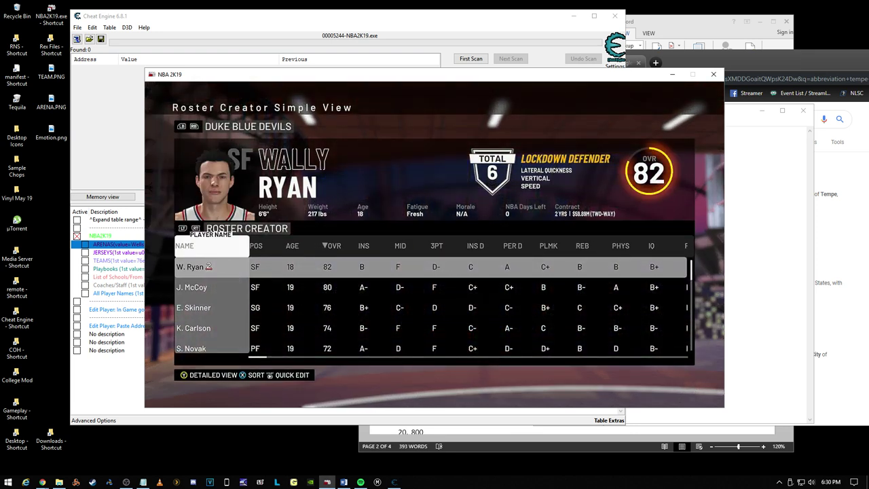
Step: In Cheat Engine, restart the NBA2K19 script and expand Team name X under TEAMS
left_click(373, 26)
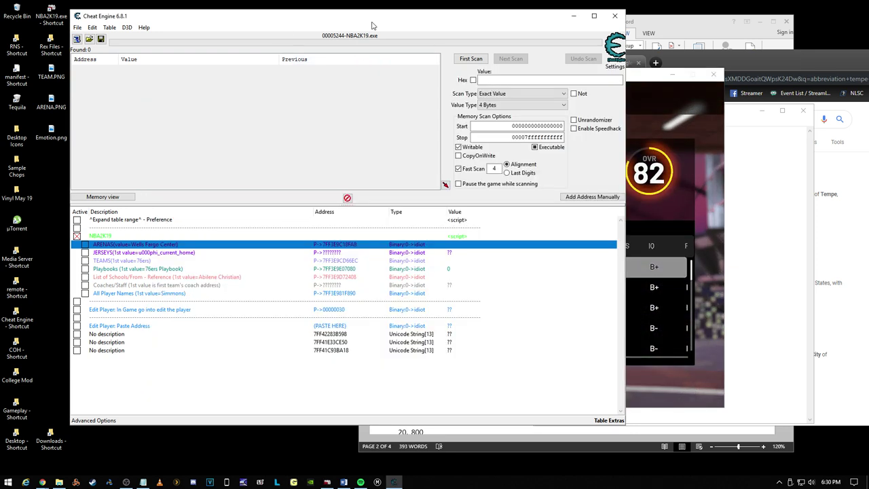
left_click(77, 237)
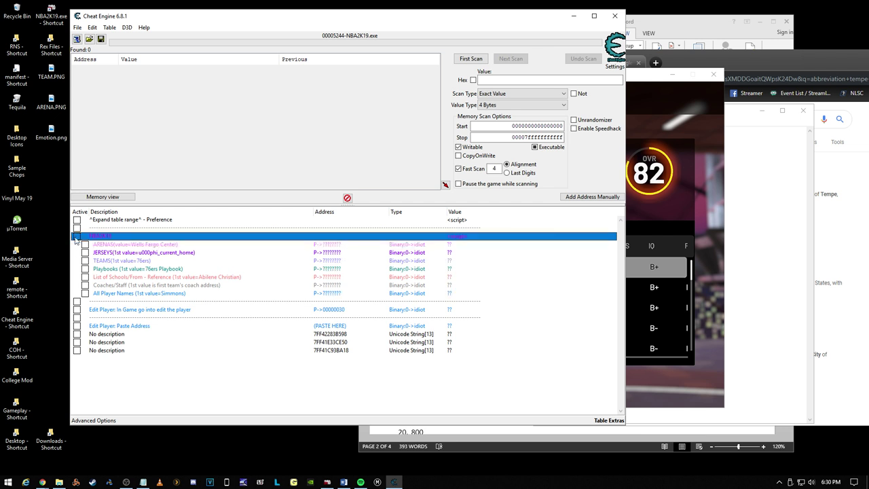
left_click(86, 261)
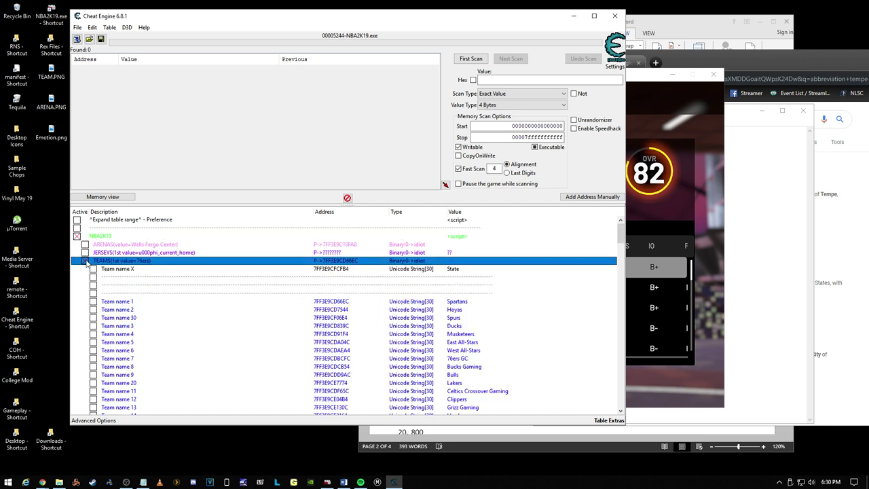
left_click(95, 270)
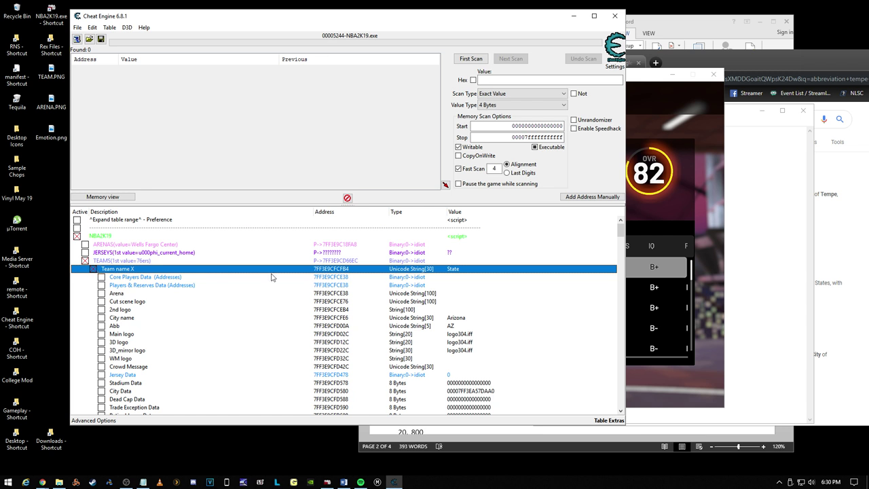
Step: Set Arizona State's Stadium Data to 00007FF3E9C43A88, using the arena address copied from Notepad
scroll(271, 276, "down", 5)
left_click(145, 262)
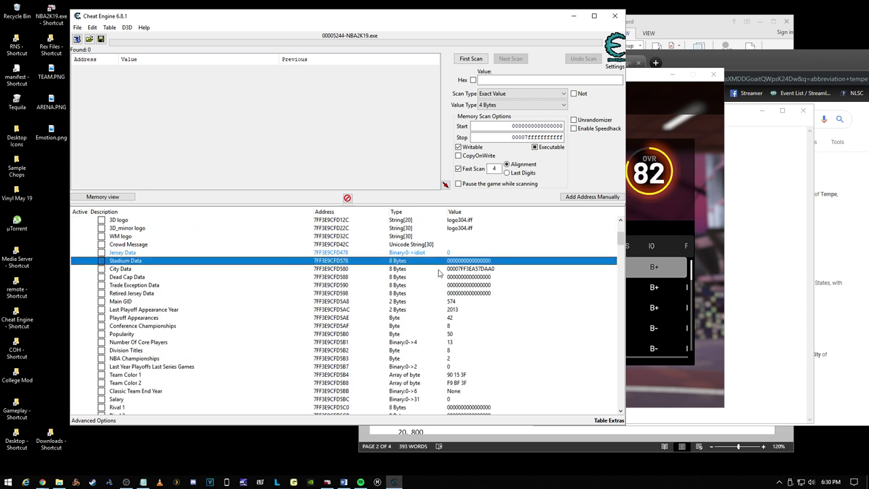
double_click(475, 262)
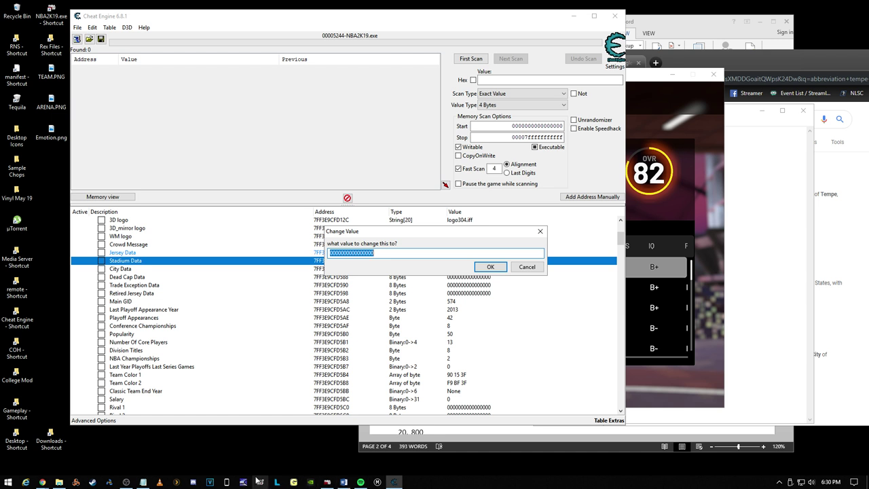
left_click(142, 482)
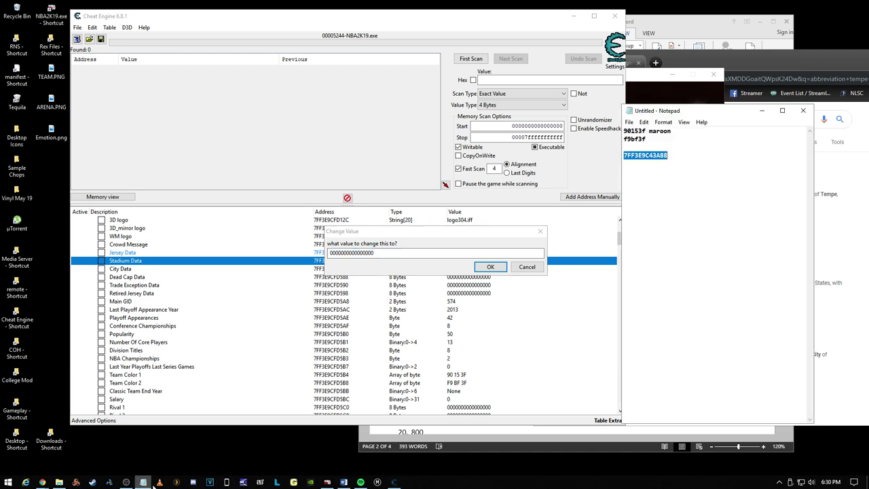
right_click(660, 157)
left_click(681, 190)
left_click_drag(372, 251, 334, 261)
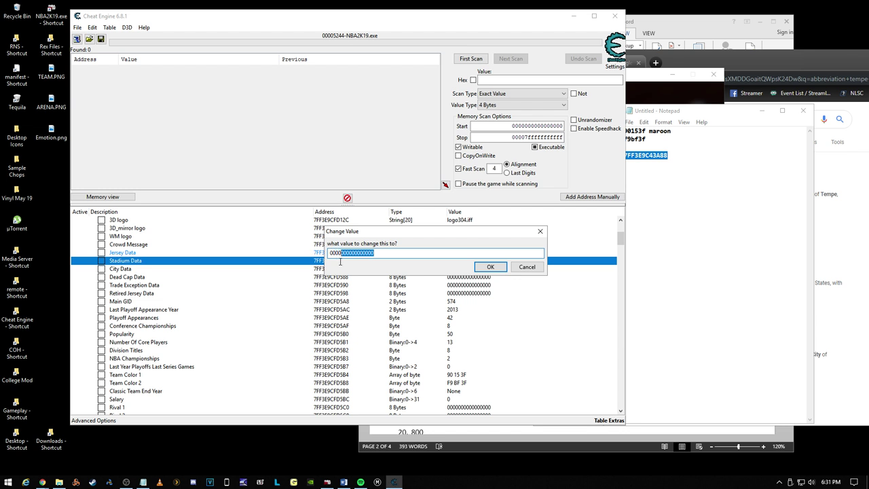
key("ctrl+v")
left_click(489, 267)
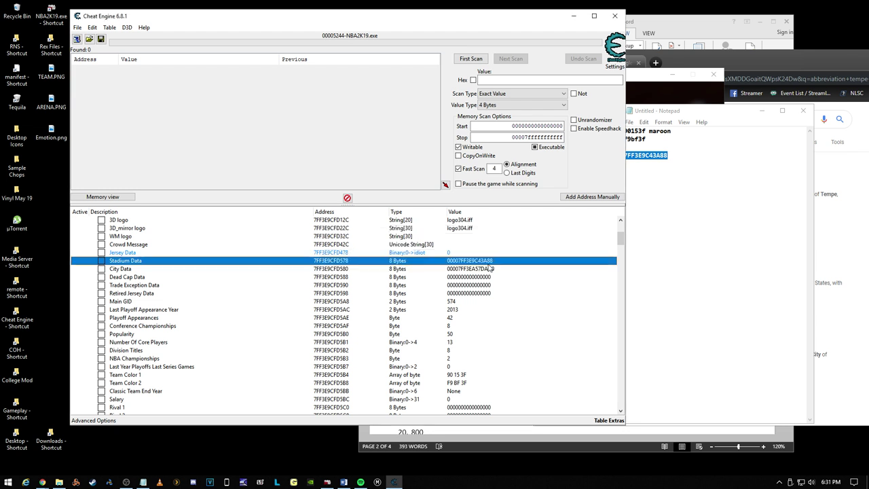
Step: Collapse the Team name X entry and the TEAMS list in the cheat table
scroll(176, 265, "up", 5)
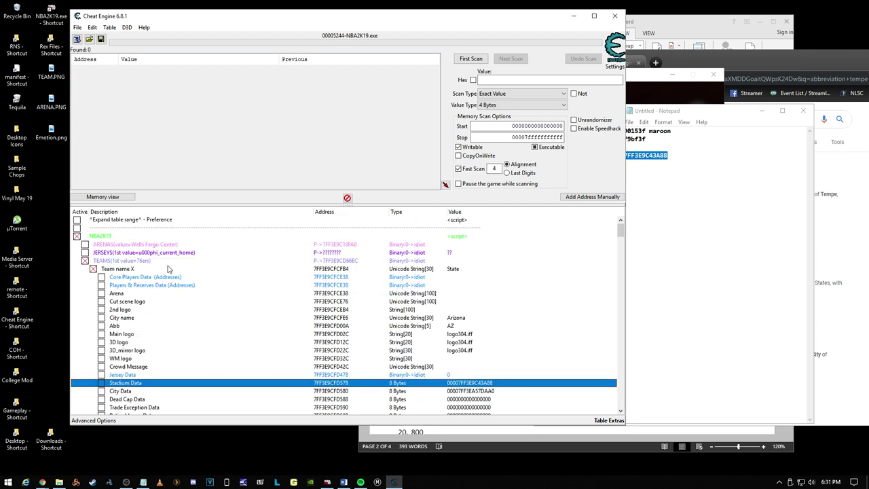
left_click(93, 269)
left_click(84, 260)
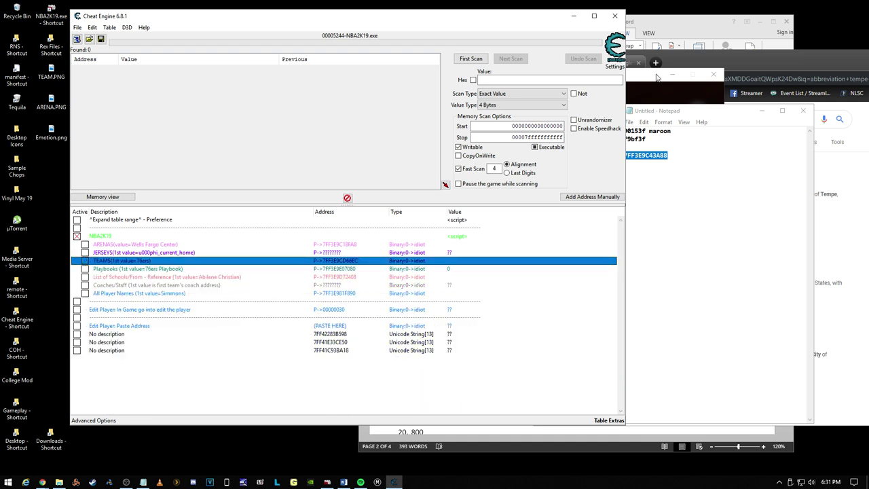
Step: In NBA 2K19, save the edited roster, agreeing to continue with understaffed teams, and return to the Options/Features menu
left_click(656, 77)
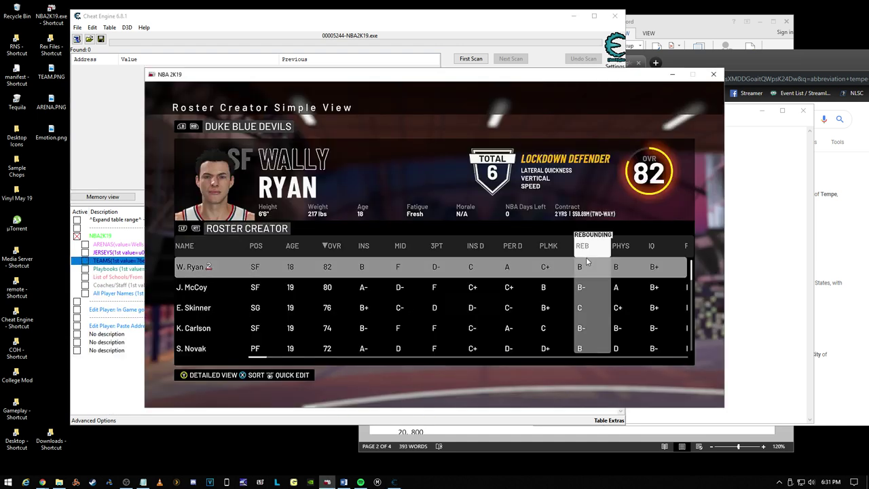
key("Escape")
key("Return")
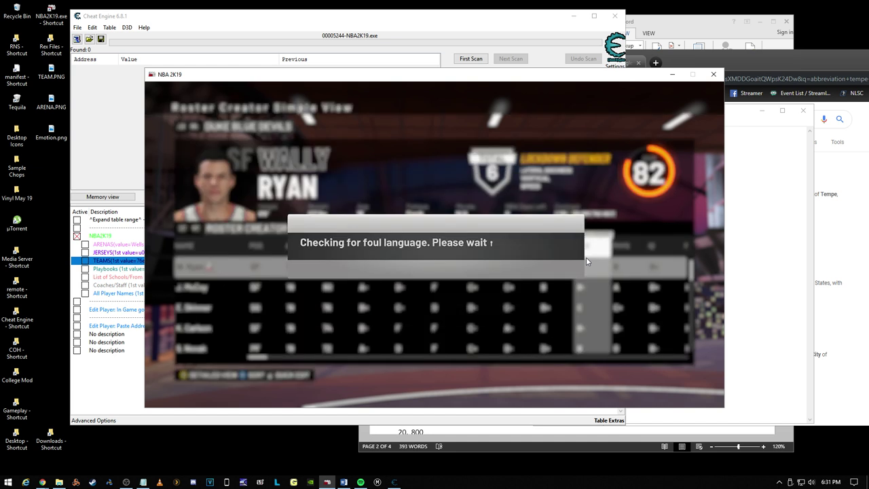
key("Return")
key("Return")
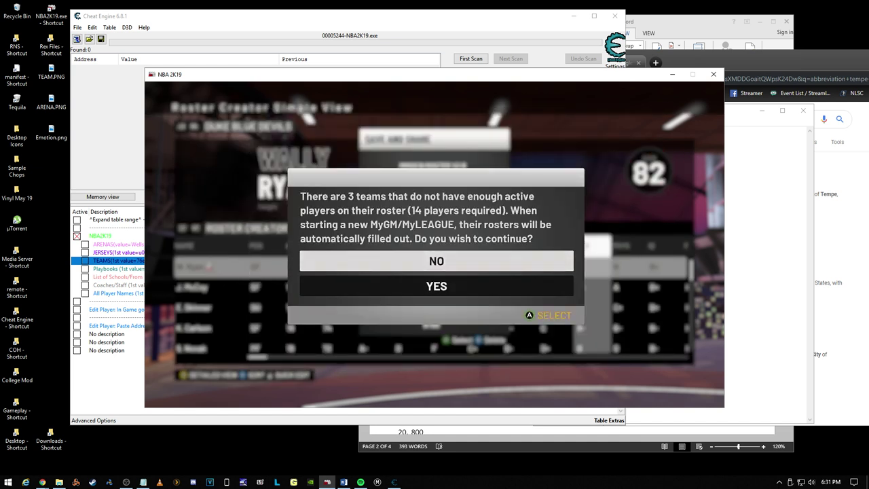
key("Down")
key("Return")
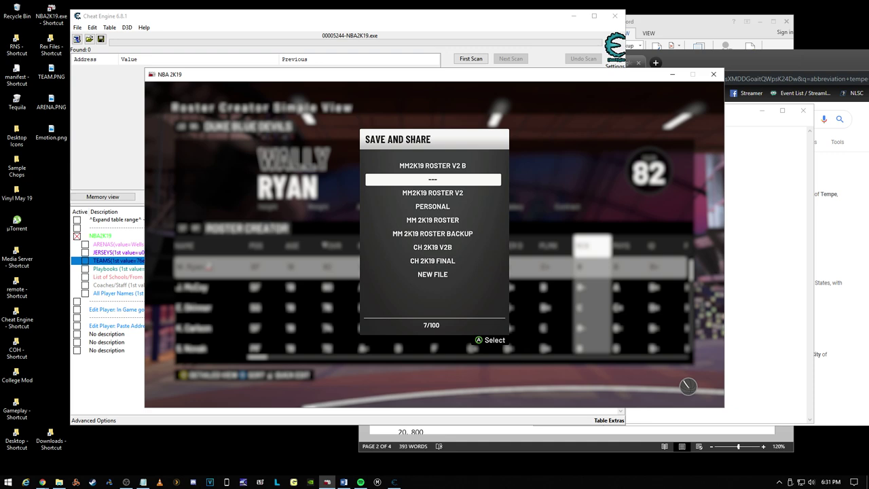
key("Escape")
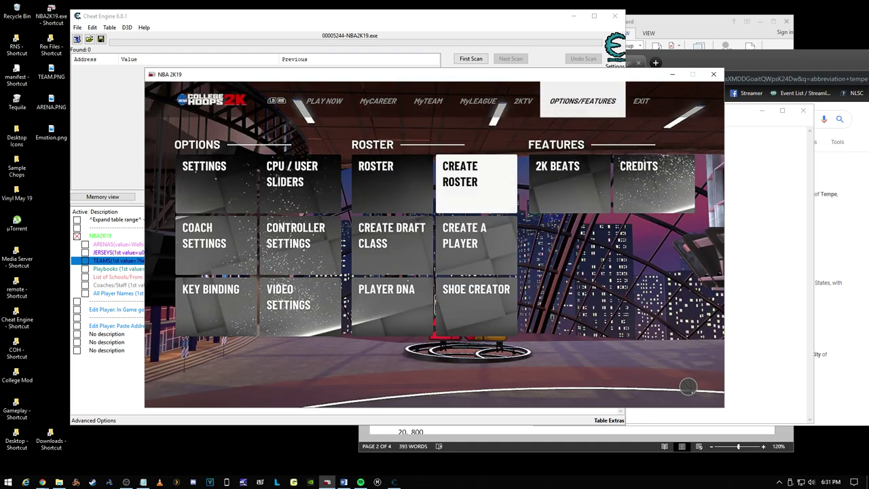
Step: Open the Freestyle practice mode of 2KU from the Play Now section
key("Left")
key("Left")
key("Left")
key("Left")
key("Right")
key("Right")
key("Right")
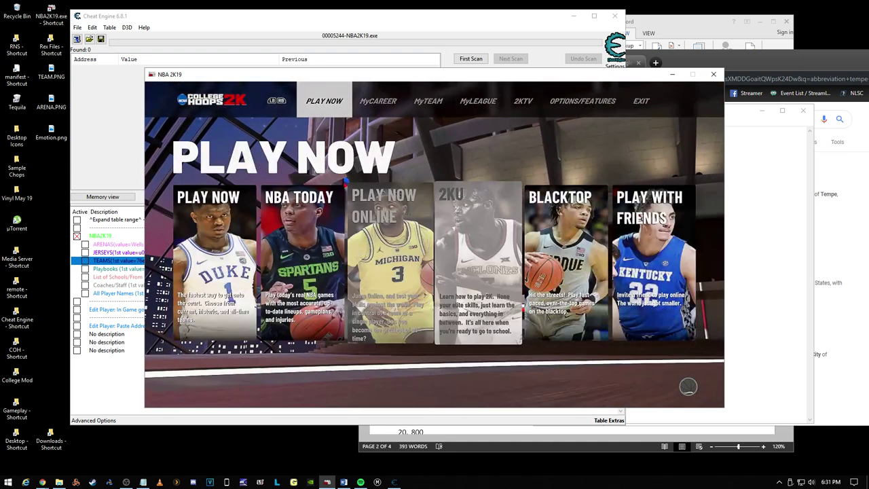
key("Return")
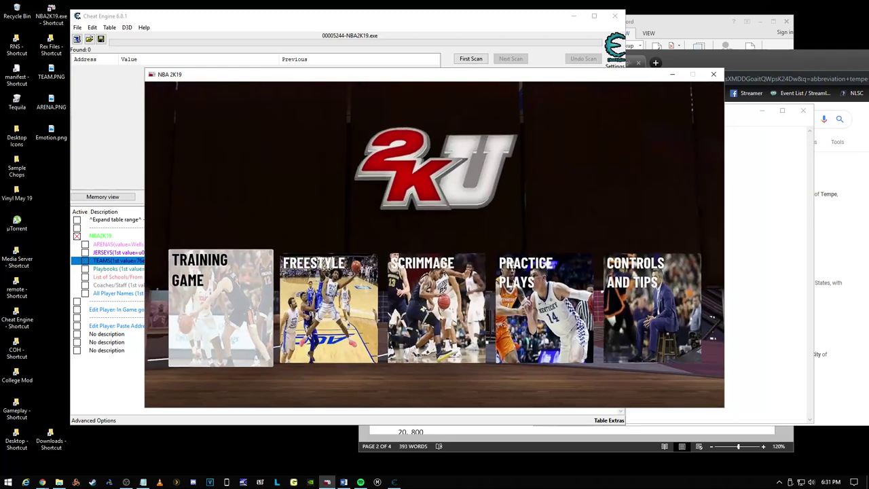
key("Right")
key("Return")
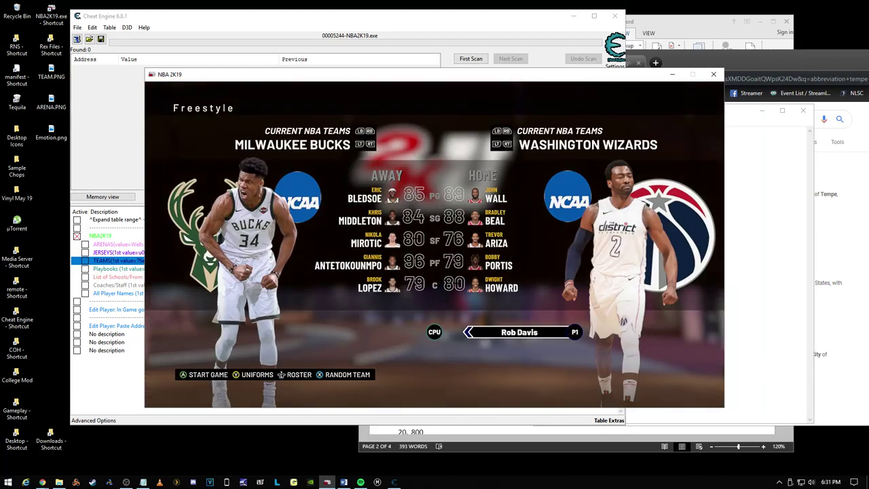
Step: Choose the roster and matchup, and load the Freestyle practice court
key("Return")
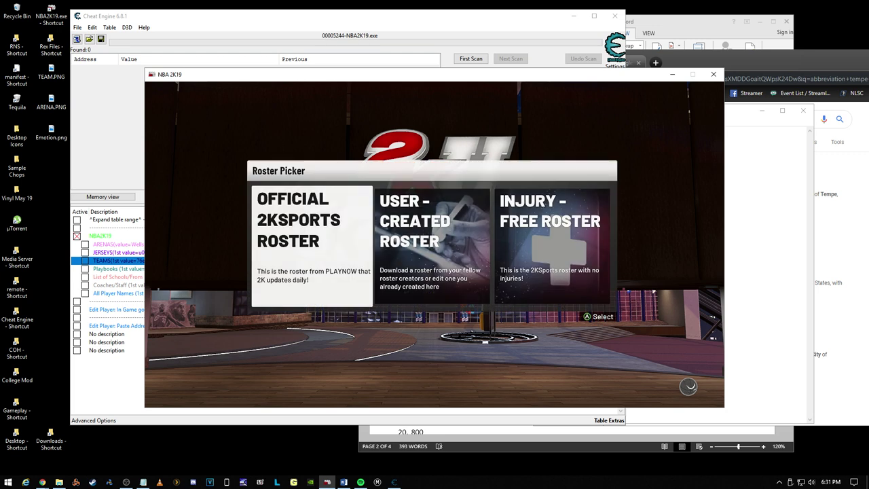
key("Return")
key("Up")
key("Up")
key("Return")
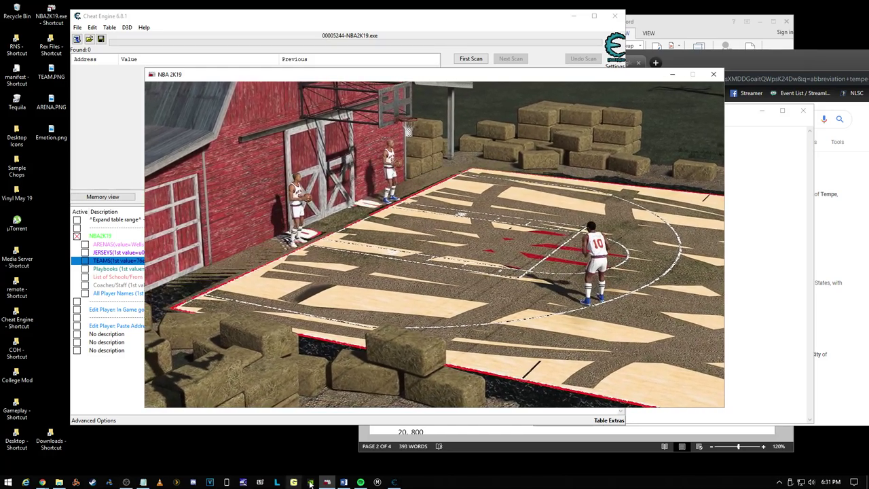
Step: Switch to the Word expansion document and examine the Floors, Crowd and Arenas lists for Arizona State's assigned numbers
left_click(343, 482)
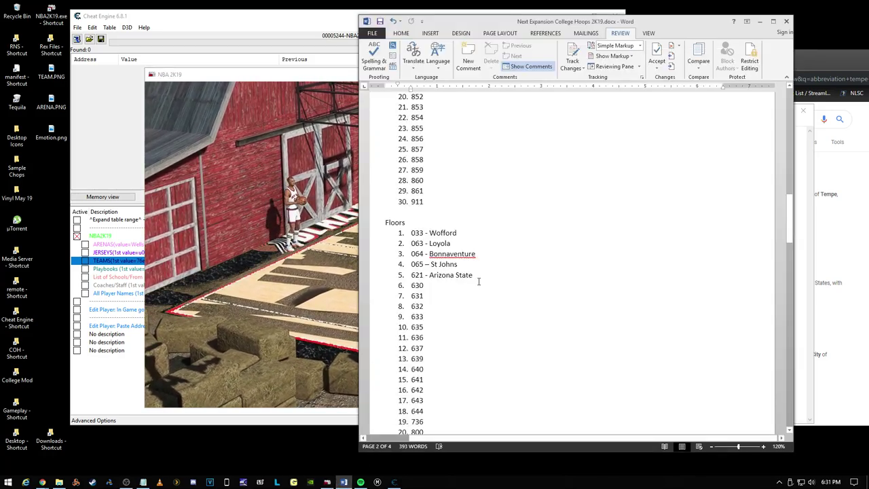
scroll(478, 282, "down", 5)
scroll(478, 282, "up", 10)
scroll(477, 282, "down", 15)
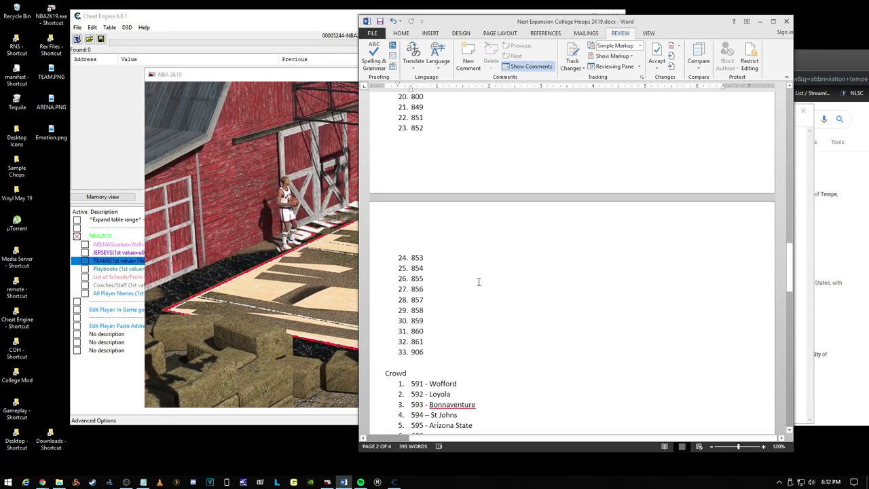
scroll(478, 282, "down", 1)
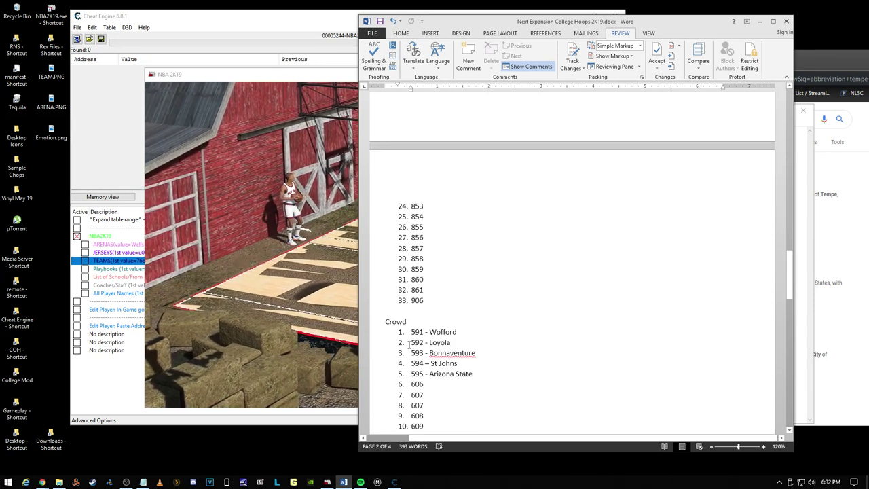
scroll(437, 317, "down", 10)
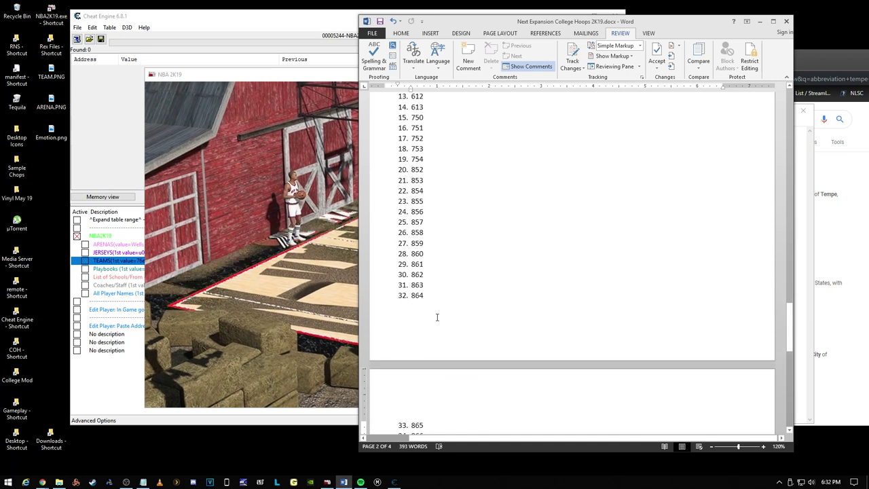
scroll(437, 317, "up", 20)
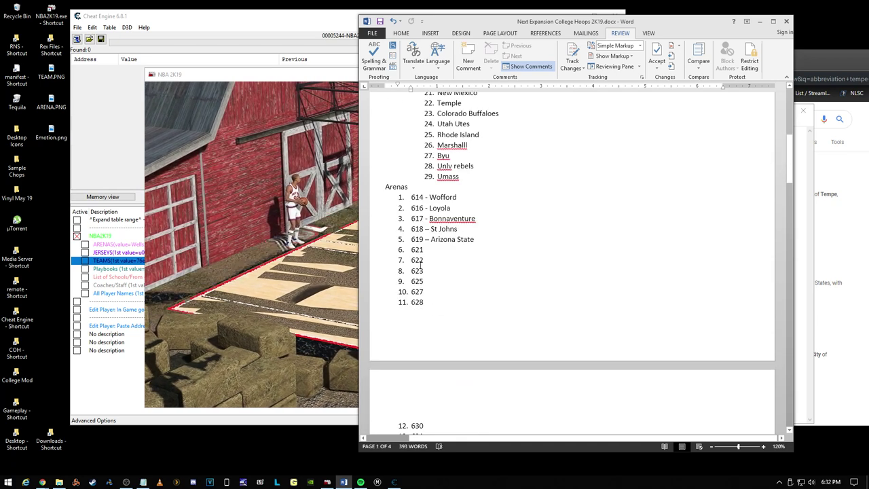
Step: Return to NBA 2K19 and quit the Freestyle session to the Play Now menu, confirming the exit
left_click(343, 77)
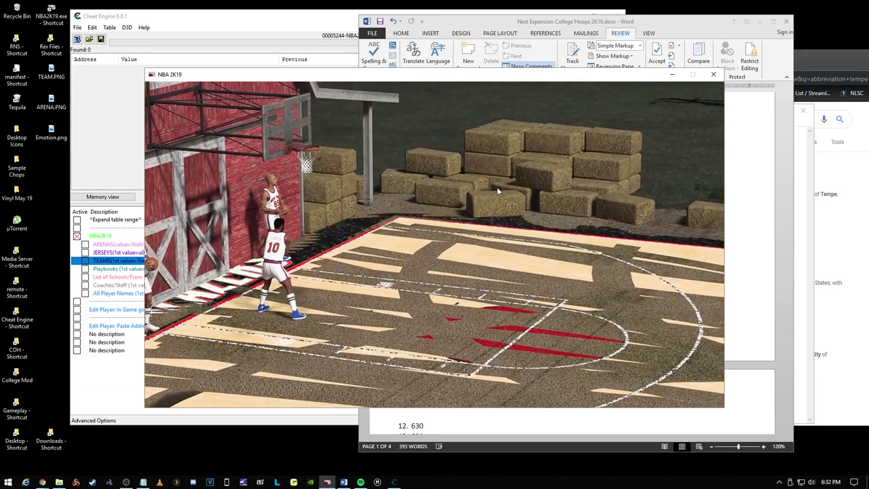
key("Escape")
key("Return")
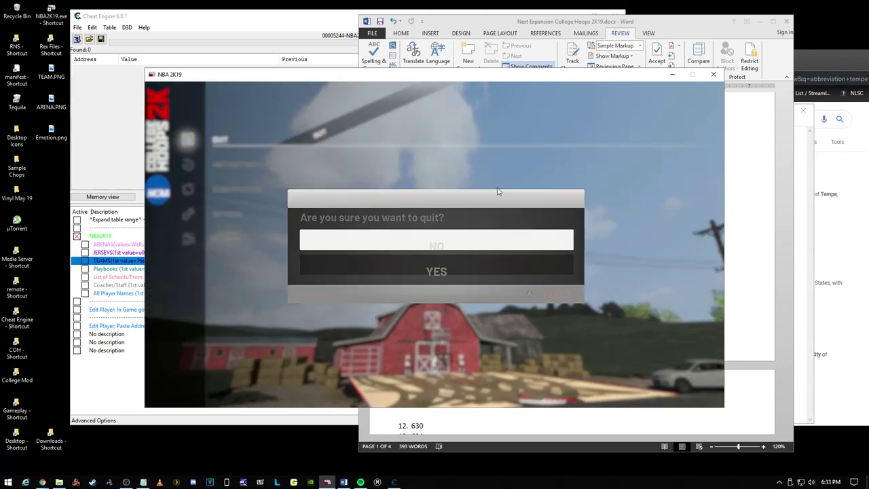
key("Return")
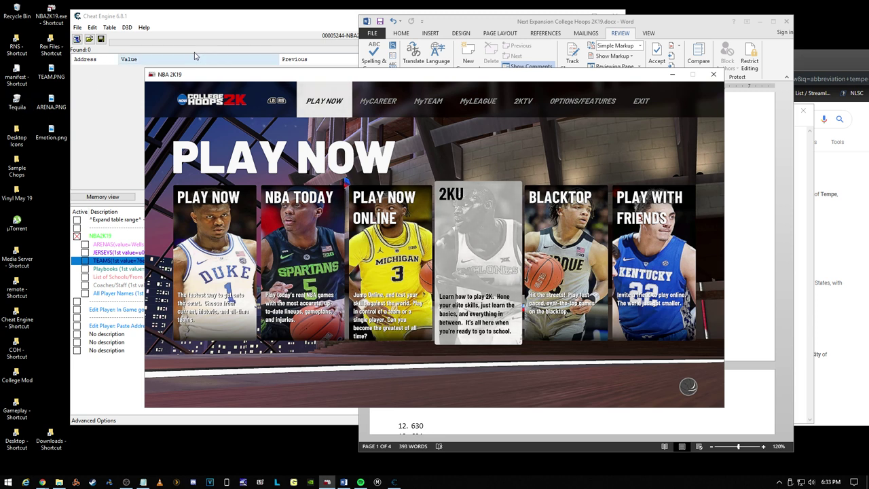
Step: Switch to Generic Mod Enabler, open the folder of the 2K19 College V3 mod and bring it to the front
left_click(195, 55)
left_click(674, 33)
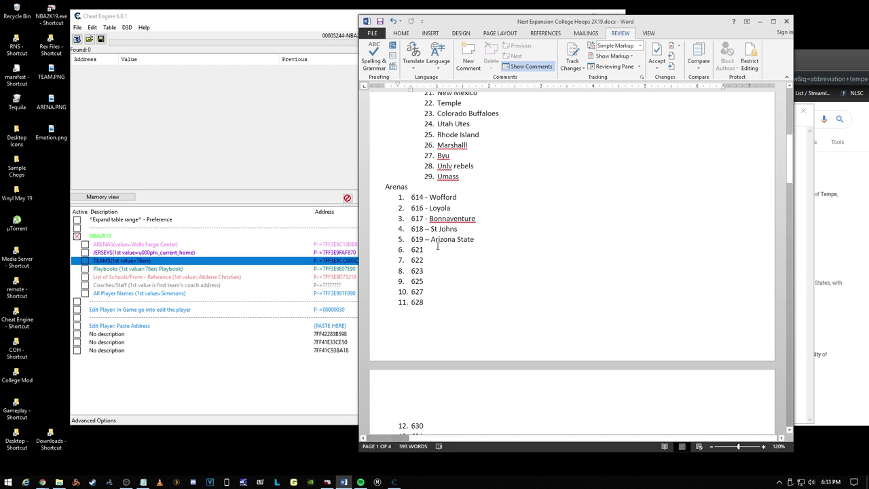
left_click(294, 482)
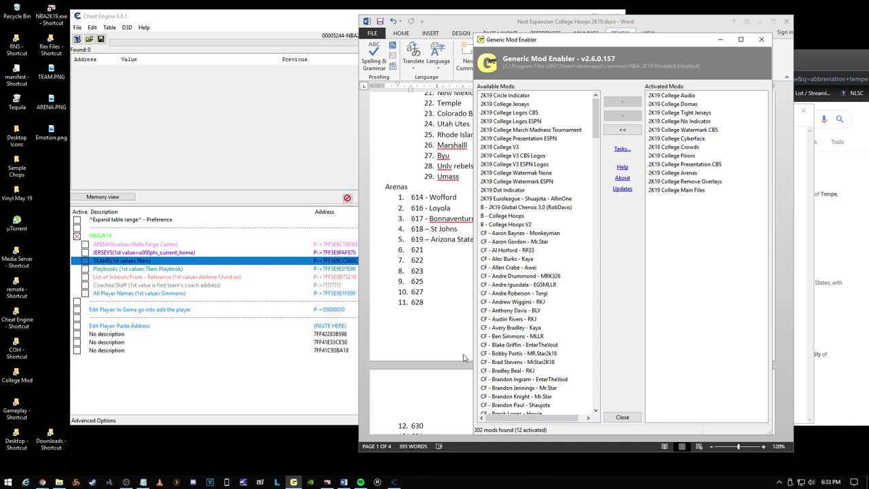
left_click(524, 146)
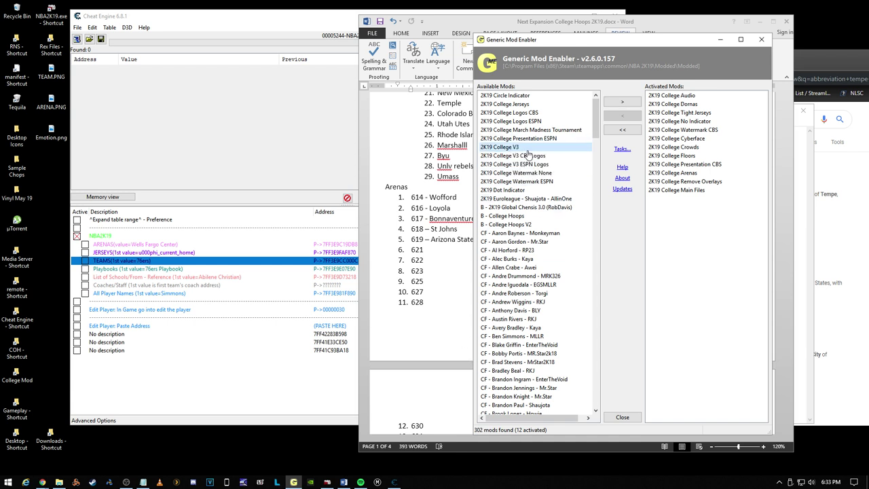
double_click(528, 155)
left_click(401, 176)
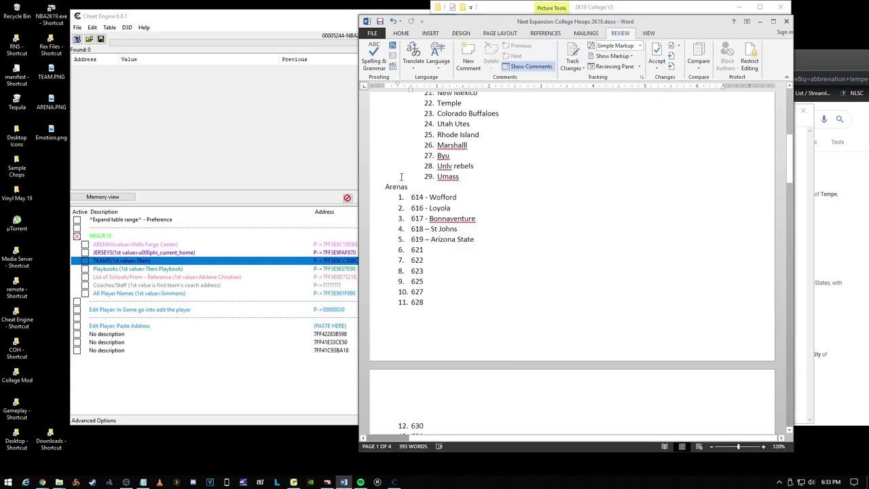
left_click(675, 9)
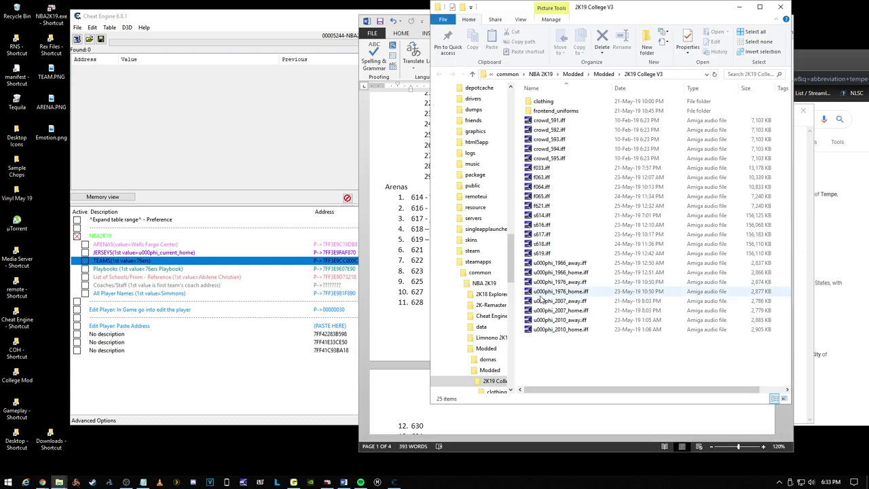
Step: Open s619.iff as a 7-Zip archive and load its stanchion_nba_logo.e785f0c50d16d4f4.dds texture in Photoshop with the default load options
key("alt+Tab")
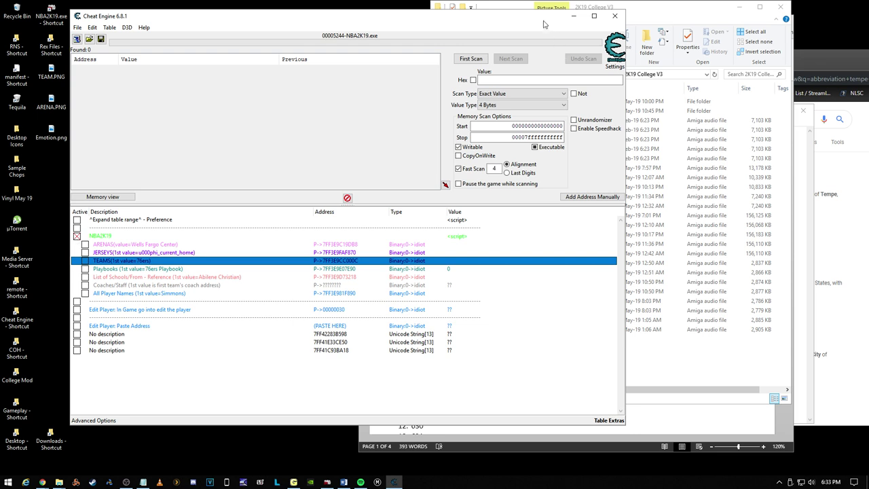
left_click(573, 15)
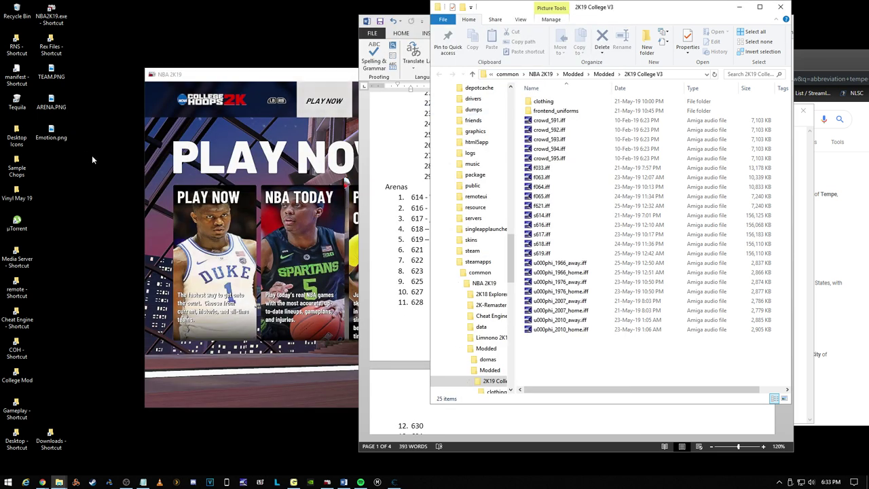
right_click(543, 253)
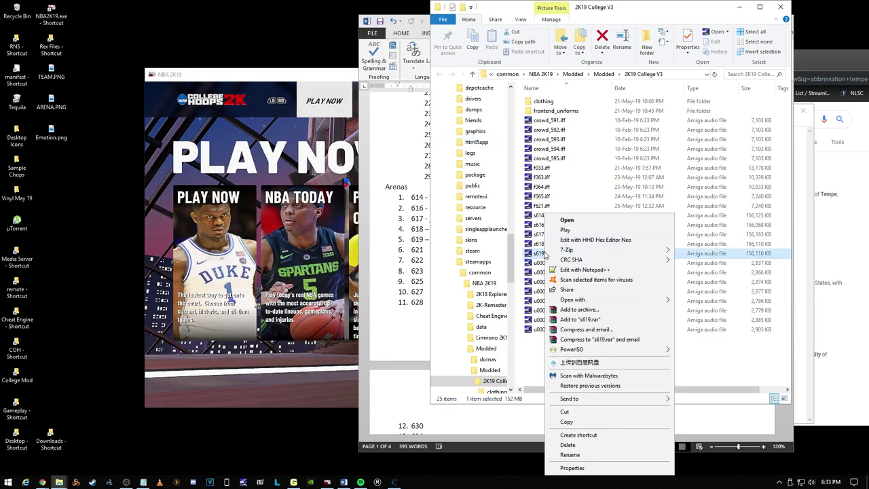
left_click(692, 250)
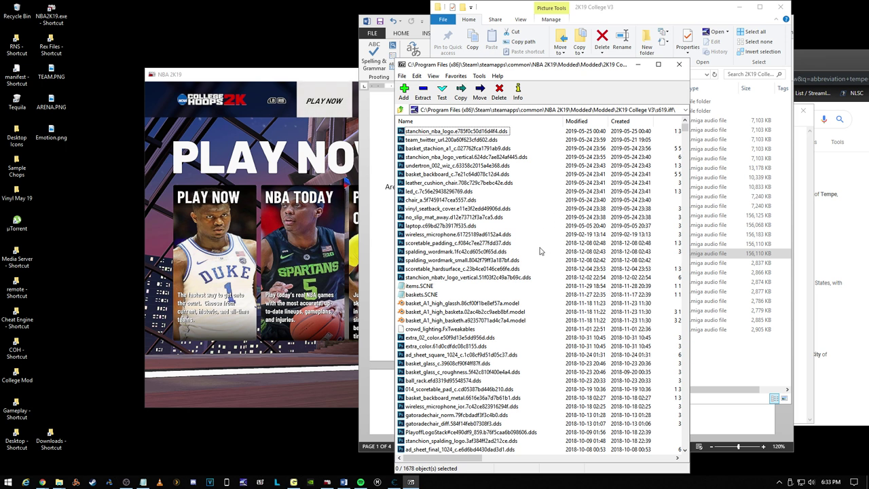
double_click(461, 131)
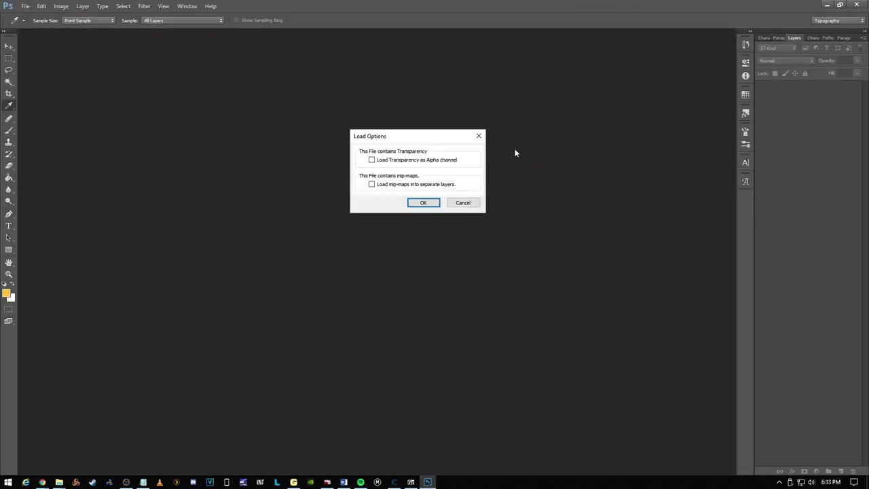
left_click(411, 203)
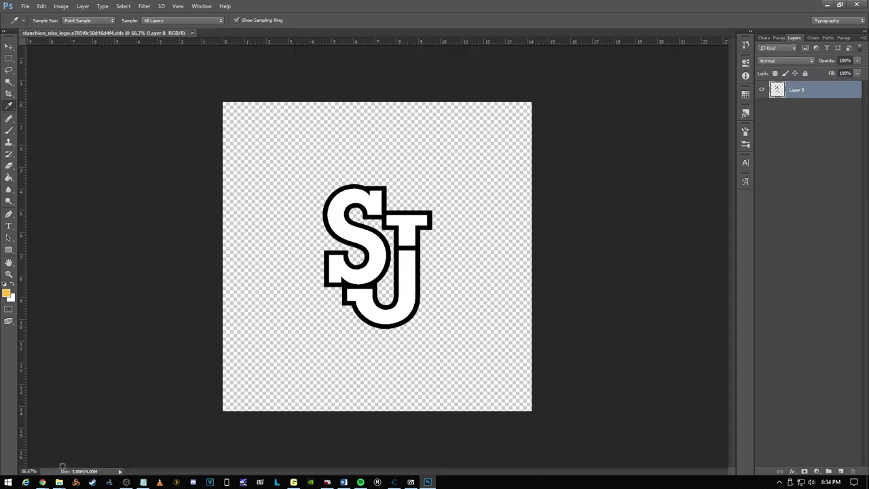
Step: In File Explorer, browse to the Arizona State folder within Teams and select the JPEG sheet of team logos
mouse_move(59, 481)
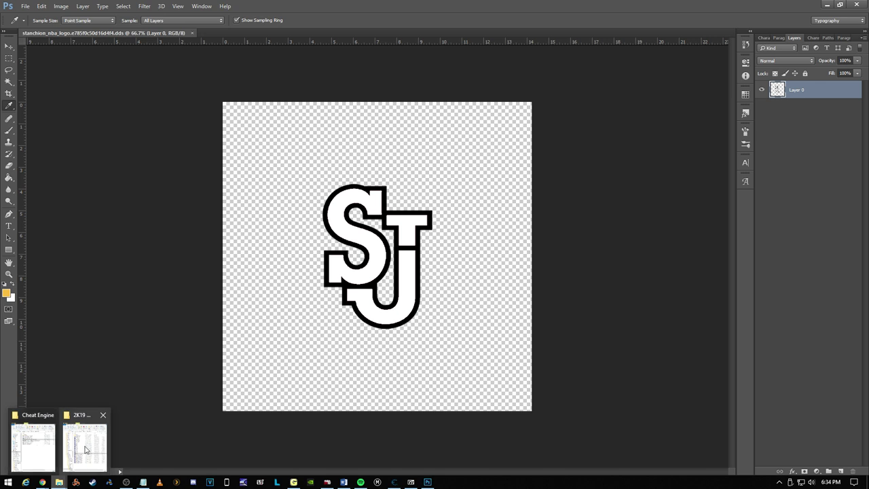
left_click(33, 447)
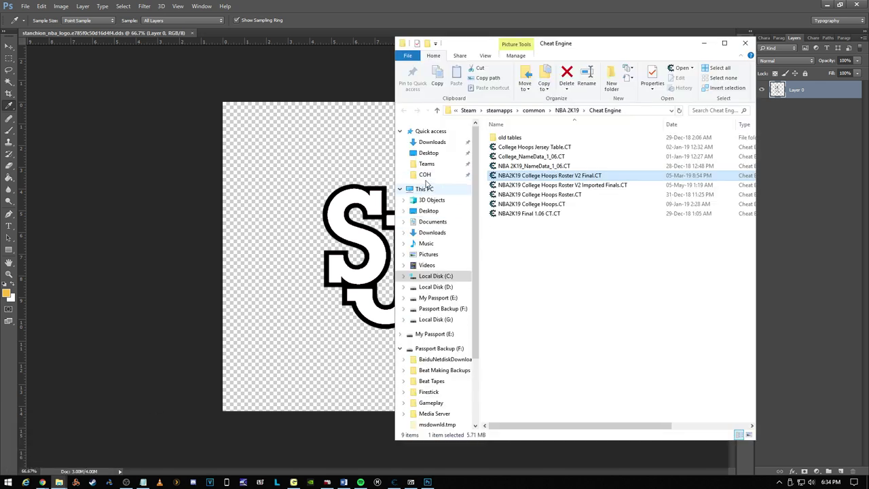
left_click(426, 164)
scroll(542, 351, "down", 14)
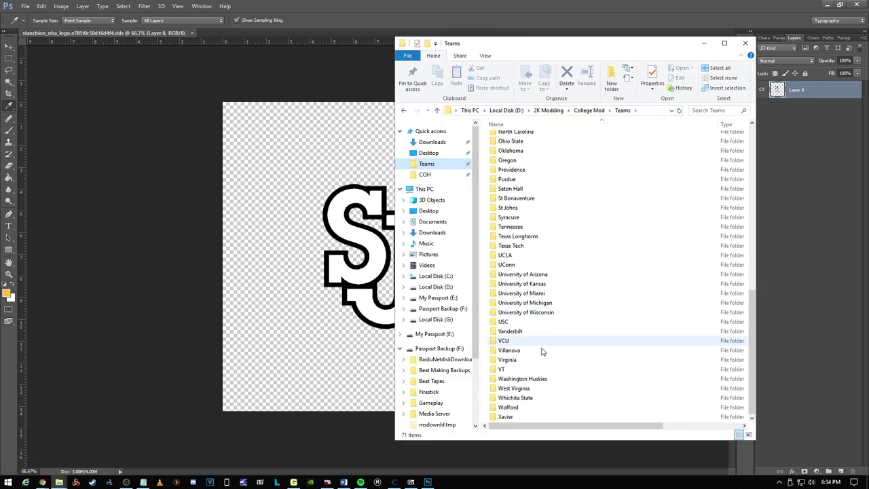
mouse_move(527, 373)
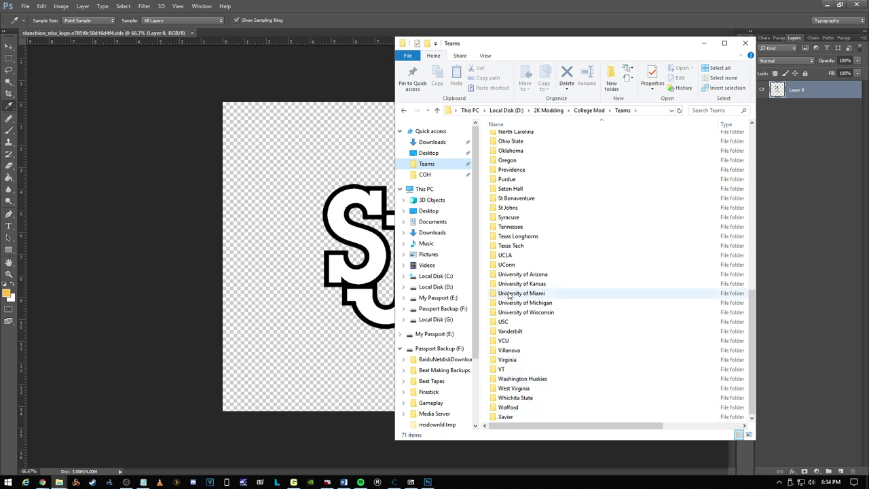
scroll(508, 294, "up", 15)
double_click(513, 156)
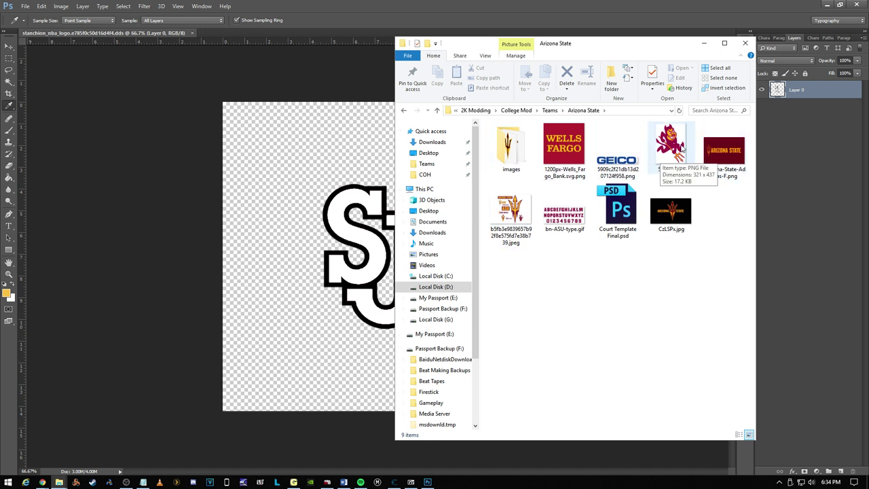
left_click(514, 211)
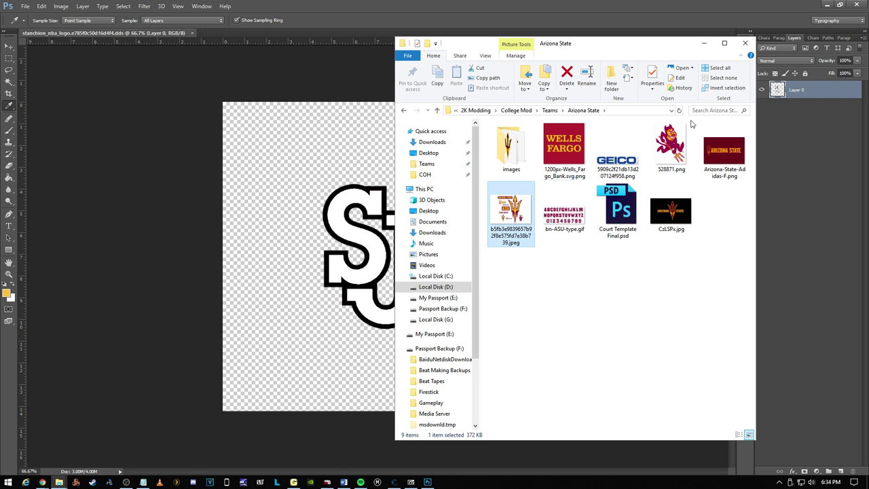
left_click_drag(671, 146, 265, 187)
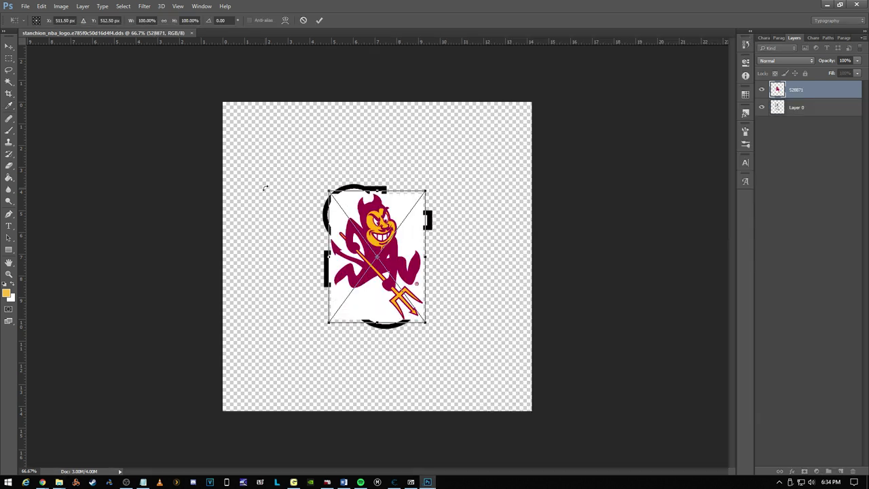
left_click_drag(377, 231, 378, 224)
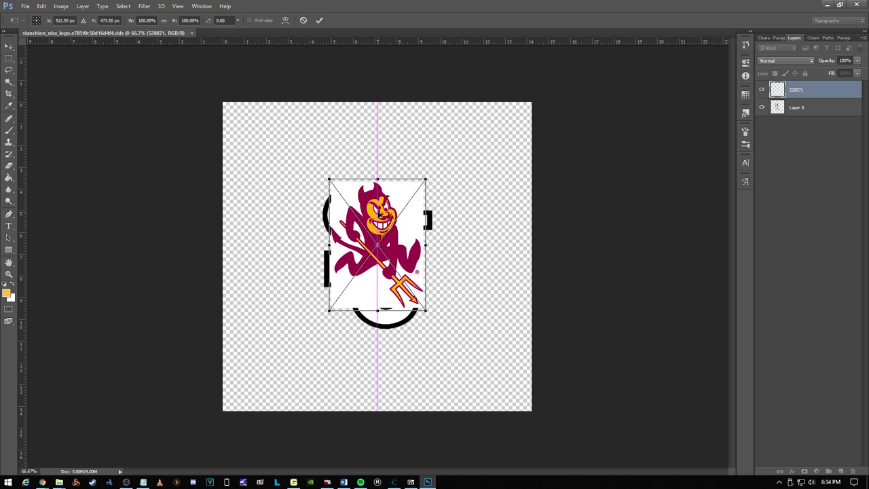
key("Escape")
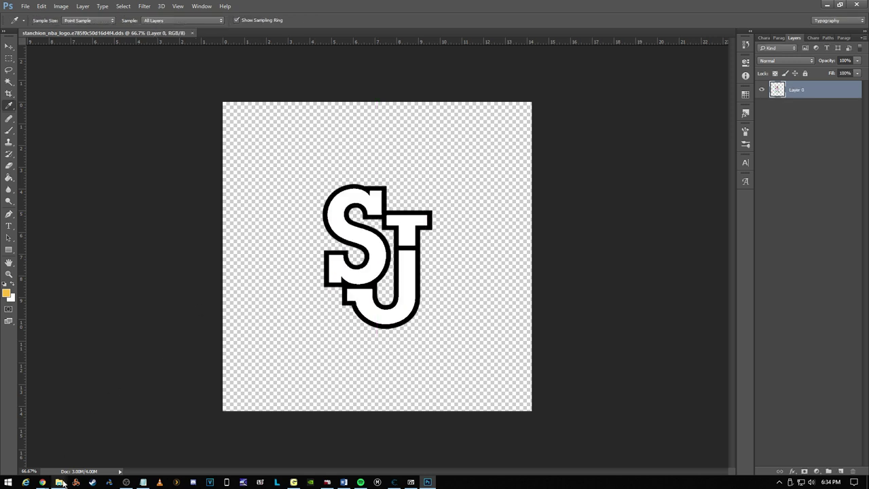
Step: Bring up the 2K19 College V3 folder window and close it
mouse_move(59, 482)
left_click(89, 453)
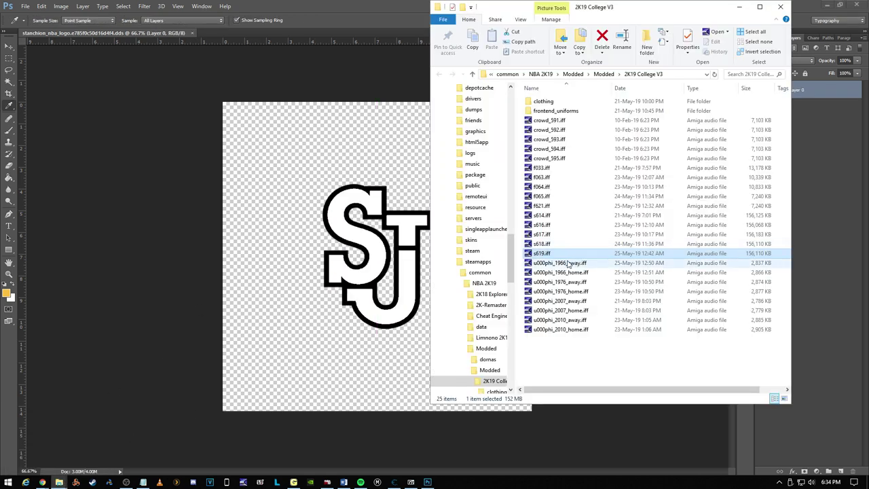
left_click(781, 6)
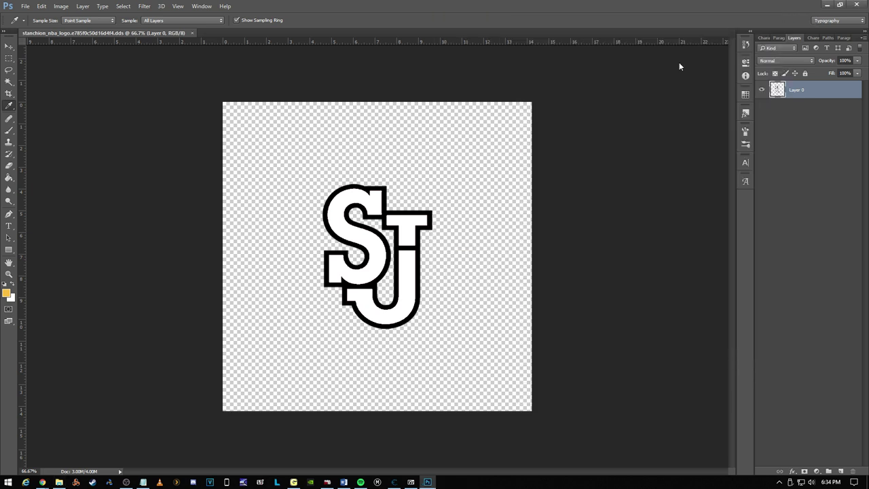
Step: Open the mascot logo 528871.png from the File Explorer folder in Photoshop as its own document
left_click(59, 482)
left_click_drag(684, 155, 272, 34)
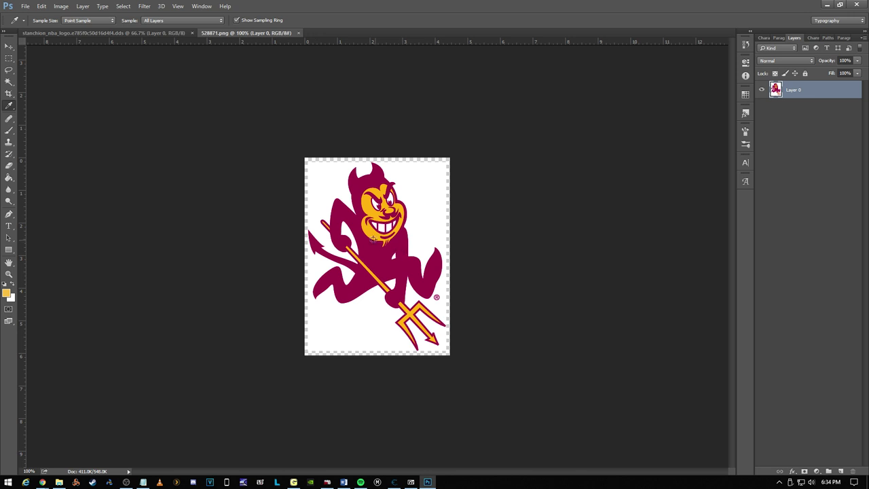
Step: Select the white around and inside the mascot with the Magic Wand at tolerance 100, cut it to a new layer and delete that layer
left_click(8, 84)
left_click(320, 182)
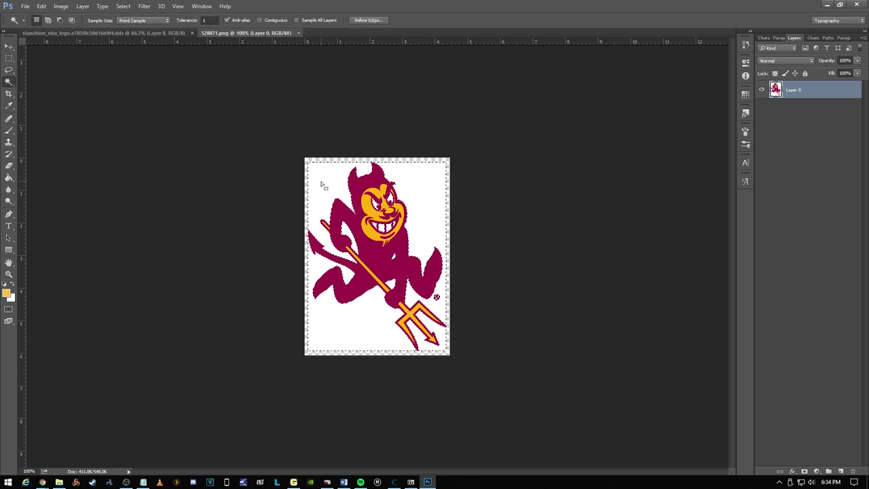
right_click(321, 181)
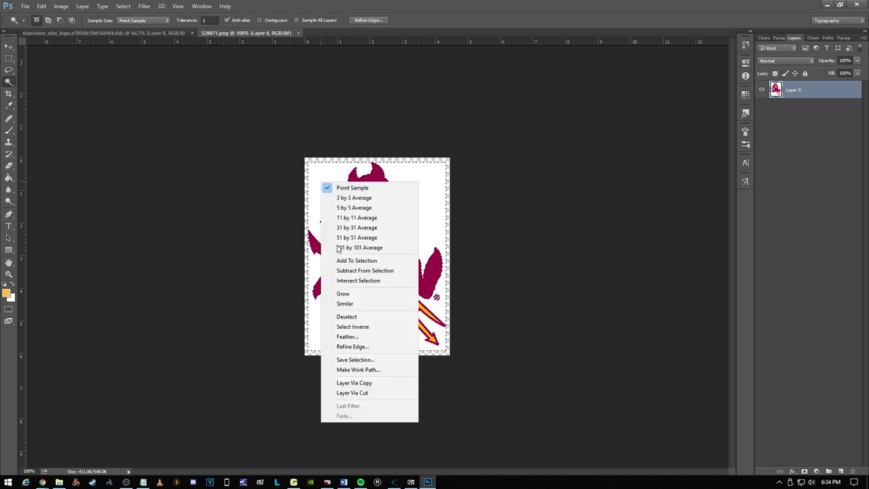
left_click(273, 173)
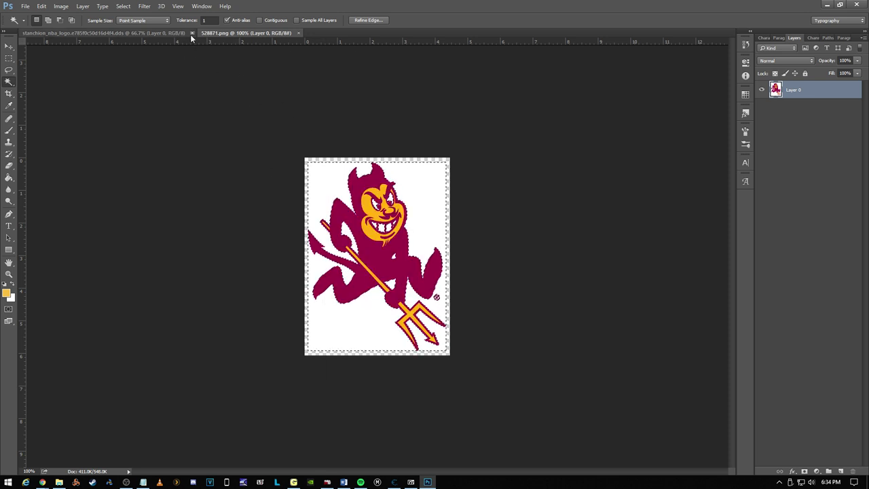
left_click(208, 21)
type("100")
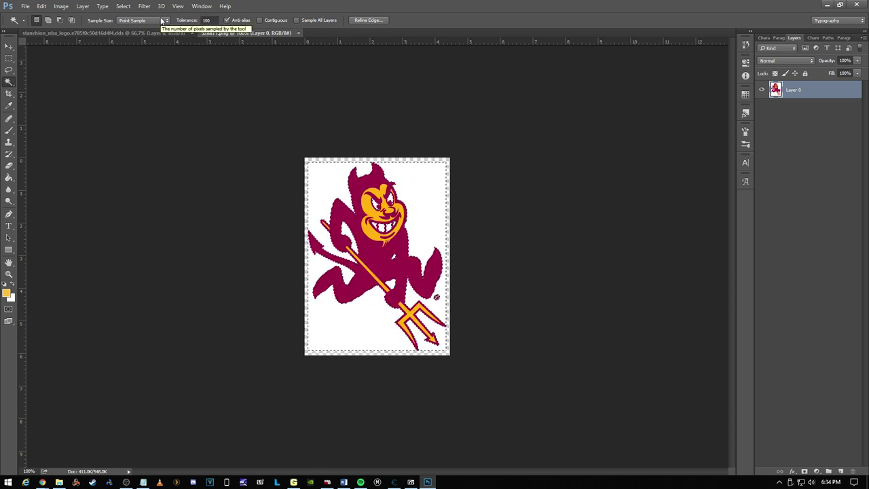
left_click(341, 181)
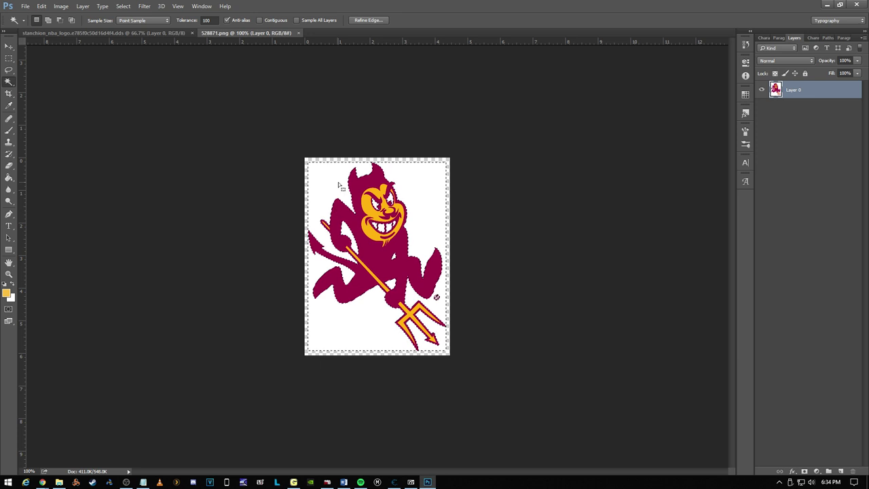
right_click(339, 183)
left_click(389, 393)
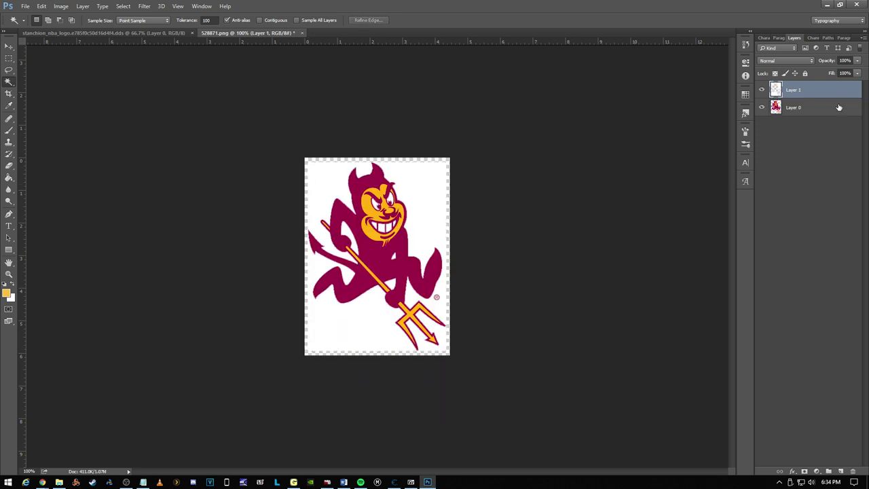
key("Delete")
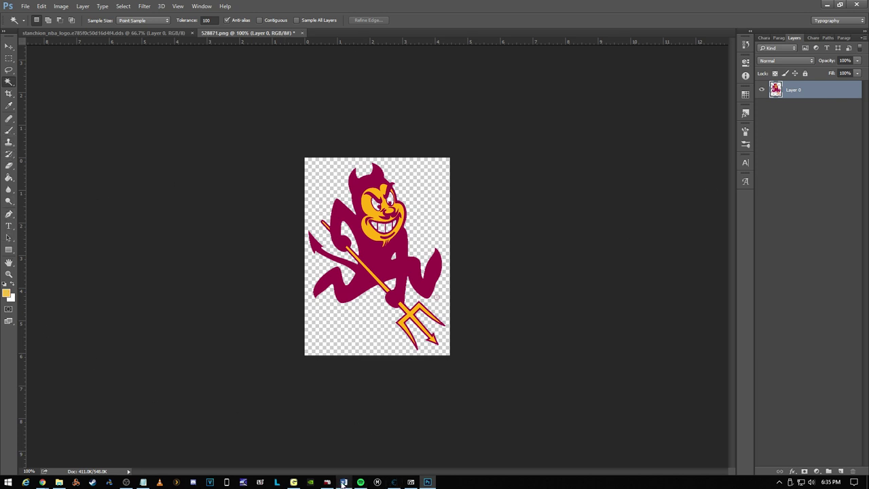
Step: Copy the maroon hex code 90153f from the Notepad color notes and return to the mascot image
left_click(144, 481)
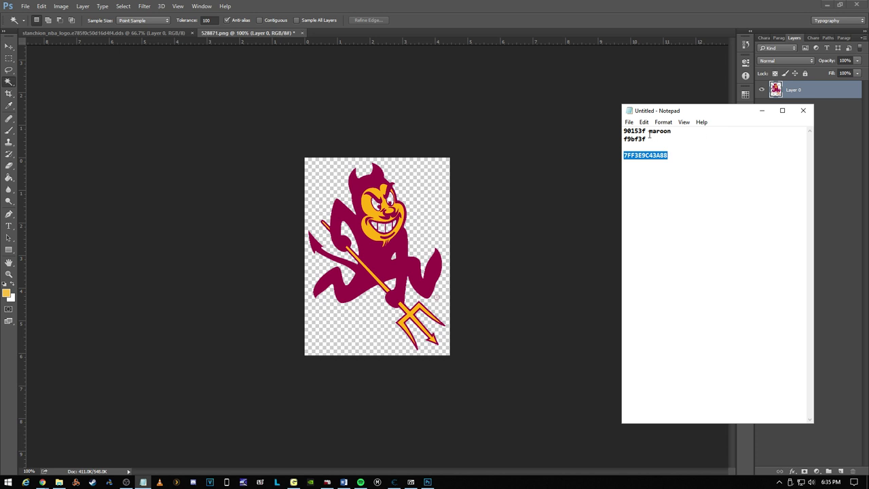
left_click_drag(646, 130, 618, 129)
right_click(635, 131)
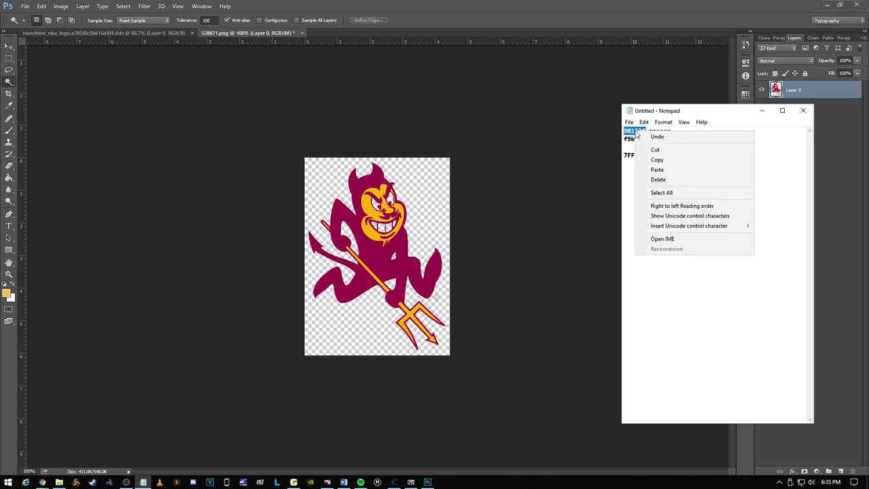
left_click(657, 159)
left_click(482, 136)
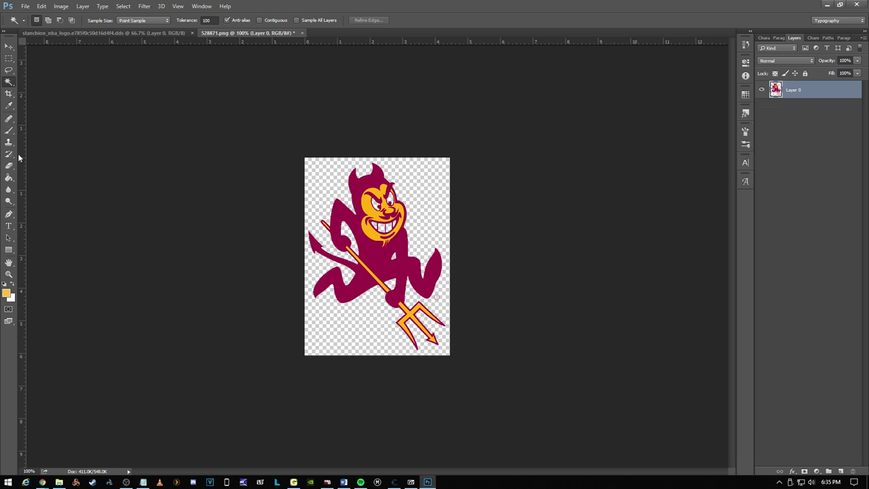
Step: Select the mascot's maroon areas, set the foreground color to 90153f, fill them with the Paint Bucket and deselect
left_click(340, 215)
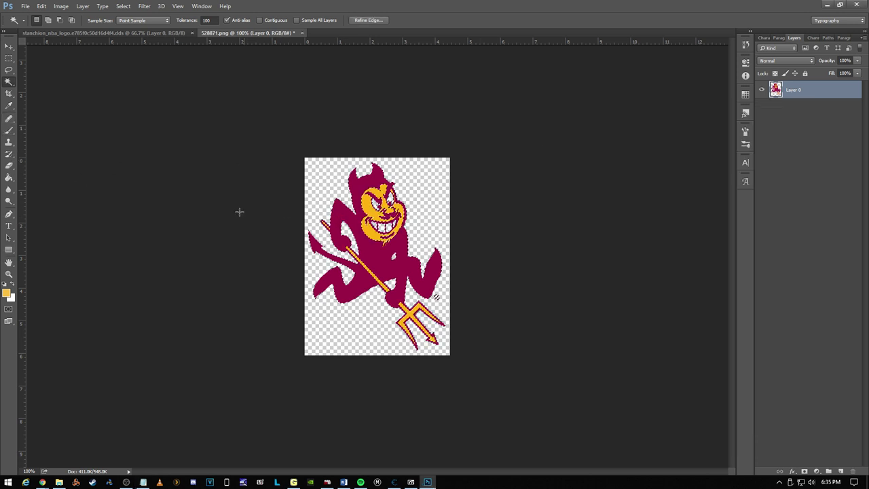
left_click(9, 291)
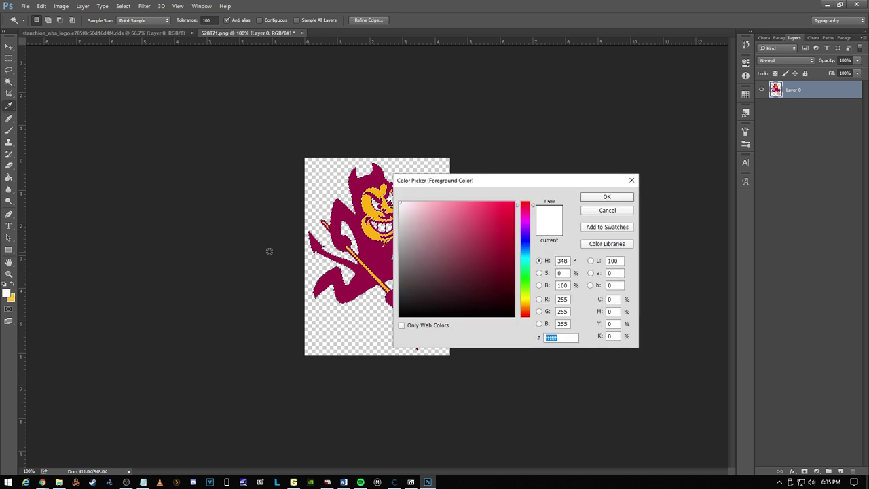
left_click(378, 234)
left_click(607, 197)
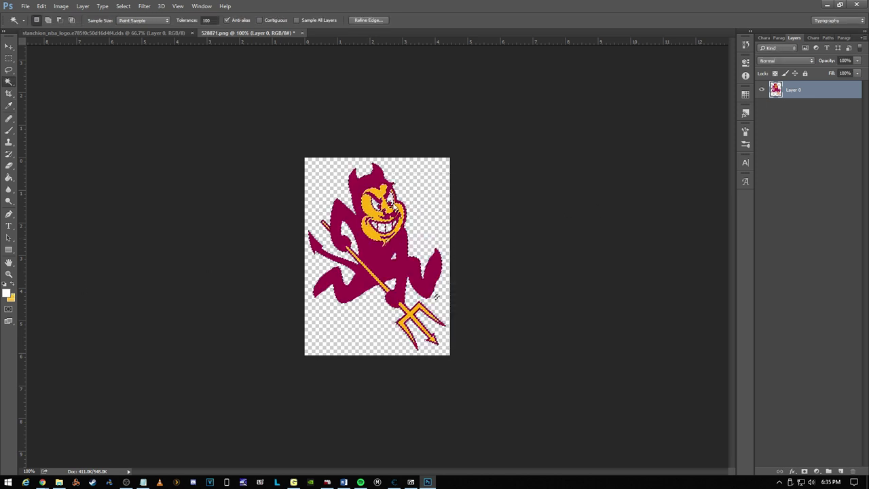
left_click(9, 177)
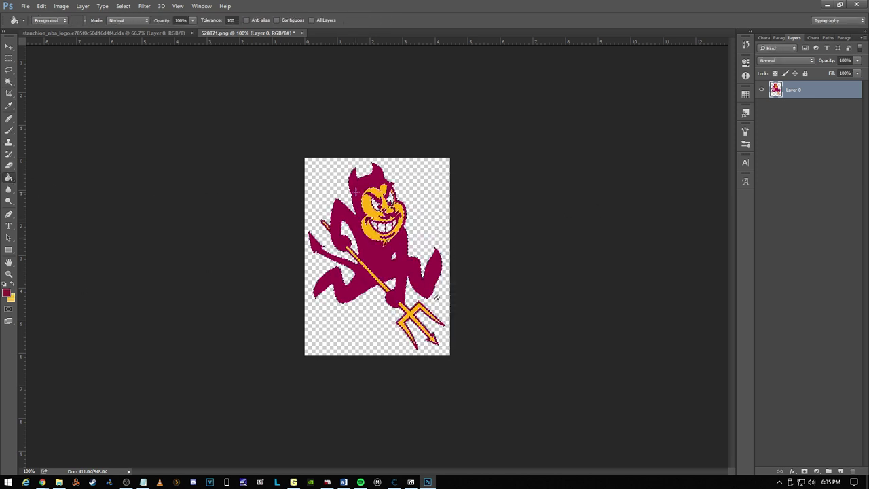
key("m")
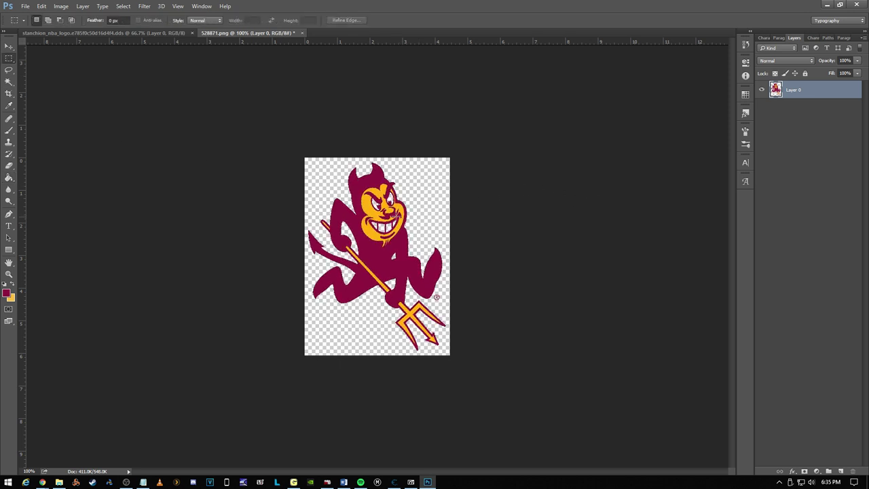
Step: Select the mascot's gold areas, swap the foreground to the team gold, fill them with the Paint Bucket and deselect
left_click(8, 82)
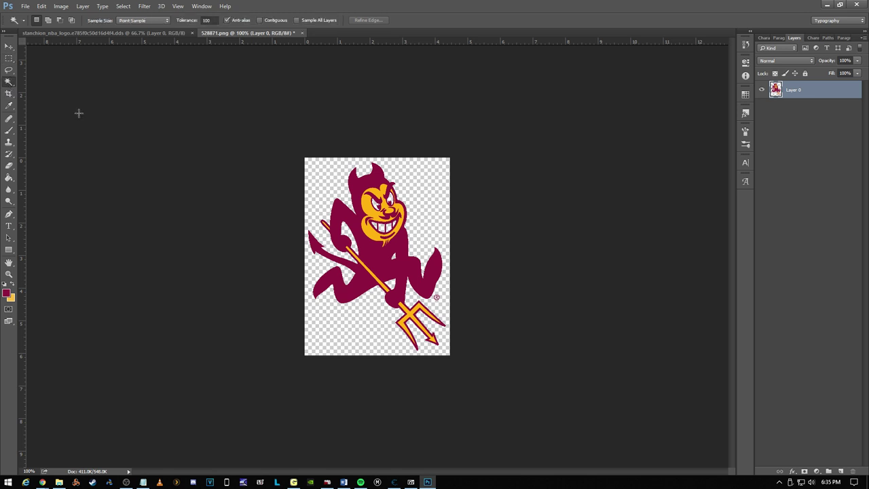
left_click(367, 204)
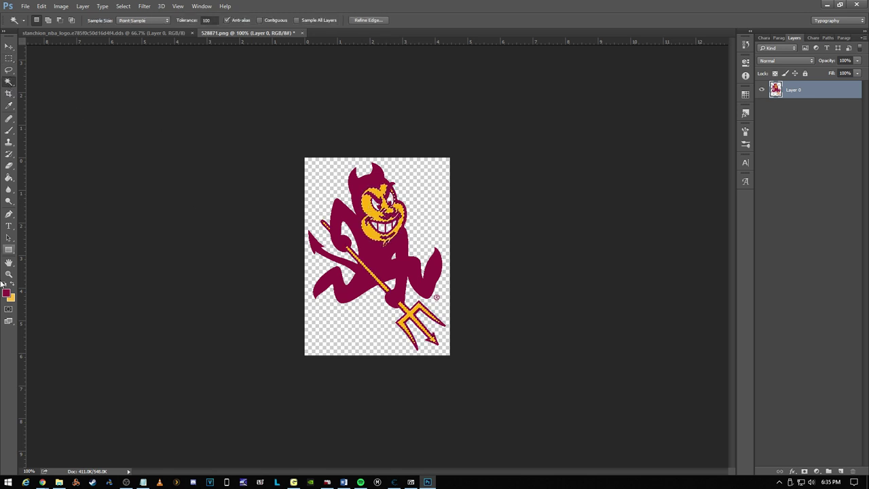
key("x")
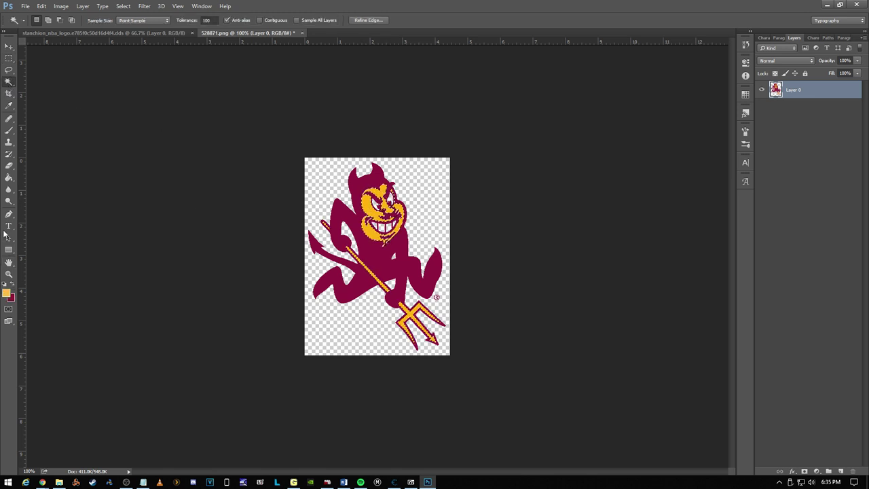
left_click(8, 177)
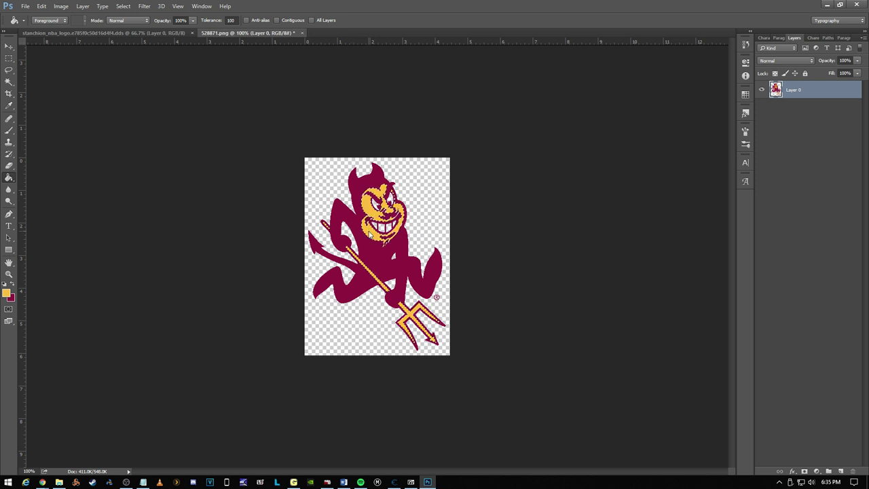
left_click(9, 60)
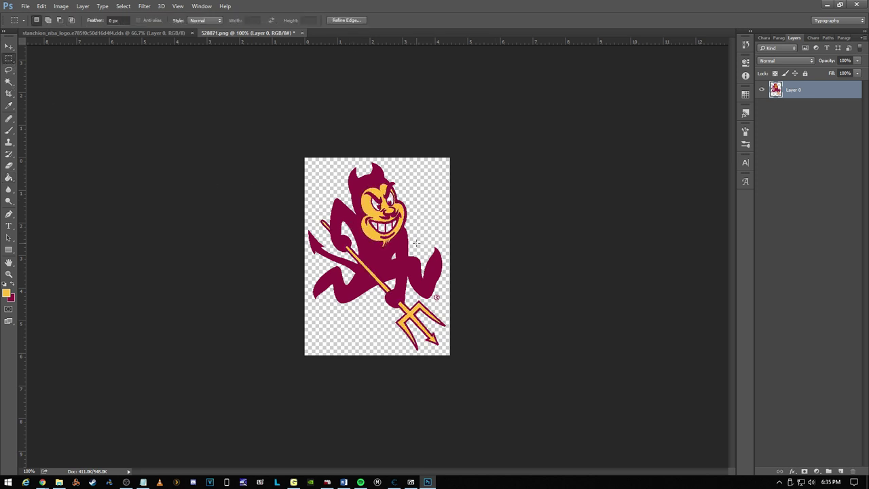
left_click(544, 239)
Step: Swap the foreground and background colors and set the foreground color to white, ffffff
left_click(13, 286)
left_click(6, 293)
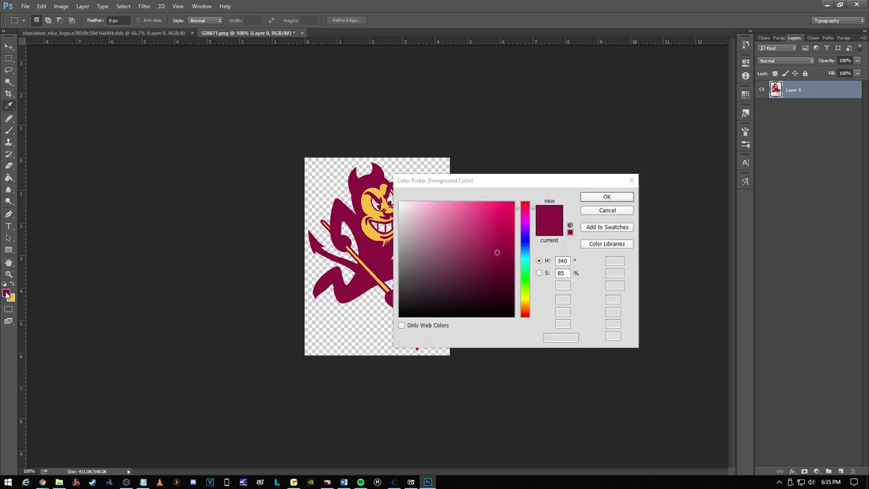
type("ffffff")
left_click(611, 210)
key("m")
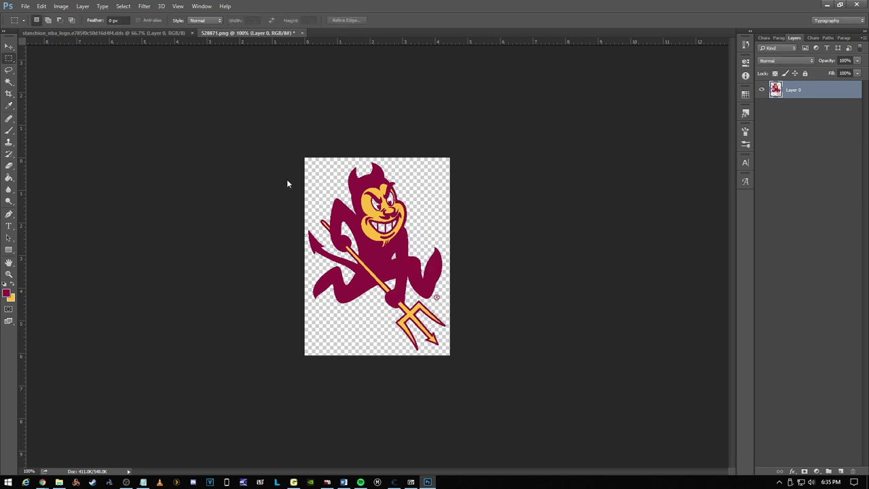
Step: Try painting white over the mascot's face with a hard 72 px brush
left_click(9, 130)
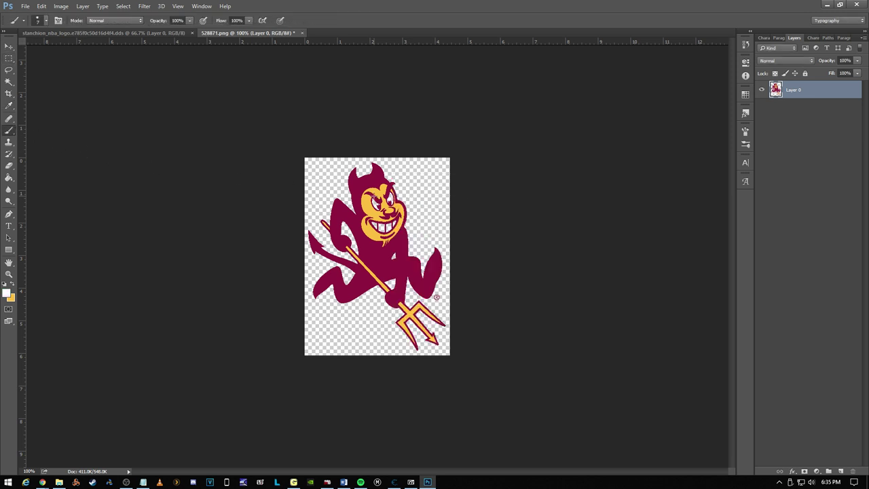
left_click(46, 21)
left_click(71, 53)
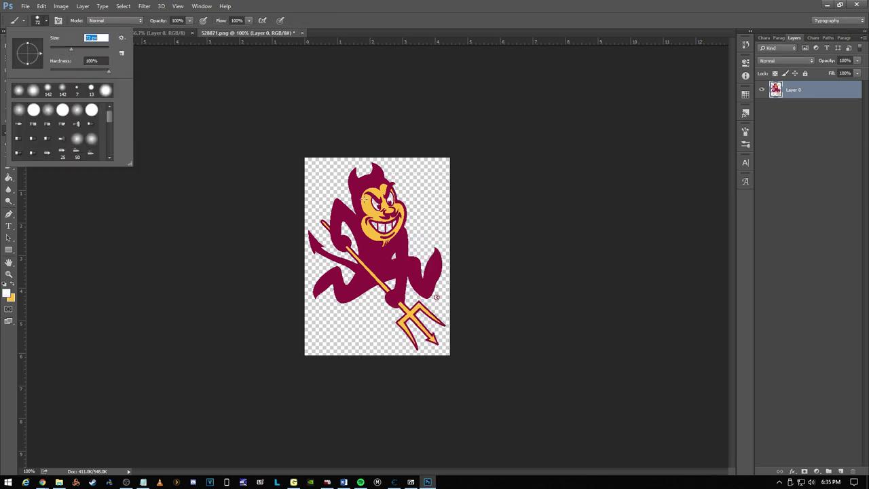
left_click(378, 202)
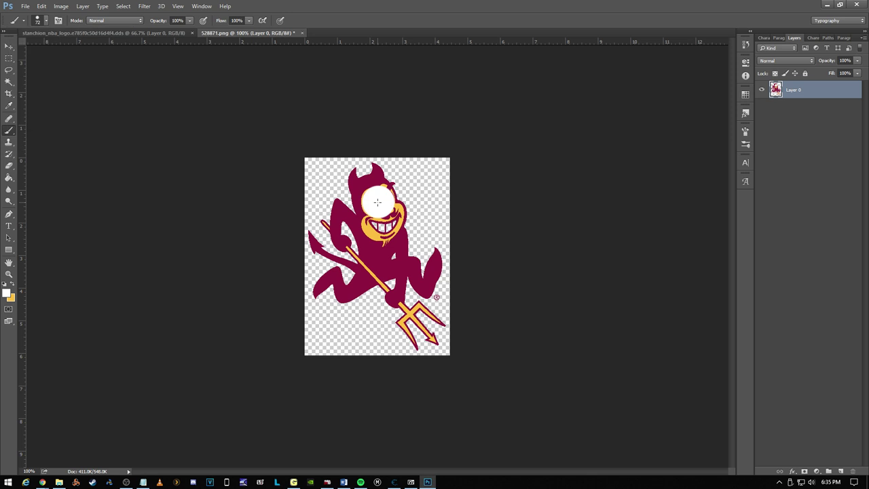
Step: Reduce the brush size to 34 px
left_click(45, 21)
left_click_drag(65, 49, 60, 49)
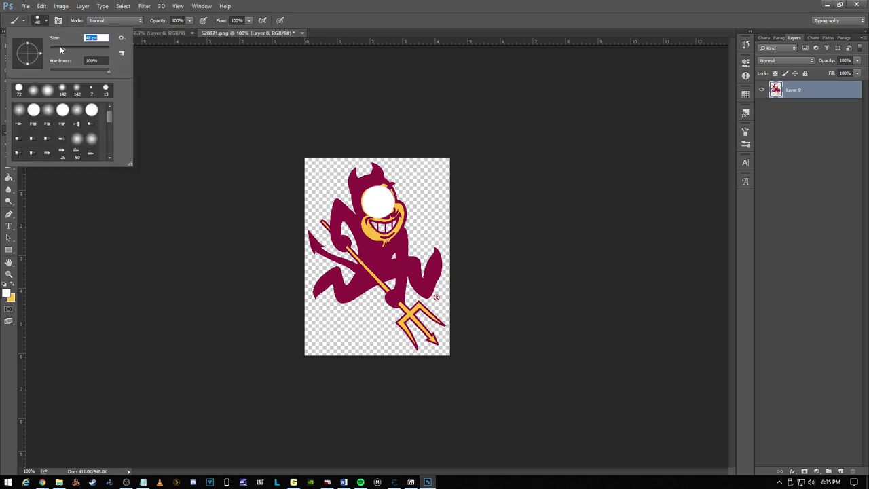
left_click(594, 121)
Step: Revert the mascot image in the history to the Deselect state before the two brush strokes
left_click(745, 45)
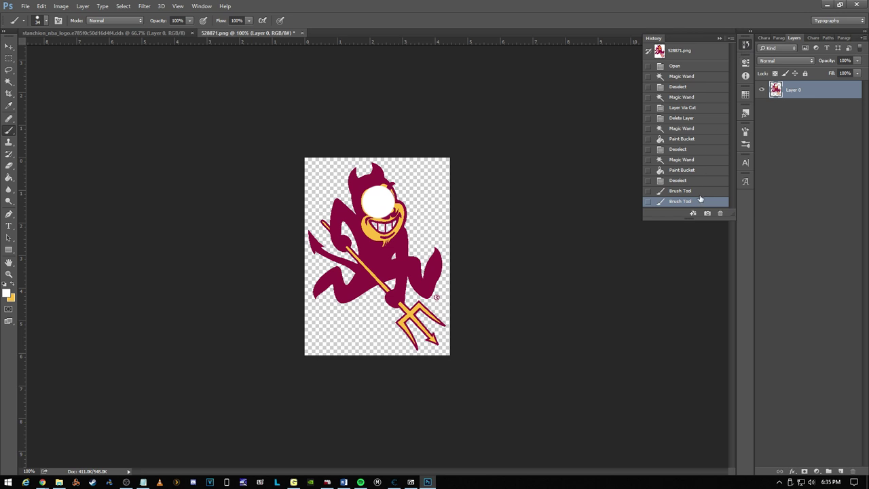
left_click(687, 190)
left_click(684, 181)
left_click(814, 106)
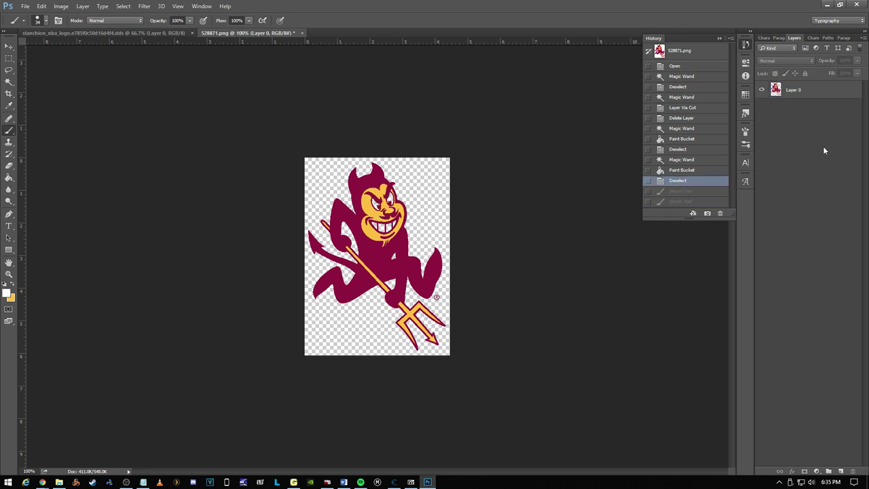
Step: Create a new layer, place it below the mascot layer and paint white on it behind the mascot's face
left_click(840, 470)
left_click_drag(813, 90, 788, 200)
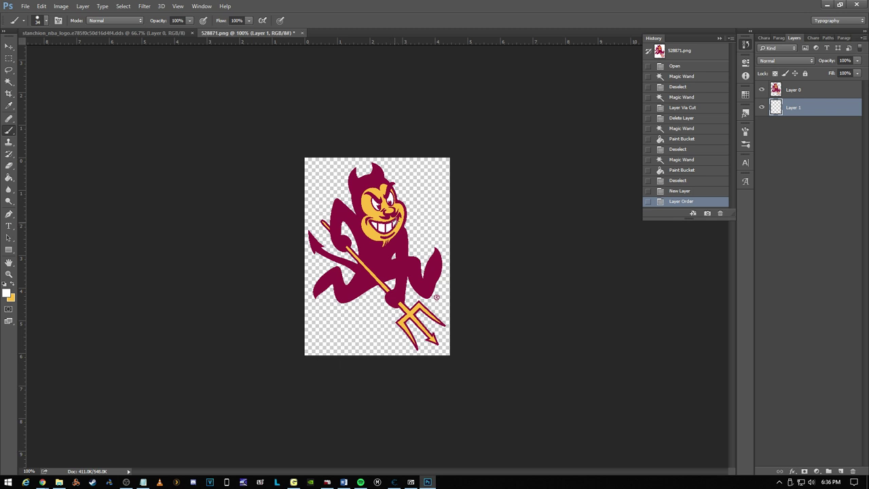
left_click(227, 151)
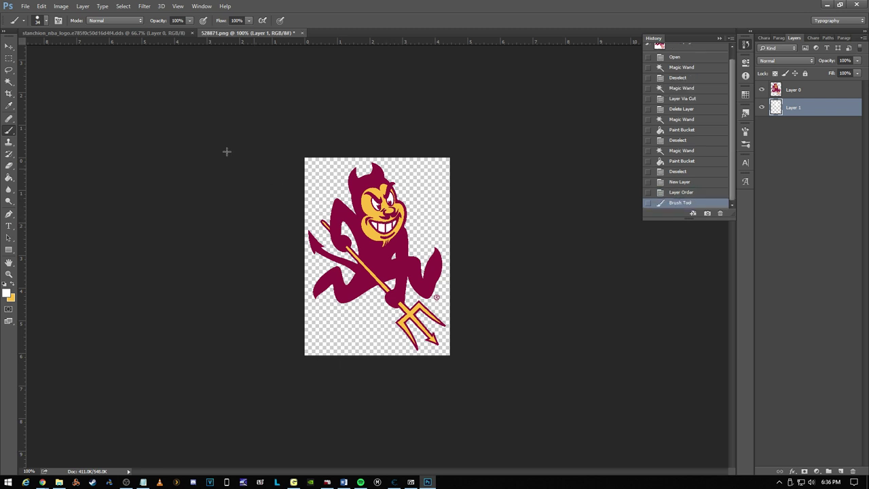
Step: Select both Layer 0 and Layer 1 and merge them into a single layer
left_click(10, 46)
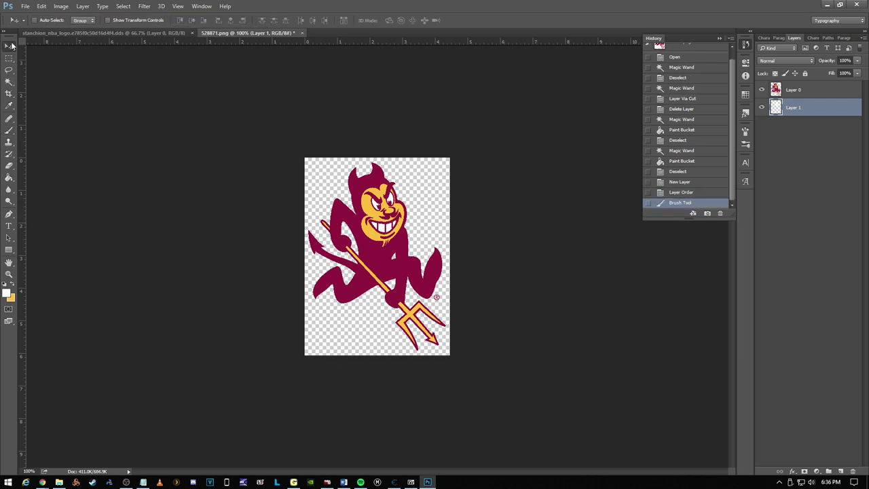
left_click(812, 97)
left_click(823, 114, "shift")
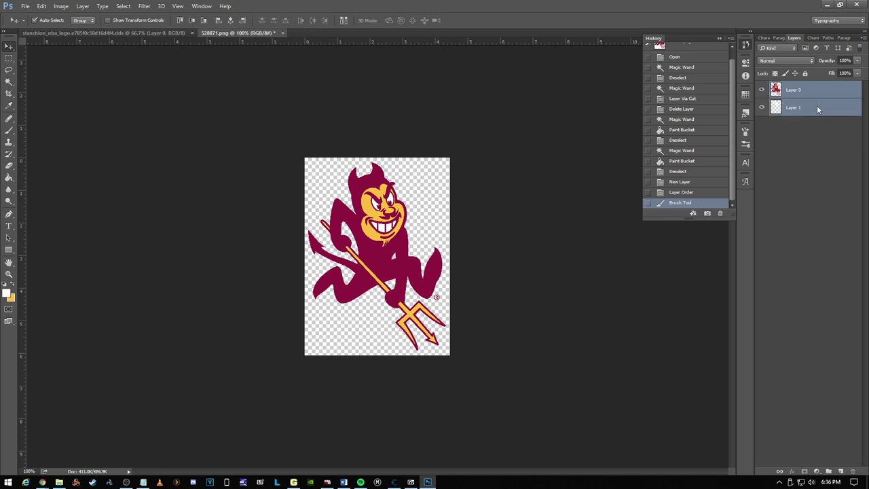
right_click(822, 112)
left_click(717, 332)
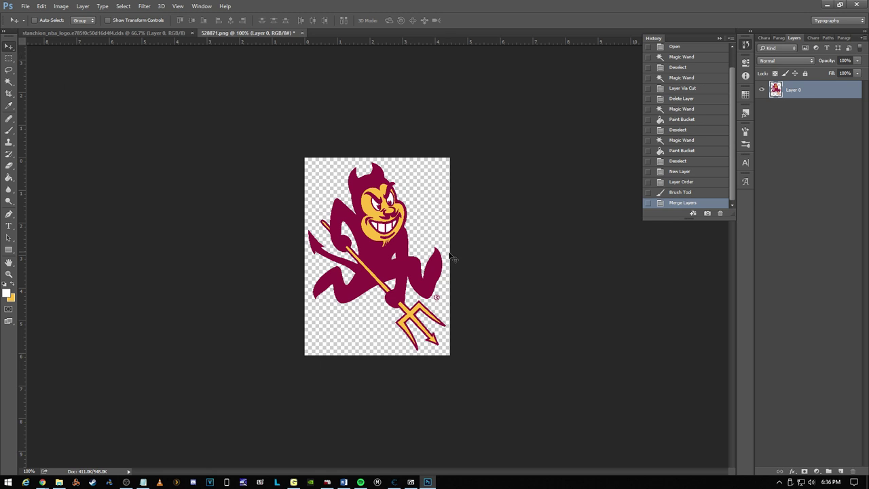
Step: Copy the merged mascot layer into the stanchion_nba_logo texture and position it over the St. John's logo
mouse_move(383, 252)
left_mouse_down()
mouse_move(334, 237)
mouse_move(135, 34)
mouse_move(345, 232)
mouse_move(374, 240)
mouse_move(373, 253)
mouse_move(369, 232)
mouse_move(386, 260)
left_mouse_up()
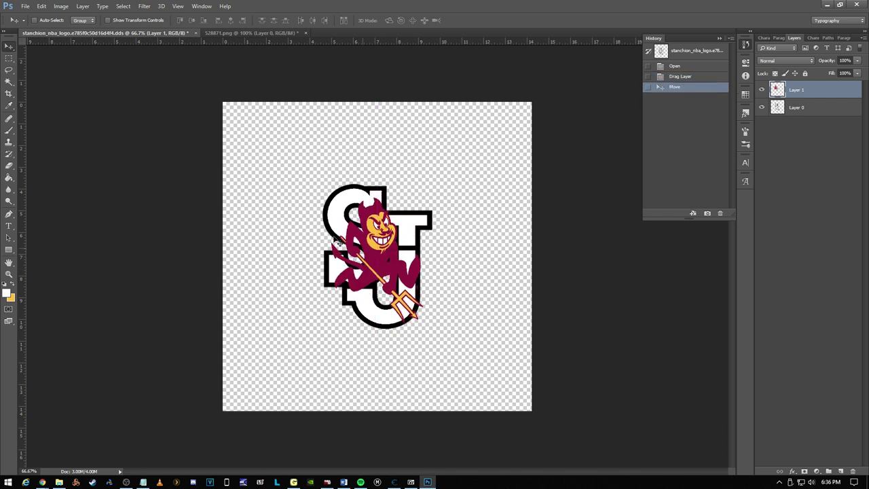
Step: Scale the mascot layer up to about 170% width and 152% height, centred on the canvas
left_click(8, 58)
right_click(393, 227)
left_click(441, 316)
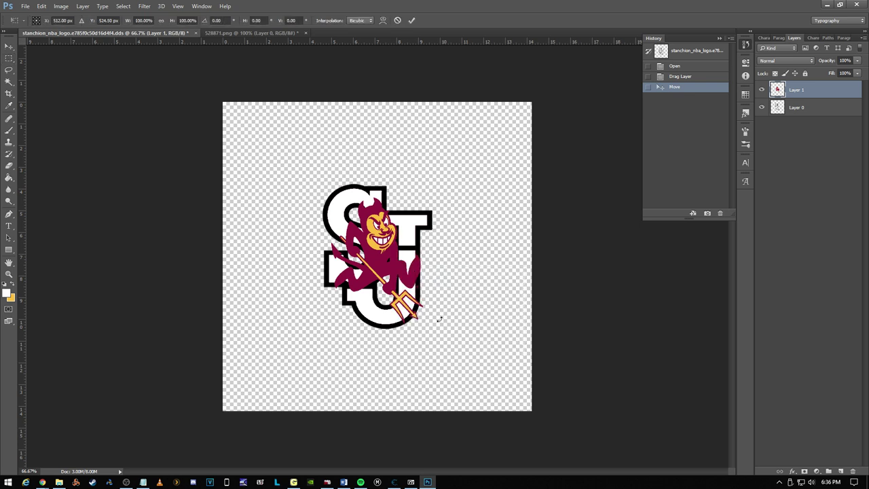
left_click_drag(423, 317, 457, 361)
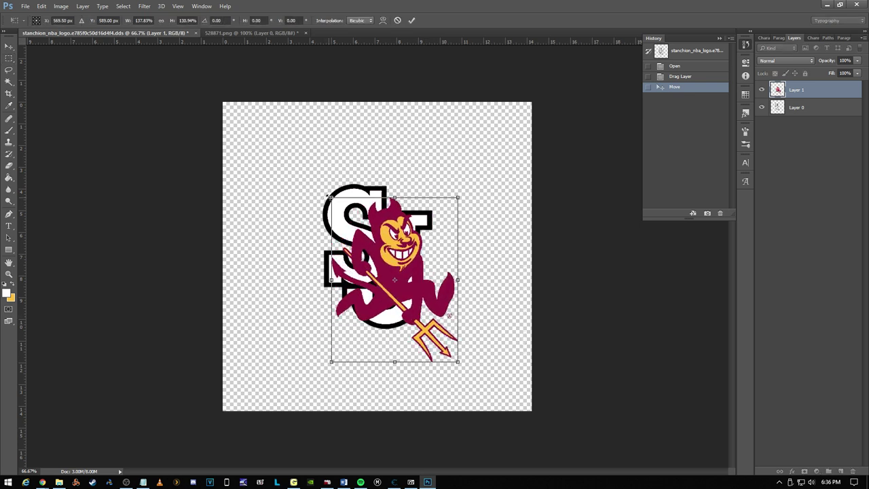
left_click_drag(331, 198, 300, 170)
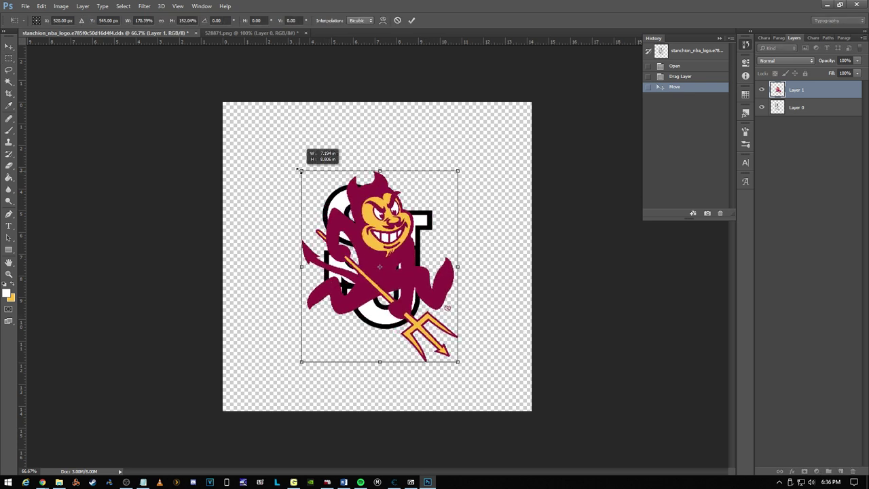
left_click_drag(404, 215, 401, 205)
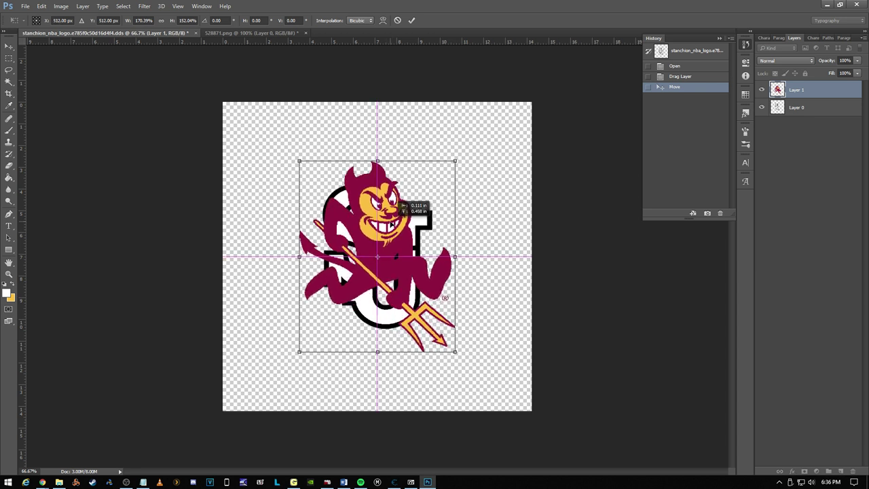
key("Return")
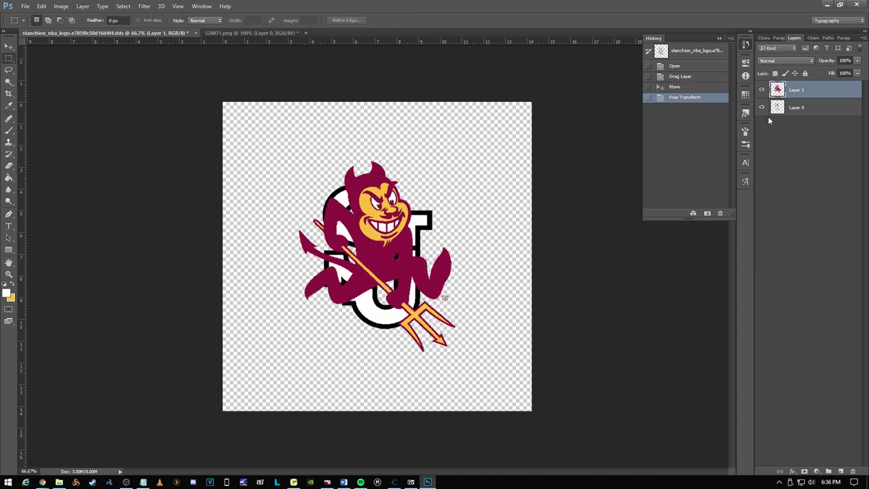
Step: Delete the St. John's logo layer and save the texture to the Desktop as a Color + Alpha DDS with BC3 compression and auto-generated mip maps
left_click(819, 107)
key("Delete")
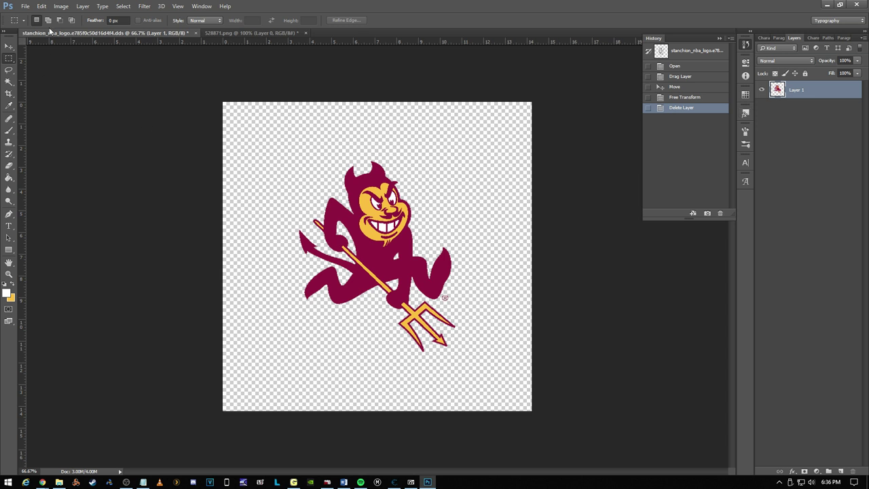
left_click(25, 6)
left_click(60, 107)
left_click(373, 147)
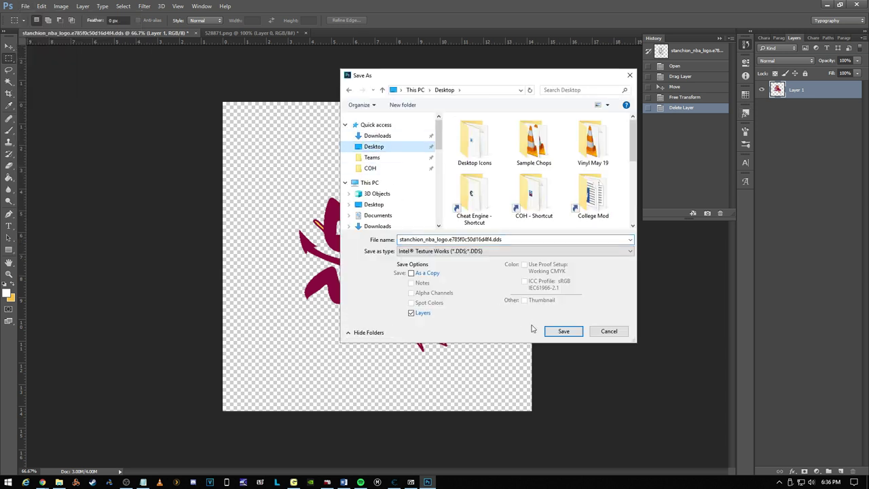
left_click(561, 331)
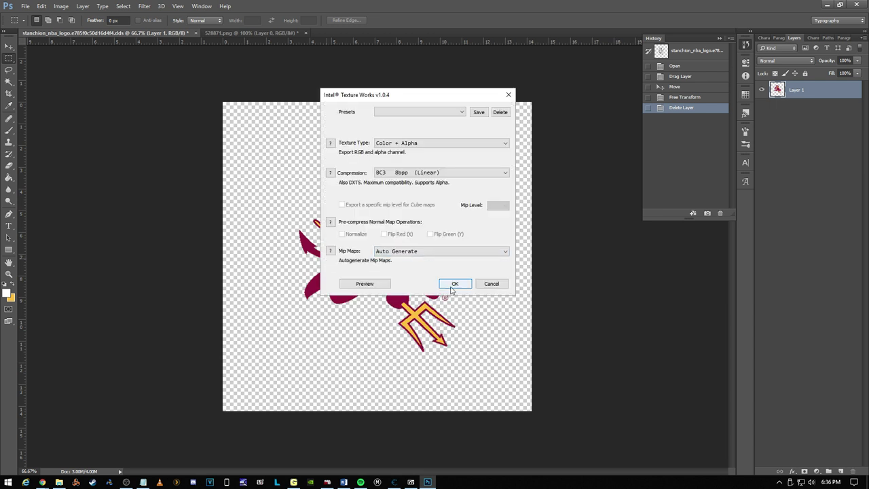
left_click(449, 285)
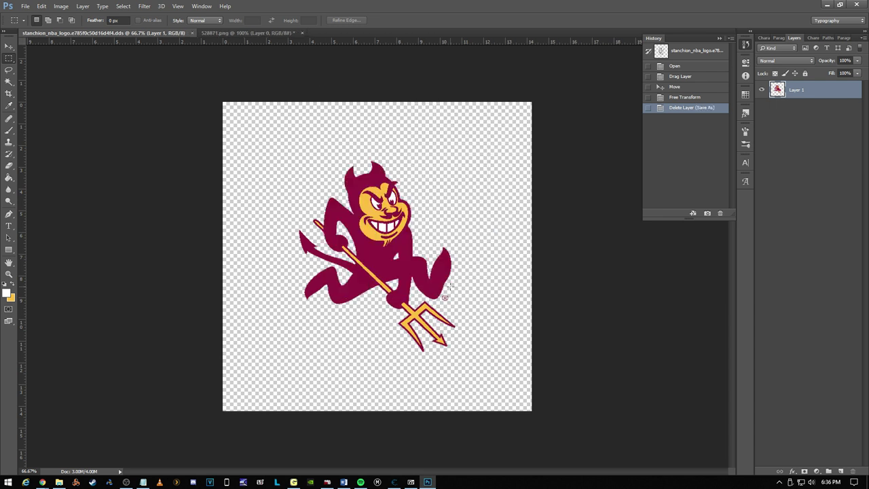
Step: Close the 528871.png mascot image without saving its changes
left_click(268, 33)
left_click(302, 32)
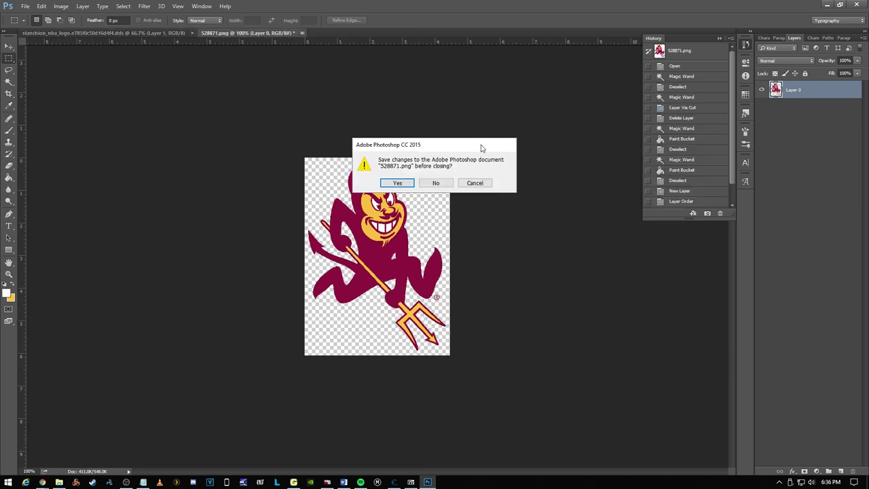
left_click(442, 183)
Step: Open the basket_stachion_a1_c DDS texture from the s619.iff archive in Photoshop without loading mip-maps as separate layers
left_click(826, 5)
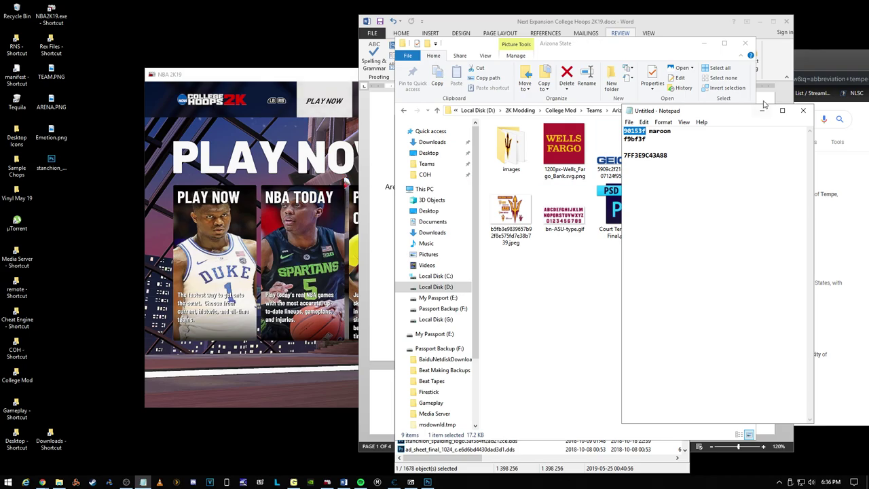
left_click_drag(611, 43, 675, 64)
left_click(446, 66)
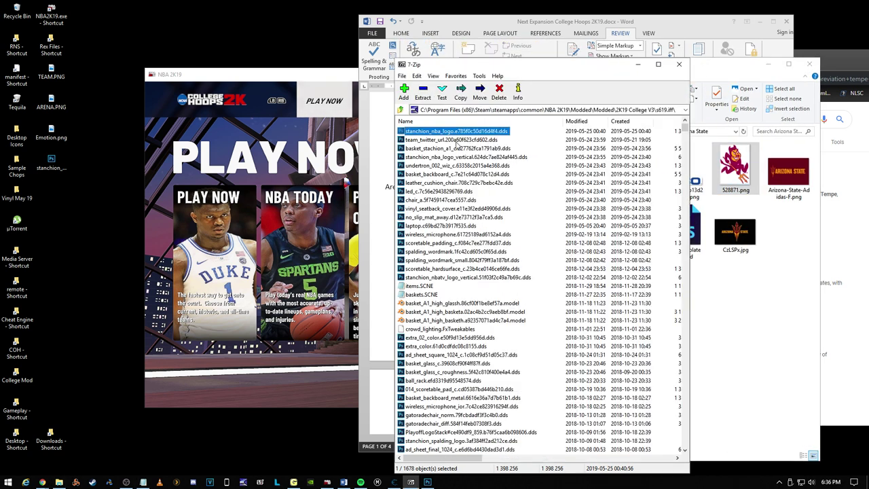
left_click(444, 140)
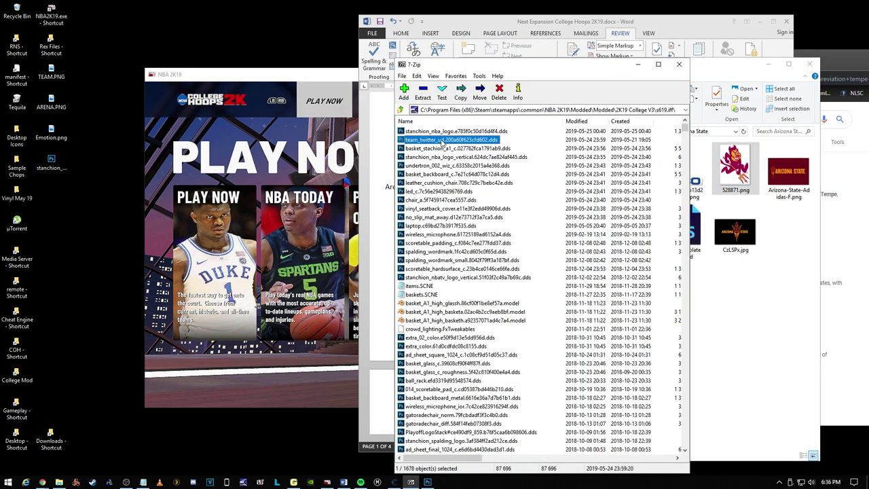
left_click(456, 149)
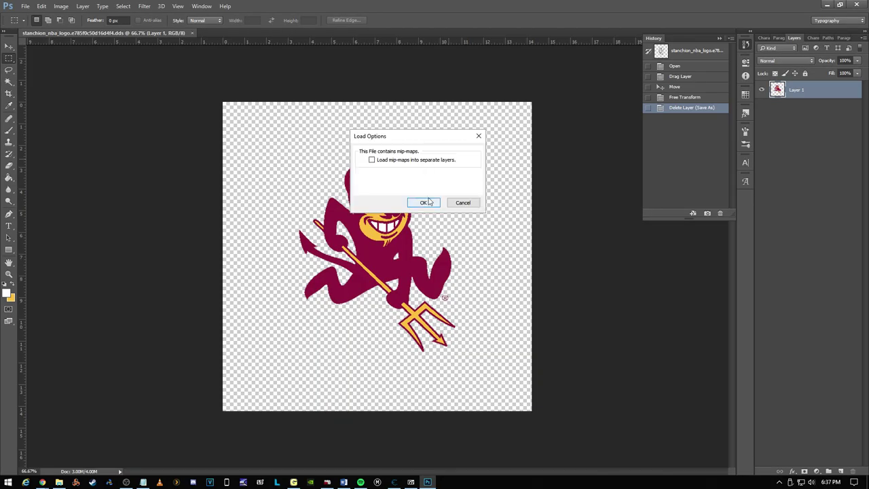
left_click(424, 202)
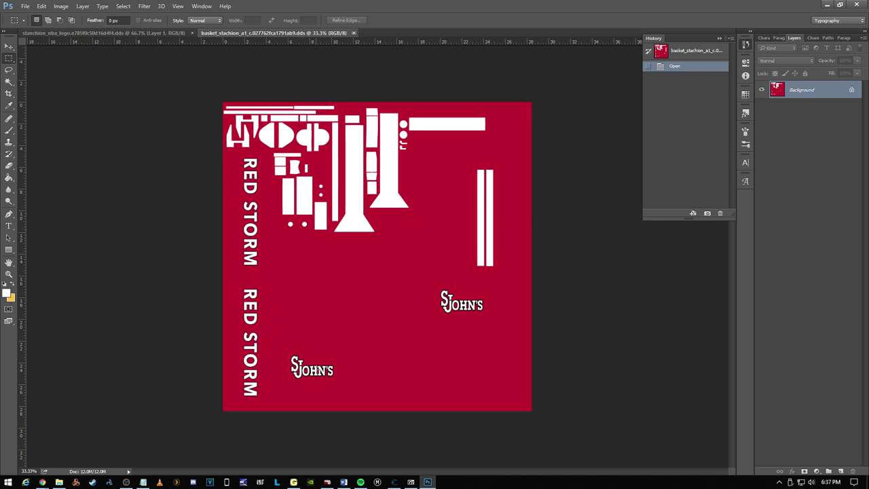
Step: Collapse the edit history and marquee-select both vertical RED STORM texts on the basket texture
left_click(719, 38)
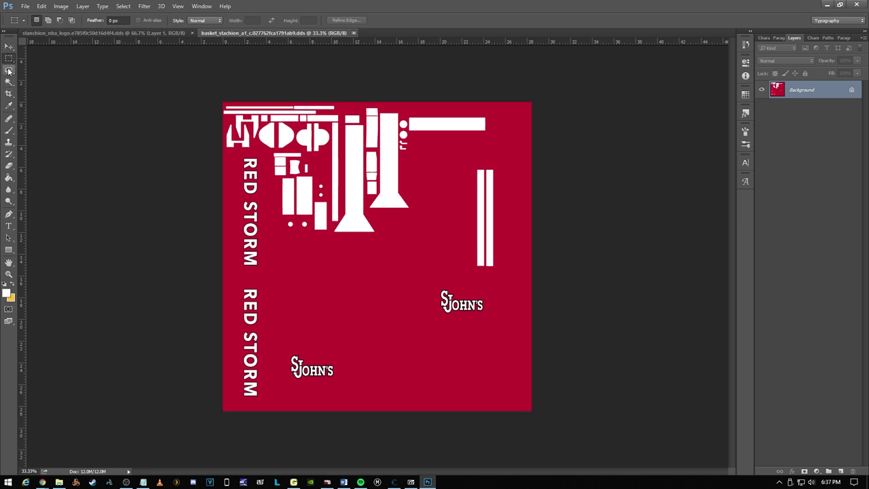
left_click_drag(236, 152, 271, 405)
right_click(265, 174)
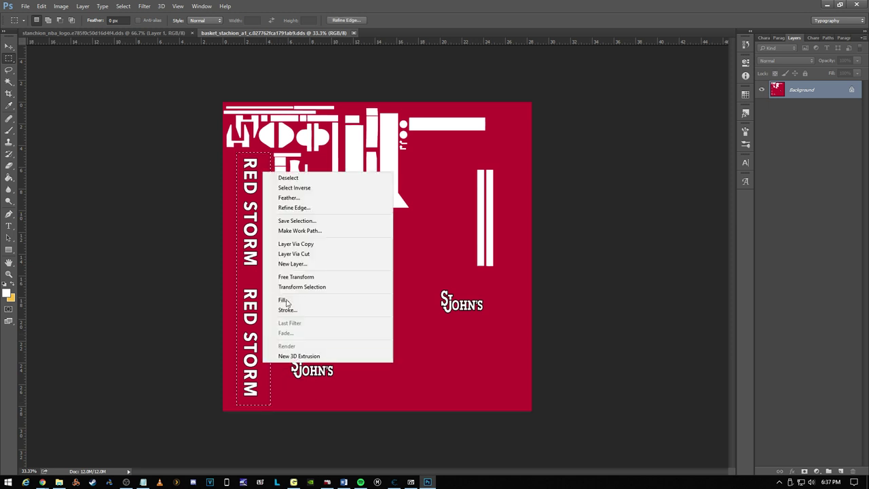
left_click(312, 253)
left_click(804, 108)
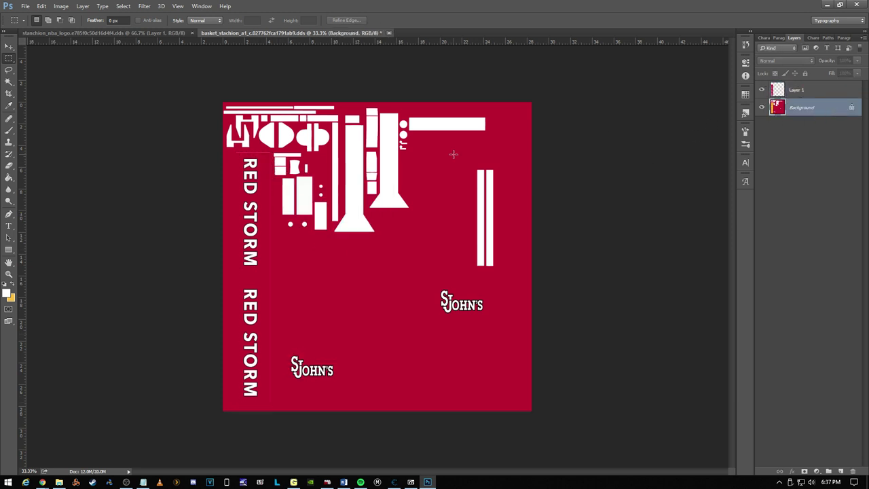
left_click(42, 6)
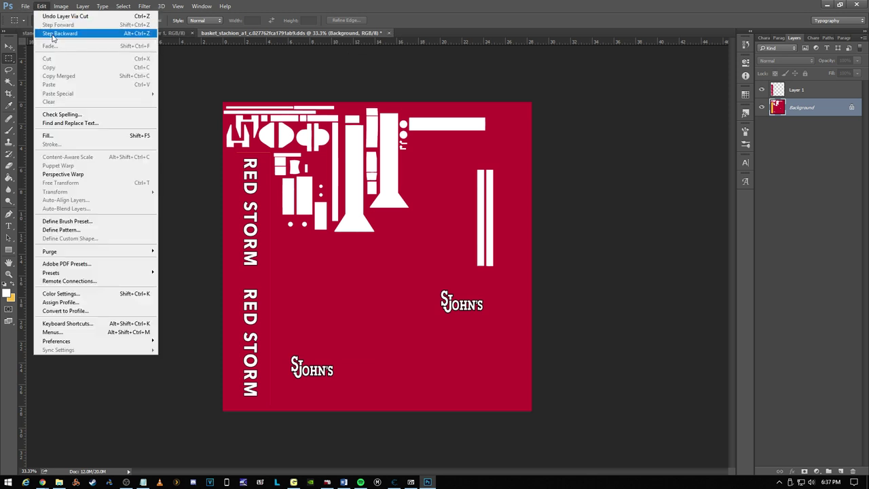
left_click(61, 34)
Step: Convert the Background into the regular layer Layer 0 and cut the selected RED STORM area onto its own layer
double_click(814, 95)
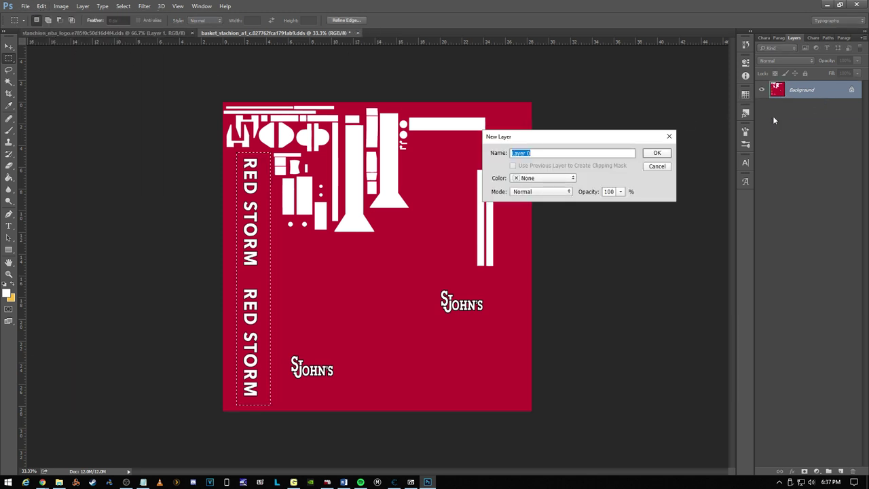
left_click(651, 154)
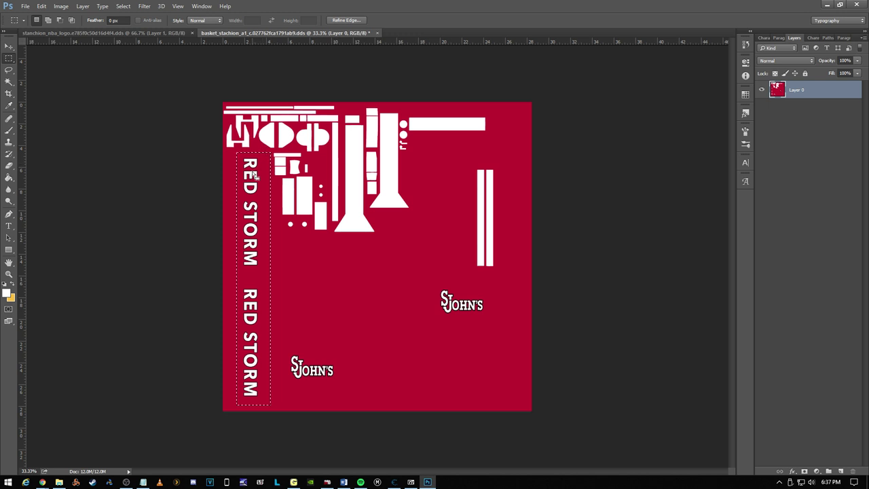
right_click(252, 171)
left_click(283, 253)
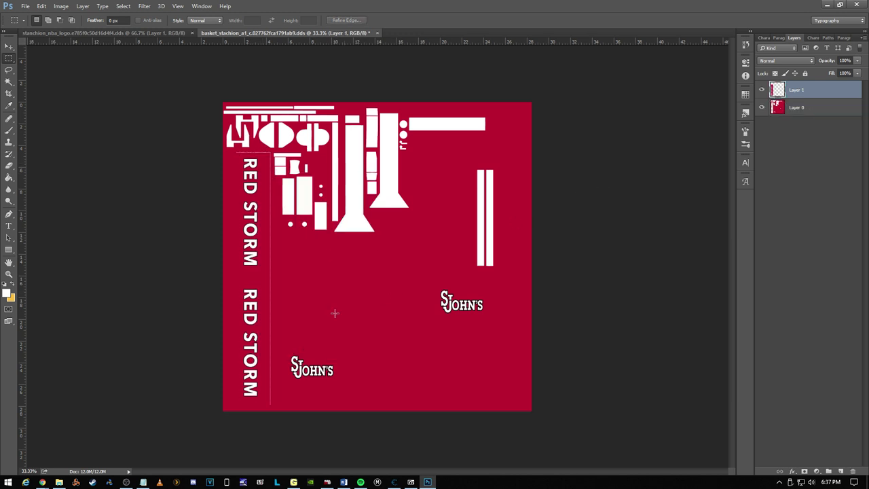
Step: Cut a rectangular area containing both St. John's wordmarks from Layer 0 onto a new layer
left_click_drag(281, 280, 491, 386)
right_click(409, 339)
left_click(454, 230)
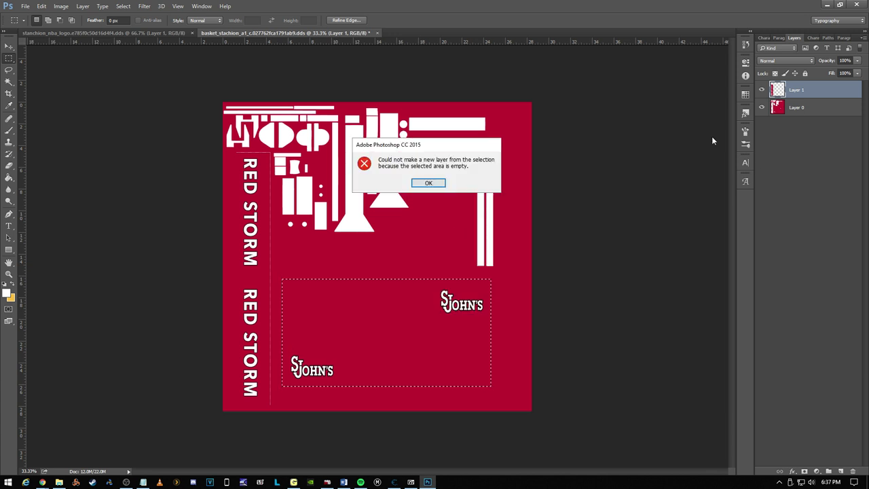
left_click(439, 183)
left_click(832, 108)
right_click(389, 318)
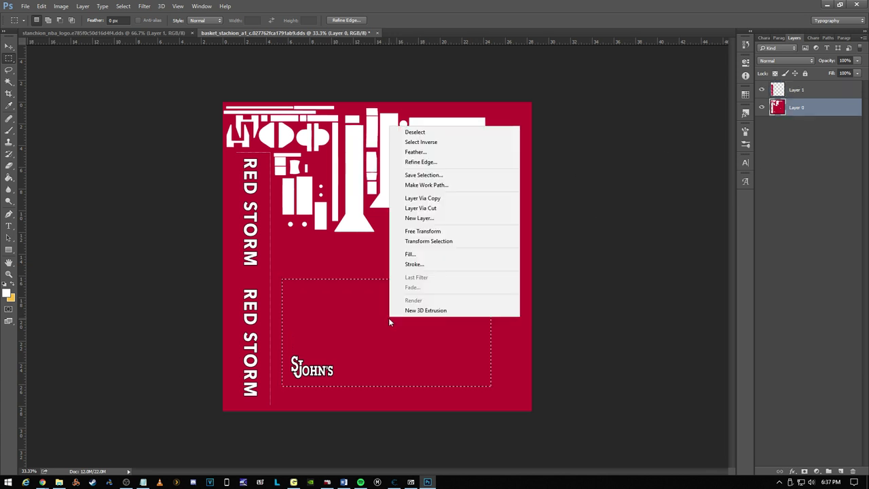
left_click(440, 198)
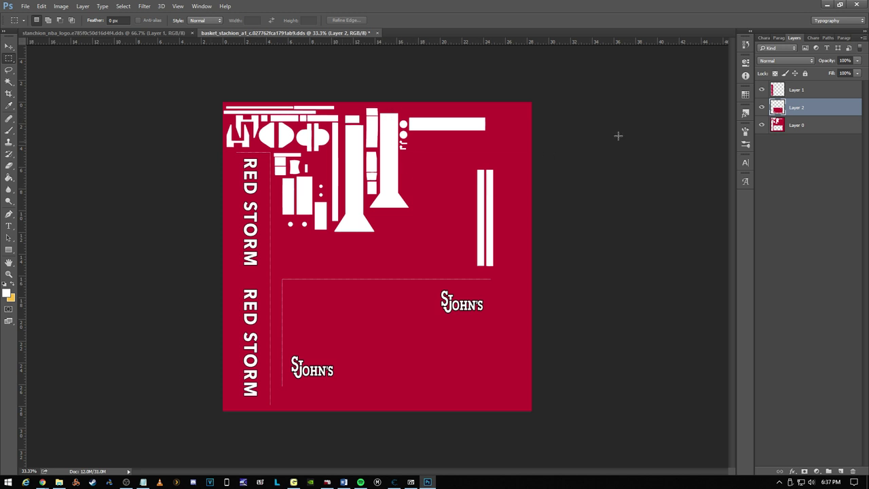
Step: Select all the white shapes on Layer 0 with the Magic Wand and cut them onto a new layer
left_click(822, 123)
left_click(9, 81)
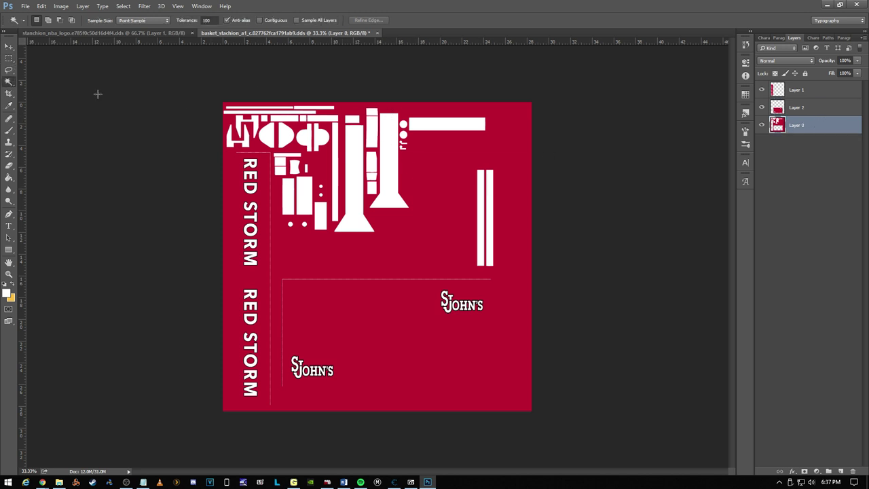
left_click(367, 141)
right_click(359, 145)
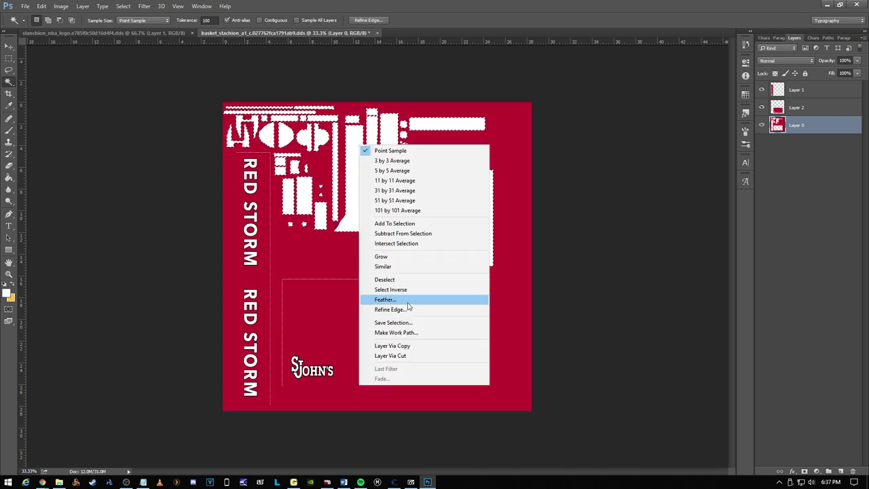
left_click(394, 356)
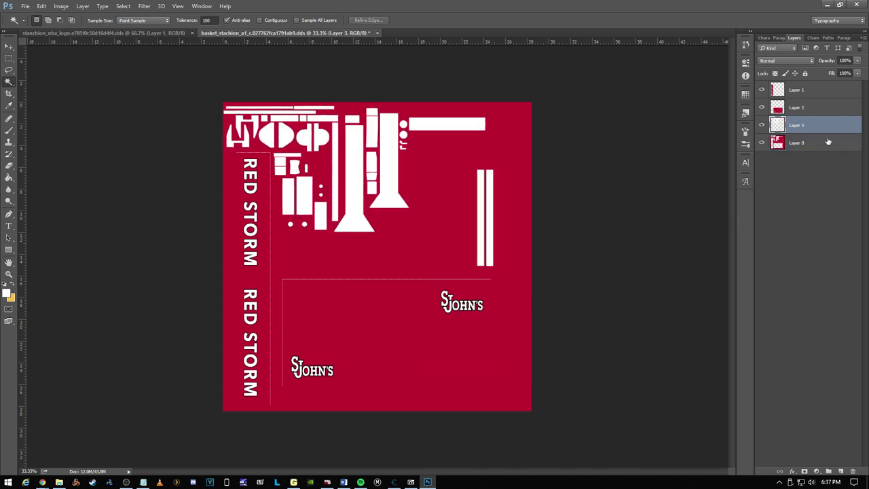
Step: Create a new empty layer and place it below Layer 0 at the bottom of the layer stack
left_click(827, 142)
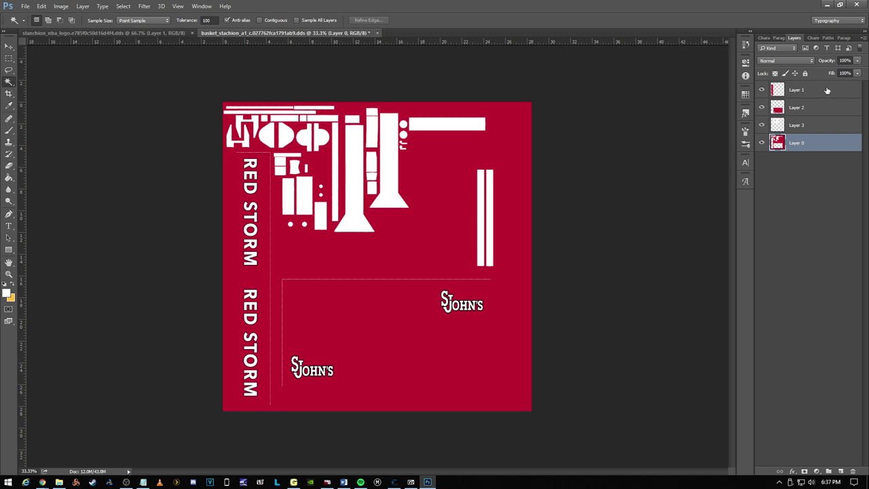
left_click(815, 110)
left_click(828, 144)
left_click(840, 471)
left_click_drag(811, 142, 811, 182)
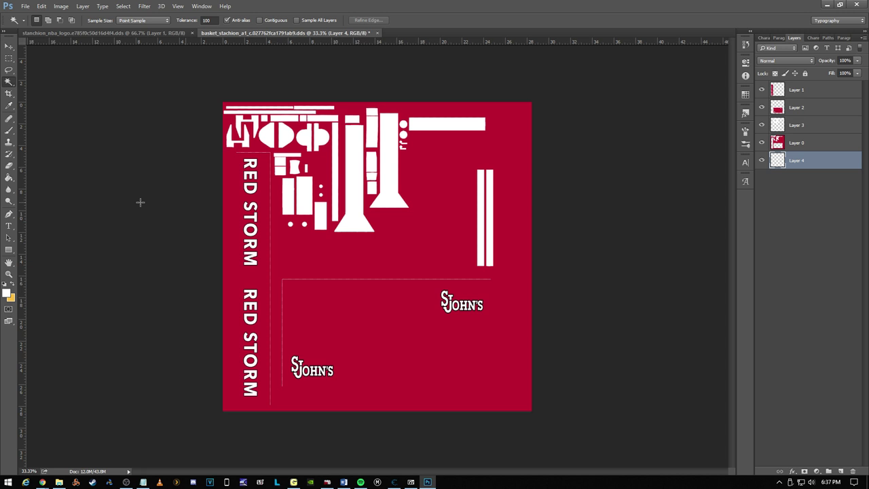
Step: Set the foreground color to maroon 90153f
left_click(8, 293)
key("ctrl+v")
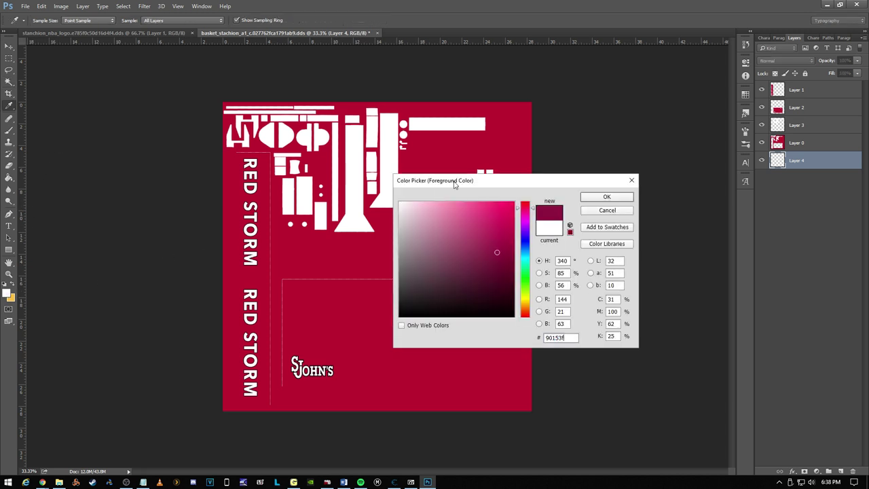
left_click(603, 196)
key("w")
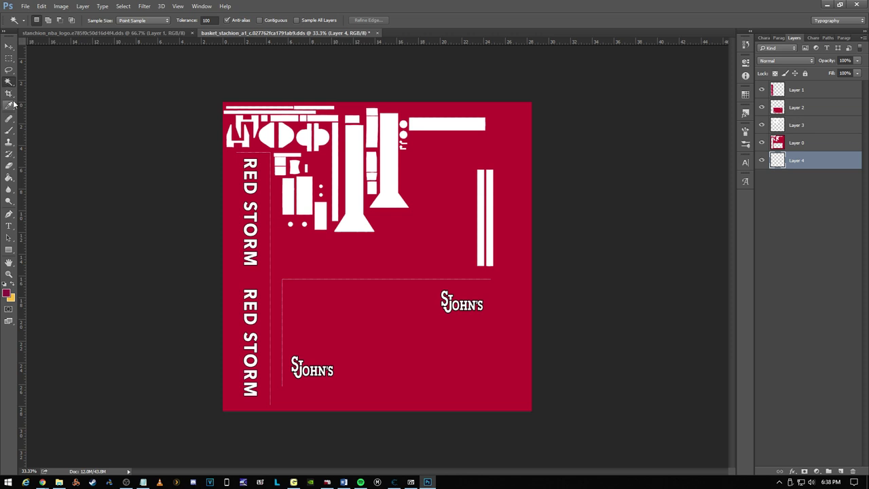
Step: Switch to the NBA 2K19 game window and close it
left_click(327, 482)
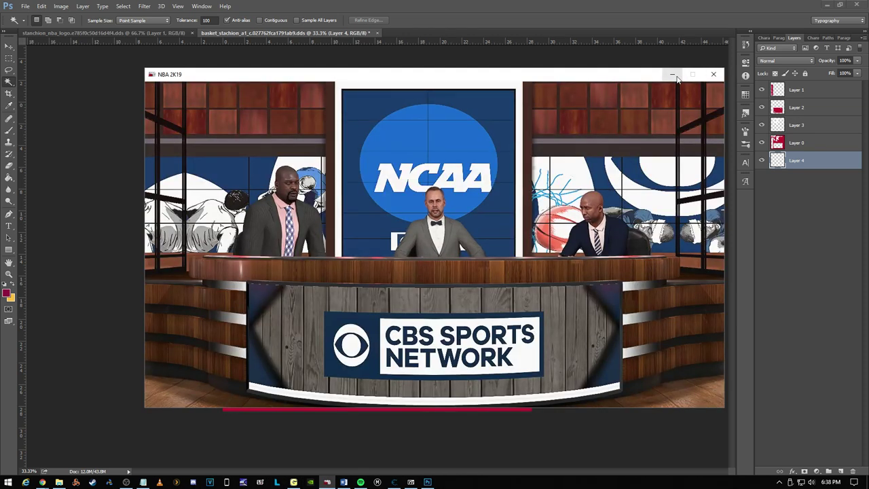
left_click(712, 76)
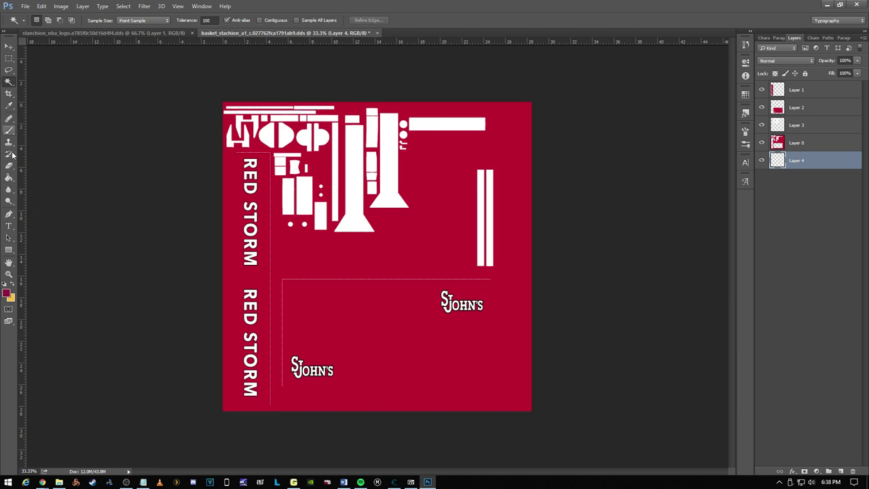
Step: Fill the empty bottom layer, Layer 4, with the maroon foreground color using the Paint Bucket
left_click(7, 180)
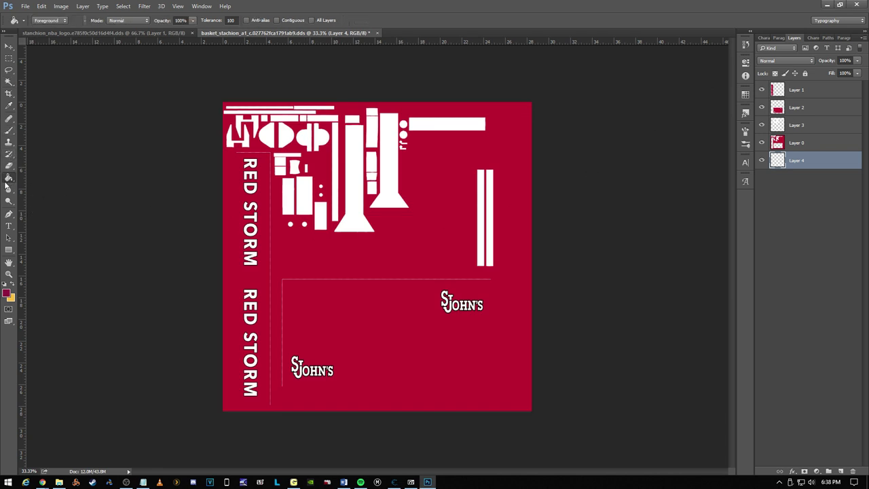
left_click(393, 337)
Step: Toggle the visibility of Layer 0 and Layer 3 to compare the red base with the maroon fill, ending with Layer 1 selected
left_click(762, 143)
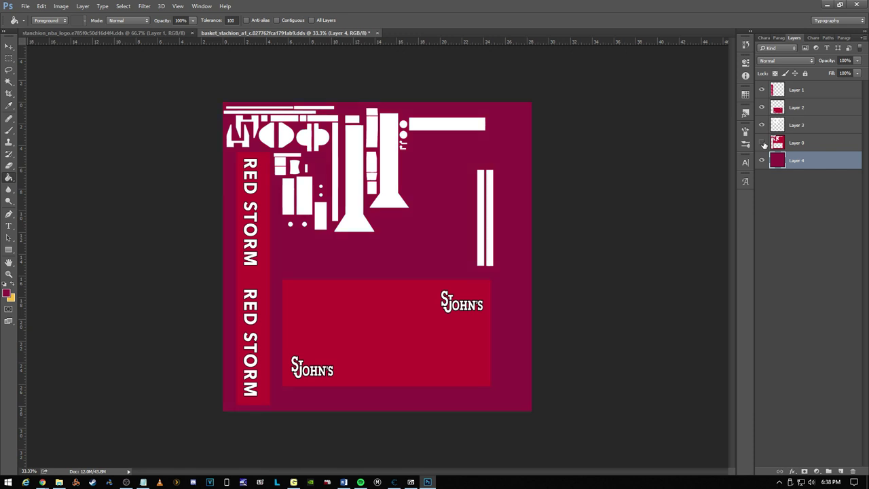
left_click(762, 143)
left_click(763, 144)
left_click(763, 144)
left_click(763, 143)
left_click(763, 144)
left_click(763, 144)
left_click(763, 144)
left_click(764, 145)
left_click(763, 144)
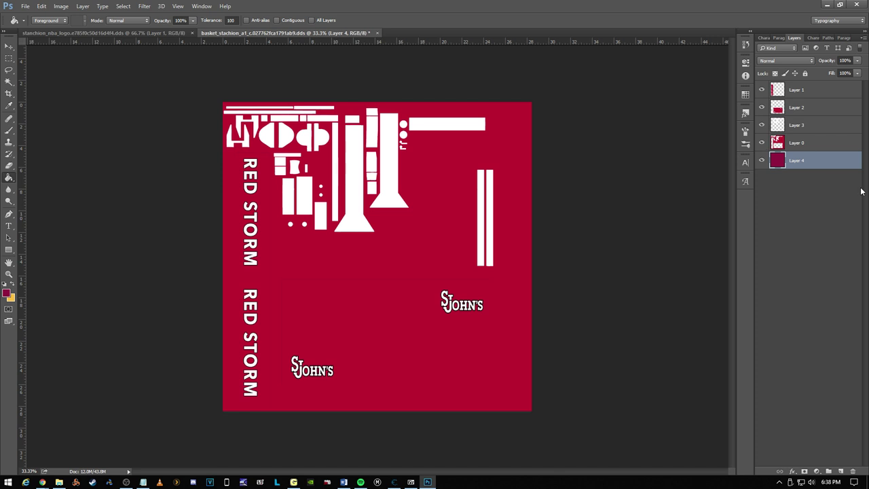
left_click(761, 126)
left_click(761, 125)
left_click(837, 146)
left_click(829, 90)
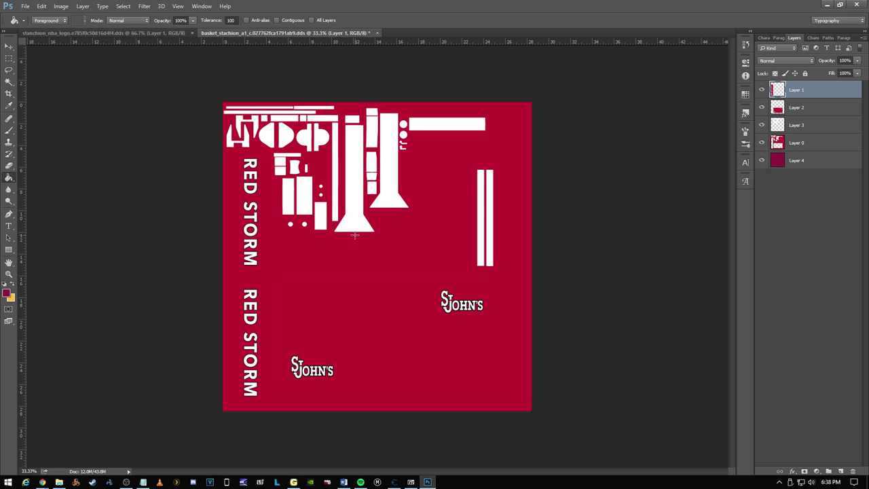
Step: Switch to Chrome, search Google for ARIZONA STATE BASKETBALL SLOGAN, skim the results and return to Photoshop
mouse_move(42, 481)
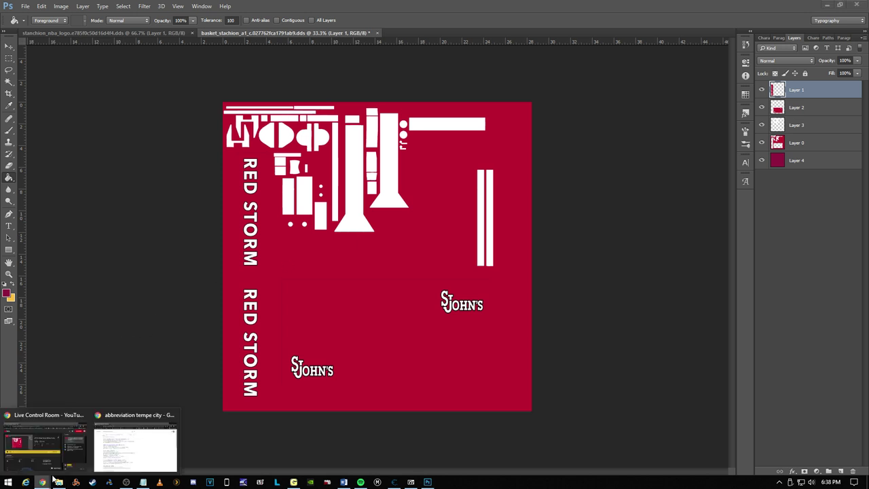
left_click(115, 459)
left_click_drag(672, 119, 510, 124)
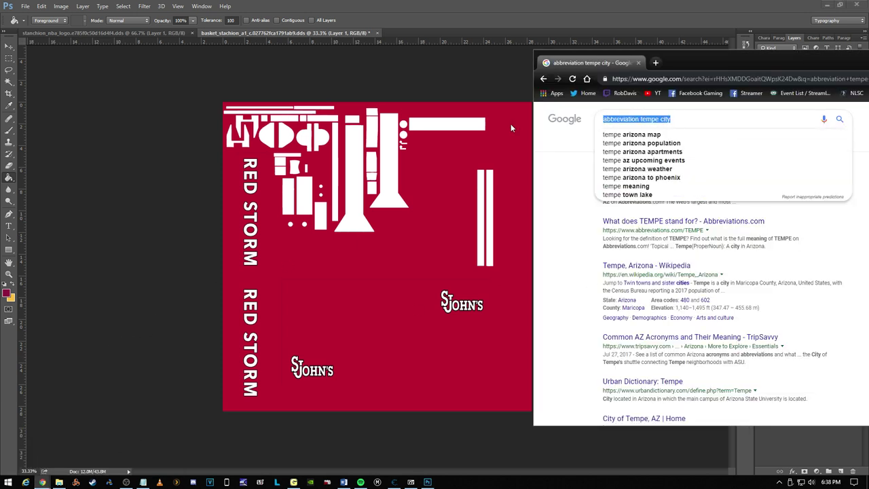
type("ARIZONA STATE")
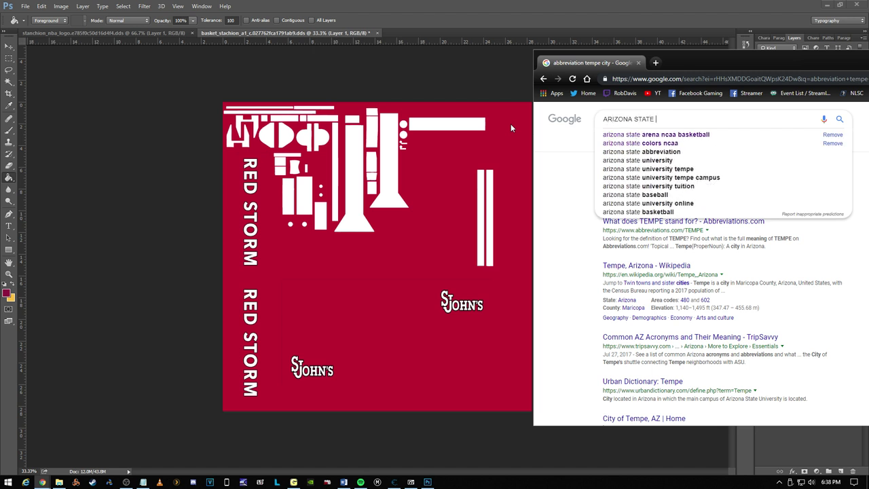
type(" BASKETBALL SL")
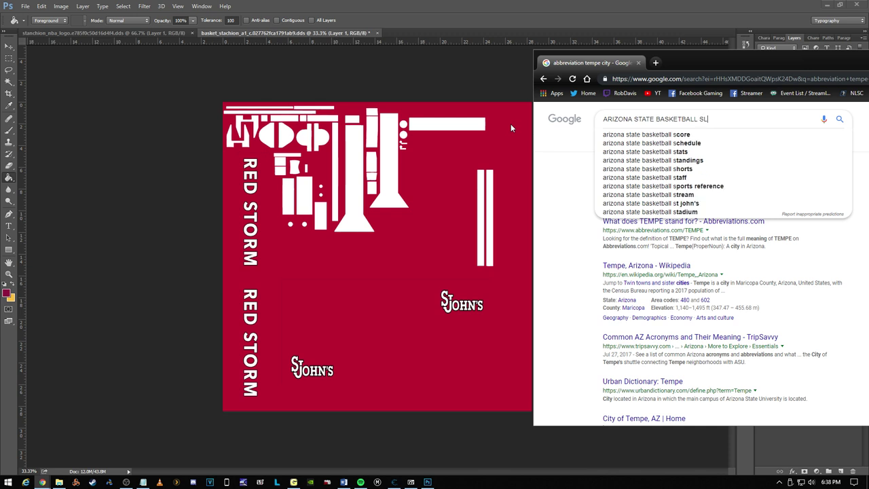
type("OGAN")
key("Return")
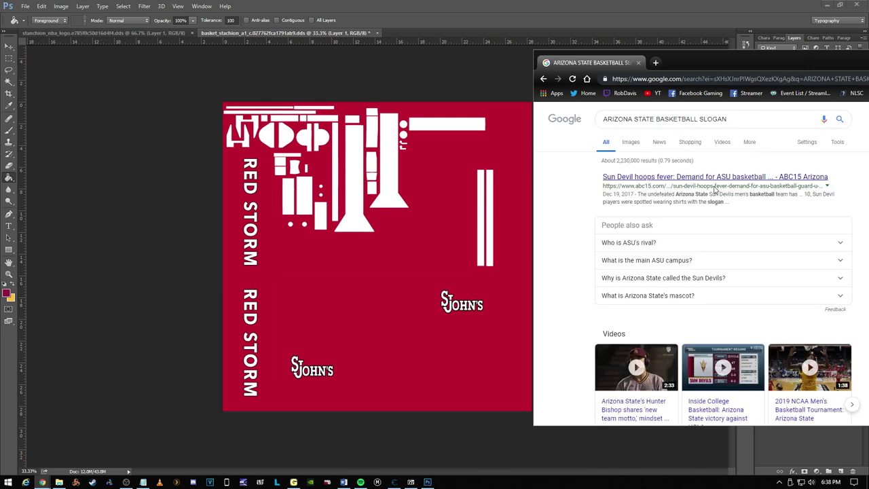
scroll(715, 197, "down", 2)
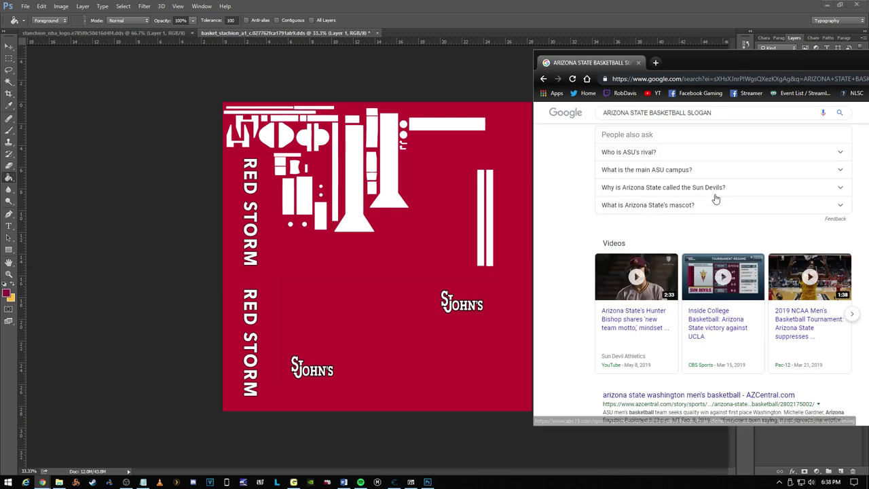
scroll(631, 166, "up", 2)
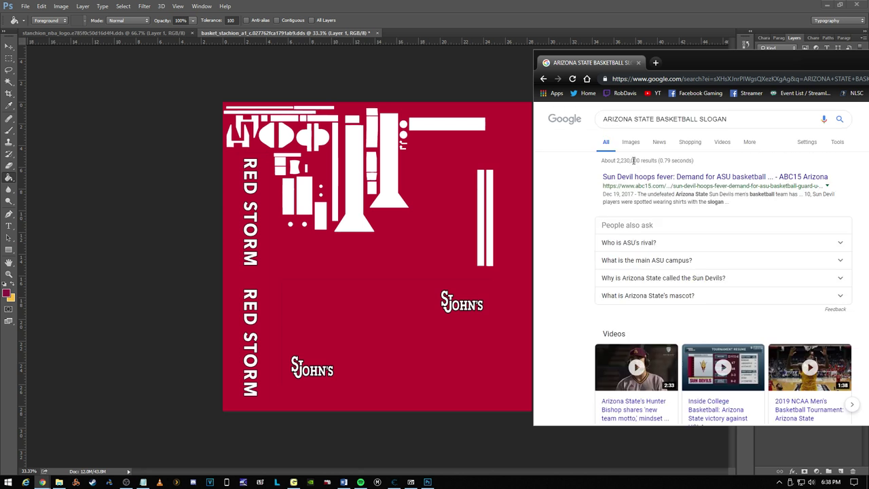
left_click(514, 13)
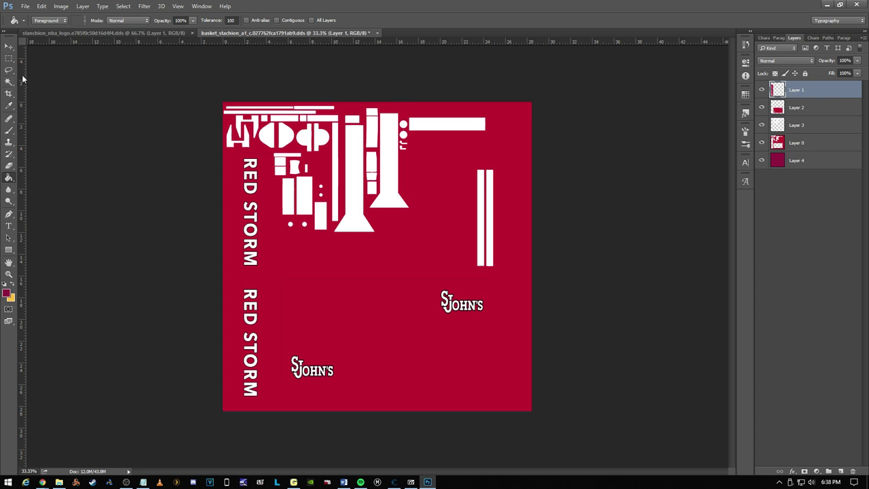
Step: Swap the foreground and background colors to bring gold forward and confirm f9bf3f as the Type tool's text color
left_click(9, 225)
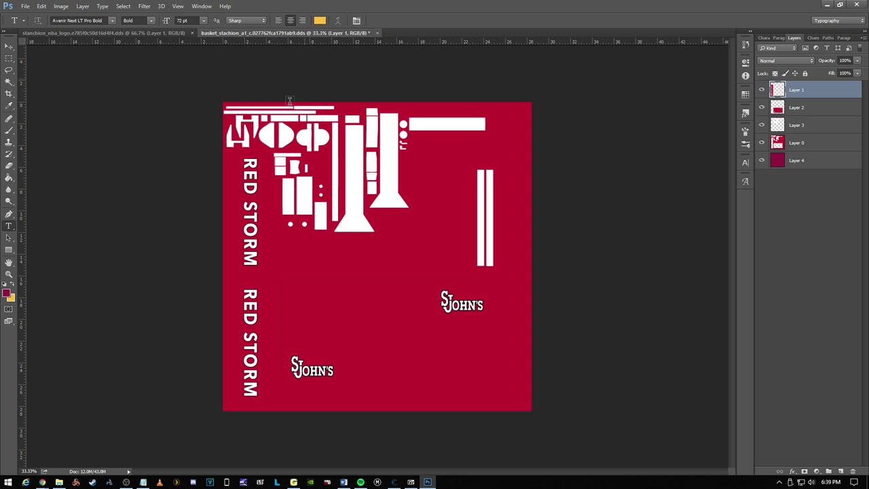
left_click(12, 286)
left_click(6, 294)
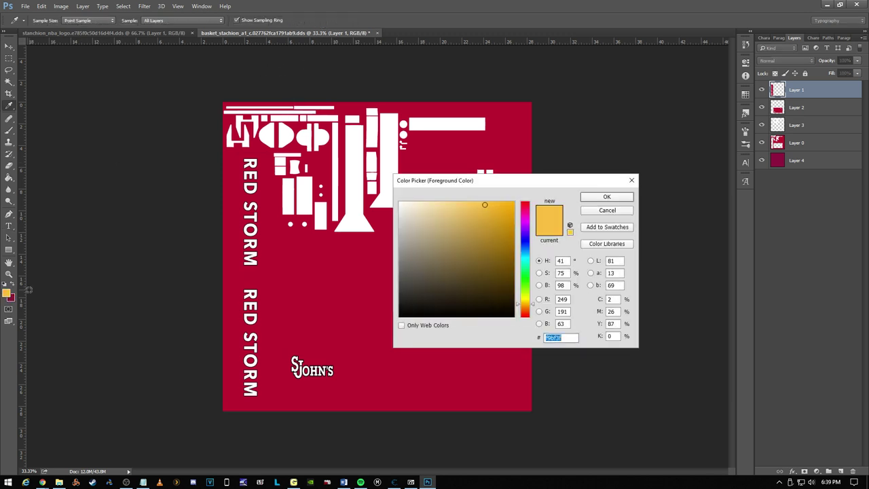
left_click(608, 210)
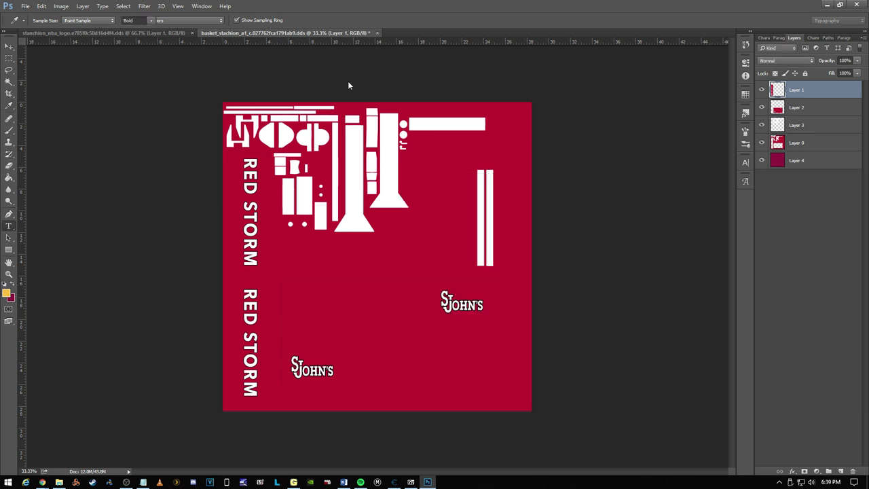
left_click(317, 21)
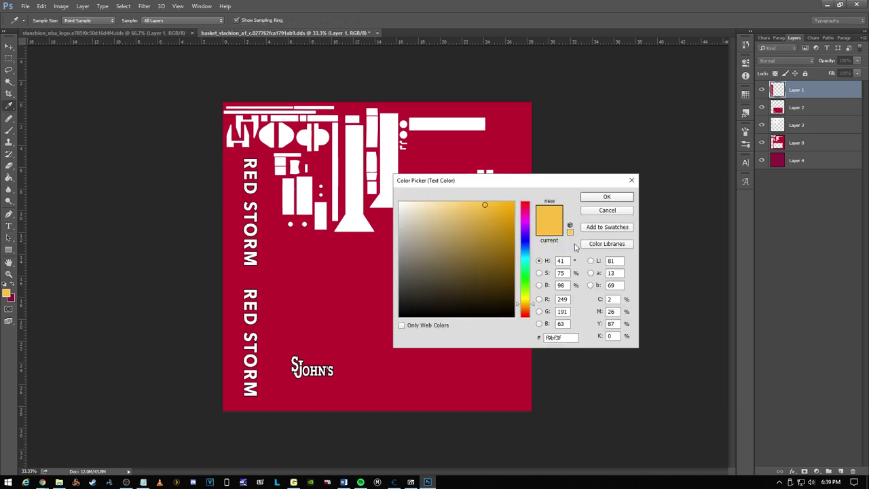
left_click(619, 197)
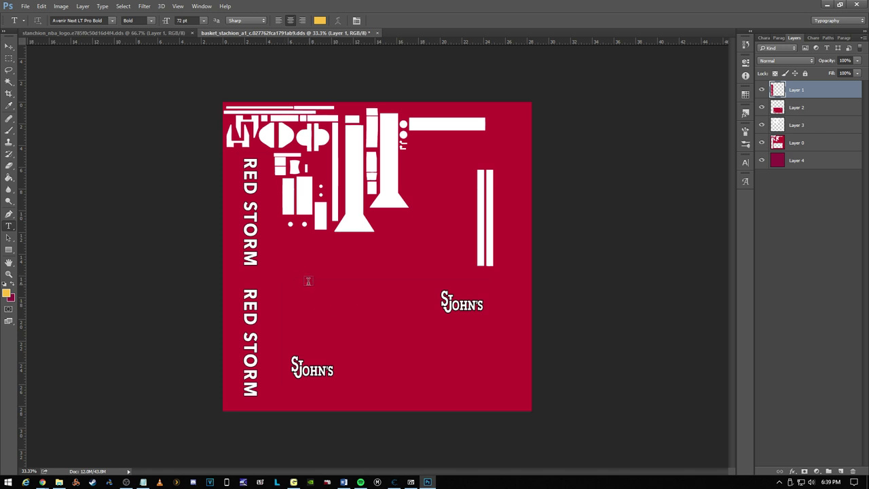
Step: Add the text SUN DEVILS to the texture and move it clear of the vertical RED STORM lettering
left_click(297, 256)
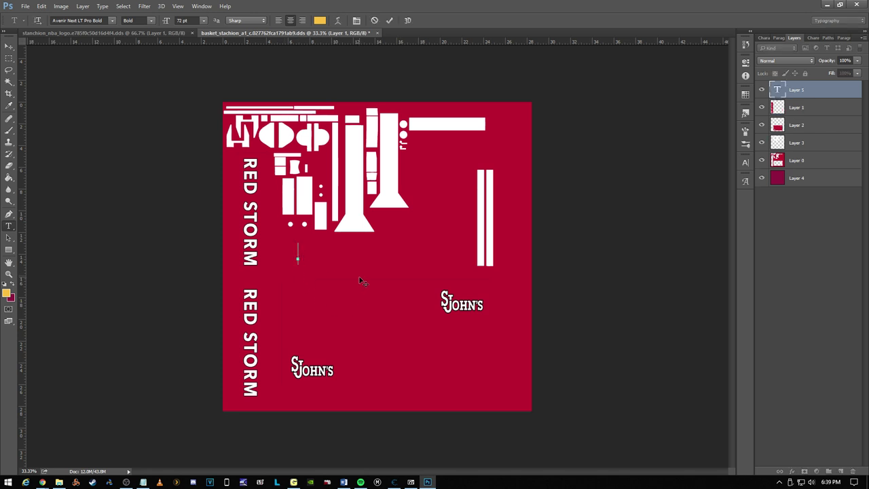
type("SUN DE")
key("BackSpace")
key("BackSpace")
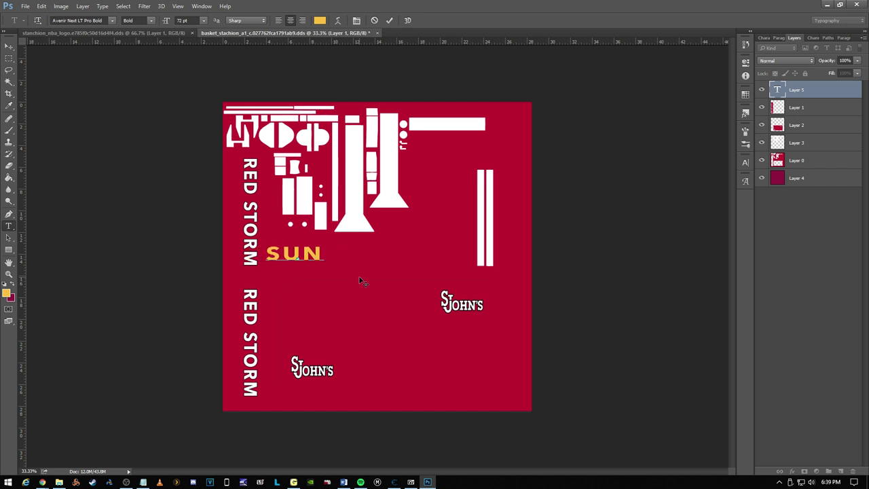
type("DEVILS")
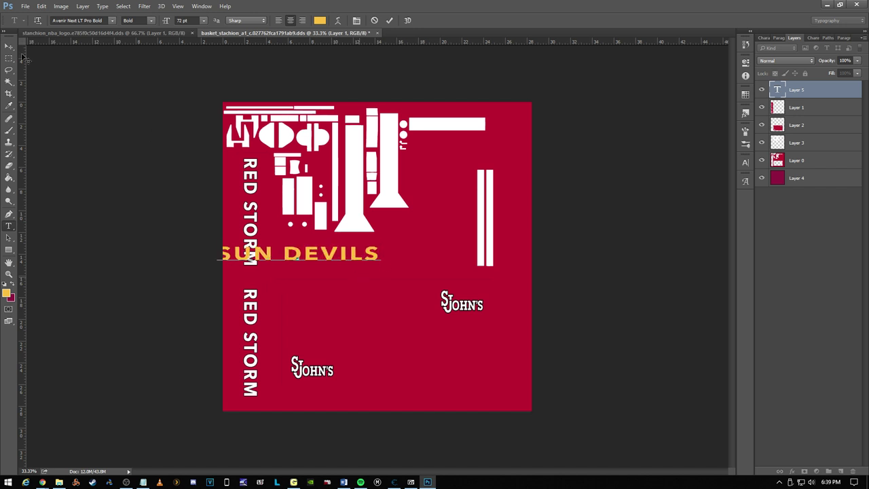
left_click(9, 47)
left_click_drag(343, 258, 397, 259)
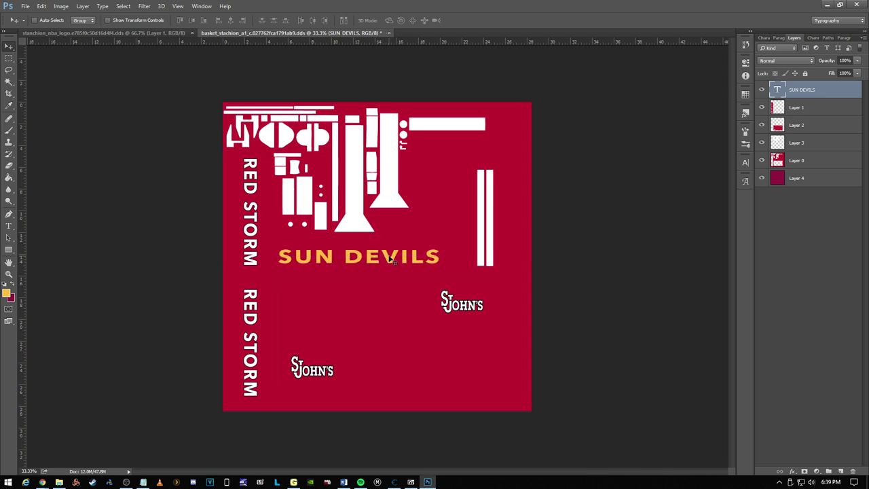
Step: Rotate the SUN DEVILS text 90° clockwise, then scale and position it over the upper RED STORM lettering
left_click(9, 58)
right_click(383, 256)
left_click(421, 345)
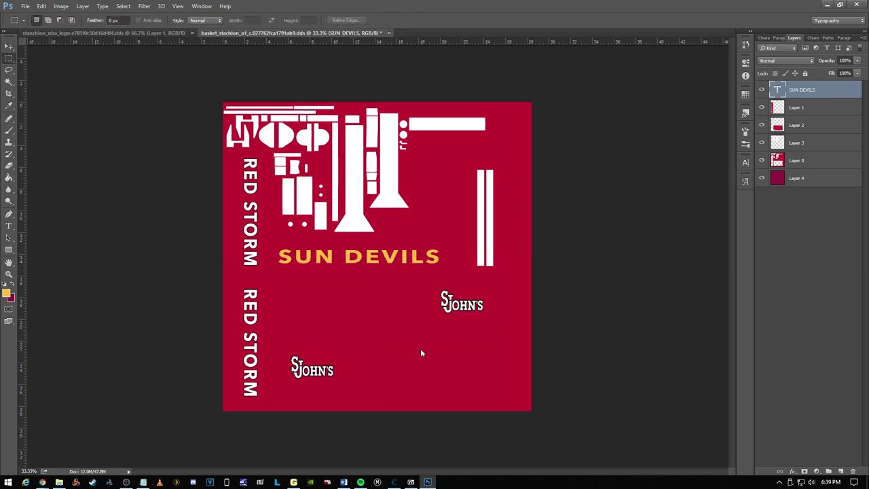
right_click(417, 260)
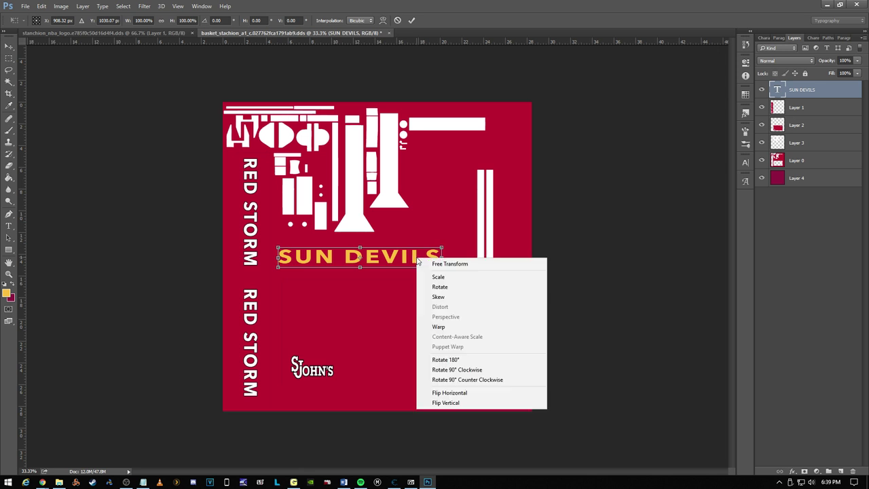
left_click(448, 370)
left_click_drag(352, 224, 257, 211)
left_click_drag(265, 321, 258, 266)
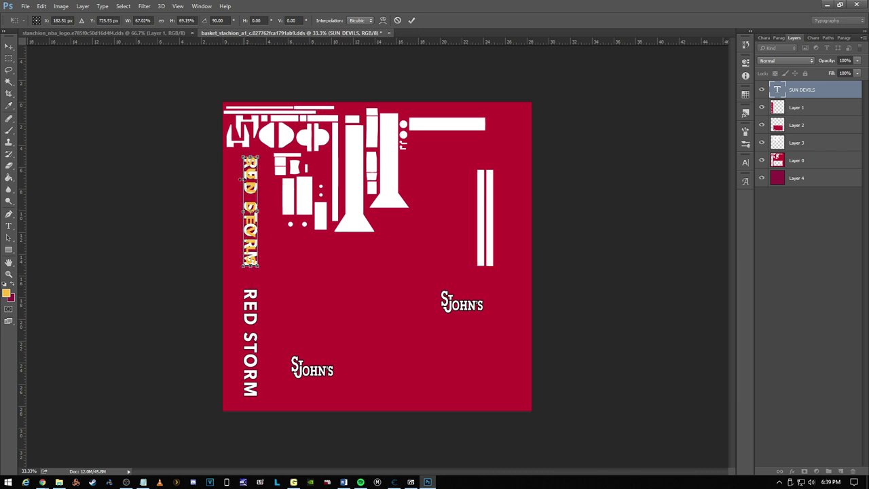
left_click_drag(242, 212, 263, 191)
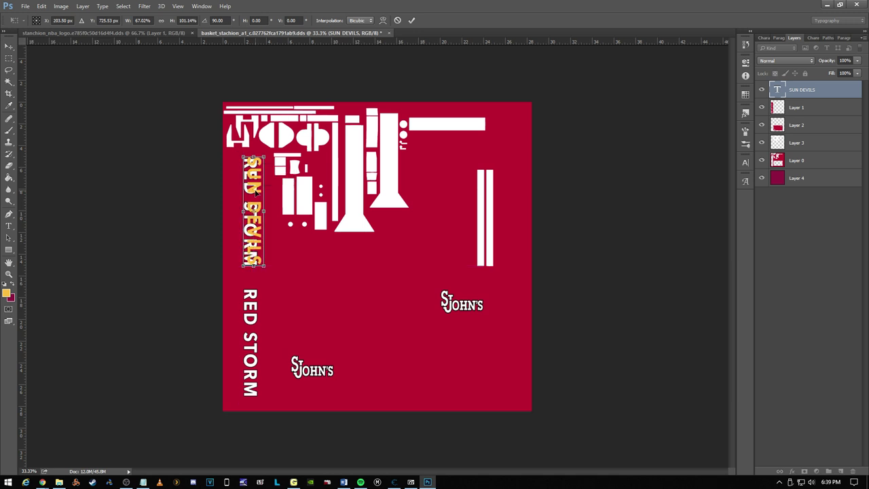
key("Return")
Step: Duplicate the SUN DEVILS text layer and move the copy over the lower RED STORM lettering
left_click(9, 46)
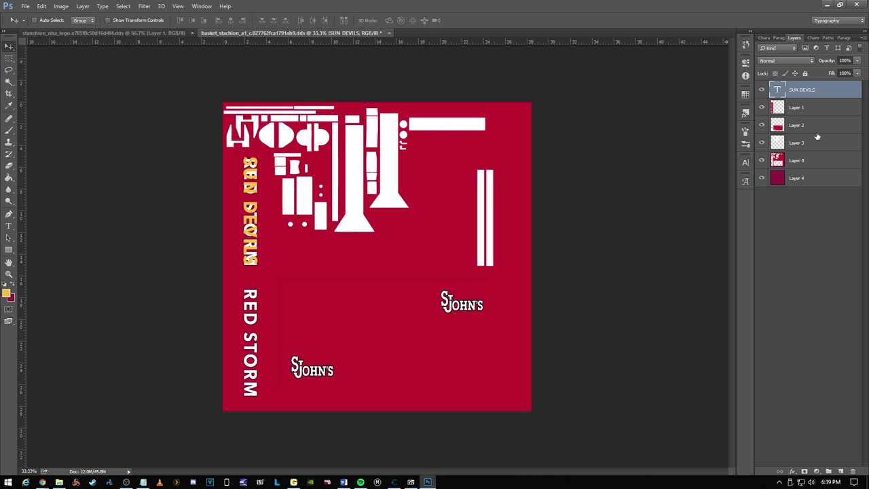
right_click(835, 95)
left_click(688, 110)
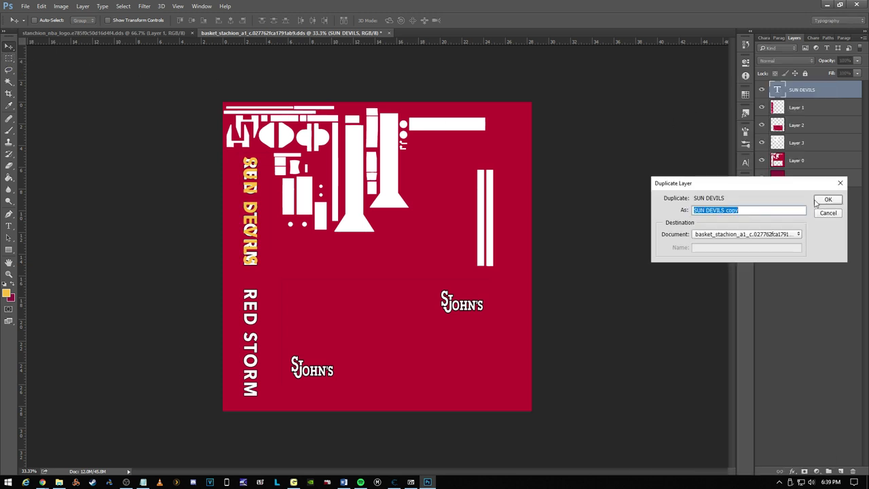
key("Escape")
left_click_drag(251, 194, 253, 327)
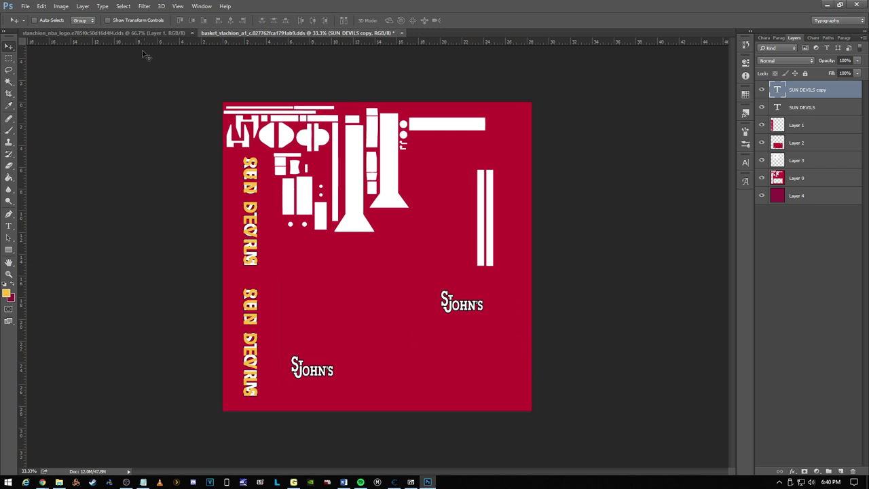
Step: Copy the Sun Devil mascot from the stanchion_nba_logo document into the basket stanchion texture, near the lower-left St. John's logo
left_click(110, 32)
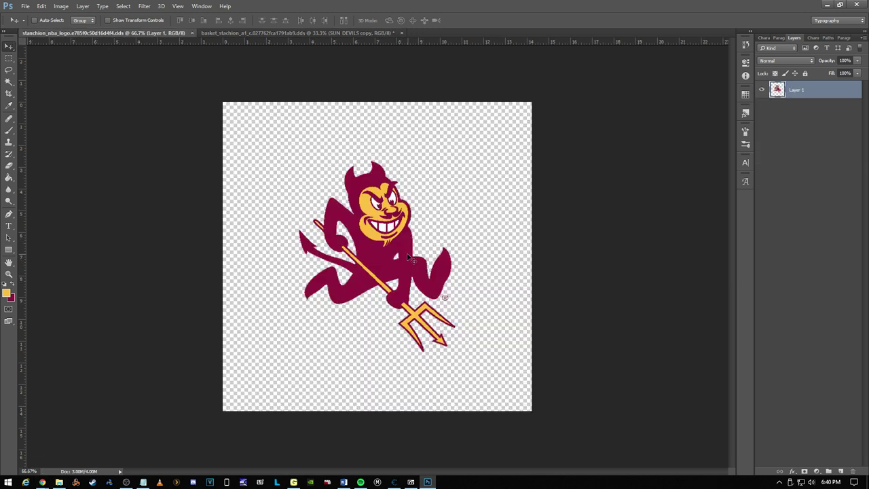
left_click_drag(407, 256, 312, 342)
left_click_drag(249, 286, 266, 311)
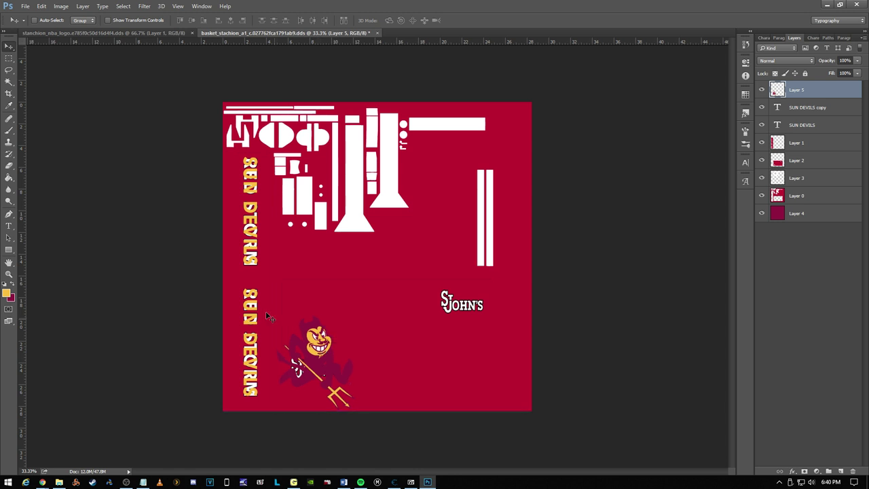
Step: Scale the mascot to about 68% width and 60% height and place it over the lower-left St. John's logo
left_click(9, 58)
right_click(319, 352)
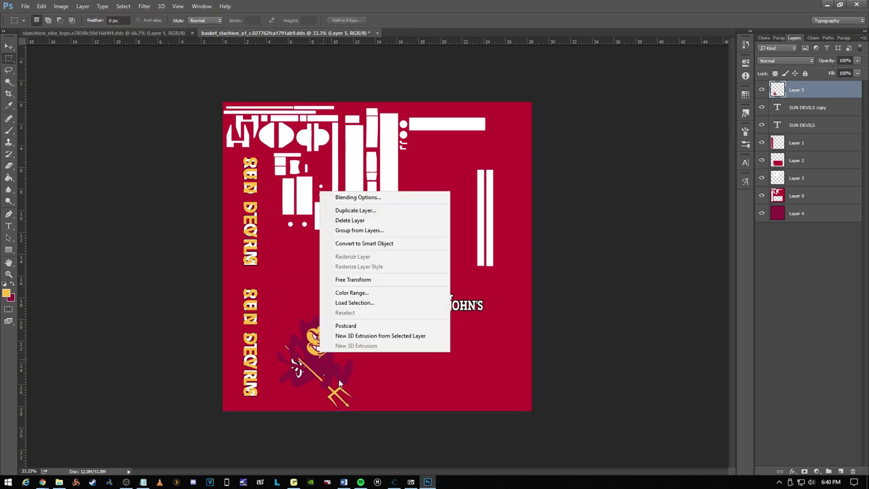
left_click(366, 281)
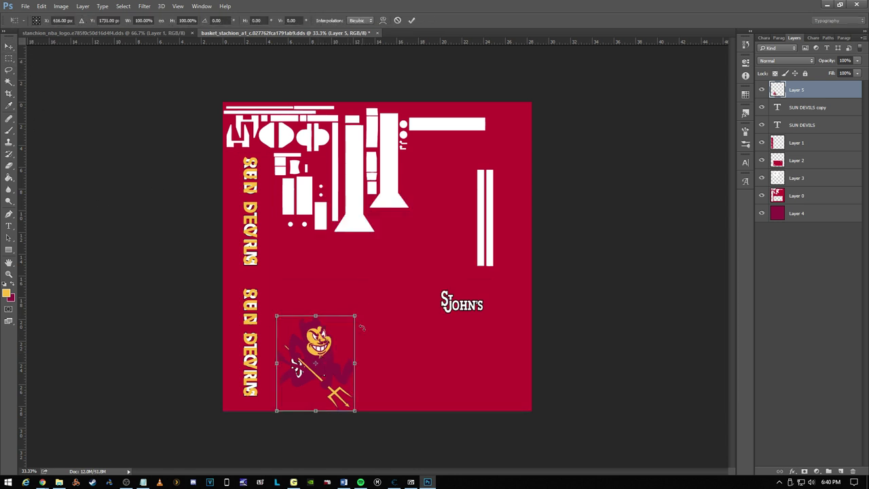
left_click_drag(355, 411, 330, 373)
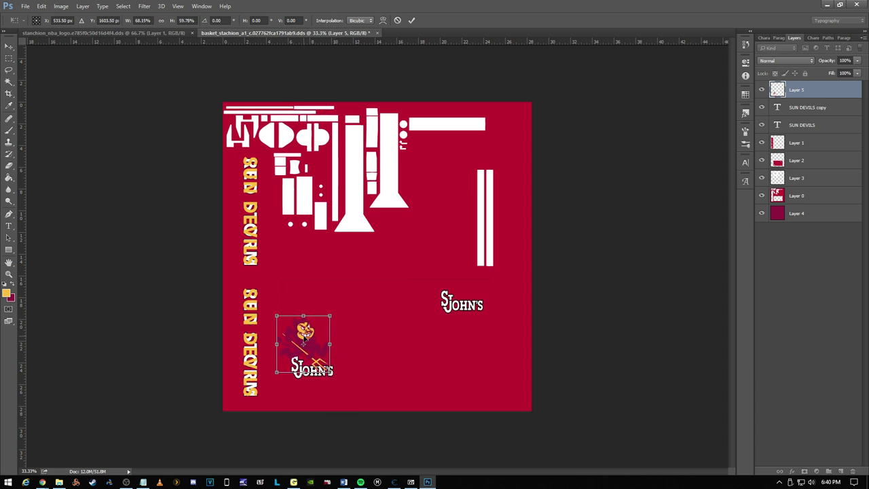
left_click_drag(307, 341, 313, 354)
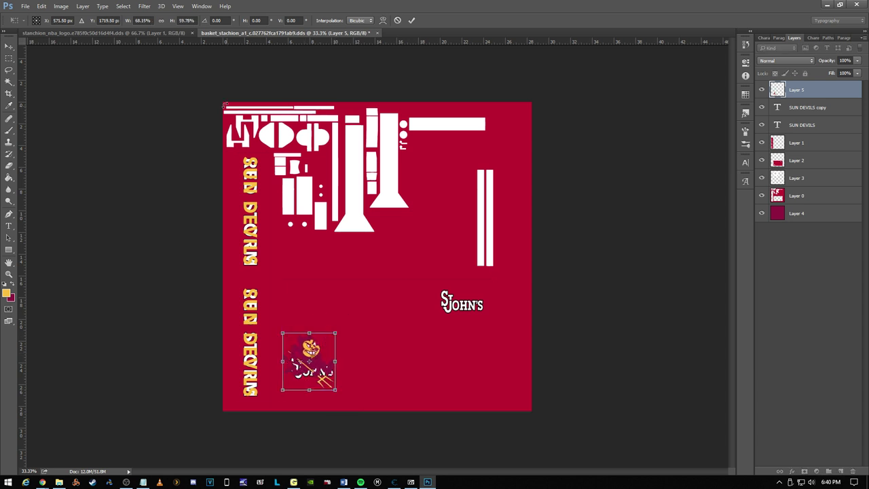
Step: Apply the mascot's transform and open the b5fb3e…739.jpeg logo sheet from the Arizona State folder as a separate document
left_click(59, 482)
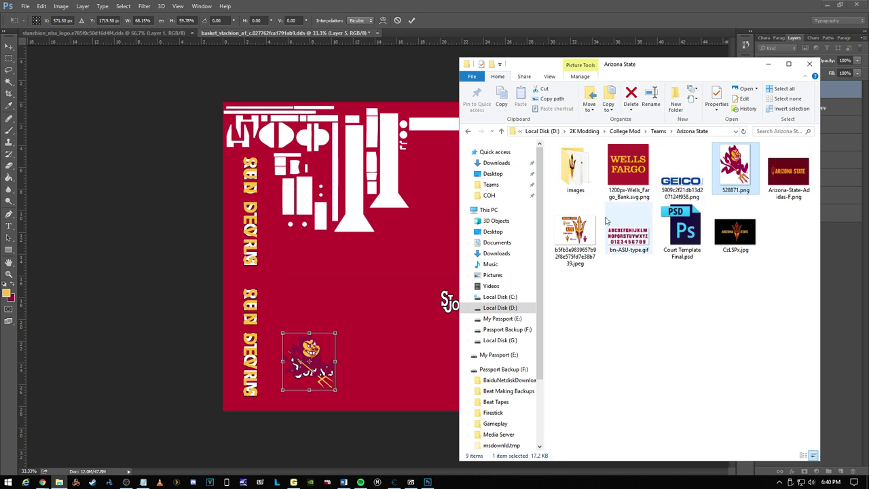
left_click_drag(575, 234, 442, 33)
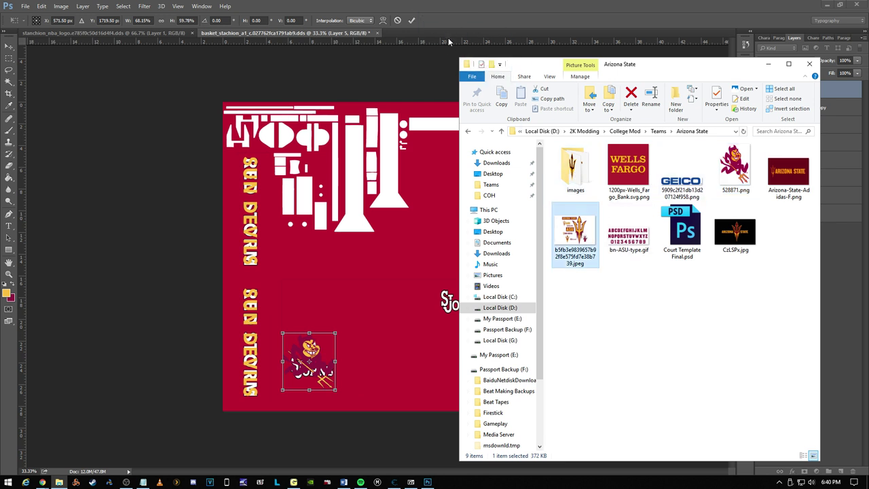
left_click(515, 38)
key("Return")
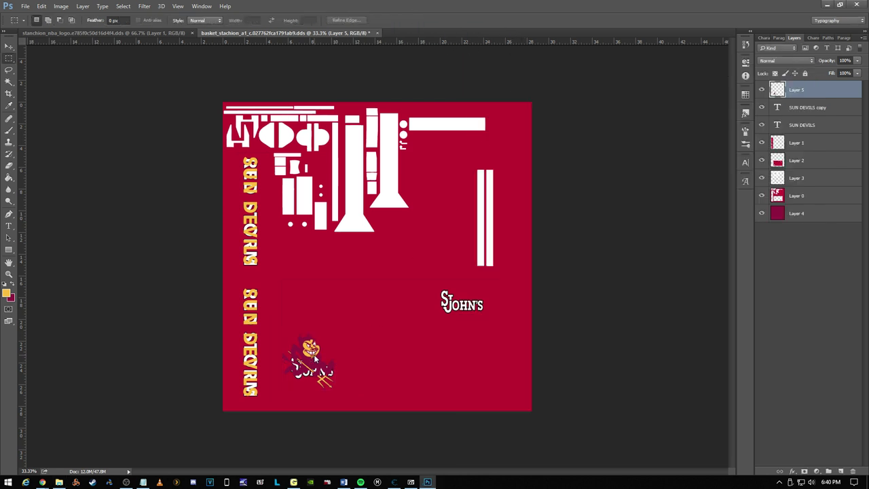
left_click(59, 481)
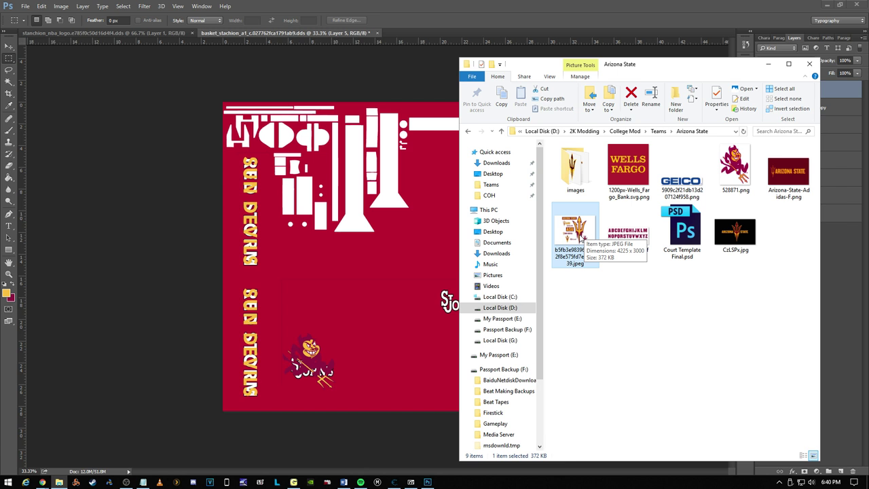
left_click_drag(580, 238, 421, 35)
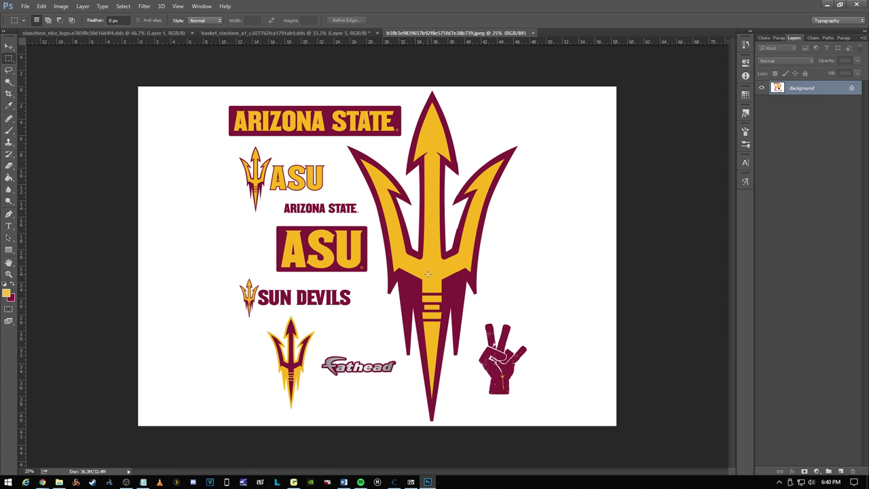
Step: Copy the small gold-outlined trident at the lower left of the logo sheet to its own layer and hide the Background layer
left_click(299, 34)
left_click(426, 32)
left_click_drag(265, 312, 316, 415)
right_click(287, 365)
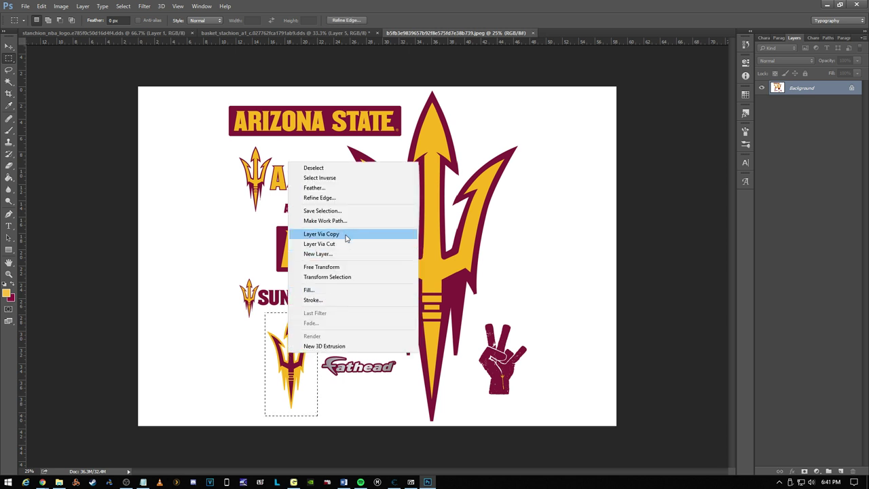
left_click(321, 233)
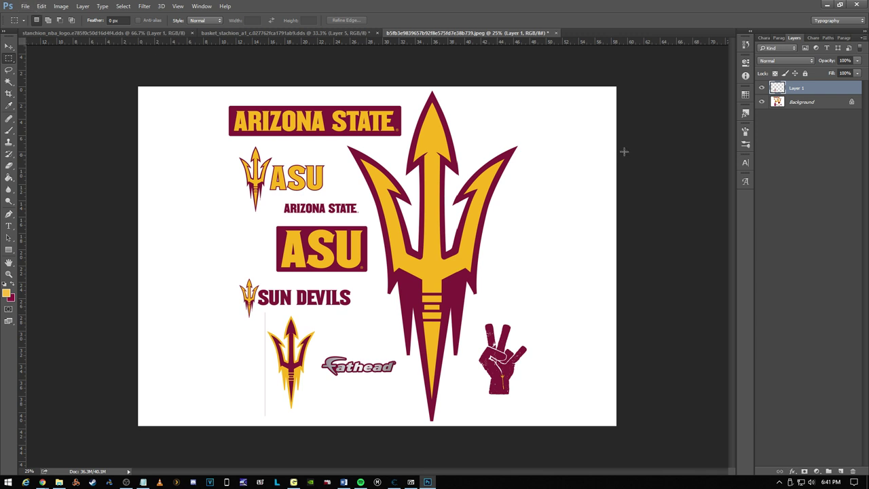
left_click(762, 102)
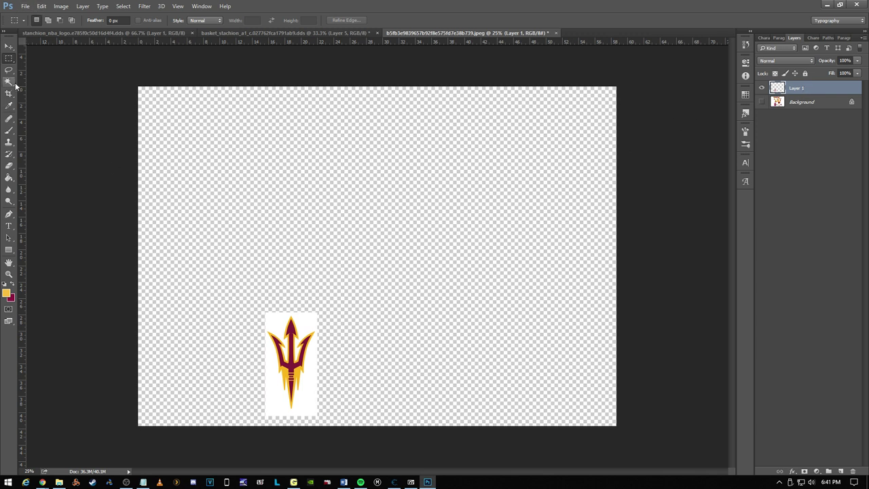
Step: Select the white area around the copied trident with the Magic Wand and remove it
left_click(9, 82)
left_click(273, 321)
right_click(273, 321)
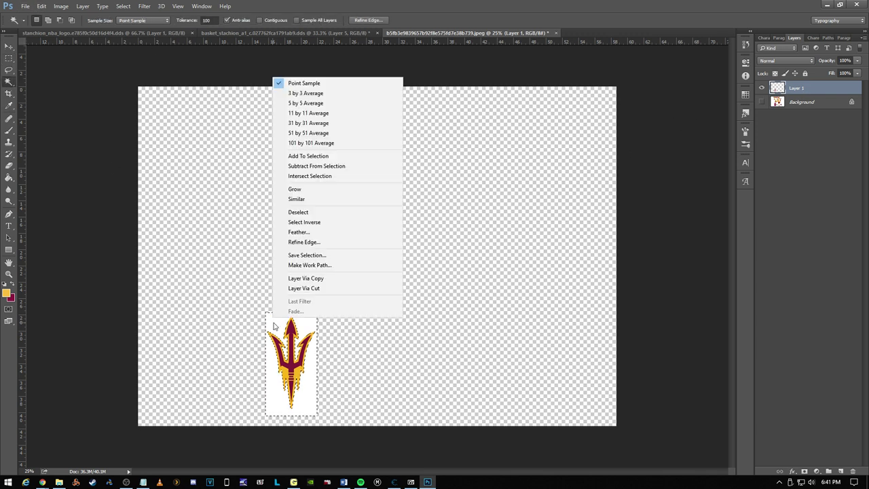
left_click(291, 288)
key("Delete")
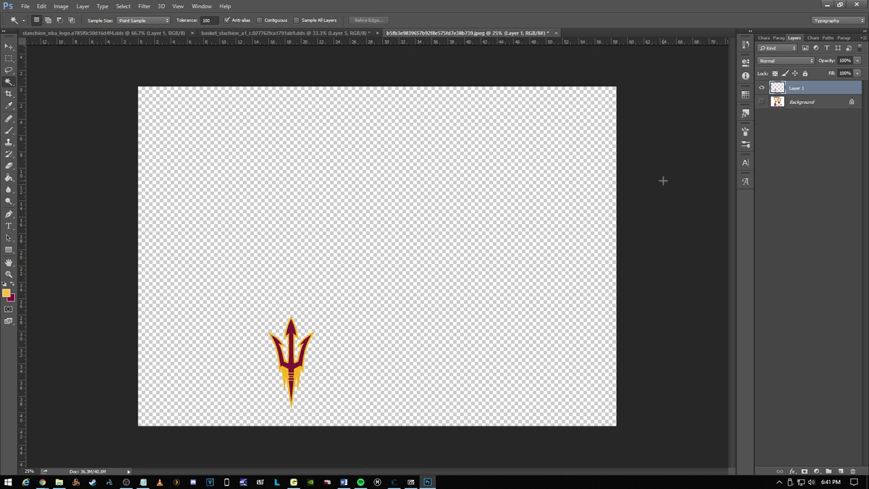
Step: Copy the cut-out trident into the basket stanchion texture over the lower-left St. John's logo, and hide the Sun Devil mascot layer
left_click(8, 45)
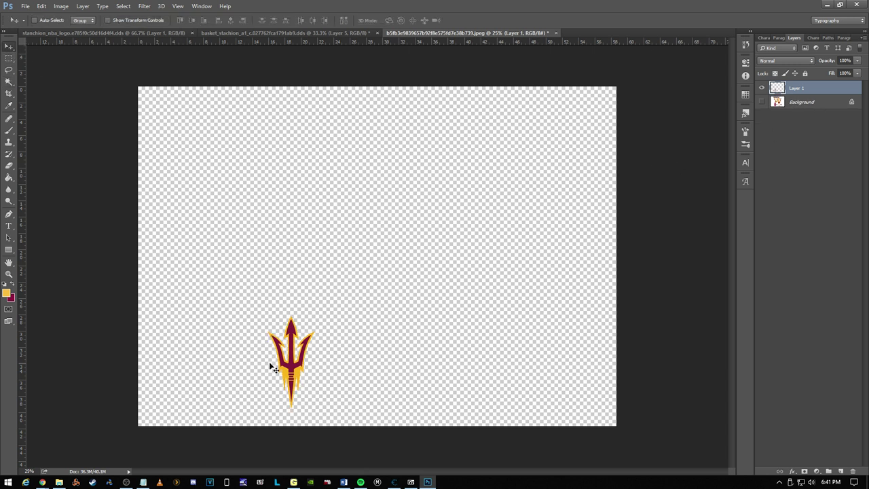
left_click_drag(272, 367, 305, 338)
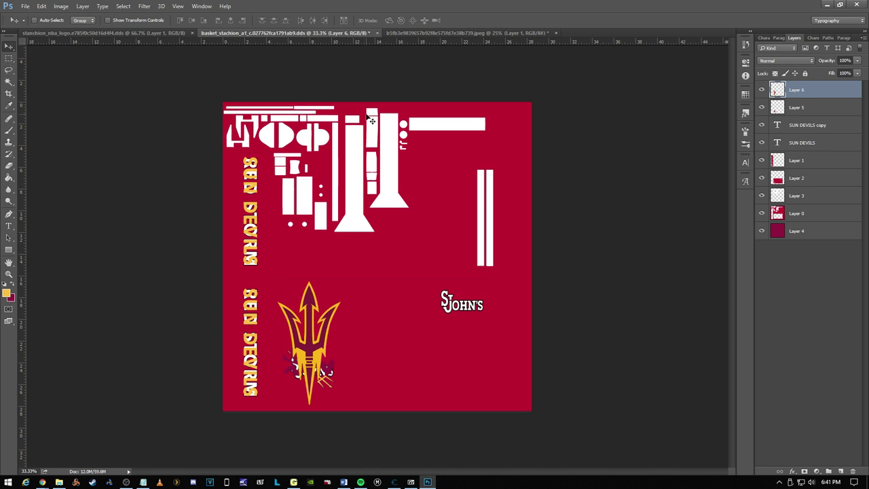
left_click(762, 108)
Step: Scale the trident to about 39% width and 27% height and center it over the lower-left St. John's logo
left_click(13, 58)
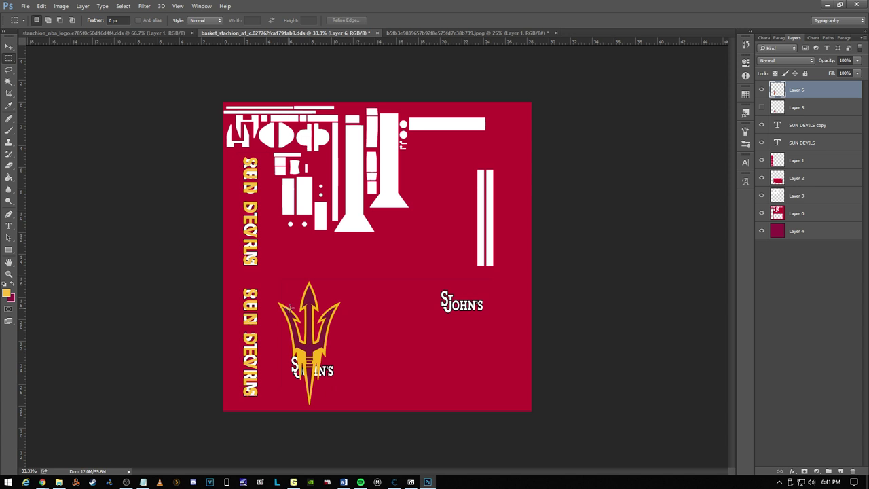
right_click(322, 311)
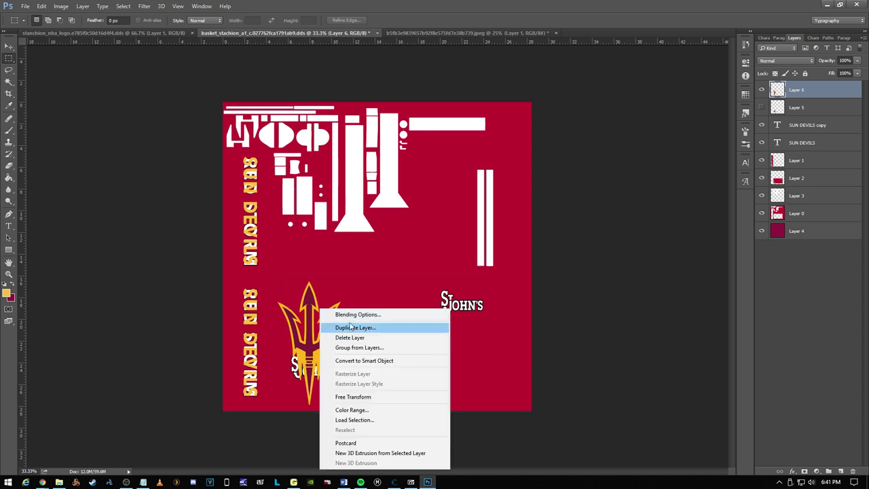
left_click(353, 396)
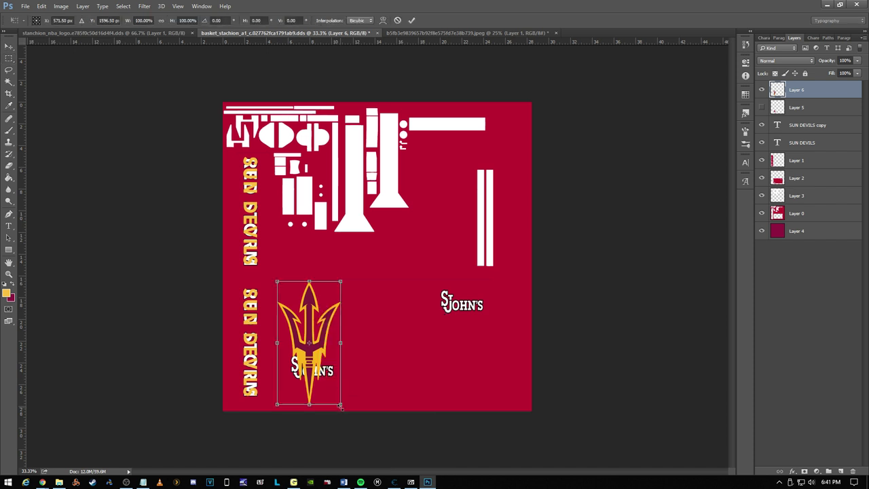
left_click_drag(340, 406, 319, 355)
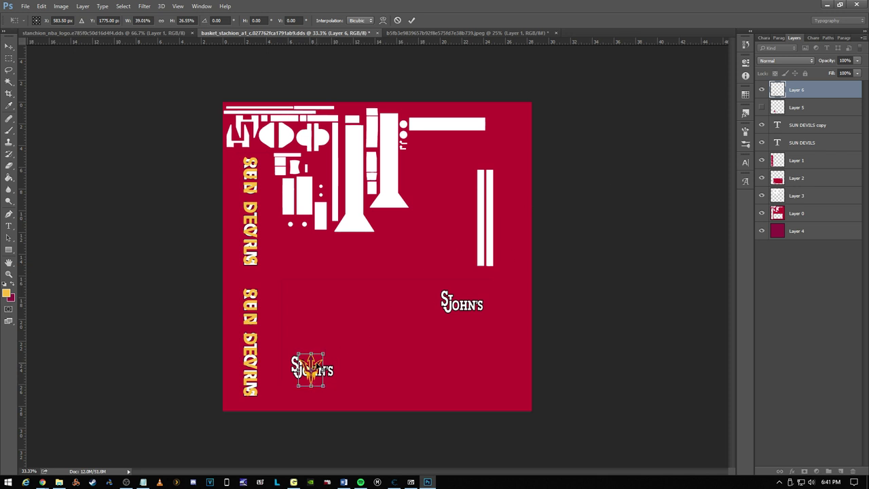
left_click_drag(316, 357, 317, 357)
key("Return")
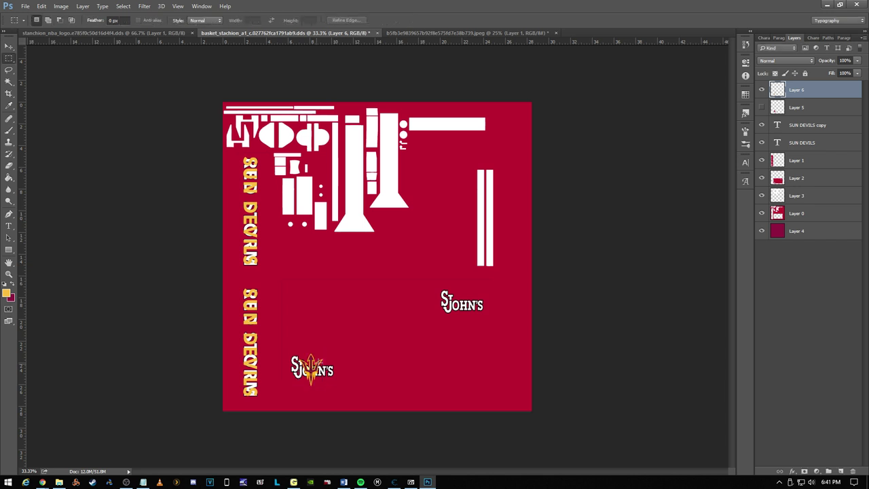
Step: Duplicate the trident layer and move the copy over the right-hand St. John's logo, nudging it upward into place
left_click(10, 49)
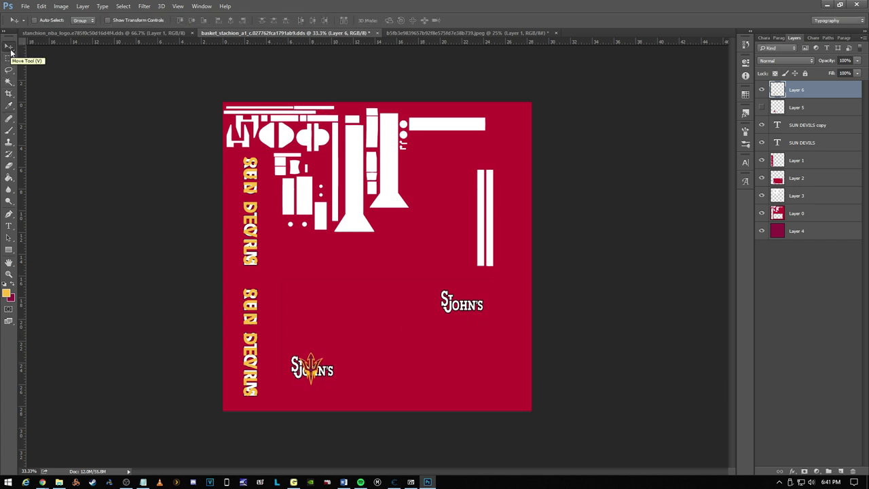
right_click(824, 90)
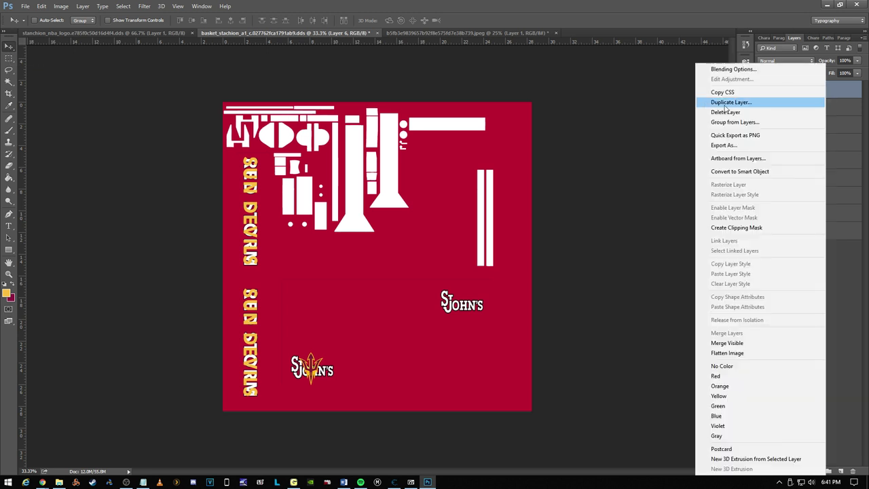
left_click(733, 102)
left_click(827, 198)
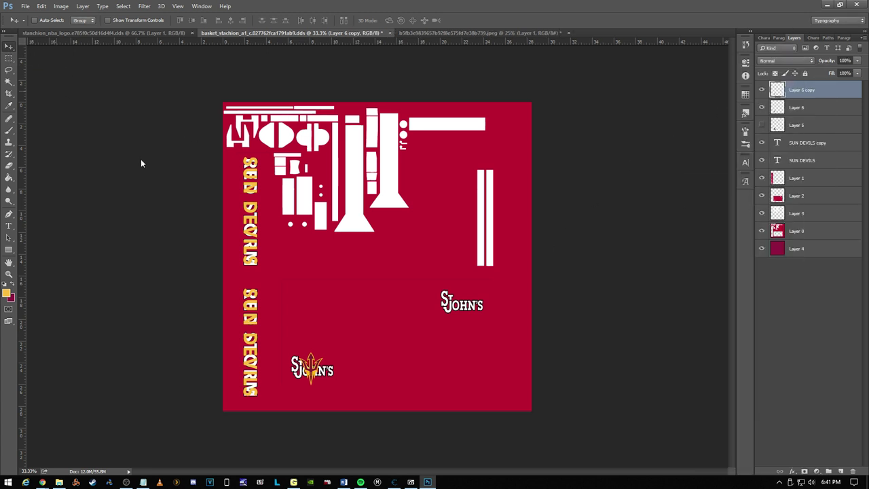
left_click_drag(327, 373, 473, 302)
key("Up")
key("Up")
key("Up")
key("Up")
key("Up")
key("Up")
key("Up")
key("Up")
Step: Delete Layer 1 and Layer 2, the red layers carrying the RED STORM lettering and the St. John's logos
left_click(831, 178)
key("Delete")
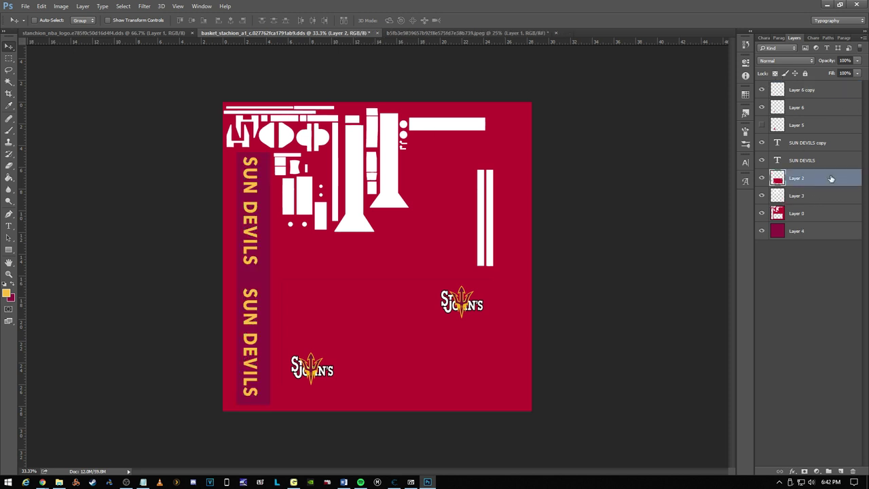
key("Delete")
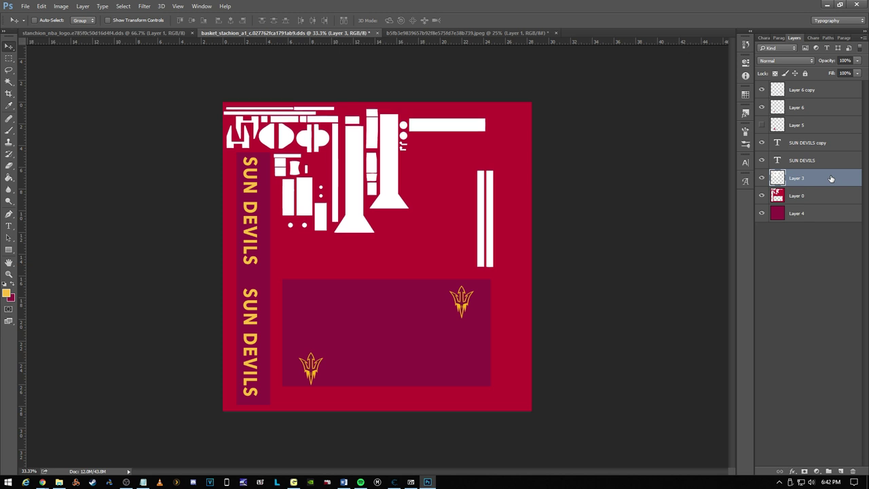
Step: Undo the two nudges of Layer 3 and delete the red Layer 0 above the maroon background
left_click(745, 44)
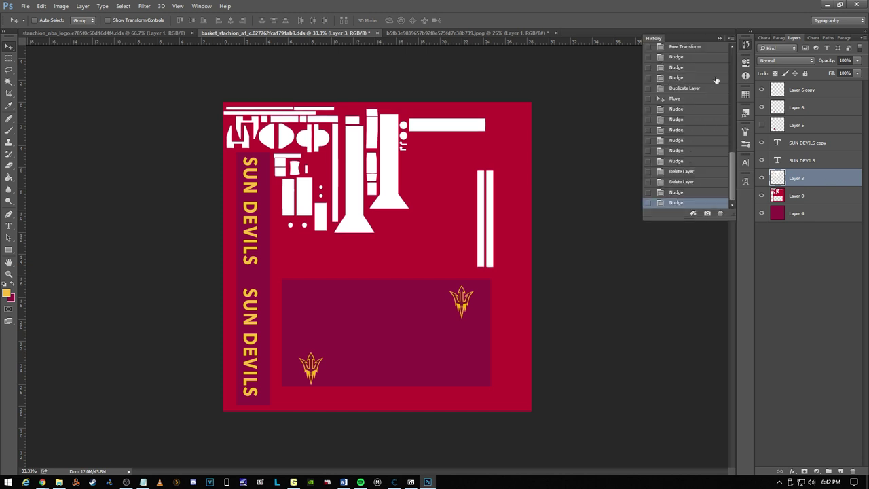
left_click(686, 192)
left_click(690, 181)
left_click(819, 196)
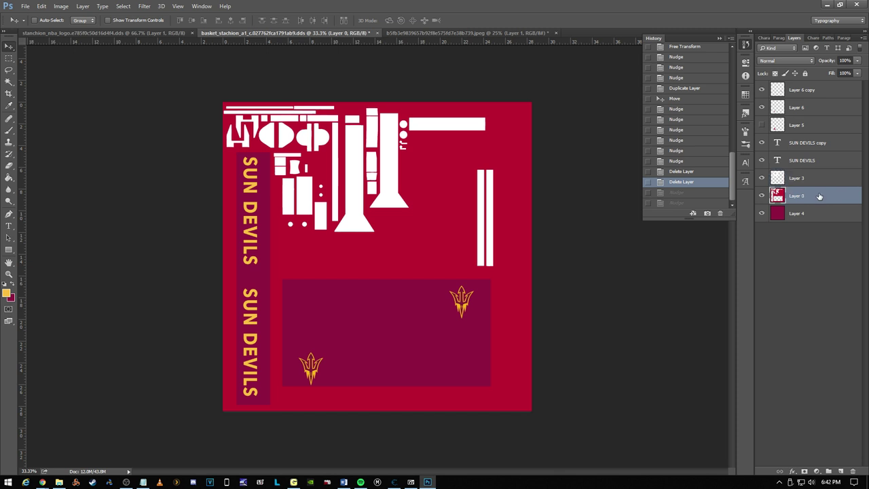
key("Delete")
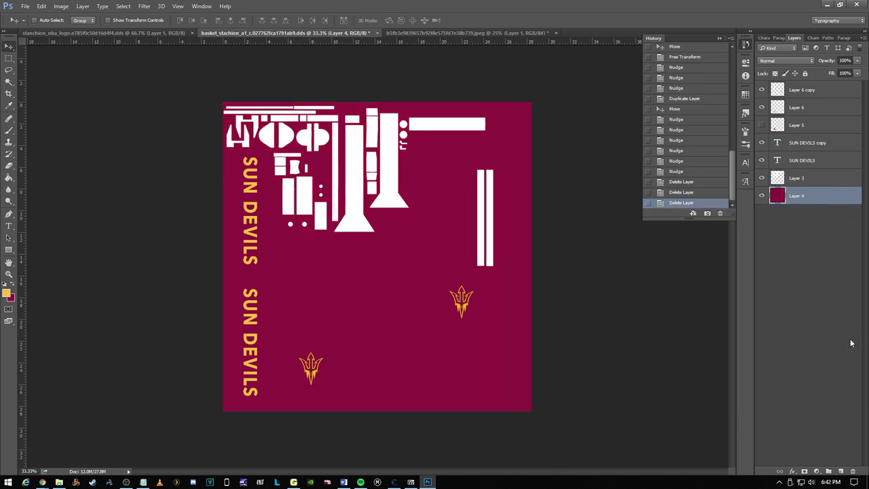
left_click(720, 38)
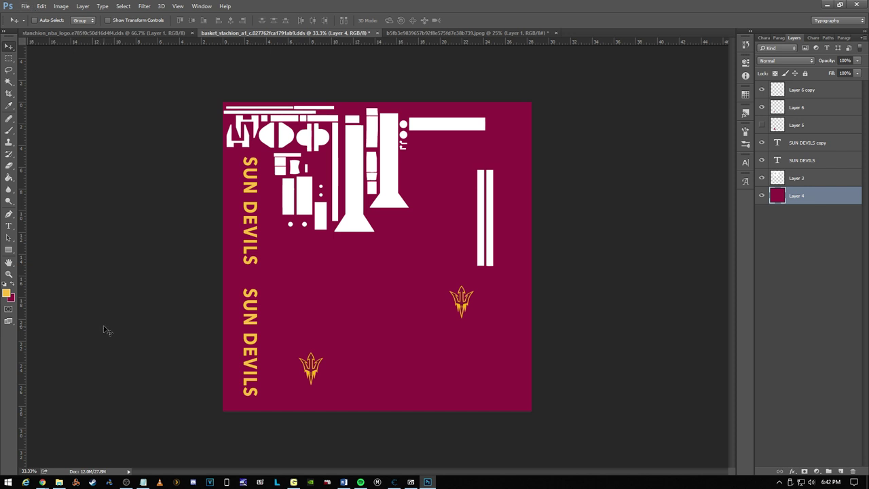
Step: Delete the hidden Sun Devil mascot layer, Layer 5, from the basket stanchion texture
left_click(30, 470)
type("75")
key("Return")
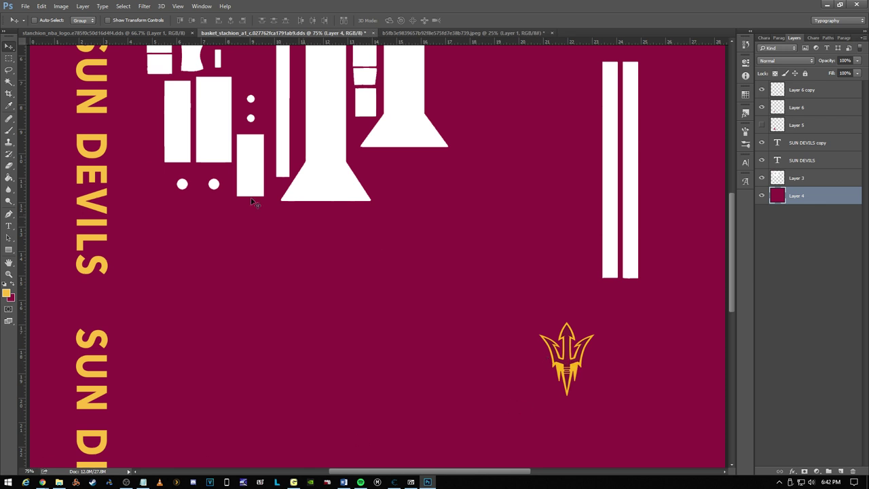
left_click(9, 81)
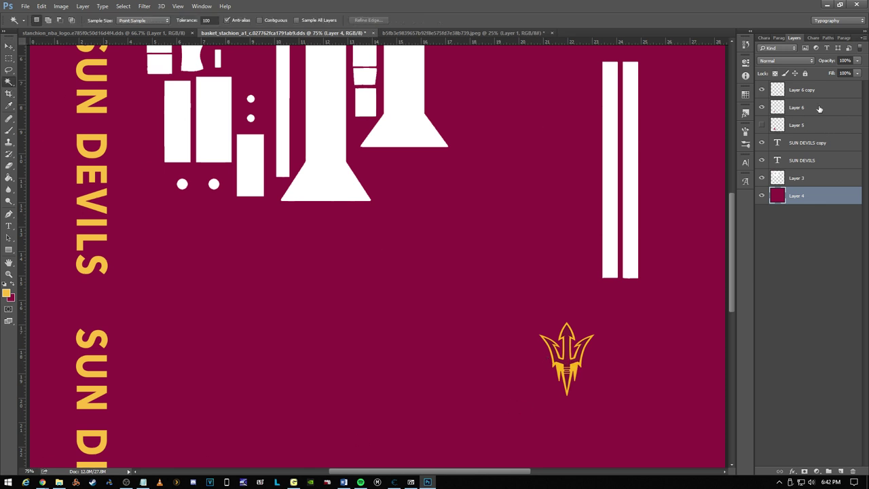
left_click(829, 127)
key("Delete")
Step: Select the maroon interior of the right-hand trident and fill it with the background's maroon using the Paint Bucket
left_click(832, 93)
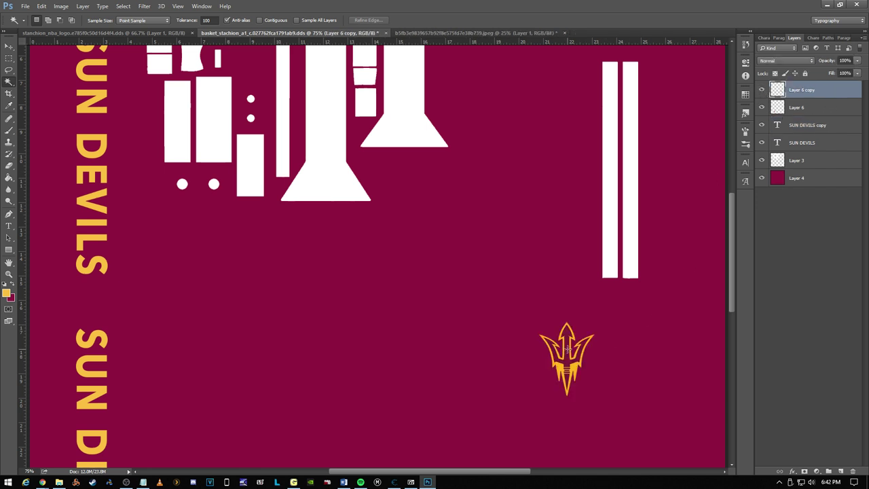
left_click(567, 347)
key("x")
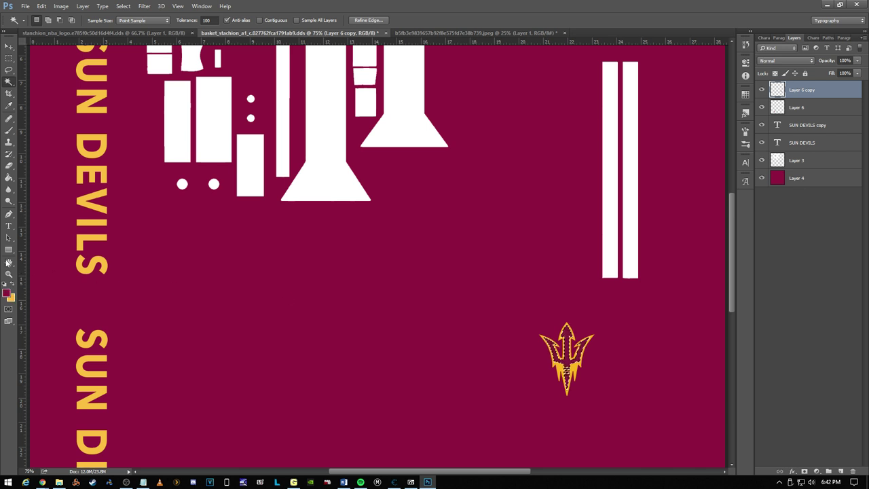
left_click(8, 178)
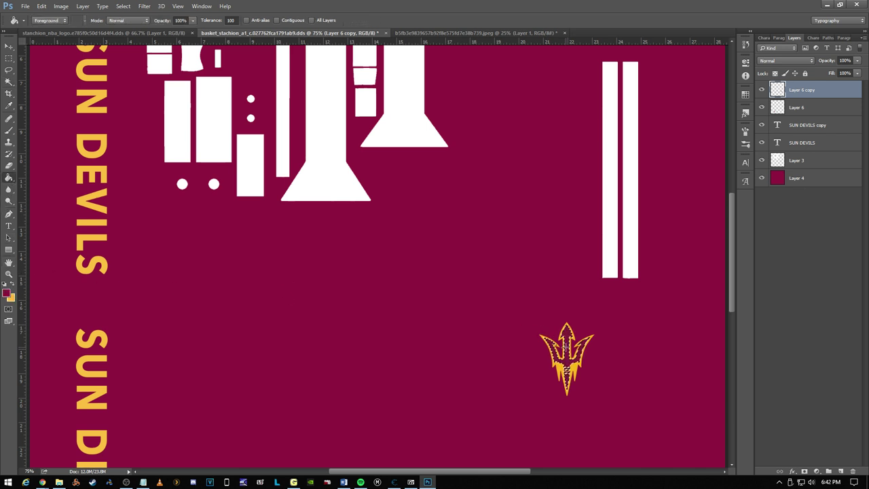
Step: Select the maroon interior of the left-hand trident on Layer 6 and fill it with the background's maroon using the Paint Bucket
left_click_drag(732, 258, 734, 303)
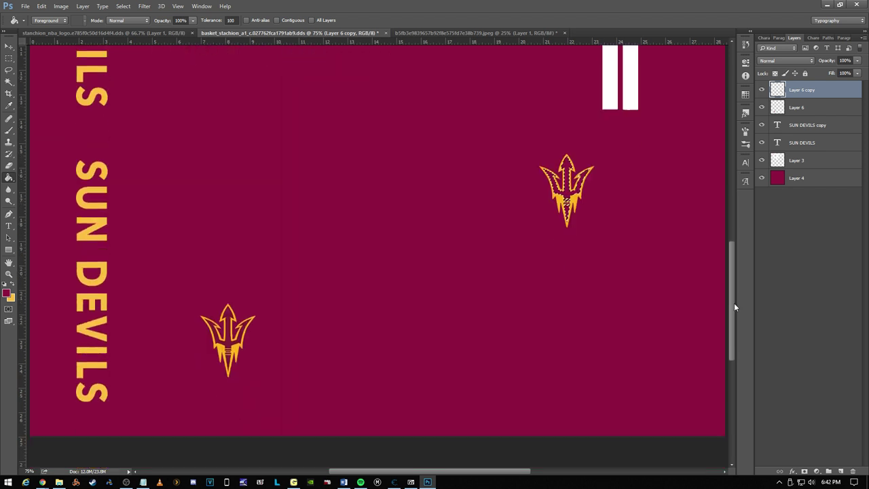
key("alt+bracketleft")
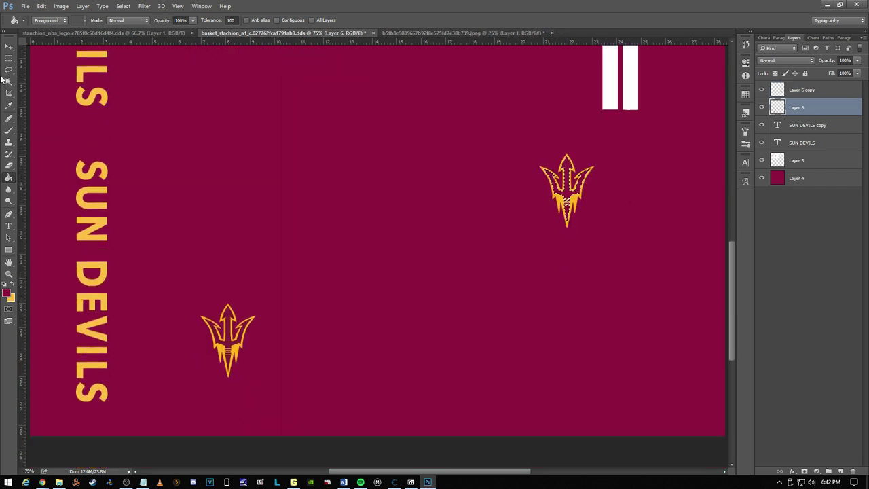
key("w")
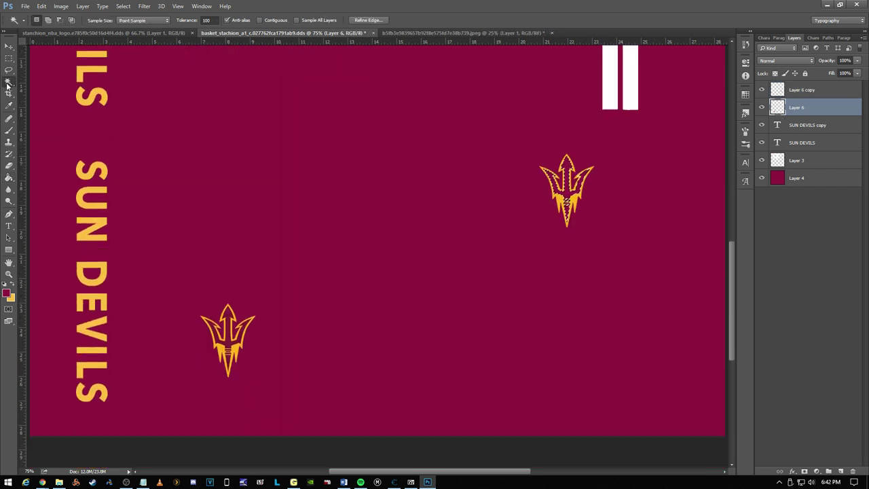
left_click(226, 330)
left_click(9, 178)
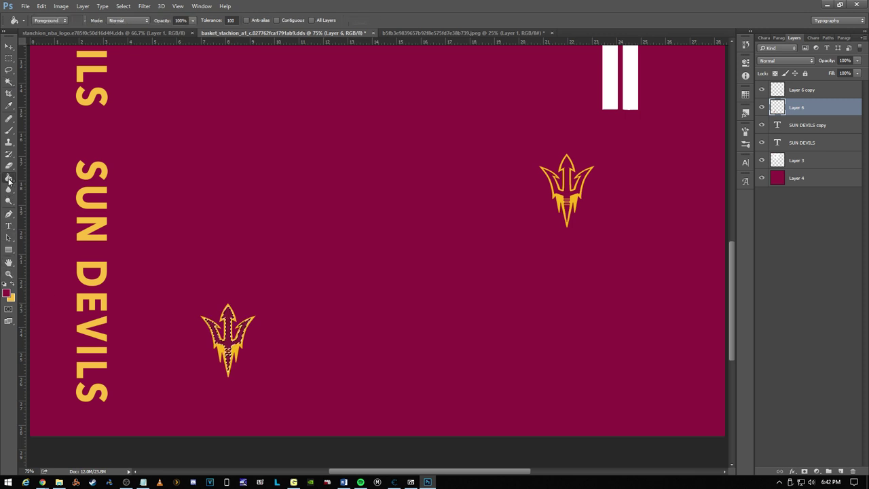
left_click(9, 58)
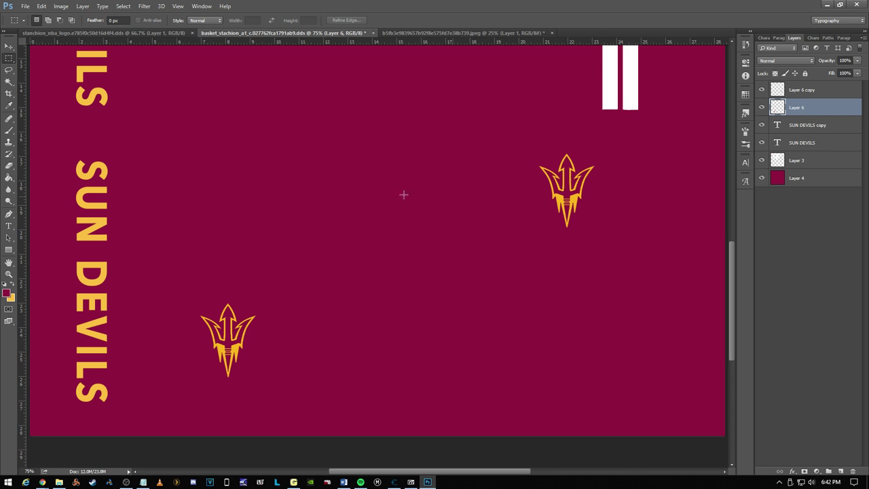
Step: Save the basket stanchion texture to the Desktop as DDS with Color + Alpha, BC3 8bpp (Linear) compression and auto-generated mip maps
left_click(29, 470)
type("16")
key("Return")
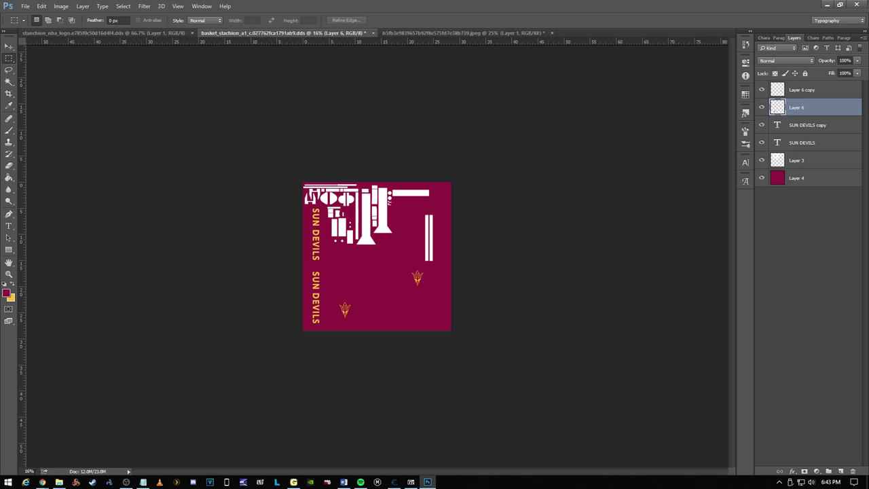
type("25")
key("Return")
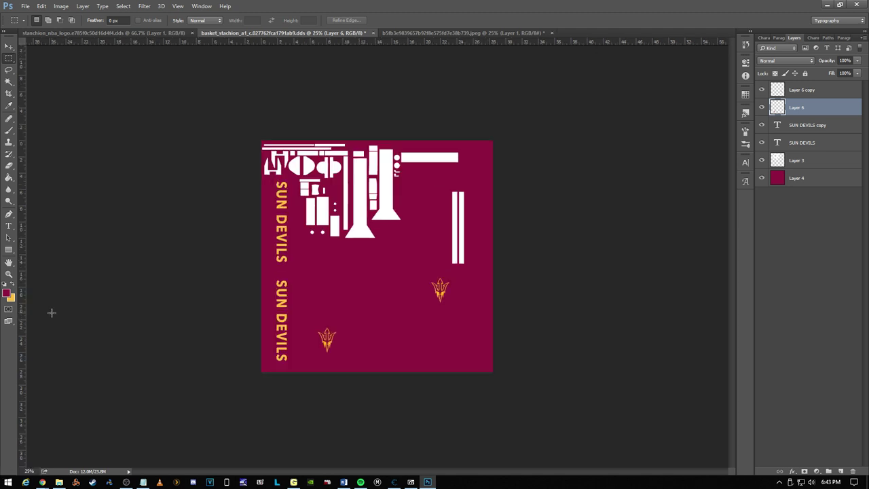
left_click(25, 6)
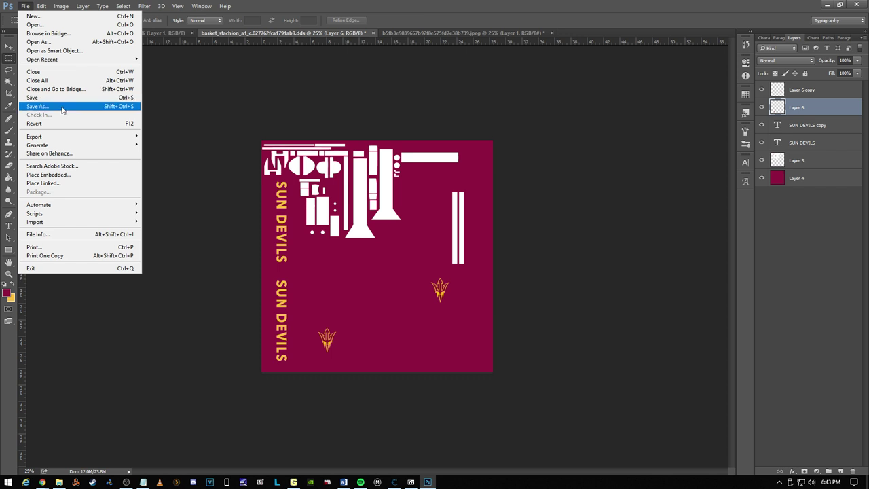
left_click(60, 105)
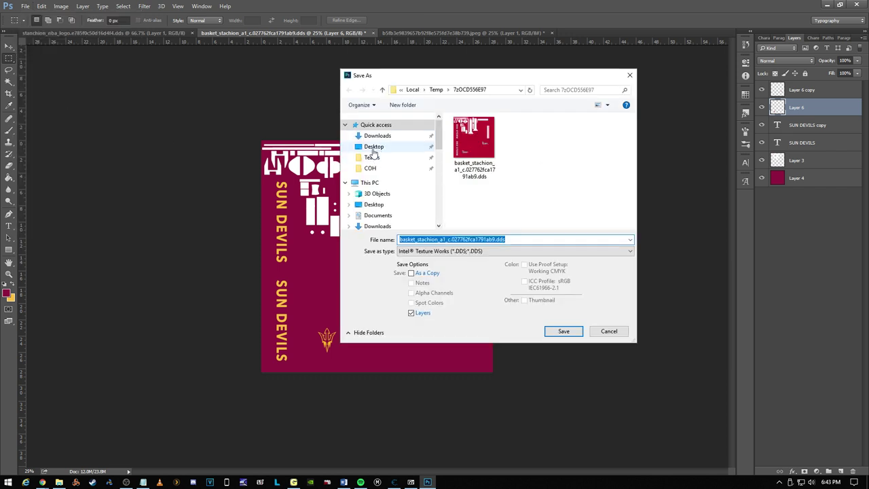
left_click(375, 146)
left_click(561, 331)
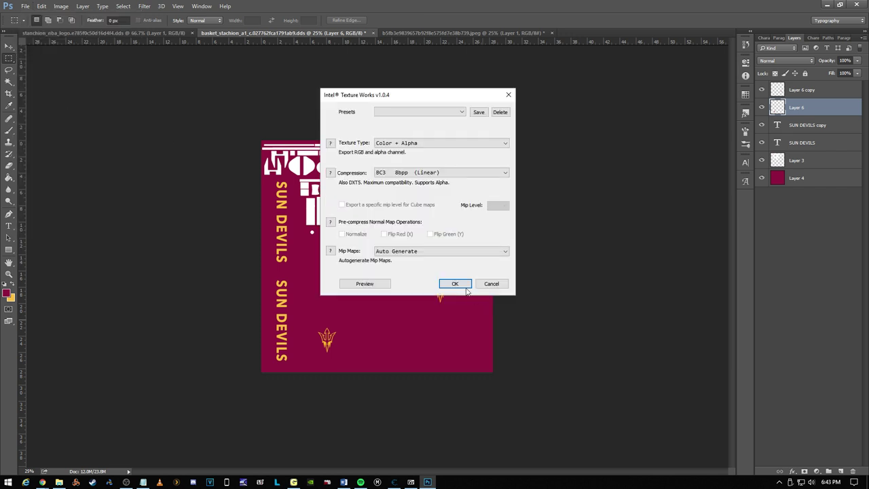
left_click(454, 286)
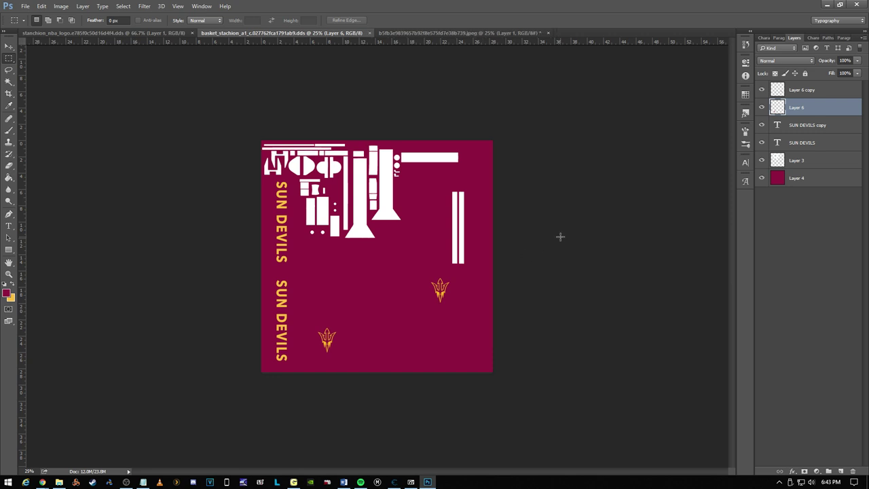
Step: Close the saved basket stanchion texture and bring up the stanchion_nba_logo document
left_click(448, 33)
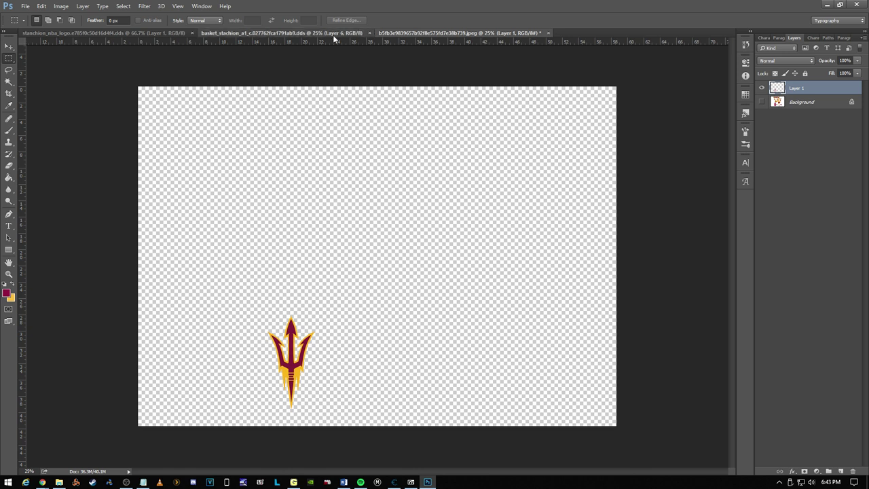
left_click(349, 33)
left_click(368, 33)
left_click(115, 33)
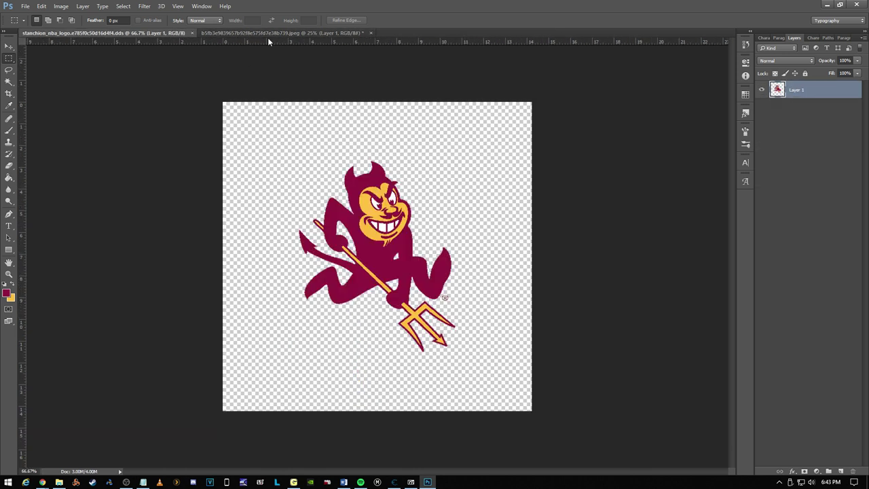
Step: Switch to the s619.iff archive in 7-Zip and open stanchion_nba_logo_vertical.624dc7ae824af445.dds in Photoshop without separate mip-map layers
left_click(411, 481)
double_click(456, 157)
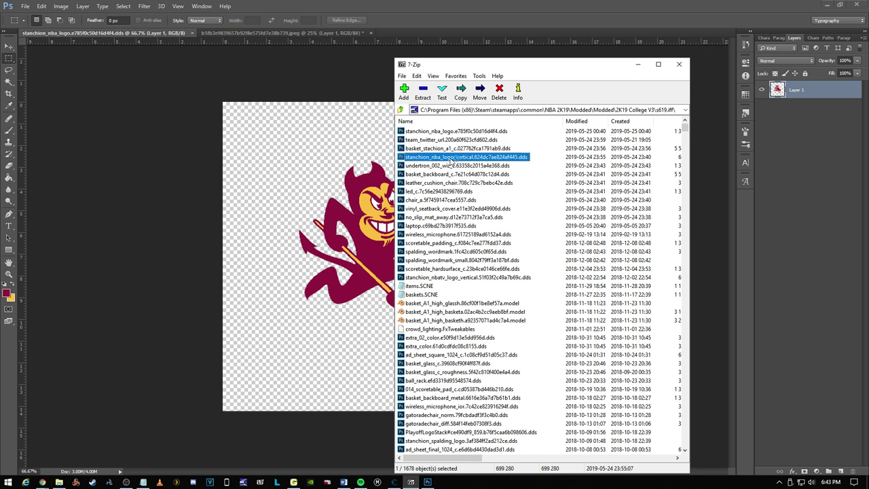
left_click(423, 203)
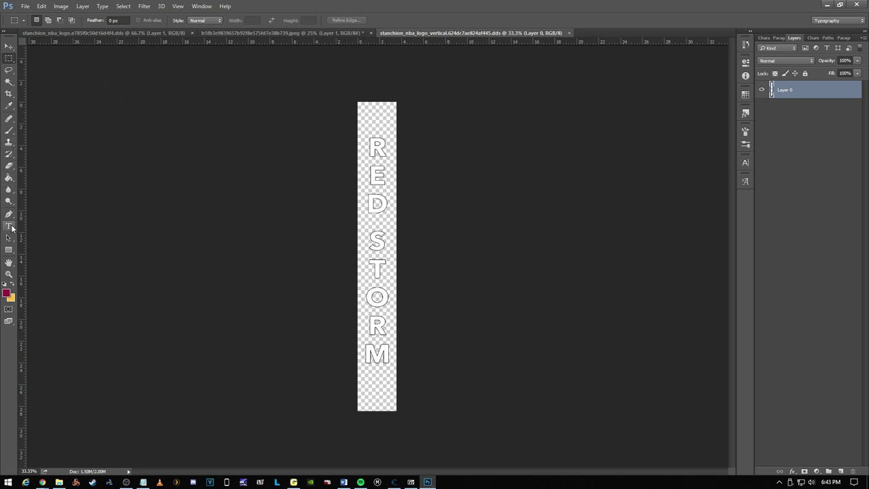
Step: Add vertical SUN DEVILS text in 72 pt Avenir Next LT Pro Bold and centre it over the RED STORM lettering
left_click(8, 225)
left_click(376, 118)
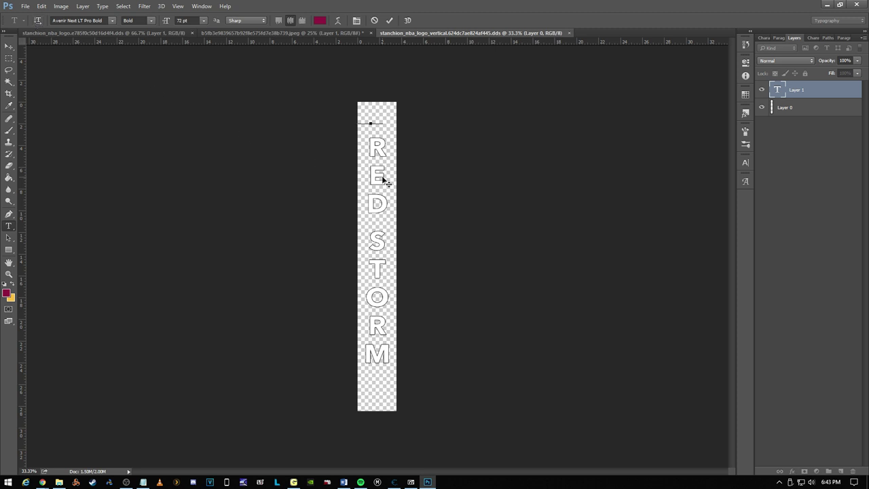
type("DEVILS")
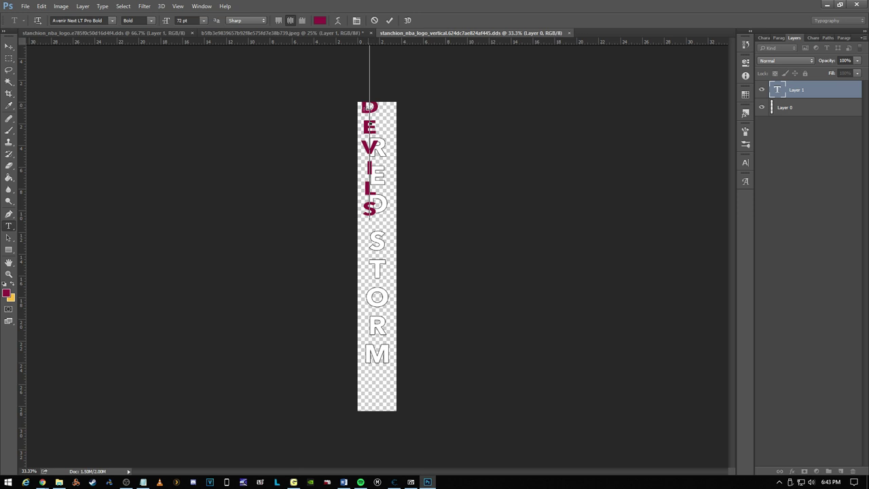
left_click(8, 45)
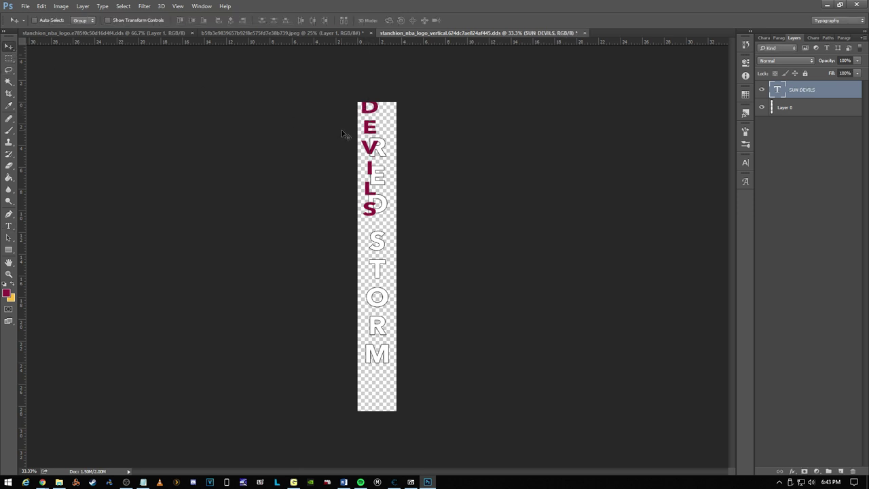
left_click_drag(377, 131, 395, 214)
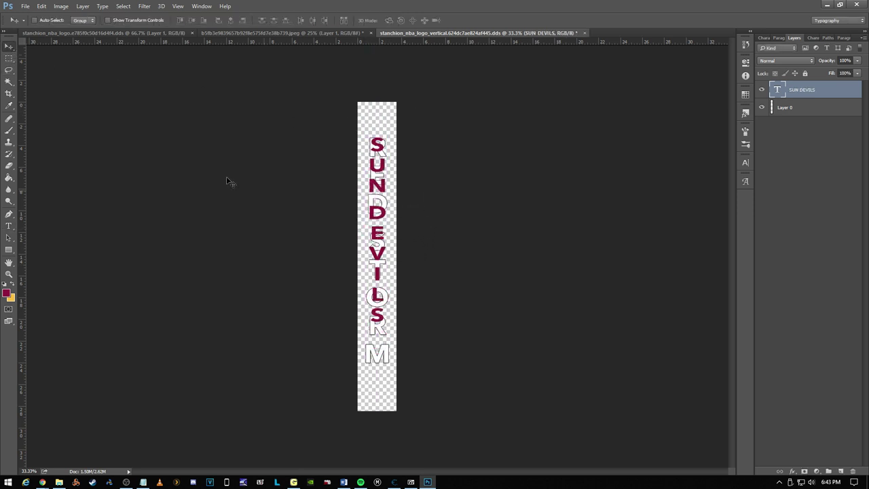
Step: Free-transform the SUN DEVILS text to about 120% height and a wider width, then re-centre it on the strip
left_click(7, 59)
right_click(378, 241)
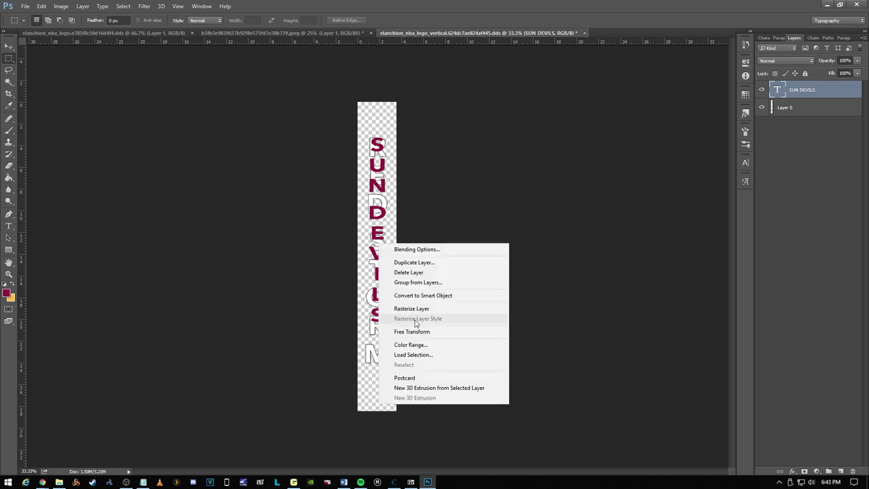
left_click(397, 330)
left_click_drag(377, 324, 382, 362)
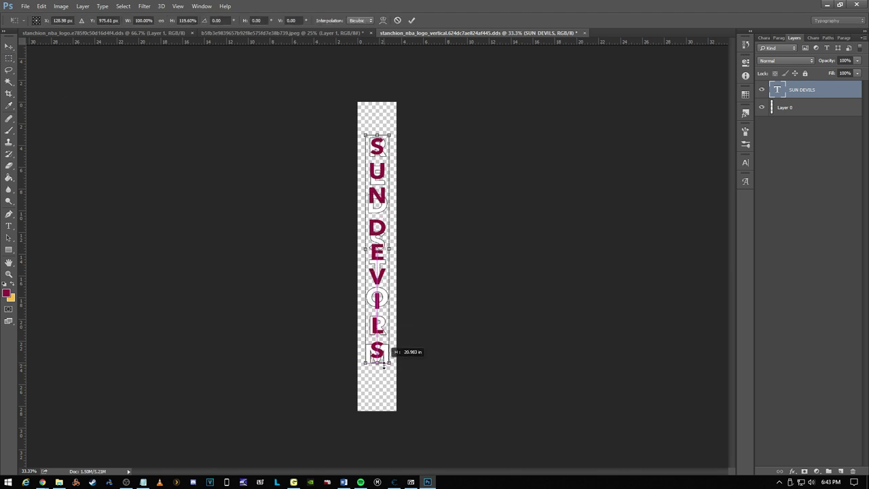
left_click_drag(367, 251, 360, 251)
key("Return")
key("v")
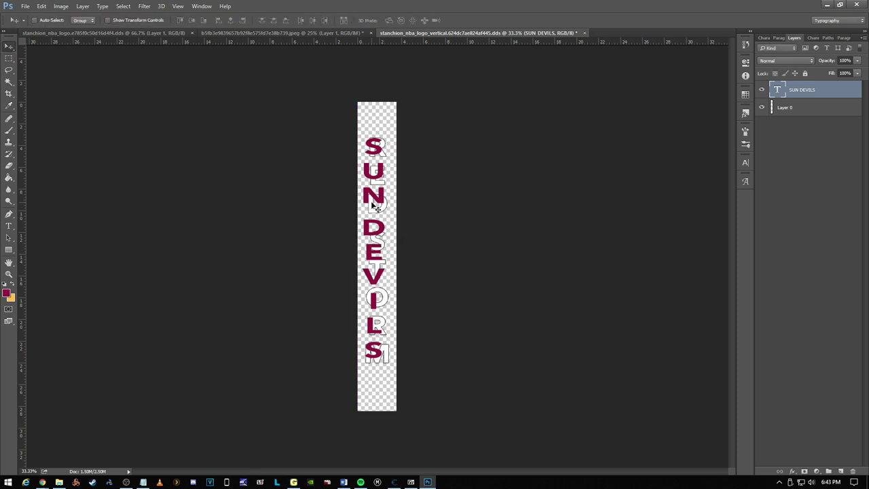
mouse_move(374, 205)
left_mouse_down()
mouse_move(373, 224)
mouse_move(374, 209)
left_mouse_up()
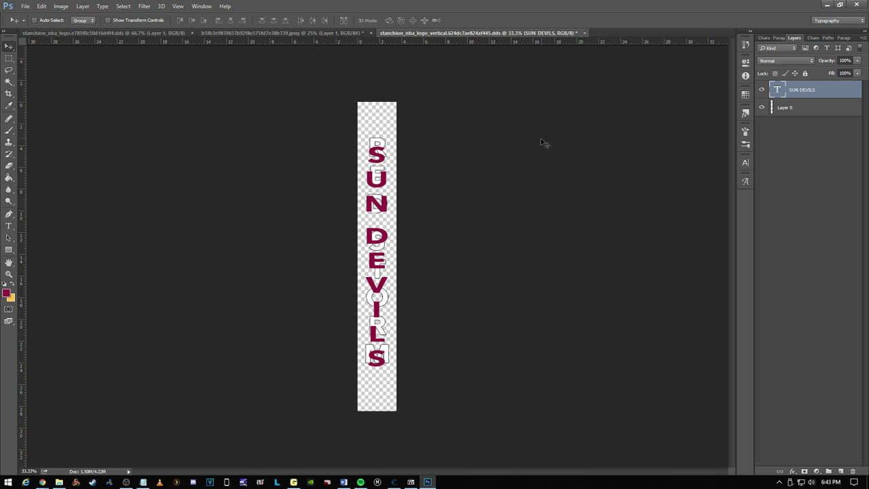
Step: Delete Layer 0 with the RED STORM lettering and apply a gold f9bf3f Color Overlay to the SUN DEVILS text
left_click(818, 106)
key("Delete")
double_click(831, 92)
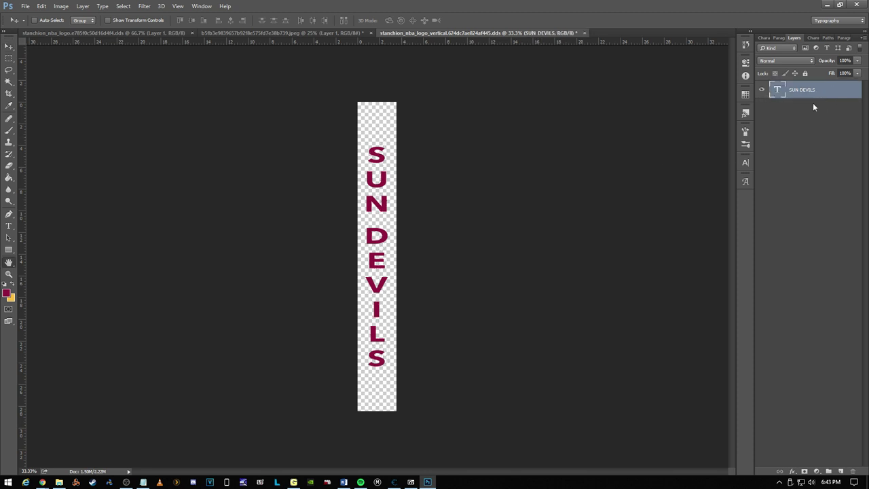
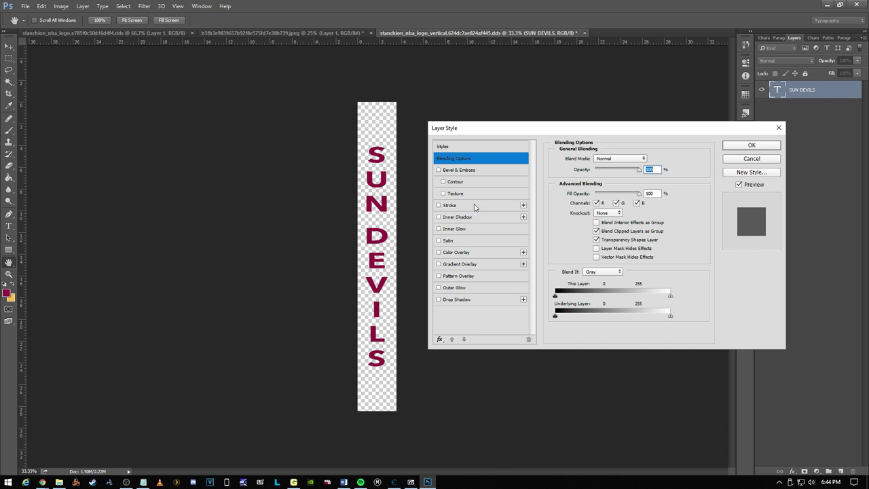
left_click(475, 253)
left_click(650, 158)
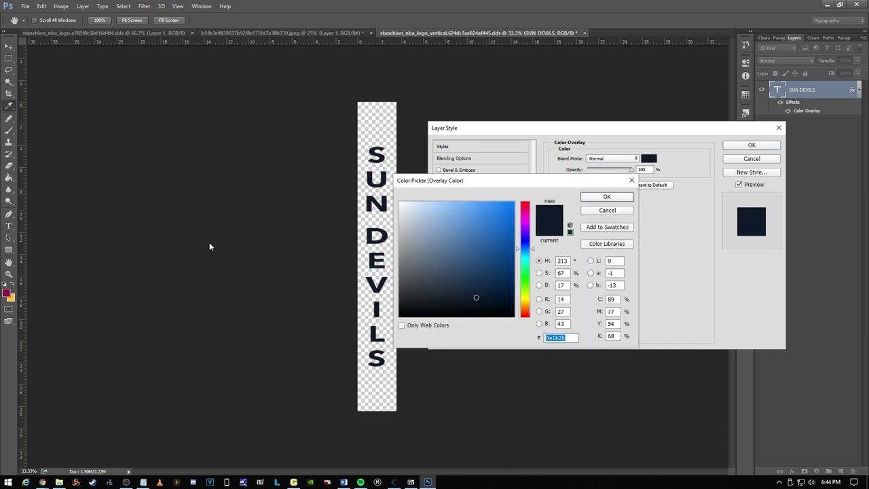
key("ctrl+v")
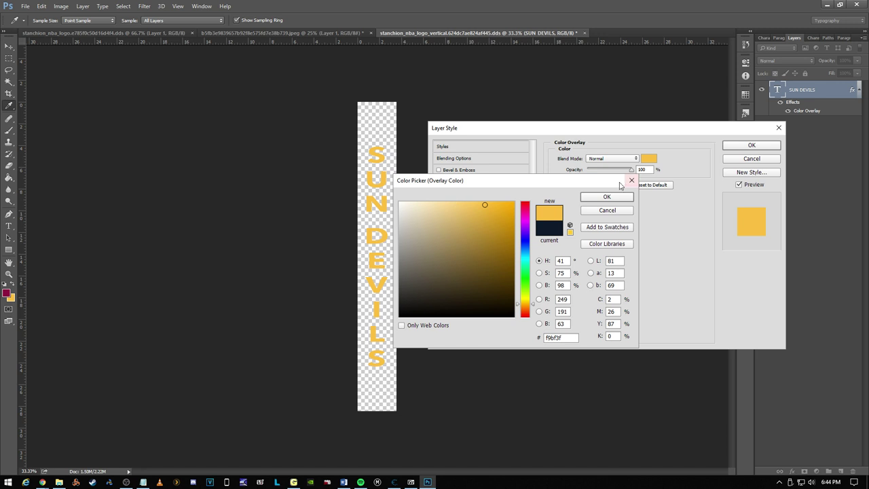
key("Return")
left_click(752, 146)
Step: Rasterize the SUN DEVILS type layer and its Color Overlay layer style
right_click(800, 91)
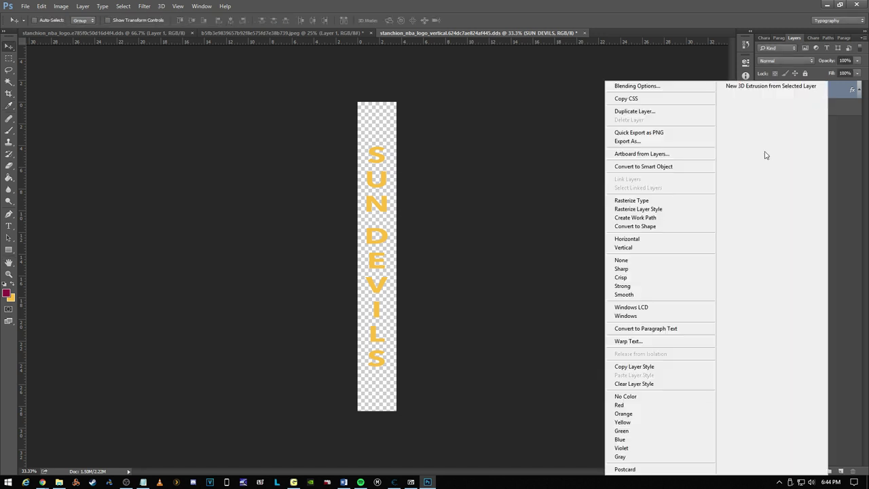
left_click(657, 202)
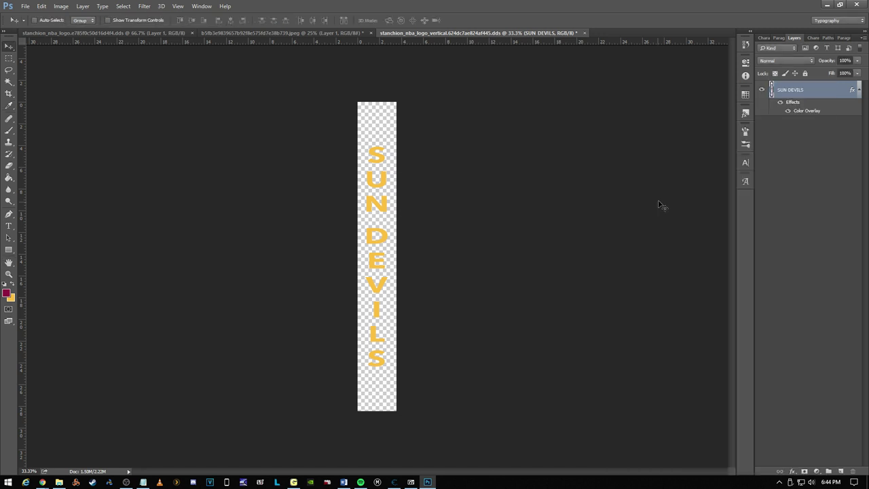
right_click(829, 96)
left_click(739, 195)
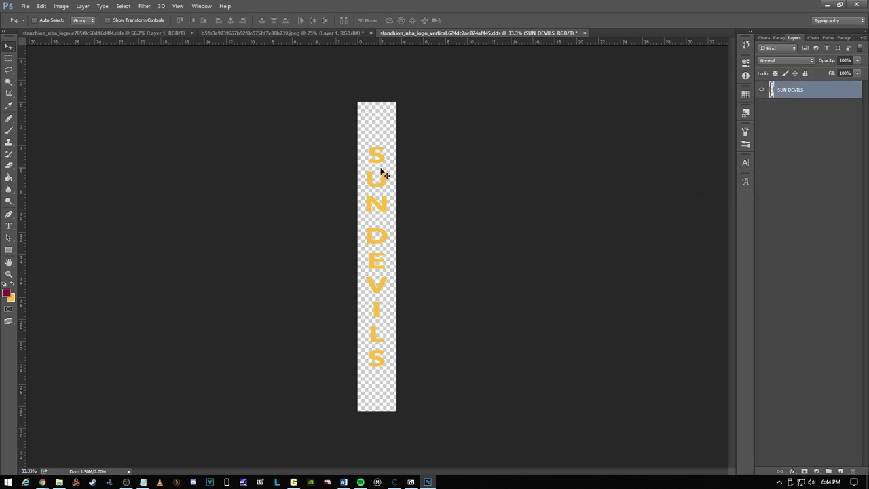
Step: Save the vertical stanchion logo texture to the Desktop as an Intel Texture Works DDS under its existing file name
left_click(28, 10)
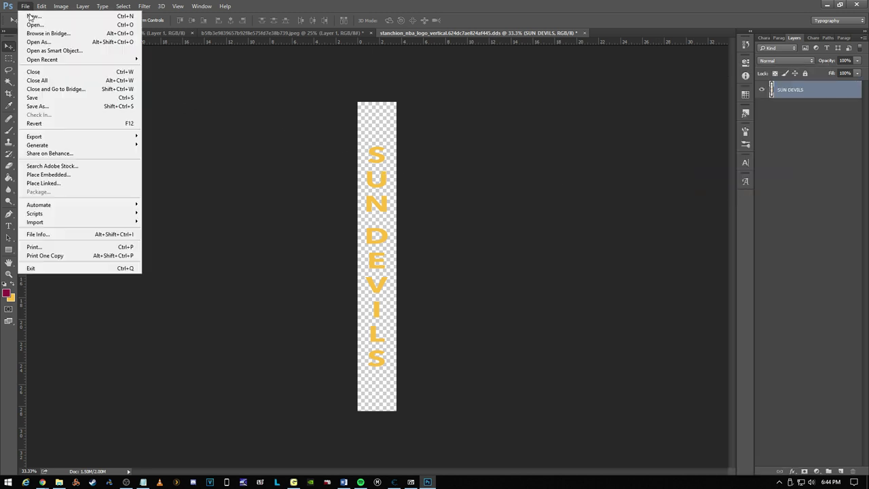
left_click(48, 106)
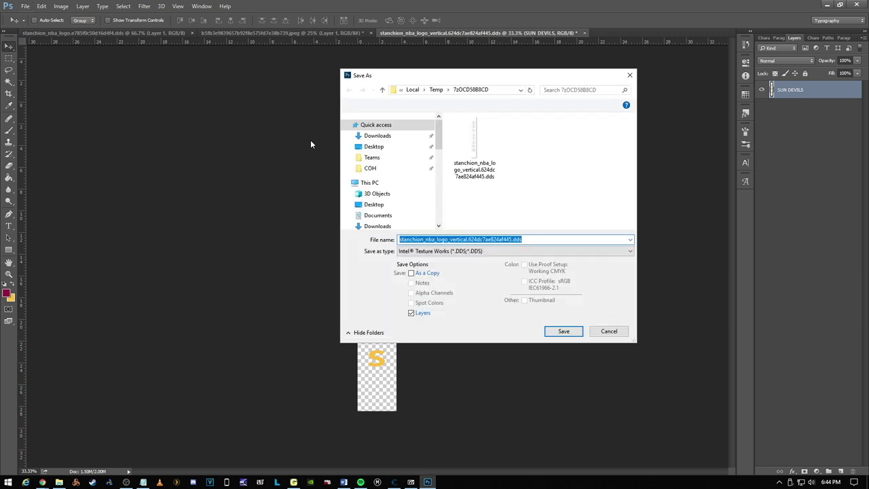
left_click(375, 146)
left_click(546, 334)
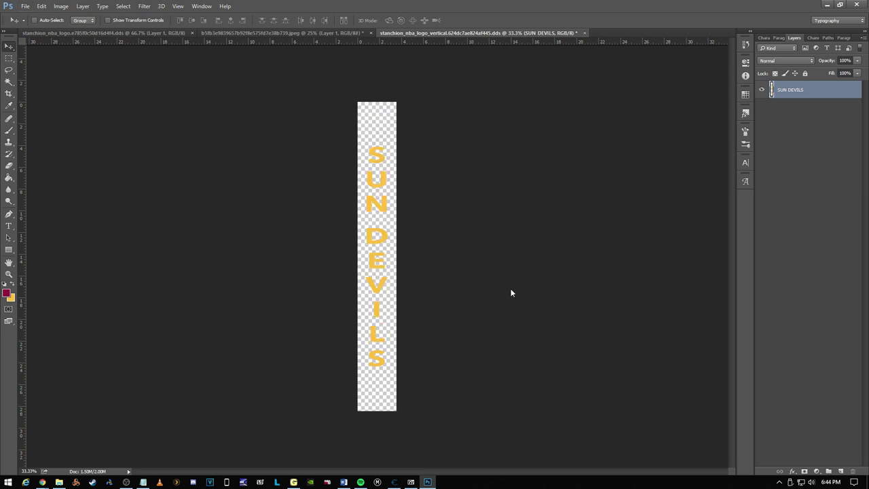
left_click(457, 284)
Step: Open undertron_002_wiz_c.63358c2015a4e368.dds from the s619.iff archive in 7-Zip without loading mip-maps into separate layers
left_click(395, 481)
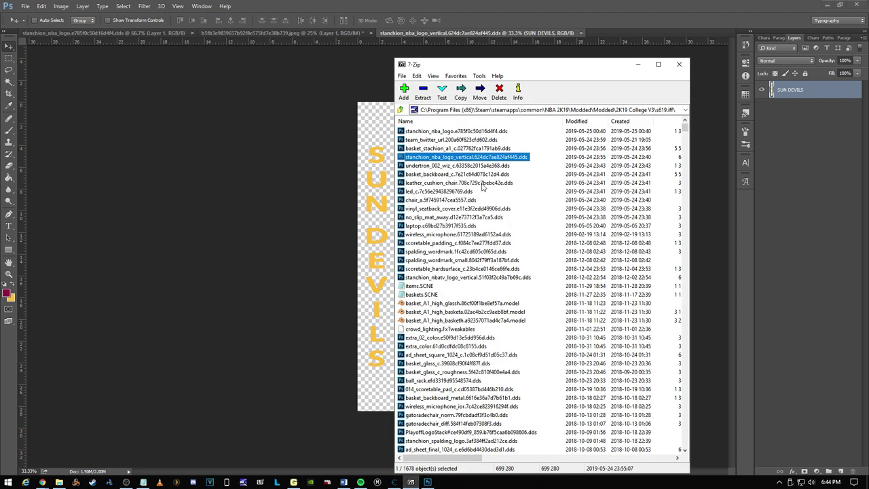
double_click(441, 166)
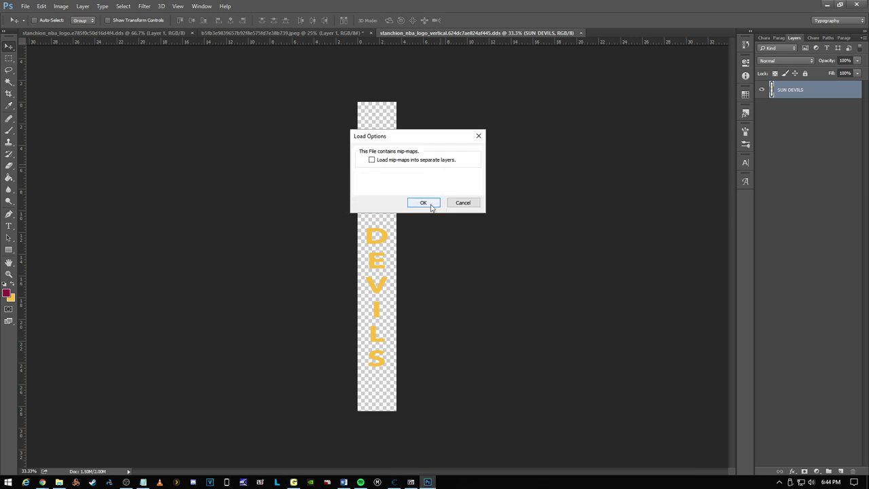
left_click(425, 205)
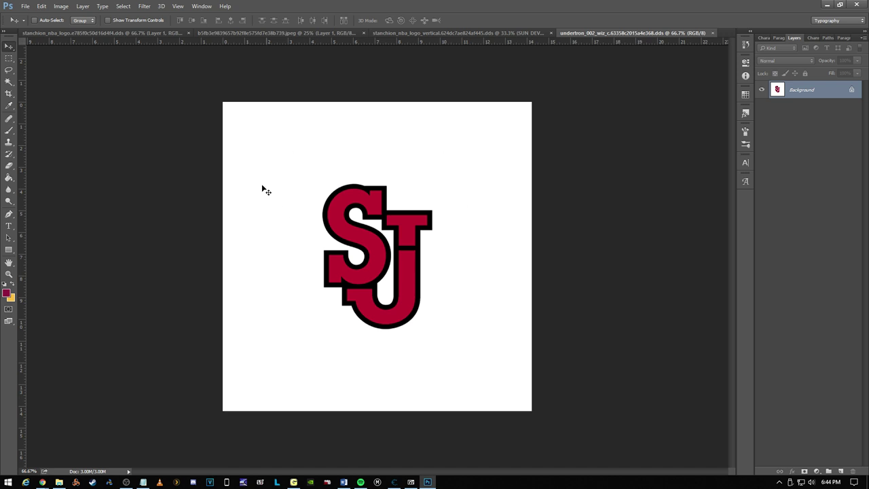
Step: Convert the undertron texture's Background into Layer 0 and add a new empty layer above it
double_click(826, 90)
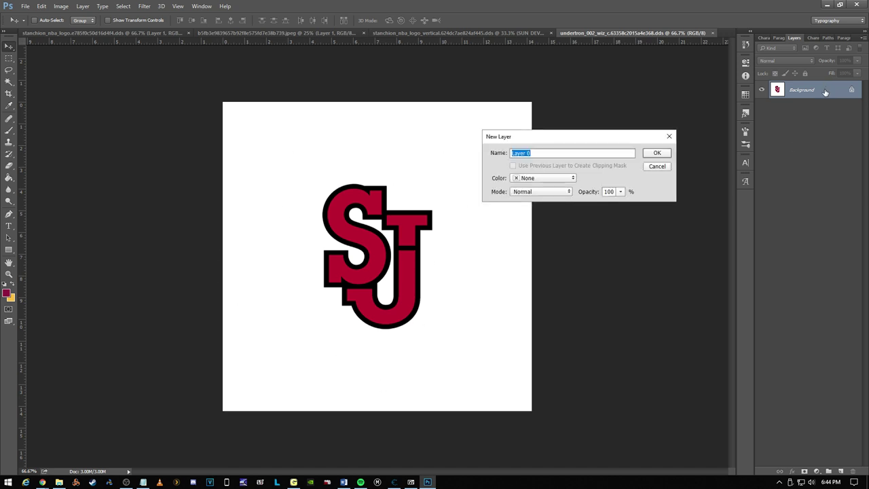
left_click(655, 151)
left_click(839, 471)
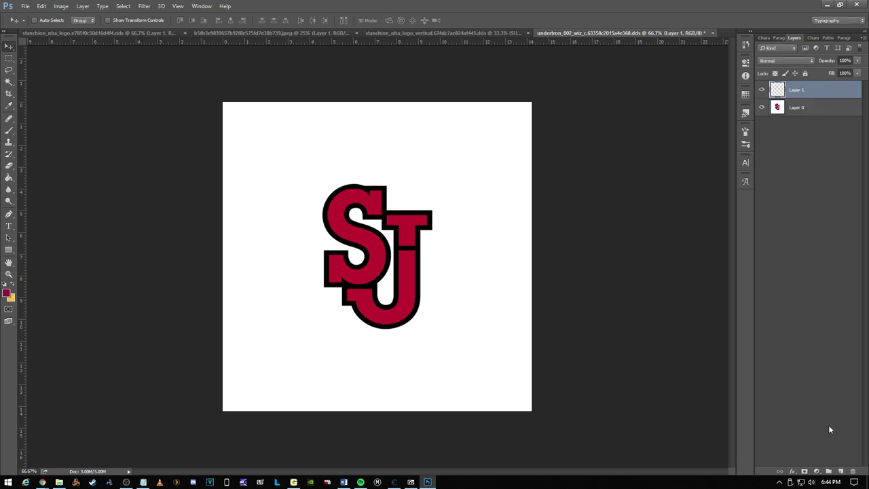
left_click(827, 115)
key("Delete")
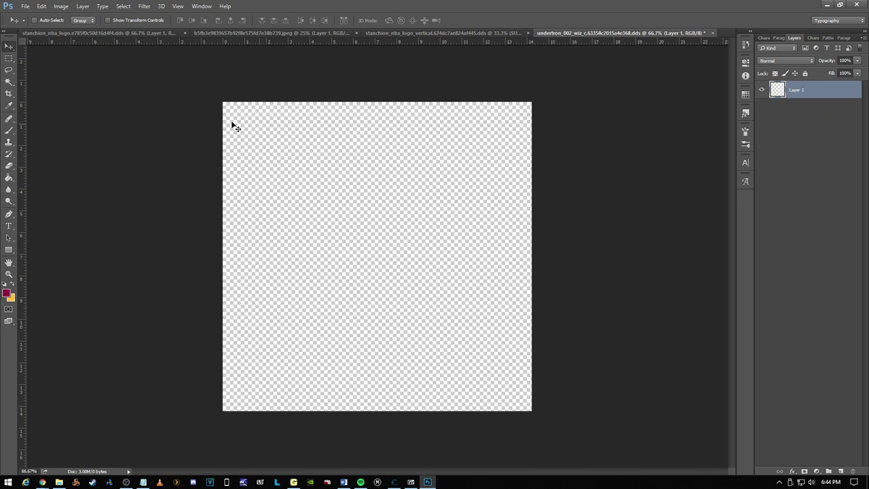
key("ctrl+z")
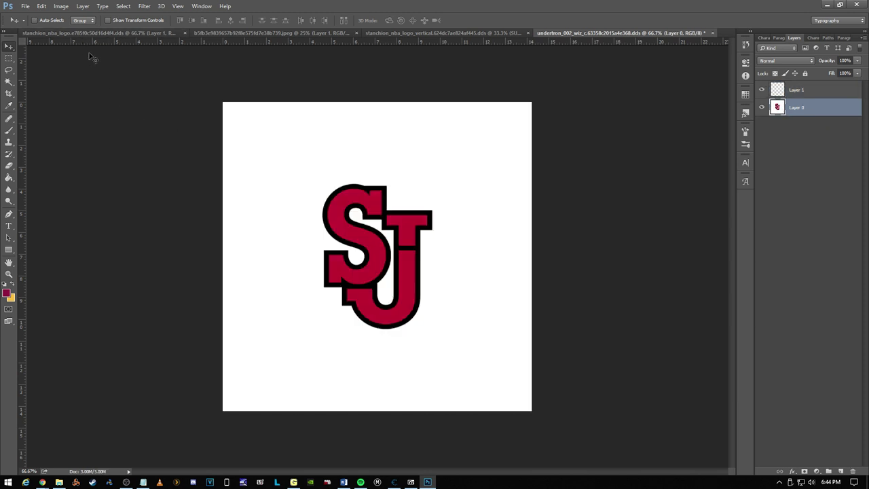
Step: Copy the Sun Devil mascot from the stanchion_nba_logo document into the undertron texture, above Layer 0
left_click(82, 33)
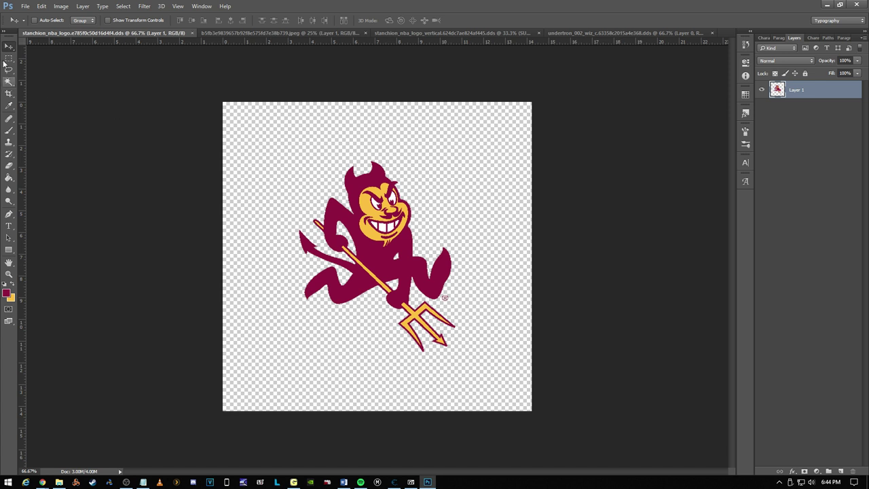
mouse_move(385, 241)
left_mouse_down()
mouse_move(553, 76)
mouse_move(628, 19)
mouse_move(621, 38)
mouse_move(461, 196)
mouse_move(387, 238)
mouse_move(394, 248)
mouse_move(384, 267)
mouse_move(386, 240)
left_mouse_up()
key("m")
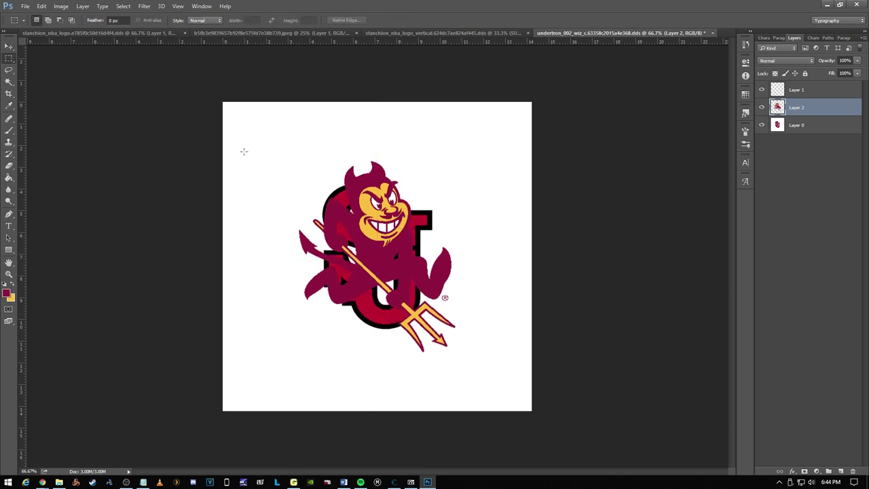
right_click(351, 196)
left_click(354, 179)
Step: Delete Layer 0 with the St. John's logo and move the empty Layer 1 beneath the mascot layer
left_click(826, 124)
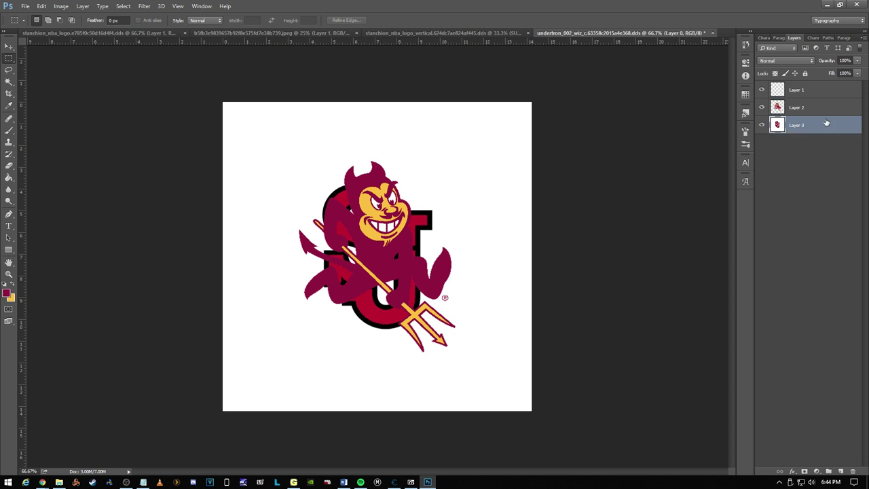
key("Delete")
left_click_drag(825, 90, 815, 158)
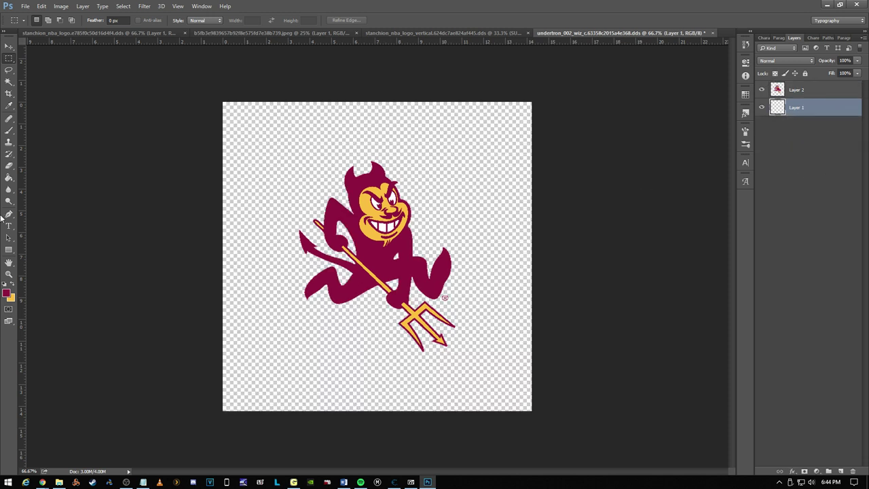
Step: Swap the foreground and background colors and fill Layer 1 with gold using the Paint Bucket
left_click(11, 285)
left_click(9, 177)
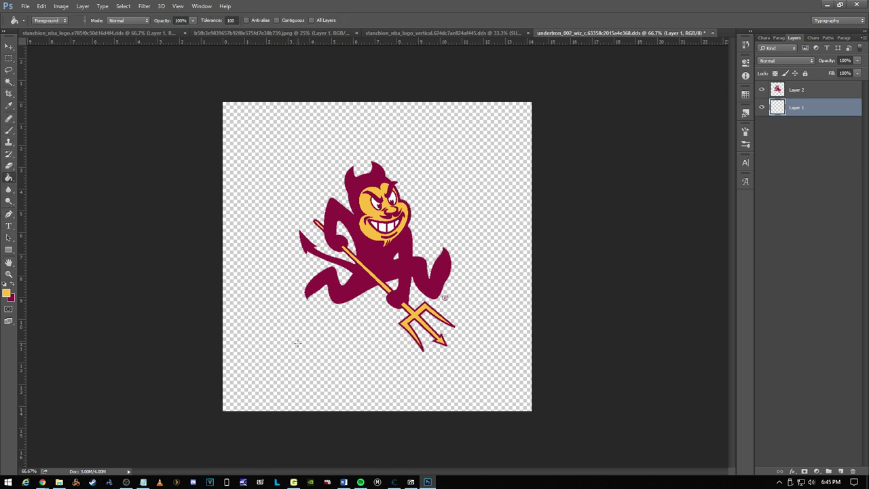
left_click(297, 342)
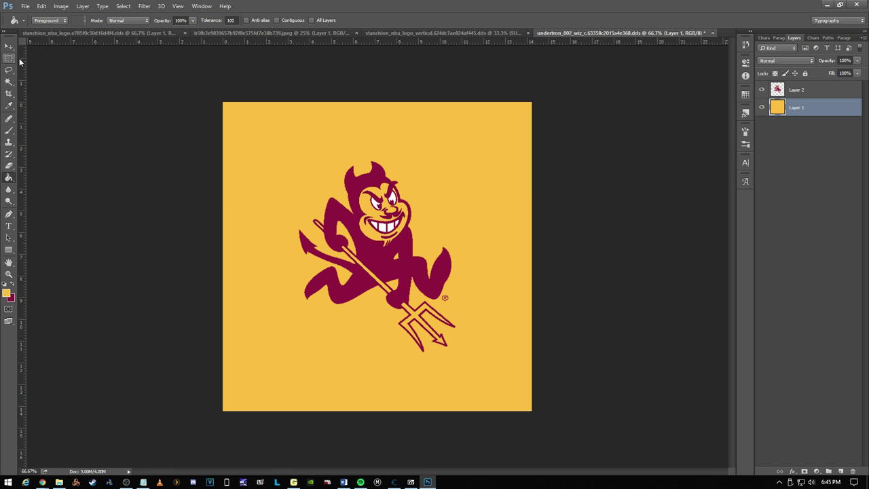
Step: Add a 3 px outside Stroke to the mascot layer in gold f9bf3f, sampled from the background fill
double_click(820, 90)
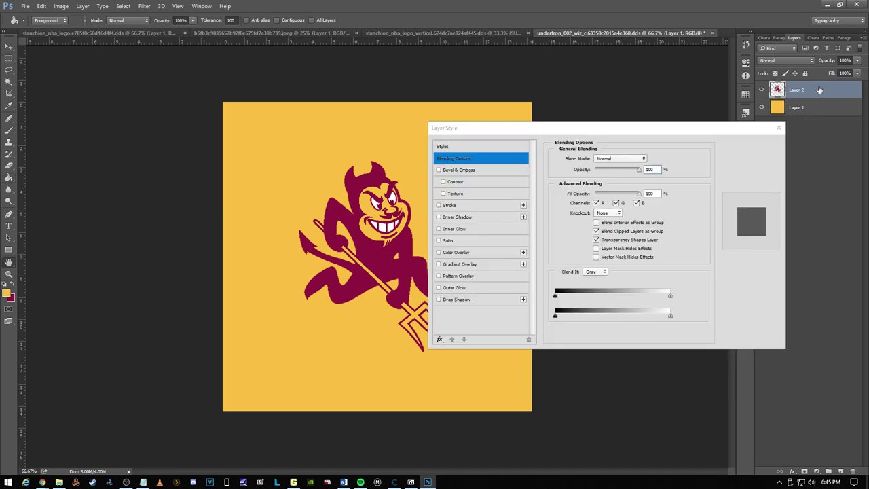
left_click(456, 206)
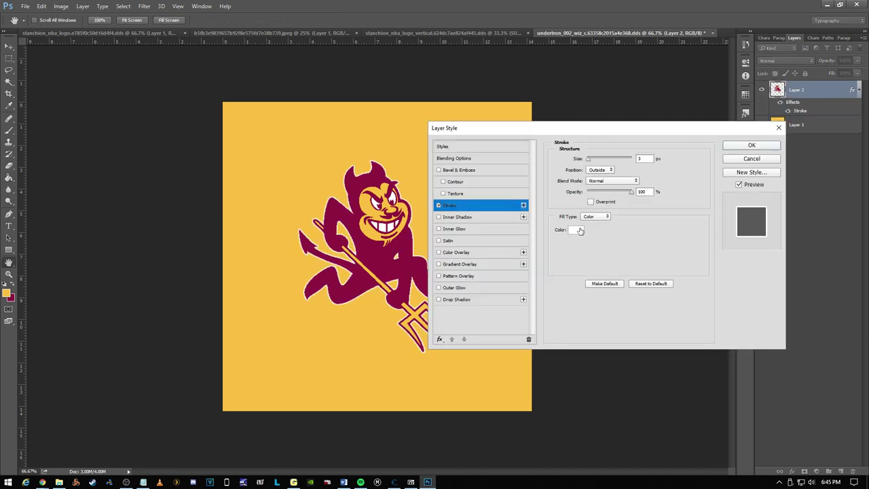
left_click(579, 231)
left_click(230, 279)
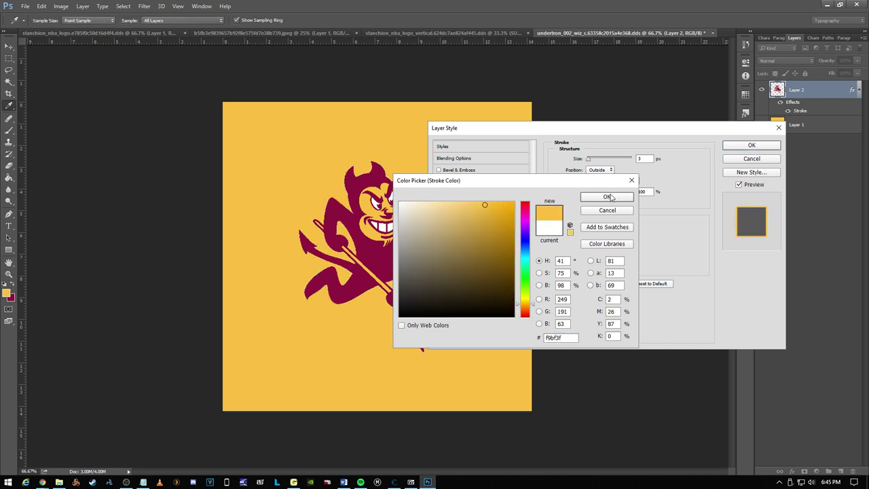
left_click(607, 197)
left_click(751, 145)
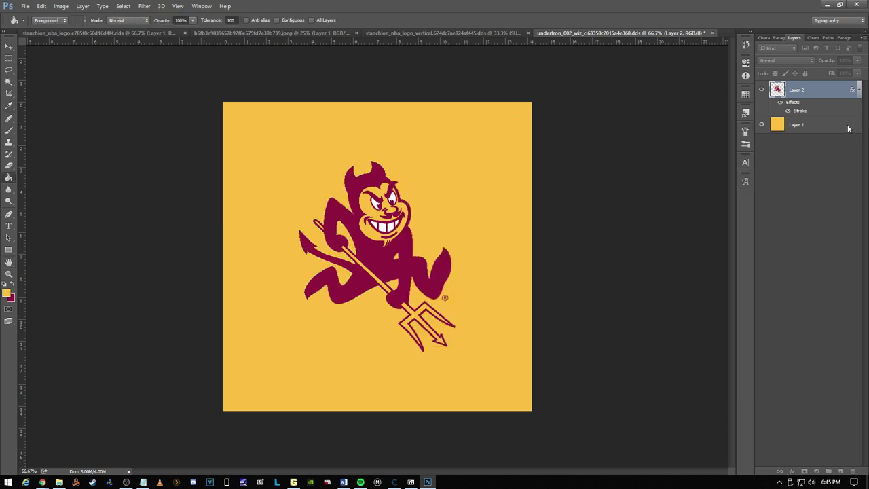
Step: Swap the foreground and background colors again and refill Layer 1 with maroon
left_click(835, 124)
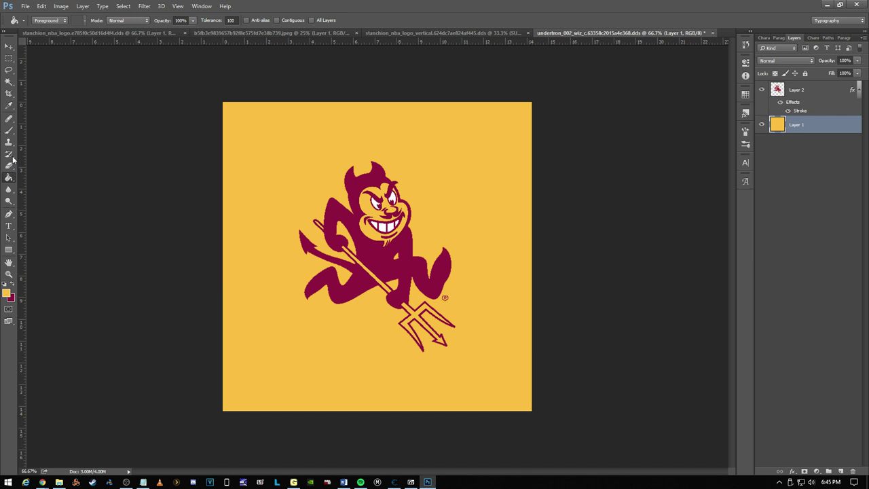
left_click(11, 284)
left_click(280, 270)
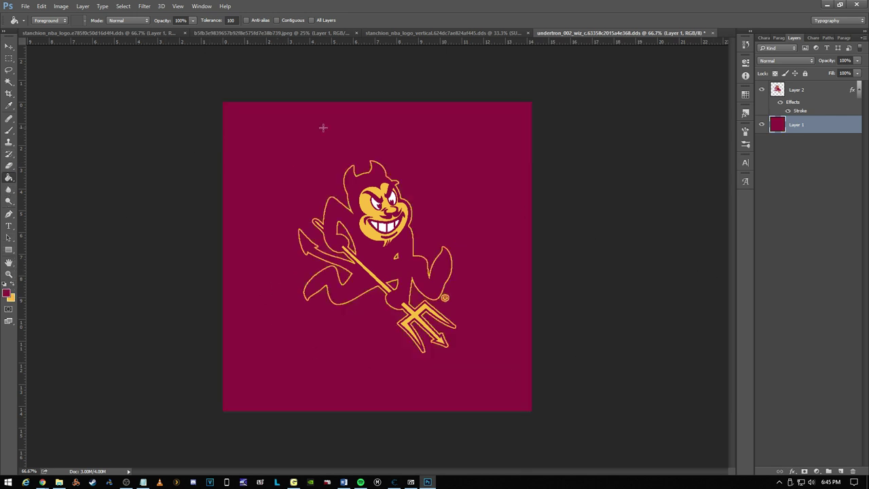
Step: Save the undertron texture as a DDS under its existing file name
left_click(25, 6)
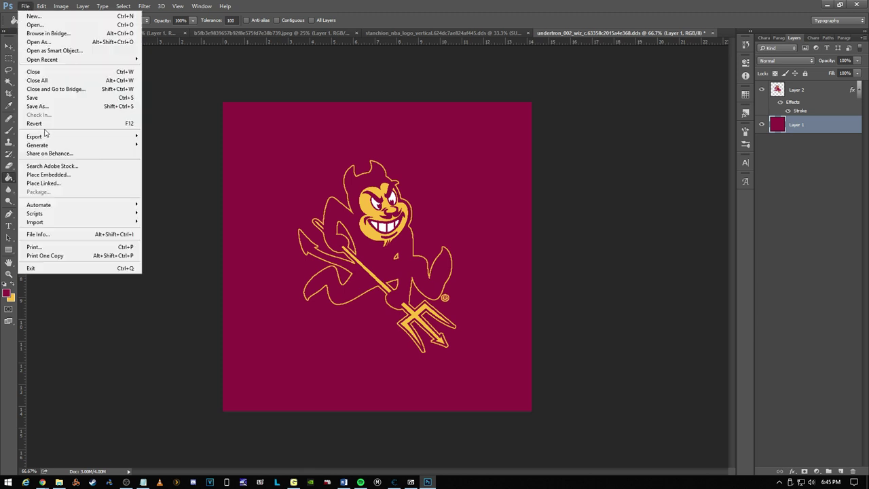
left_click(56, 106)
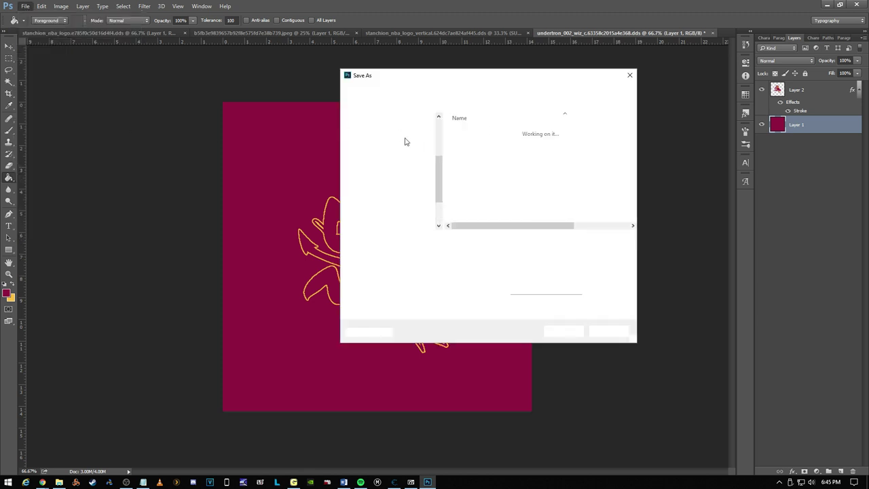
left_click(405, 144)
left_click(566, 330)
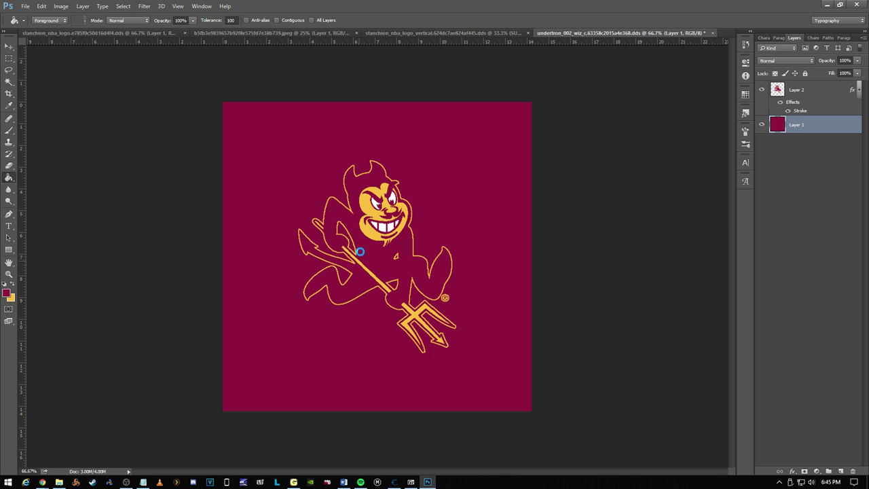
left_click(453, 286)
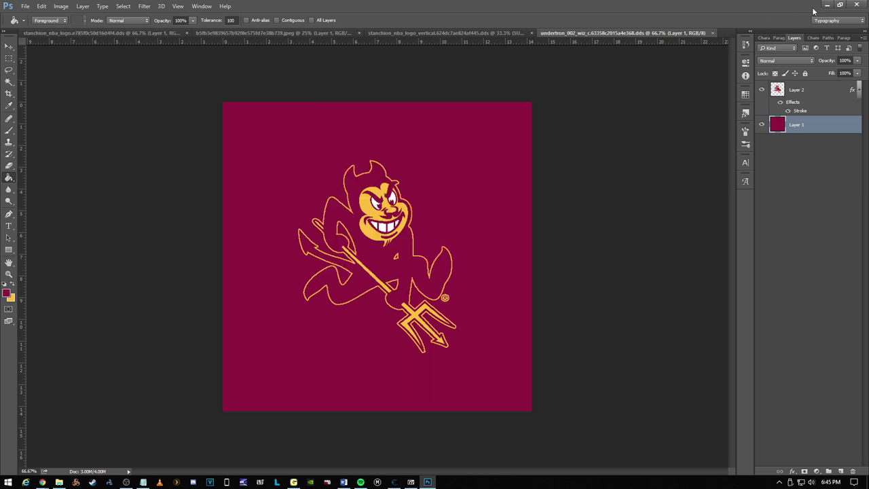
Step: Close the saved undertron and vertical stanchion logo documents
left_click(712, 33)
left_click(552, 33)
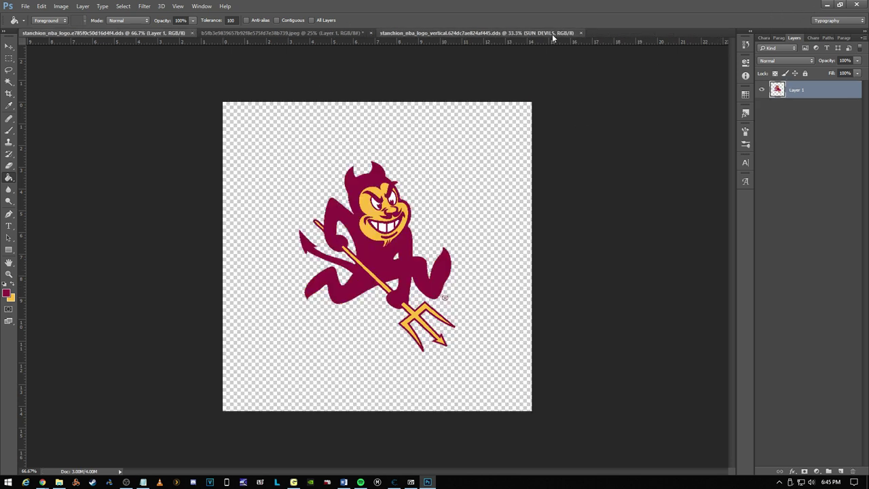
key("ctrl+w")
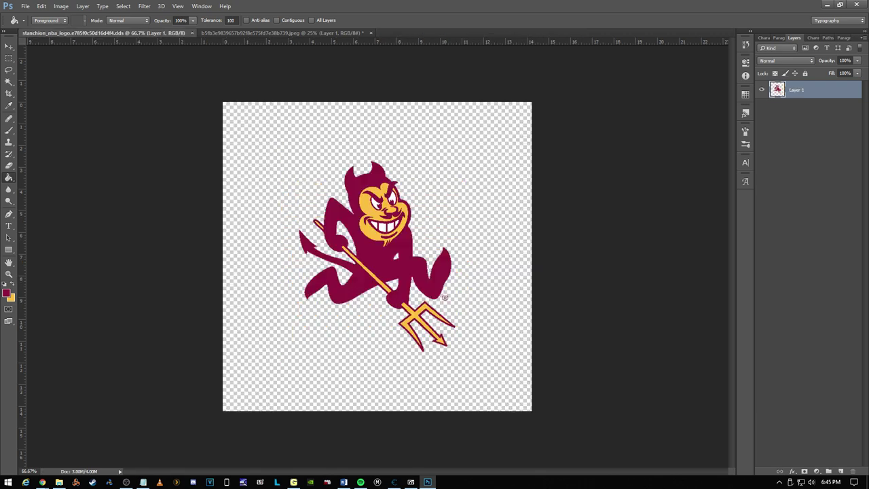
Step: Switch to the 7-Zip archive window and try to open the basket_backboard texture
left_click(827, 5)
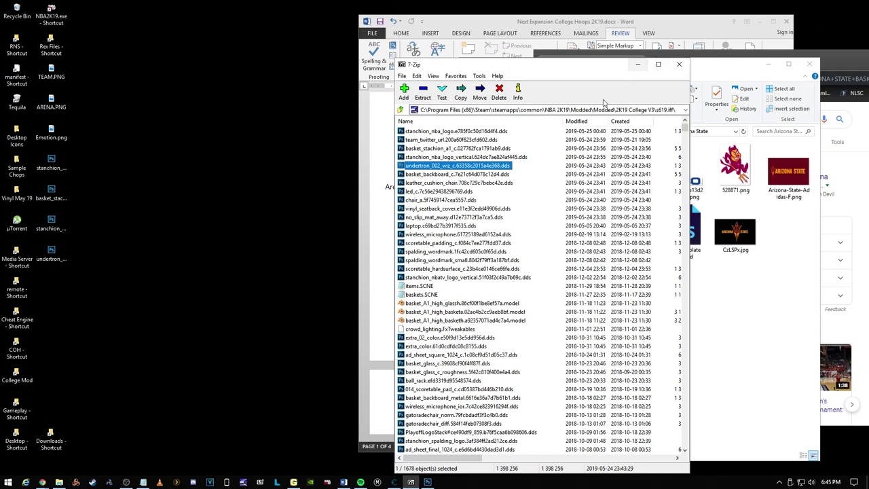
double_click(466, 175)
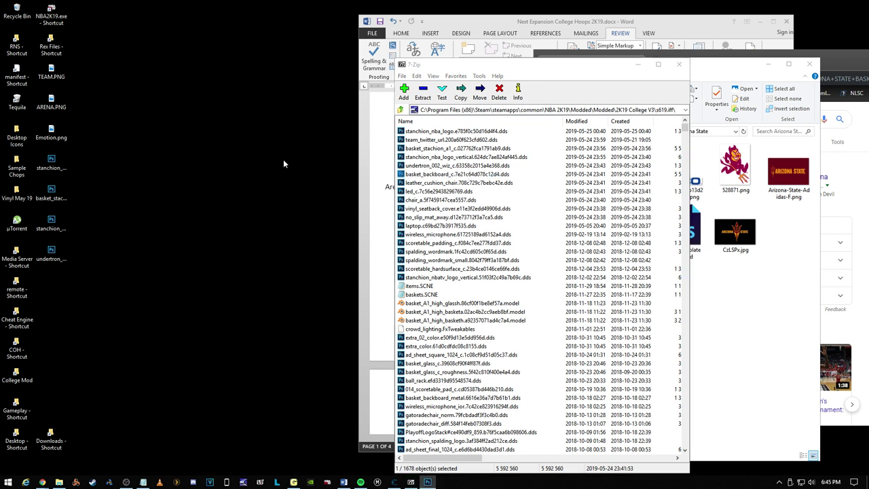
left_click(445, 191)
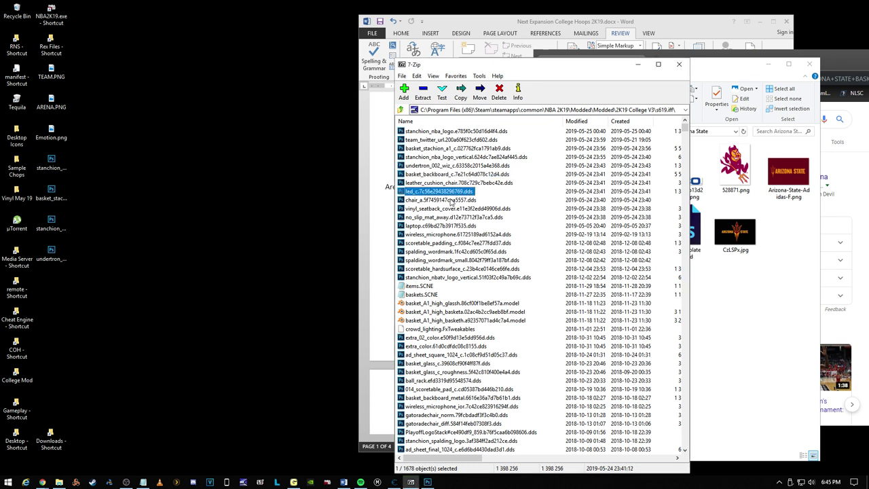
Step: Open Task Manager and end the Adobe Photoshop CC 2015 task
right_click(464, 485)
left_click(480, 441)
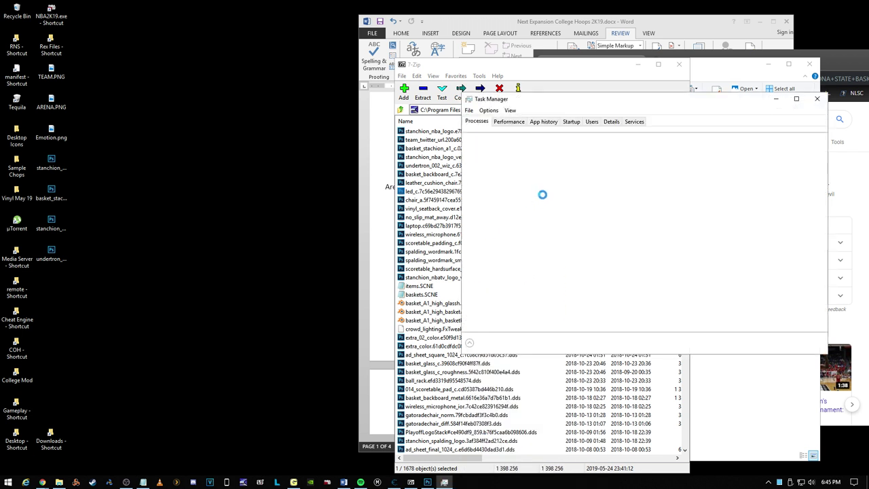
left_click(548, 188)
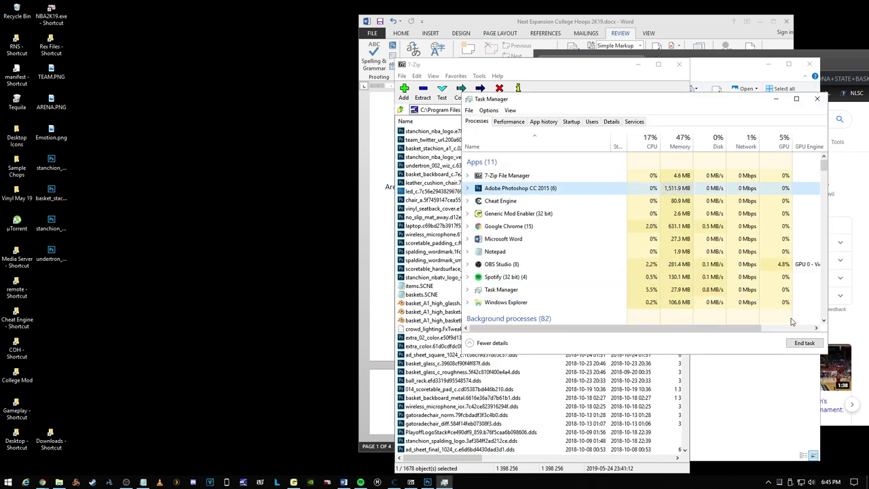
left_click(803, 342)
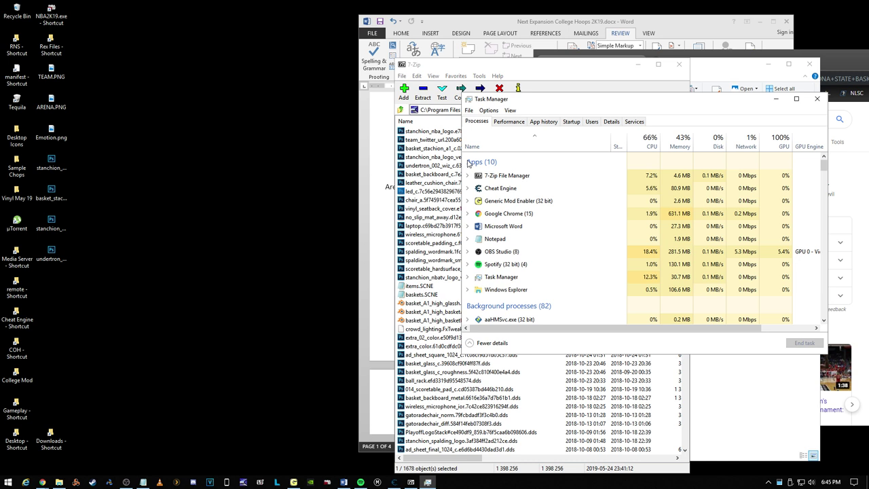
Step: Open basket_backboard_c.7e21c64d078c12d4.dds from the 7-Zip archive without separate mip-map layers, and display it in Photoshop
left_click(442, 192)
left_click(444, 174)
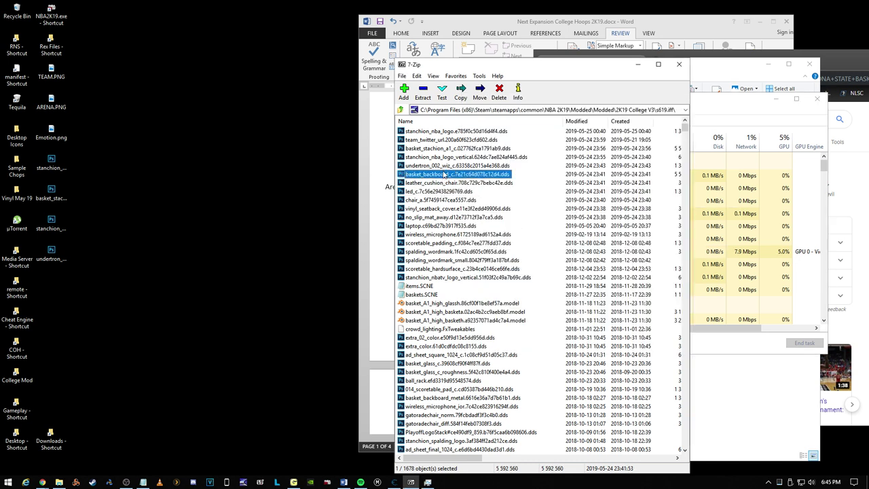
double_click(444, 174)
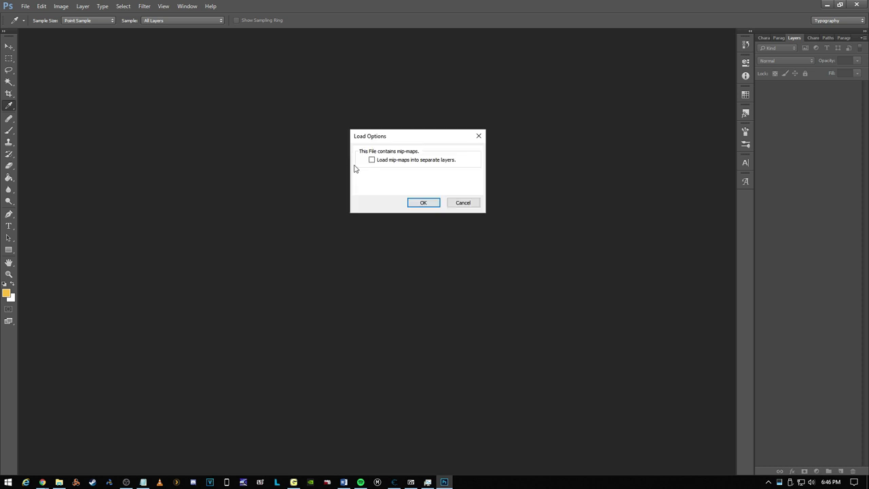
key("Return")
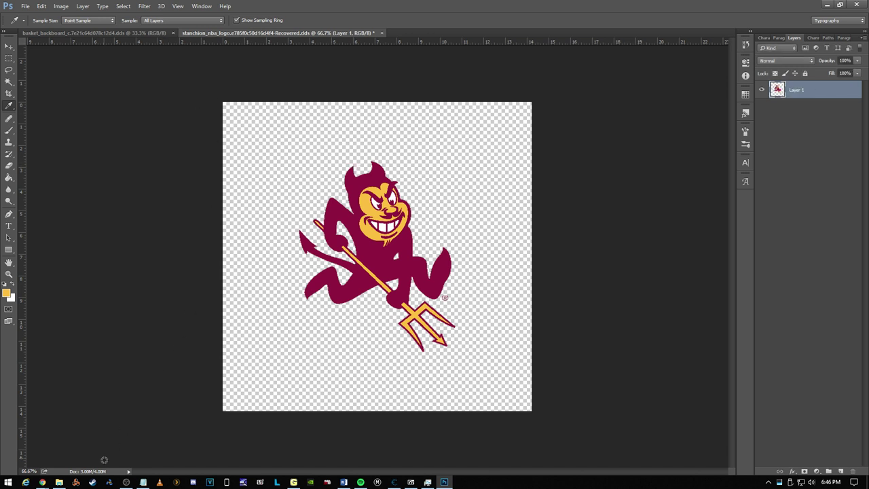
left_click(121, 33)
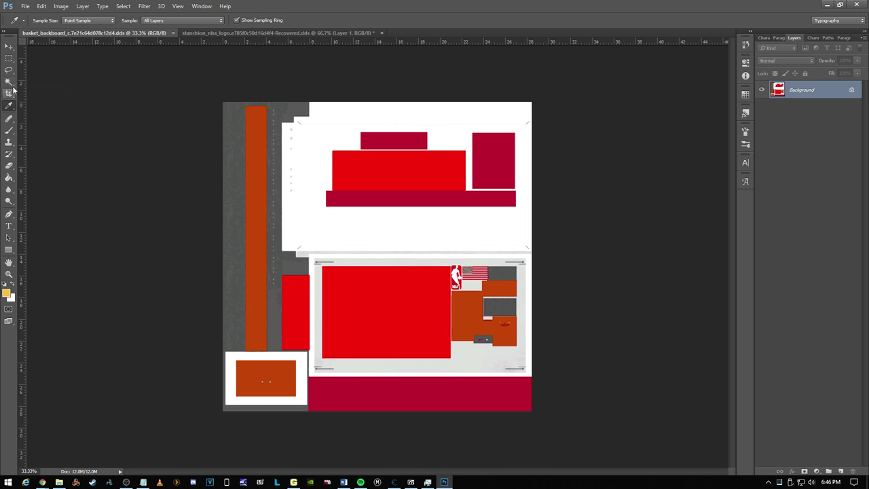
Step: Select the backboard texture's crimson areas with the Magic Wand and set the background color to the maroon code 90153f copied from Notepad
key("w")
left_click(358, 197)
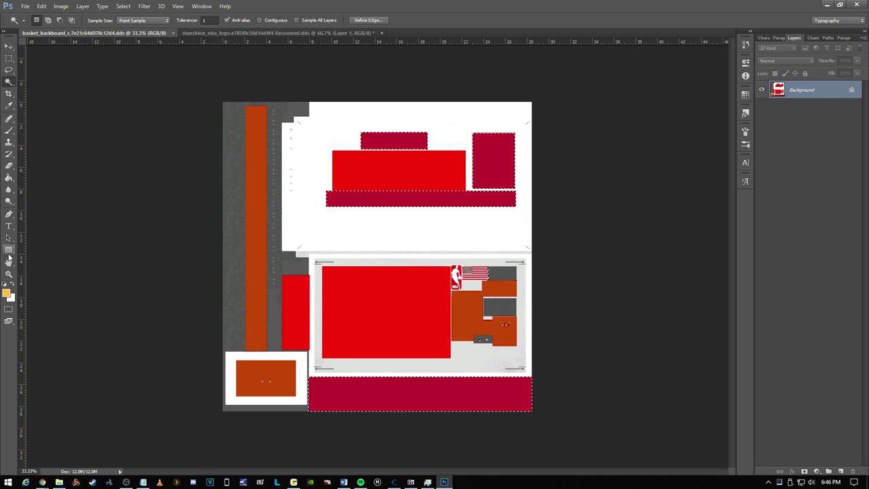
left_click(12, 298)
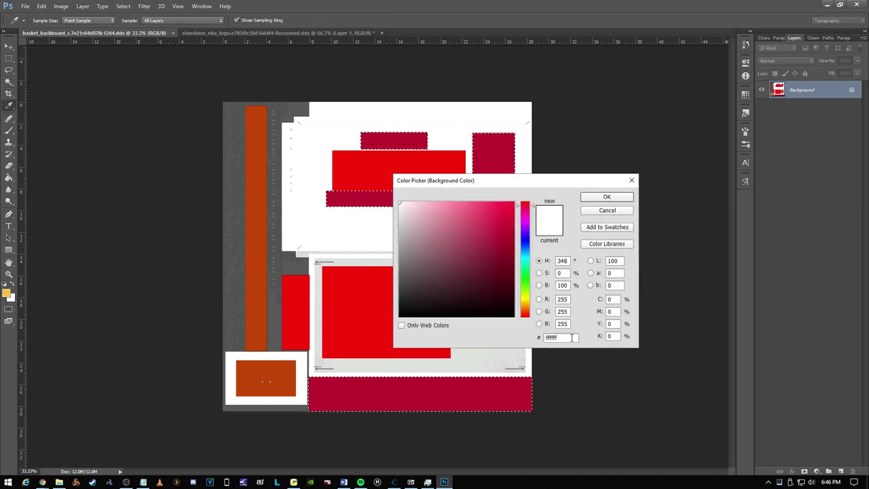
left_click(143, 482)
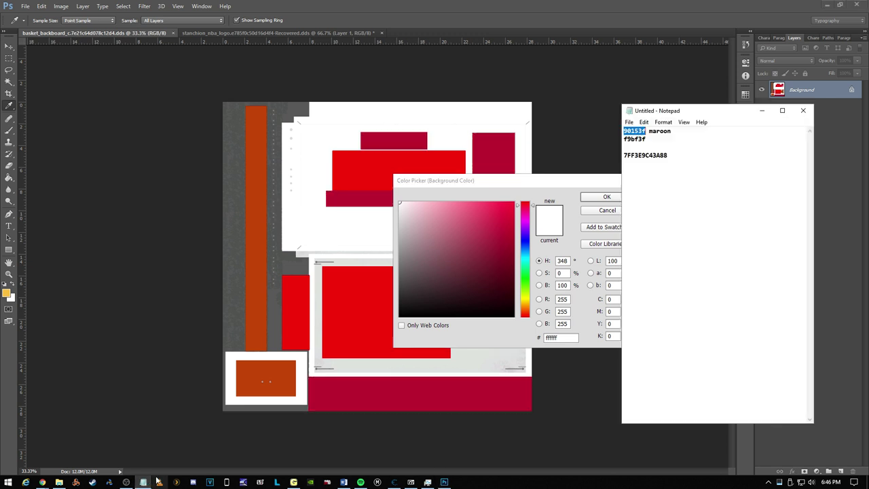
right_click(642, 131)
left_click(663, 159)
left_click(568, 360)
key("ctrl+v")
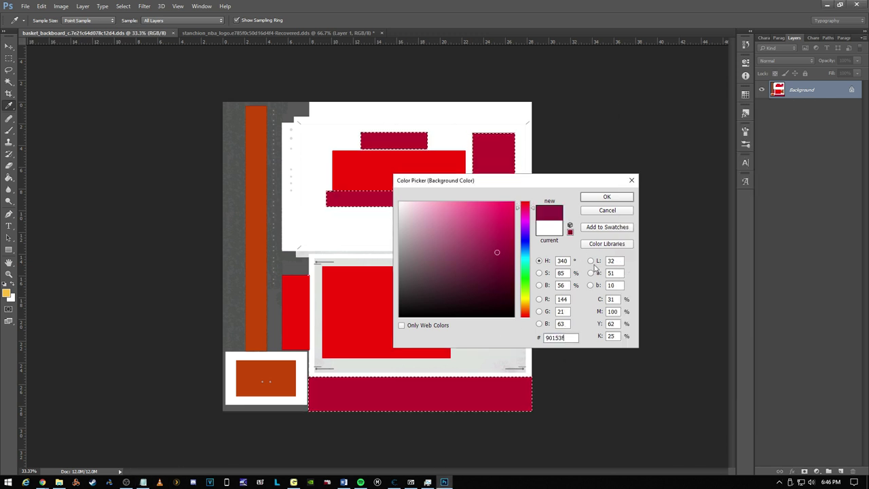
left_click(624, 198)
Step: Swap the foreground and background colors, fill the selected backboard areas with maroon using the Paint Bucket, and deselect
key("w")
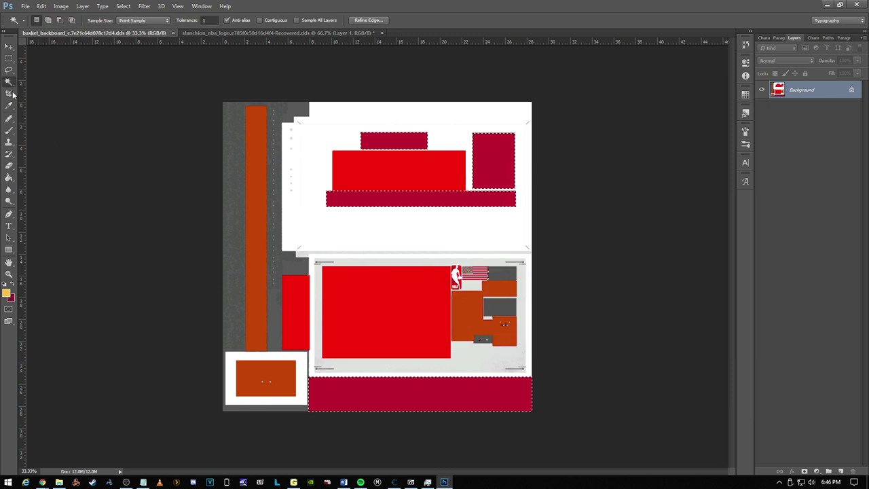
left_click(8, 176)
left_click(394, 140)
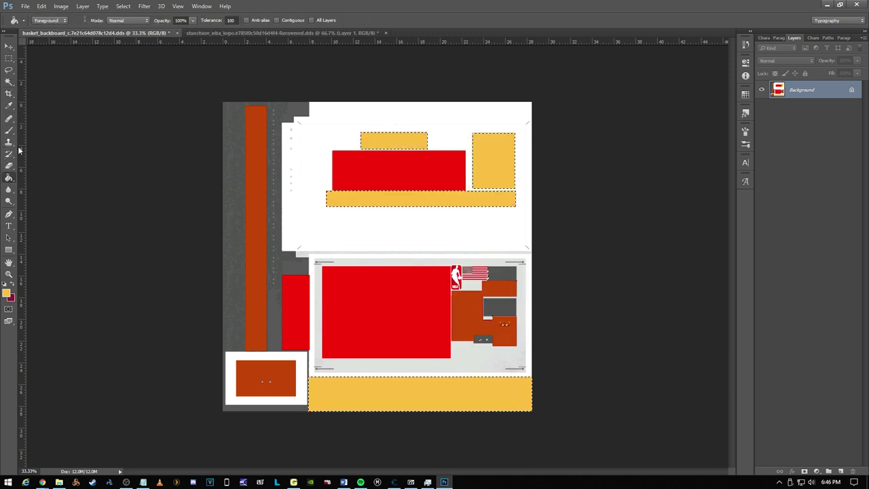
left_click(13, 289)
left_click(401, 143)
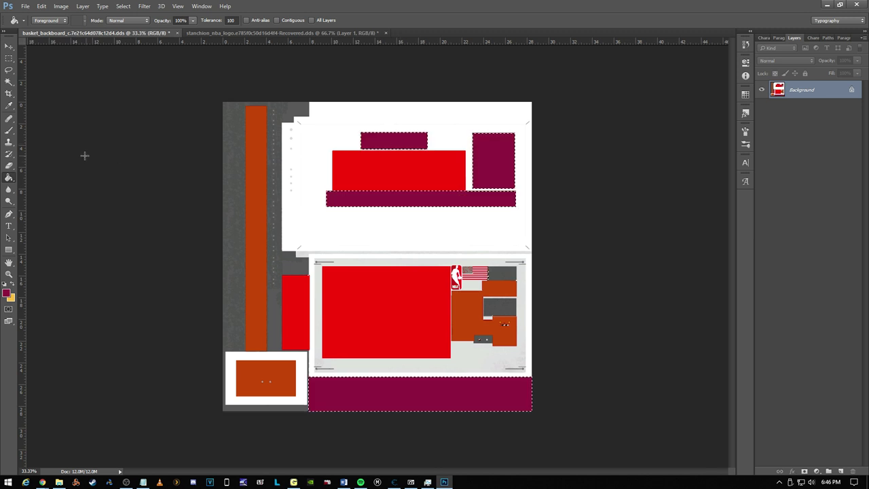
left_click(8, 58)
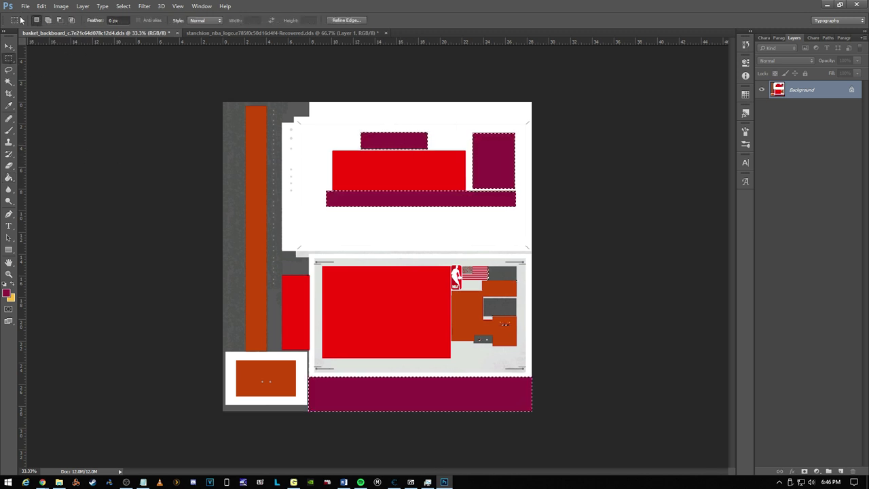
left_click(368, 140)
Step: Save the recolored basket_backboard texture to the Desktop as a DDS file
left_click(24, 6)
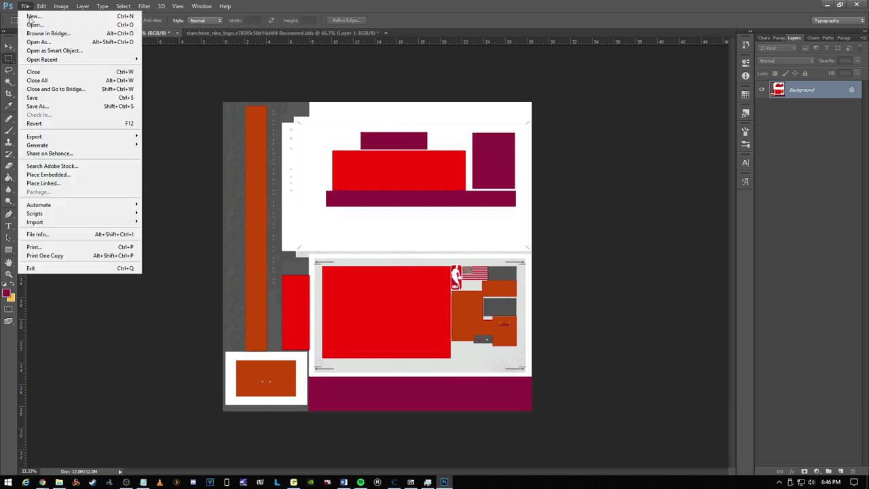
left_click(41, 106)
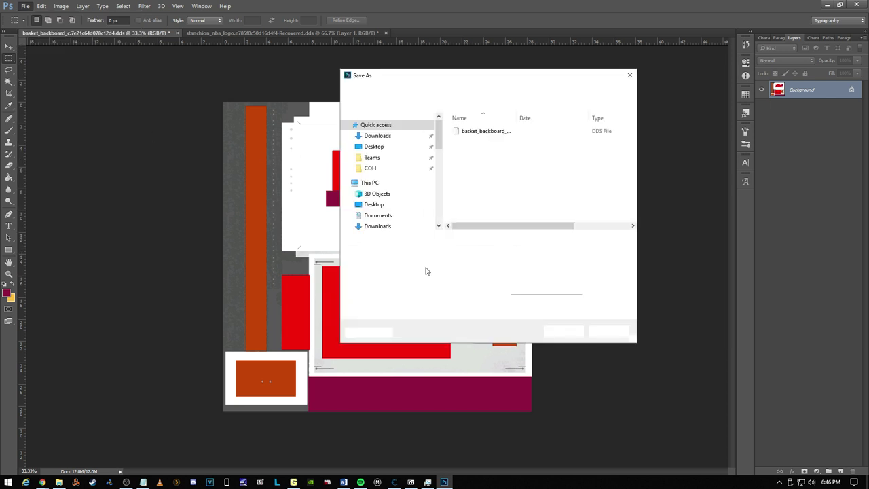
left_click(373, 145)
left_click(563, 332)
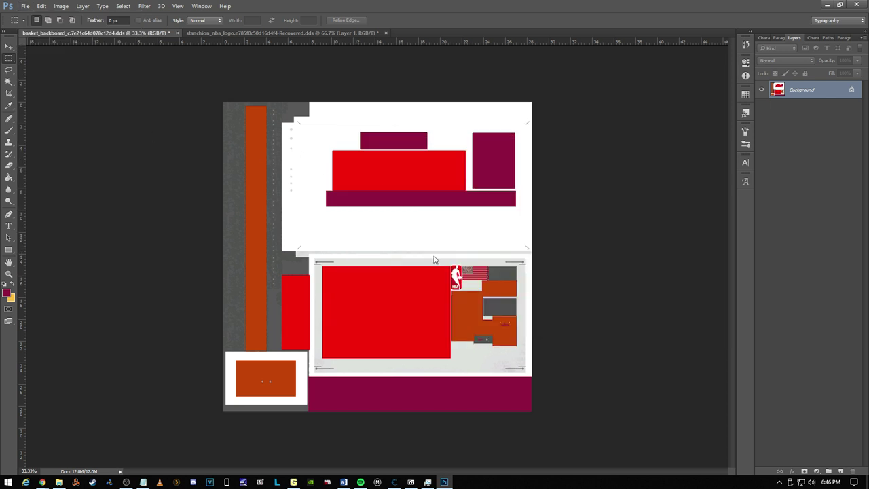
left_click(453, 283)
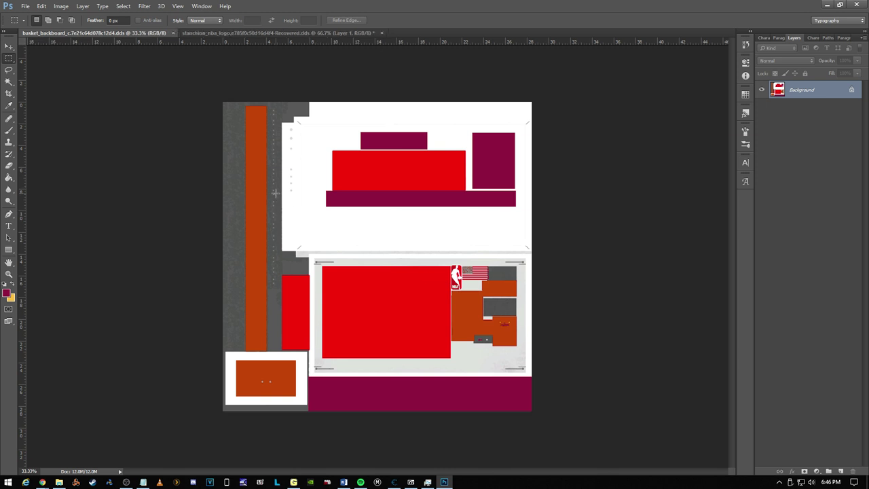
Step: Open leather_cushion_chair.708c729c7bebc42e.dds from the 7-Zip archive and fill the whole texture with maroon
left_click(411, 481)
double_click(433, 185)
left_click(430, 204)
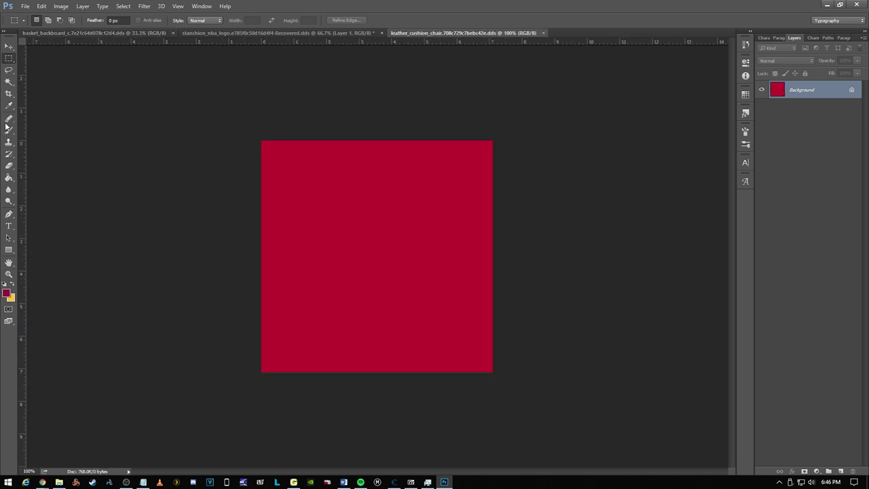
left_click(8, 177)
left_click(351, 219)
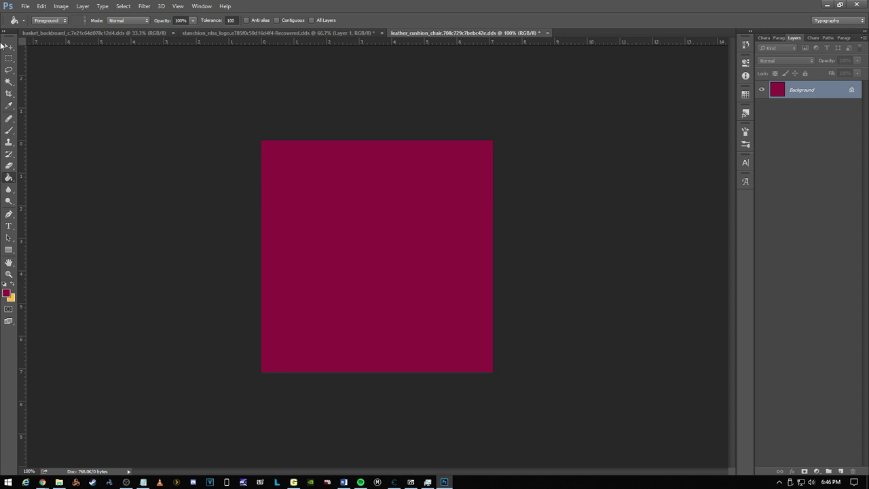
Step: Save the leather_cushion_chair texture to the Desktop in the Intel Texture Works DDS format
left_click(23, 6)
left_click(65, 115)
left_click(374, 147)
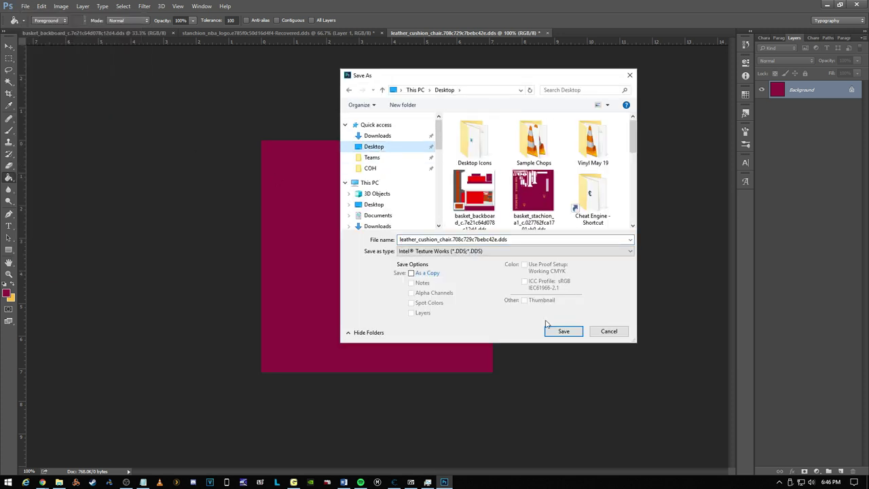
left_click(563, 331)
left_click(450, 283)
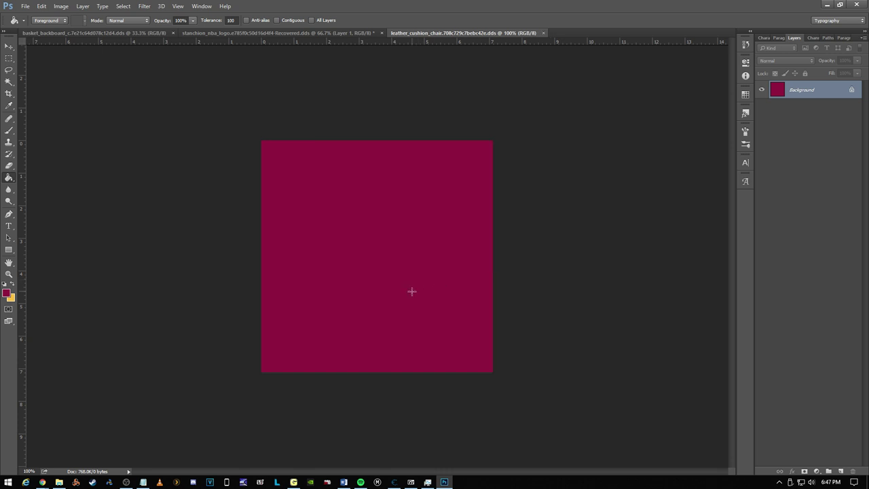
Step: Open led_c.7c56e29438296769.dds from the 7-Zip archive in Photoshop
left_click(411, 482)
double_click(436, 192)
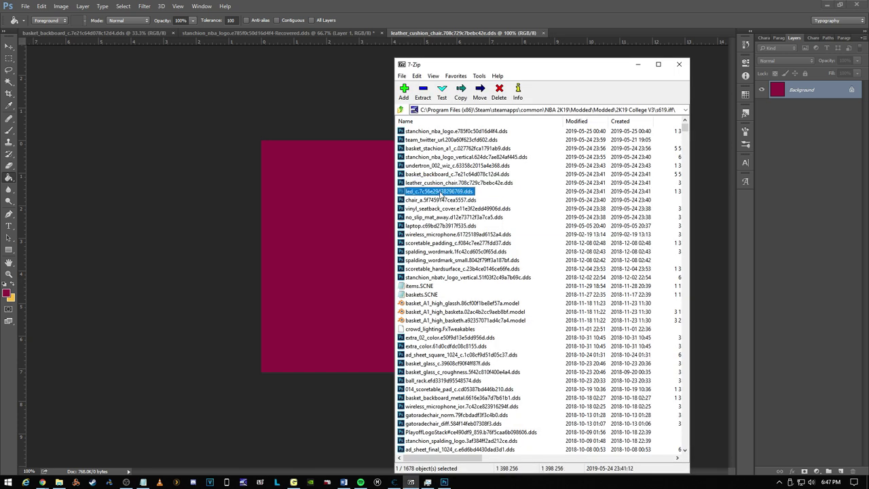
left_click(424, 203)
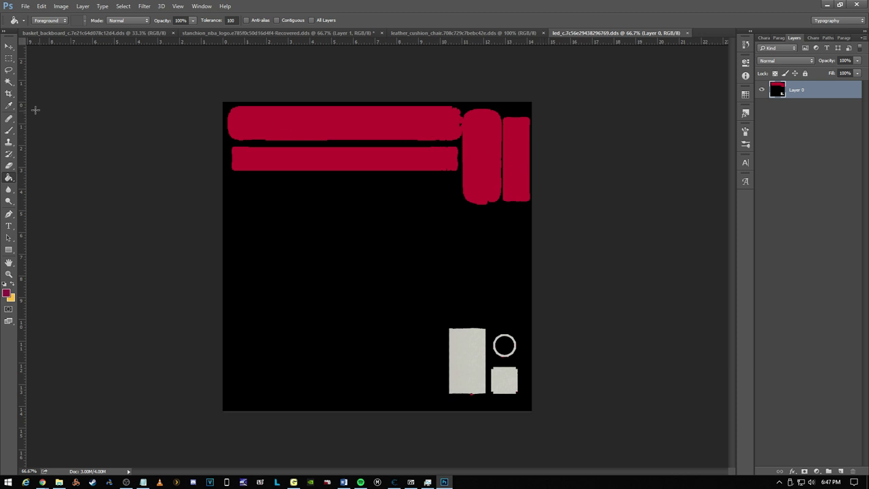
Step: Select the crimson shapes of the led_c texture with the Magic Wand and fill them with the maroon foreground color
left_click(9, 81)
left_click(266, 118)
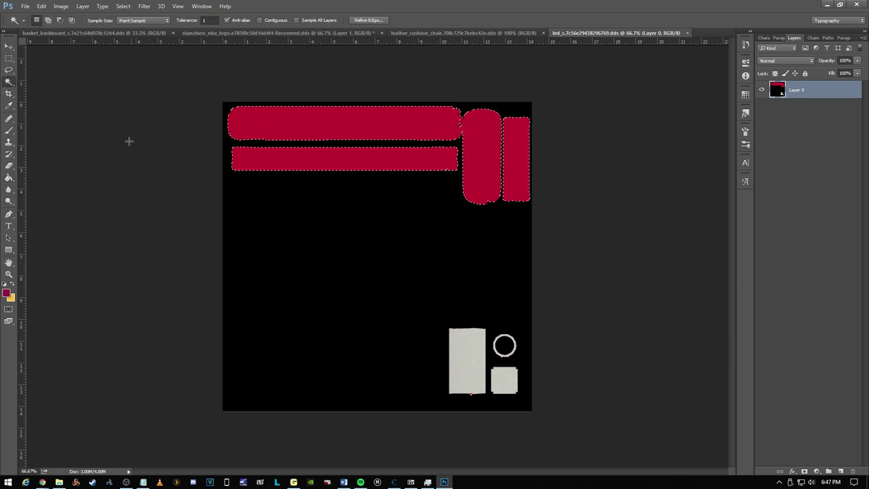
left_click(9, 177)
left_click(294, 120)
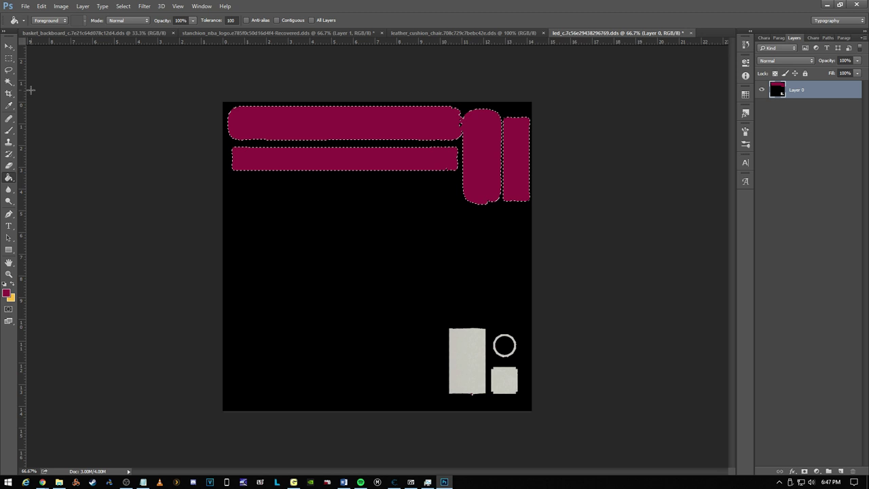
Step: Save the recolored led_c texture to the Desktop as a DDS file
left_click(23, 6)
left_click(49, 106)
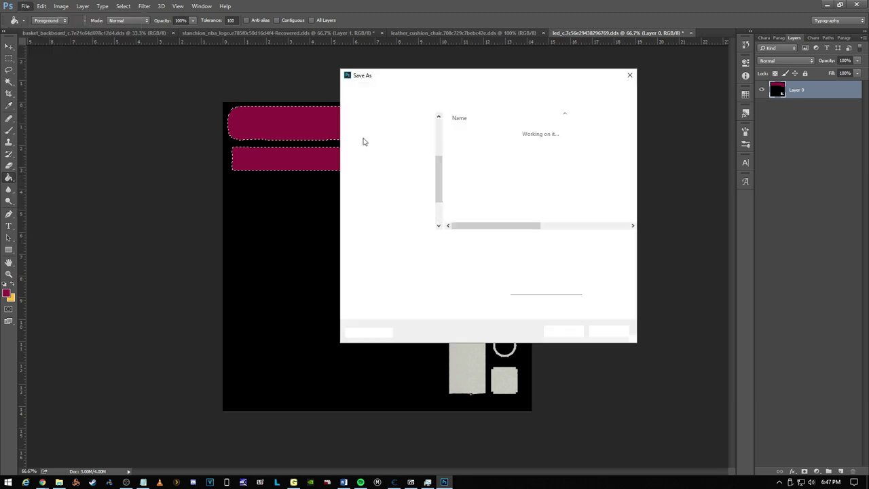
left_click(373, 142)
left_click(567, 332)
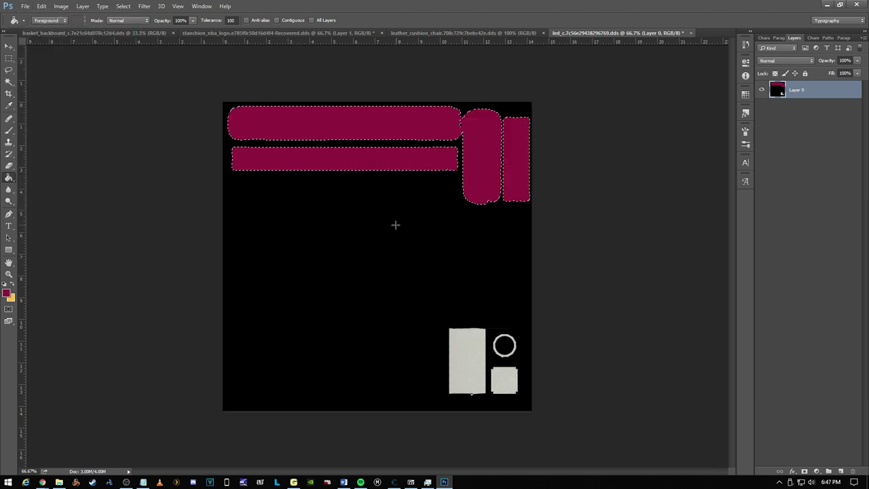
left_click(454, 284)
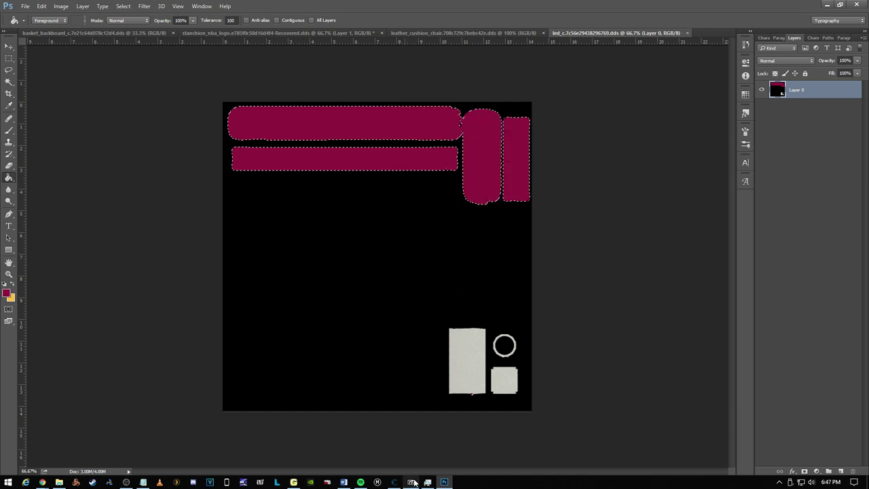
Step: Open chair_a.5f7459147cea5557.dds from the 7-Zip archive without loading mip-maps into separate layers
left_click(412, 482)
double_click(441, 201)
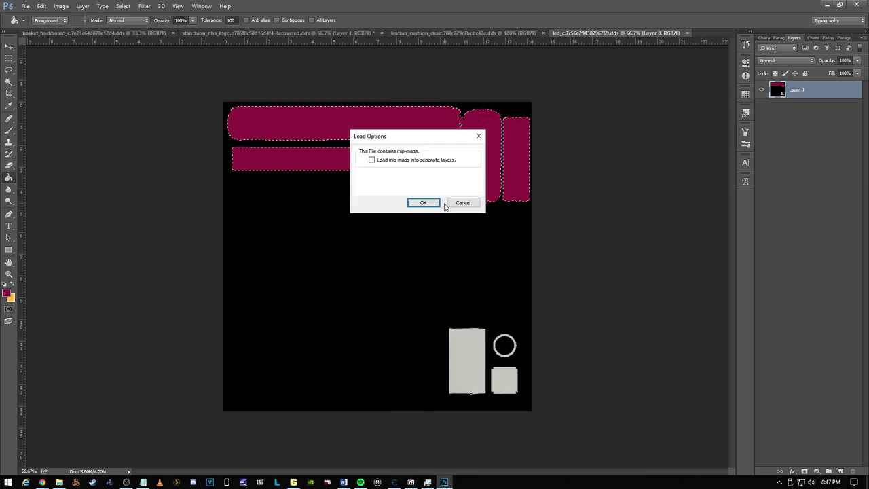
key("Return")
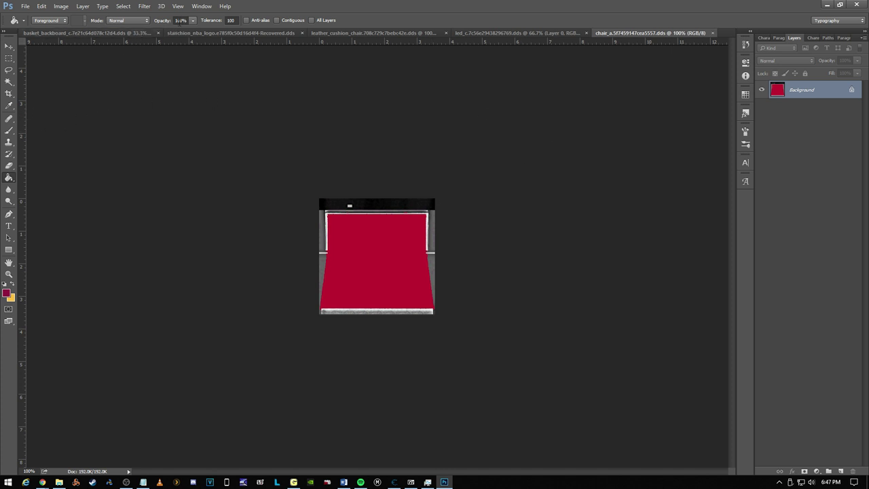
Step: Select the crimson seat area of the chair_a texture with the Magic Wand and fill it with the maroon foreground color
left_click(9, 81)
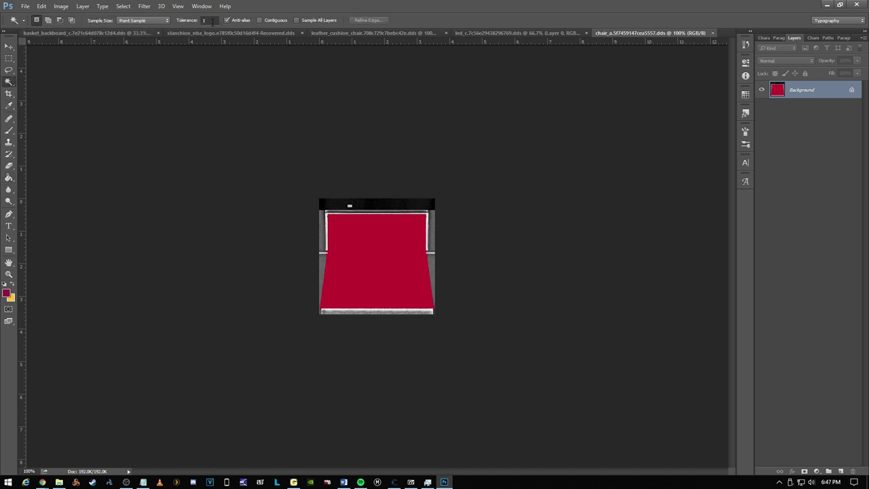
left_click(366, 264)
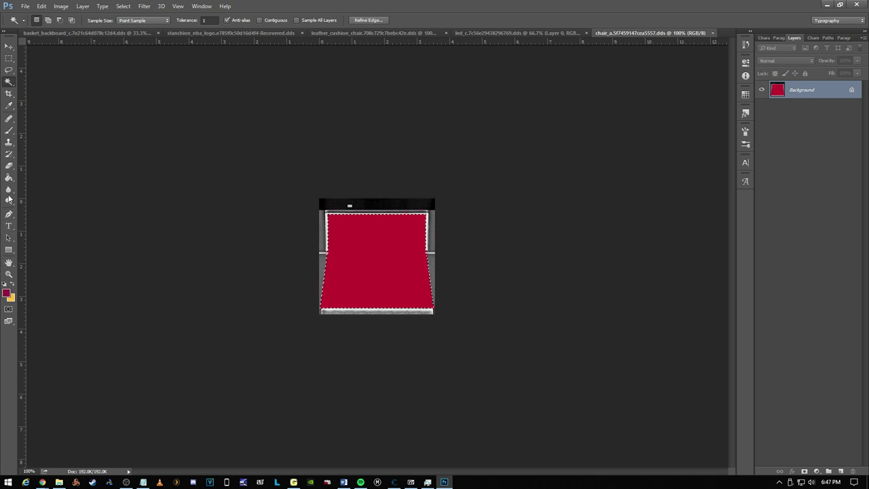
left_click(8, 178)
left_click(356, 231)
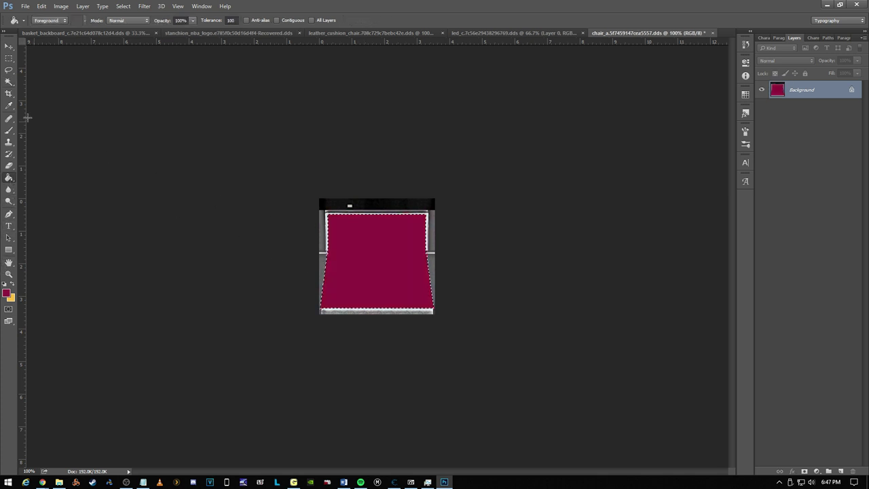
Step: Save the chair_a texture to the Desktop as a DDS file with Color + Alpha, BC3 8bpp (Linear) compression and auto-generated mip maps
left_click(25, 6)
left_click(37, 106)
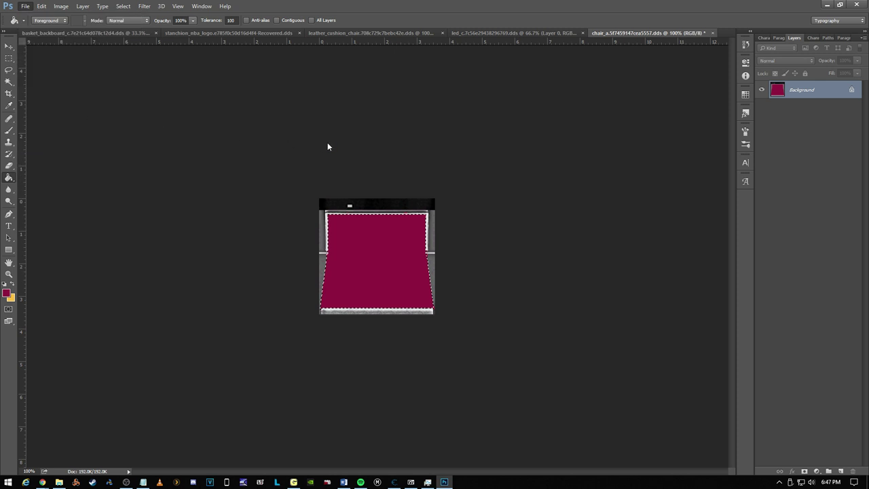
left_click(388, 151)
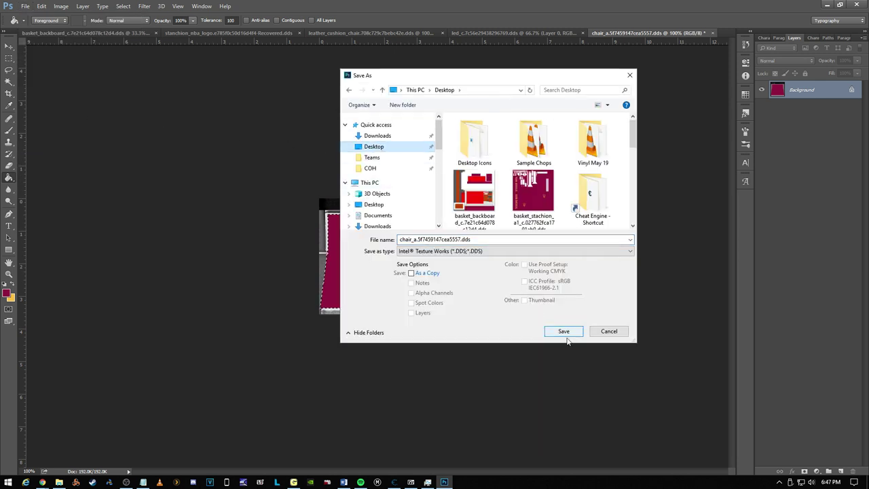
left_click(563, 334)
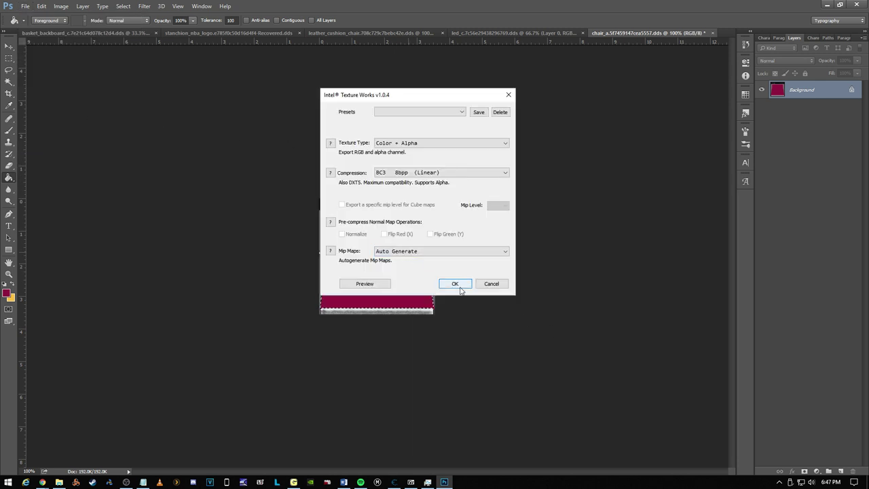
left_click(452, 284)
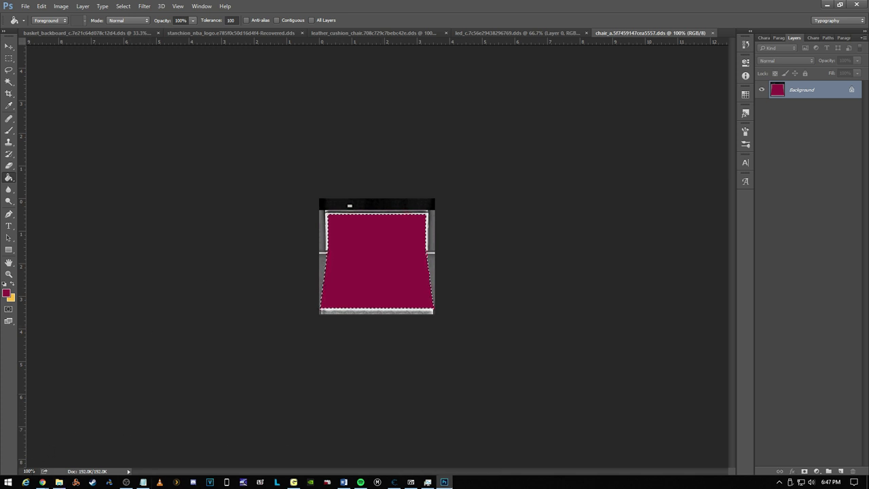
Step: Open vinyl_seatback_cover.e11e3f2edd49906d.dds from the 7-Zip archive without separate mip-map layers and fill its crimson area with gold
left_click(410, 482)
double_click(434, 201)
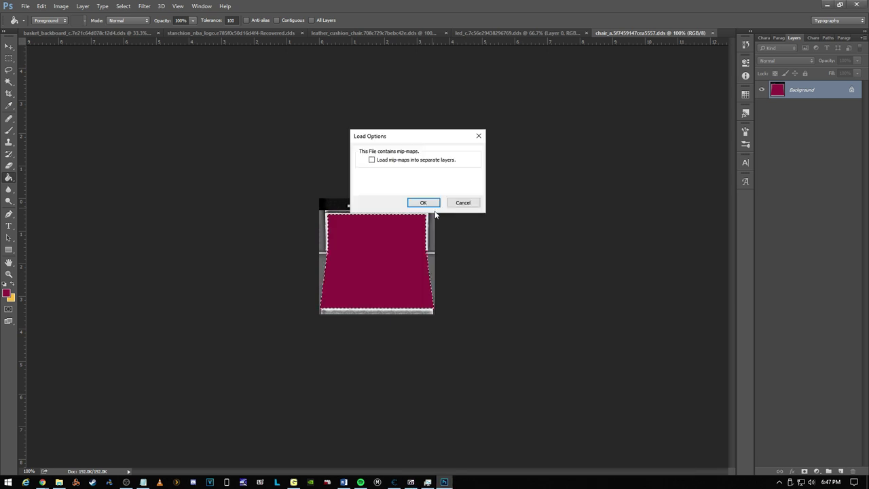
left_click(423, 203)
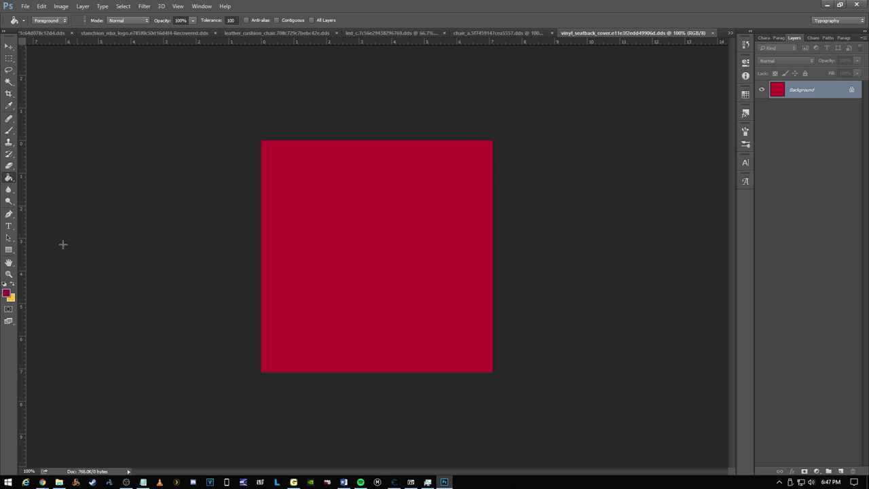
left_click(13, 283)
left_click(274, 237)
Step: Save the gold vinyl_seatback_cover texture to the Desktop as a DDS file
left_click(25, 7)
left_click(70, 107)
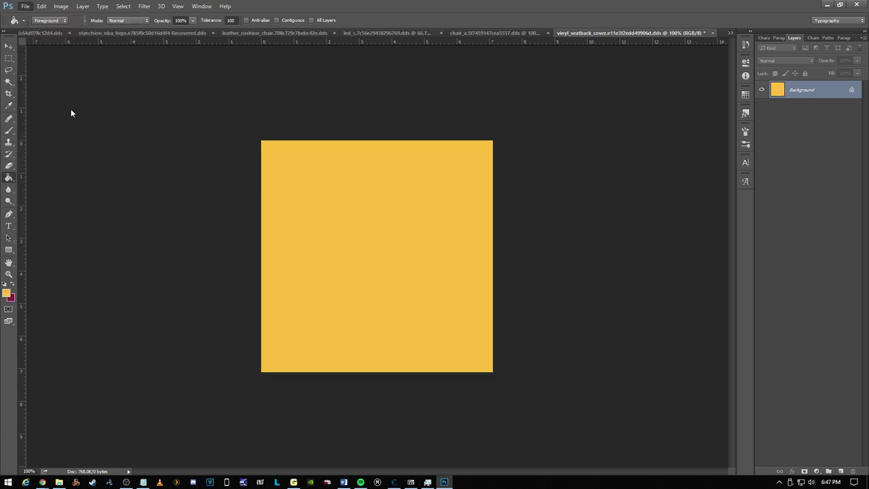
left_click(369, 143)
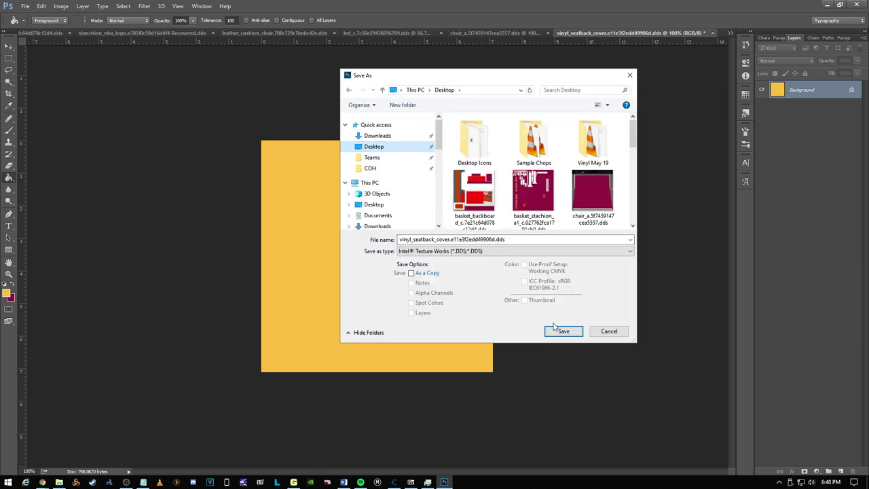
left_click(563, 330)
left_click(456, 280)
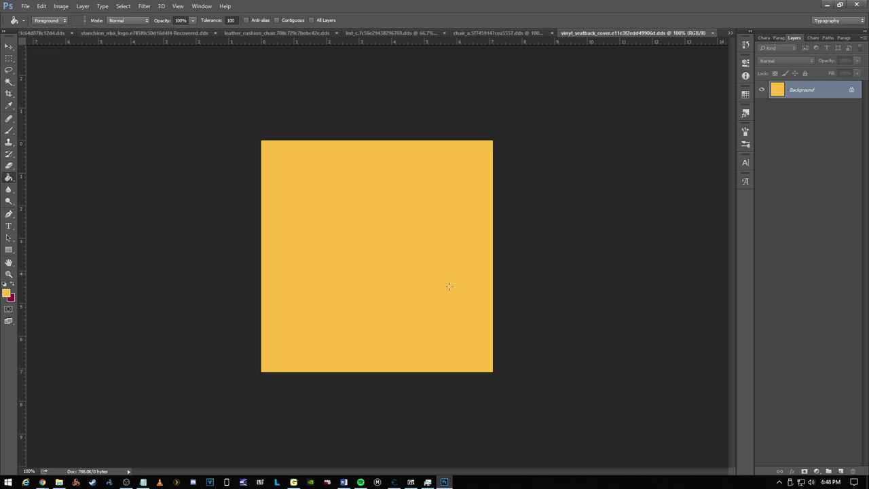
Step: Open no_slip_mat_away.d12e73712f3a7ca5.dds from the 7-Zip archive without loading mip-maps into separate layers
left_click(411, 481)
left_click(462, 218)
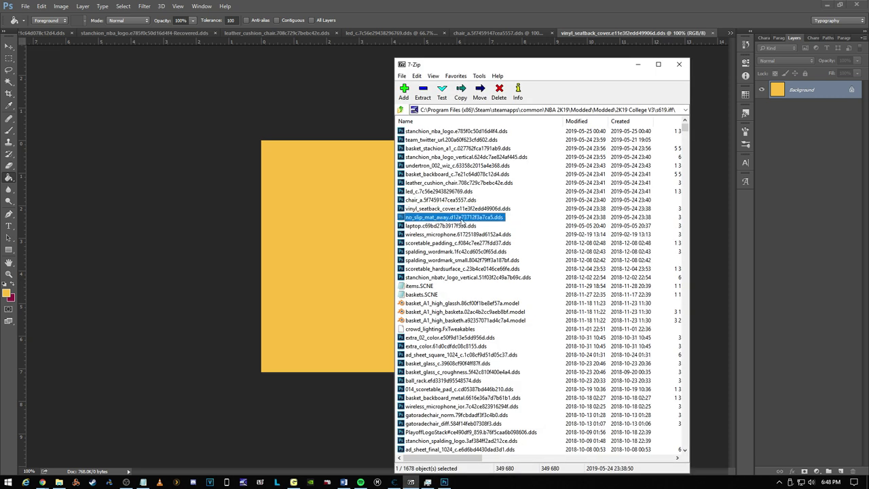
double_click(463, 218)
left_click(422, 202)
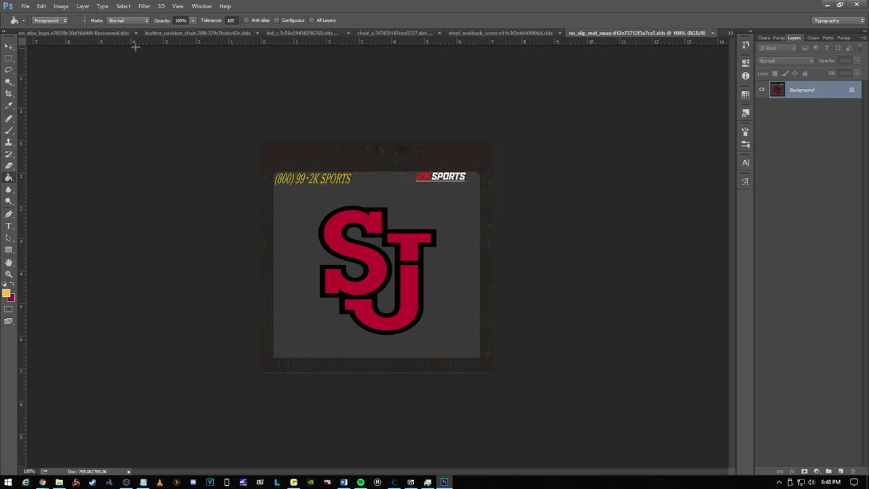
Step: Copy the Sun Devil mascot layer from the stanchion_nba_logo document into the no_slip_mat_away document
left_click(80, 33)
left_click(8, 45)
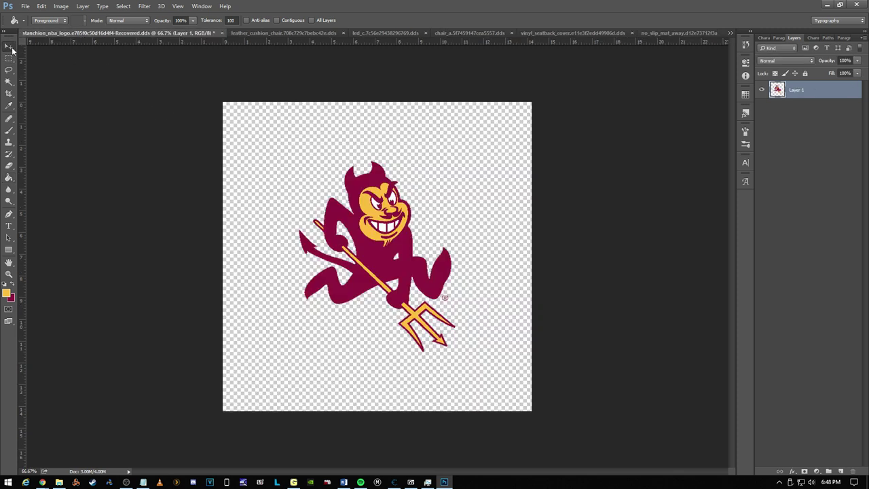
mouse_move(385, 256)
left_mouse_down()
mouse_move(553, 133)
mouse_move(691, 54)
mouse_move(697, 39)
mouse_move(387, 251)
mouse_move(382, 270)
left_mouse_up()
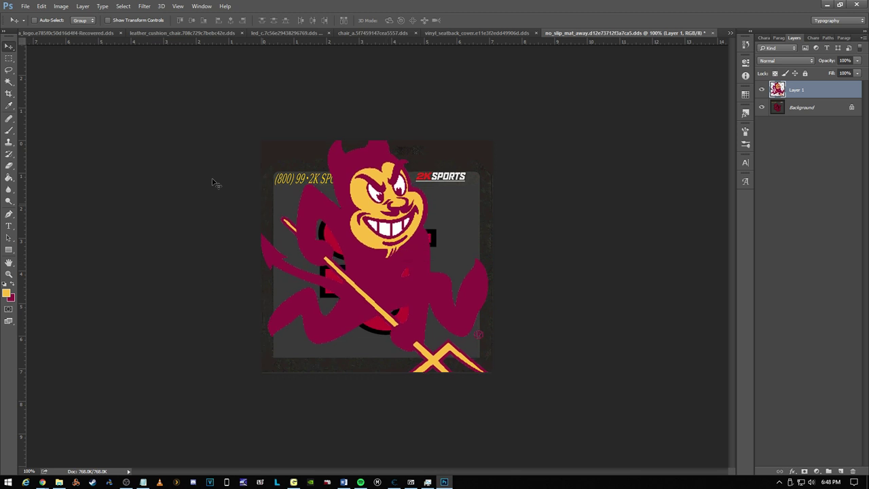
Step: Scale the mascot down with Free Transform and center it over the old SJ logo on the mat
key("m")
right_click(366, 209)
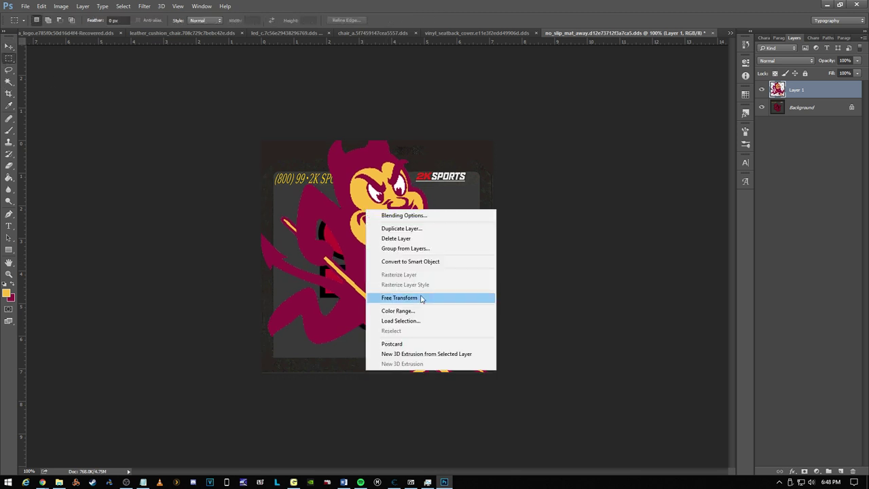
left_click(422, 300)
left_click_drag(264, 129, 368, 272)
left_click_drag(444, 306, 392, 234)
key("Return")
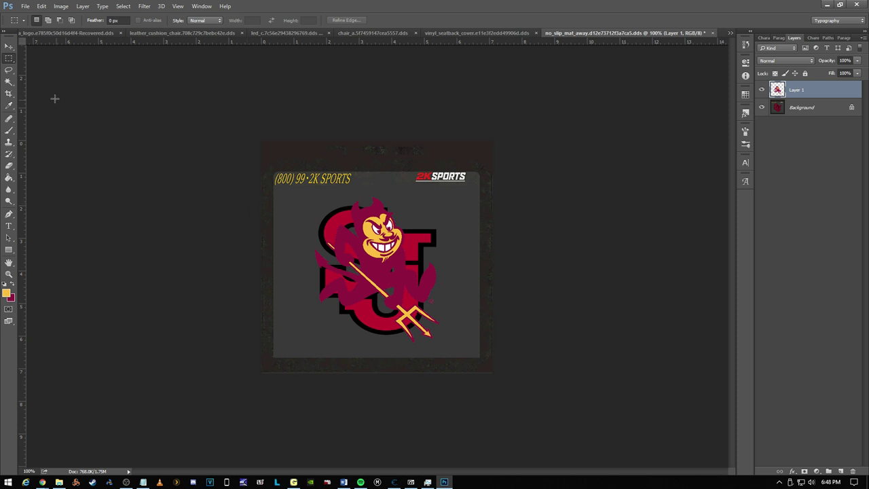
Step: Add a new layer directly above the Background and draw a rectangular selection around the old SJ logo
left_click(826, 108)
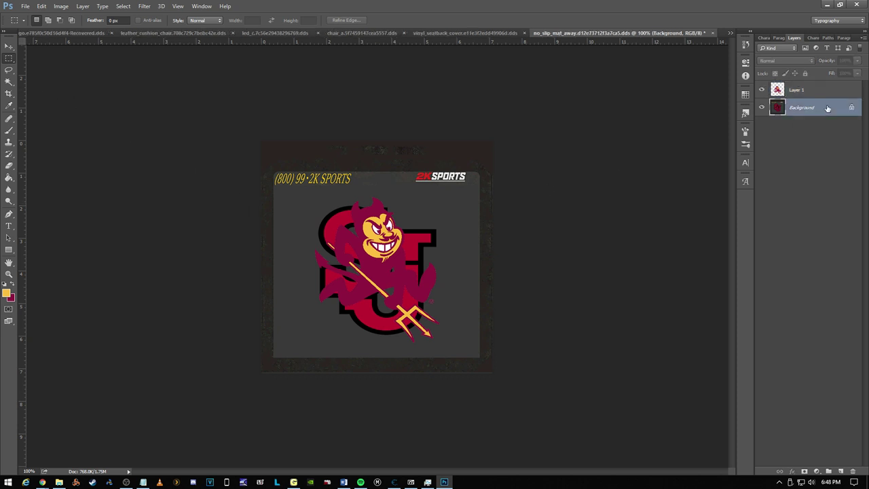
left_click(839, 472)
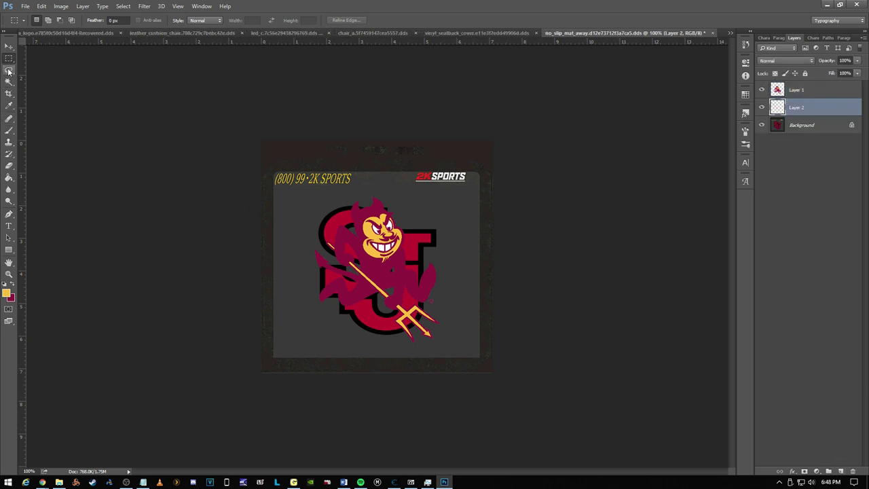
left_click_drag(284, 194, 468, 349)
Step: Sample the mat's dark grey, fill the selection with it on Layer 2 to cover the SJ logo, and deselect
left_click(822, 127)
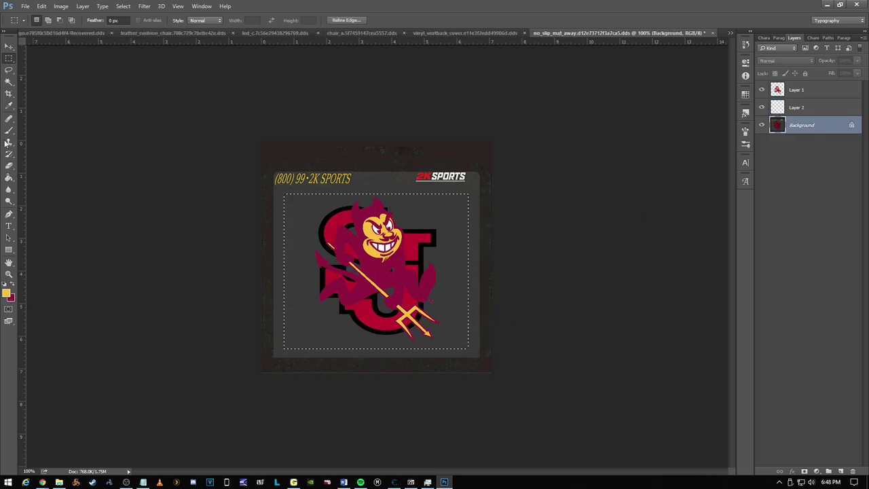
left_click(9, 106)
left_click(293, 241)
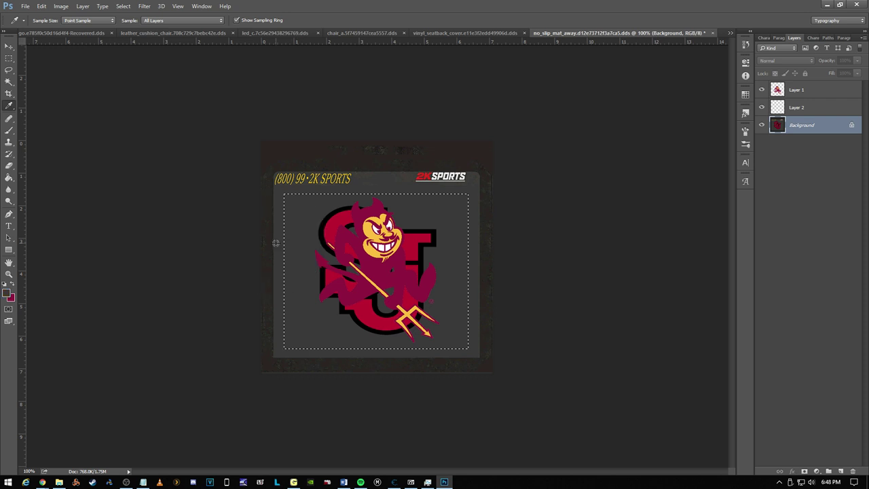
left_click(832, 109)
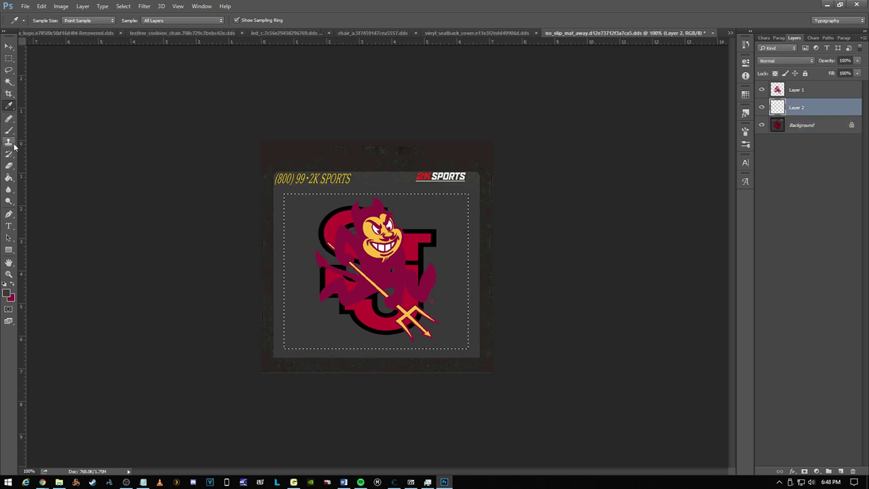
left_click(8, 178)
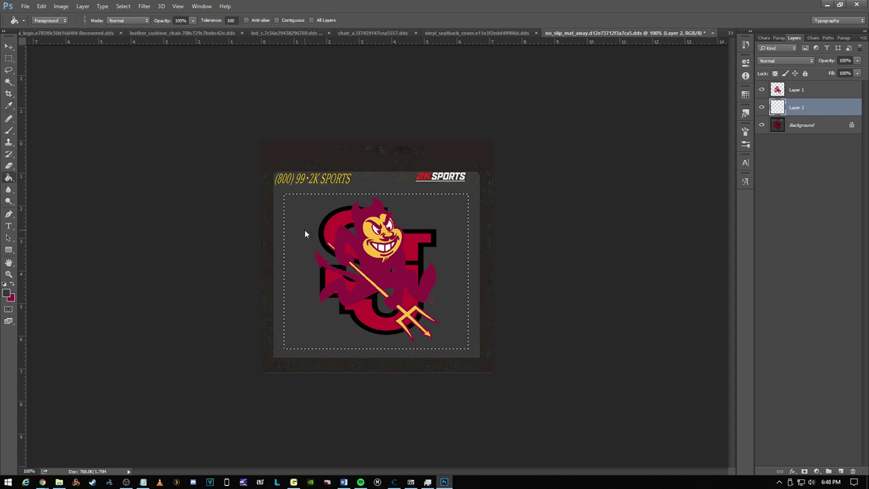
left_click(304, 229)
left_click(8, 58)
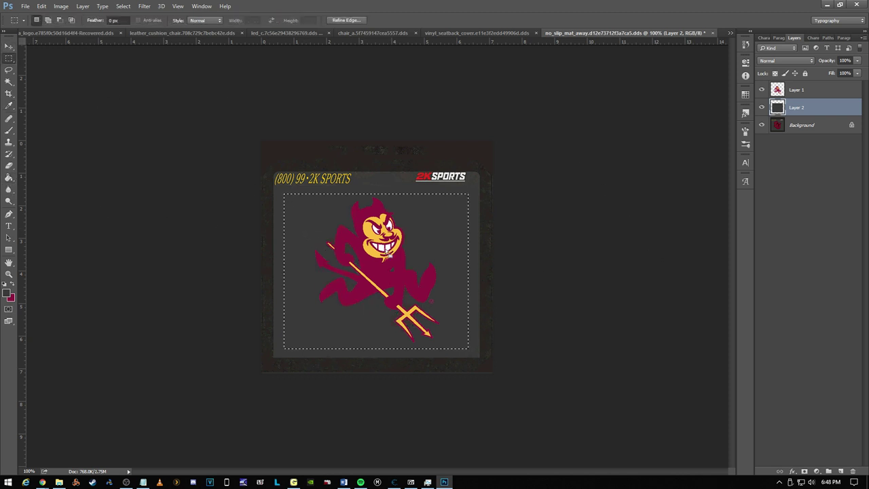
left_click(439, 207)
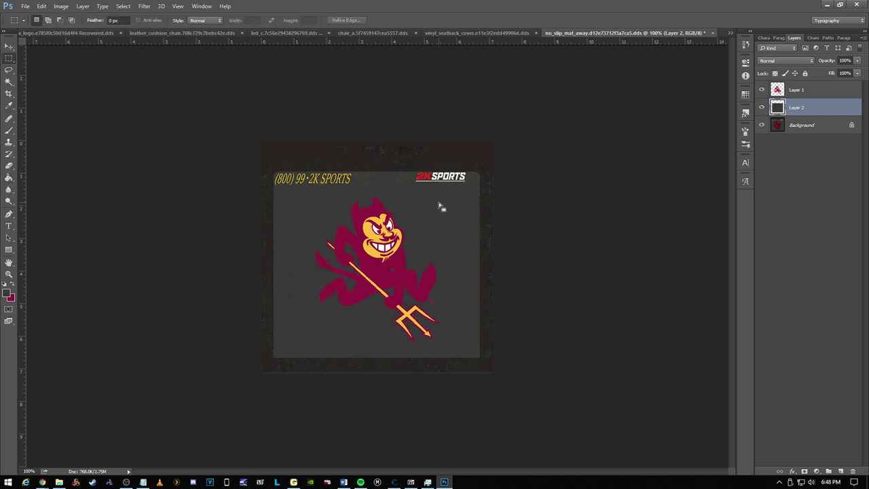
Step: Save the no_slip_mat_away texture to the Desktop as a DDS file
left_click(25, 6)
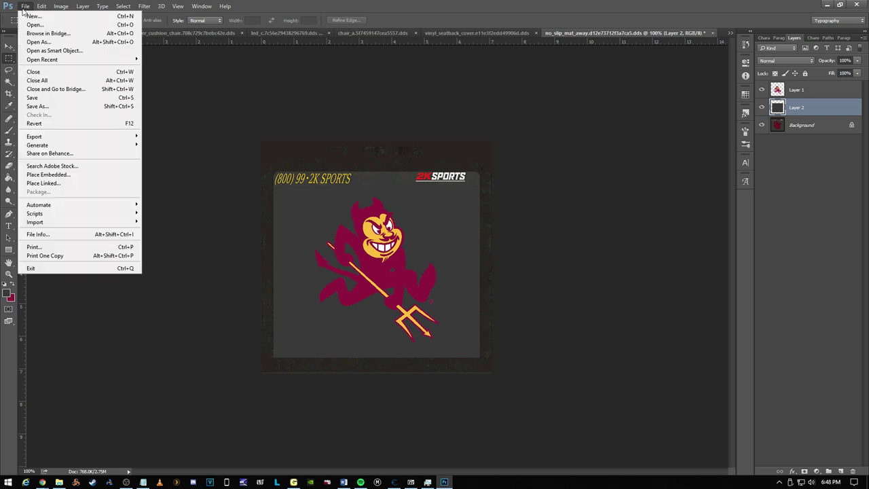
left_click(61, 105)
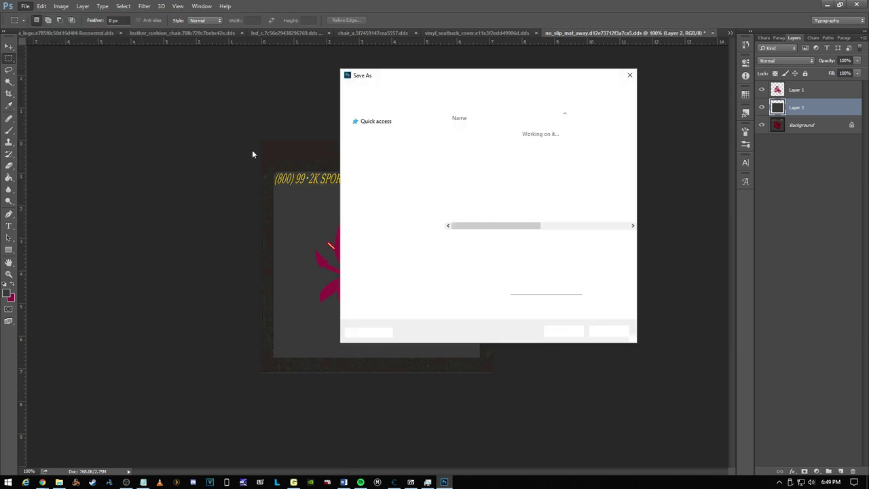
left_click(373, 146)
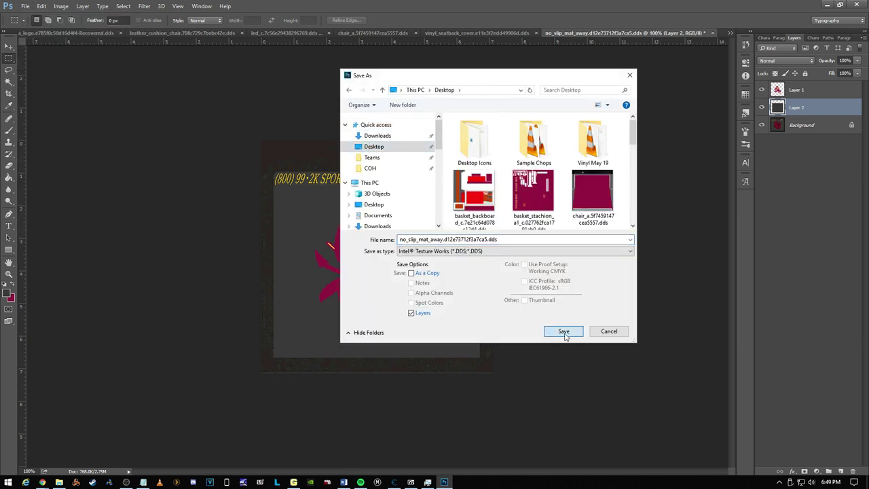
left_click(563, 332)
left_click(468, 282)
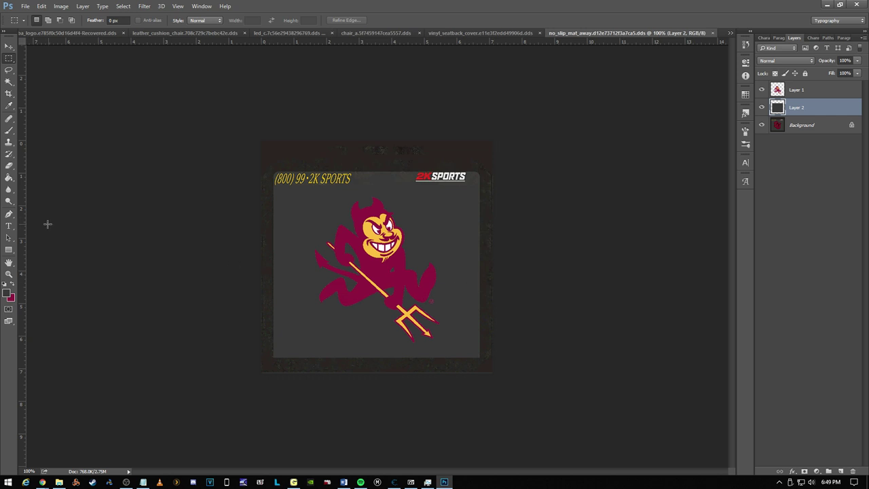
Step: Erase the small trademark symbol beside the mascot's foot on Layer 1, stepping back one eraser stroke in the history along the way
left_click(9, 166)
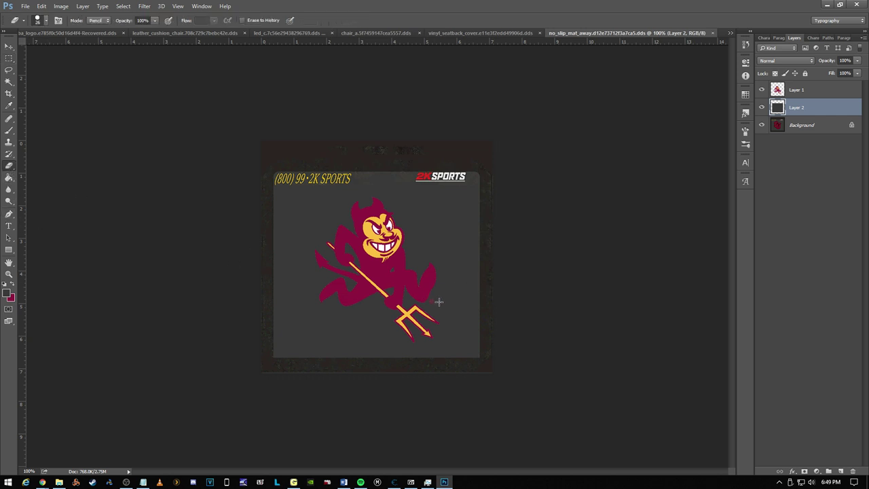
left_click(823, 93)
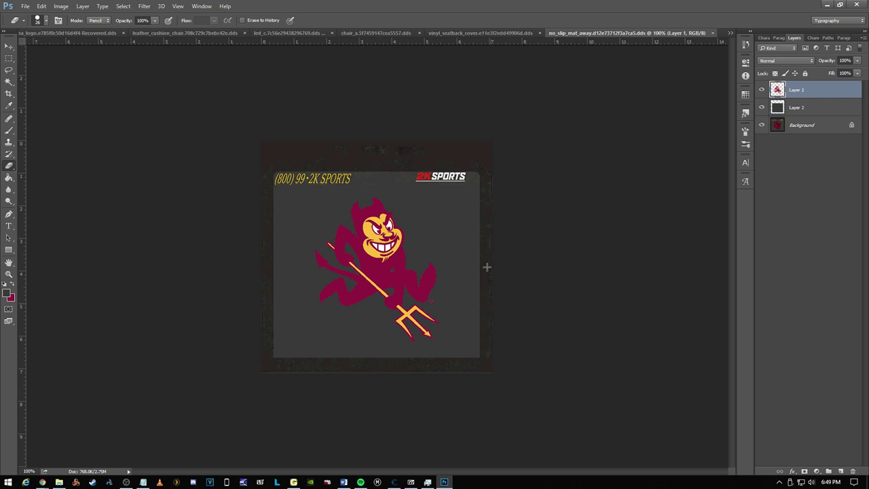
left_click(434, 302)
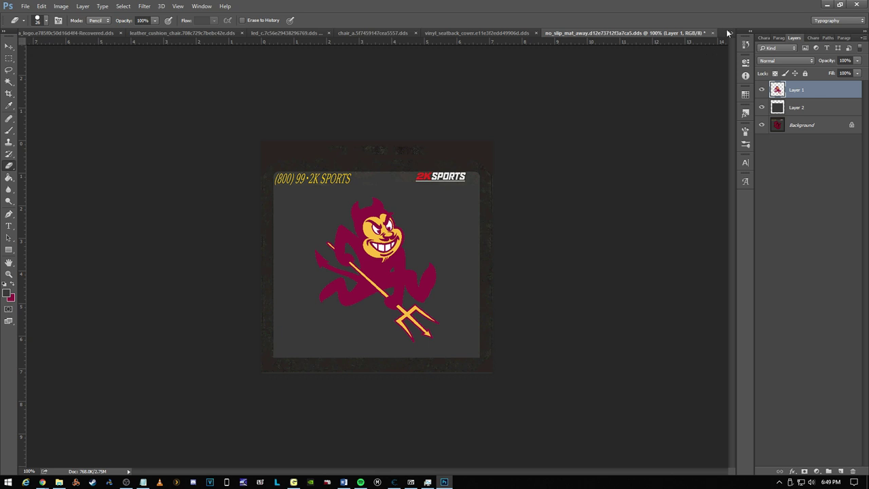
left_click(745, 44)
left_click(674, 149)
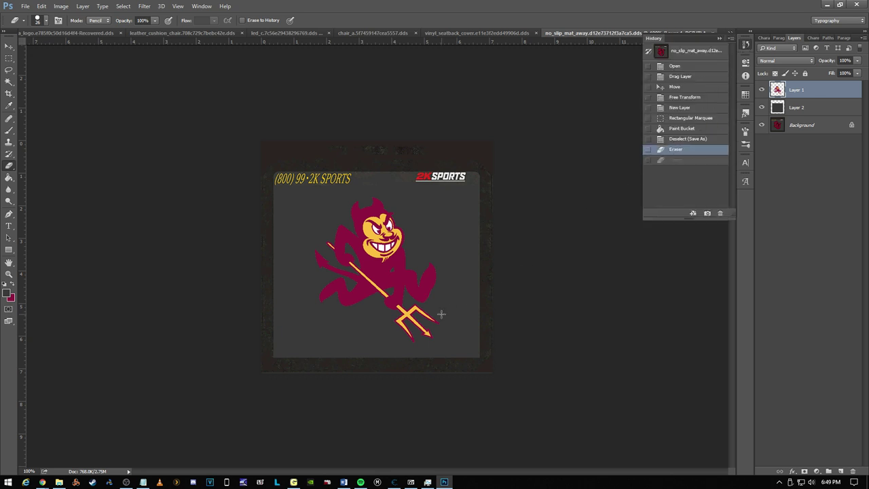
left_click(434, 305)
left_click(432, 303)
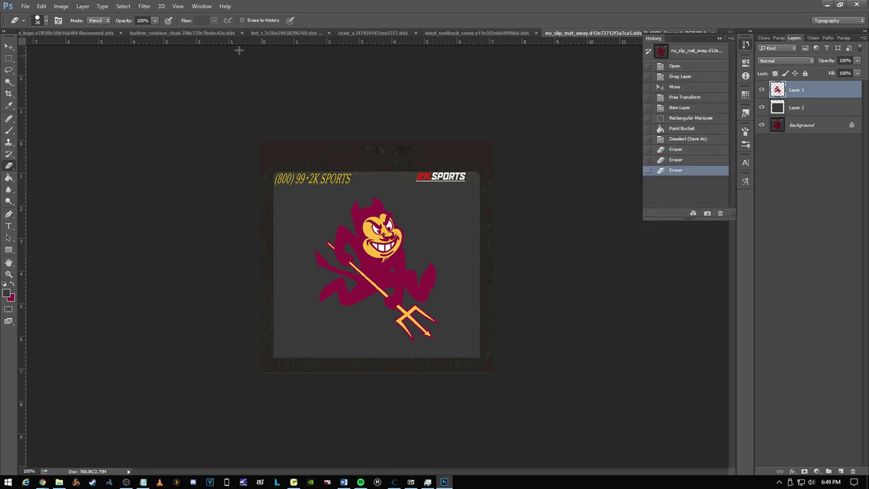
Step: Save the cleaned-up no_slip_mat_away texture to the Desktop as a DDS file, replacing the earlier version
left_click(23, 6)
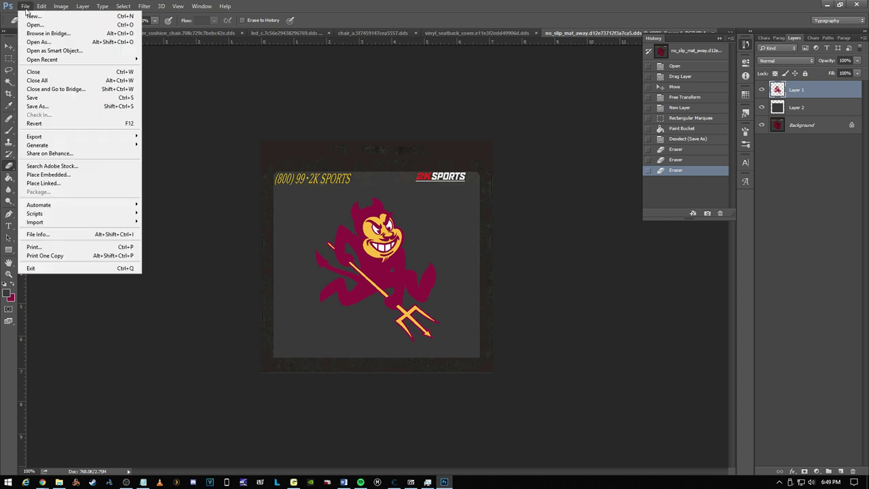
left_click(52, 111)
left_click(384, 150)
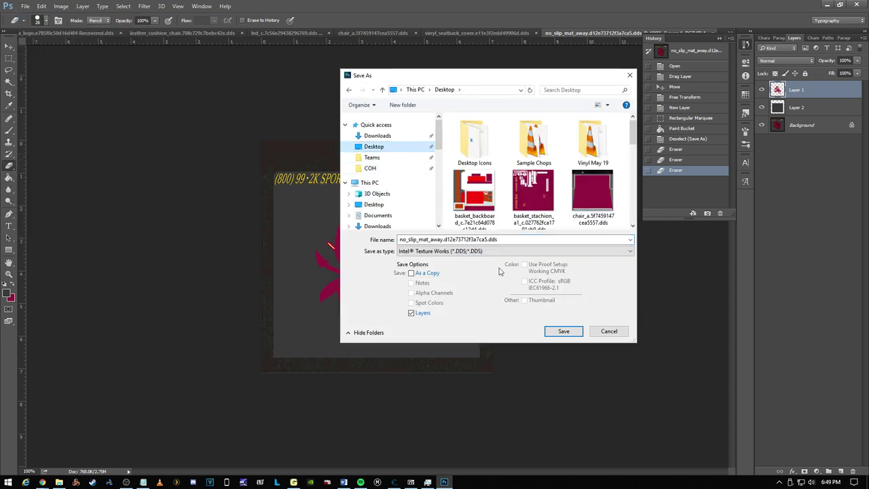
left_click(563, 332)
key("Return")
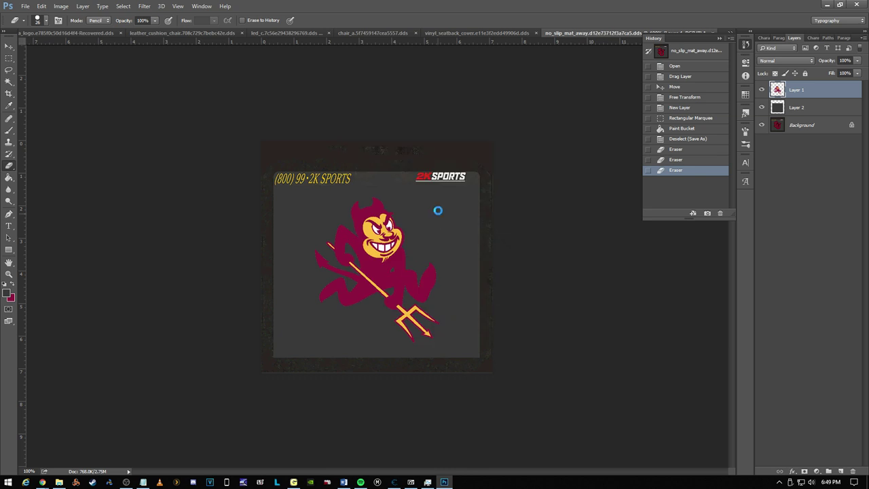
left_click(455, 283)
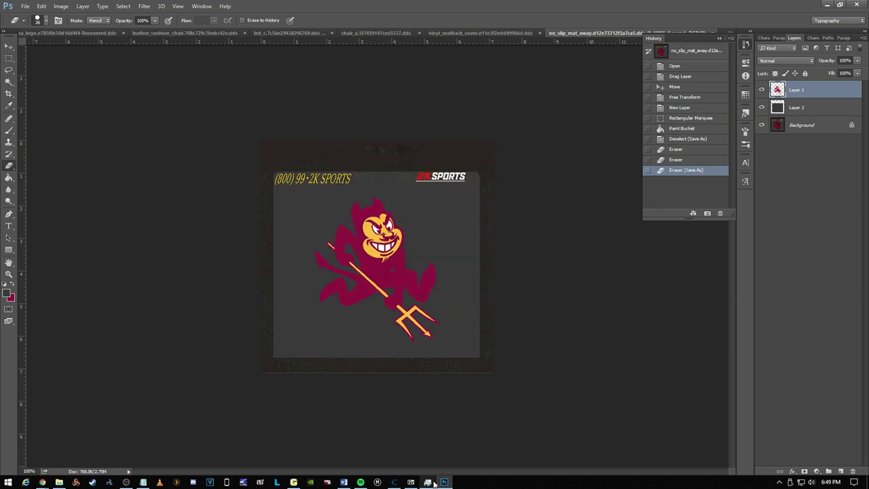
Step: Switch to 7-Zip and copy the team_twitter_url DDS texture from the s619.iff archive to the Desktop
left_click(411, 481)
left_click(451, 226)
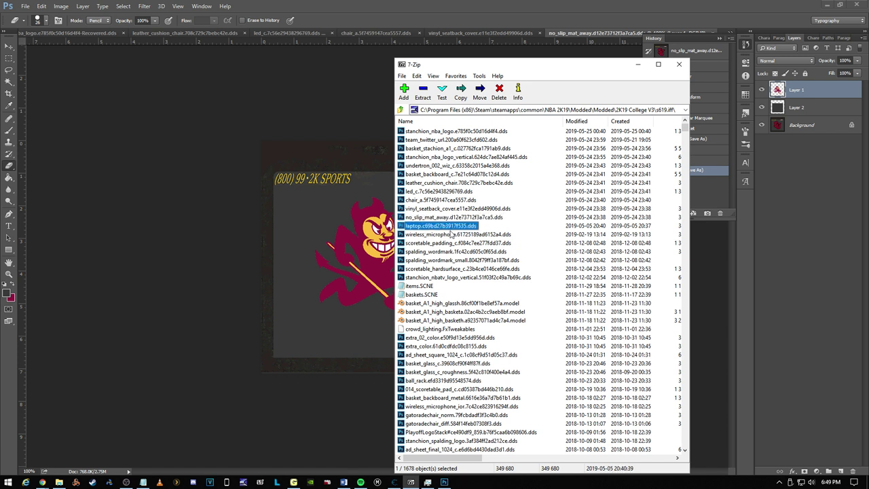
left_click(453, 234)
left_click(450, 268)
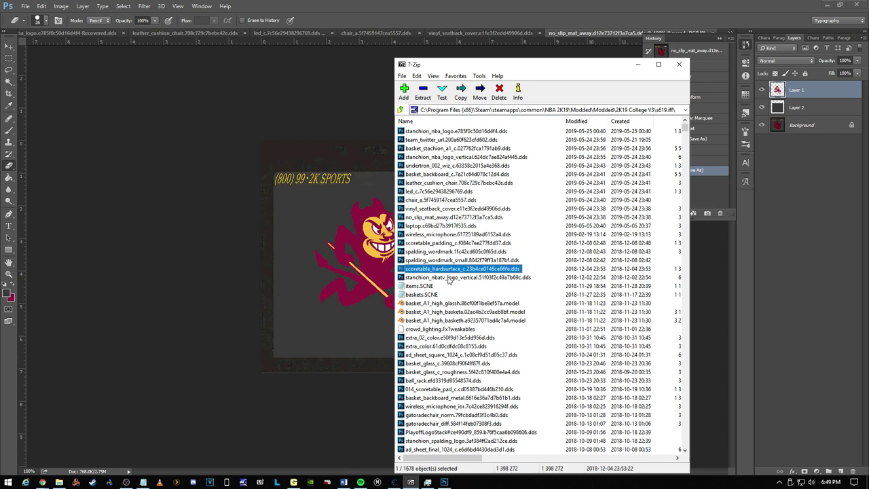
left_click(448, 278)
left_click(449, 140)
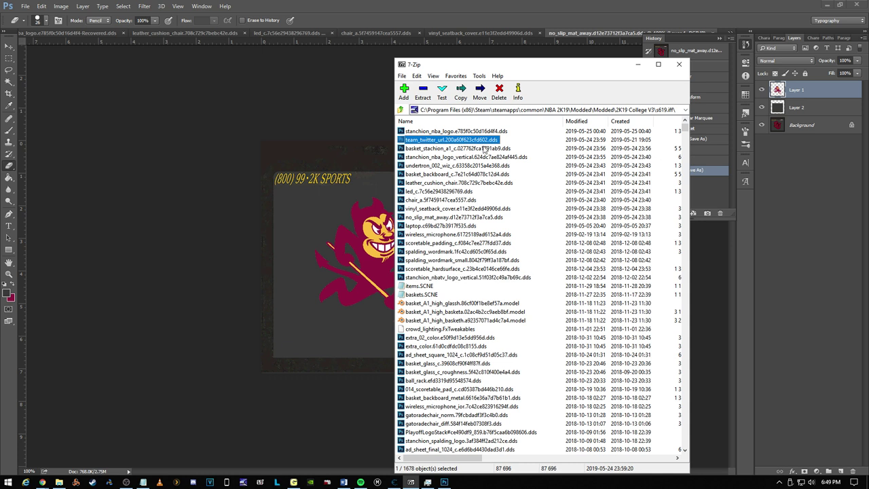
left_click(840, 5)
left_click_drag(453, 141, 97, 91)
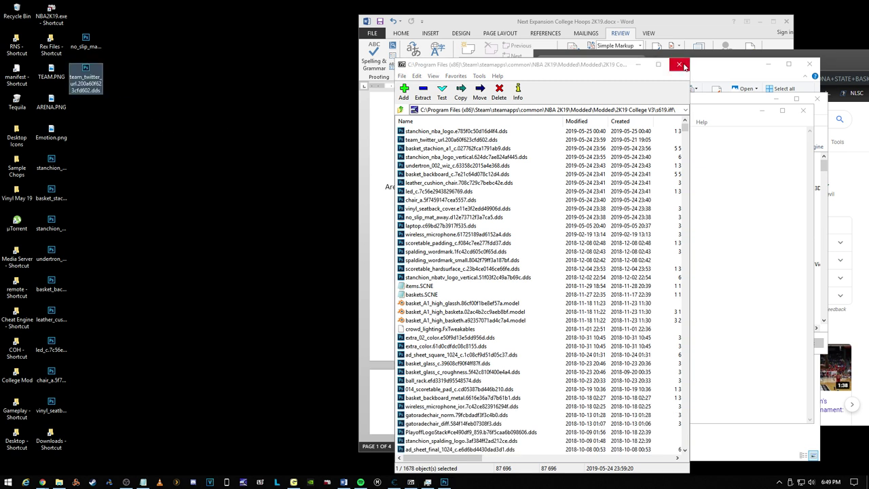
Step: Open Team Twitter.psd from the Creation Templates folder inside College Mod in Photoshop
left_click(731, 70)
left_click(491, 184)
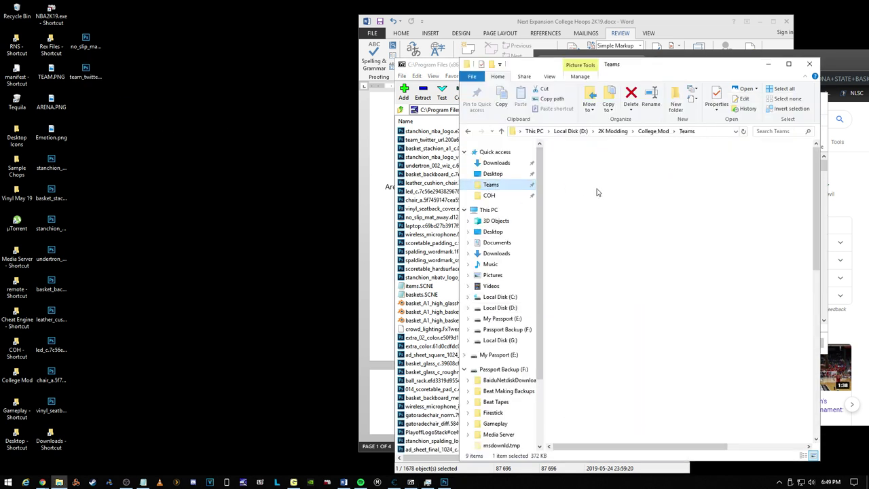
left_click(648, 131)
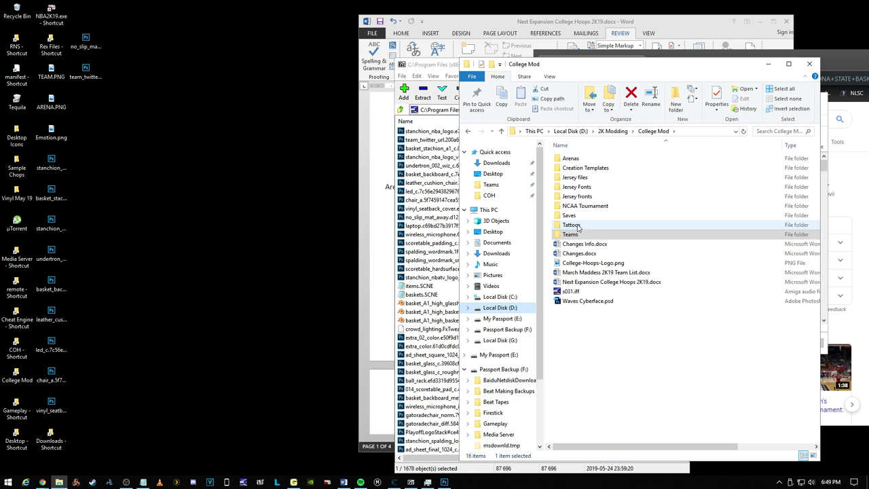
double_click(576, 169)
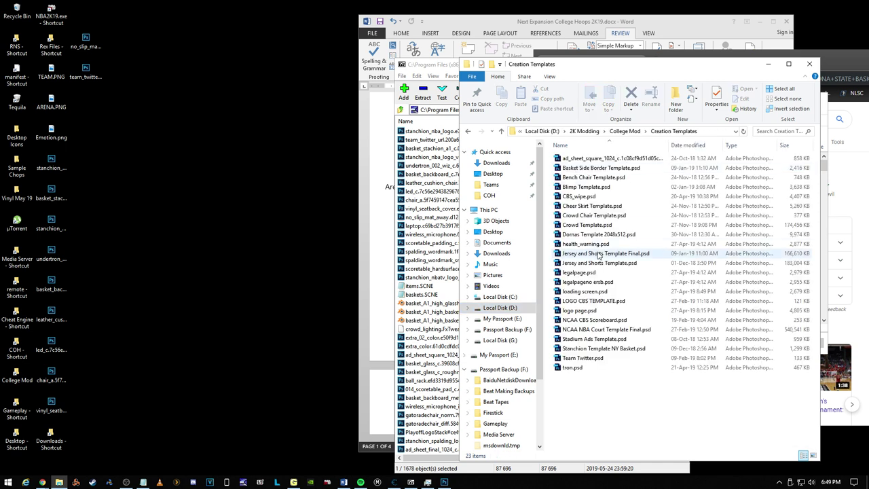
double_click(590, 357)
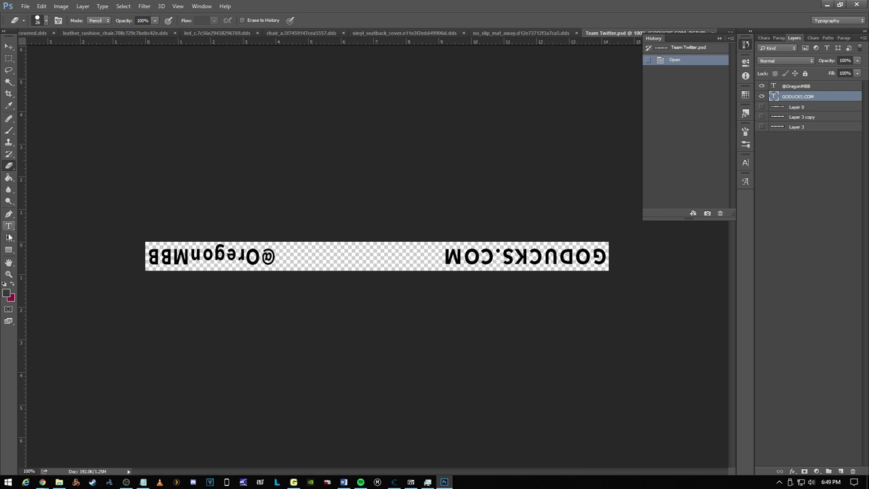
Step: Switch to Chrome, search Google for ARIZONA STATE TWITTER, and open the Arizona State Sun Devils Twitter profile
mouse_move(42, 481)
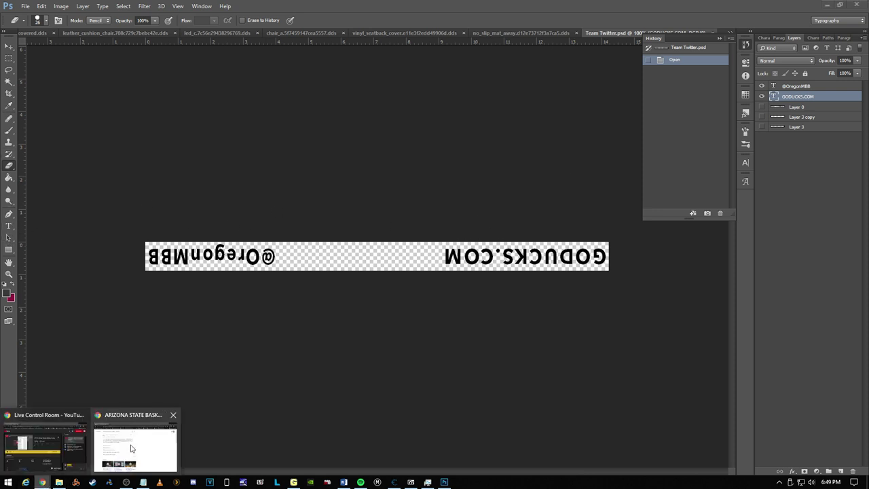
left_click(130, 444)
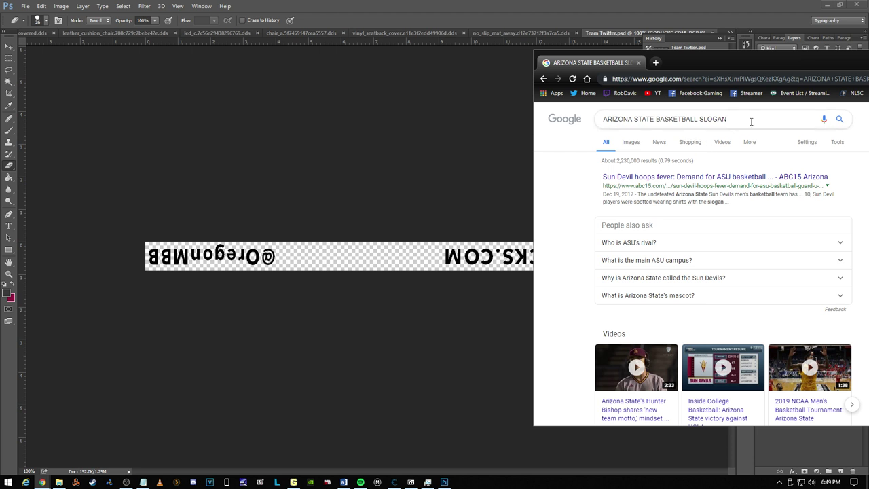
left_click_drag(750, 118, 655, 132)
type("TWITTER")
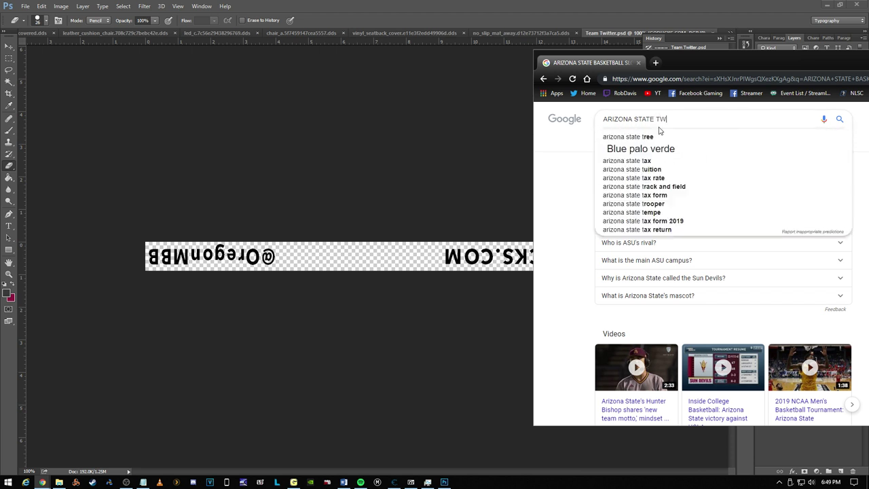
key("Return")
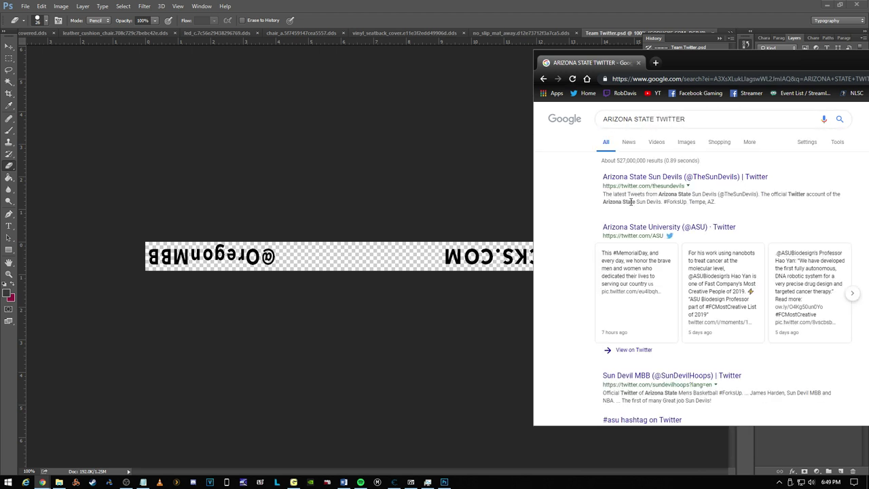
left_click(669, 177)
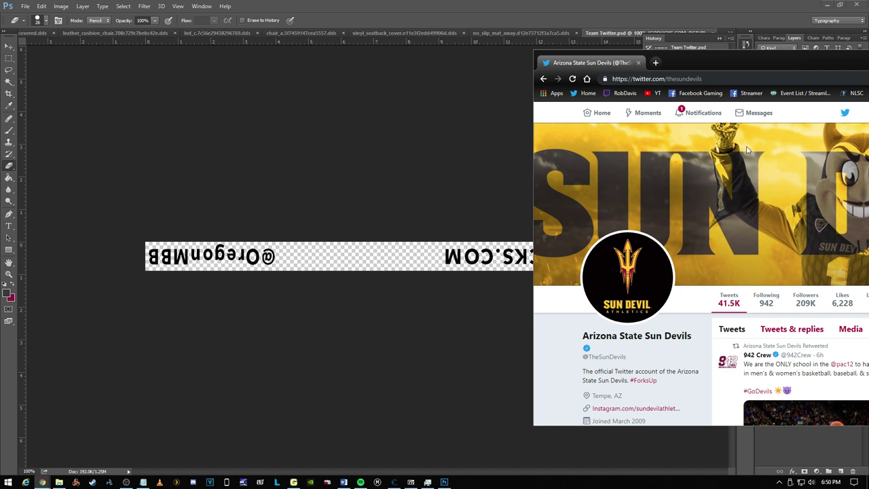
left_click_drag(767, 71, 624, 68)
scroll(676, 227, "down", 3)
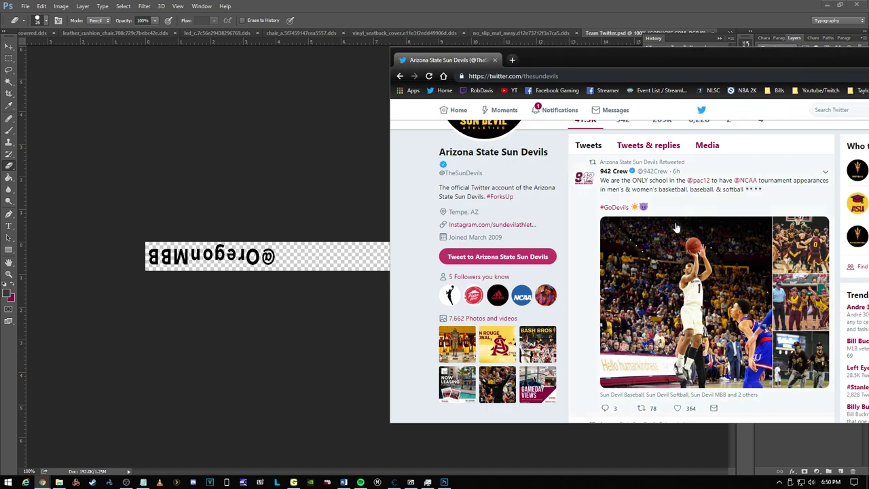
scroll(676, 227, "up", 2)
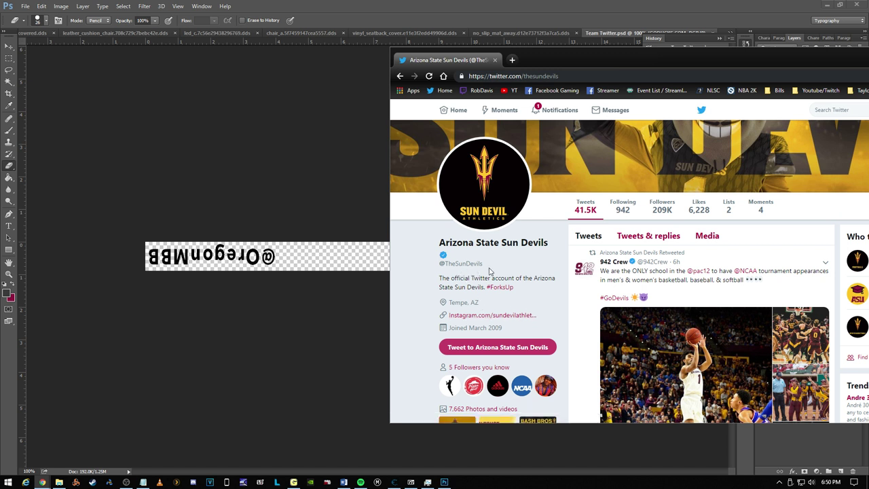
left_click_drag(483, 263, 438, 264)
right_click(451, 264)
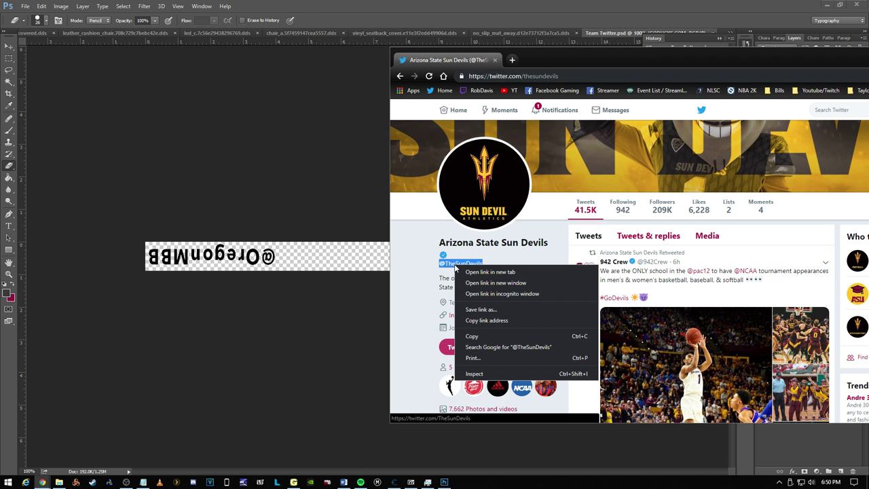
left_click(487, 336)
key("alt+Tab")
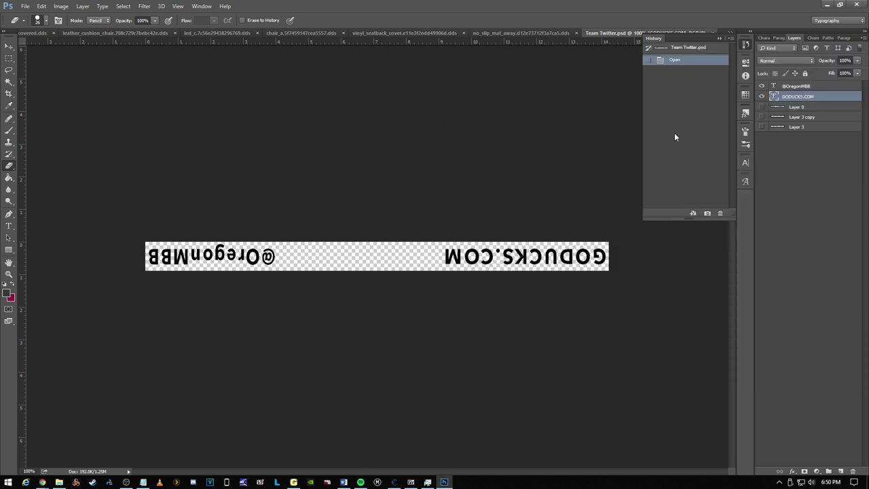
left_click(824, 87)
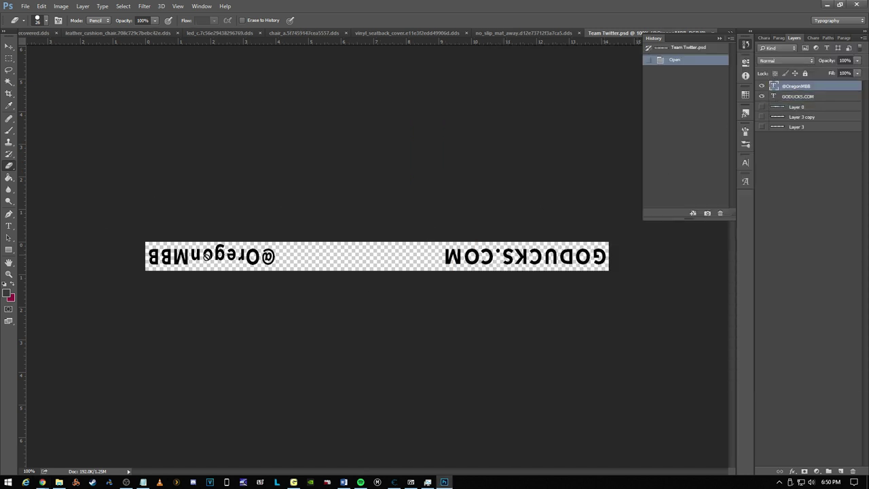
left_click(205, 258)
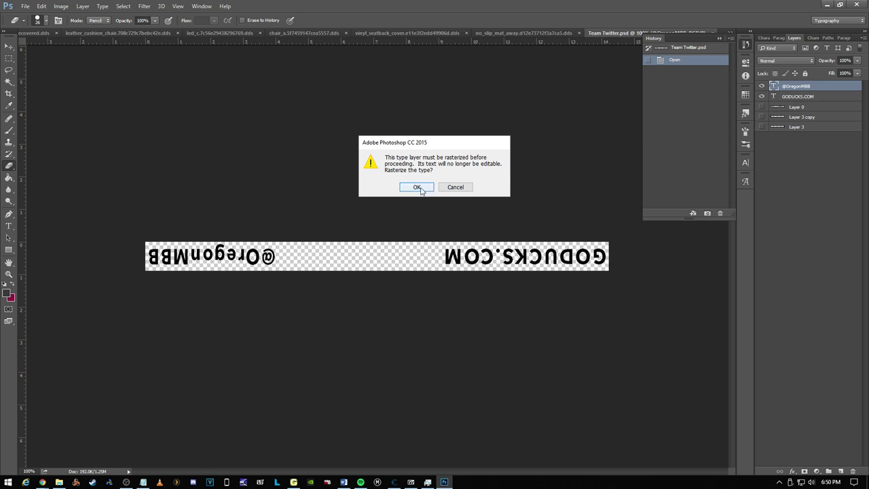
left_click(456, 187)
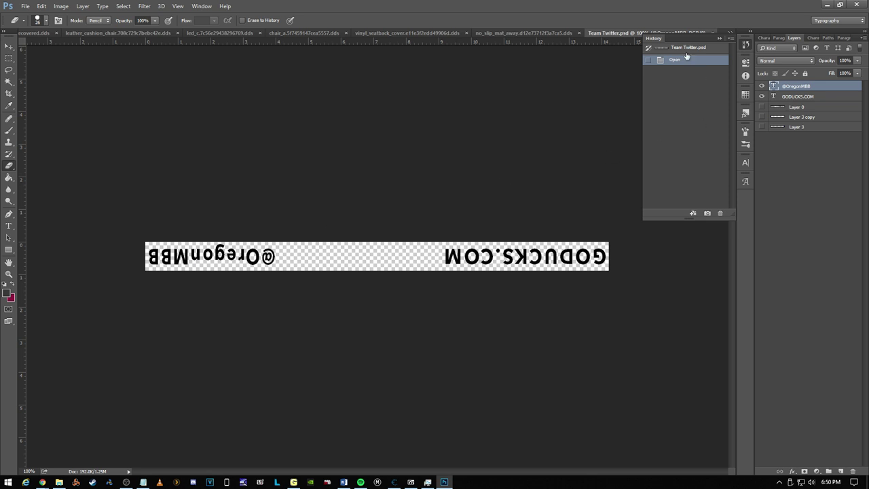
left_click(720, 40)
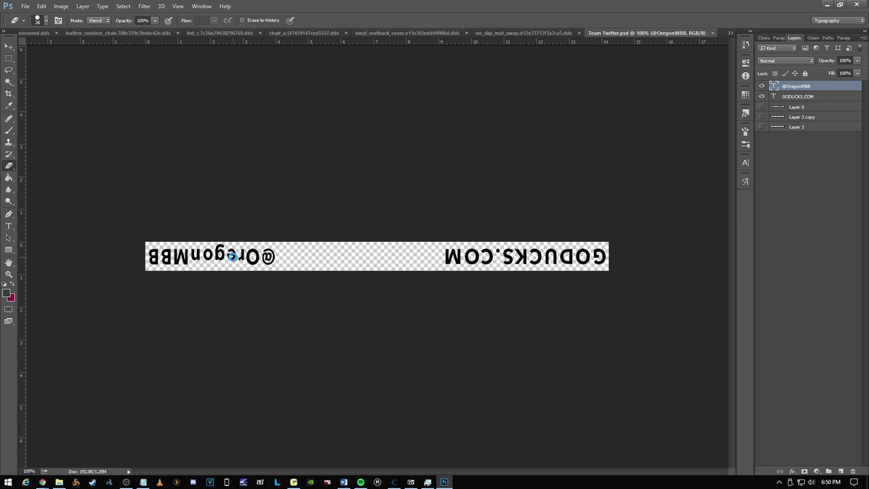
left_click(232, 257)
left_click(421, 186)
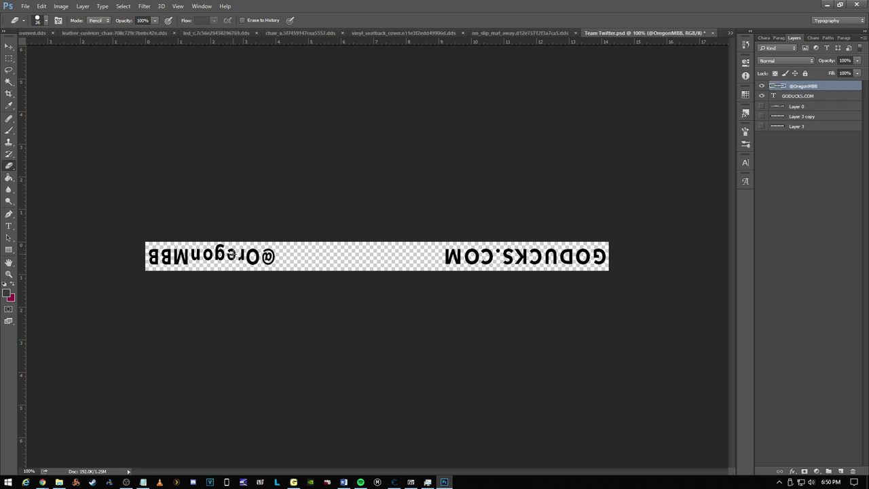
left_click(42, 6)
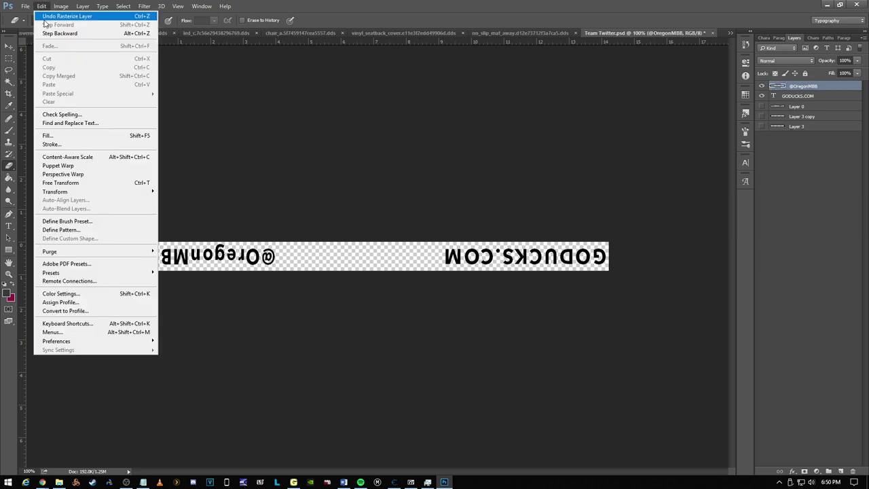
left_click(51, 16)
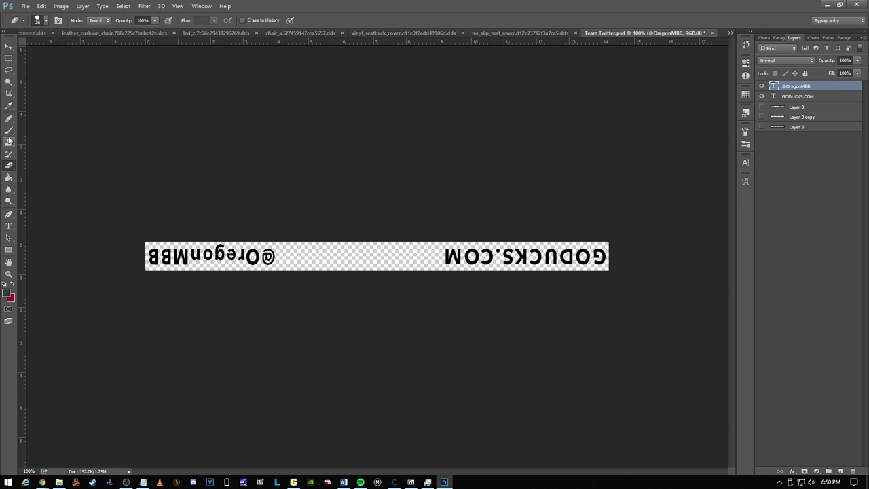
left_click(9, 226)
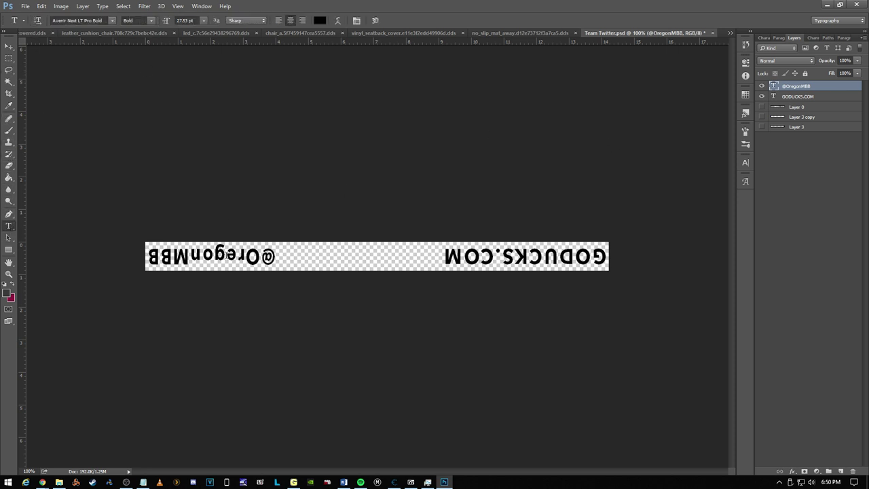
double_click(227, 255)
key("ctrl+v")
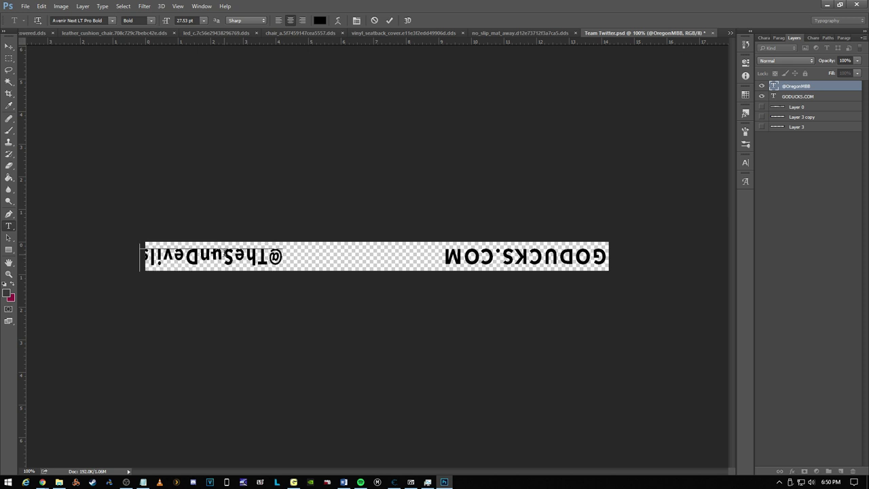
left_click(9, 46)
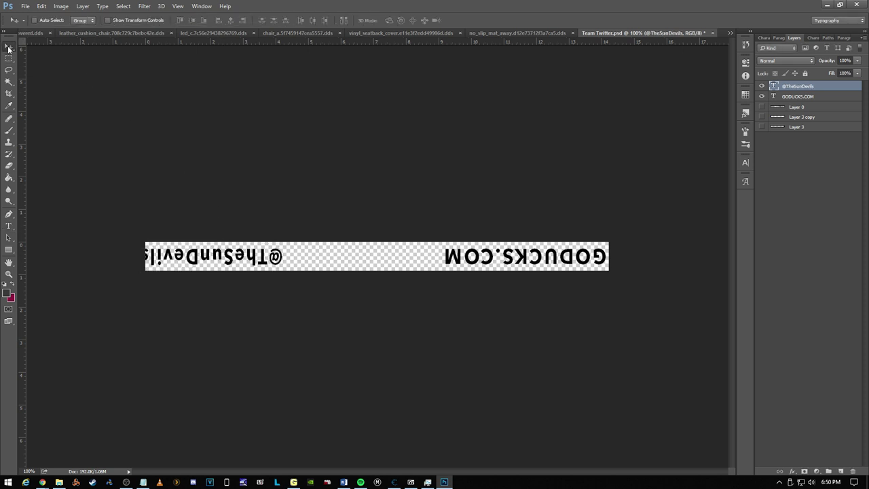
key("Right")
key("Right")
key("Right")
key("Right")
key("Right")
key("Right")
key("Right")
key("Right")
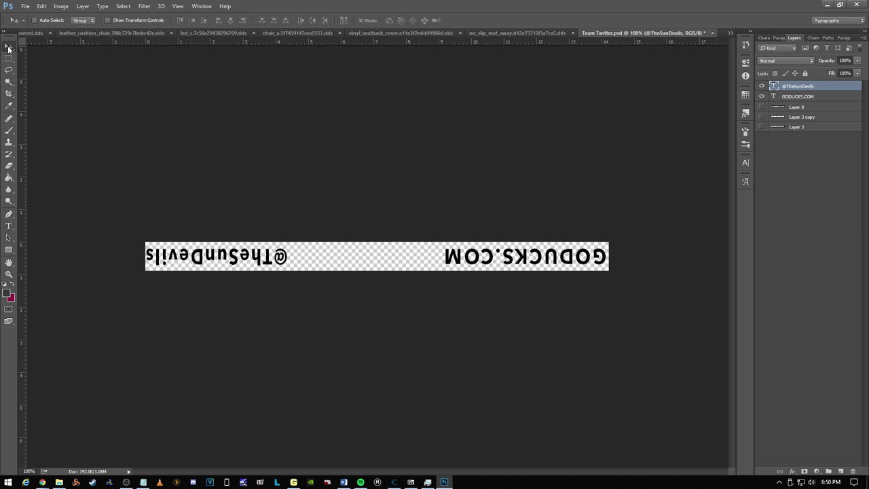
key("Right")
key("Right")
key("Right")
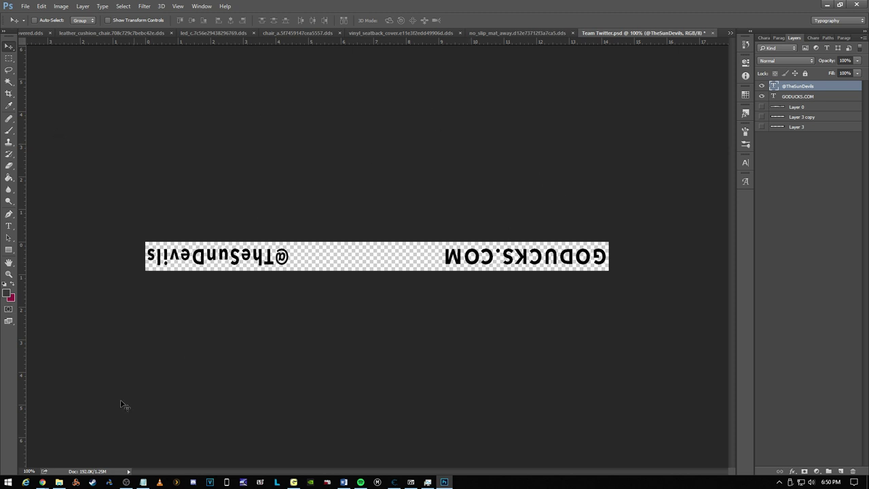
Step: Switch to Chrome and look through the Arizona State Sun Devils Twitter profile and its tweets
mouse_move(42, 482)
left_click(124, 437)
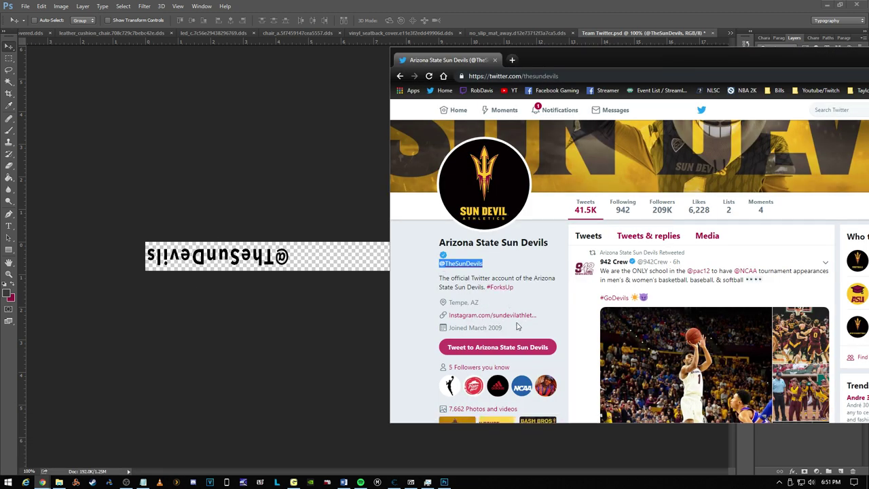
left_click(530, 259)
scroll(542, 281, "down", 1)
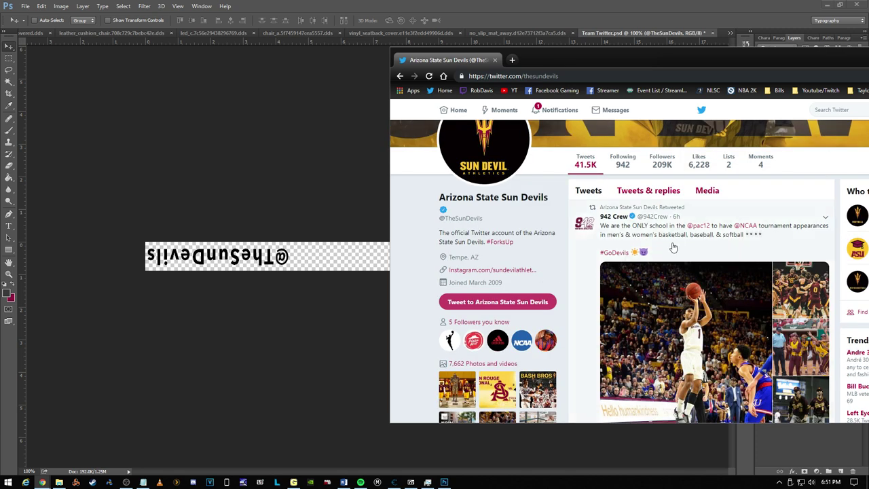
scroll(611, 251, "down", 7)
scroll(603, 238, "up", 8)
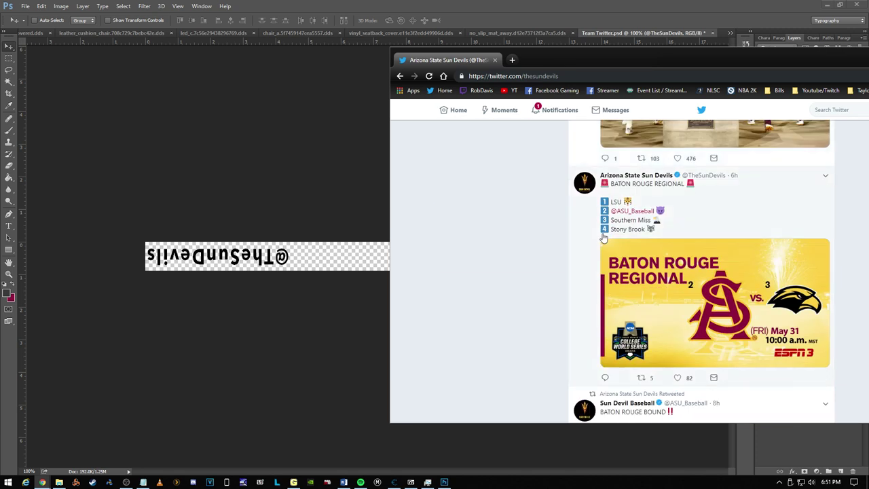
scroll(601, 239, "up", 3)
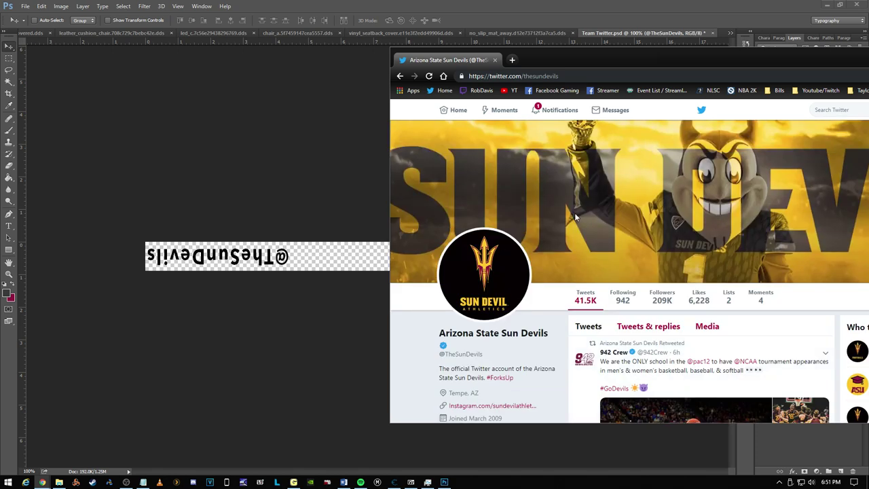
scroll(492, 182, "down", 2)
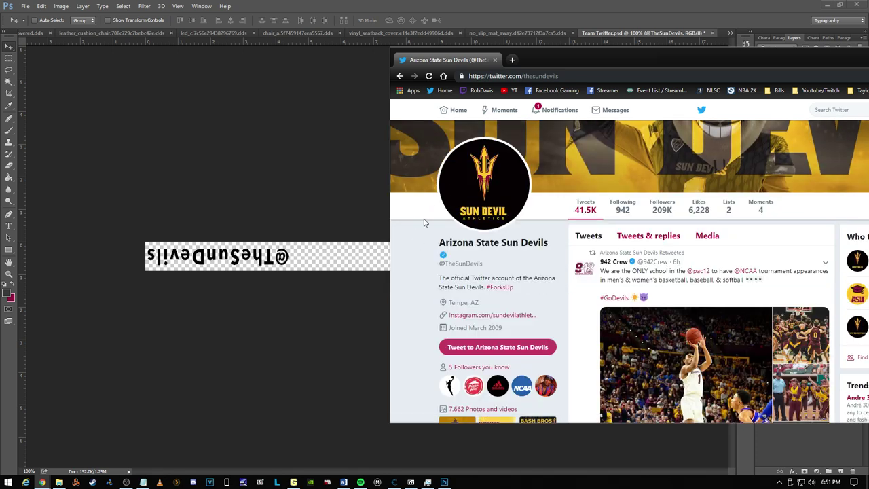
Step: Return to the Google results, search for ARIZONA STATE TWITTER MBB, and open the Sun Devil MBB Twitter profile
left_click(400, 76)
left_click(555, 116)
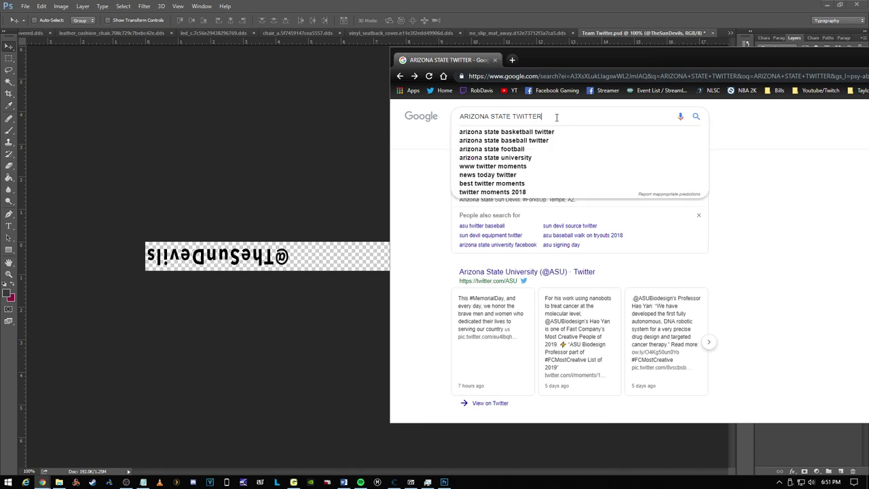
type("MBB")
key("Return")
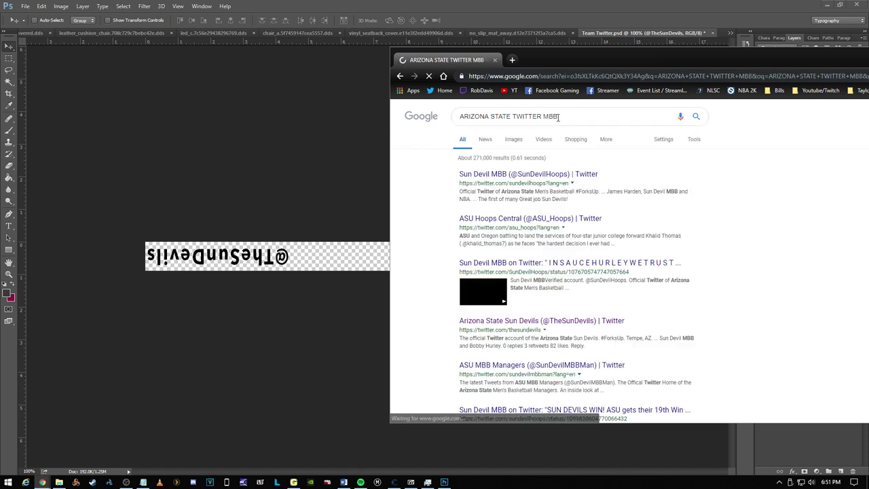
left_click(541, 176)
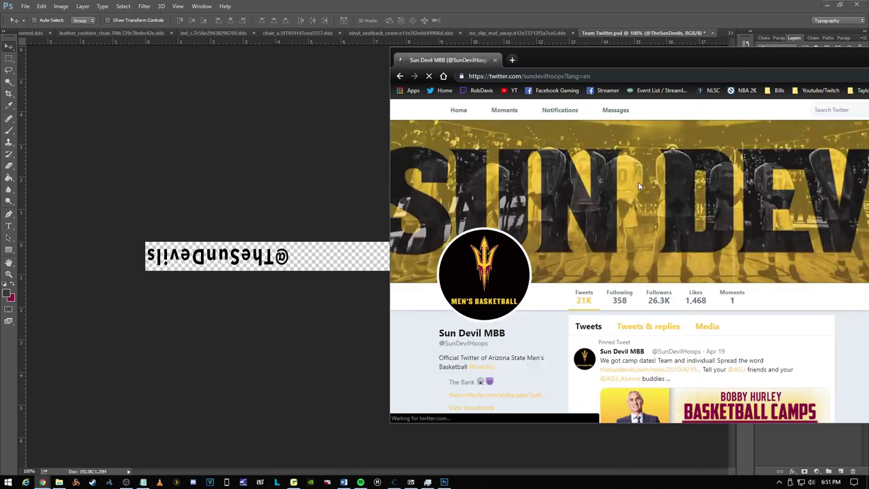
scroll(543, 241, "down", 1)
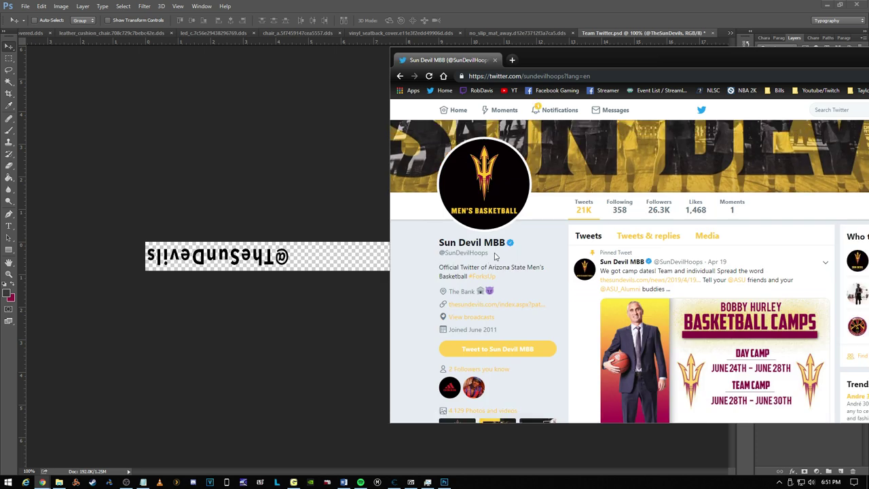
left_click_drag(486, 257, 440, 255)
key("ctrl+c")
right_click(462, 256)
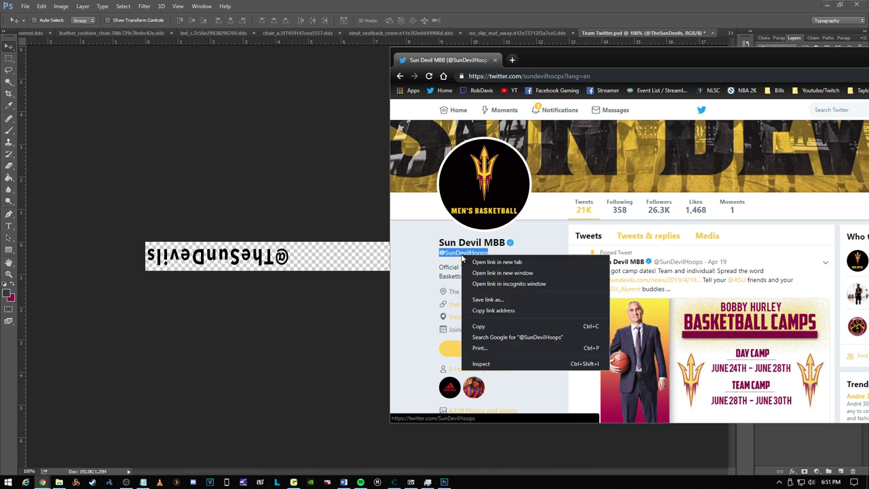
left_click(502, 325)
left_click(323, 5)
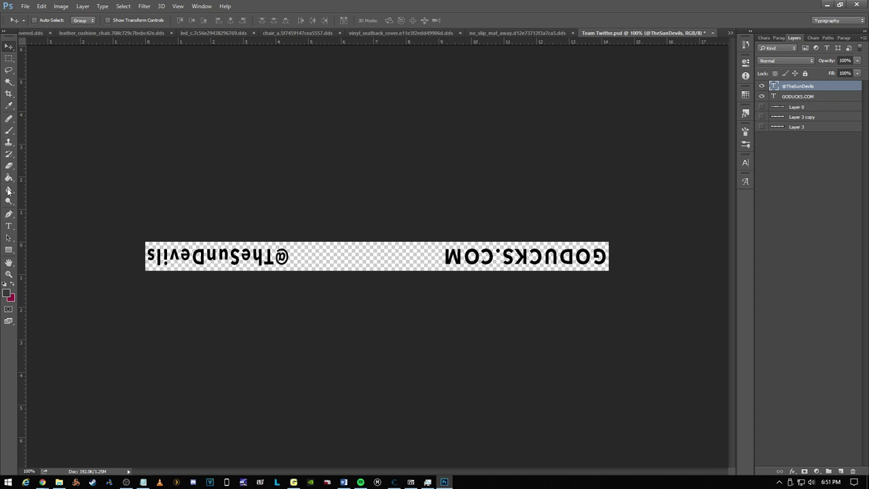
left_click(8, 226)
double_click(232, 259)
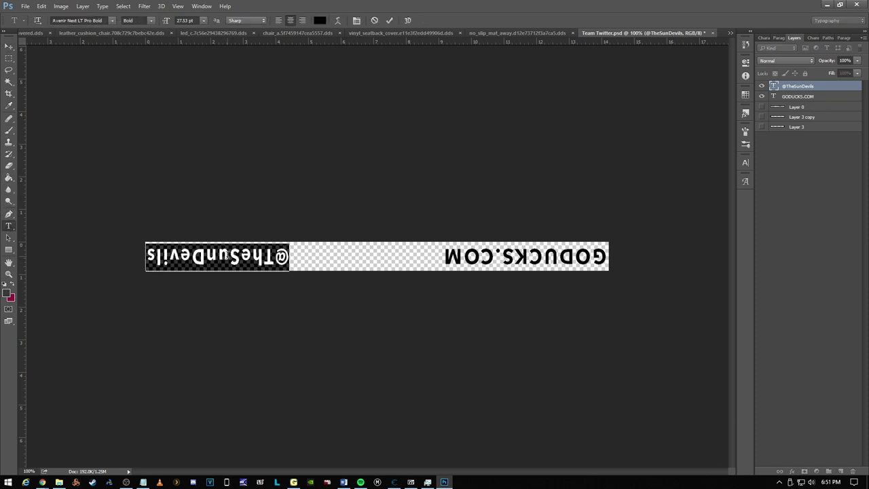
key("ctrl+v")
left_click(9, 48)
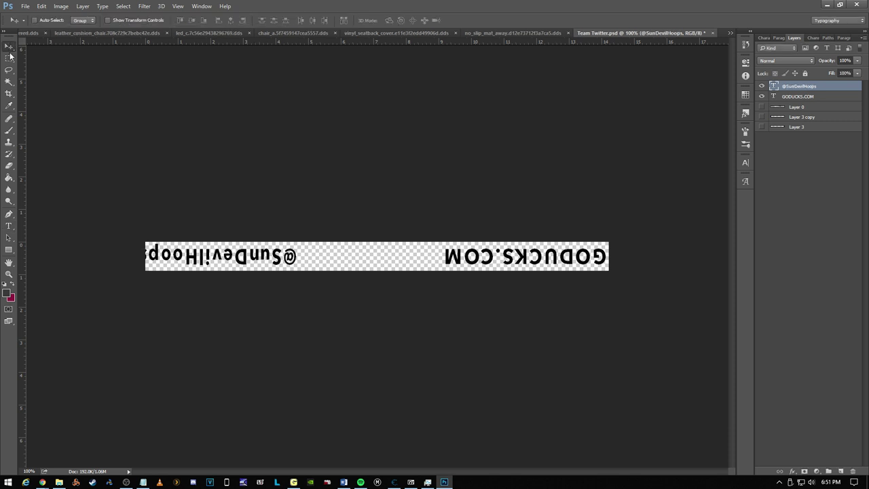
key("Right")
key("Right")
key("Right")
key("Right")
key("Right")
key("Right")
key("Right")
key("Right")
key("Right")
key("Right")
key("Right")
key("Right")
key("Right")
key("Right")
key("Right")
key("Right")
key("Right")
key("Right")
key("Right")
key("Right")
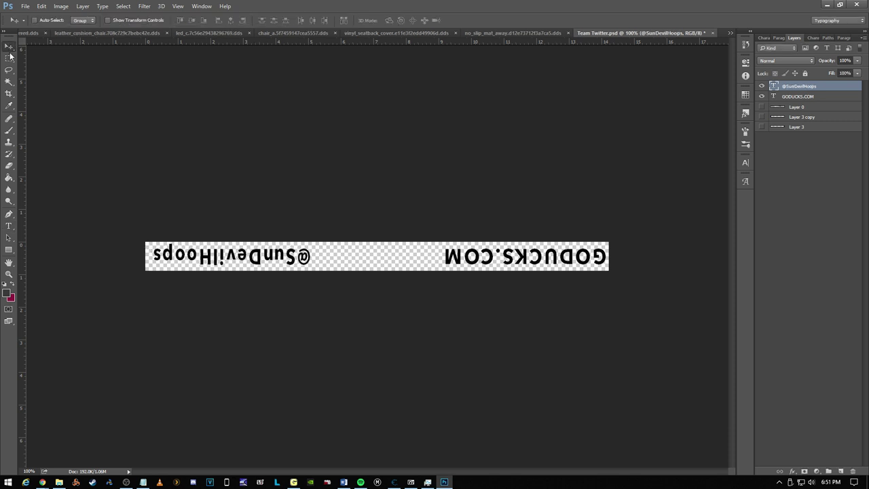
key("Left")
key("Left")
key("Left")
key("Left")
key("Left")
key("Left")
key("Left")
key("Left")
key("Left")
key("Left")
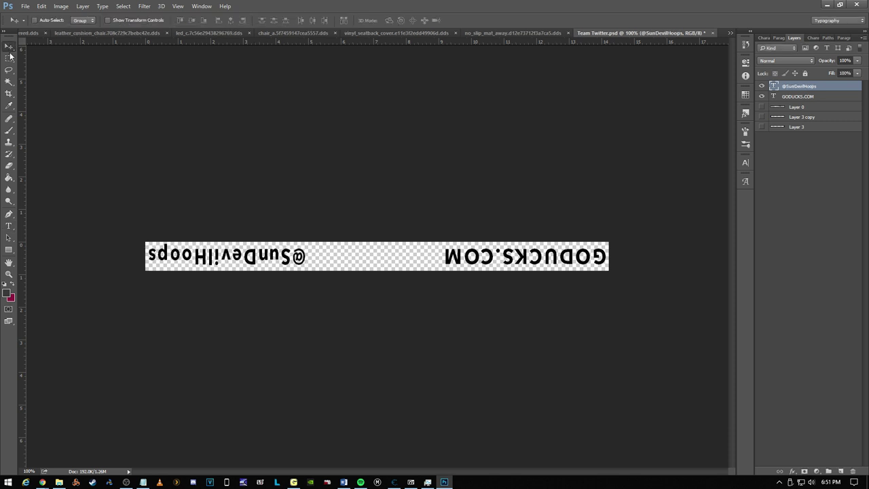
Step: Select the GODUCKS.COM layer, check the website address on the Sun Devil MBB profile in Chrome, and return to Photoshop
left_click(826, 96)
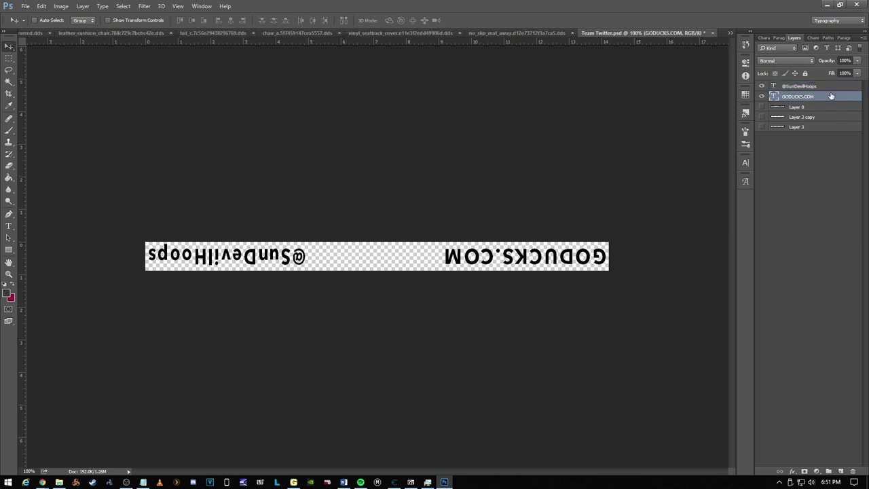
mouse_move(42, 483)
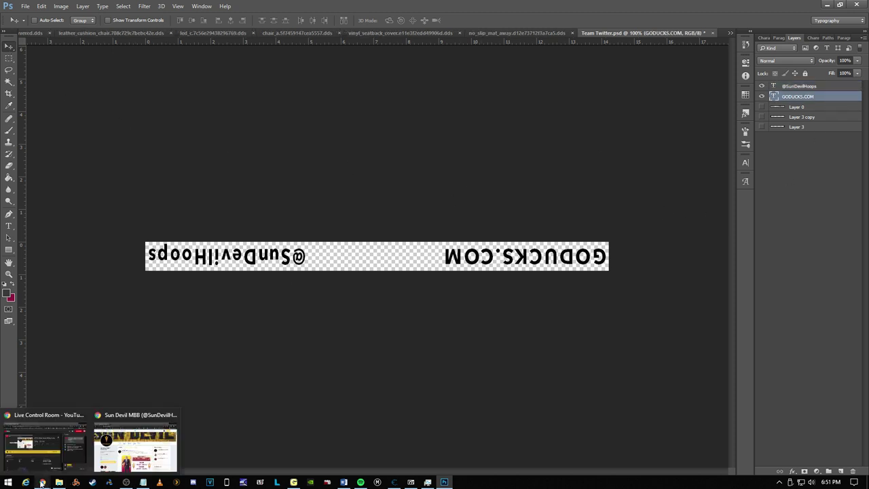
mouse_move(78, 470)
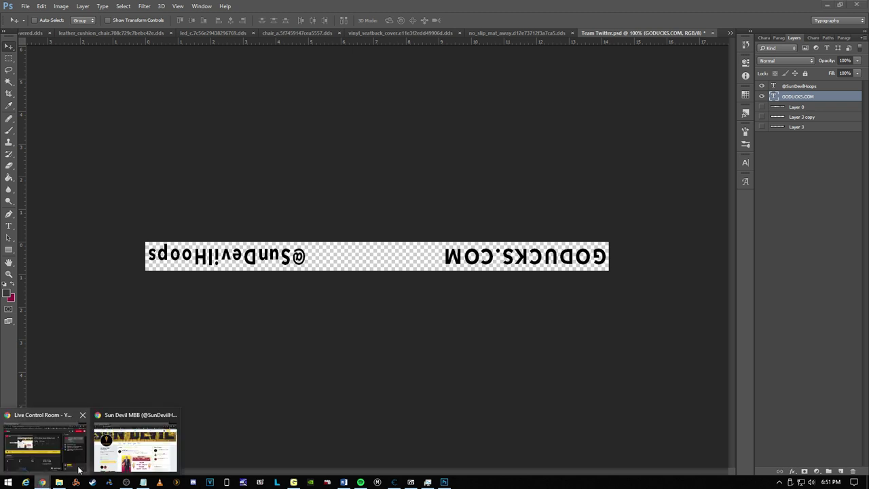
left_click(135, 448)
left_click(548, 276)
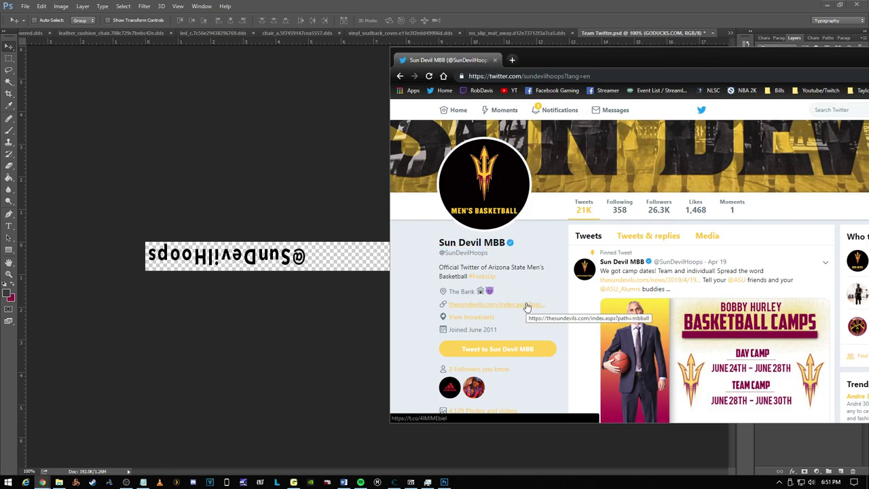
left_click_drag(448, 312, 484, 307)
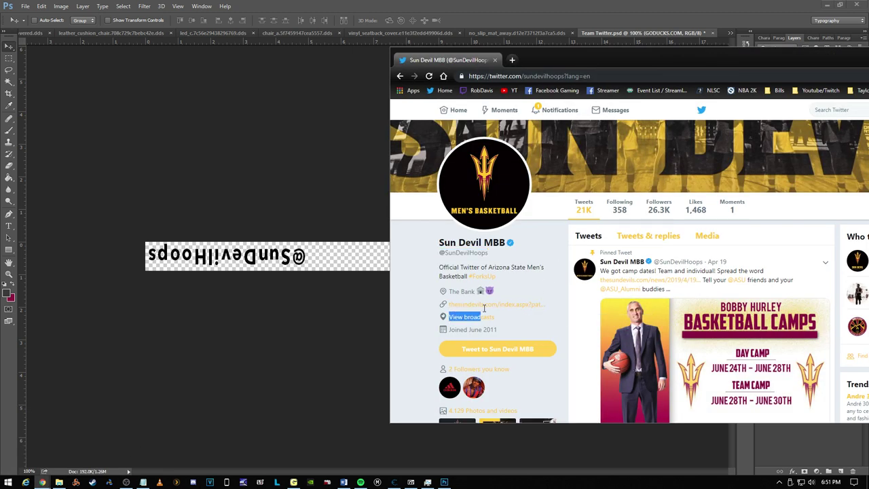
left_click(363, 11)
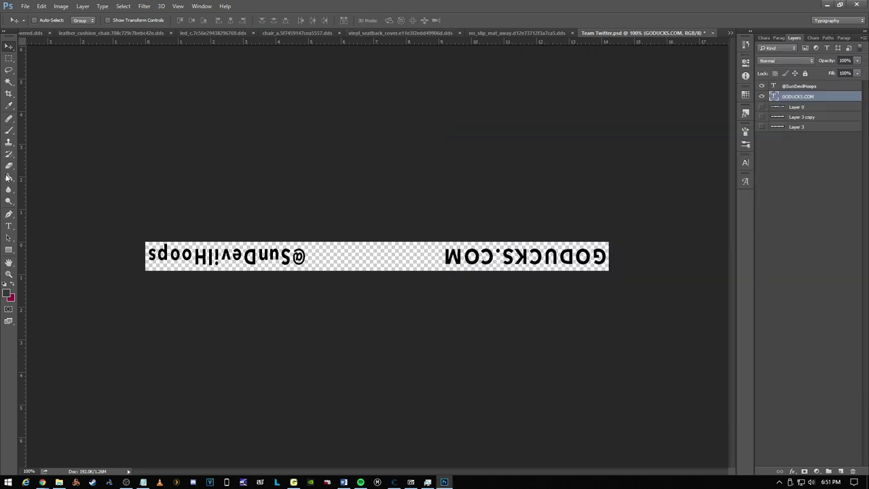
Step: Change the website text from GODUCKS.COM to SUNDEVILS.COM with the Type tool and commit the edit
left_click(8, 226)
left_click(600, 255)
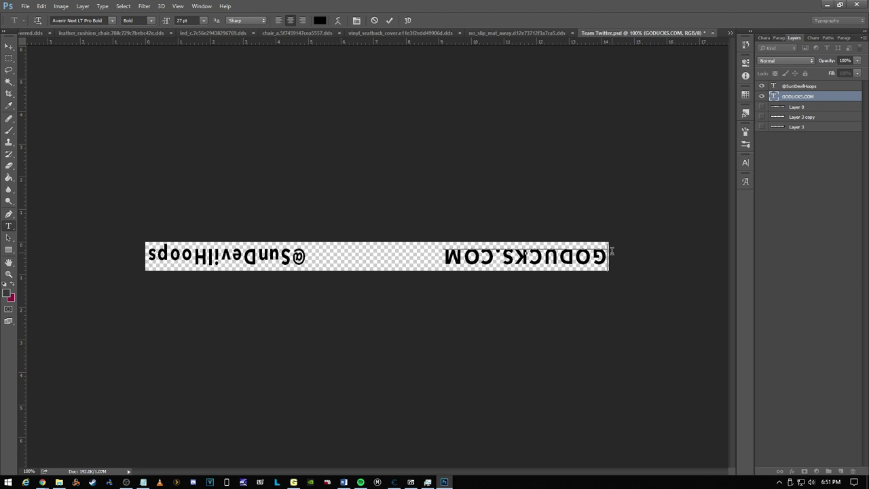
key("Right")
key("Right")
key("Right")
key("BackSpace")
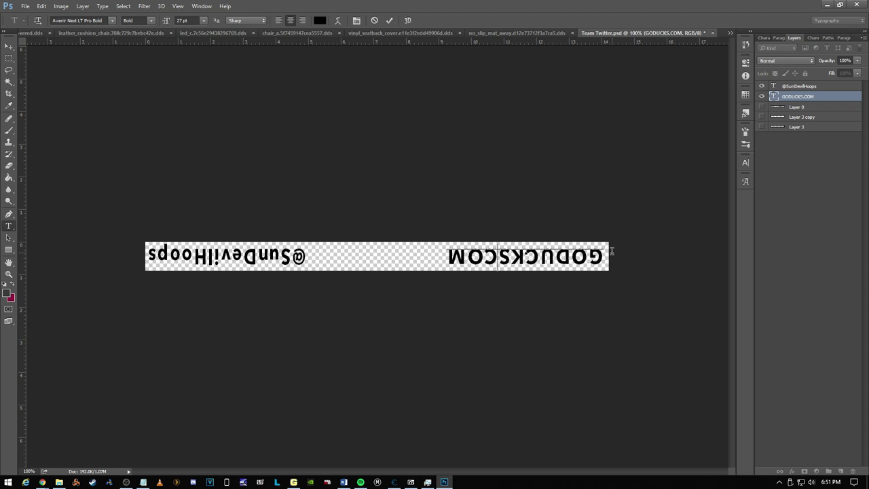
type(".")
key("BackSpace")
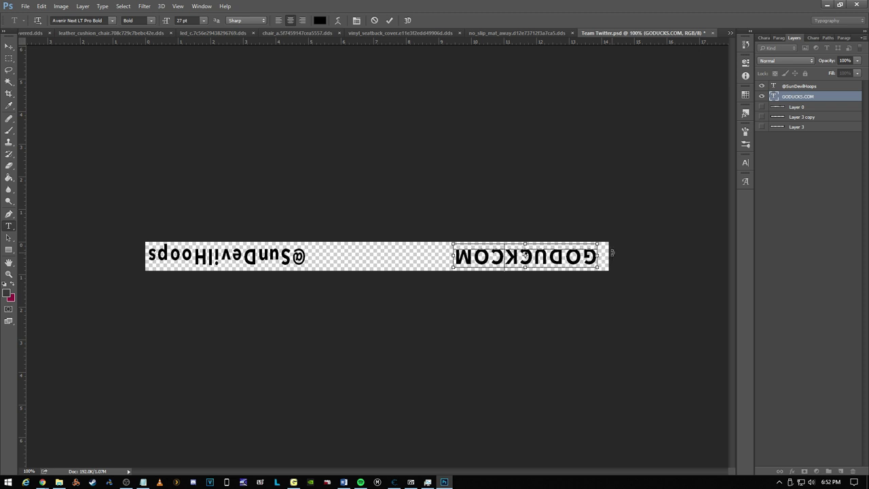
left_click(745, 44)
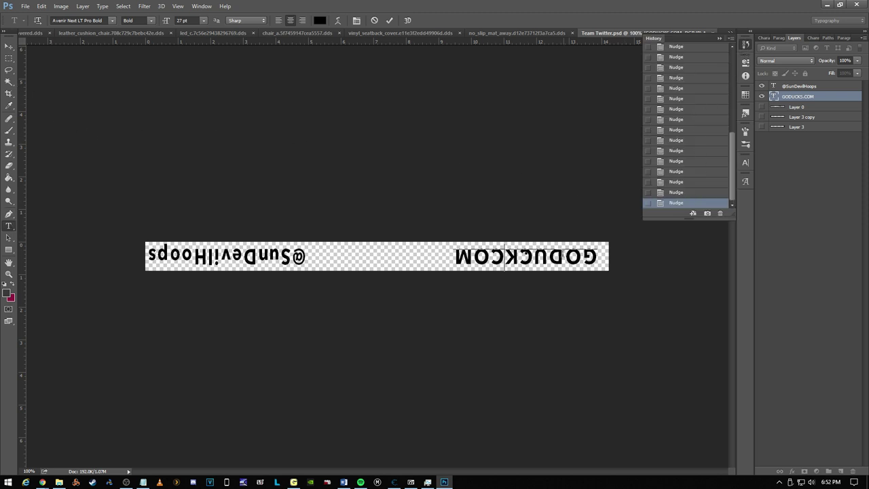
type(".")
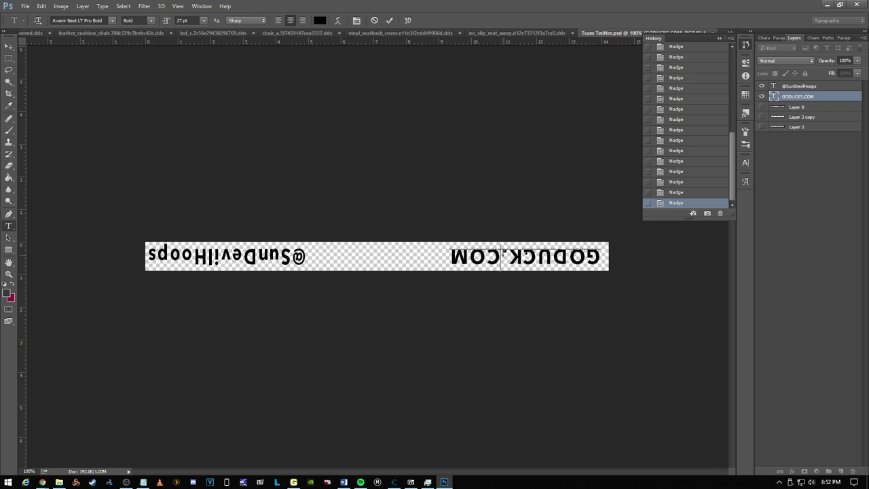
key("BackSpace")
key("BackSpace")
key("BackSpace")
key("BackSpace")
key("BackSpace")
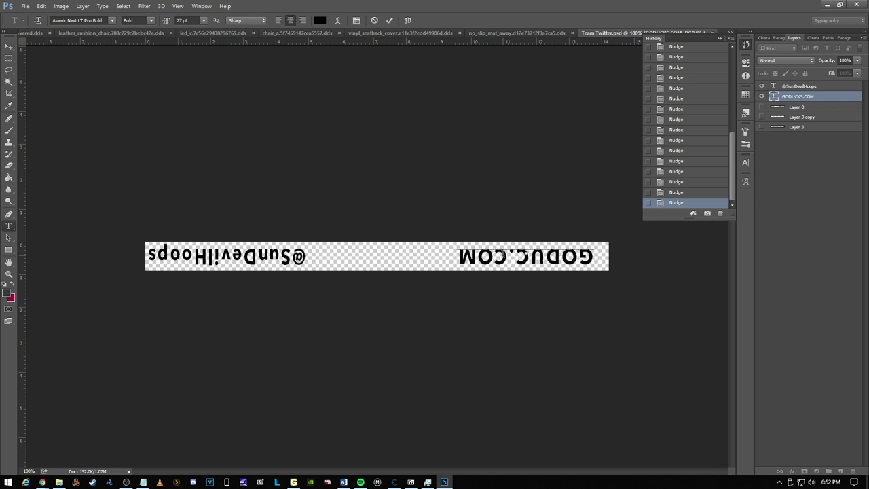
key("BackSpace")
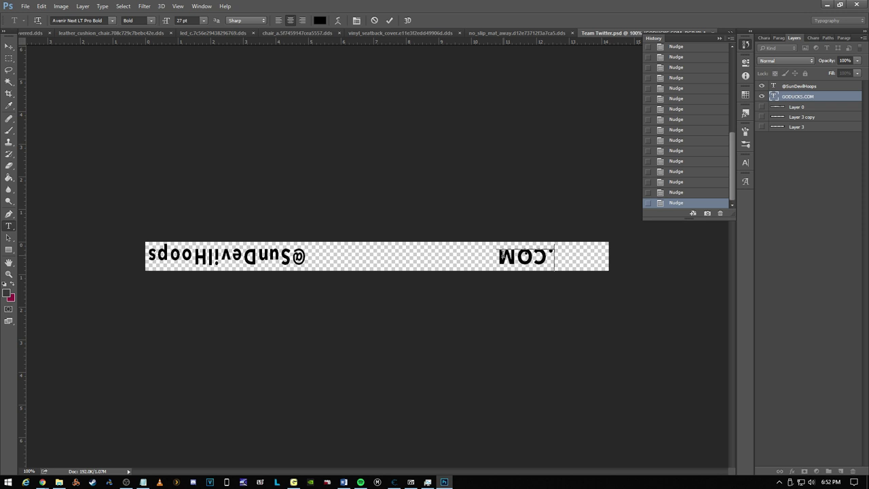
type("SUNDEVILS")
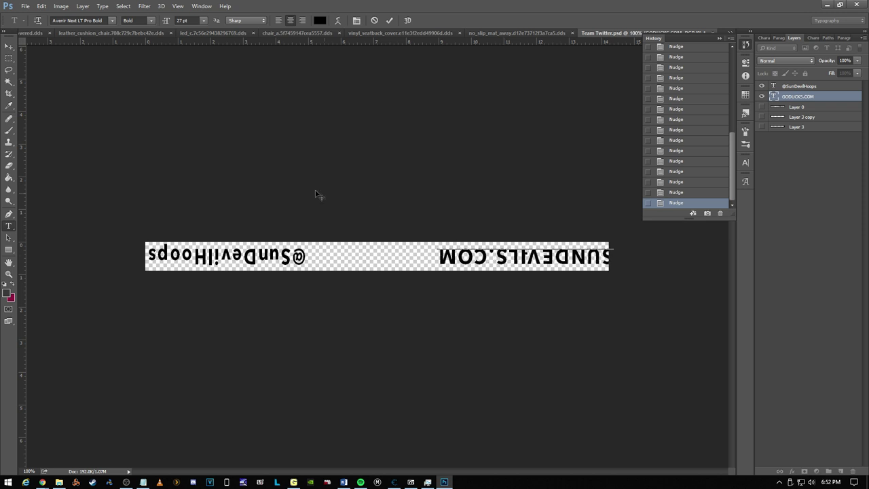
left_click(6, 48)
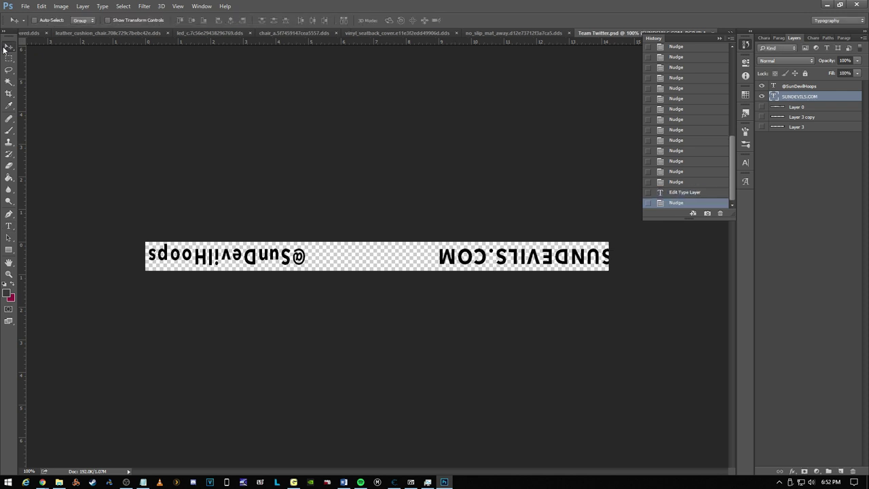
Step: Nudge the SUNDEVILS.COM layer leftward until its first letter fits inside the canvas, and collapse the edit history
key("Left")
key("Left")
key("Left")
key("Left")
key("Left")
key("Left")
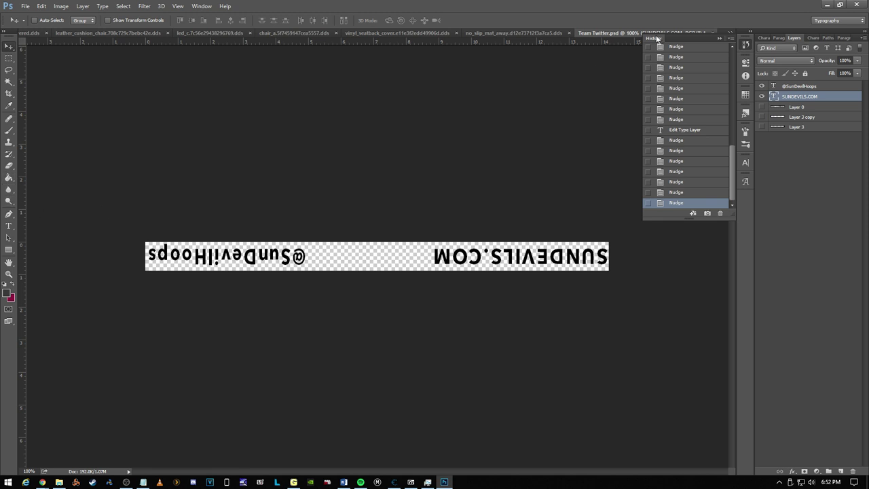
left_click(718, 38)
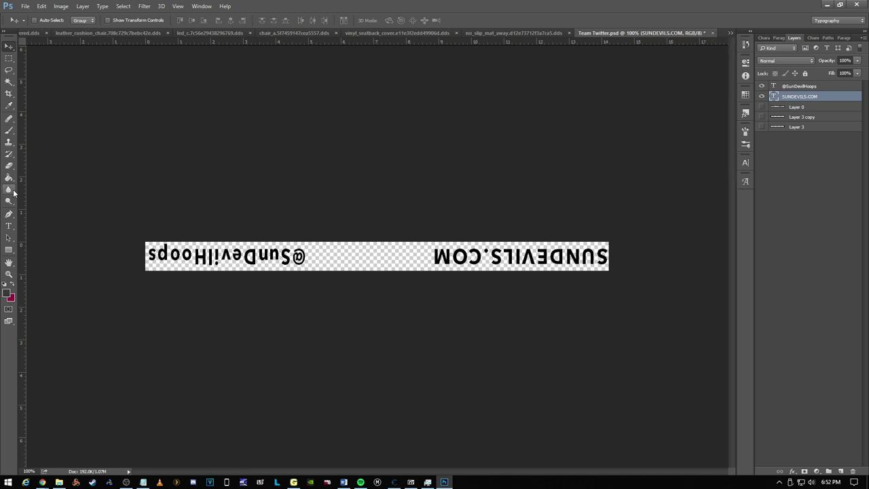
Step: Insert THE at the start of the website text to make it THESUNDEVILS.COM, and commit the edit
left_click(9, 224)
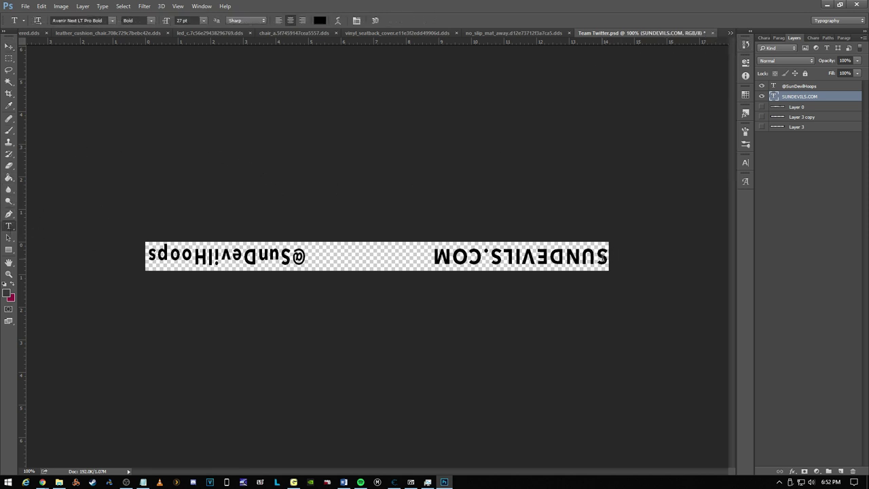
left_click(601, 258)
type("THE")
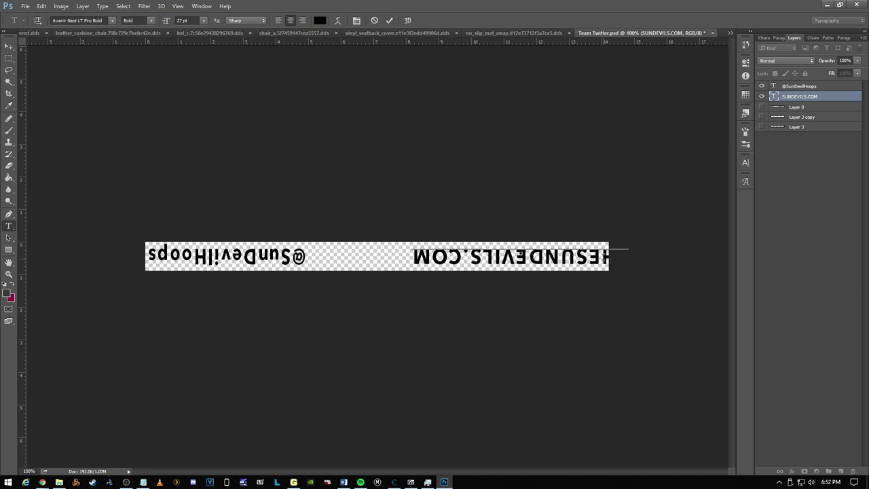
left_click(9, 46)
Step: Nudge the THESUNDEVILS.COM layer leftward until its initial T fits fully inside the canvas
key("Left")
key("Left")
key("Left")
key("Left")
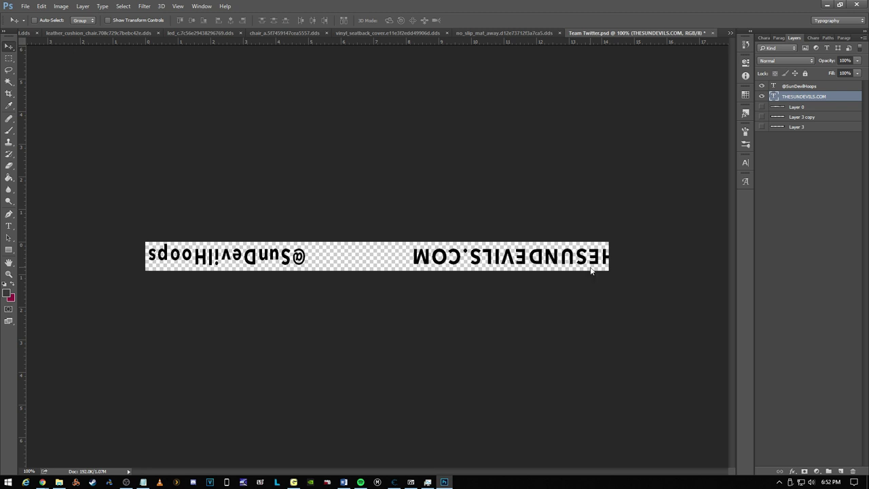
key("Left")
key("Left")
key("Left")
key("Left")
key("Left")
key("Left")
key("Left")
key("Left")
key("Left")
key("Left")
key("Left")
key("Left")
key("Left")
key("Left")
key("Left")
key("Left")
key("Left")
key("Left")
key("Left")
key("Left")
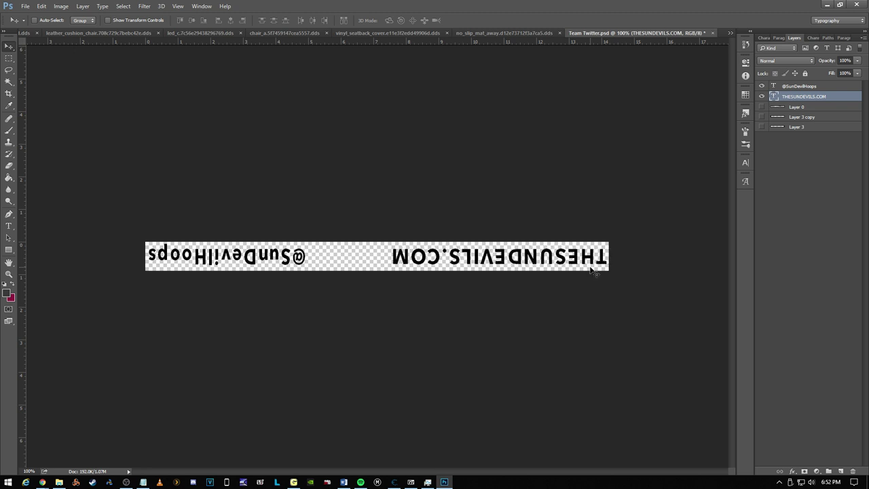
Step: Narrow the THESUNDEVILS.COM text from its COM end with Free Transform and commit the transformation
left_click(9, 59)
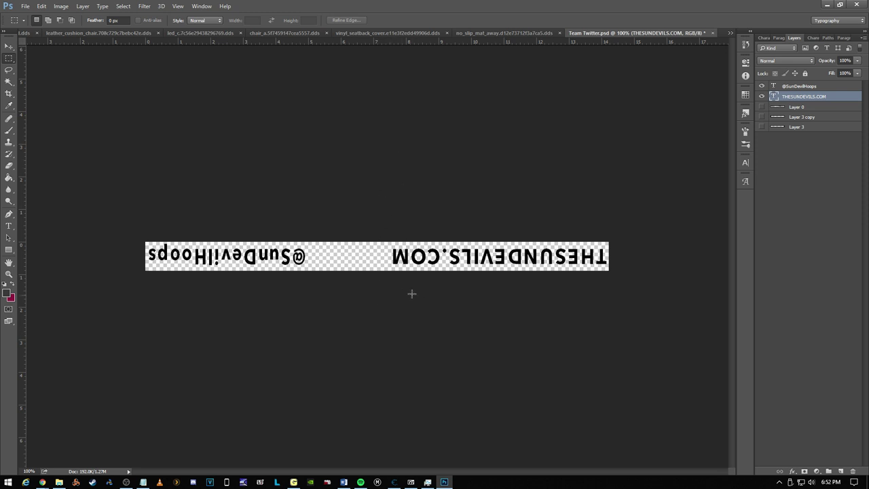
right_click(414, 259)
left_click(475, 347)
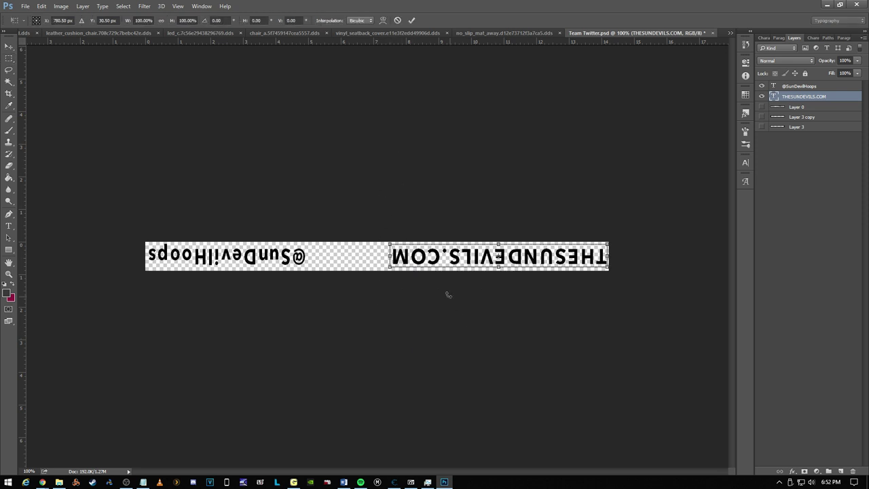
left_click_drag(400, 256, 434, 256)
key("Return")
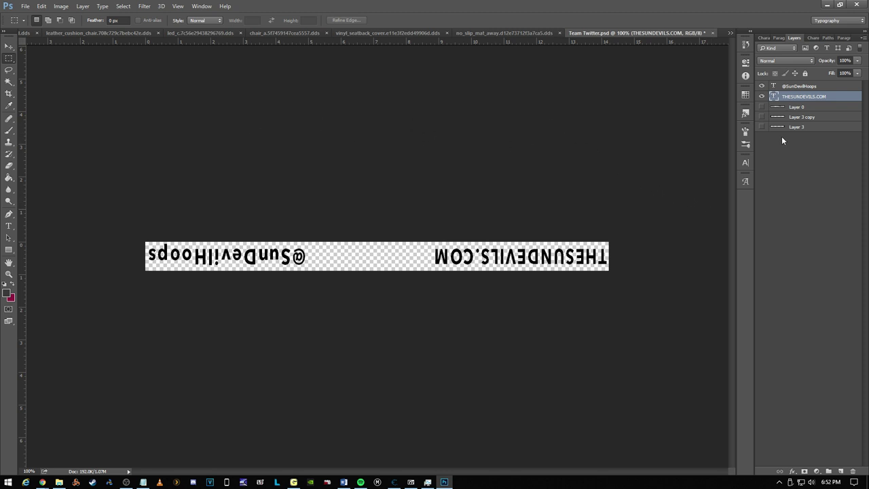
Step: Save the strip to the Desktop in Intel Texture Works DDS format, replacing team_twitter_url.200a60f623cfd602.dds
left_click(25, 7)
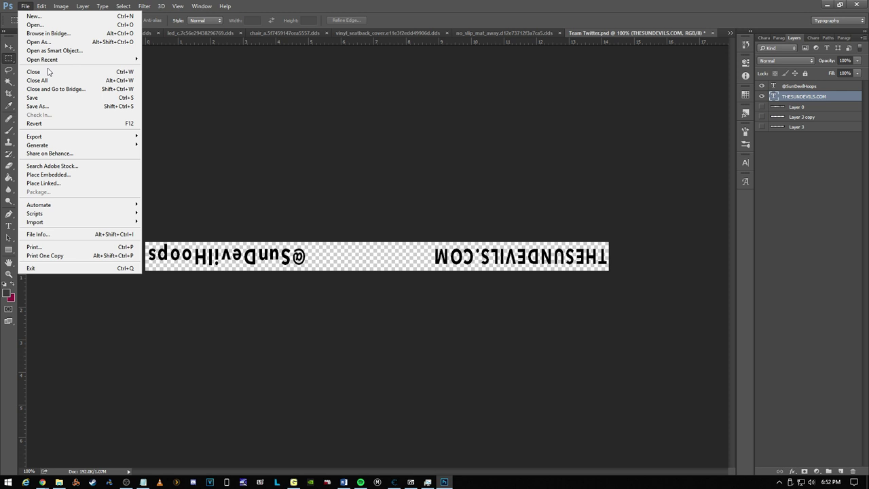
left_click(56, 111)
left_click(375, 143)
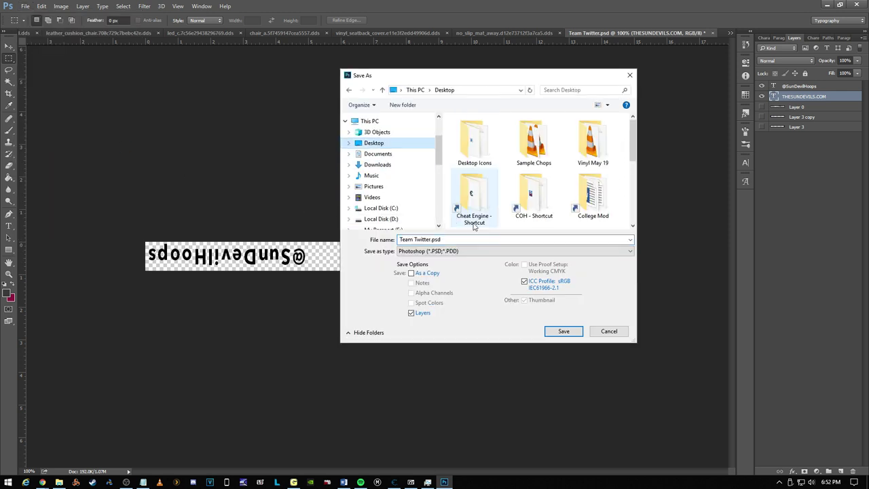
left_click(438, 252)
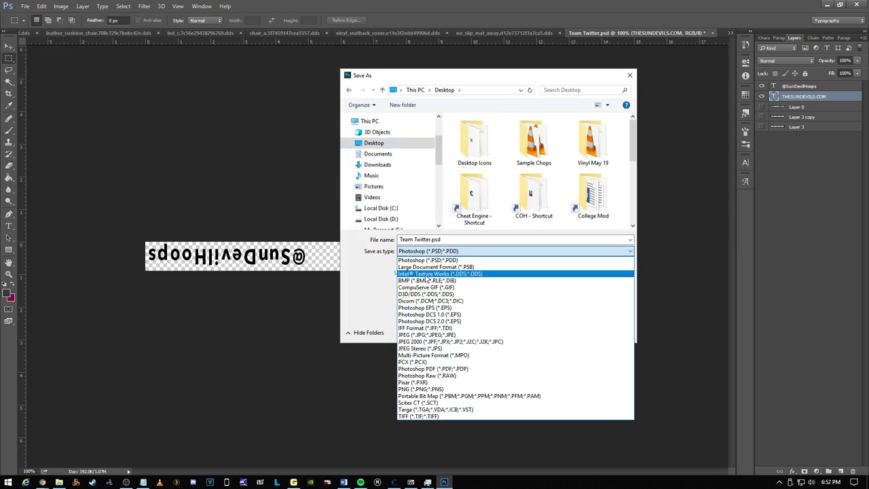
left_click(426, 274)
left_click_drag(632, 131, 631, 207)
scroll(514, 226, "down", 2)
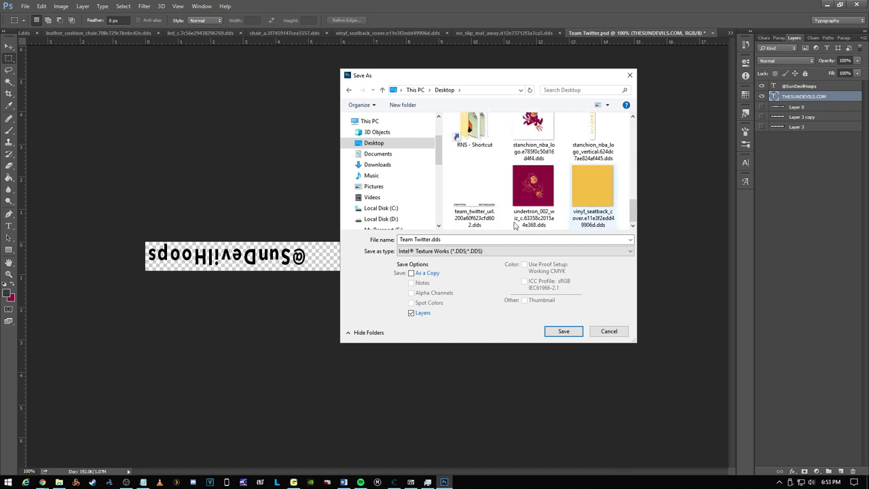
left_click(474, 208)
left_click(563, 331)
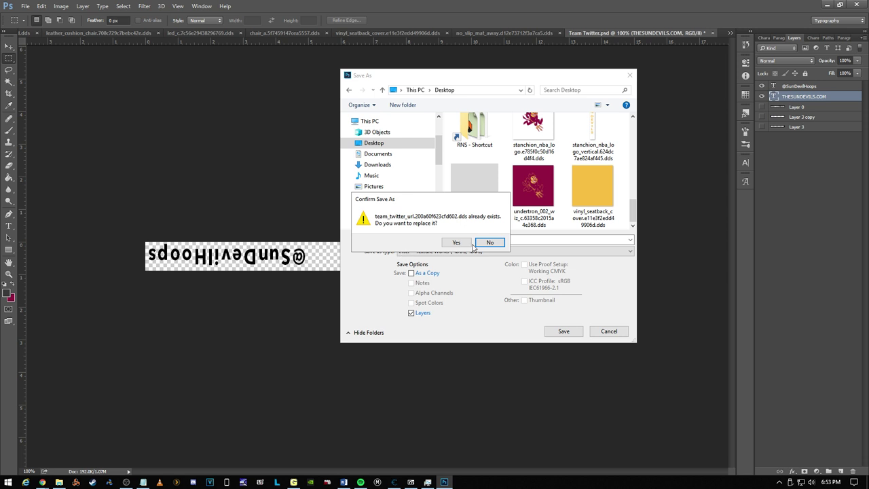
left_click(467, 243)
left_click(456, 284)
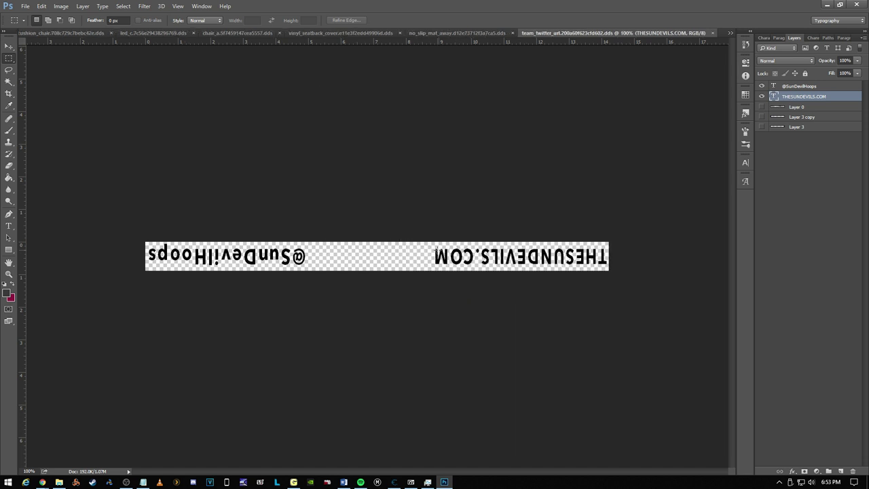
Step: Switch to Generic Mod Enabler, explore the 2K19 College V3 mod folder, and open s619.iff as an archive in 7-Zip
left_click(827, 5)
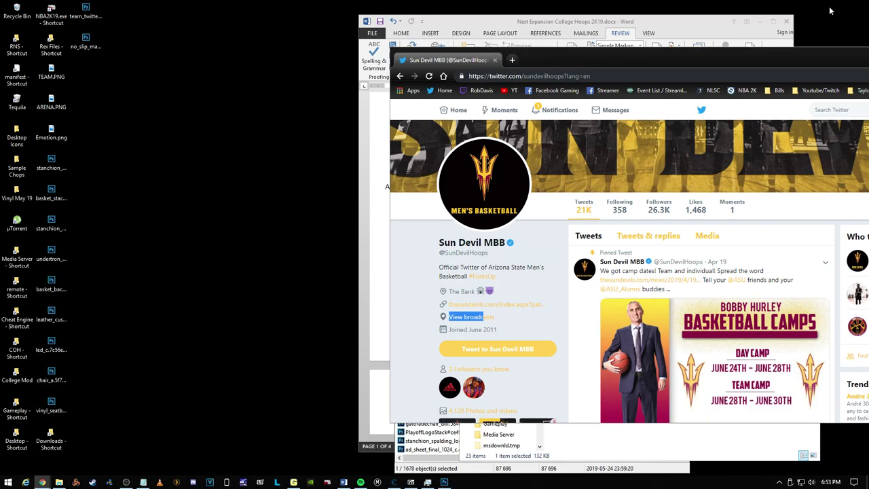
left_click(294, 482)
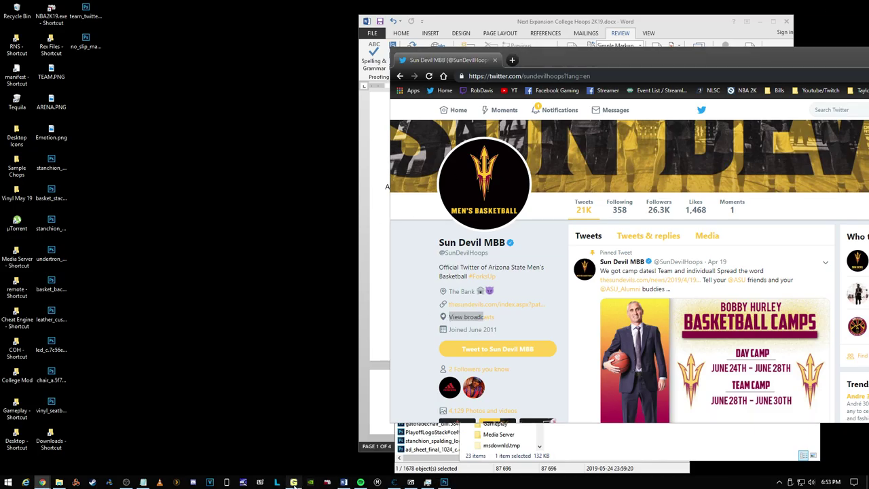
right_click(527, 149)
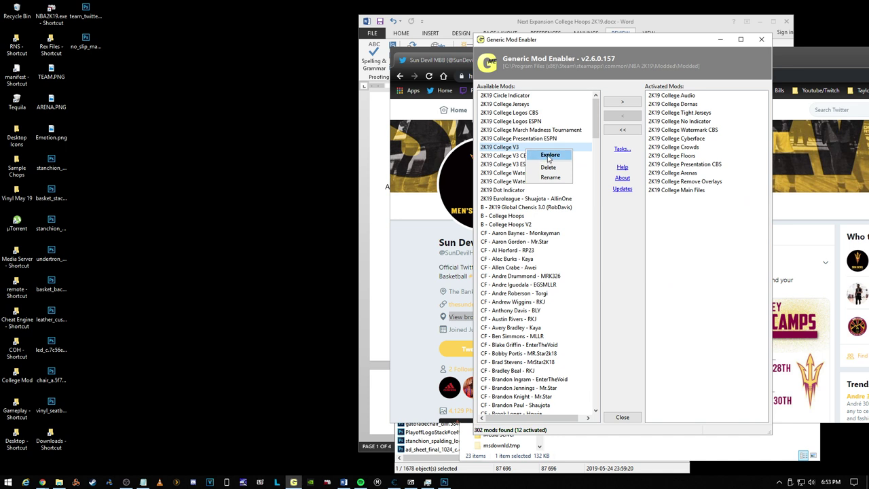
left_click(547, 157)
right_click(587, 253)
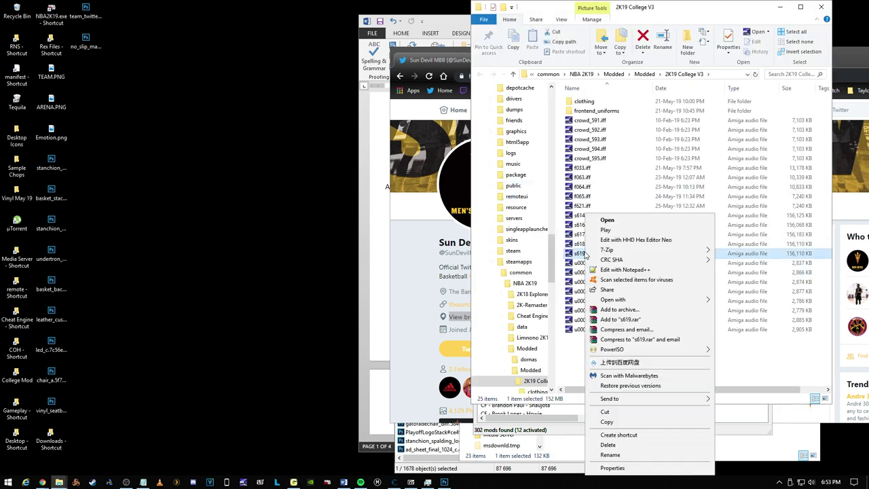
mouse_move(631, 249)
left_click(740, 253)
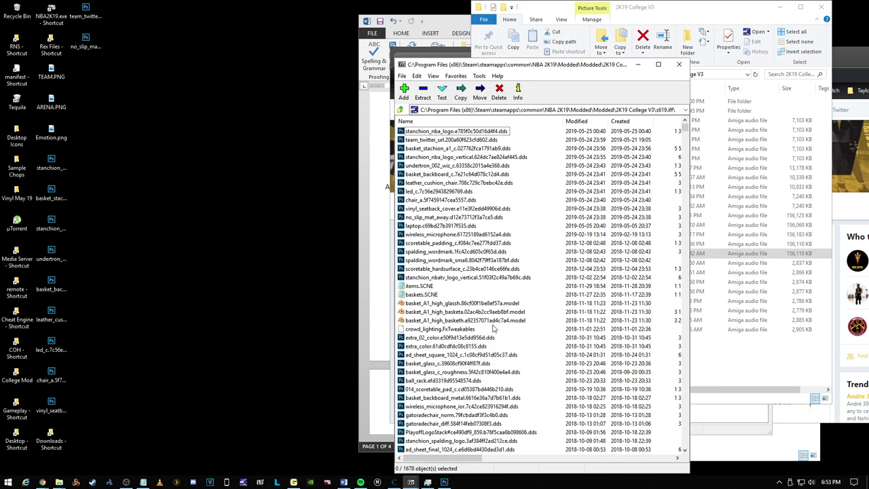
Step: Copy the edited DDS textures from the Desktop into the s619.iff archive in the existing 7-Zip window, confirm the copy, and close the archive
left_click(692, 71)
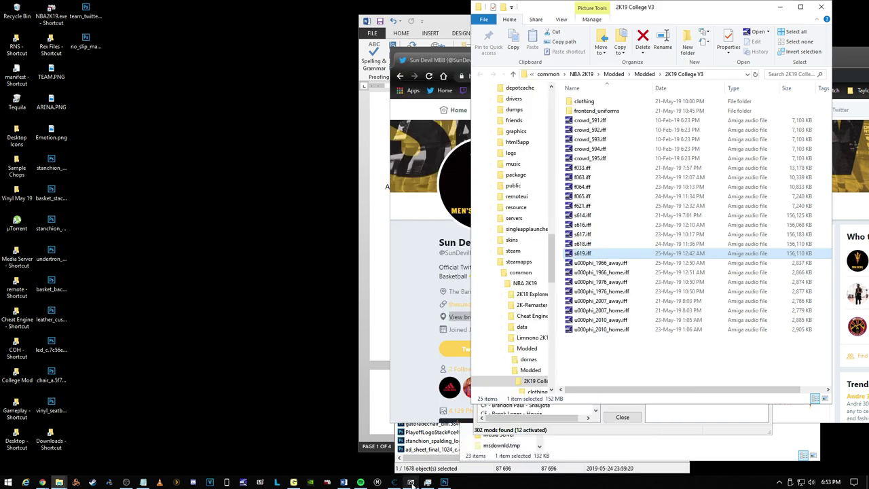
left_click(411, 482)
left_click(563, 137)
left_click_drag(561, 64, 486, 23)
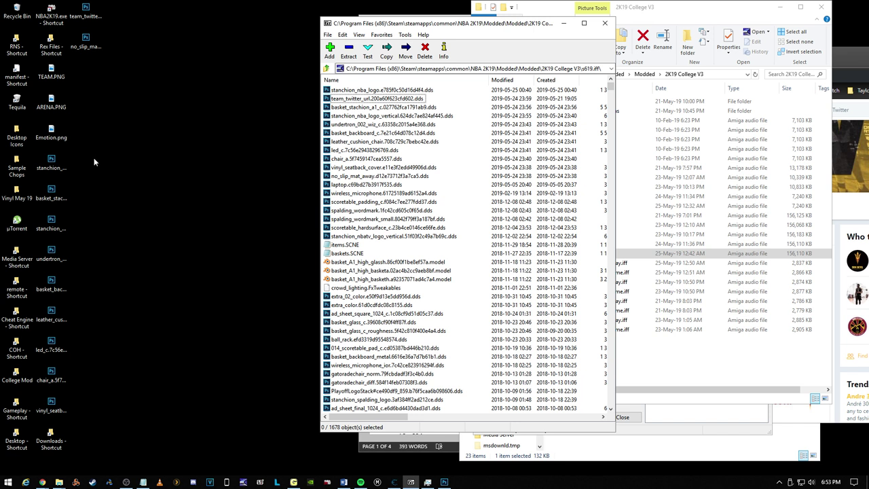
left_click_drag(93, 157, 55, 410)
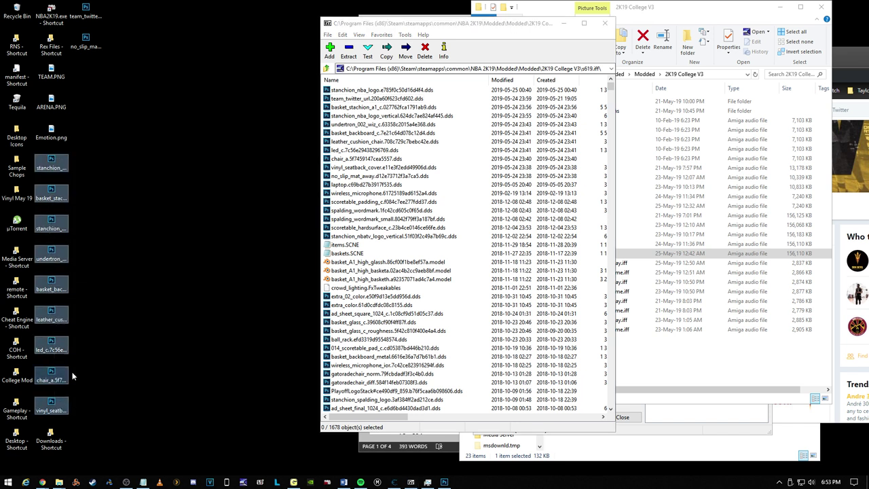
mouse_move(126, 63)
left_mouse_down()
mouse_move(69, 3)
mouse_move(426, 191)
left_mouse_up()
left_click(422, 274)
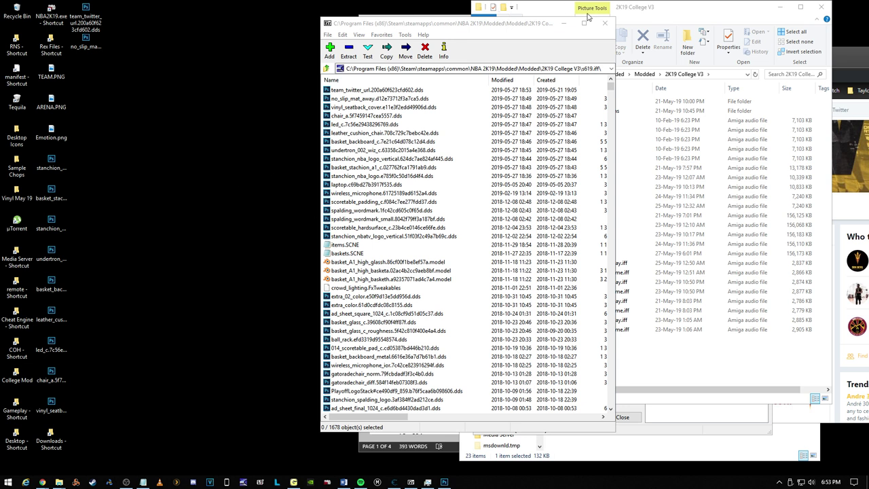
left_click(604, 24)
Step: Select f621.iff in the 2K19 College V3 folder and check its number against the Floors list in the Word document
left_click_drag(663, 13, 366, 25)
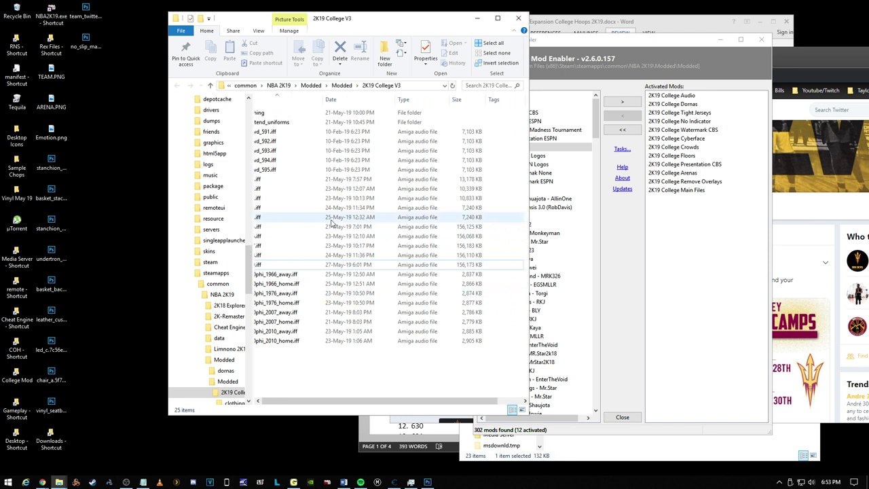
left_click(302, 180)
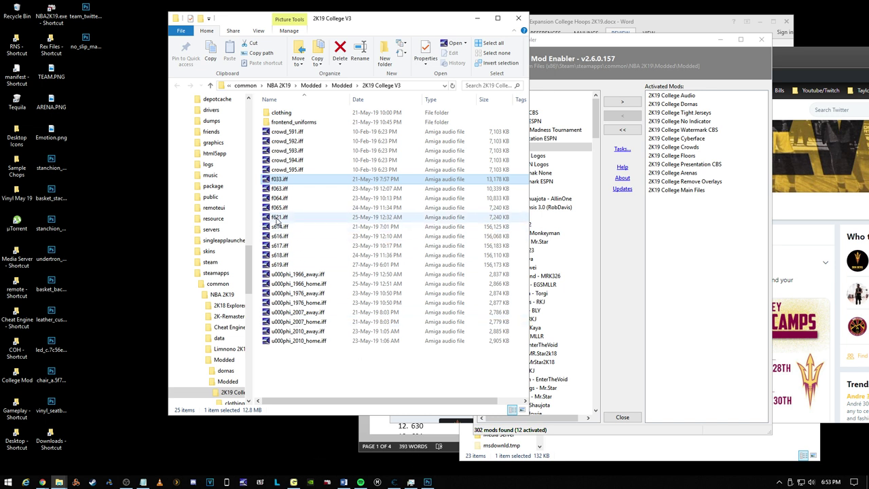
left_click(278, 218)
left_click(345, 482)
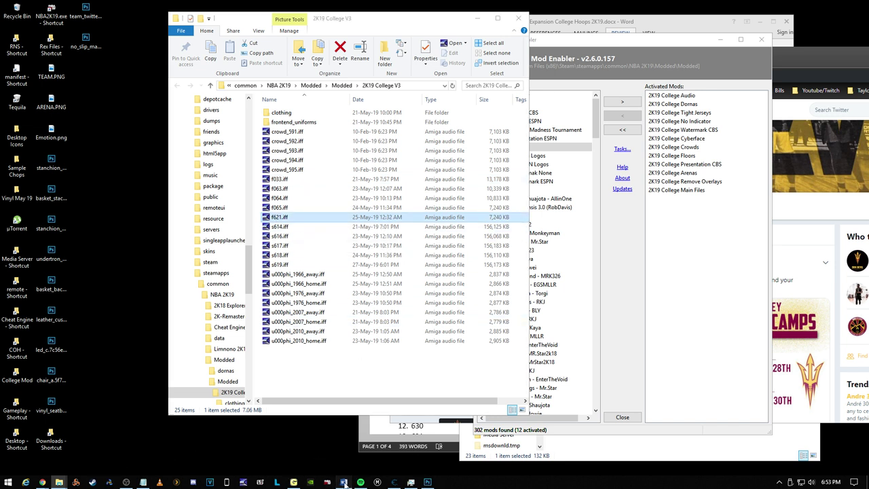
scroll(443, 299, "down", 10)
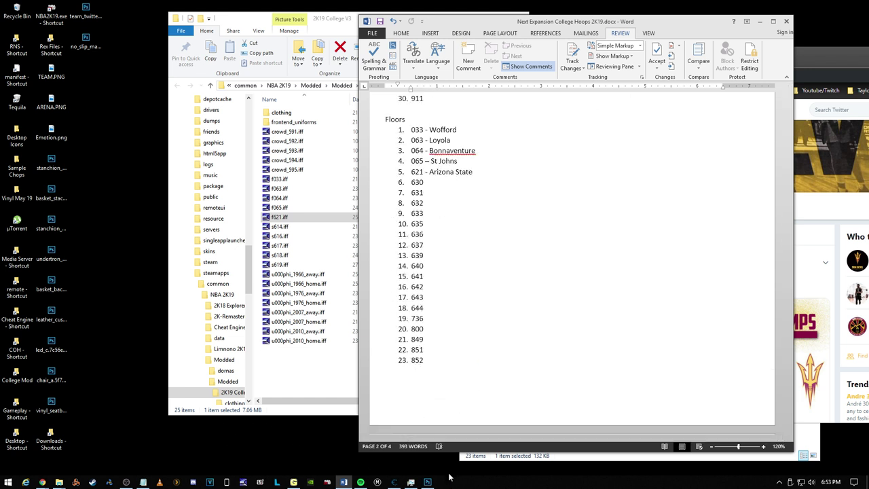
Step: Switch to Photoshop and quit it without saving changes to the recovered stanchion_nba_logo document
left_click(427, 481)
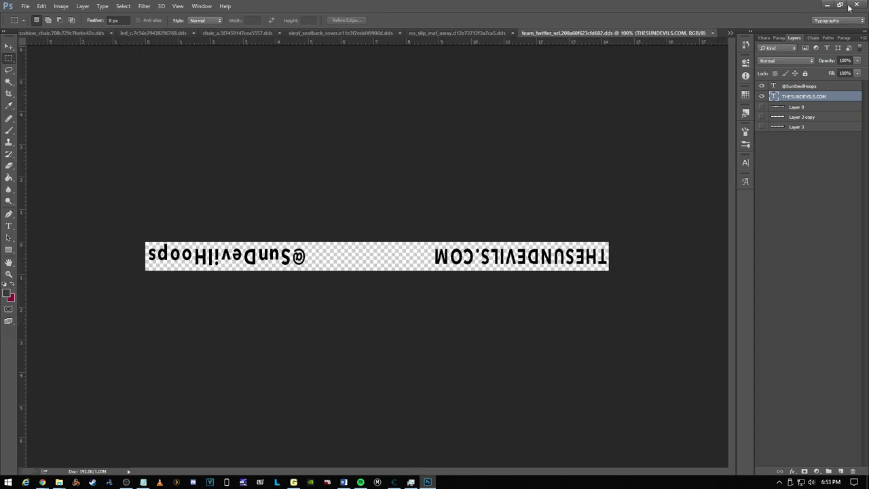
key("ctrl+q")
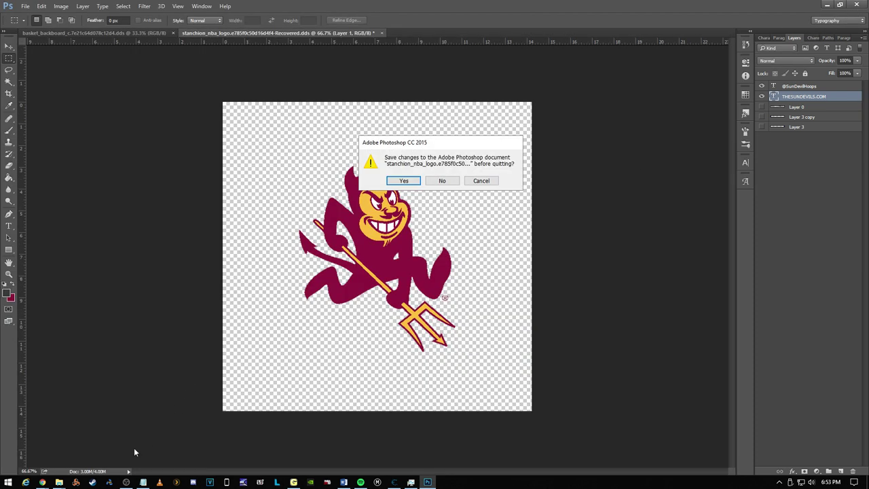
left_click(442, 180)
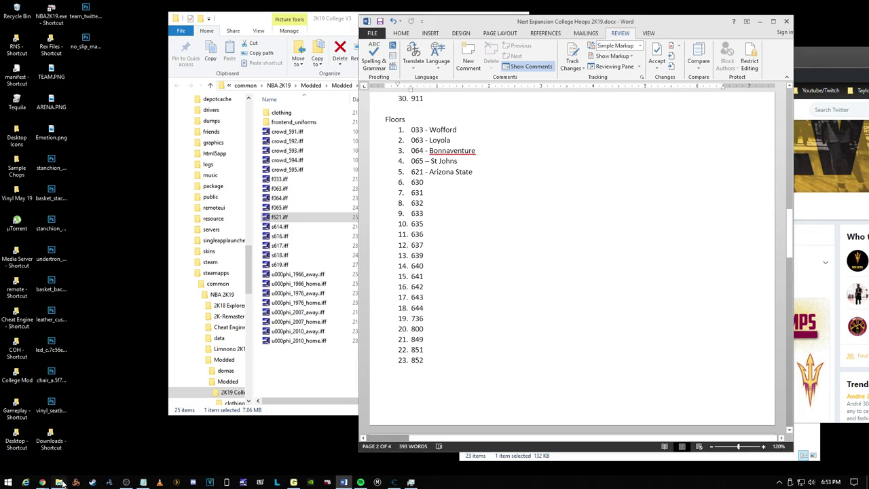
Step: Browse to the Arizona State folder under College Mod's Teams in File Explorer and open Court Template Final.psd in Photoshop
mouse_move(60, 445)
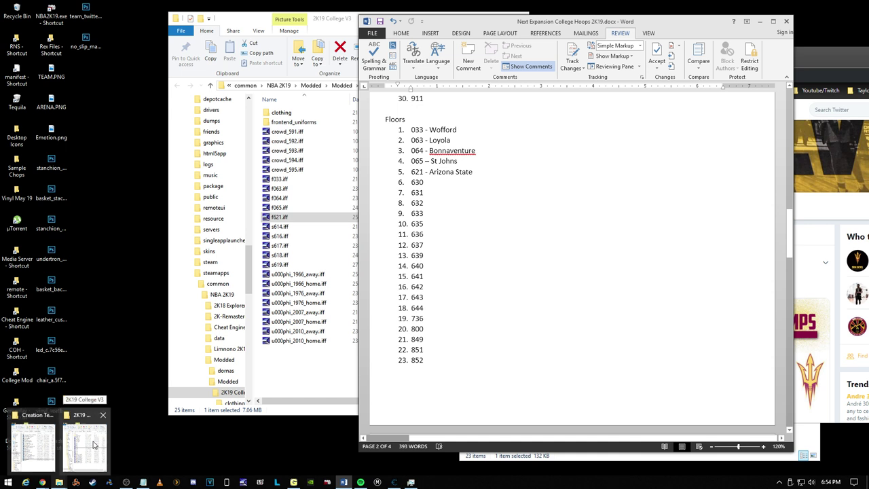
left_click(34, 441)
left_click(489, 184)
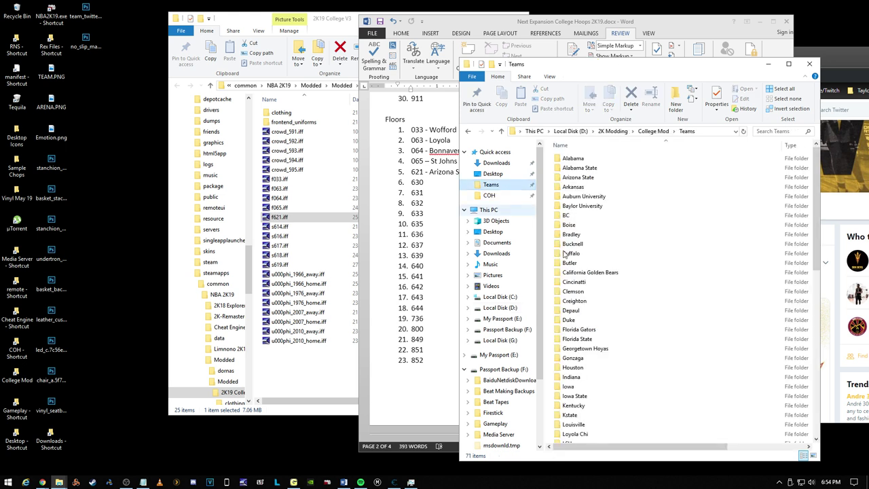
scroll(601, 301, "down", 5)
scroll(601, 301, "up", 5)
double_click(584, 168)
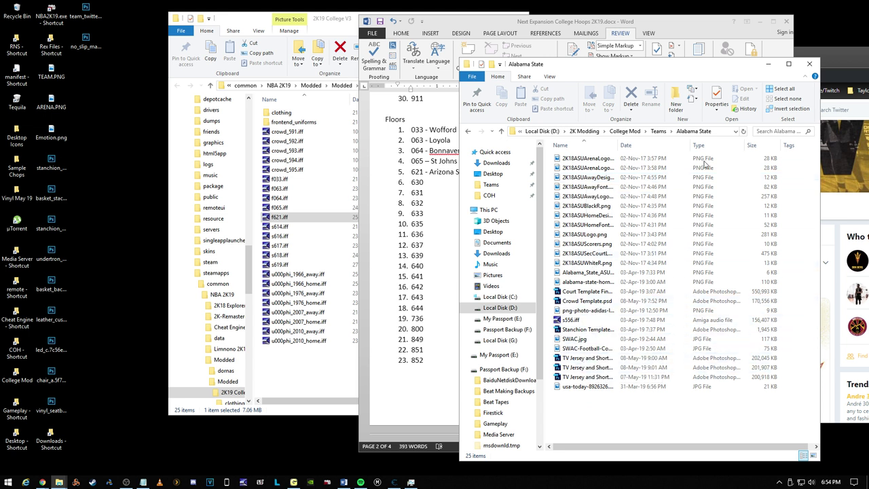
left_click(468, 130)
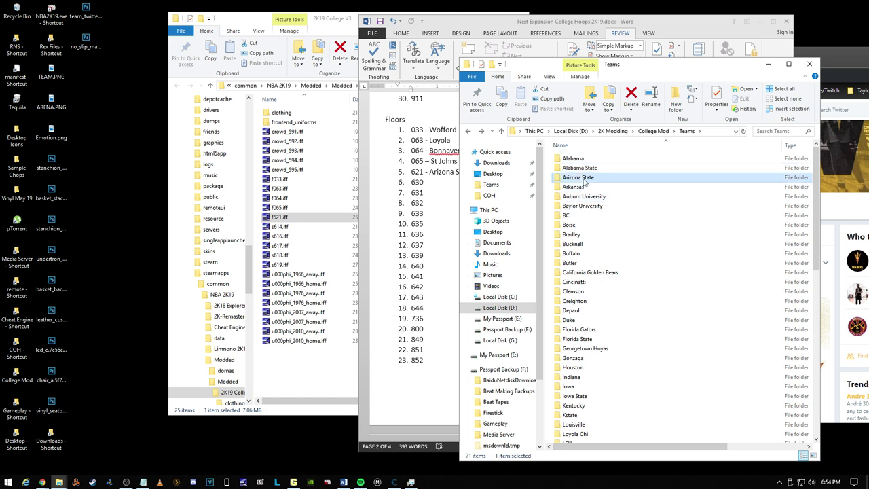
double_click(577, 177)
left_click(682, 231)
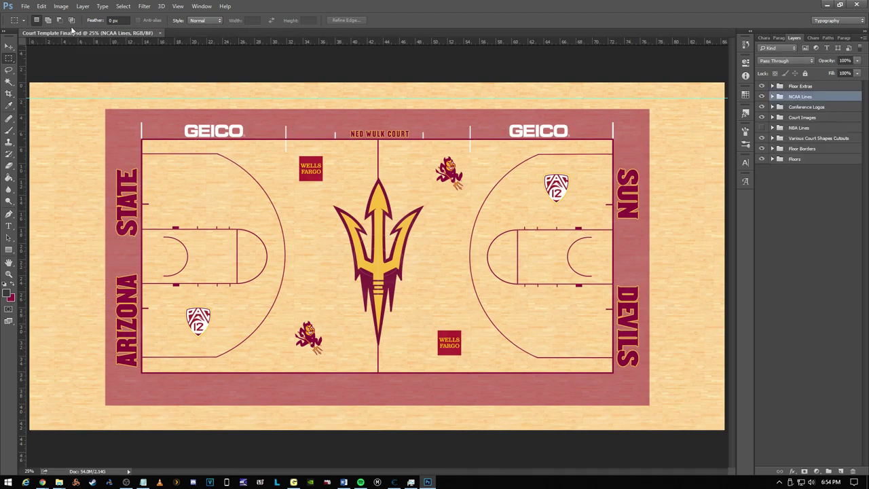
Step: Resize the court template image to 8192 px wide by 4096 px high
left_click(60, 6)
left_click(78, 71)
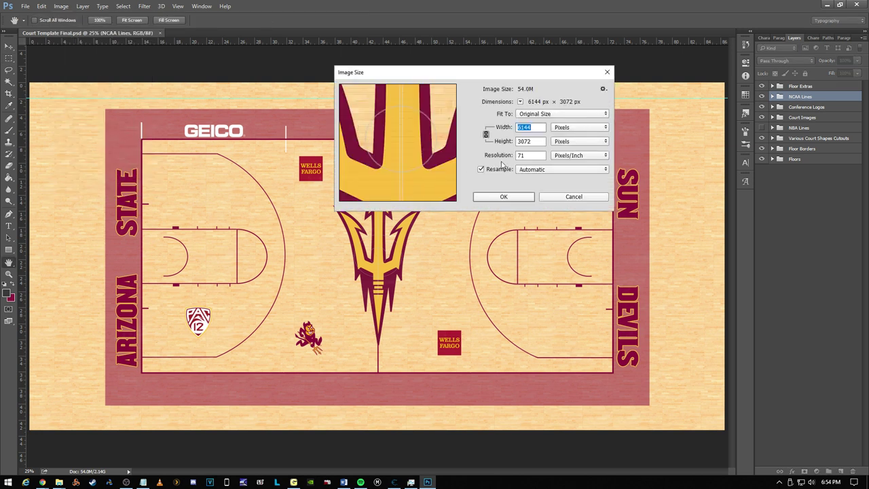
type("8192")
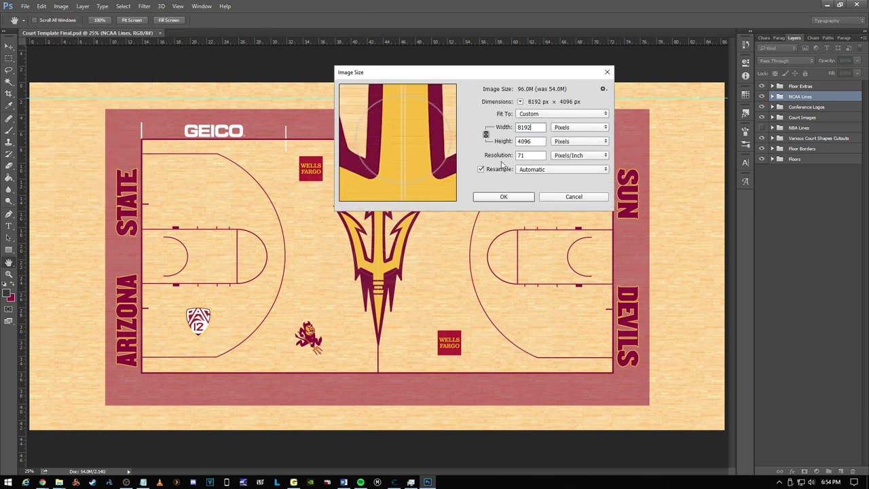
left_click(523, 199)
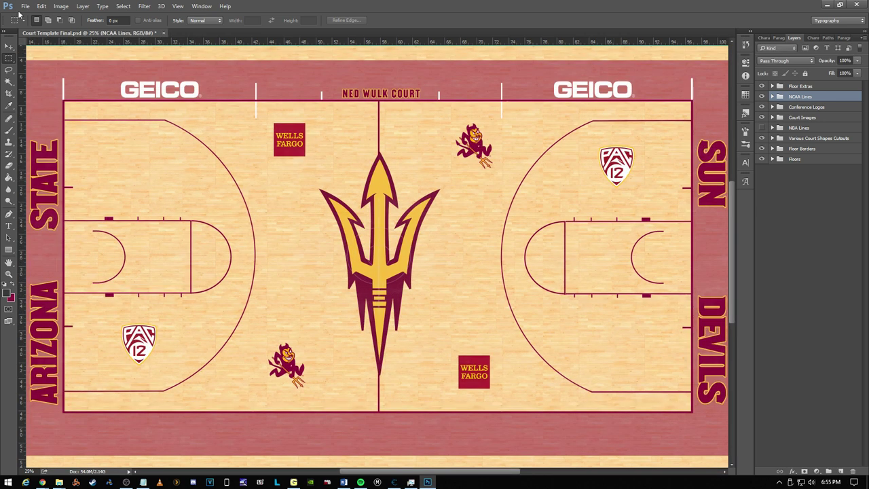
Step: Save the court template to the Desktop as Court Template Final.dds in Intel Texture Works format and select the exported file there
left_click(25, 6)
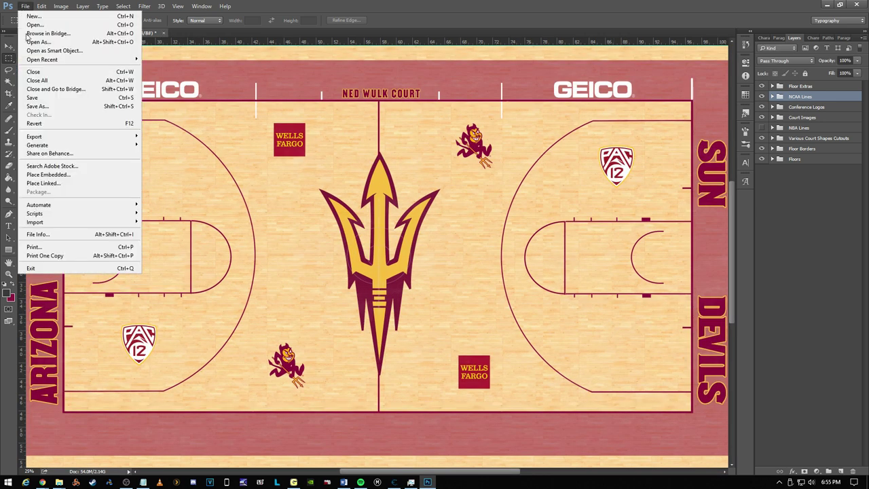
key("Escape")
key("ctrl+shift+s")
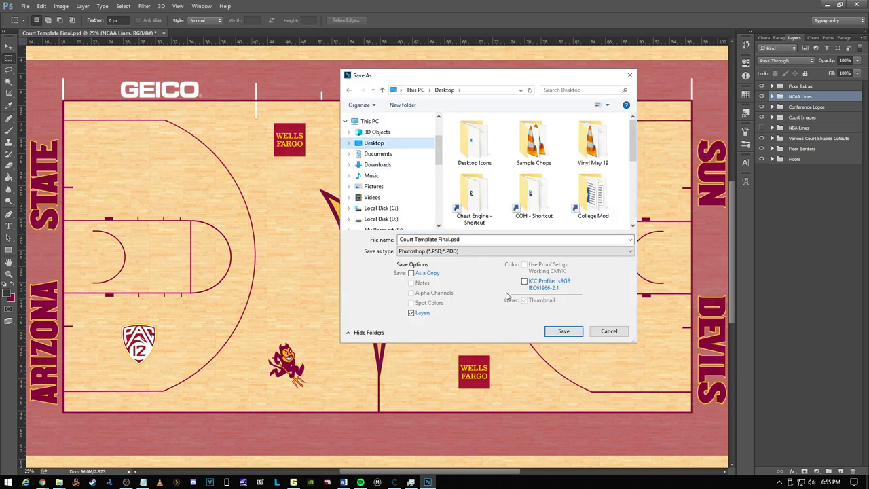
left_click(441, 251)
left_click(424, 275)
left_click(561, 338)
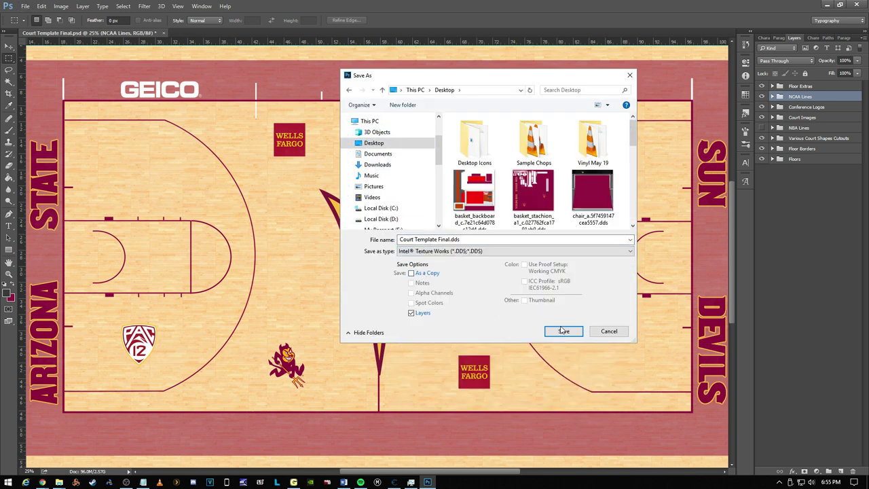
left_click(452, 282)
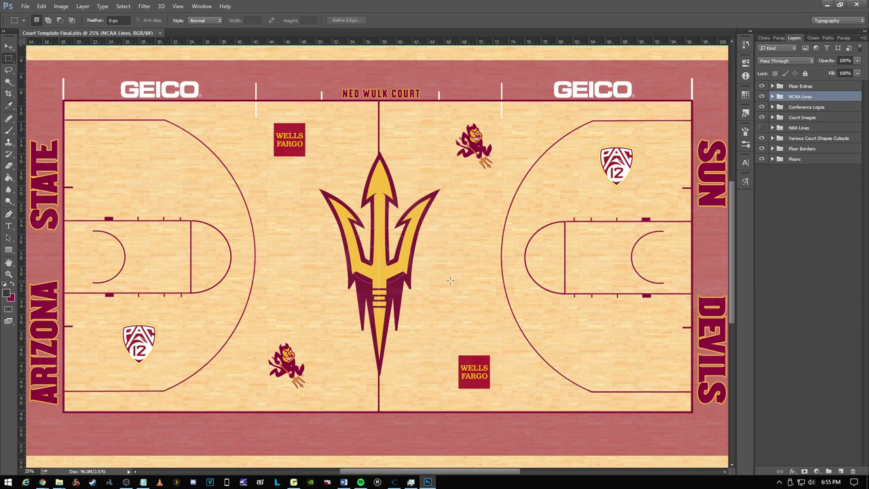
left_click(826, 5)
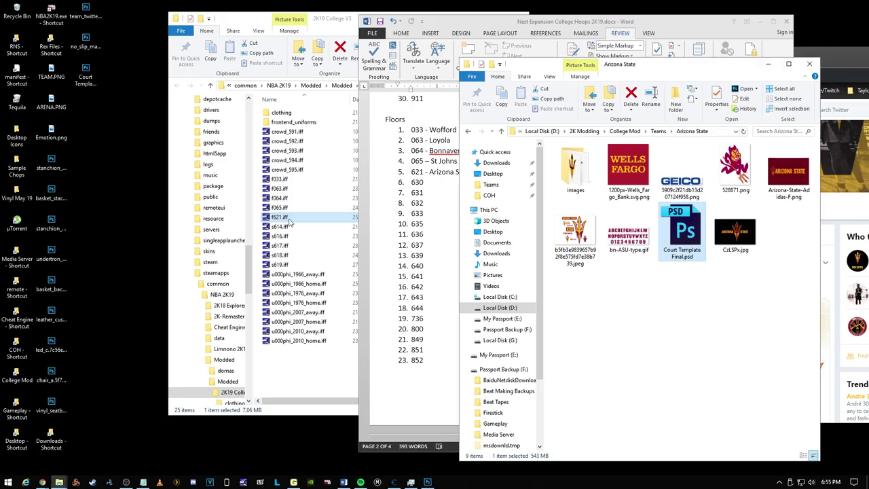
left_click(85, 76)
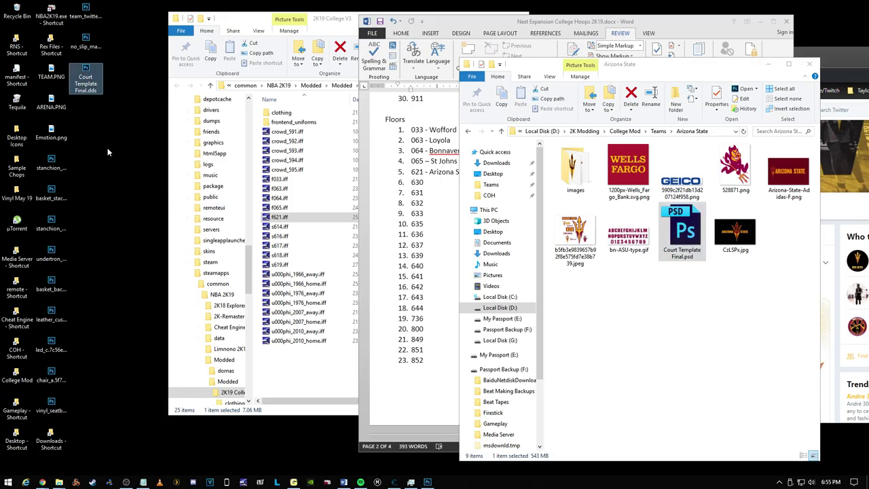
Step: Open the f621.iff archive in 7-Zip, view its big76ers256 floor texture in Photoshop, and quit Photoshop
left_click(810, 65)
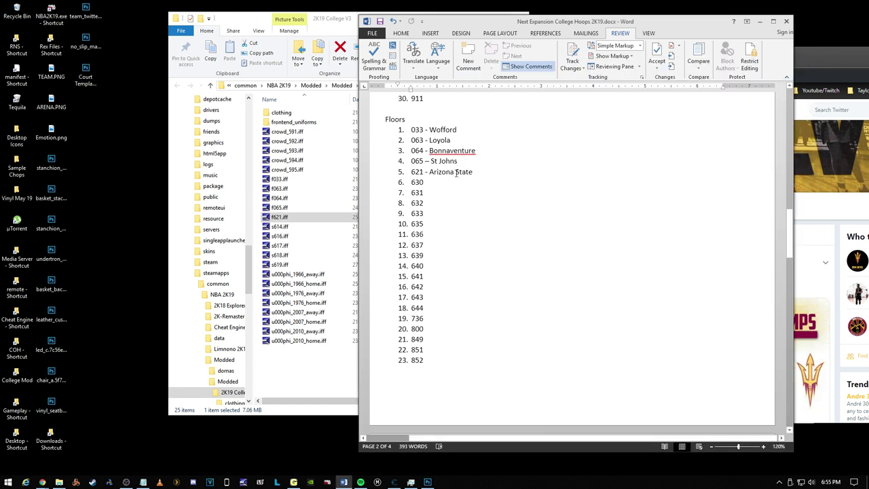
left_click(283, 217)
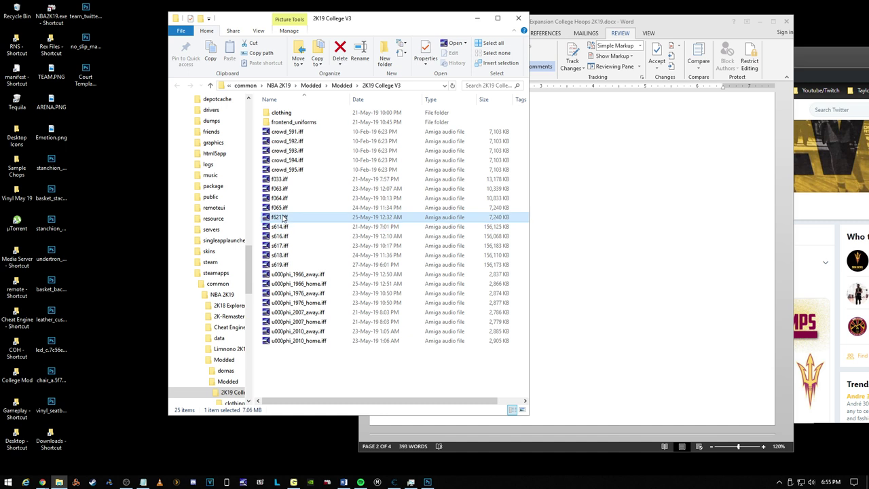
right_click(283, 217)
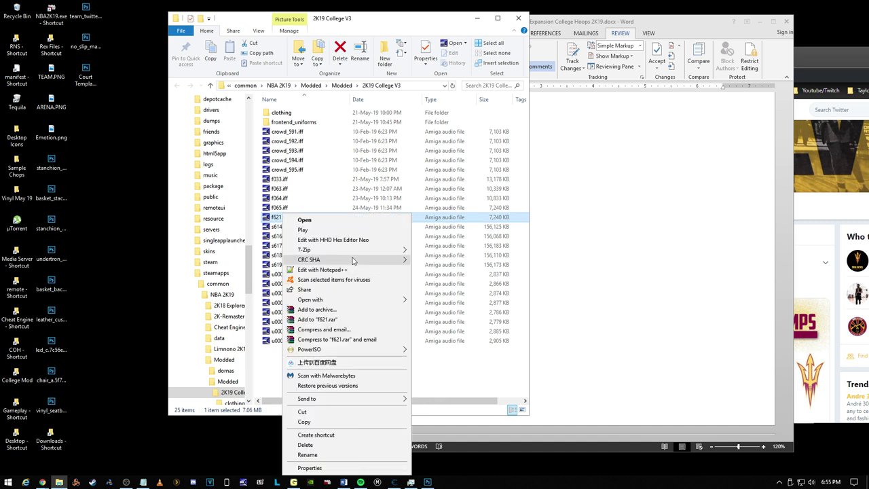
left_click(448, 249)
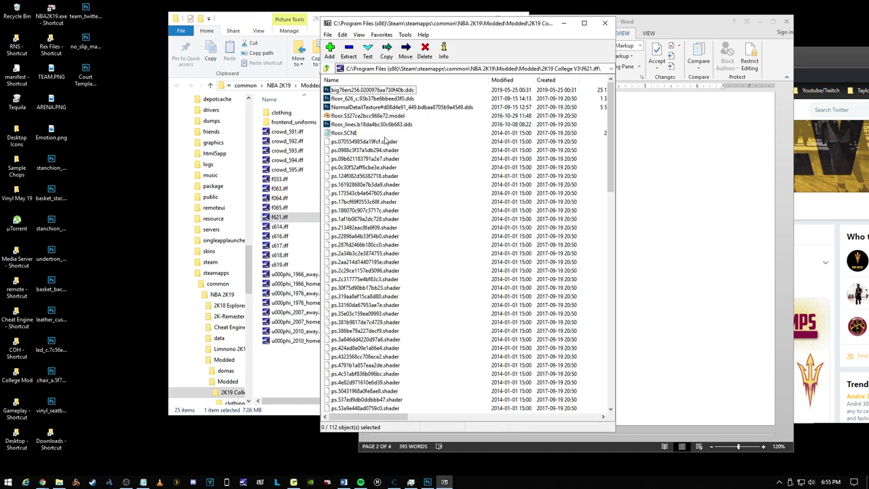
double_click(372, 91)
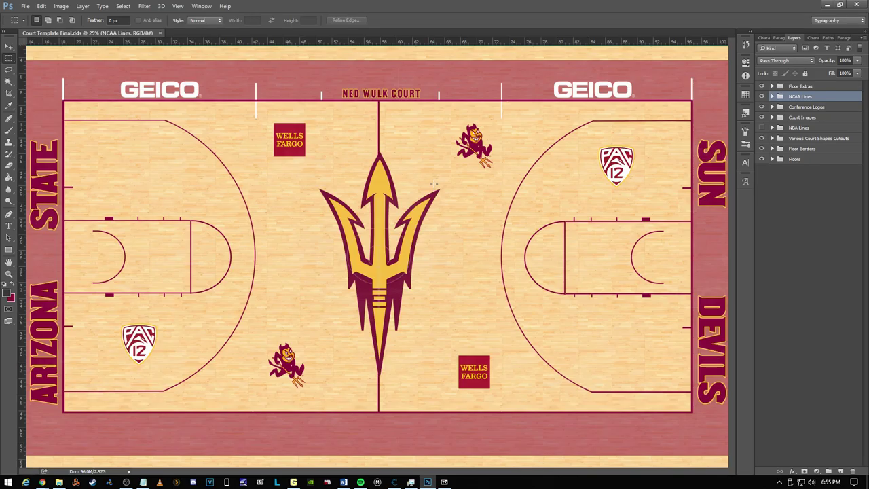
left_click(421, 201)
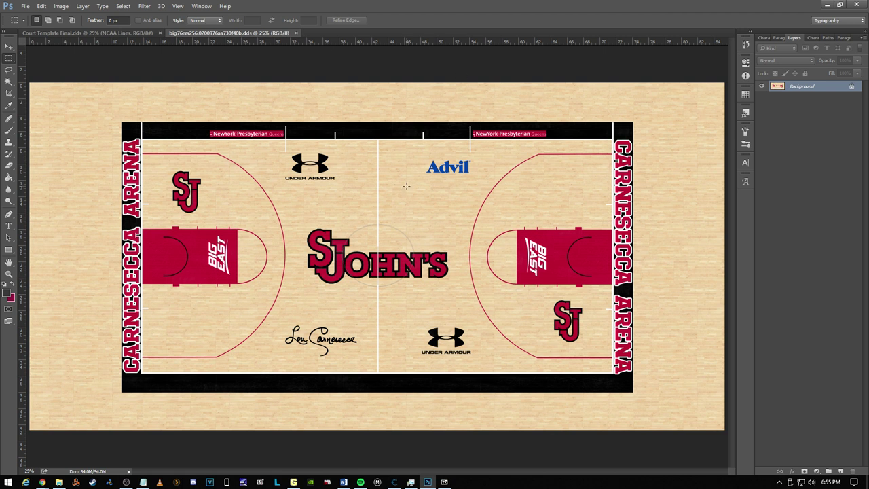
left_click(856, 5)
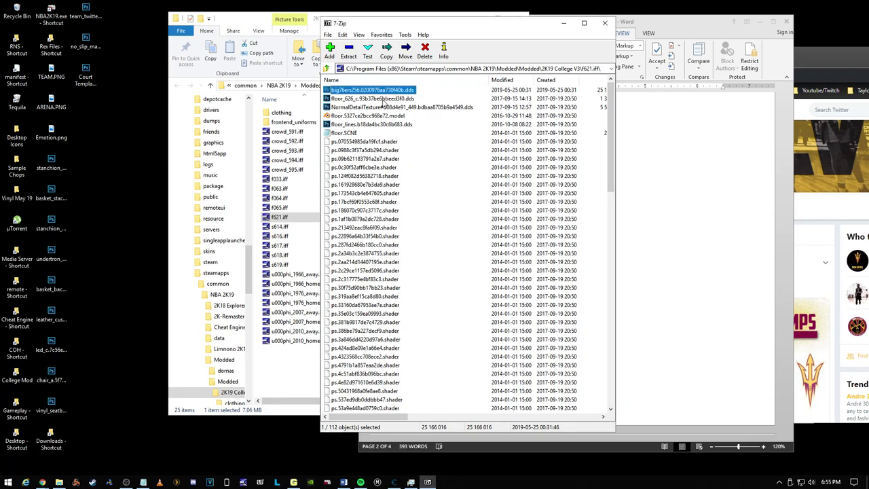
Step: Rename Court Template Final.dds on the Desktop as big76ers256.0200976aa730f40b.dds to match the floor texture in the archive
left_click(371, 91)
right_click(93, 89)
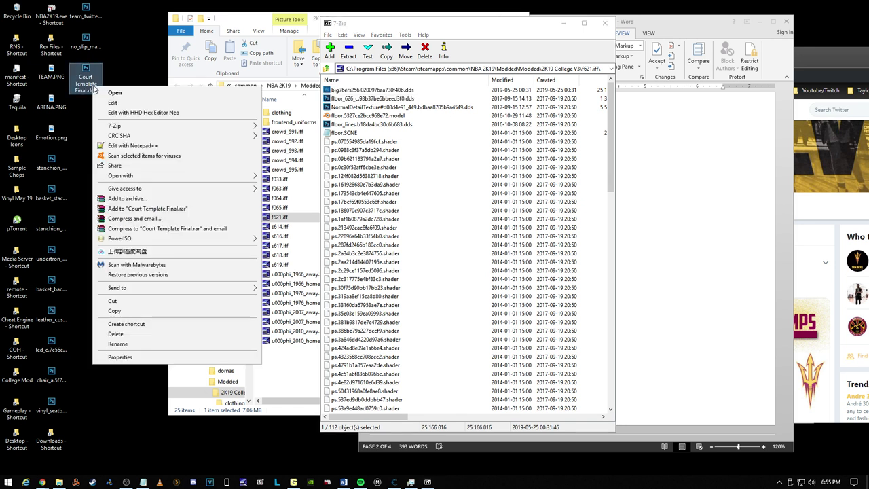
left_click(117, 343)
type("big76ers256.0200976aa730f40b.dds")
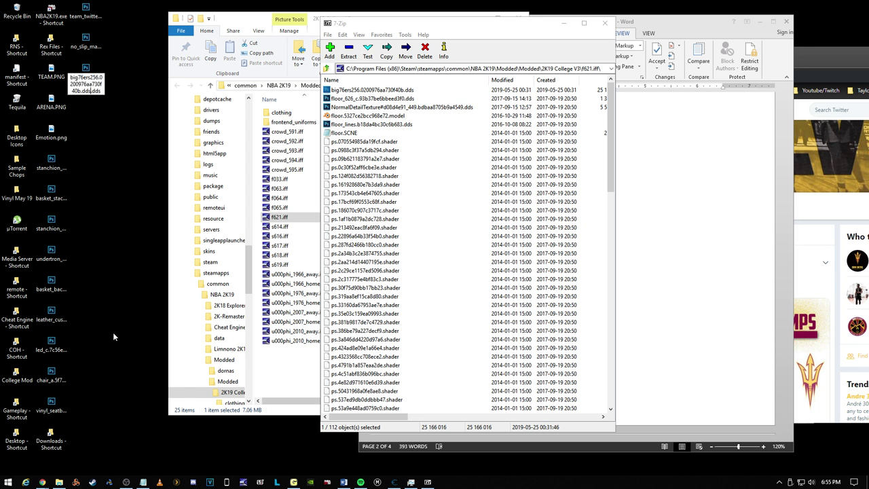
key("BackSpace")
key("BackSpace")
key("BackSpace")
key("BackSpace")
key("Return")
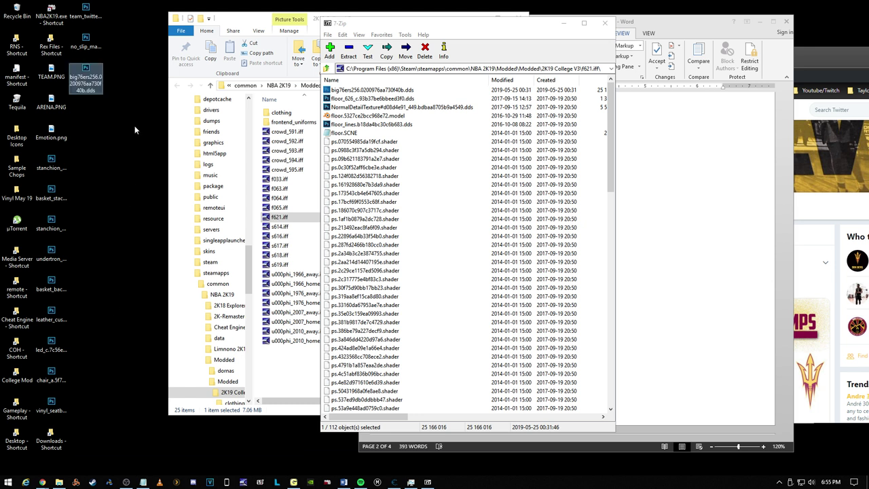
Step: Copy the renamed big76ers256 DDS from the Desktop into the f621.iff archive, replacing the existing floor texture
left_click_drag(90, 76, 394, 163)
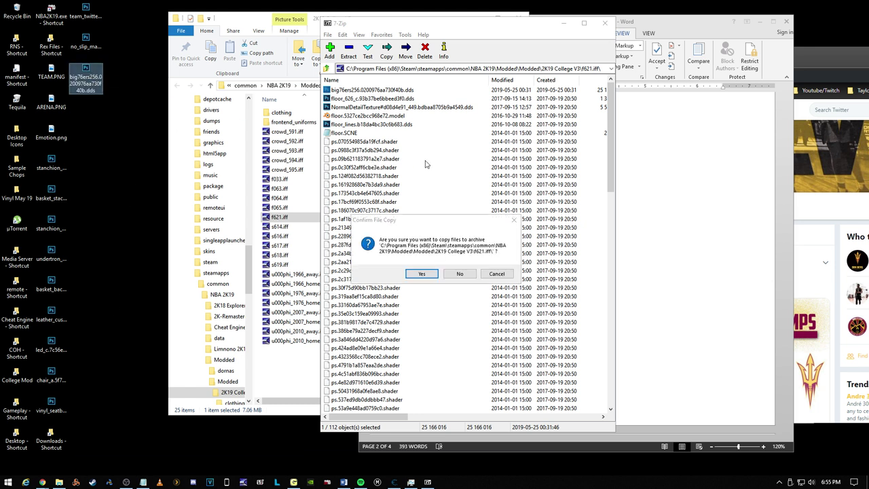
left_click(429, 276)
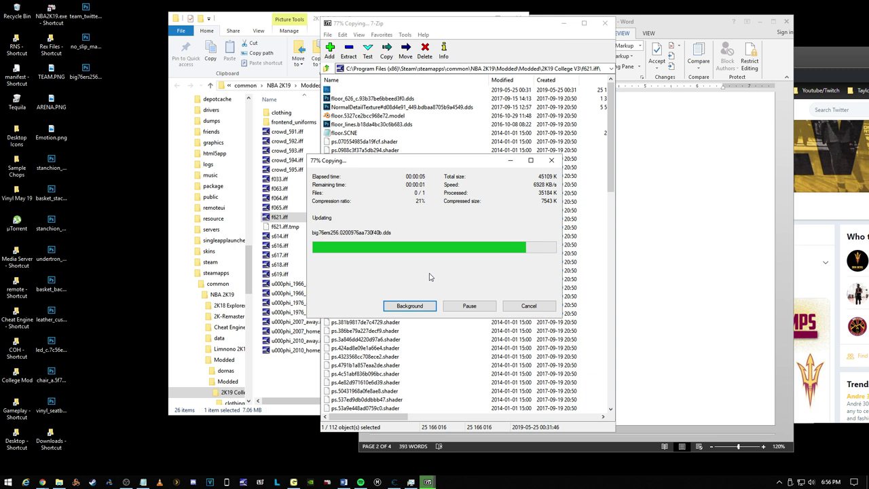
left_click(346, 158)
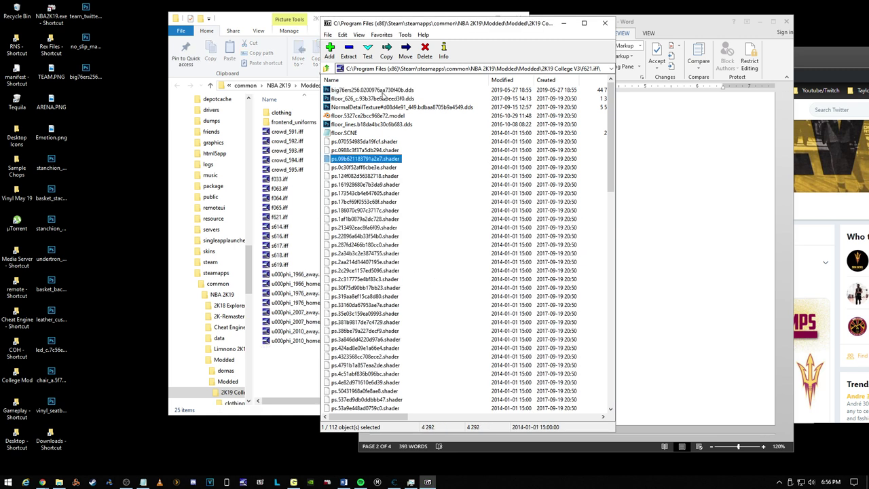
Step: Open the replaced big76ers256 texture from f621.iff in Photoshop to check the court, then close Photoshop and the archive
double_click(370, 90)
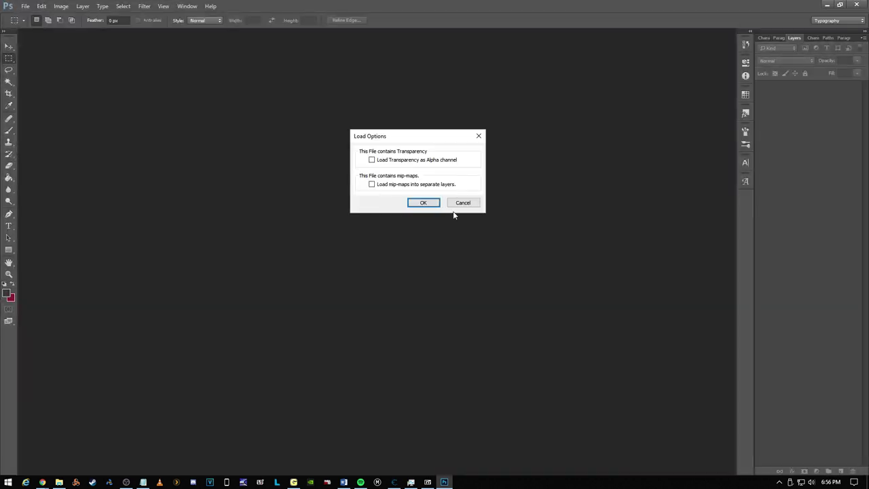
left_click(422, 202)
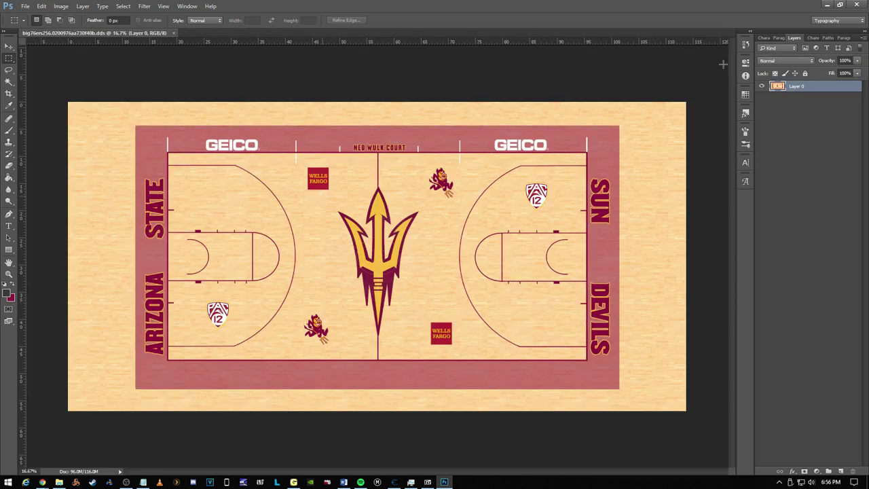
left_click(857, 5)
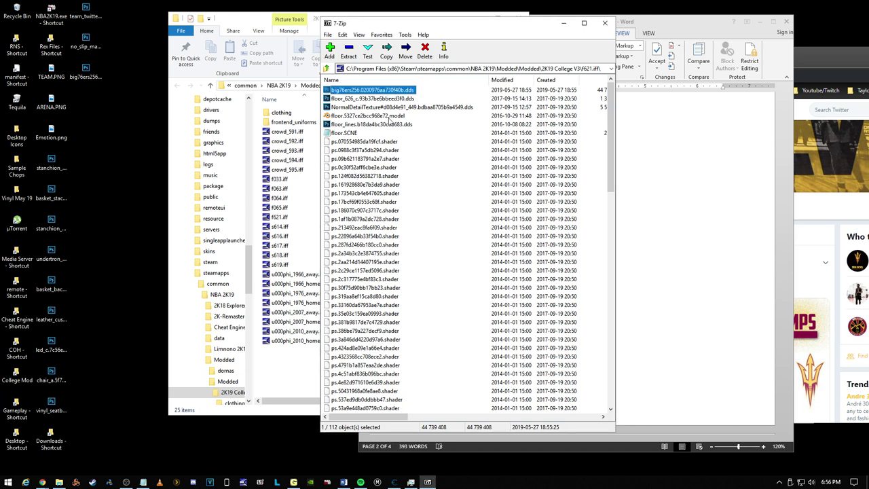
left_click(605, 23)
Step: Clear away the other windows, close the 2K19 College V3 folder, and bring Generic Mod Enabler to the front beside Task Manager
key("alt+Tab")
key("alt+Tab")
key("alt+Tab")
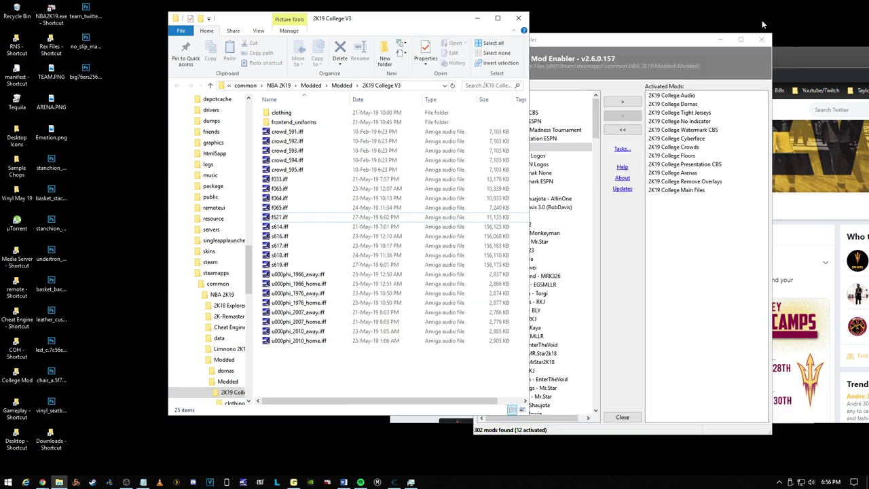
left_click_drag(807, 57, 522, 61)
left_click(751, 54)
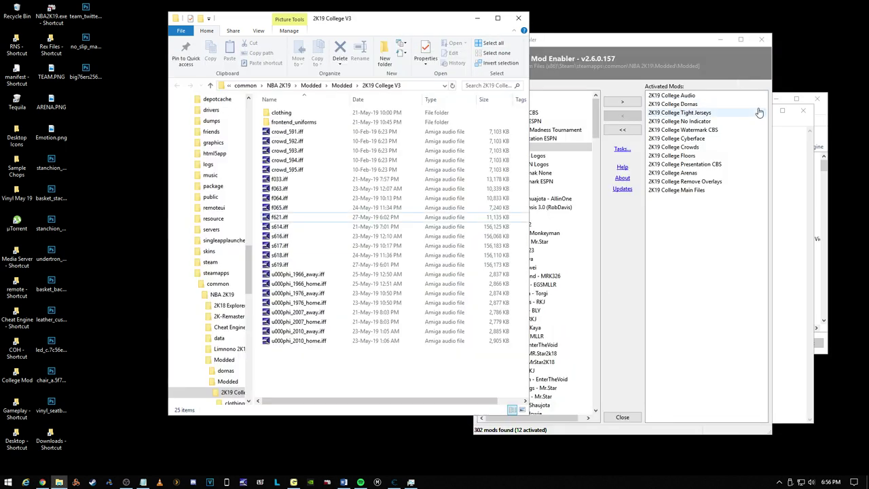
left_click(787, 125)
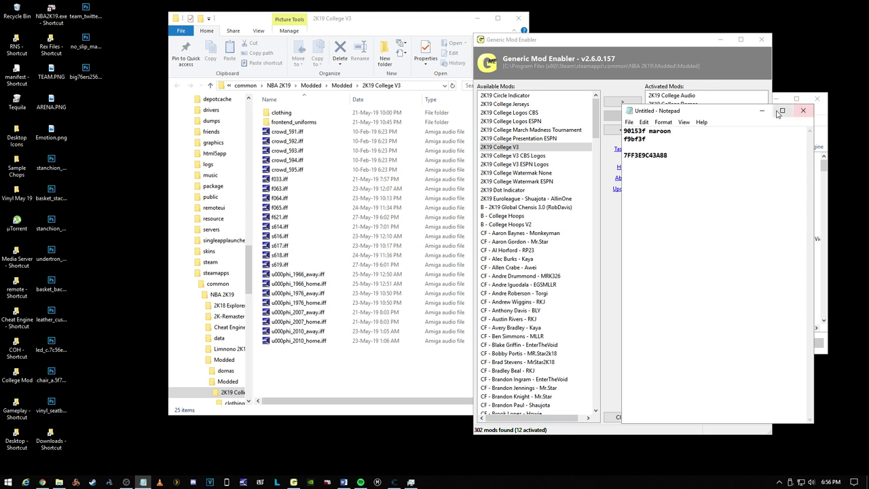
left_click(815, 108)
left_click(815, 118)
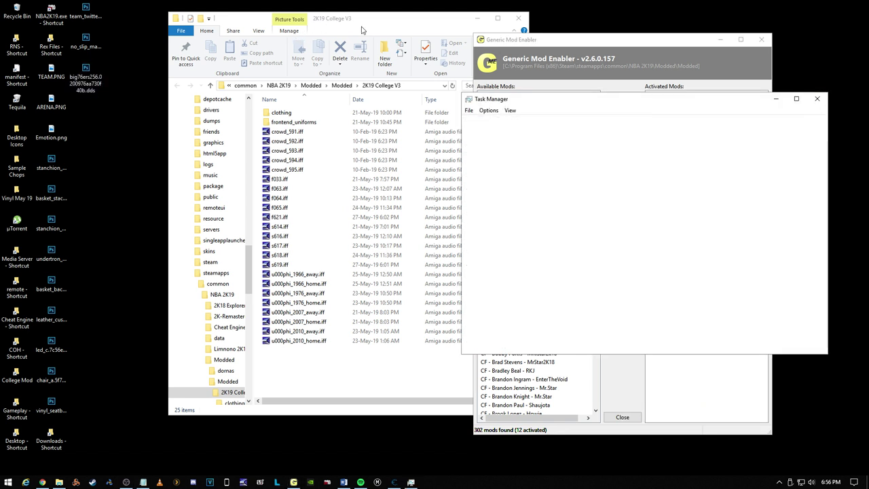
left_click(416, 70)
left_click(519, 18)
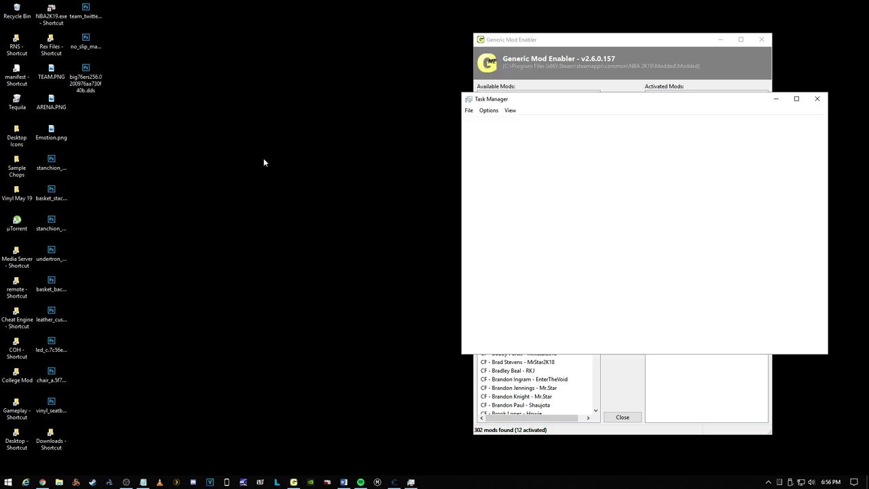
left_click(359, 431)
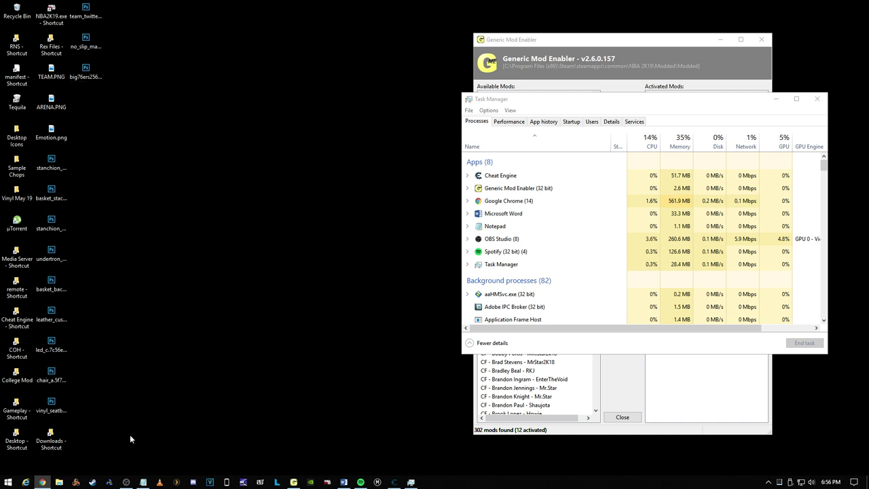
left_click(641, 85)
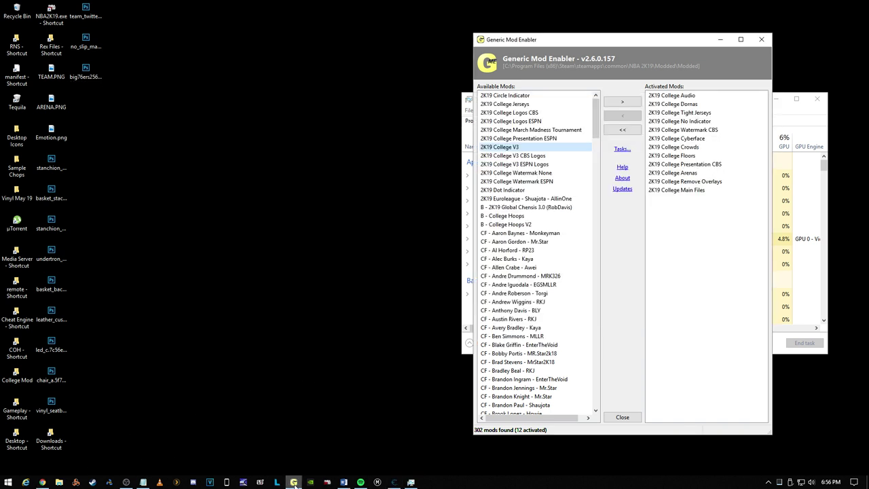
left_click_drag(638, 42, 285, 41)
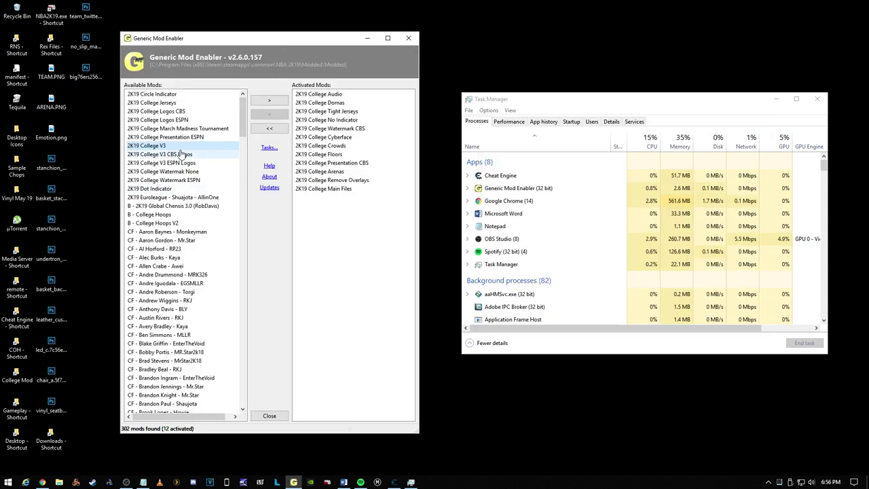
Step: Check s619.iff and f621.iff in the 2K19 College V3 mod's folder, then enable the mod in Generic Mod Enabler
right_click(158, 145)
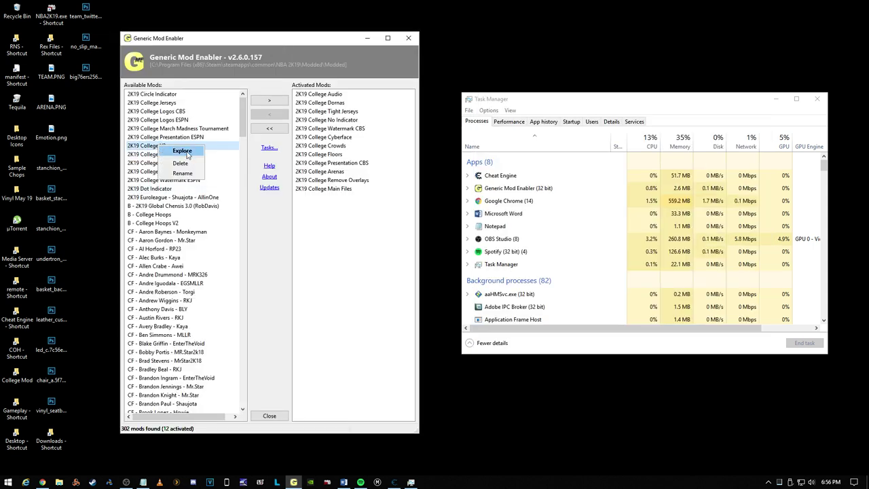
left_click(187, 155)
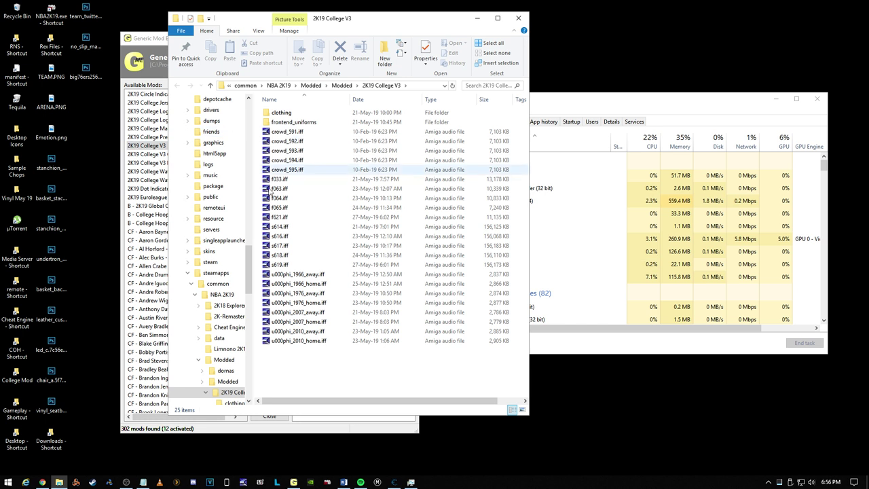
left_click(287, 267)
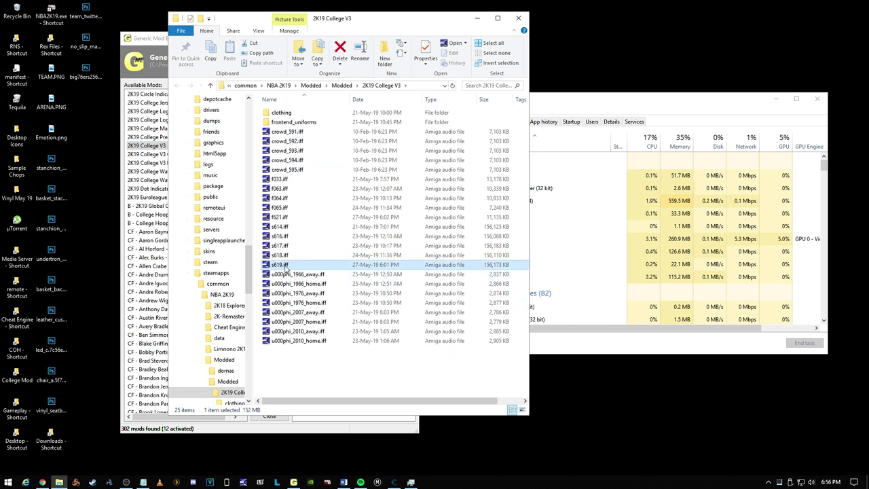
left_click(281, 217)
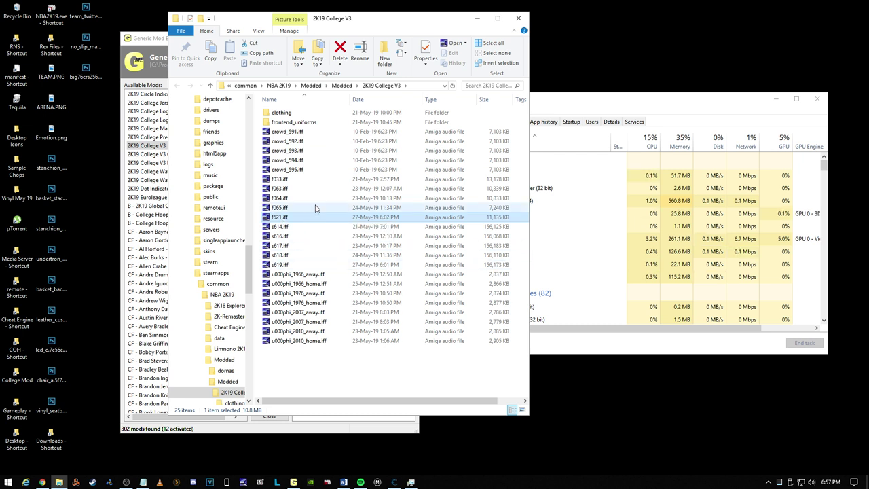
left_click(518, 19)
left_click(269, 101)
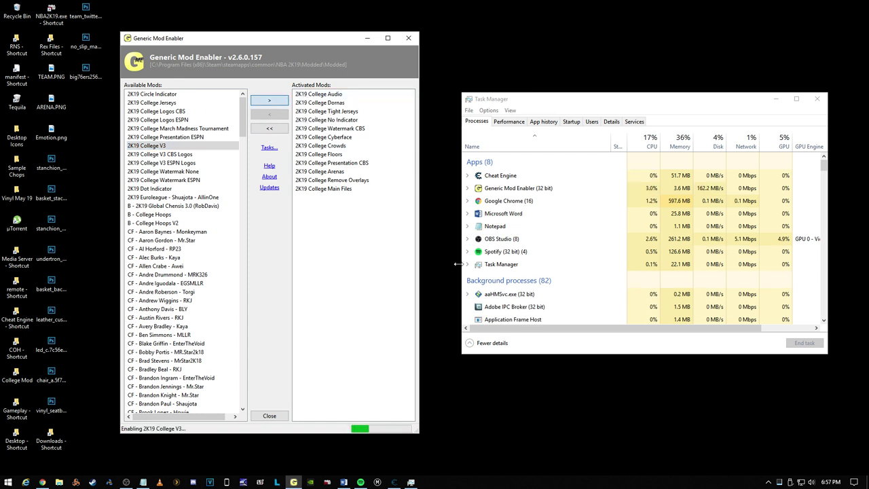
Step: Launch NBA 2K19, dismiss the controller notice, and enter Freestyle mode in 2KU
left_click(327, 482)
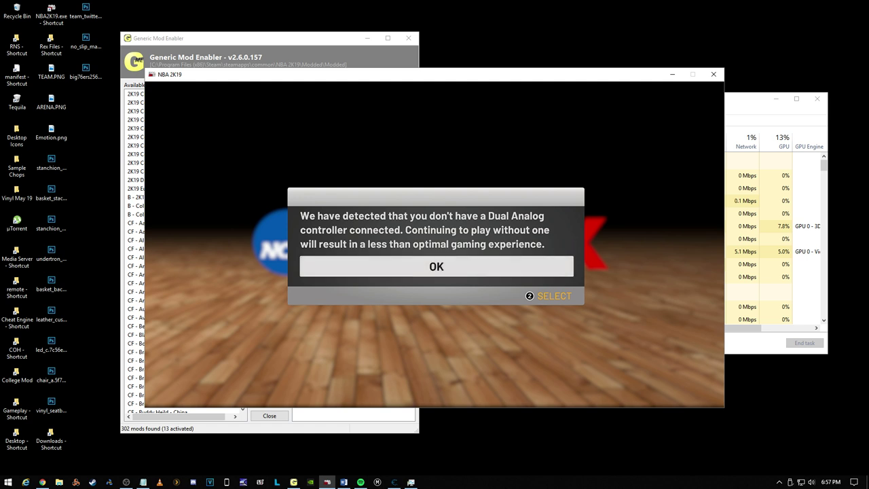
left_click(463, 269)
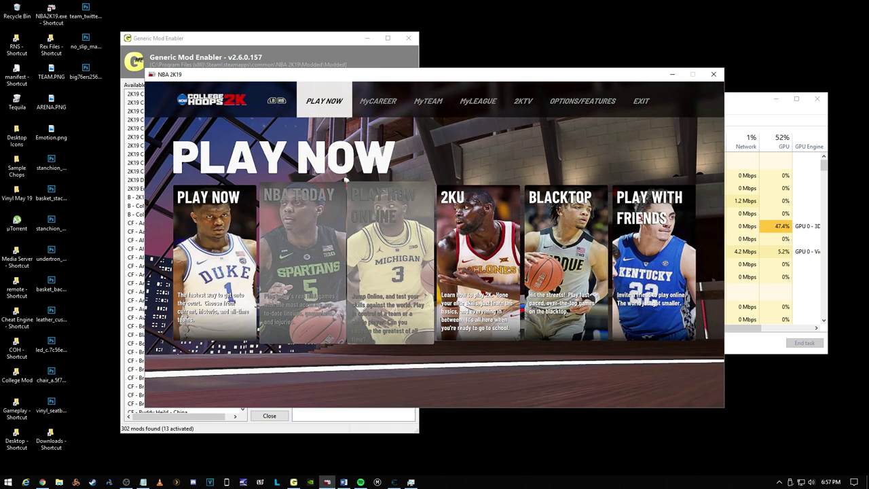
key("Right")
key("Right")
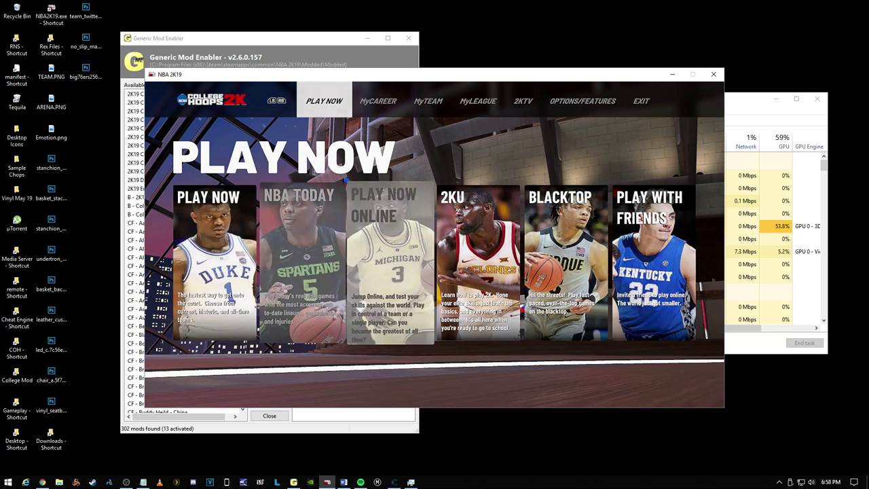
key("Return")
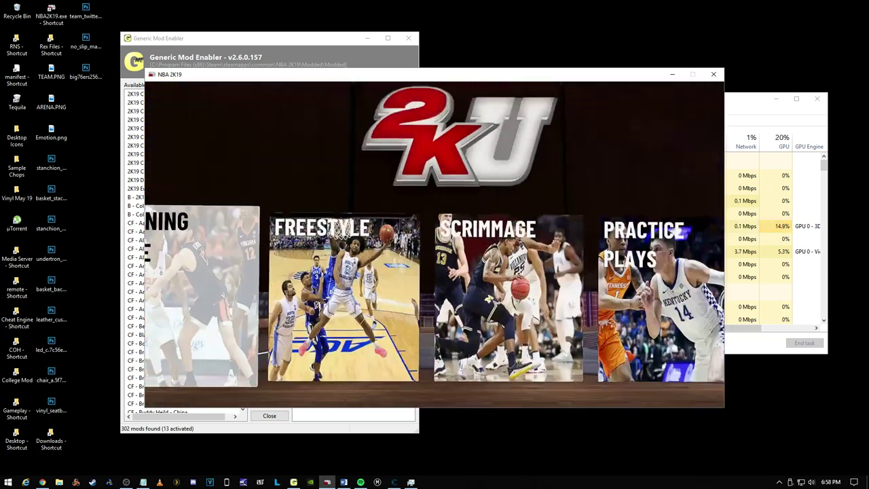
key("Right")
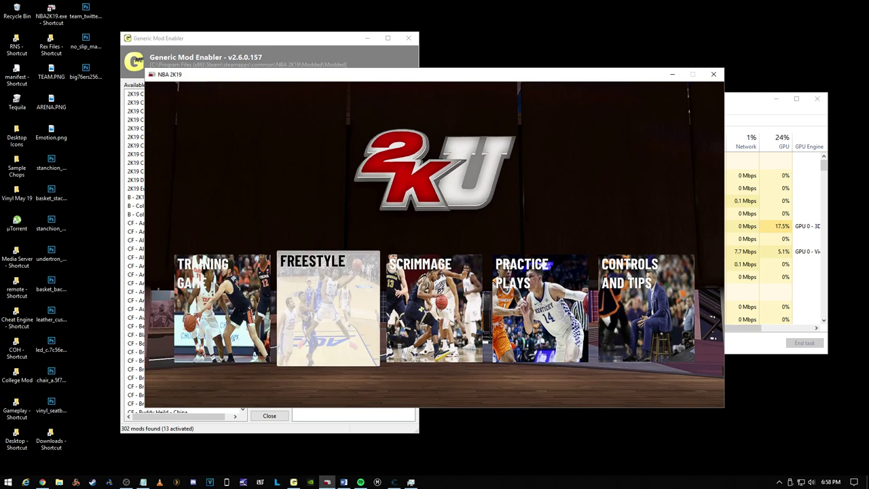
key("Return")
key("Return")
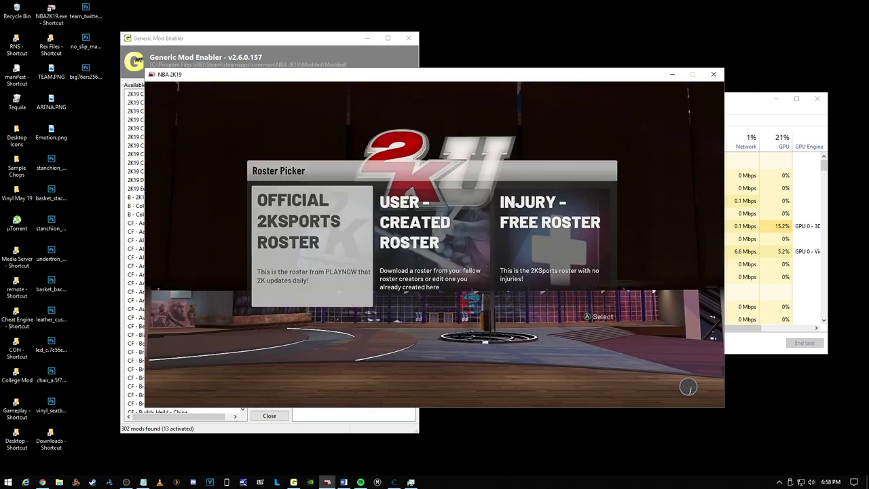
Step: Load the user-created roster CH 2K19 V2 for the Freestyle session
key("Right")
key("Return")
key("Down")
key("Up")
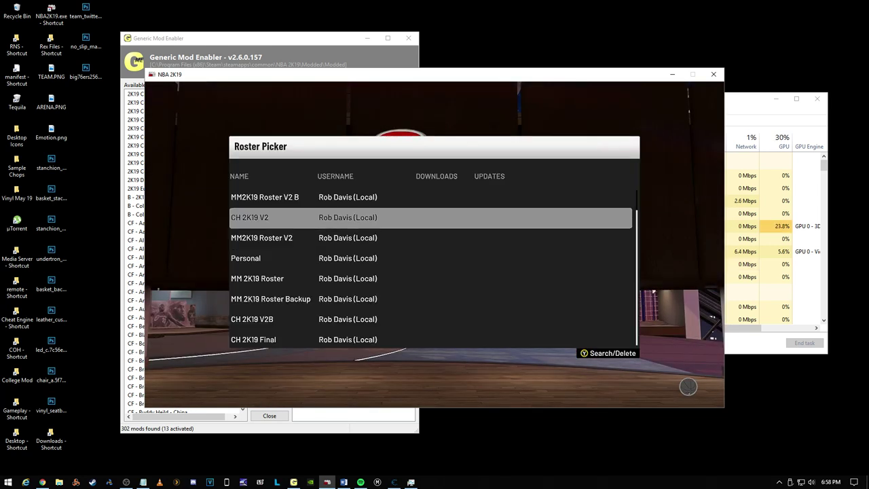
key("Return")
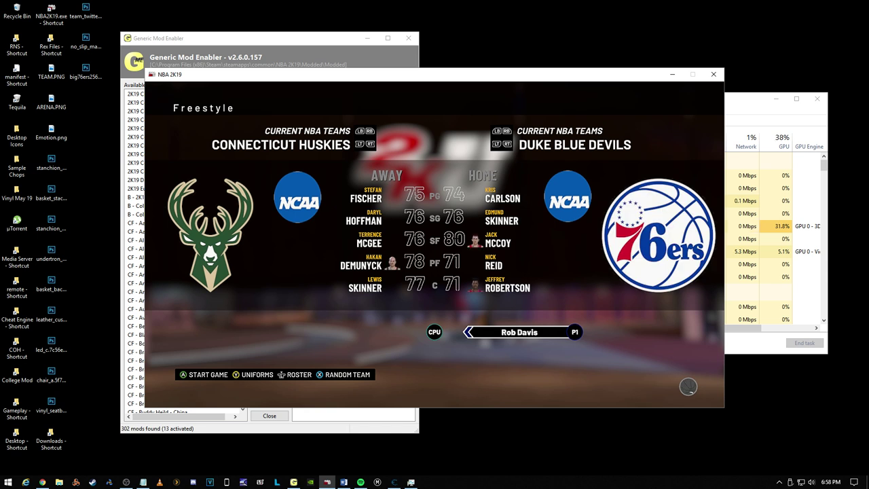
Step: Start the Freestyle session with a home team from the Classic NBA Teams, and pause play in the arena
key("e")
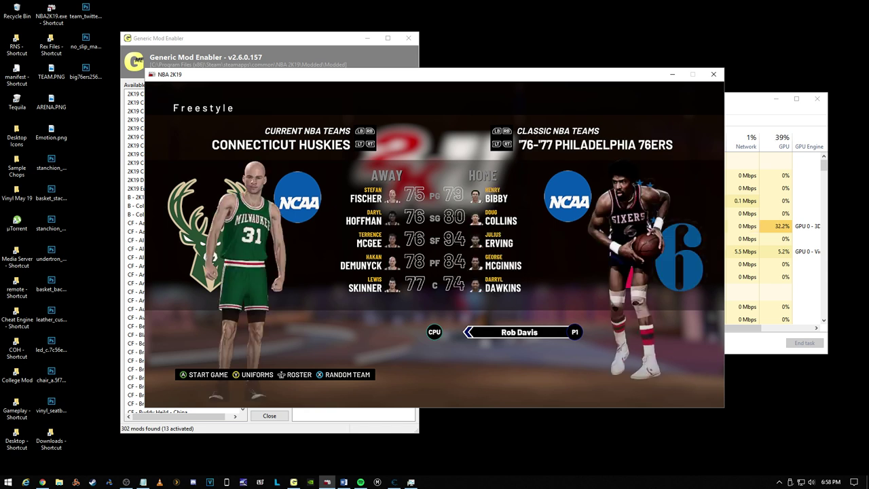
key("e")
key("e")
key("e")
key("e")
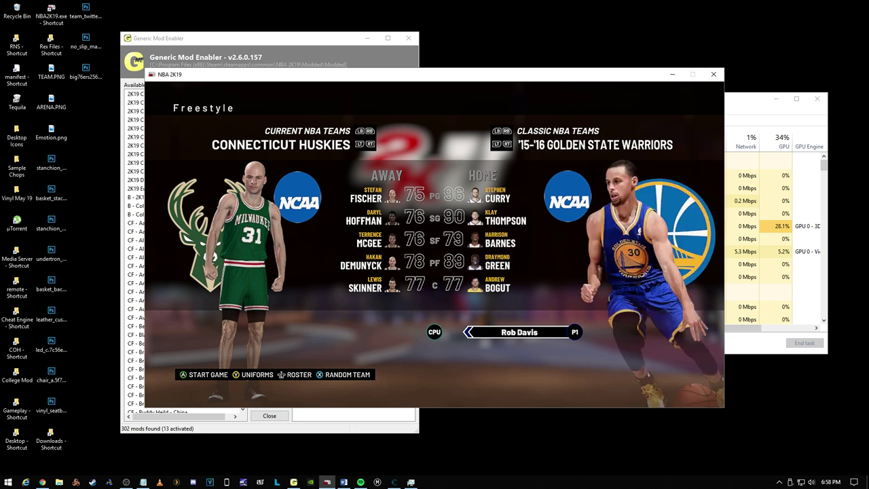
key("q")
key("q")
key("e")
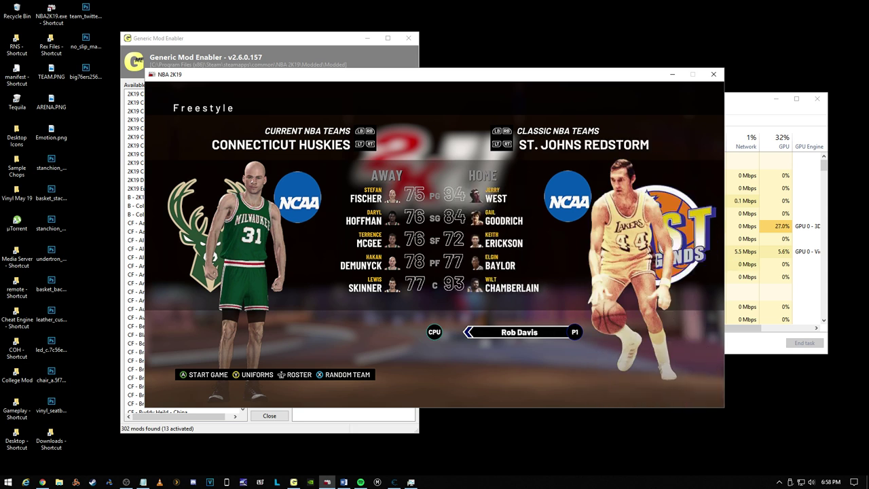
key("Return")
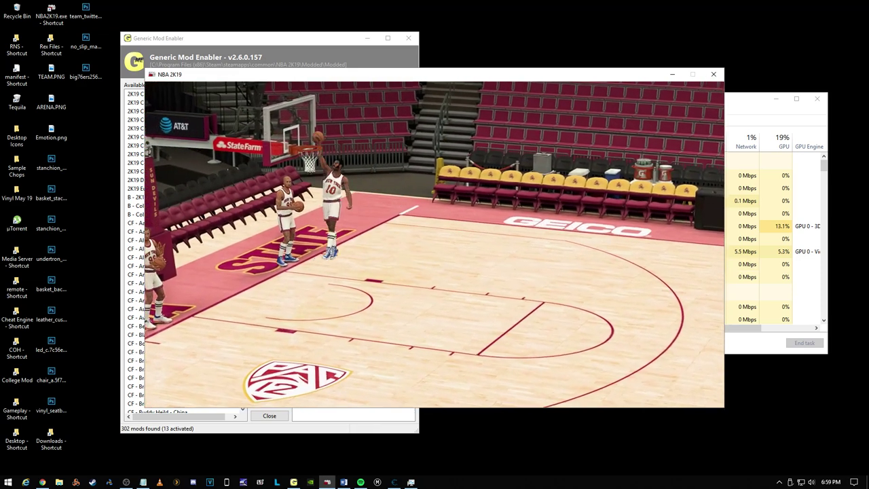
key("Escape")
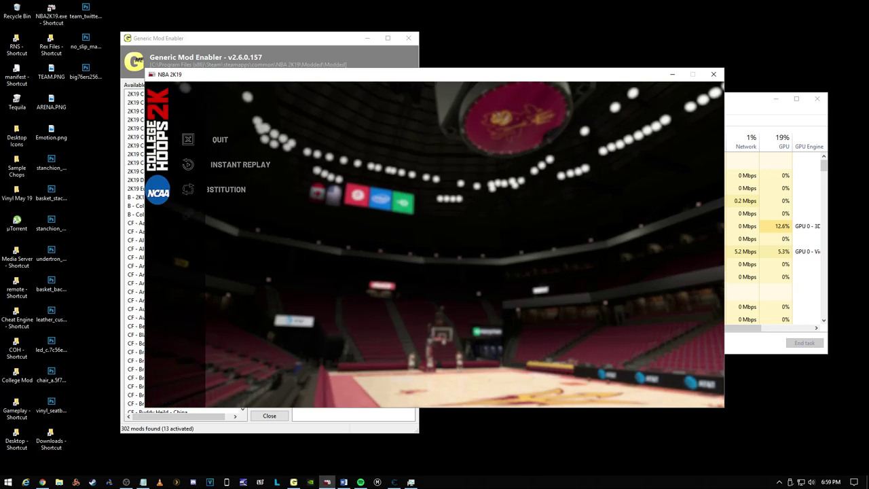
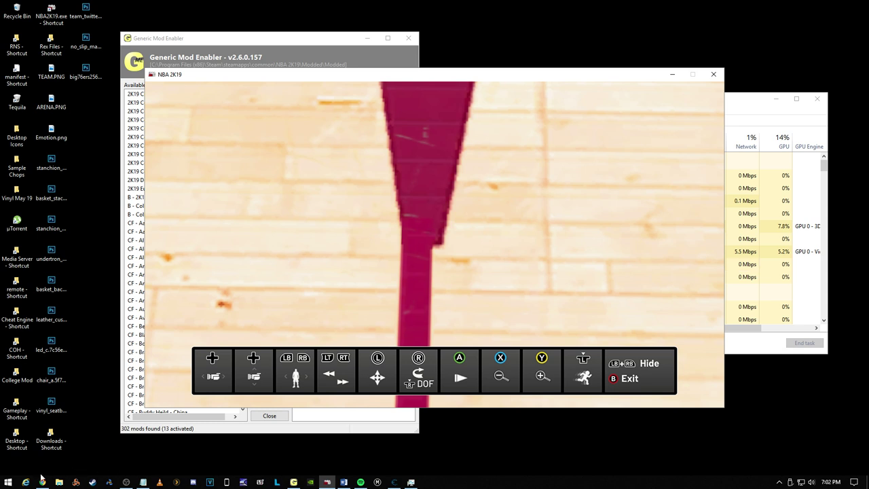
Step: Open Court Template Final.psd from the Arizona State team folder of College Mod in Photoshop
double_click(16, 374)
double_click(284, 188)
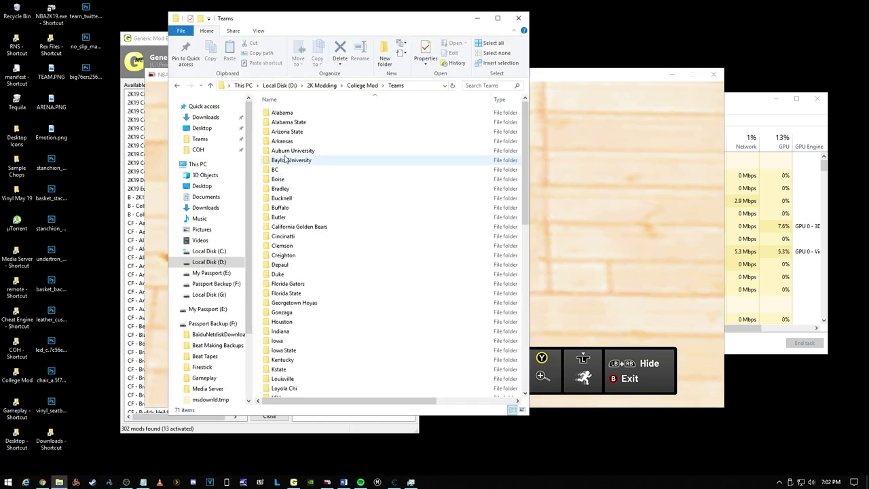
double_click(288, 134)
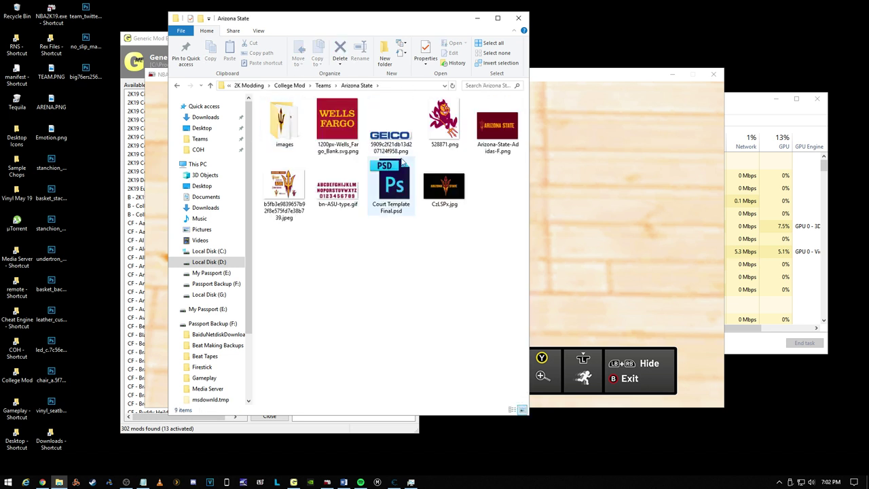
double_click(394, 177)
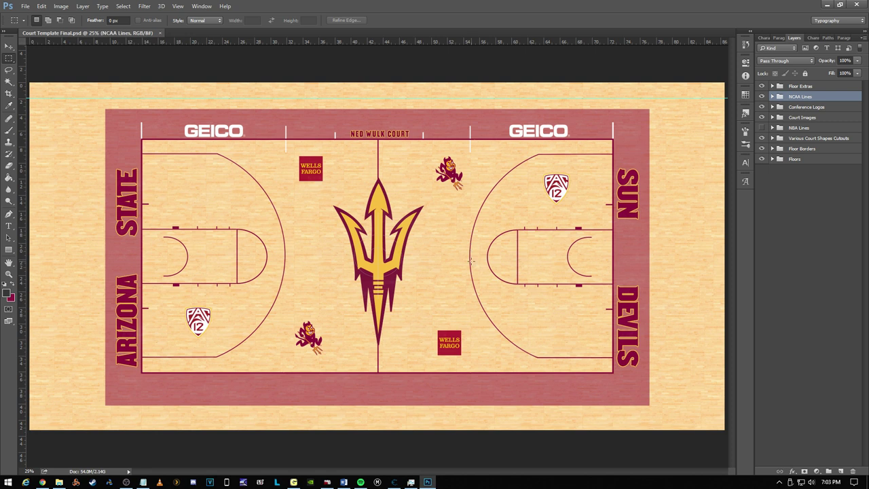
Step: Examine the pitchfork logo's lower tip where it meets the half-court line, up to 200% zoom
left_click(28, 470)
type("75")
key("Return")
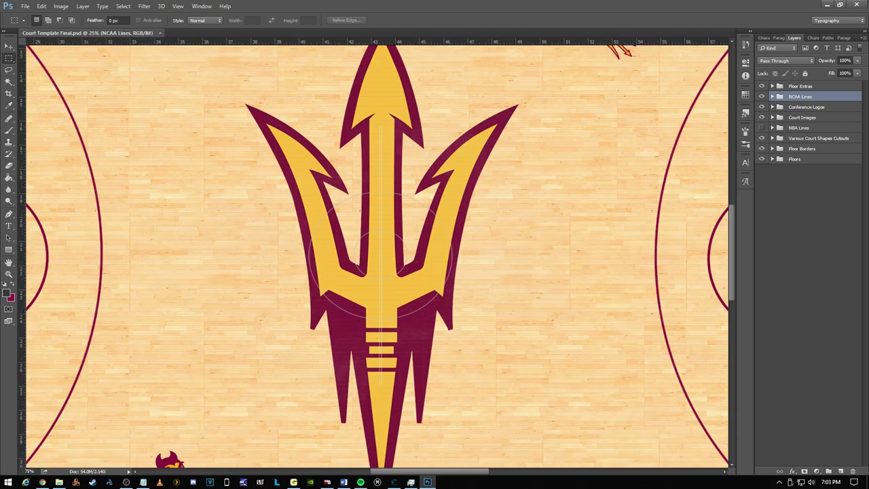
scroll(341, 311, "down", 5)
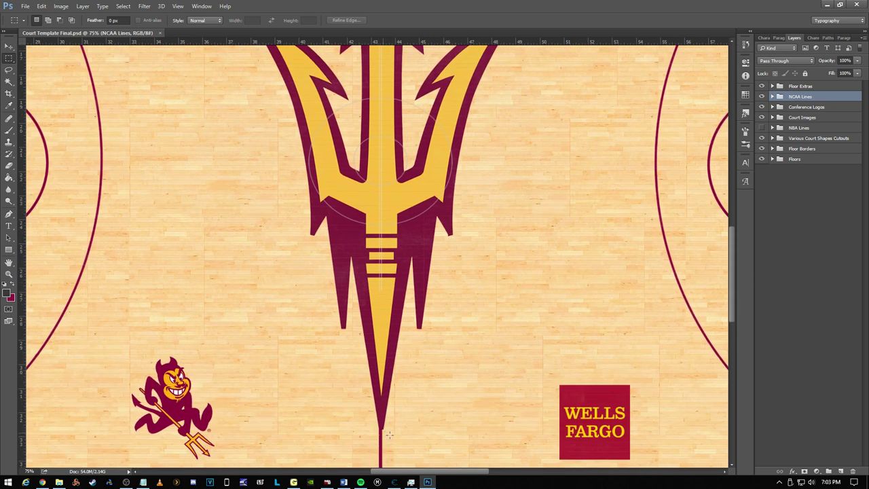
left_click(29, 470)
type("200")
key("Return")
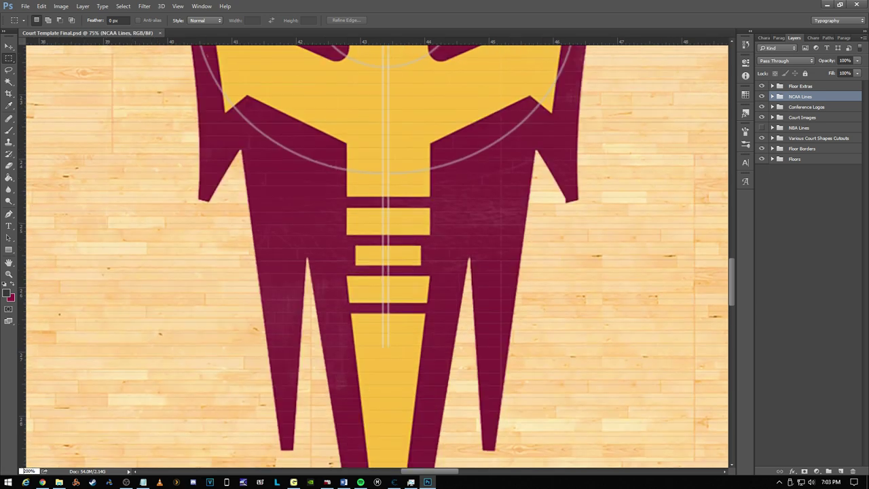
left_click_drag(734, 260, 740, 309)
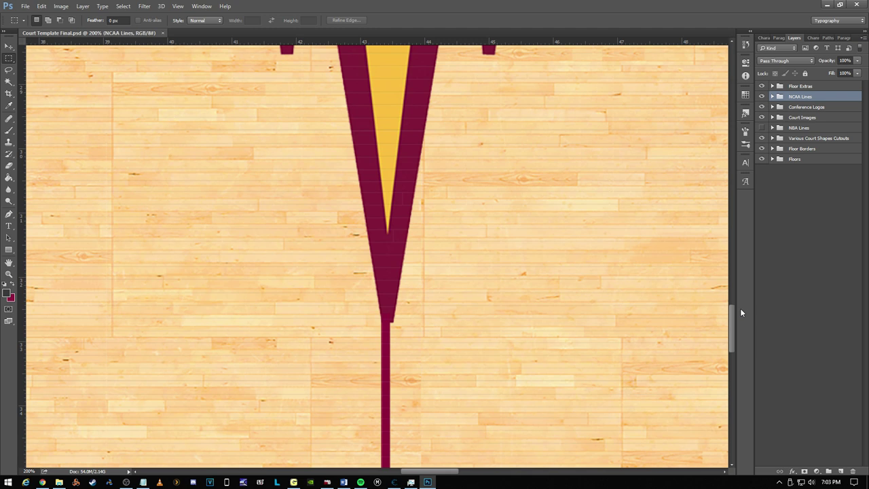
Step: Nudge the pitchfork logo on Layer 15 of the Court Images group left to align its upper tip with the half-court line
left_click(772, 118)
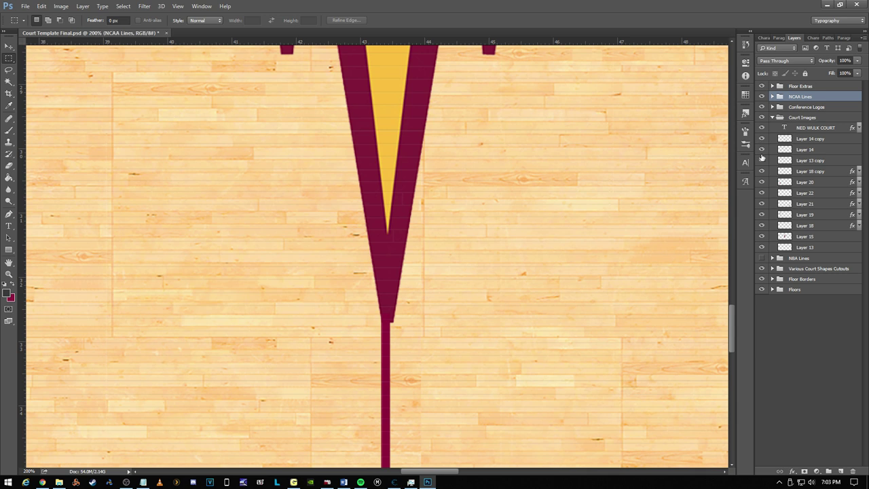
left_click(760, 149)
left_click(761, 150)
left_click(833, 236)
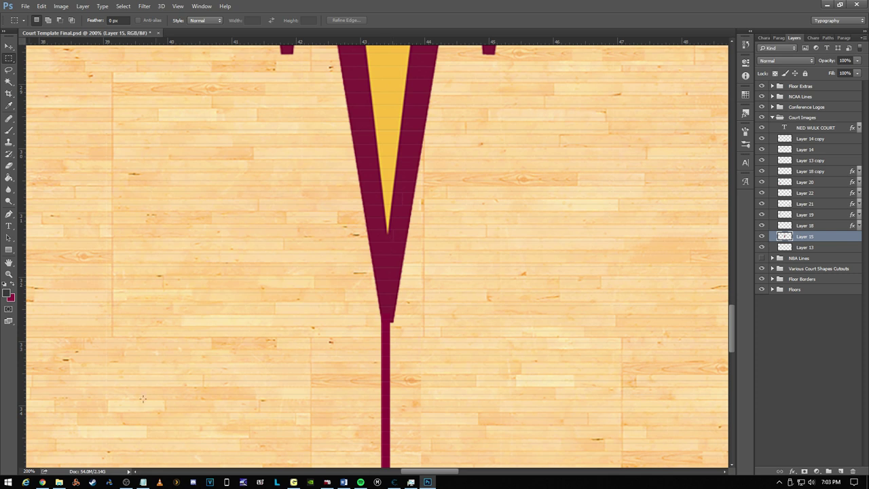
left_click(29, 471)
type("100")
key("Return")
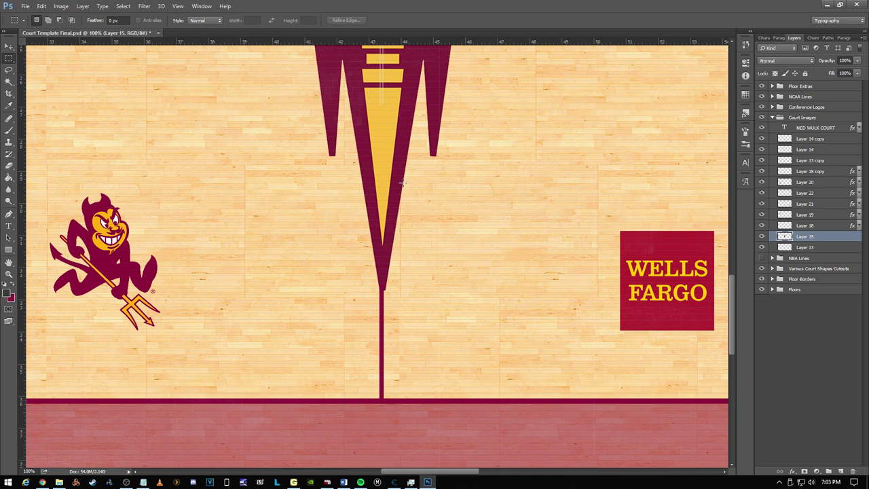
scroll(422, 214, "up", 2)
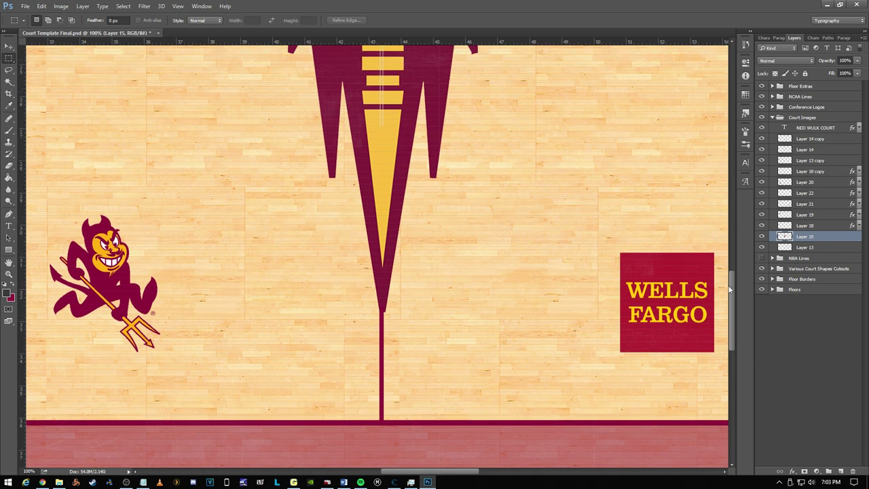
left_click_drag(730, 273, 728, 200)
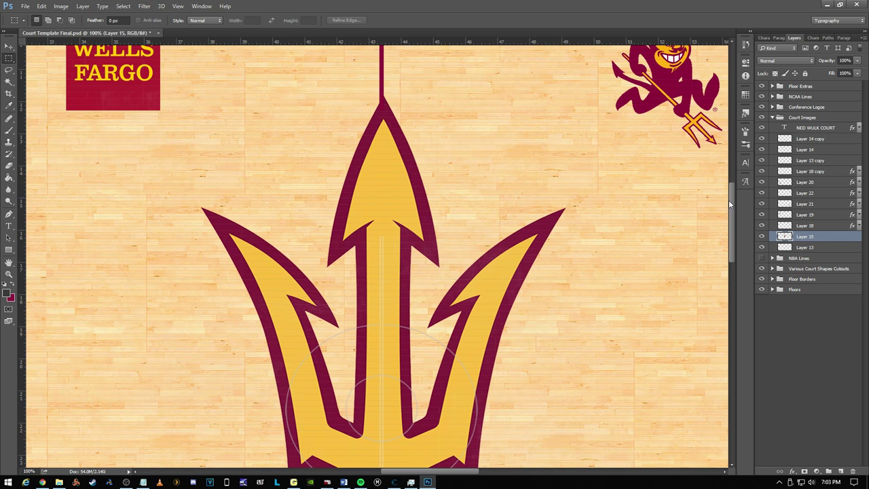
scroll(728, 199, "up", 3)
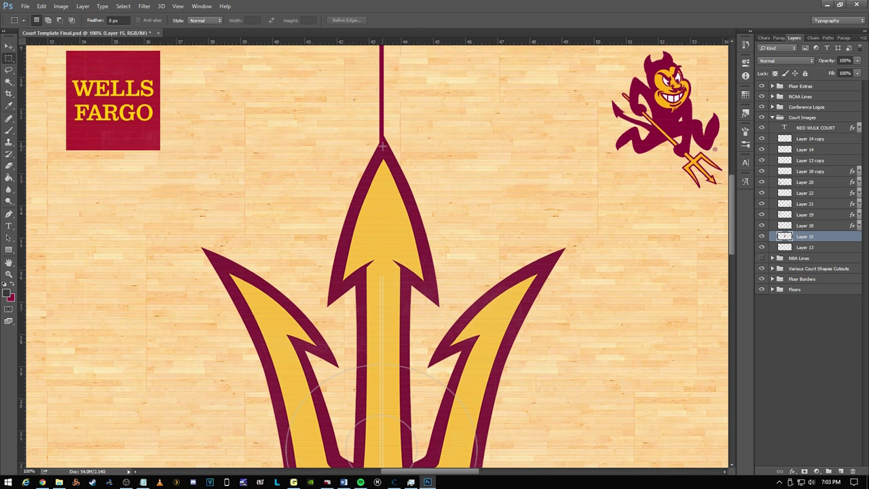
left_click(9, 47)
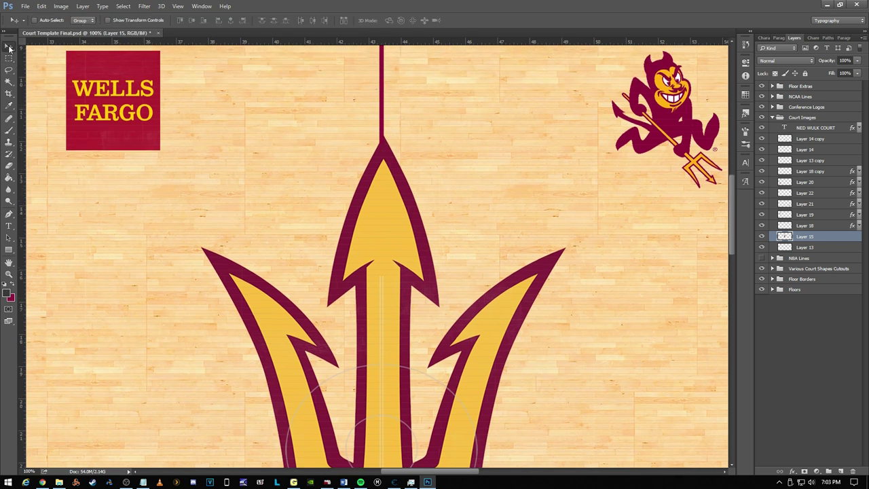
key("Left")
key("Left")
key("Left")
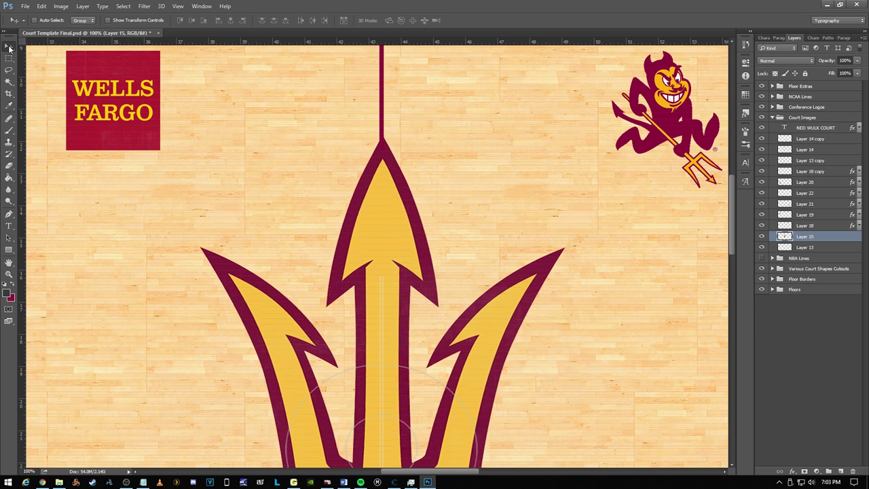
key("Left")
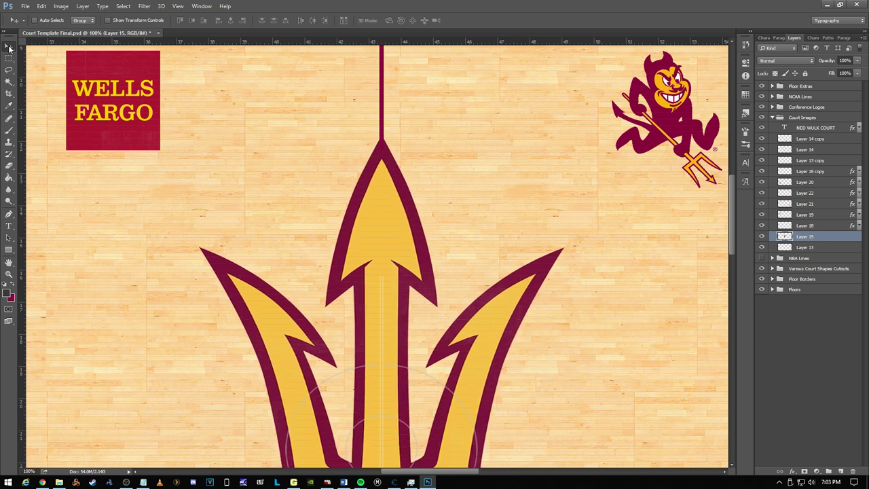
key("Left")
key("Left")
Step: Check the moved pitchfork against the half-court line, first its lower tip at 100% and then the whole logo at 50%
left_click_drag(731, 190, 741, 267)
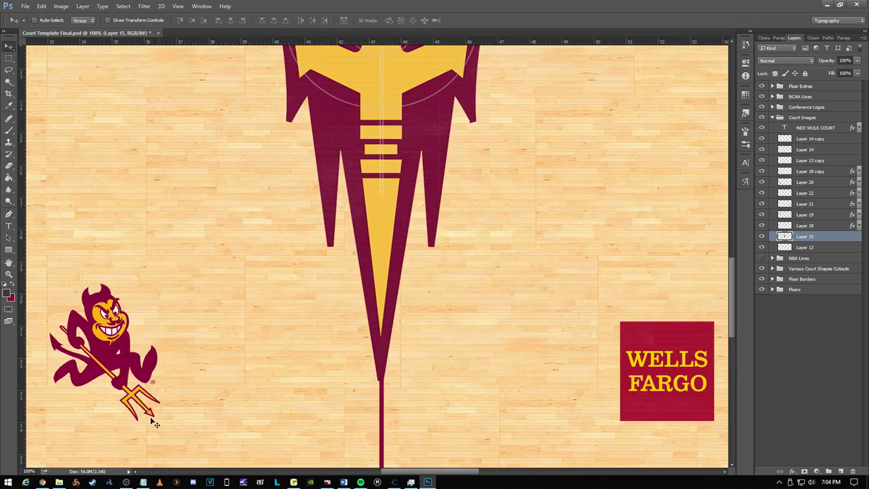
left_click(33, 470)
type("50")
key("Return")
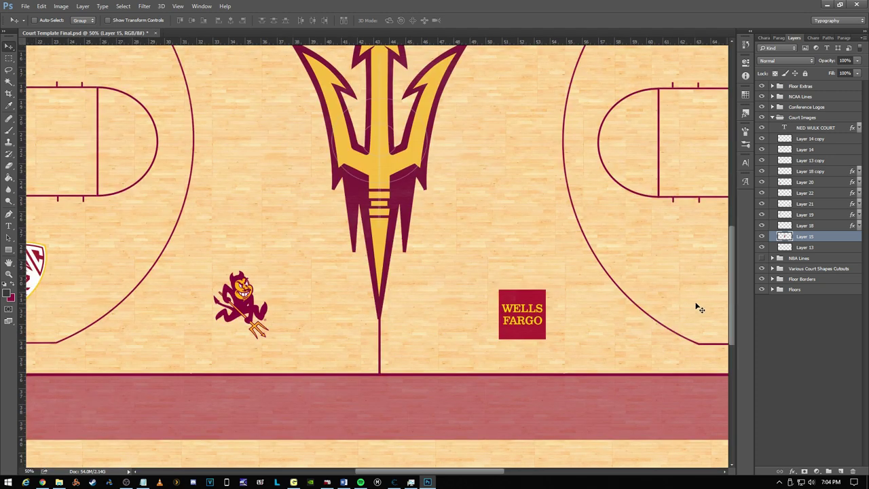
left_click_drag(730, 297, 732, 266)
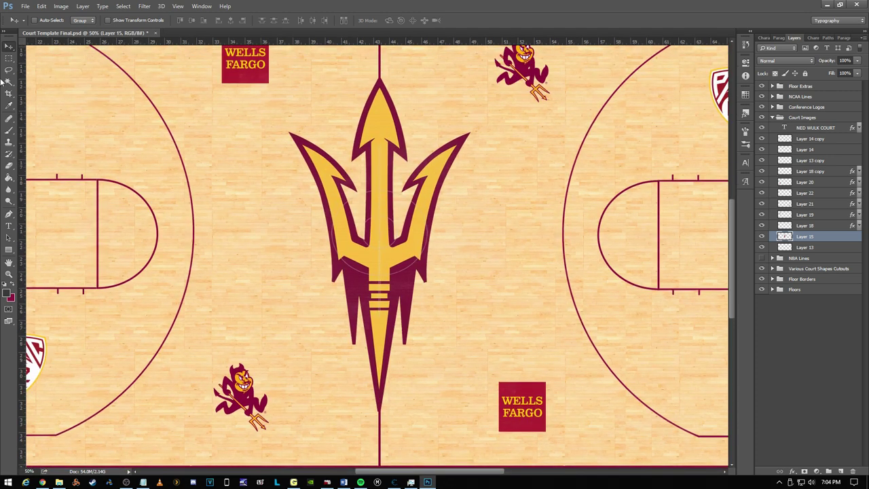
left_click(6, 58)
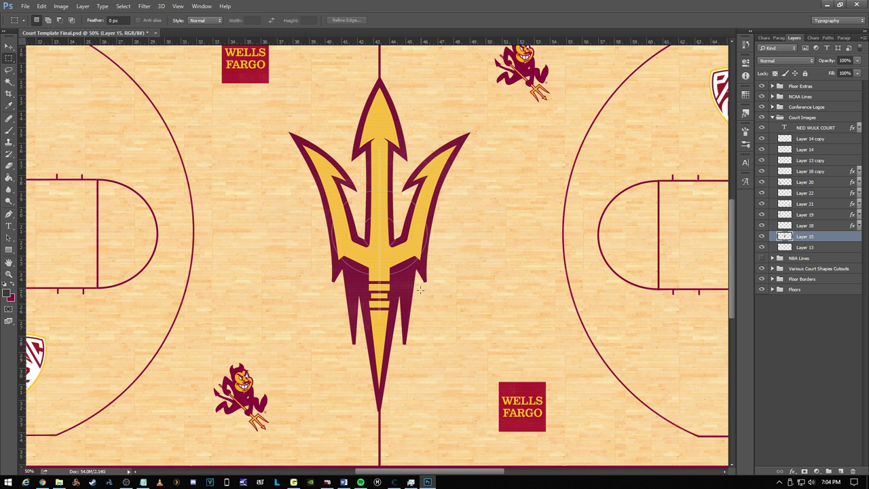
scroll(415, 300, "up", 1)
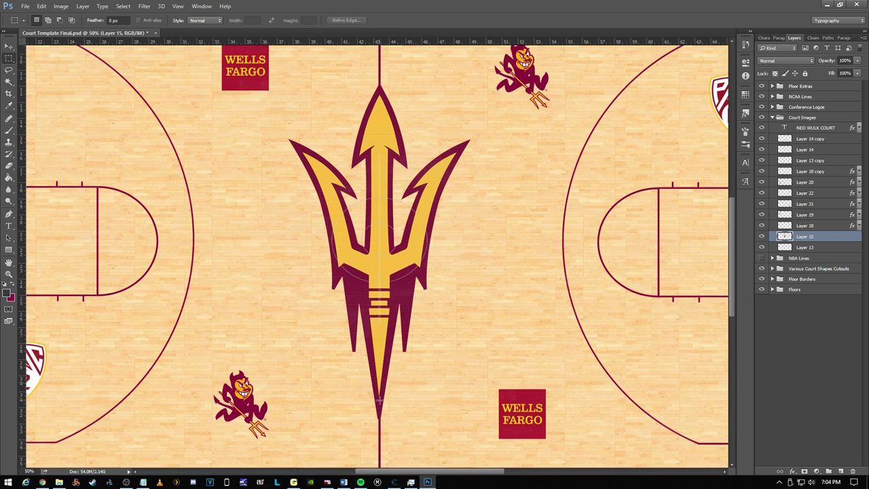
Step: Free-transform the pitchfork logo on Layer 15, narrowing it from its left edge to 99.50% width
right_click(376, 406)
left_click(419, 332)
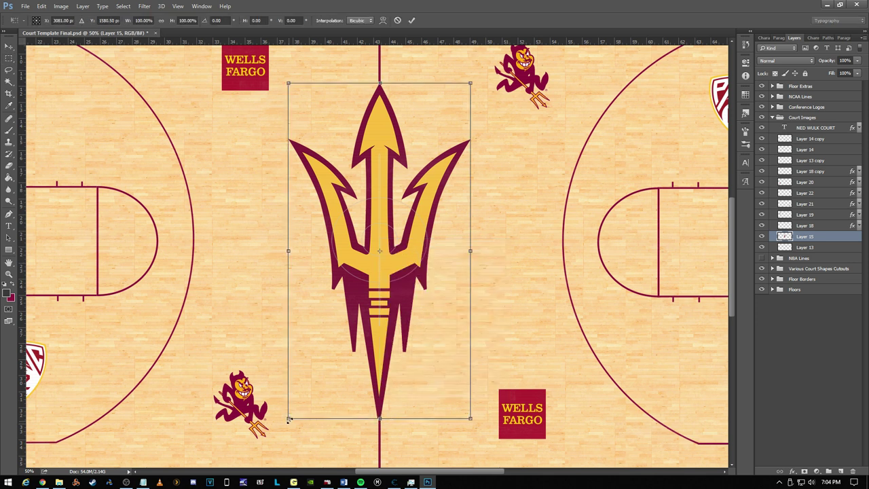
left_click_drag(289, 419, 285, 420)
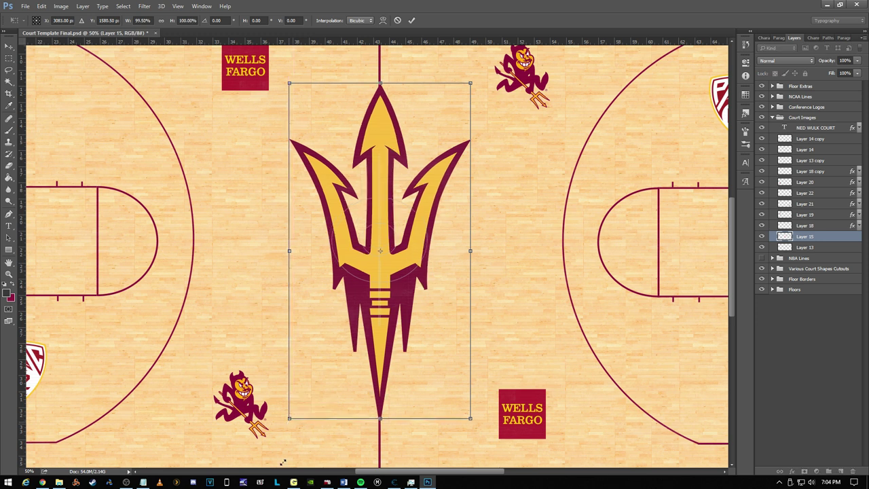
key("Return")
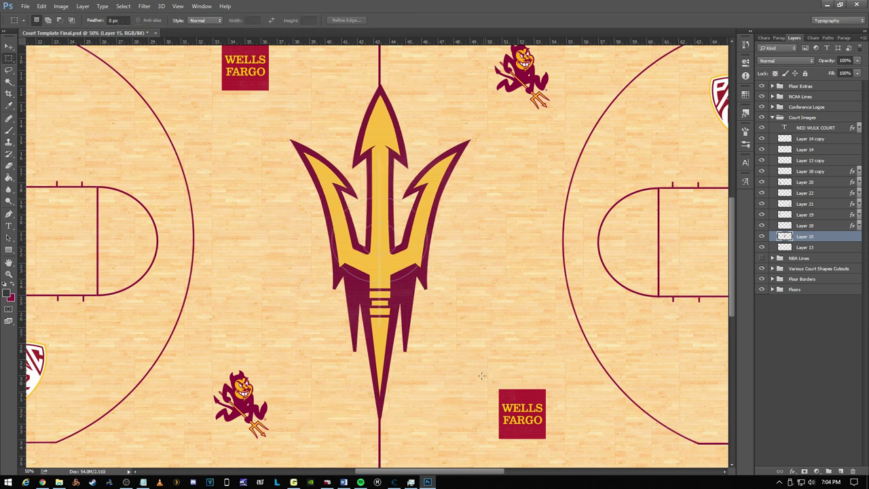
Step: Check the narrowed pitchfork against the half-court line, first at 200% zoom and then as a whole at 50%
left_click(29, 471)
type("200")
key("Return")
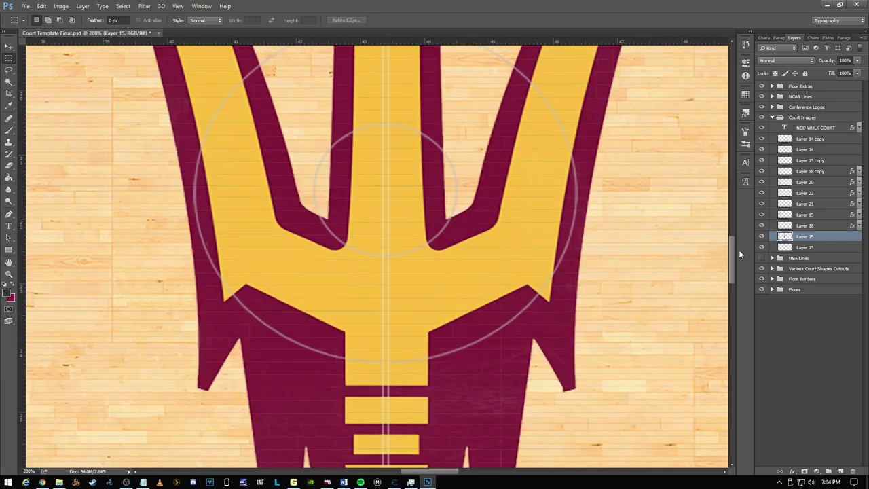
left_click_drag(730, 253, 729, 293)
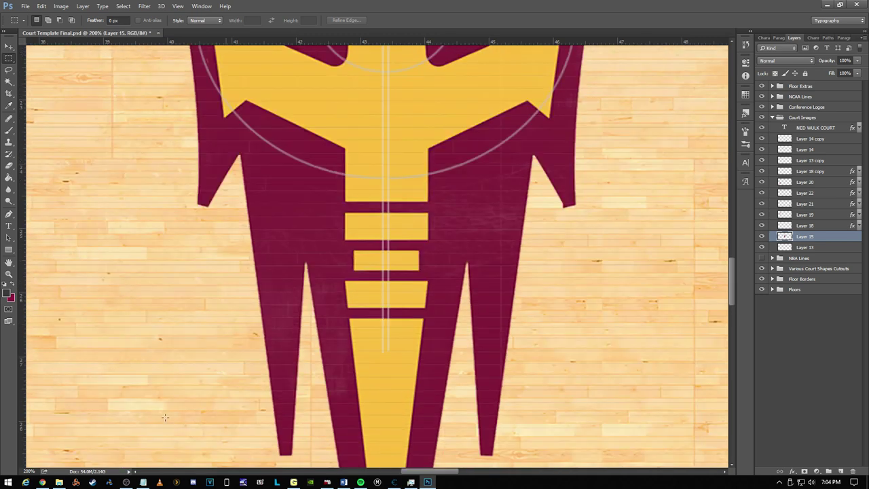
left_click(28, 470)
type("50")
key("Return")
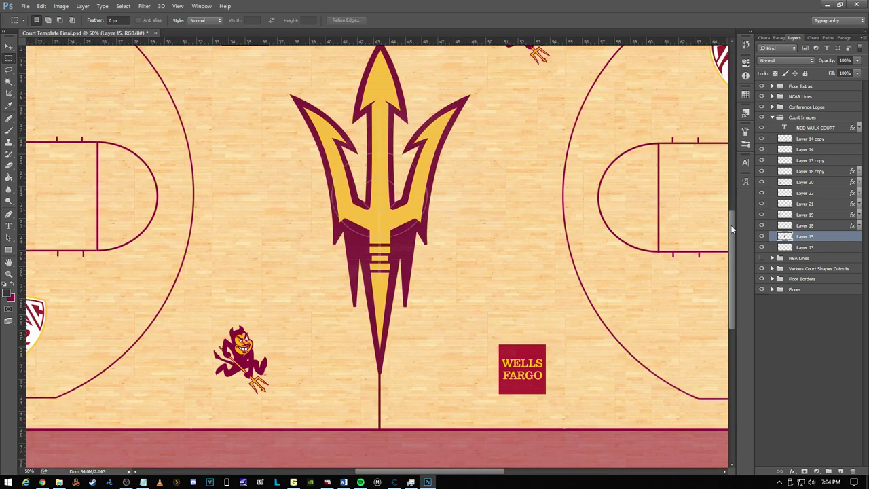
left_click_drag(730, 225, 730, 212)
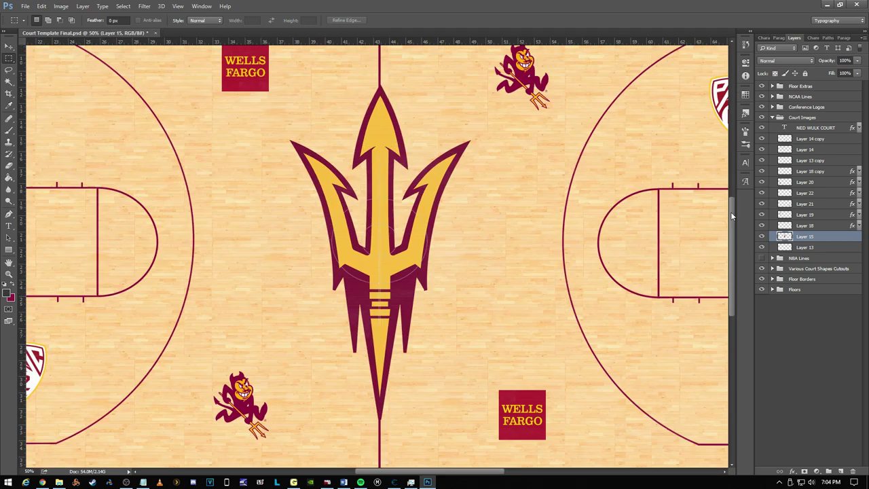
right_click(380, 106)
left_click(436, 195)
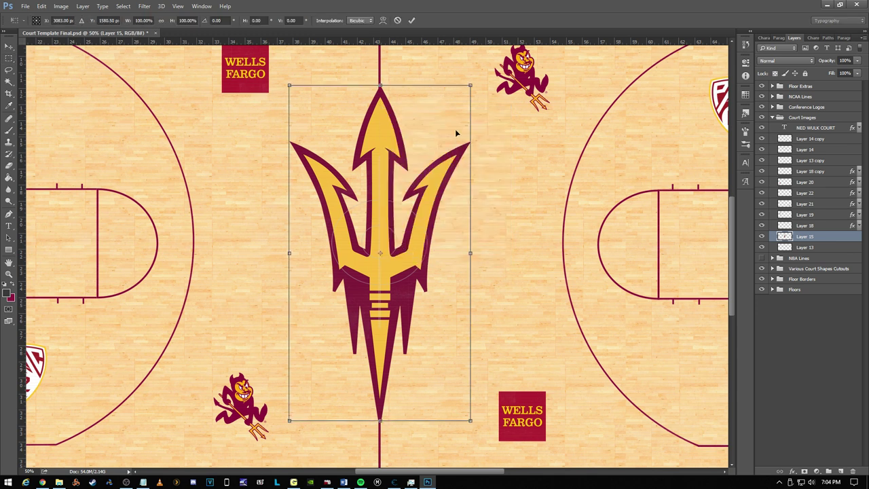
left_click_drag(467, 85, 463, 89)
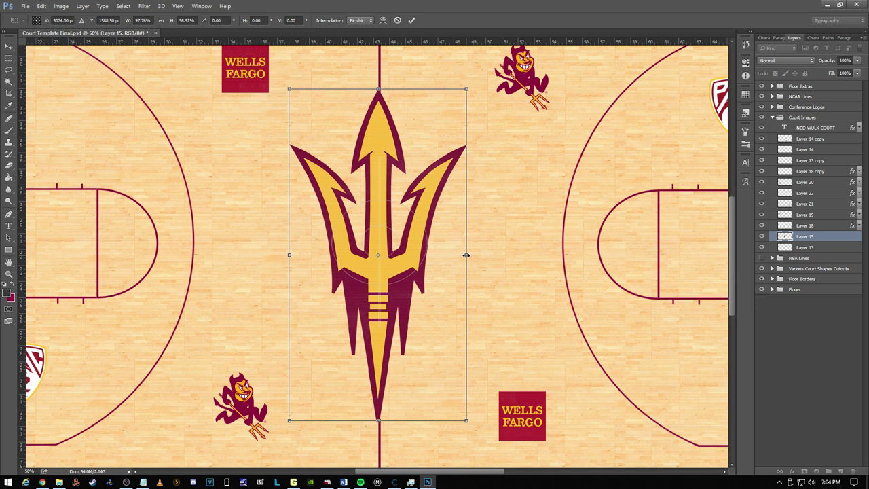
left_click_drag(465, 255, 540, 254)
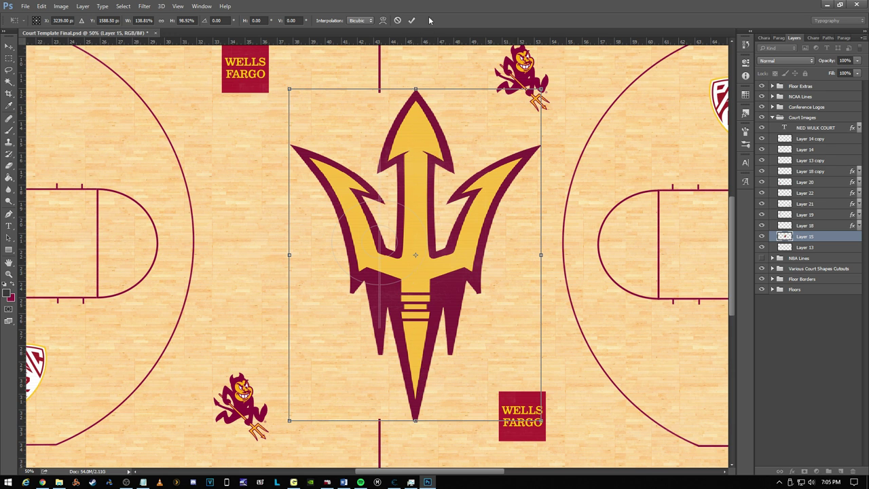
left_click(397, 20)
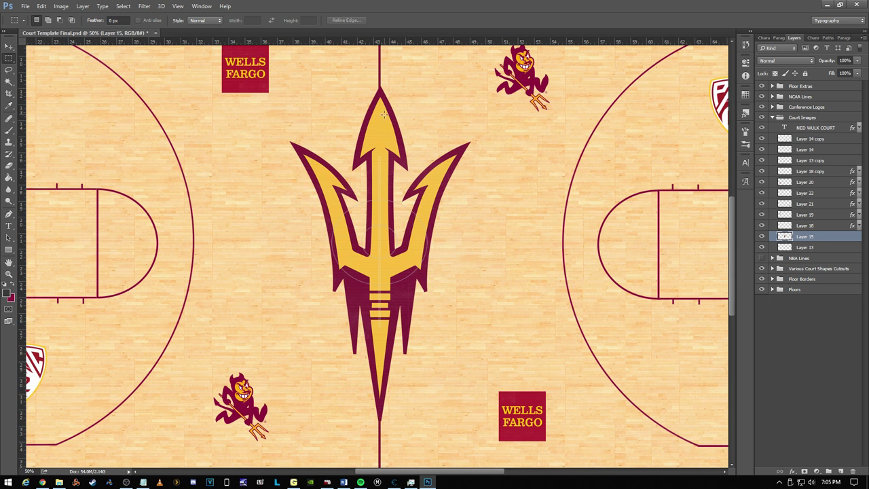
Step: Nudge the pitchfork logo 2 px left with the Move tool
left_click(9, 46)
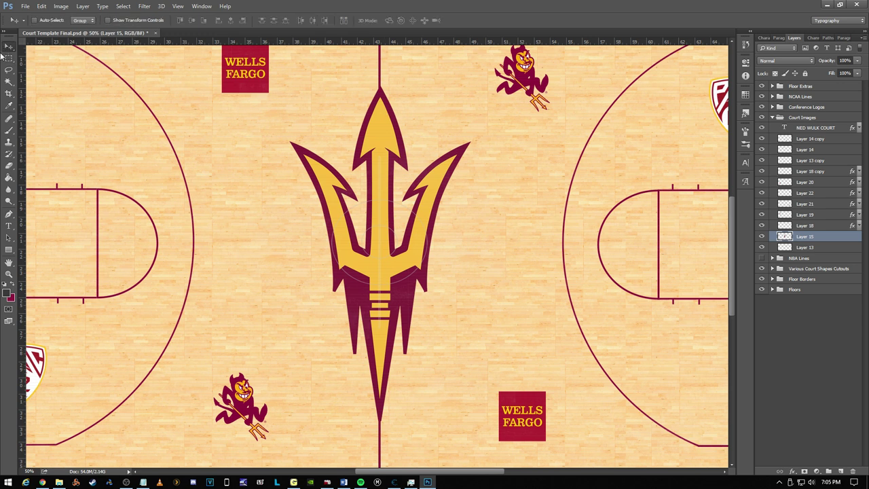
key("Left")
key("Left")
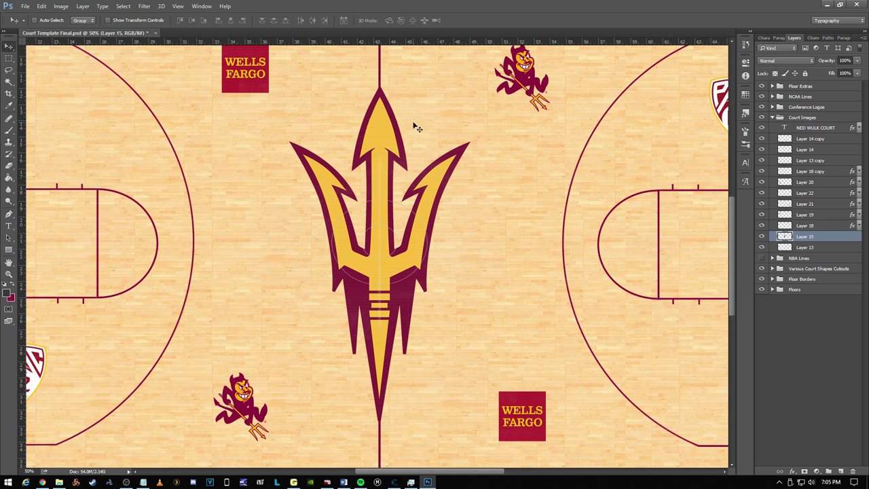
Step: At 200% zoom, free-transform the pitchfork from its left edge to 99.75% width, checking both tips against the half-court line
double_click(28, 470)
type("200")
key("Return")
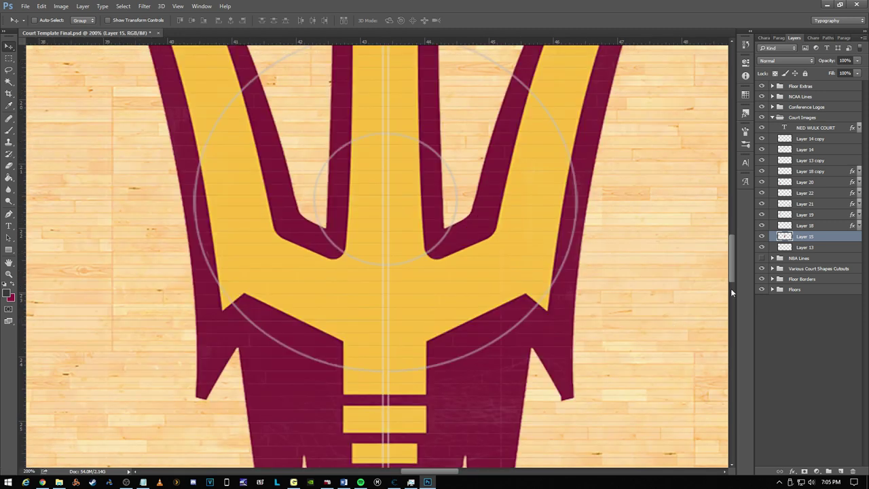
left_click_drag(729, 274, 728, 343)
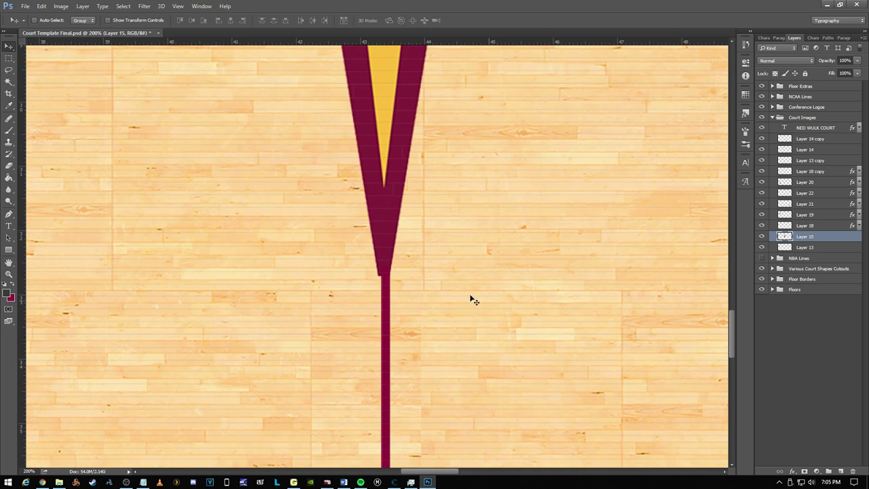
key("m")
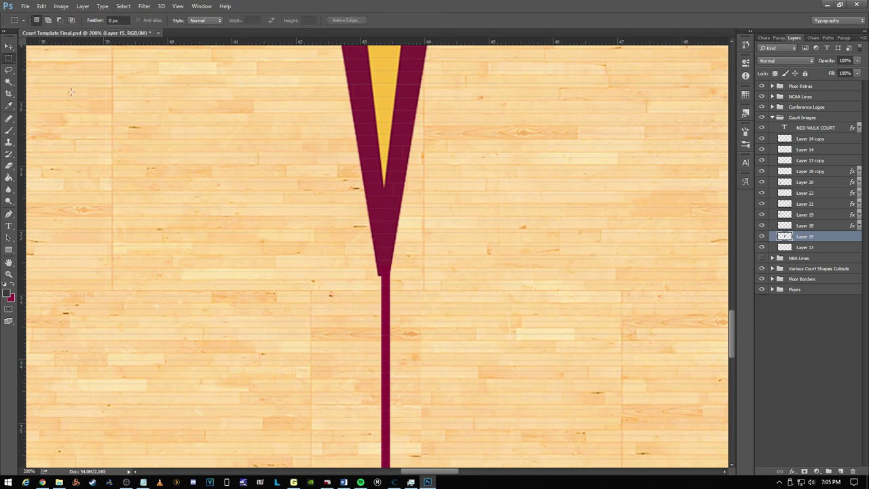
right_click(372, 239)
left_click(407, 329)
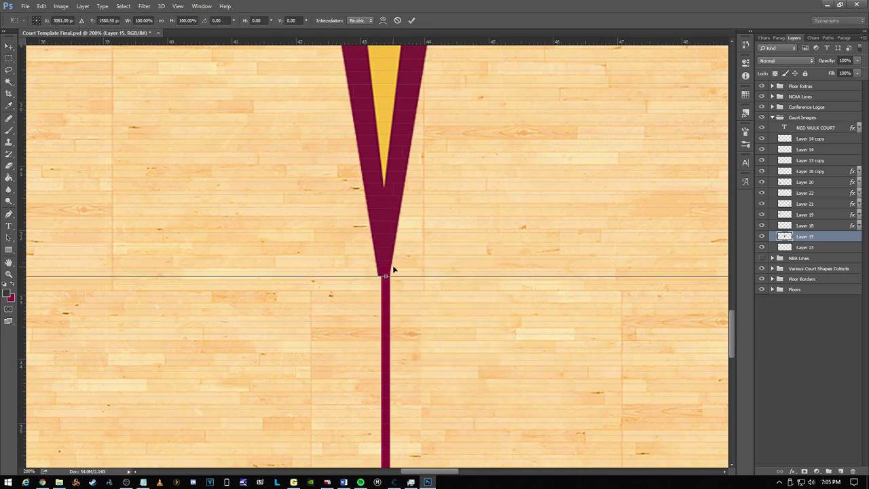
left_click(29, 470)
mouse_move(435, 471)
left_mouse_down()
mouse_move(406, 473)
mouse_move(426, 471)
left_mouse_up()
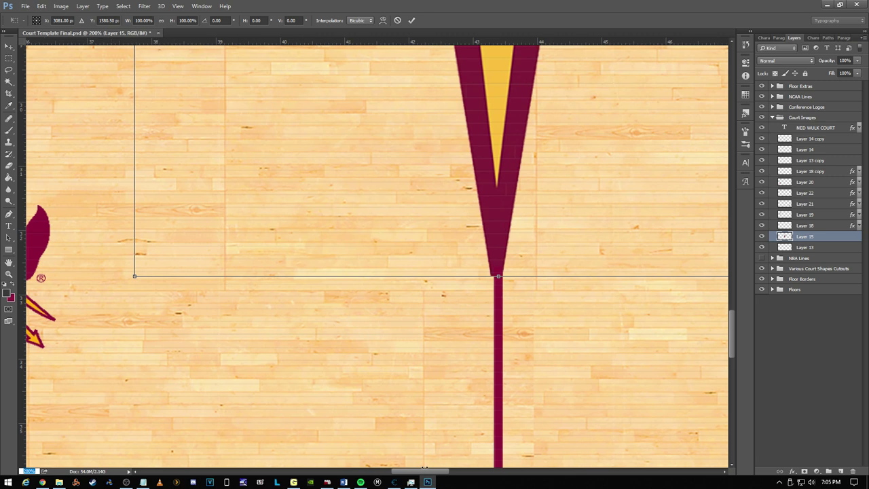
mouse_move(733, 326)
left_mouse_down()
mouse_move(738, 301)
mouse_move(733, 326)
left_mouse_up()
left_click_drag(136, 228, 136, 228)
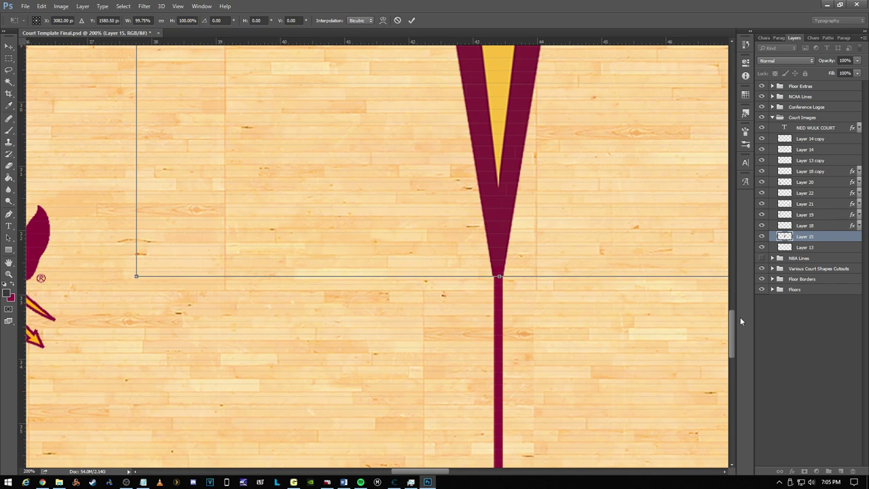
left_click_drag(731, 321, 730, 181)
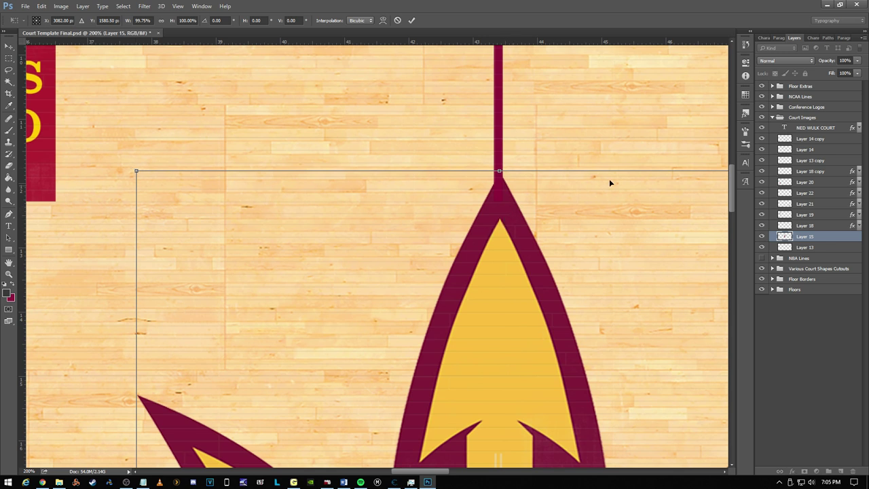
key("Return")
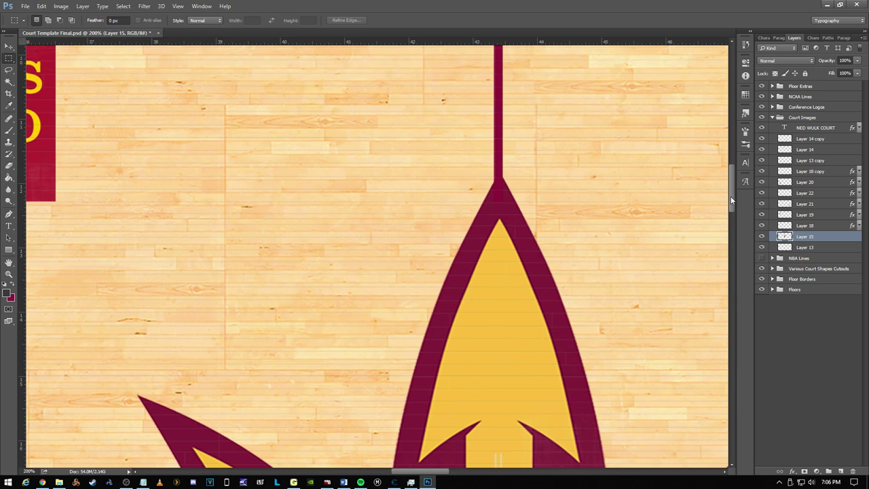
Step: Toggle the visibility of Layer 16 in the NCAA Lines group to identify the half-court line, and select that layer
left_click_drag(731, 197, 755, 196)
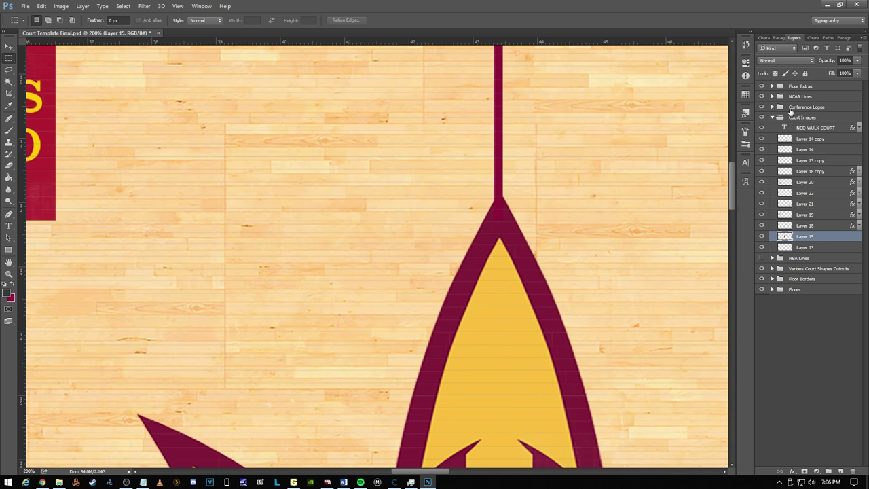
left_click(772, 96)
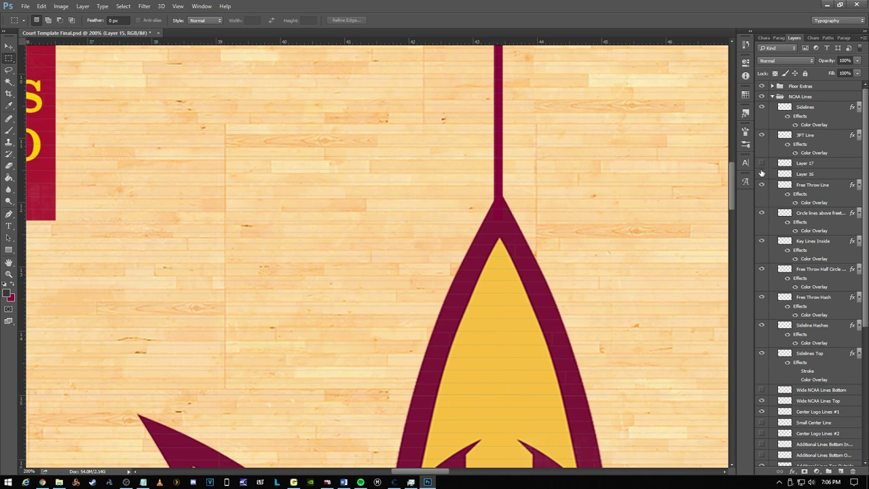
left_click(761, 174)
left_click(761, 174)
left_click(761, 175)
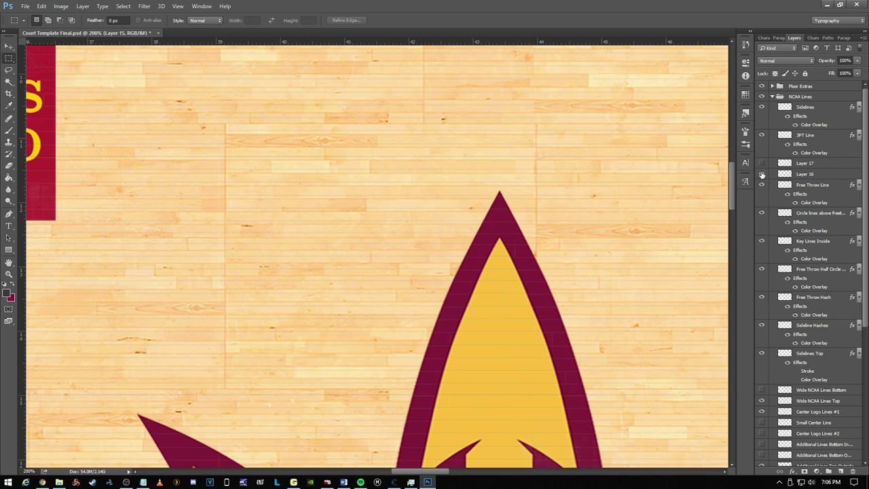
left_click(761, 174)
left_click(777, 178)
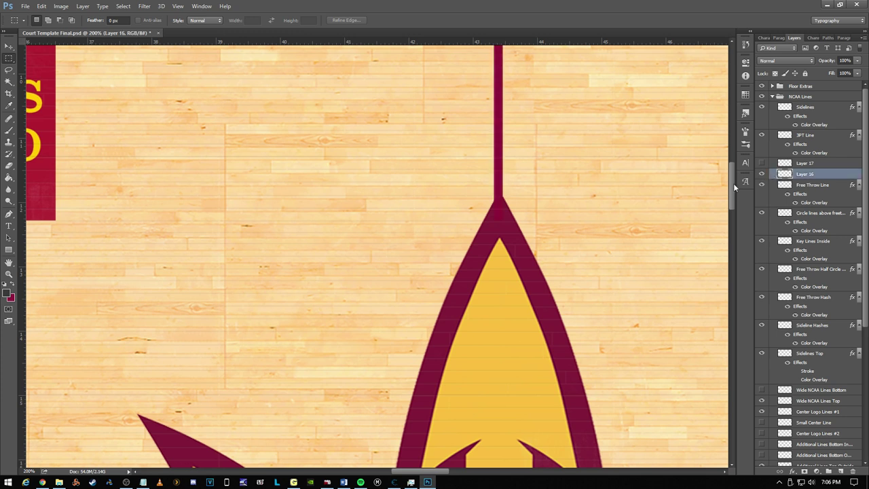
Step: Cut the piece of the half-court line overlapping the pitchfork's upper tip from Layer 16 to its own layer and hide that layer
left_click_drag(540, 204, 468, 229)
left_click_drag(531, 200, 462, 219)
right_click(510, 209)
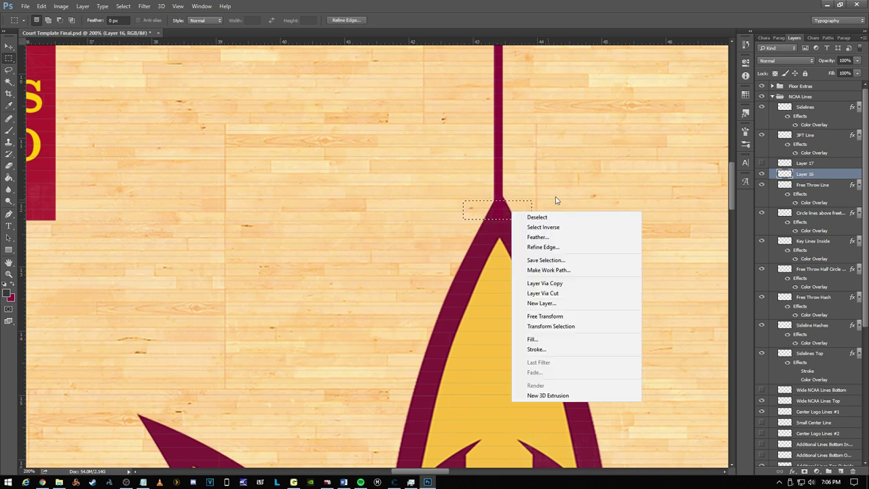
left_click(535, 199)
mouse_move(534, 199)
left_mouse_down()
mouse_move(442, 207)
mouse_move(534, 198)
left_mouse_up()
left_click(480, 233)
right_click(512, 211)
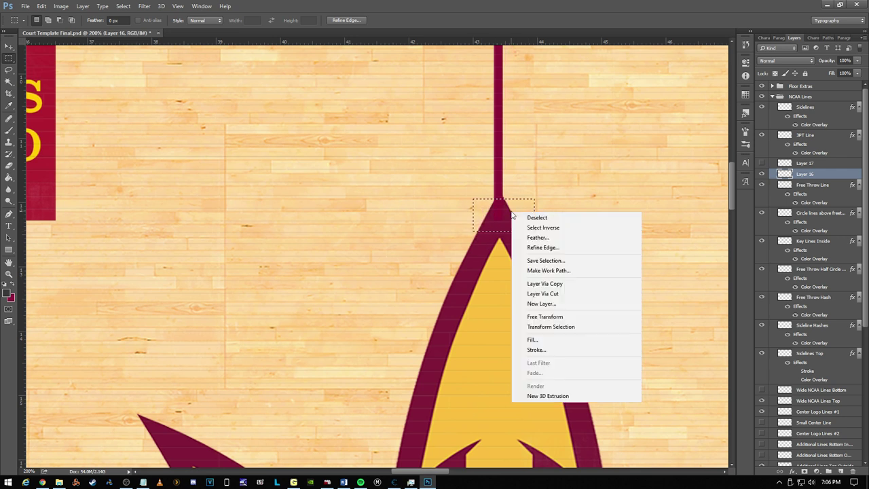
left_click(556, 293)
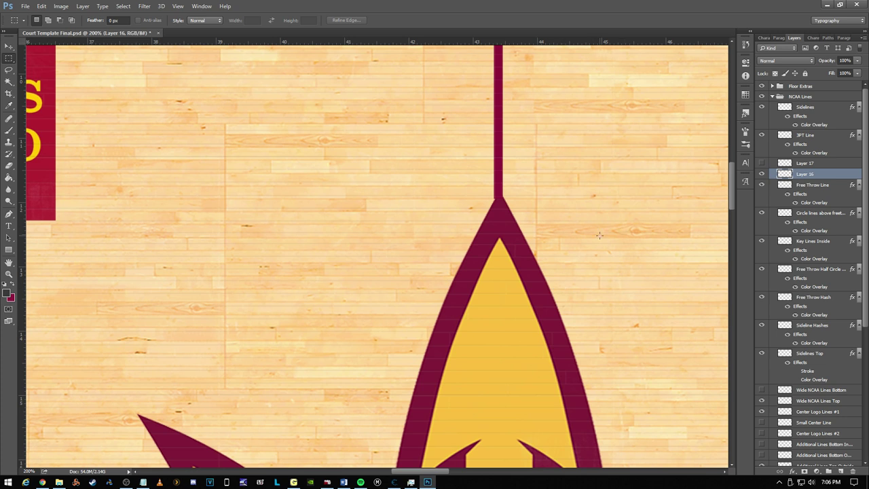
key("ctrl+shift+alt+n")
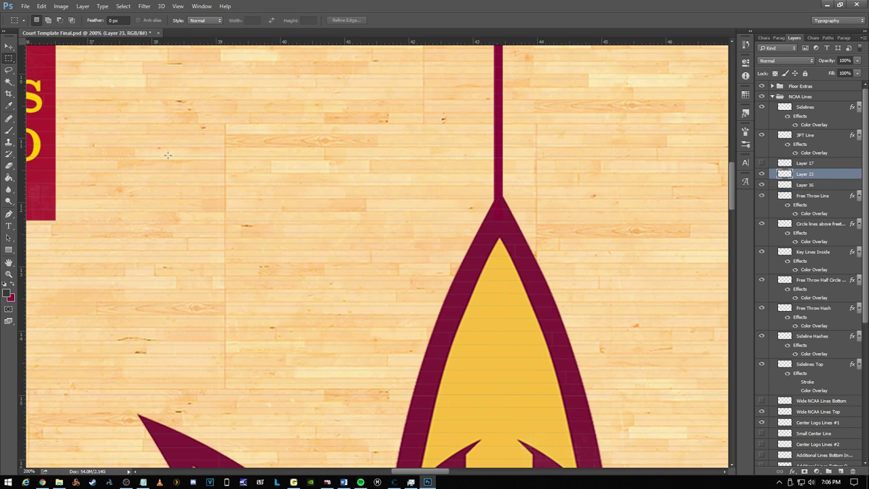
left_click(761, 173)
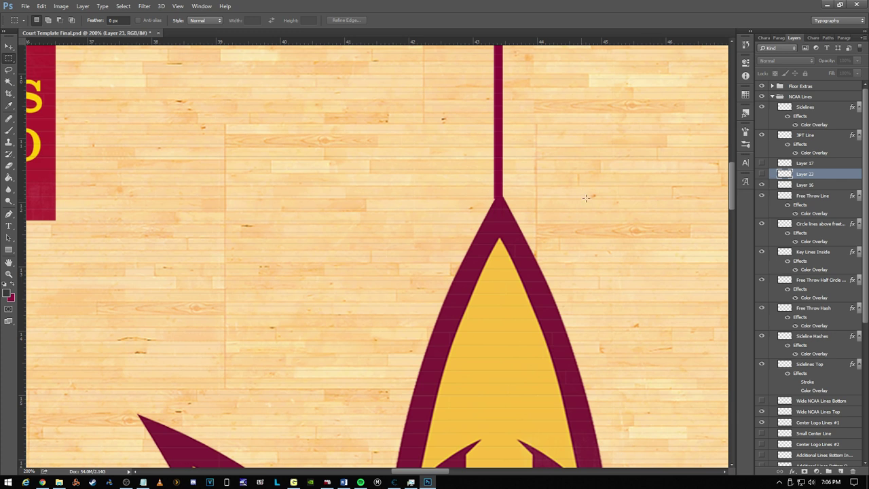
Step: Cut the piece of the half-court line overlapping the pitchfork's lower tip from Layer 16 to its own layer and hide that layer
left_click_drag(728, 198, 731, 210)
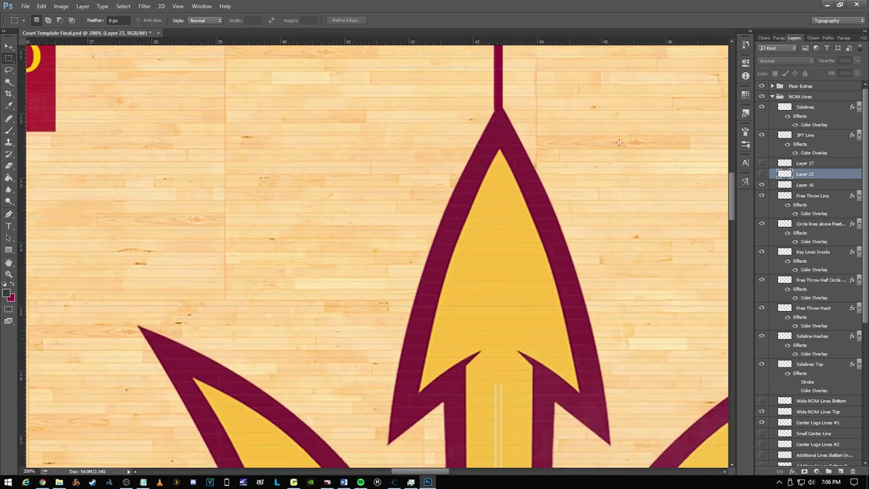
left_click_drag(734, 189, 746, 323)
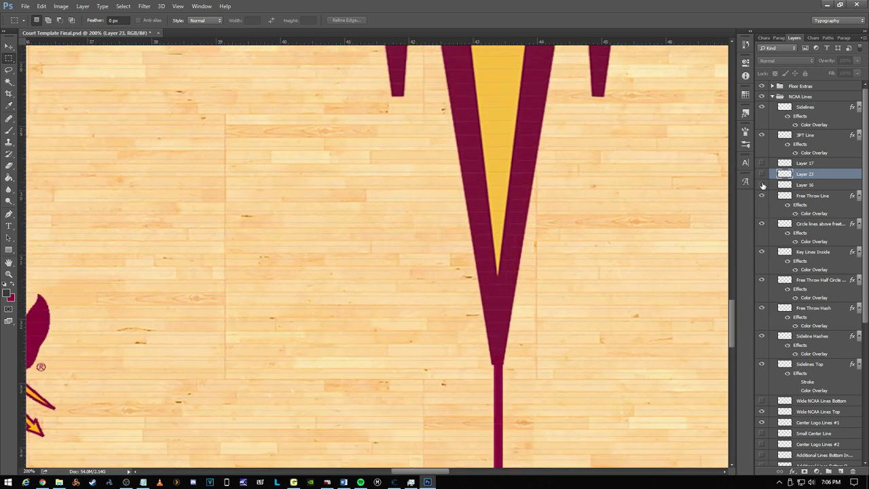
left_click(762, 185)
left_click(762, 185)
left_click(804, 184)
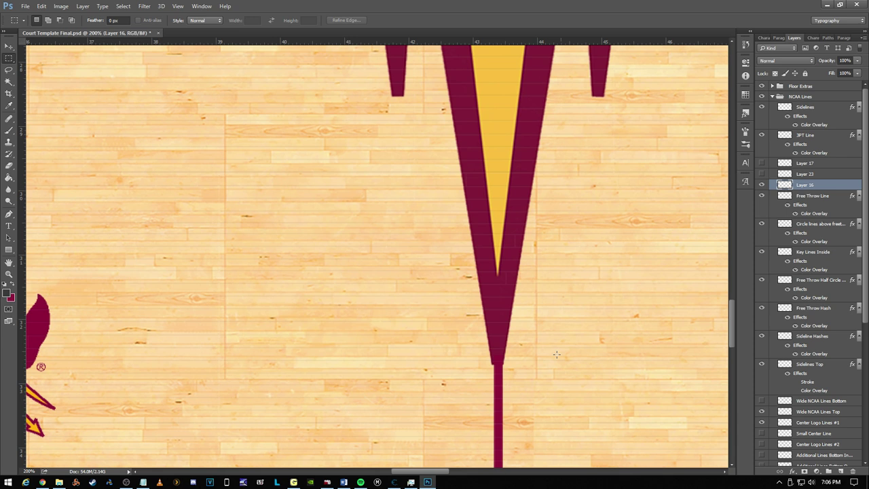
left_click_drag(514, 347, 486, 363)
right_click(501, 361)
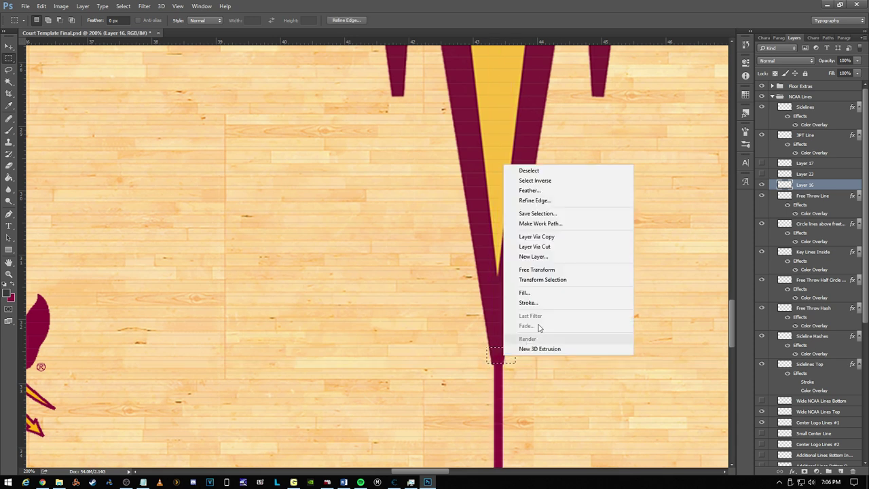
left_click(569, 248)
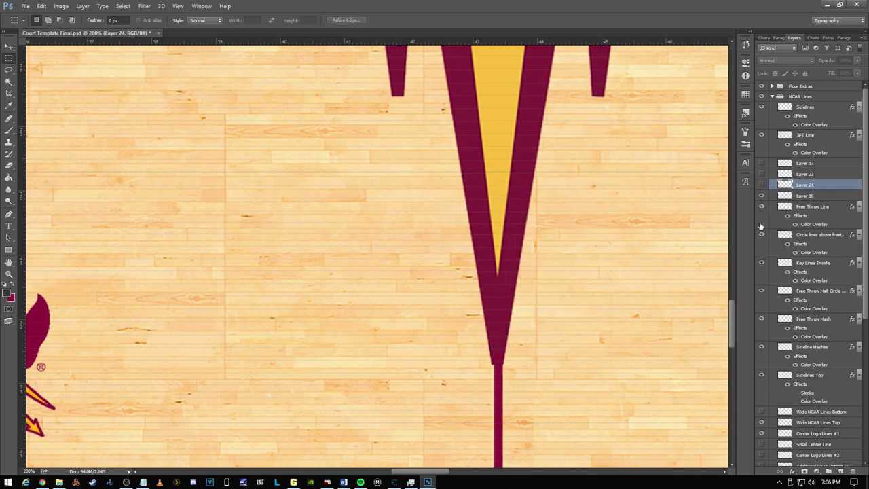
Step: Select the pitchfork on Layer 15 in the Court Images group and nudge it one pixel left to meet the half-court line
left_click_drag(731, 307, 736, 169)
left_click(7, 47)
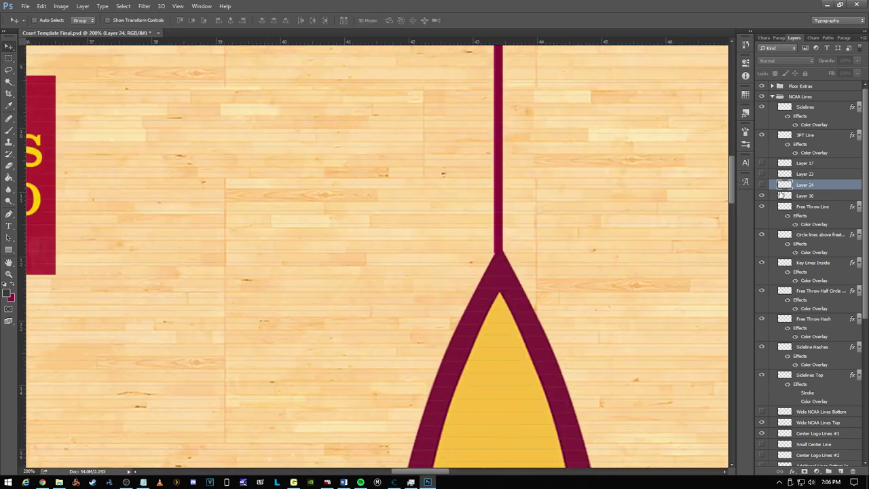
left_click(778, 97)
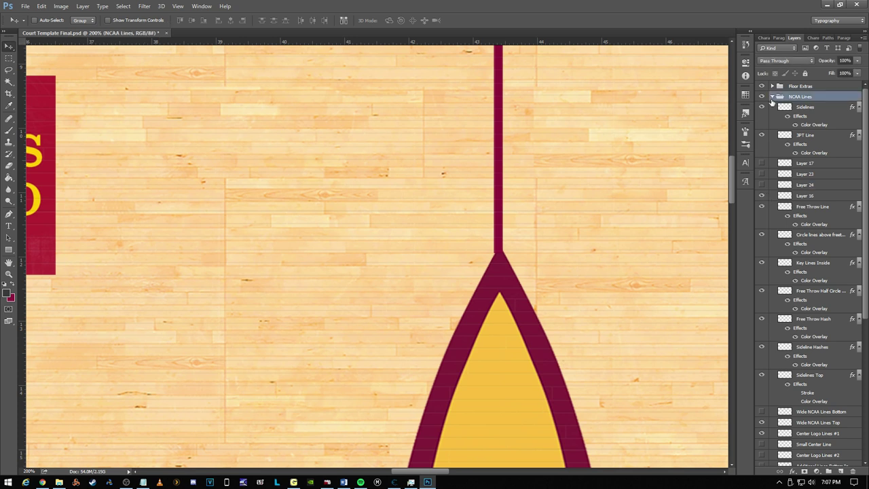
left_click(771, 96)
left_click(772, 118)
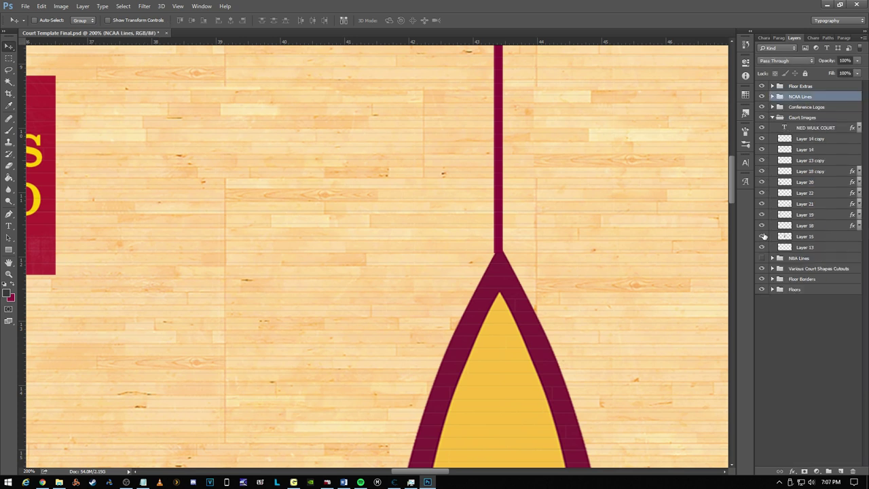
left_click(761, 236)
left_click(762, 235)
left_click(769, 237)
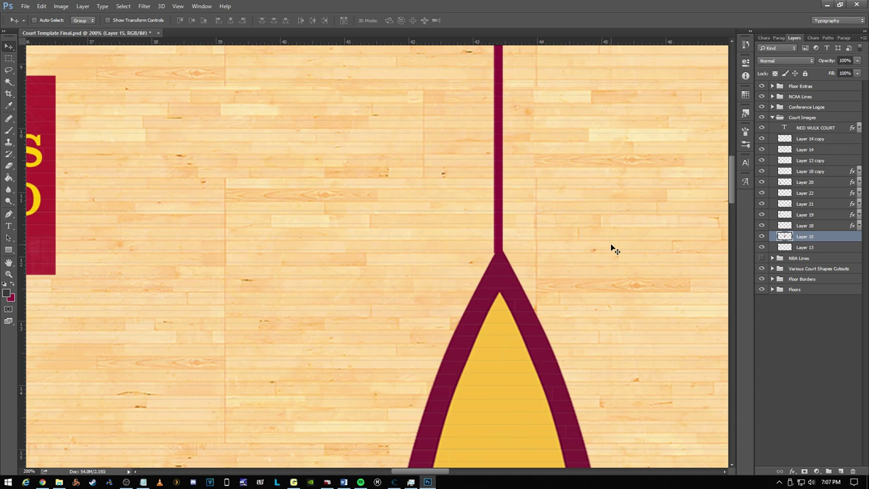
key("Left")
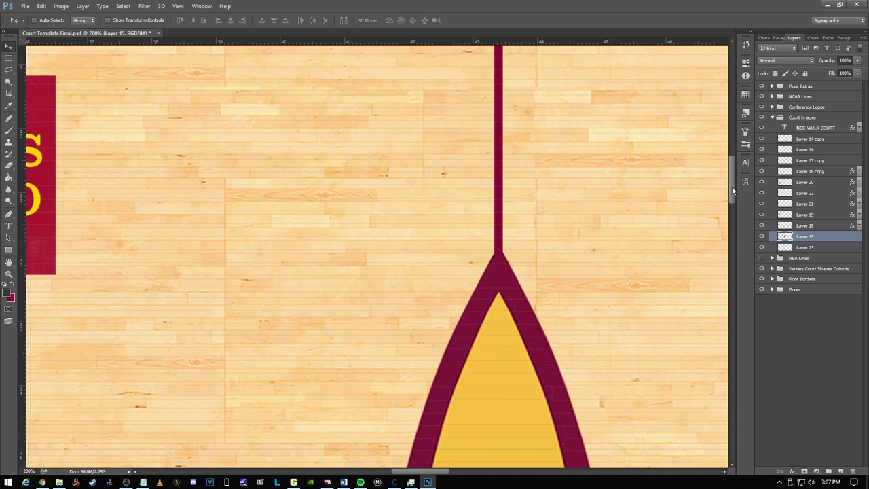
Step: Free-transform the pitchfork from its lower-left corner to narrow it slightly, aligning the lower tip with the half-court line
left_click_drag(731, 186, 741, 328)
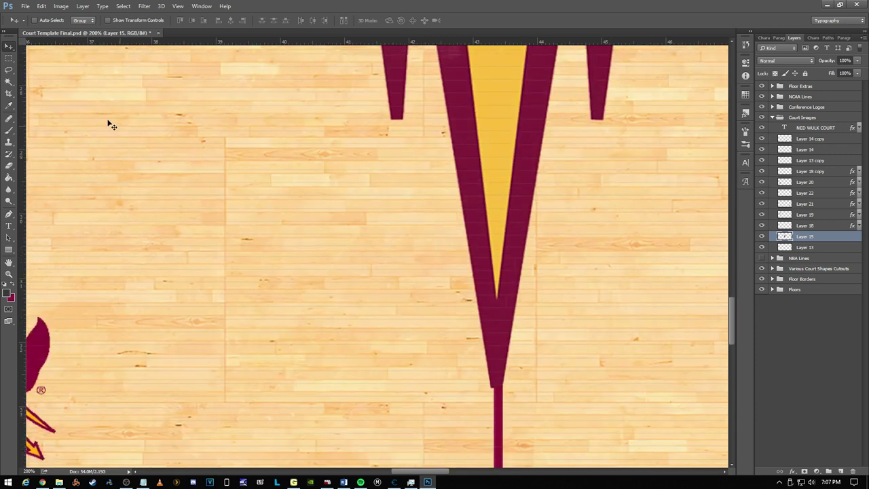
left_click(8, 58)
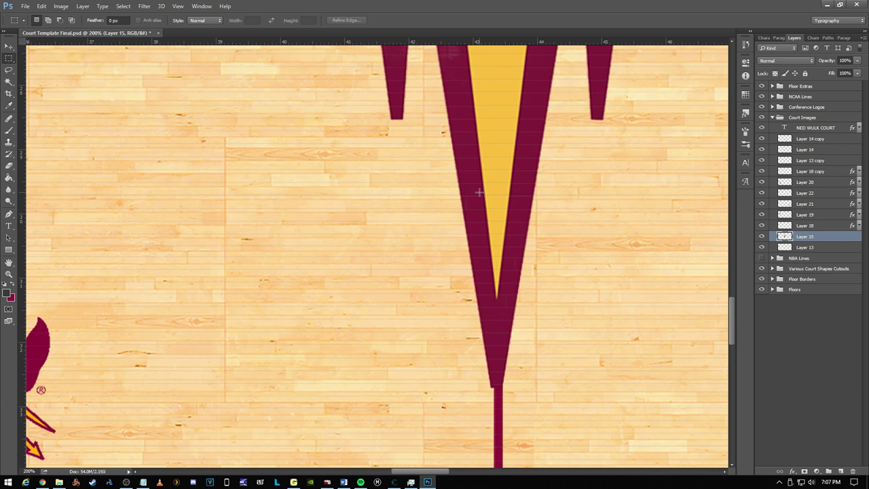
right_click(499, 327)
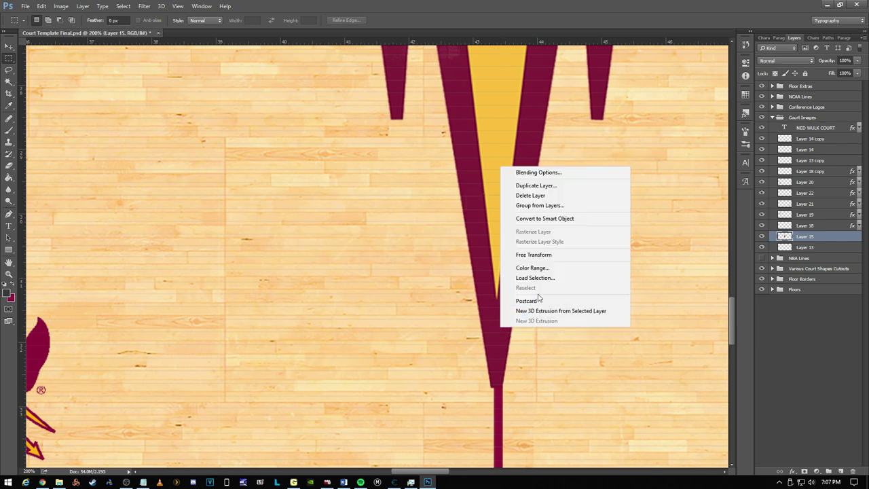
left_click(543, 254)
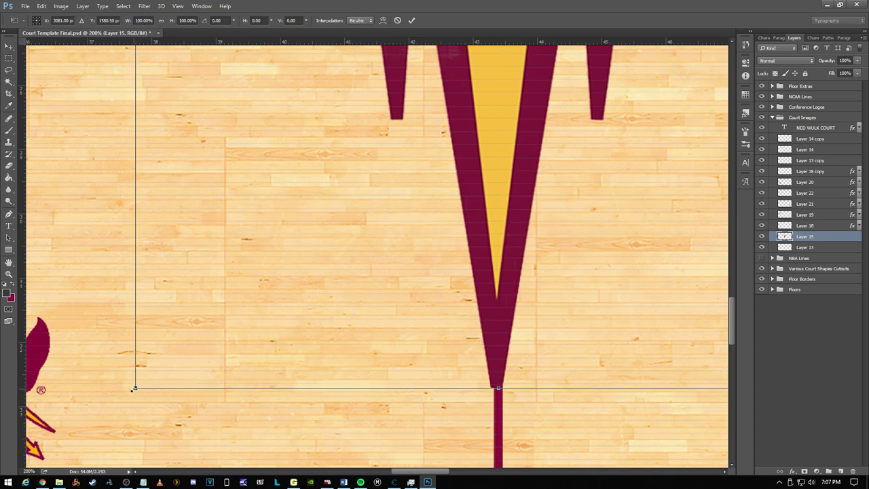
left_click_drag(134, 388, 135, 387)
key("Return")
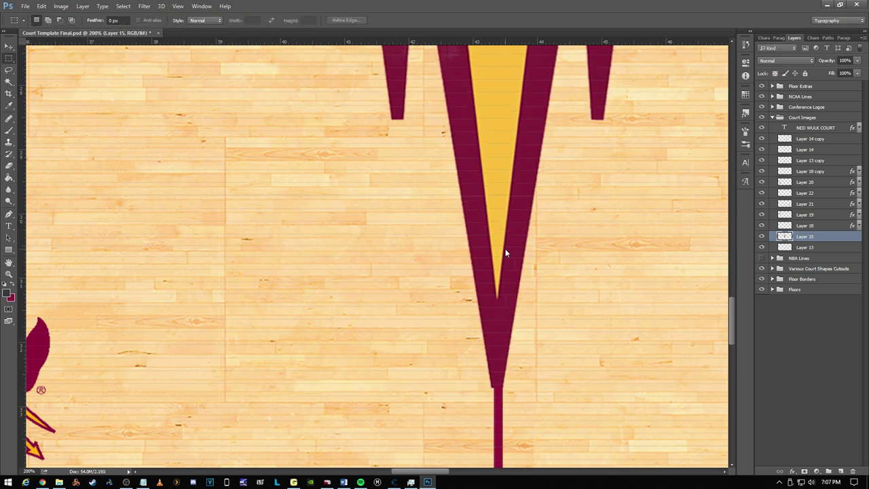
Step: Free-transform the pitchfork from its left edge, narrowing it slightly further so the lower tip shifts right over the half-court line
right_click(315, 330)
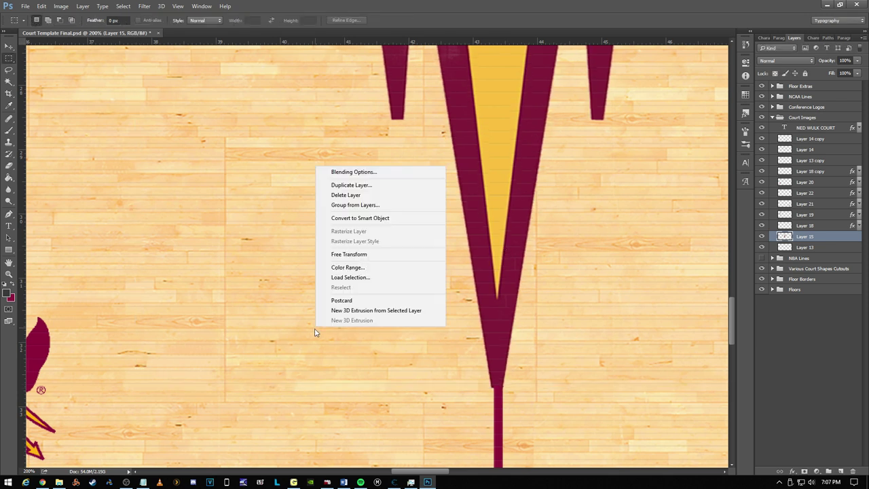
left_click(382, 256)
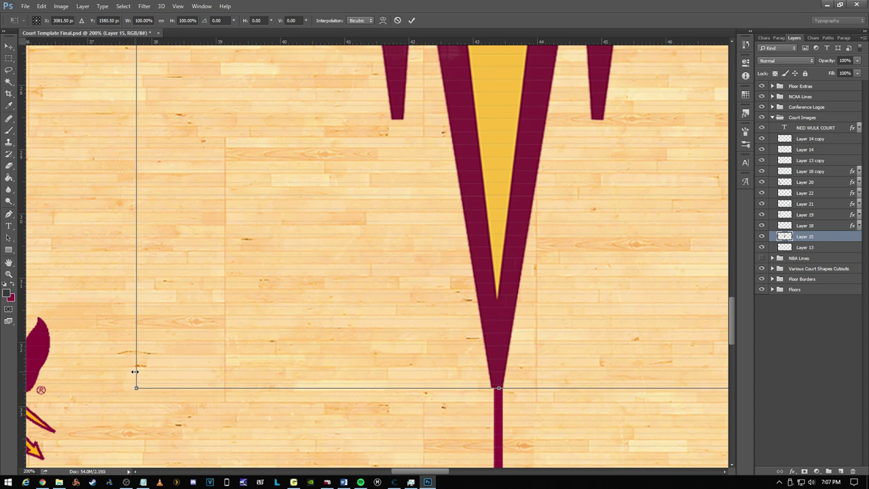
left_click_drag(135, 371, 136, 372)
key("Return")
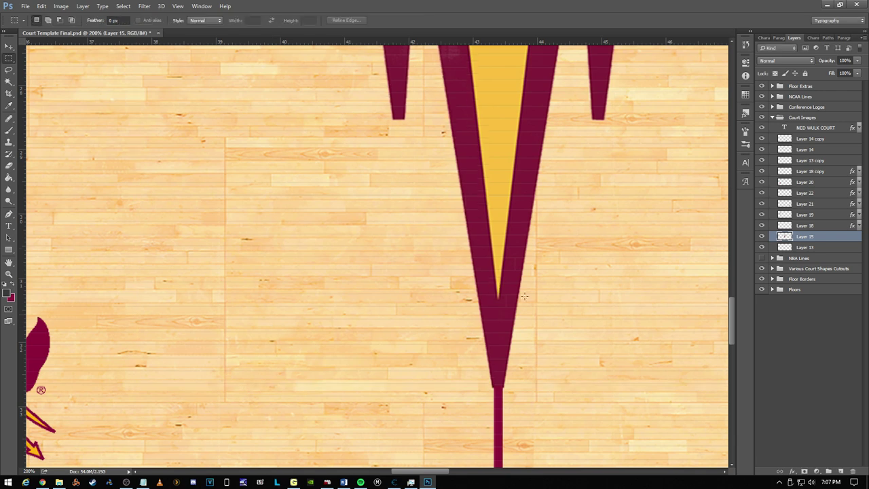
Step: Free-transform the pitchfork from its right edge to 99.62% width, aligning the upper tip with the half-court line
left_click_drag(730, 303, 749, 171)
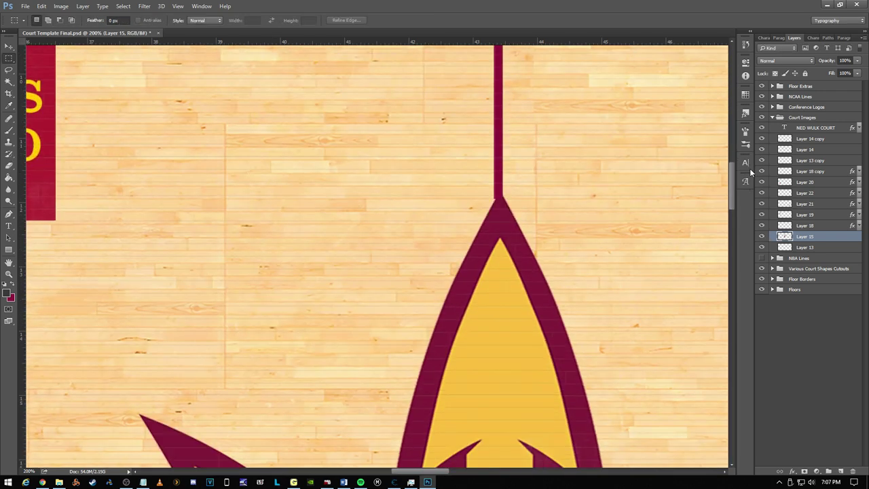
right_click(513, 291)
left_click(571, 381)
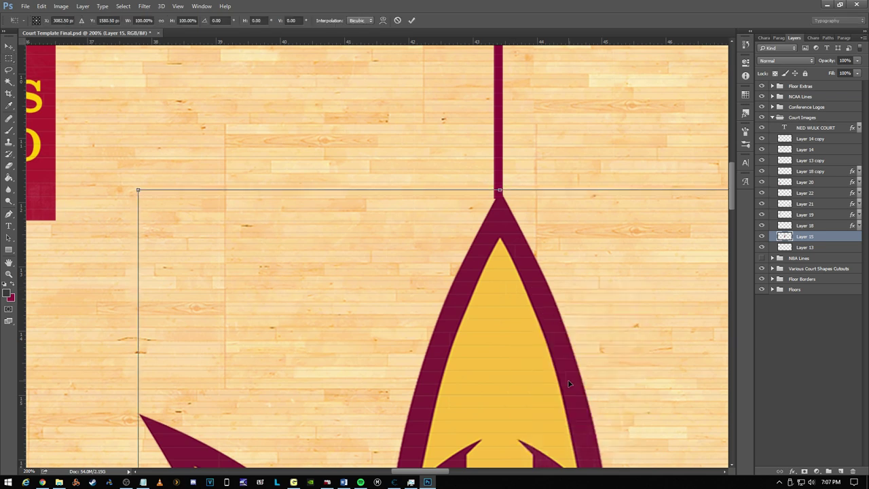
left_click_drag(406, 468, 434, 475)
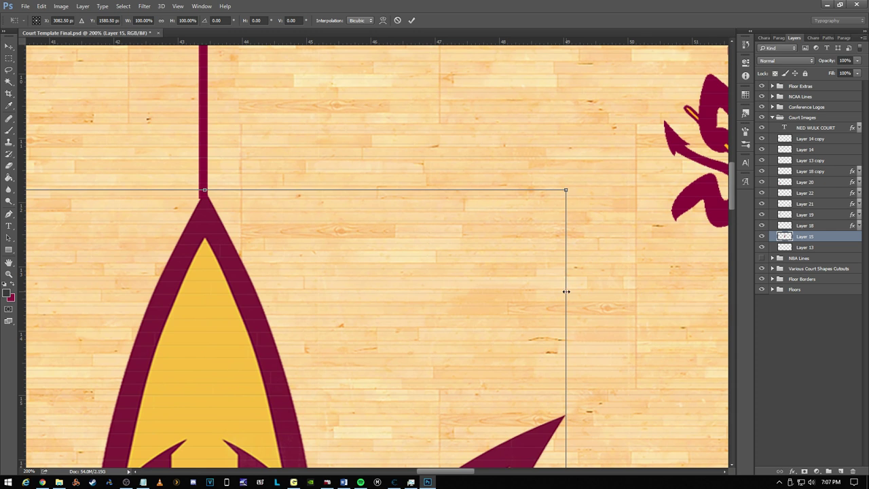
left_click_drag(566, 291, 562, 291)
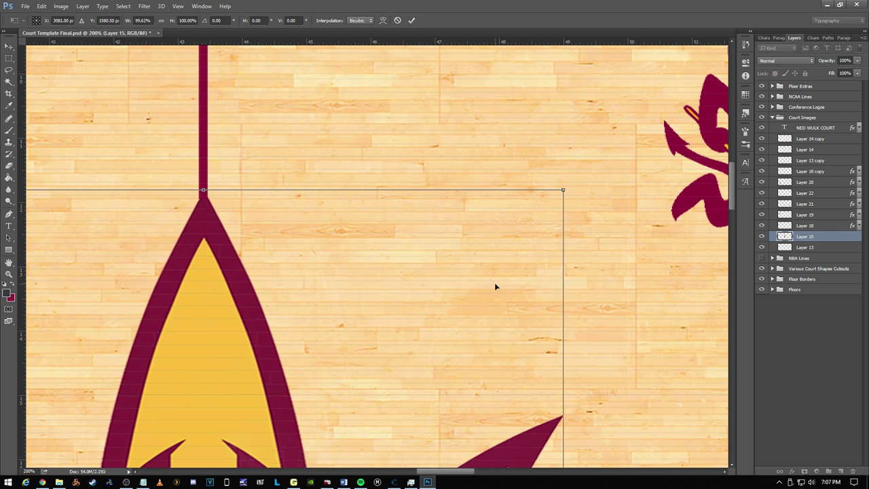
key("Return")
Step: Free-transform the pitchfork from its lower-left corner to about 99.75% width and 99.87% height at the lower tip
left_click_drag(732, 202, 718, 338)
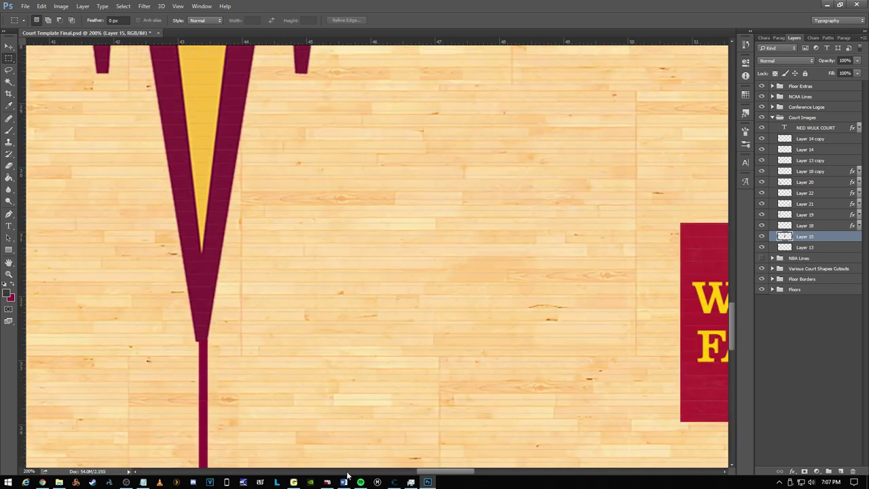
left_click_drag(422, 471, 404, 471)
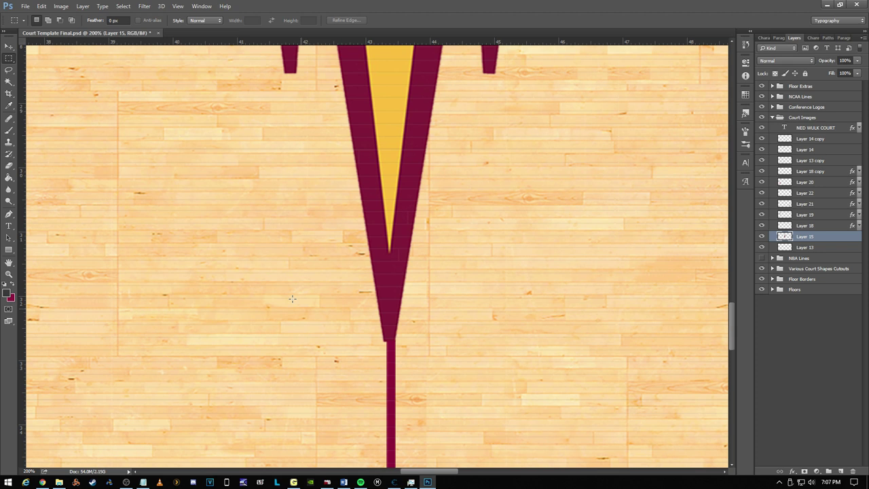
right_click(302, 192)
left_click(339, 282)
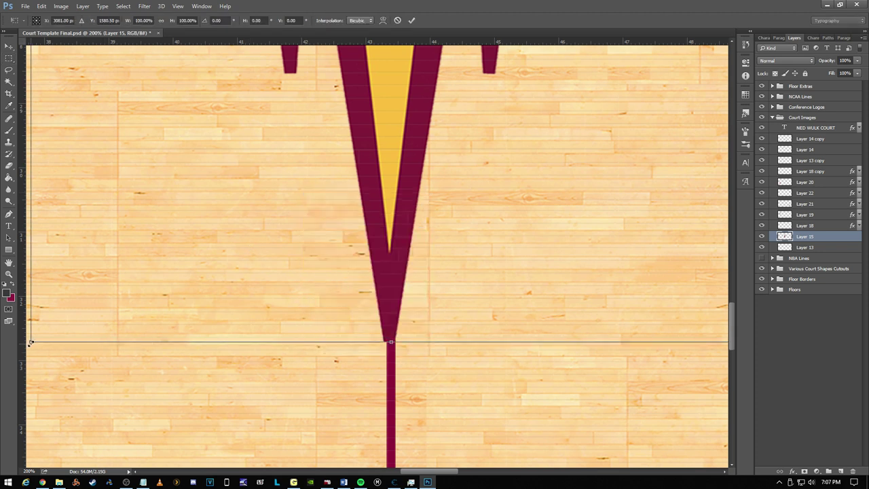
left_click_drag(31, 341, 31, 339)
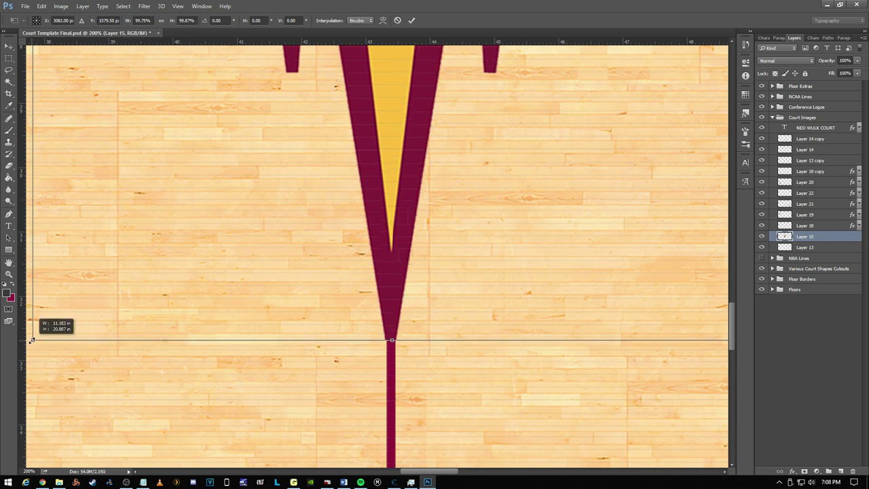
key("Return")
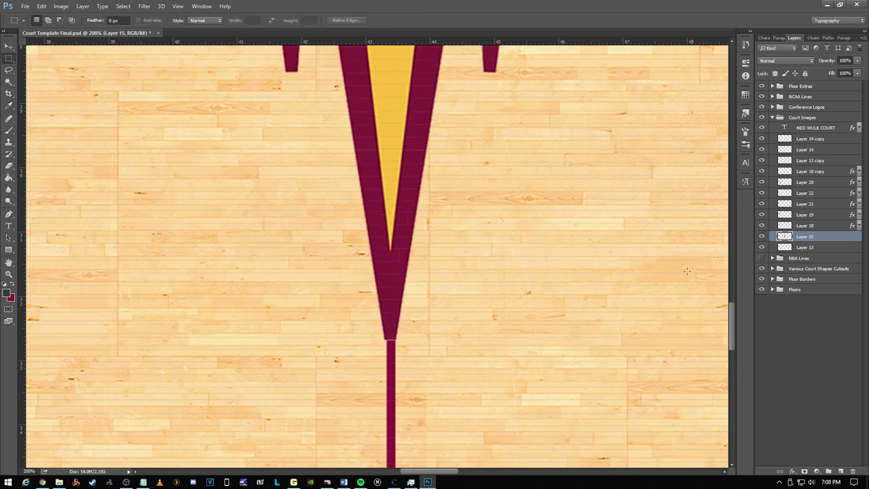
Step: Free-transform the pitchfork from its bottom edge to 100.13% height so the lower tip meets the half-court line
left_click_drag(732, 328, 757, 327)
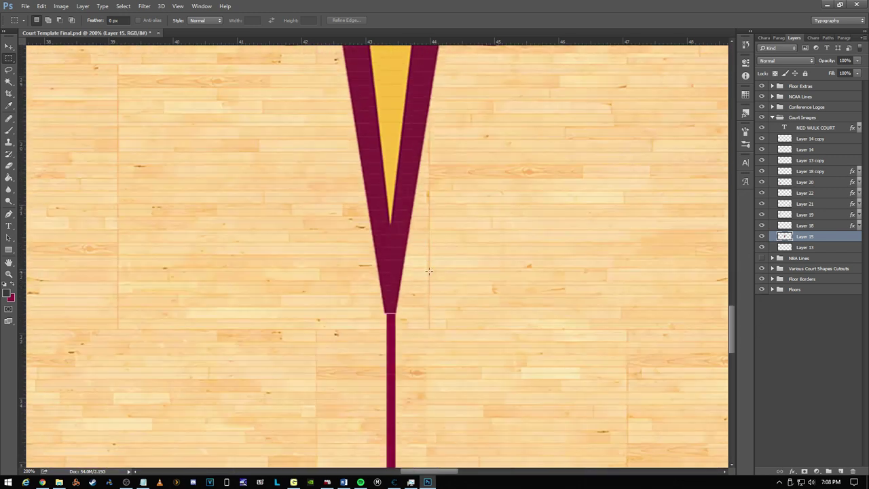
right_click(391, 263)
left_click(419, 358)
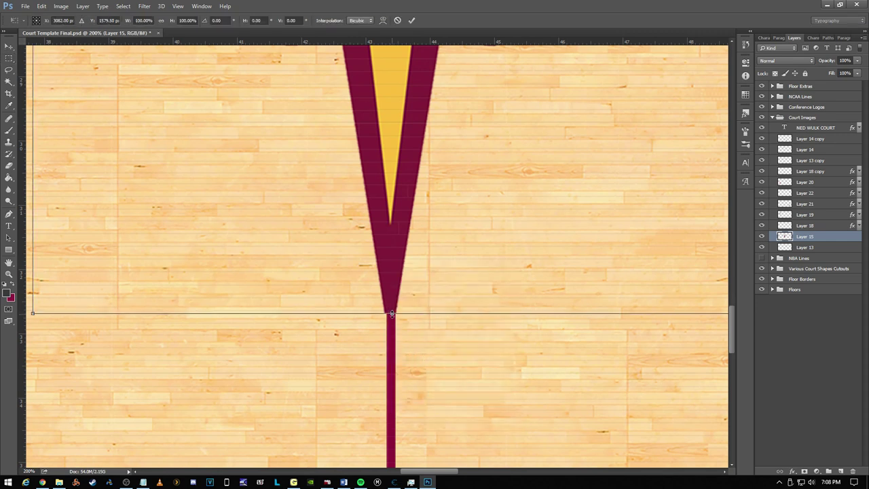
mouse_move(391, 313)
left_mouse_down()
mouse_move(389, 305)
mouse_move(391, 312)
left_mouse_up()
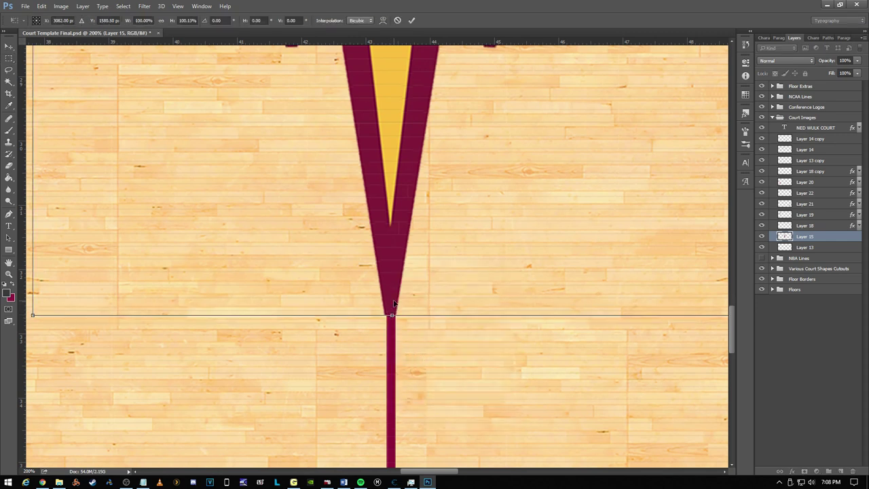
key("Return")
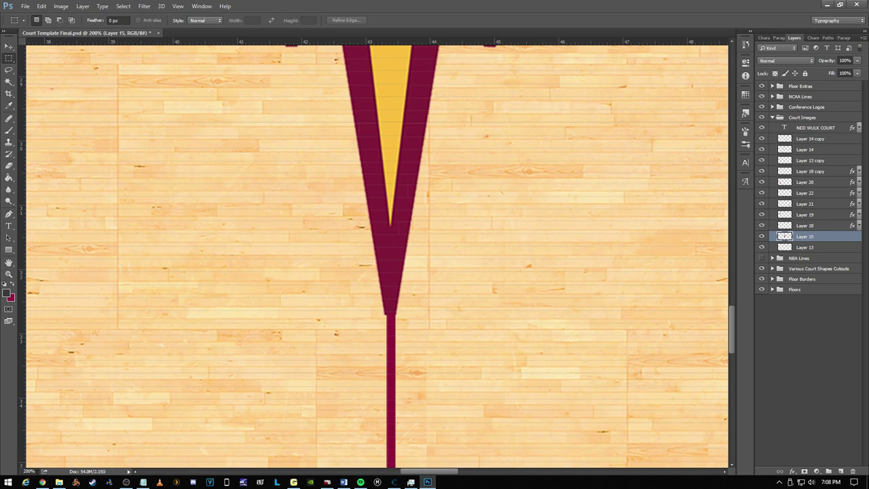
Step: At 50% zoom, free-transform the whole pitchfork from its left edge to 100.25% width, then activate the Move tool
left_click(29, 470)
type("50")
key("Return")
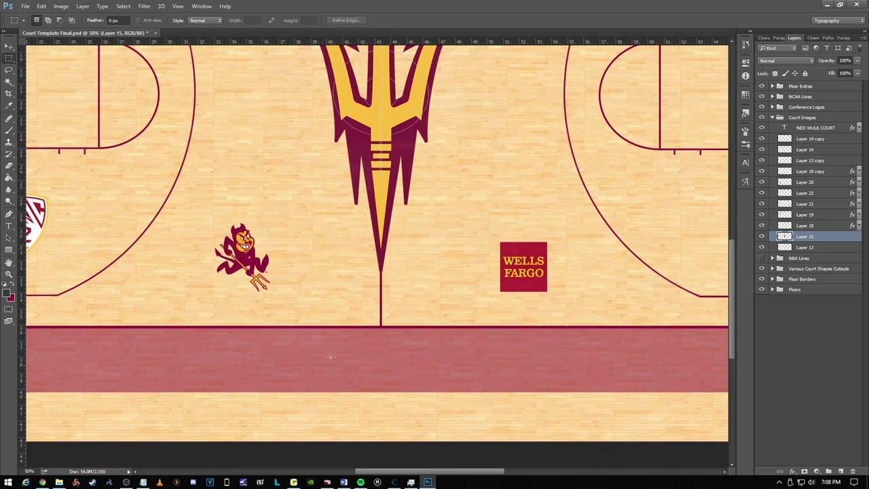
left_click_drag(730, 290, 739, 237)
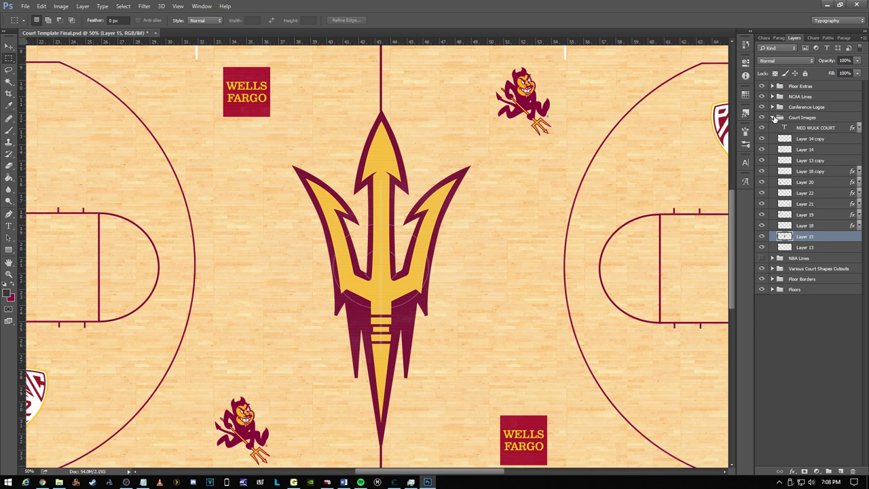
left_click(10, 47)
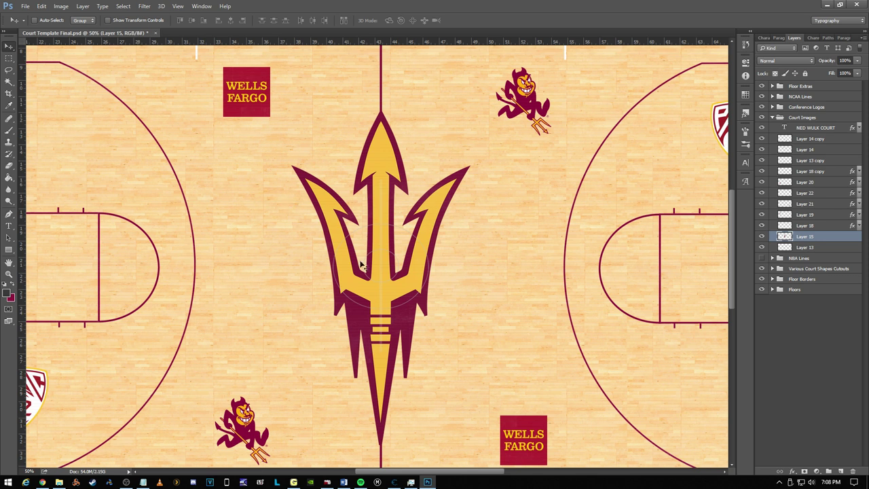
left_click(10, 58)
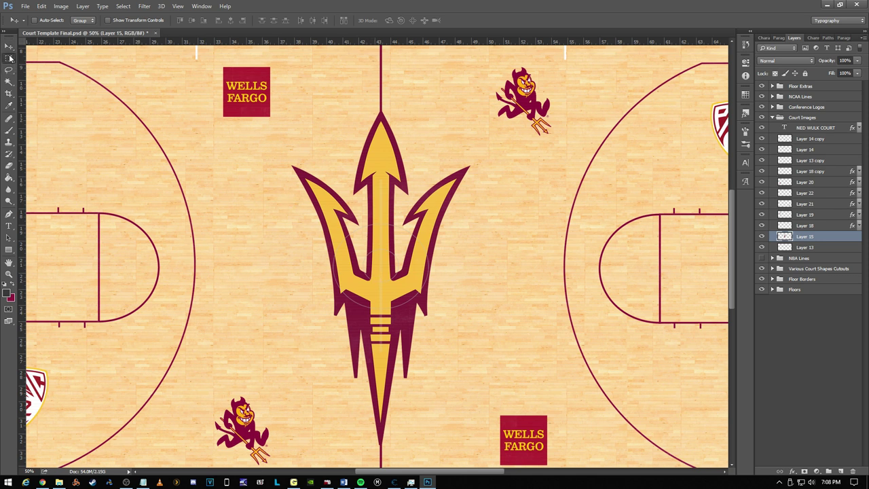
right_click(317, 213)
left_click(336, 293)
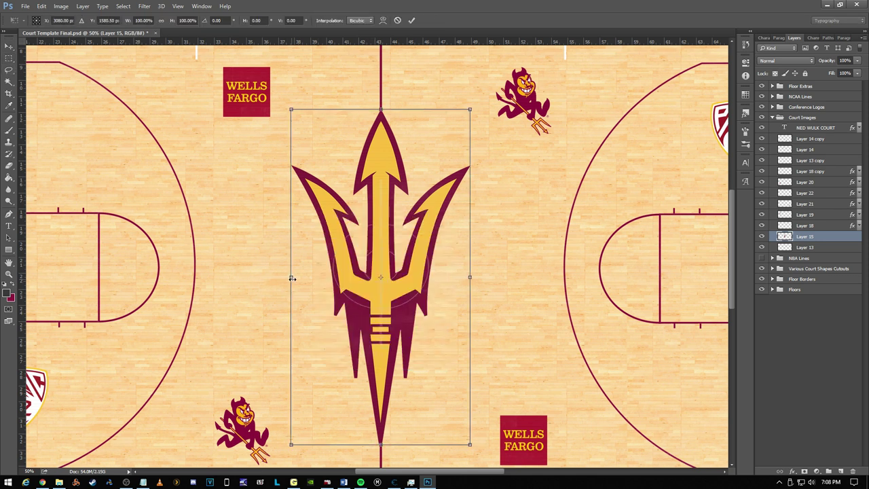
left_click_drag(292, 278, 290, 278)
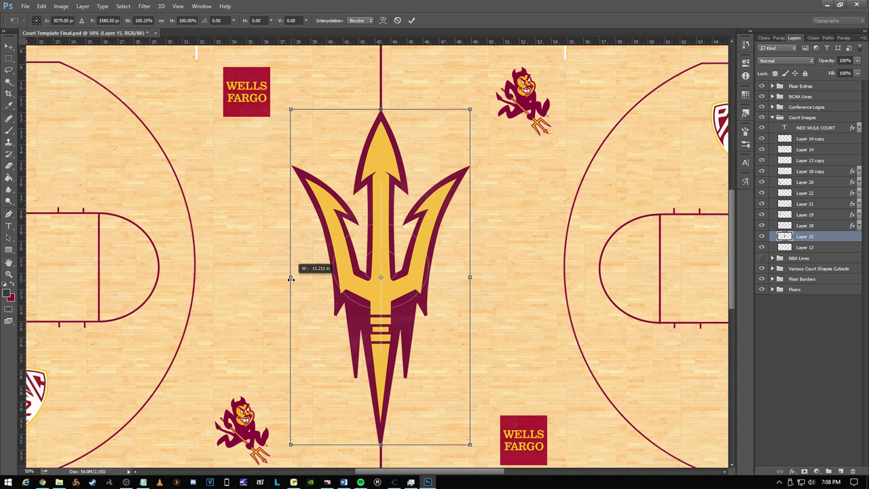
left_click_drag(290, 279, 290, 278)
key("Return")
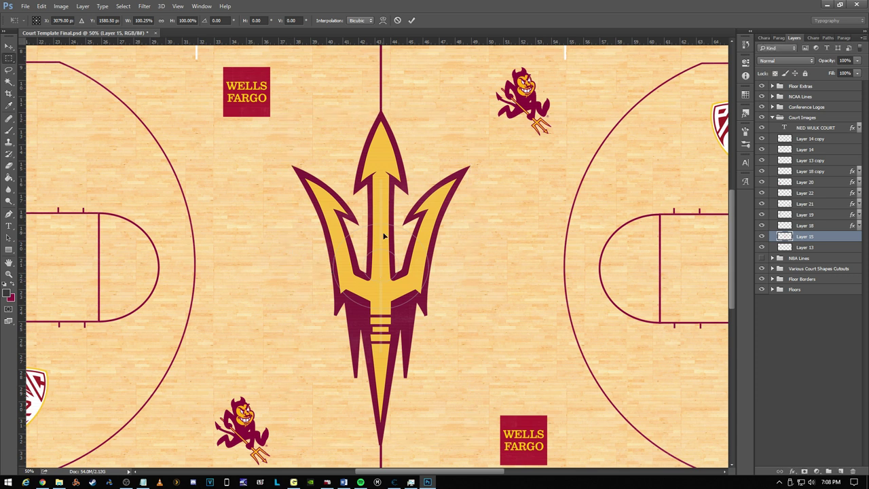
key("m")
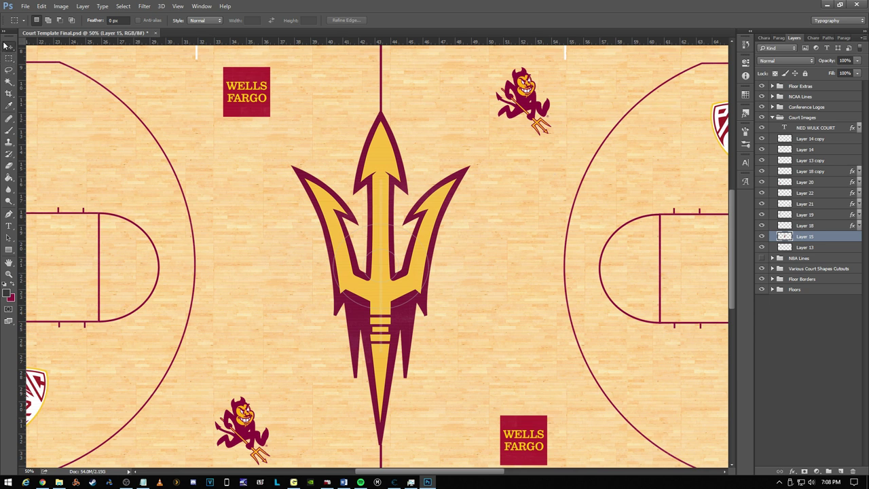
left_click(5, 46)
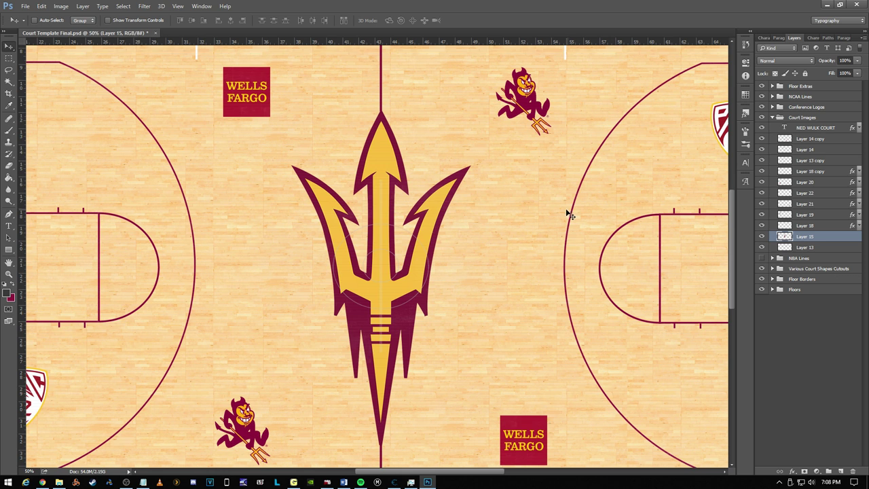
Step: Save the Court Template Final.psd document with the adjusted centre pitchfork
scroll(475, 207, "down", 2)
scroll(475, 208, "up", 2)
left_click(25, 6)
left_click(41, 102)
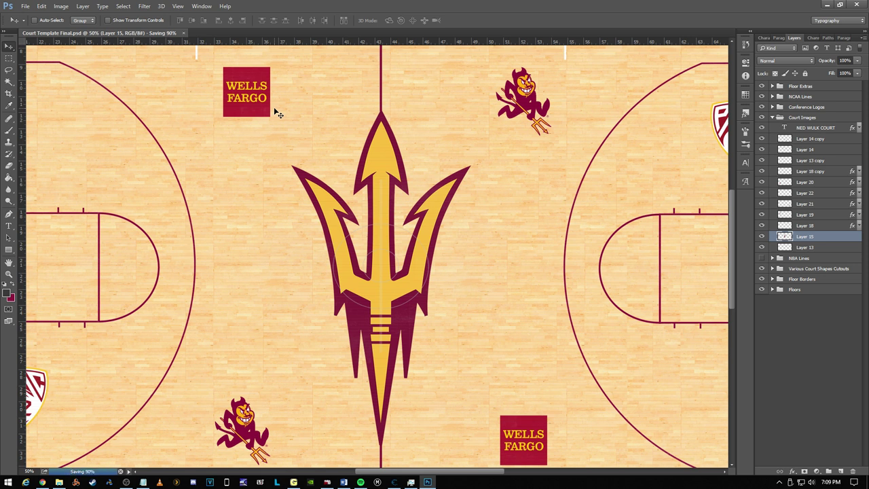
Step: Export the court to the Desktop as Intel Texture Works DDS, overwriting big76ers256.0200976aa730f40b.dds, with Color + Alpha, BC3 Linear compression and auto-generated mip maps
left_click(25, 6)
left_click(49, 108)
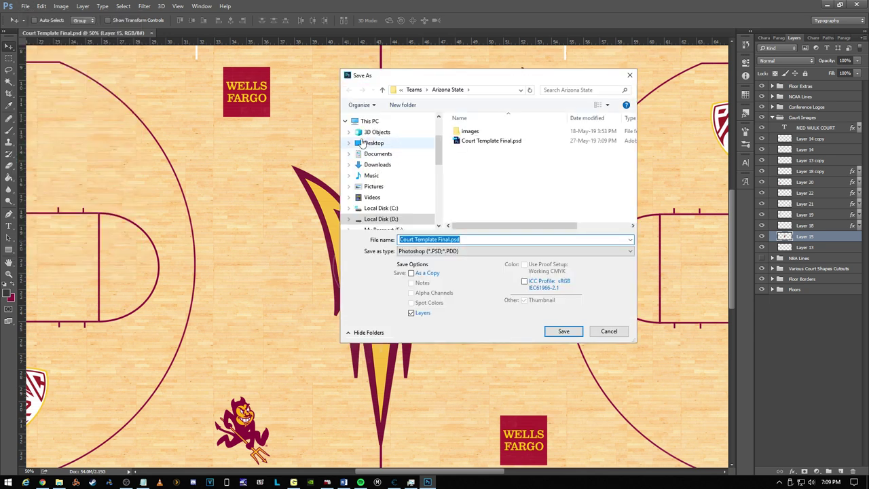
left_click(374, 143)
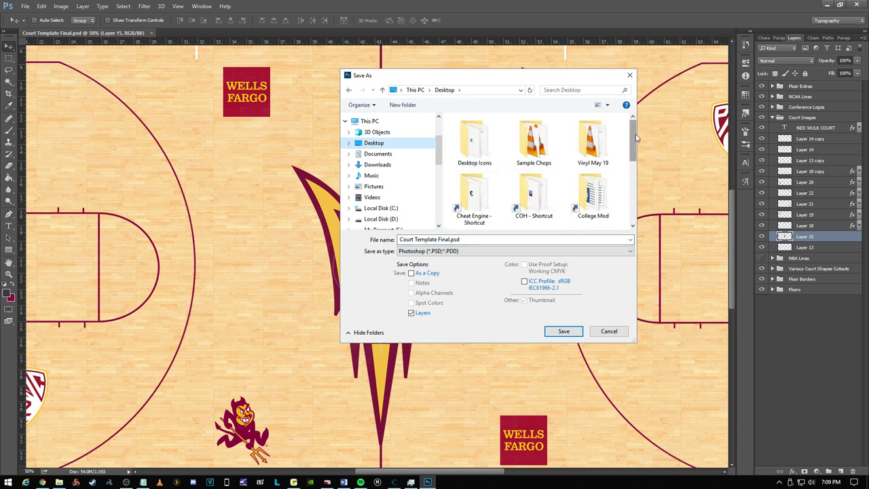
left_click(464, 251)
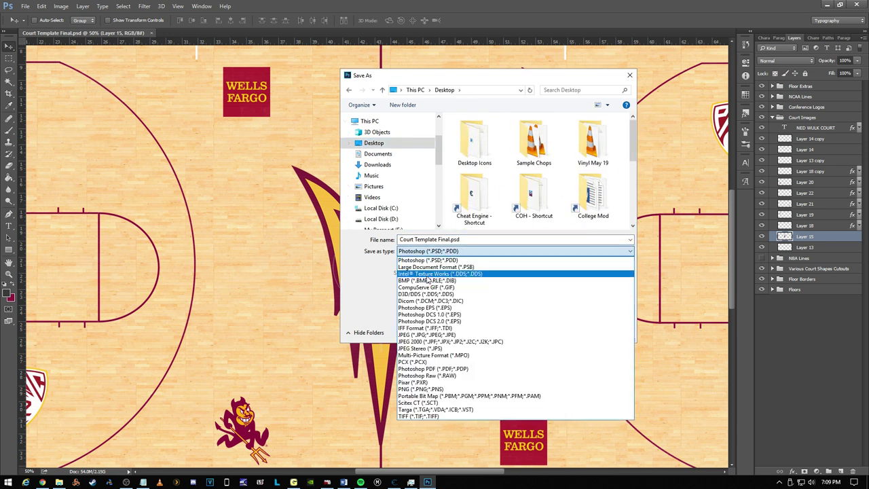
left_click(448, 272)
left_click(590, 201)
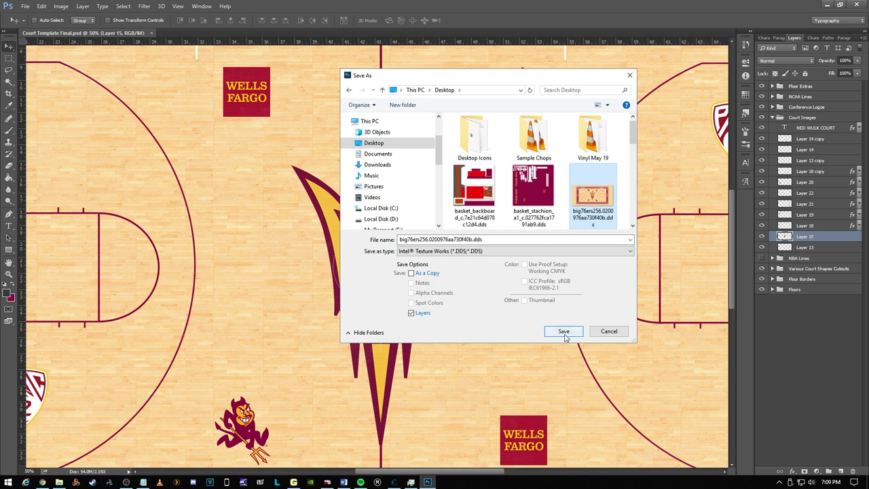
left_click(563, 331)
left_click(461, 244)
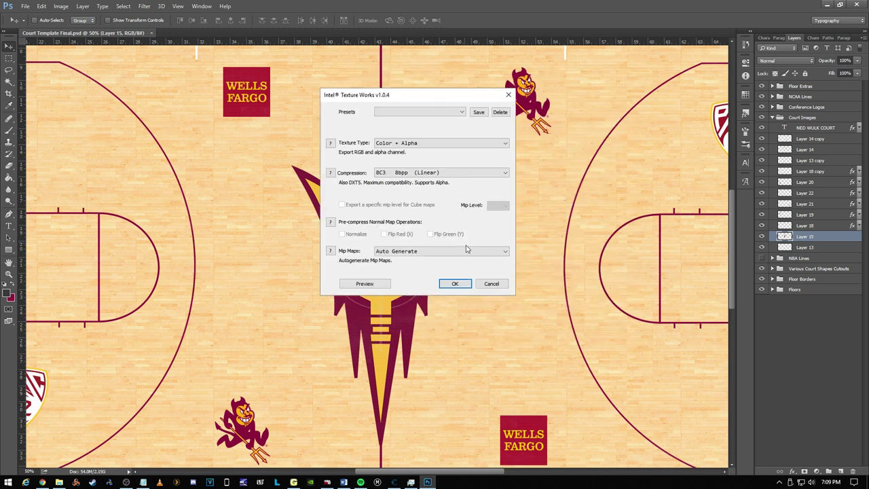
left_click(454, 282)
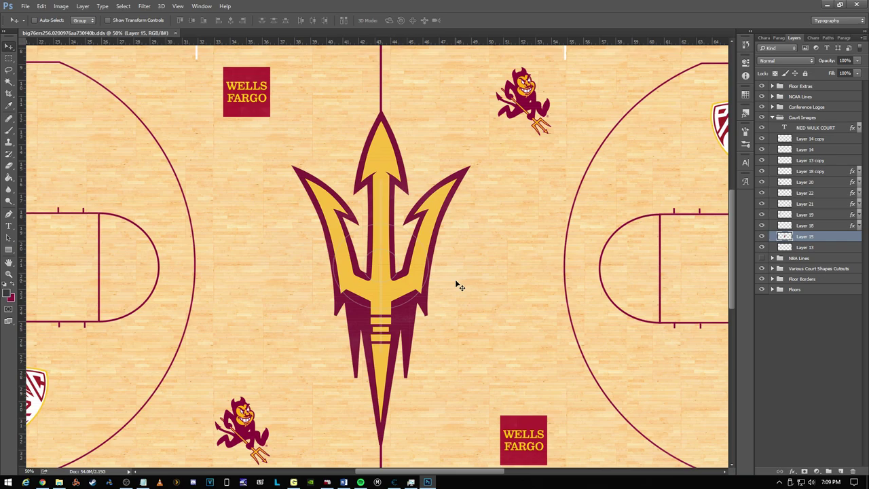
Step: Close Photoshop, the Arizona State folder window and the running NBA 2K19 game
left_click(857, 9)
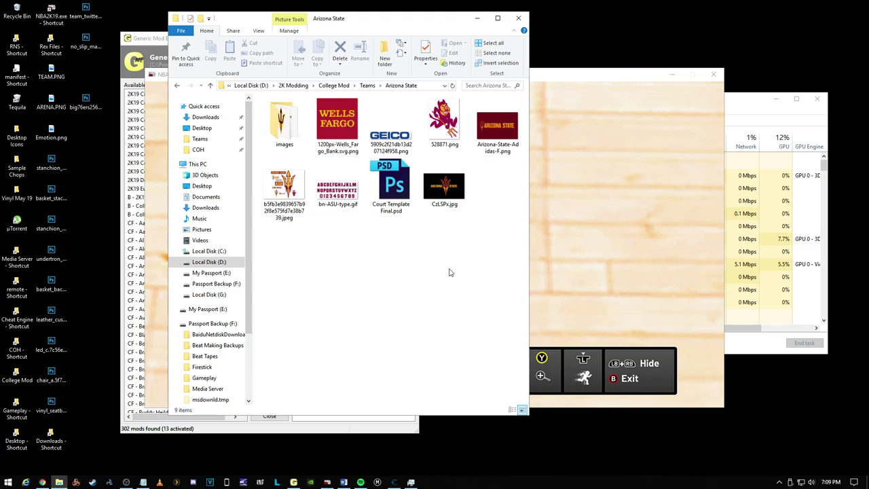
left_click(516, 16)
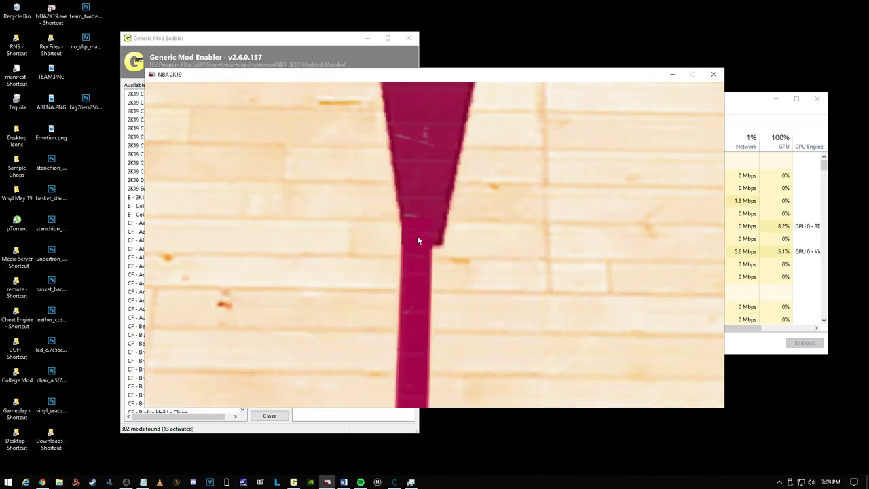
left_click(713, 74)
Step: Deactivate the 2K19 College V3 mod in Generic Mod Enabler and open that mod's folder
left_click(314, 197)
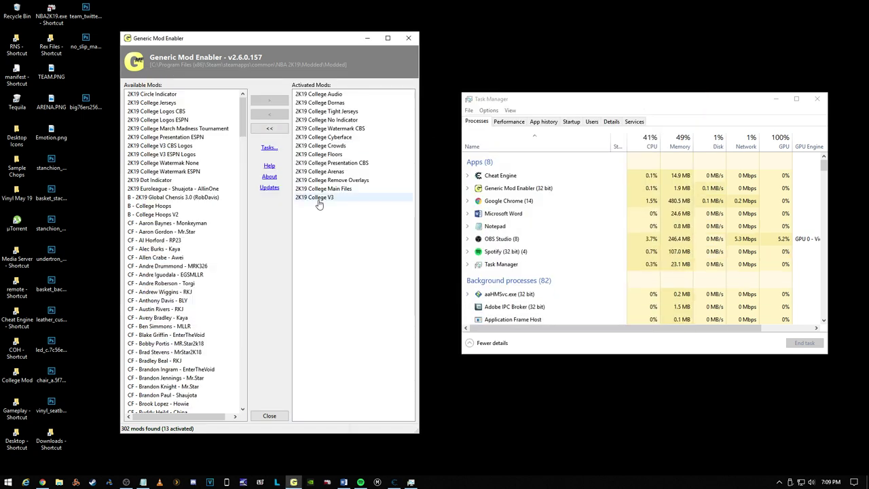
left_click(270, 114)
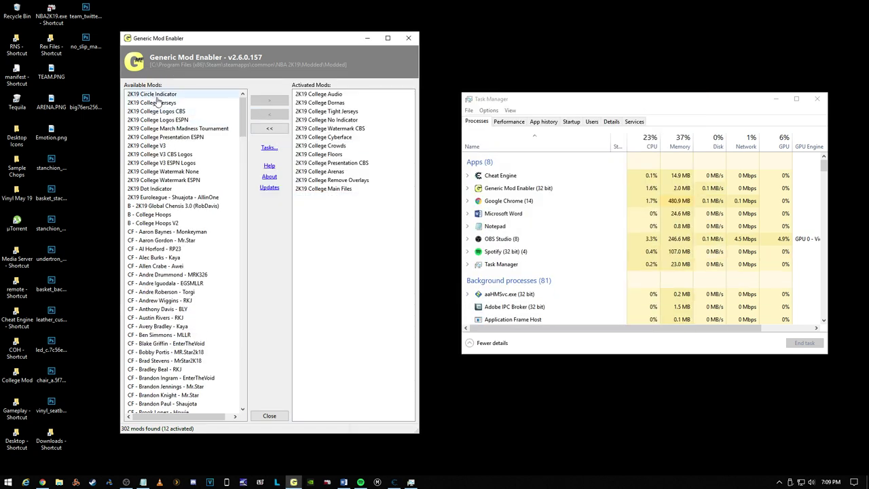
left_click(173, 146)
right_click(173, 145)
left_click(175, 147)
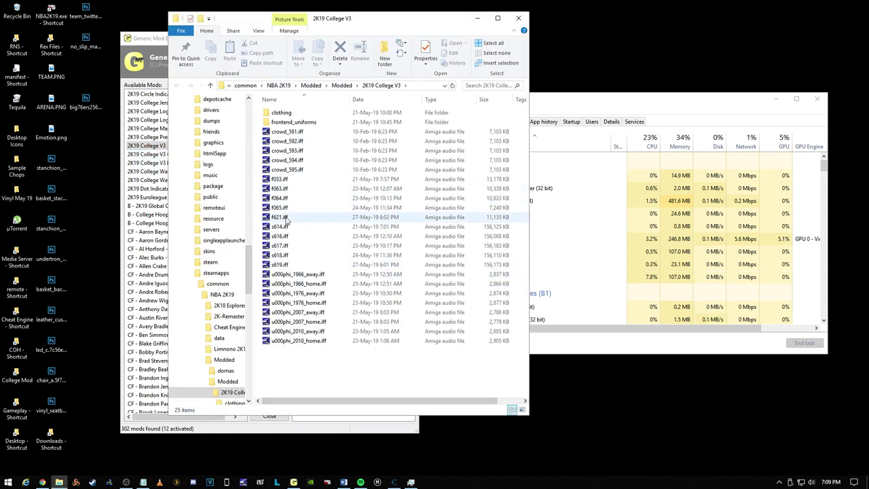
Step: Open f621.iff as a 7-Zip archive, replace its big76ers256 texture with the Desktop DDS, and close the archive and mod folder
right_click(281, 216)
mouse_move(355, 254)
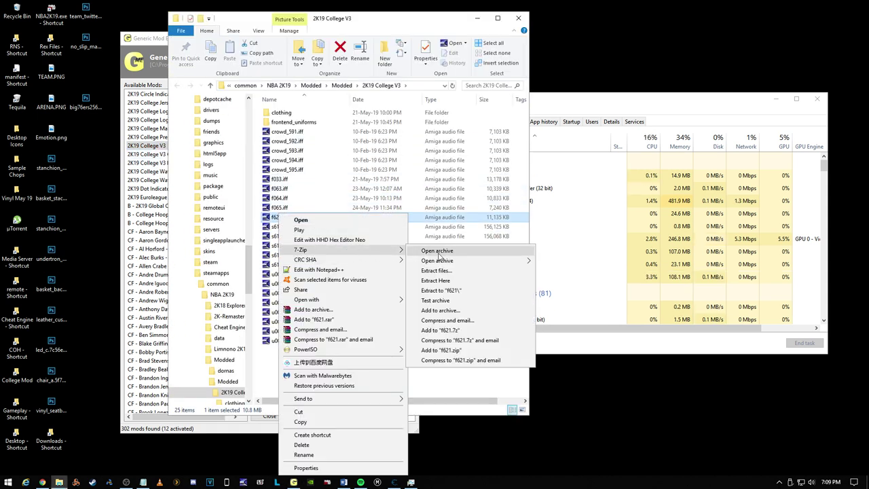
left_click(441, 249)
left_click_drag(85, 99, 454, 183)
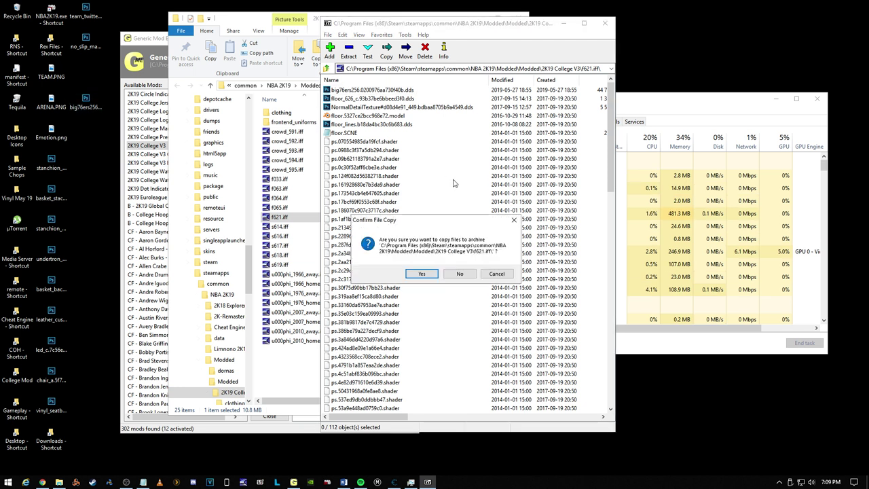
left_click(427, 272)
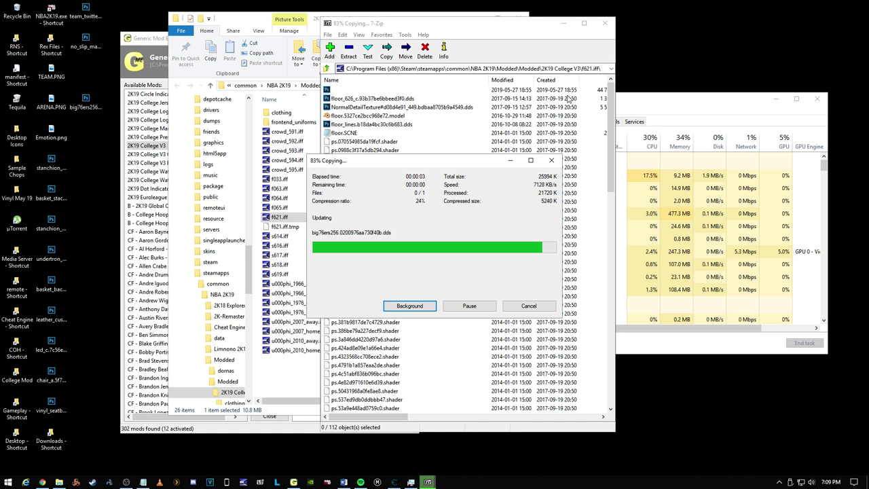
left_click(604, 23)
left_click(518, 17)
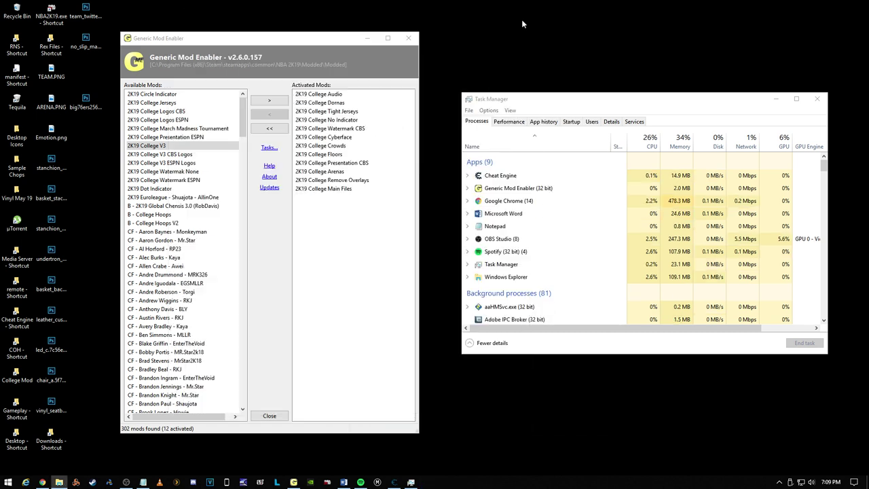
Step: Move the Generic Mod Enabler window aside and delete all exported DDS texture files from the Desktop
left_click_drag(217, 39, 293, 42)
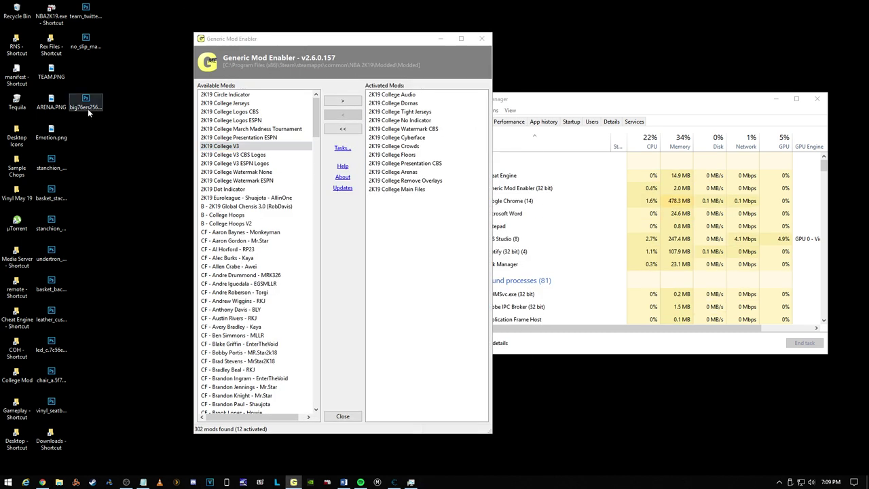
left_click_drag(84, 154, 69, 399)
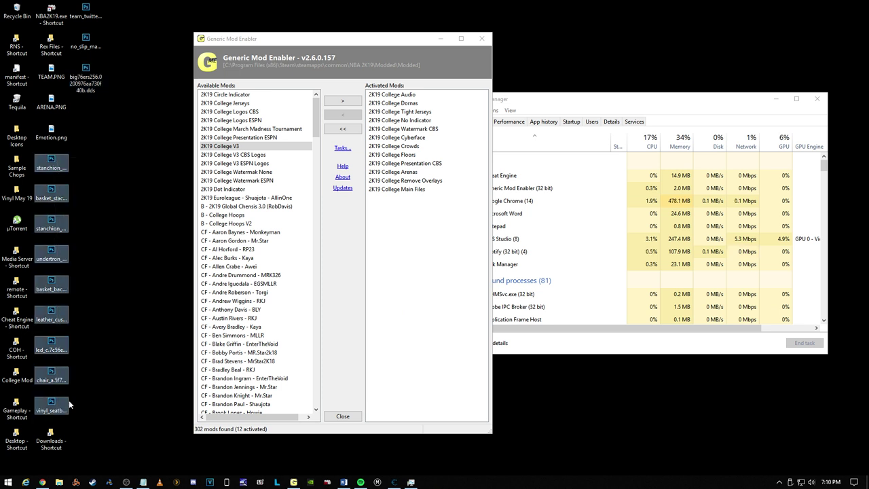
key("Delete")
key("Return")
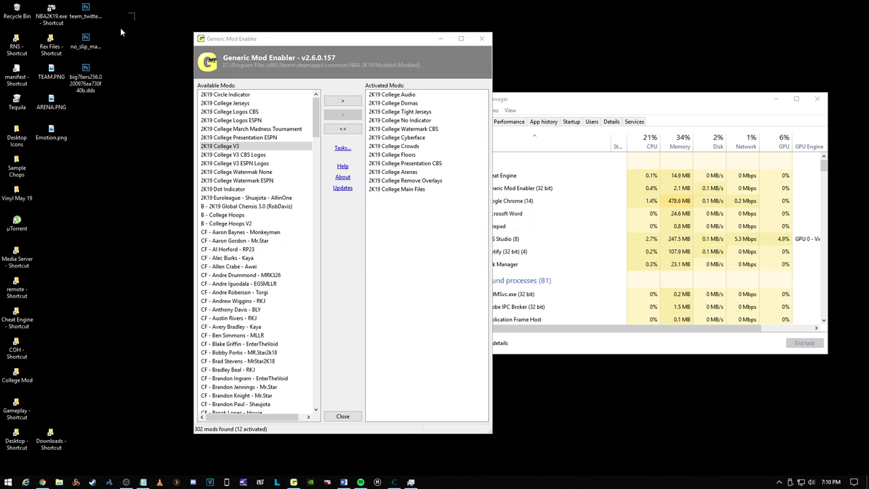
left_click_drag(120, 27, 79, 76)
key("Delete")
key("Return")
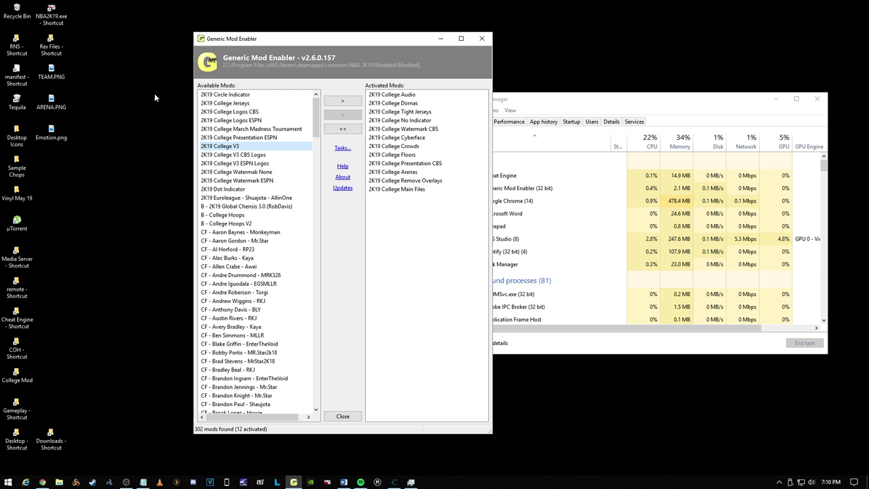
Step: Reactivate the 2K19 College V3 mod and close Task Manager
left_click(343, 101)
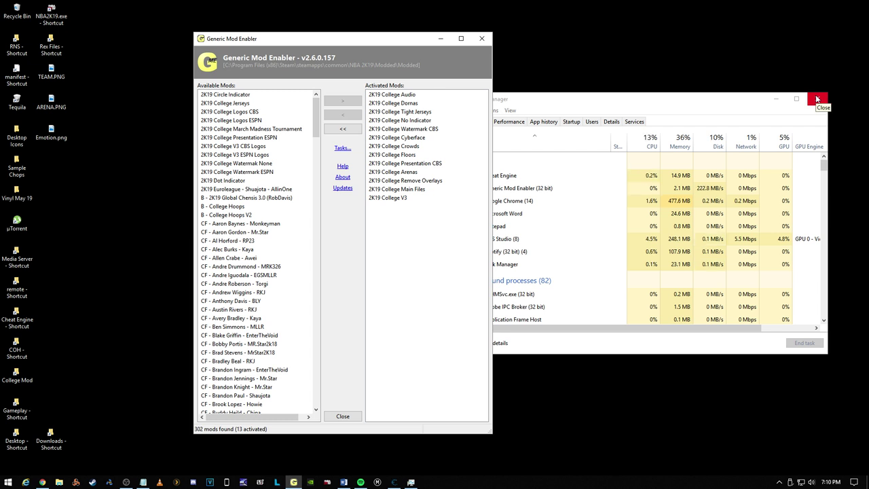
left_click(817, 99)
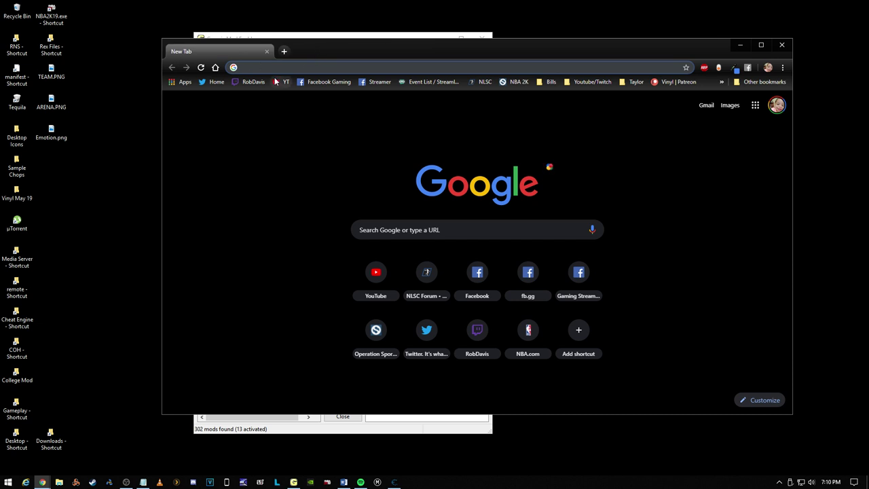
Step: In Chrome, go to the signed-in account's YouTube channel and open the NBA 2K19 PC Hornets & Kings gameplay video
left_click(281, 81)
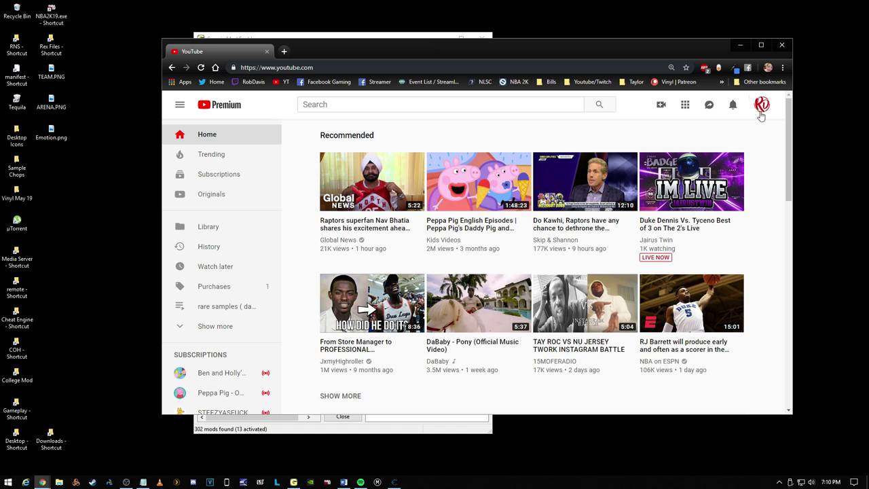
left_click(761, 109)
left_click(614, 160)
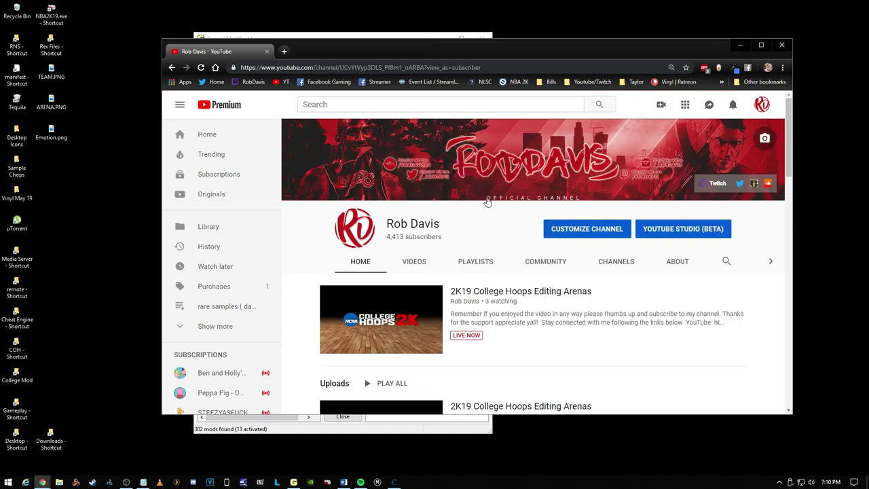
scroll(500, 224, "down", 10)
scroll(502, 228, "down", 3)
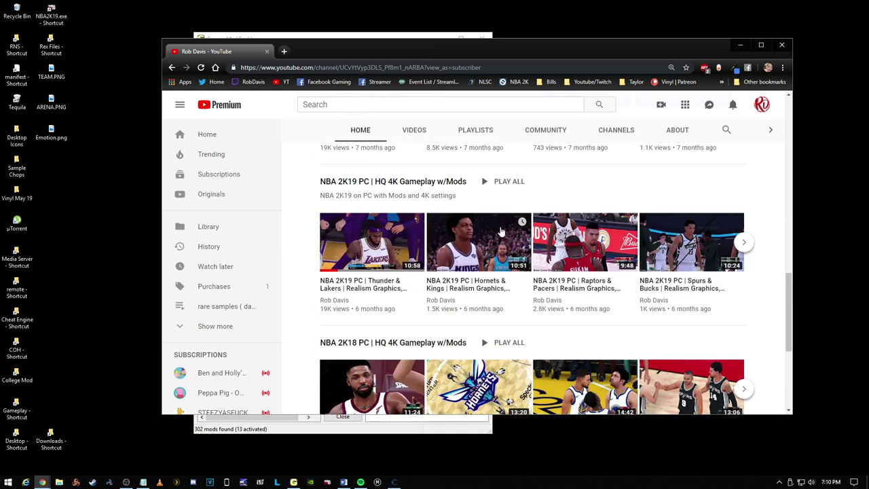
left_click(502, 229)
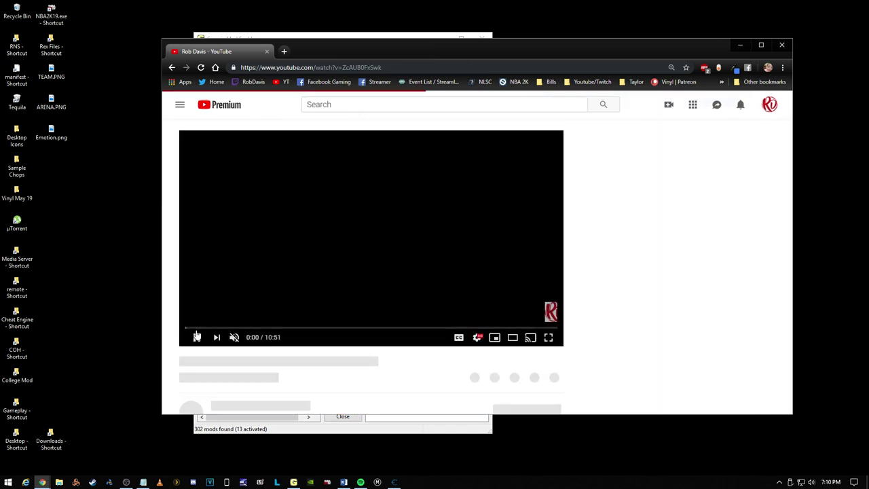
Step: Expand the gameplay video's description, examine its mod credits and go through the viewer comments
scroll(247, 273, "down", 8)
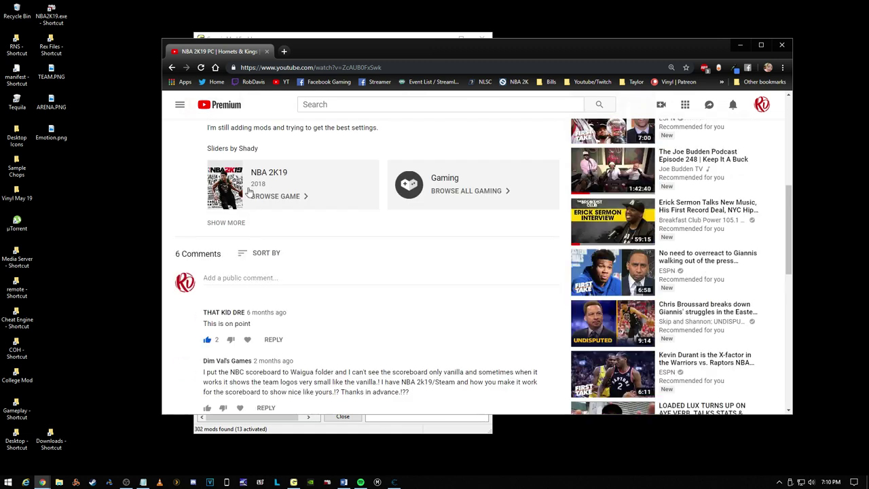
left_click(232, 224)
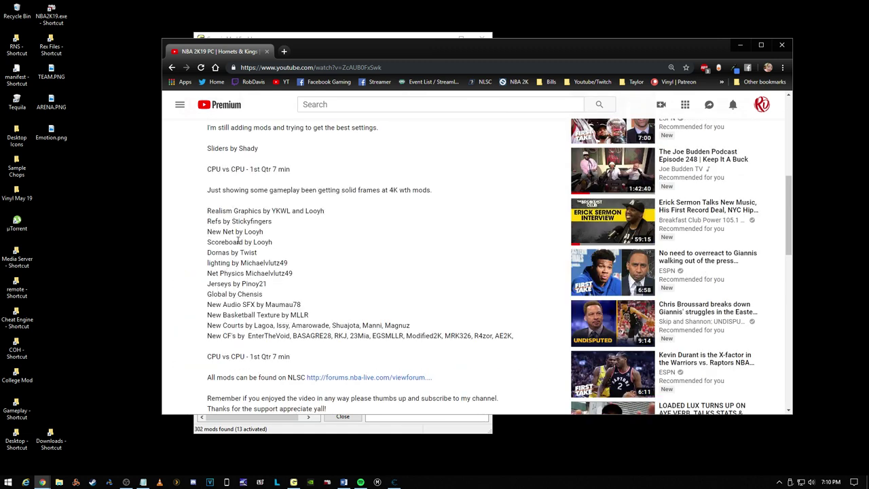
scroll(242, 247, "down", 2)
scroll(228, 243, "down", 3)
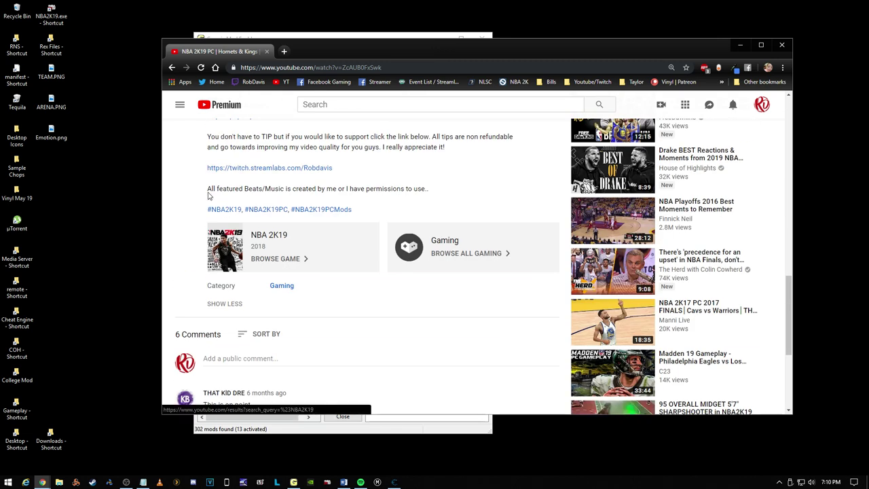
scroll(209, 214, "down", 4)
scroll(273, 298, "down", 1)
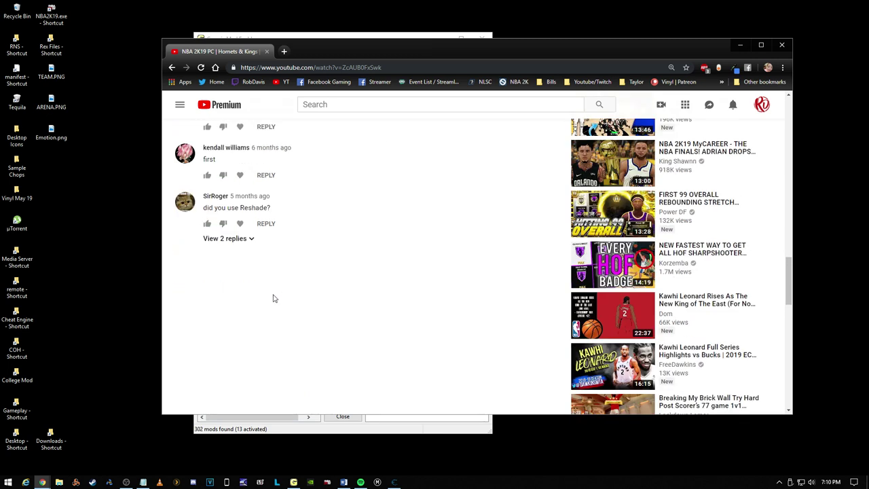
Step: Expand the replies to the Reshade comment, download NBA 2K Sweetfx.rar from the MediaFire link and open the archive's Sweetfx folder
left_click(238, 239)
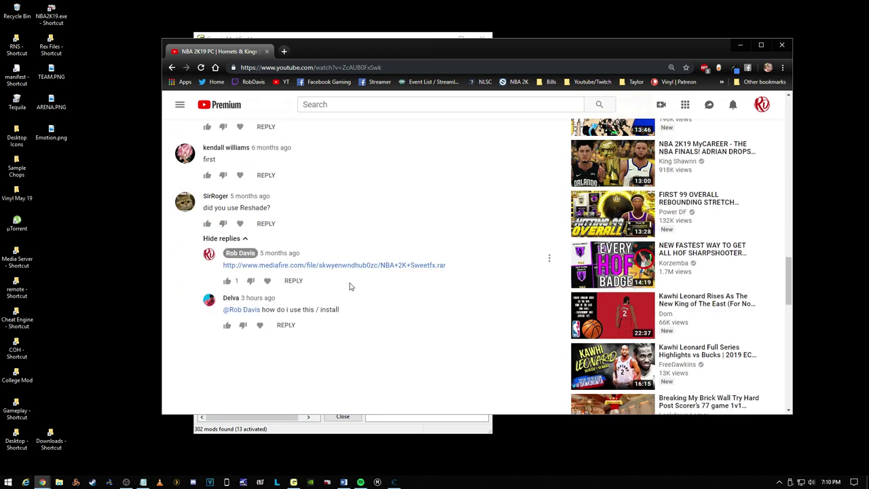
scroll(350, 287, "down", 1)
scroll(350, 287, "up", 1)
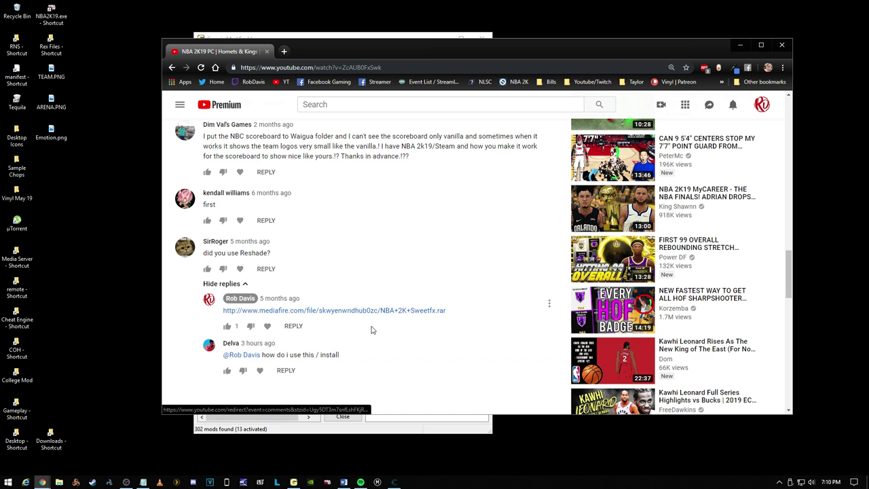
left_click(372, 312)
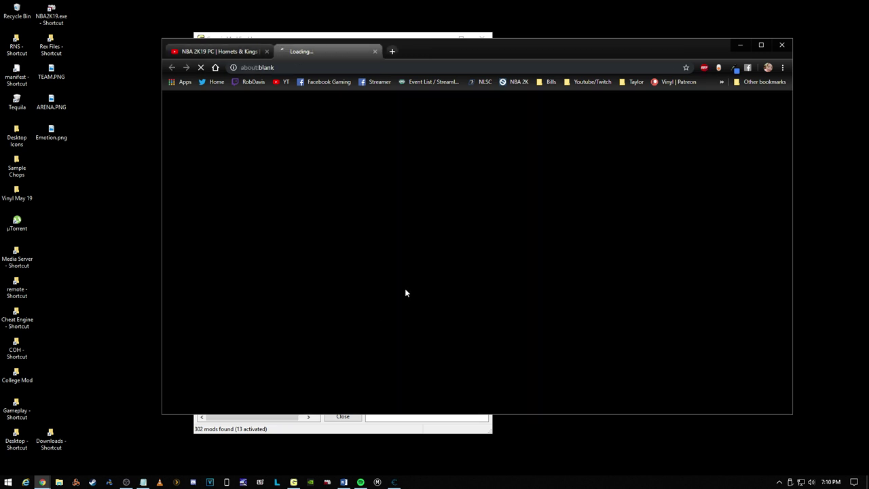
left_click(617, 167)
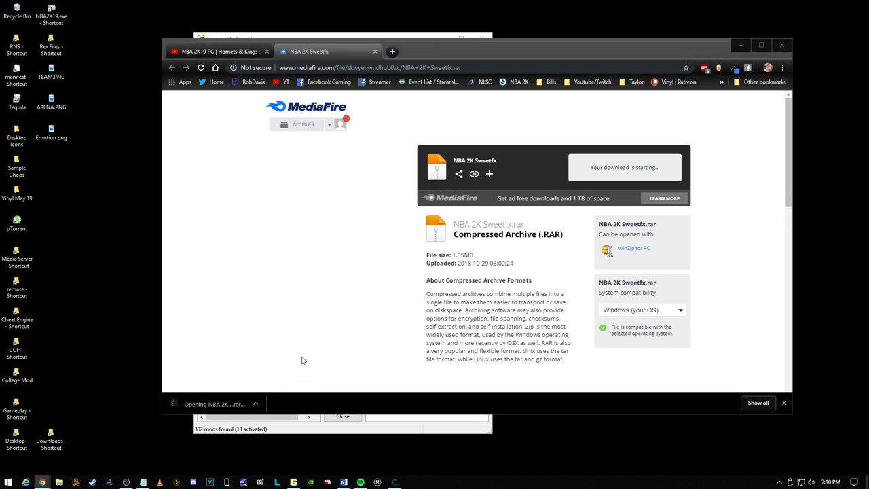
double_click(433, 156)
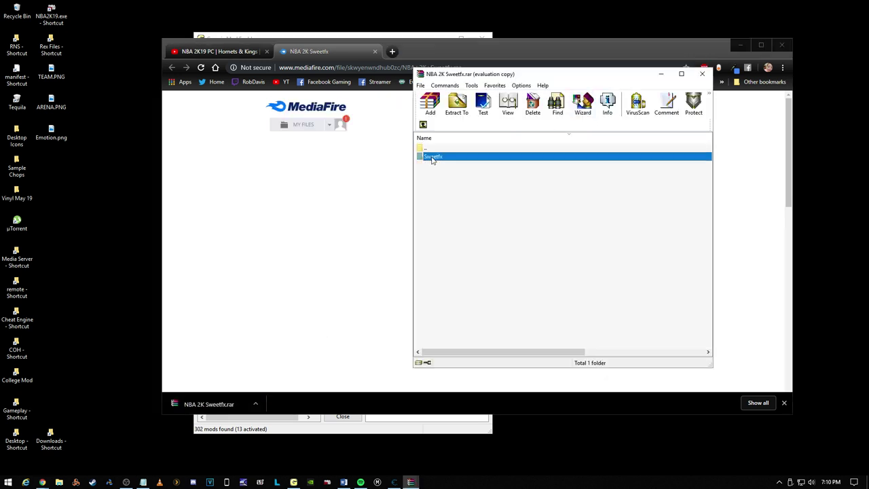
Step: Open the SweetFX subfolder in the archive, read Global_settings.txt for the ReShade toggle keys and close the file
left_click(424, 124)
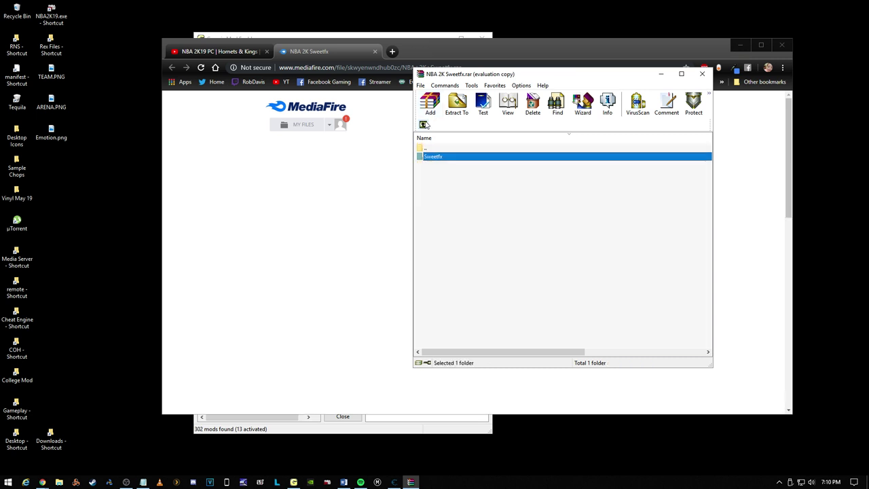
double_click(434, 157)
double_click(434, 158)
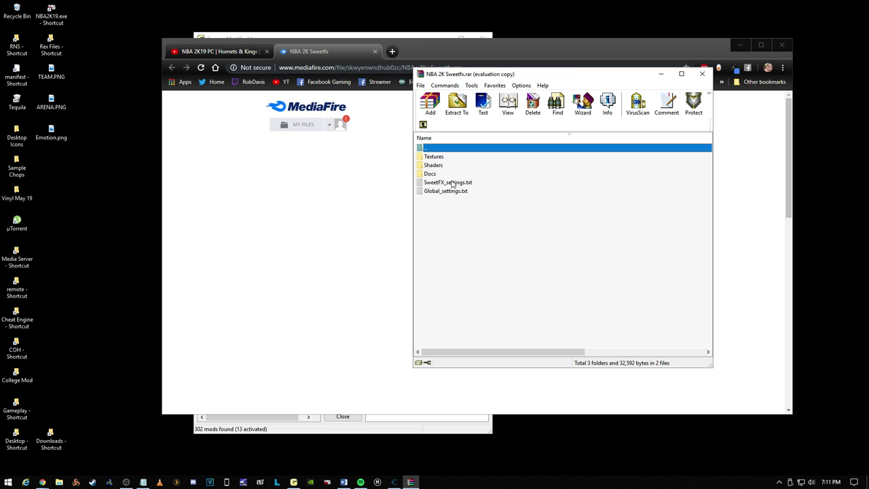
left_click(453, 192)
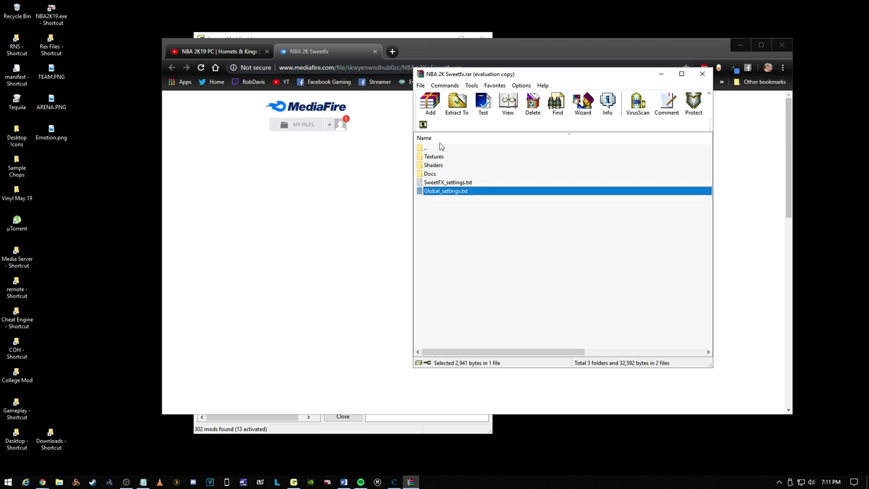
double_click(456, 192)
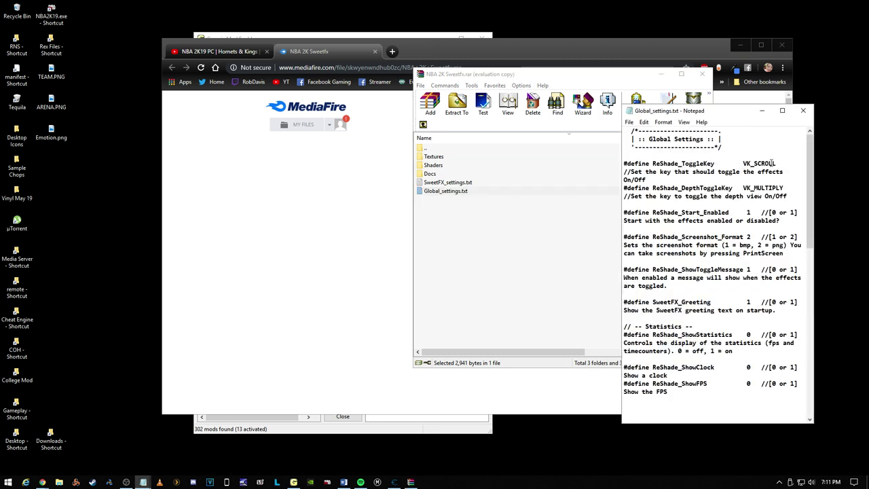
left_click(803, 110)
Step: Return to the archive's Sweetfx folder, examine the ReShade and DLL files it contains, and close the archive
left_click(422, 125)
left_click(422, 125)
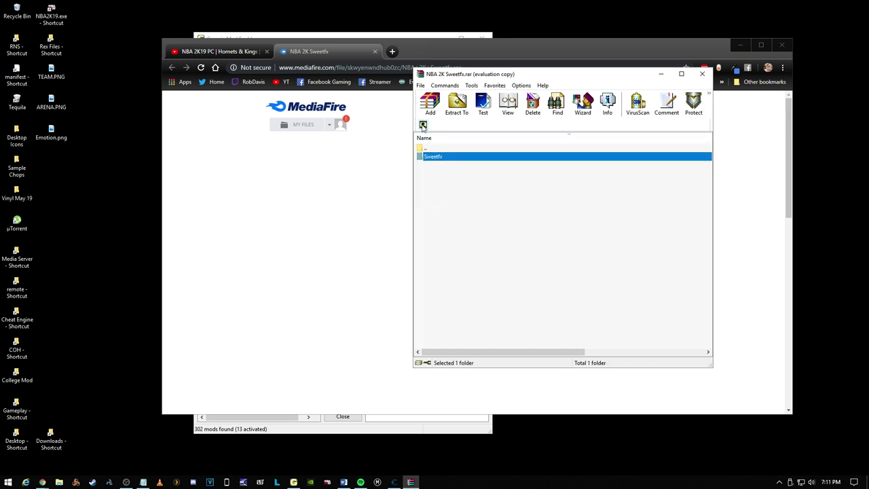
double_click(444, 157)
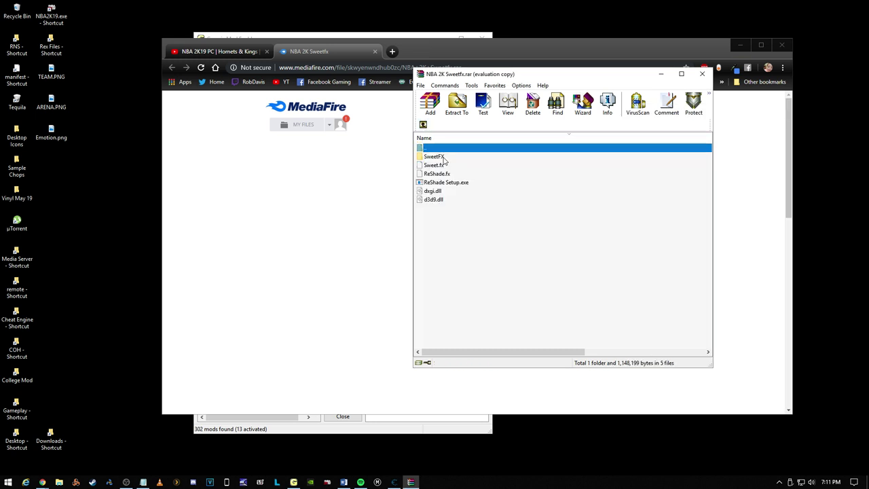
left_click(423, 125)
double_click(442, 158)
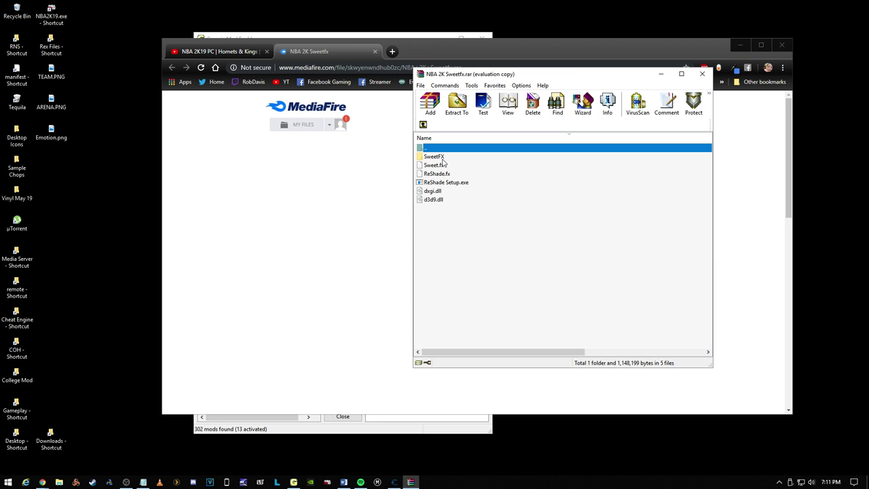
left_click_drag(440, 230, 456, 238)
left_click(456, 237)
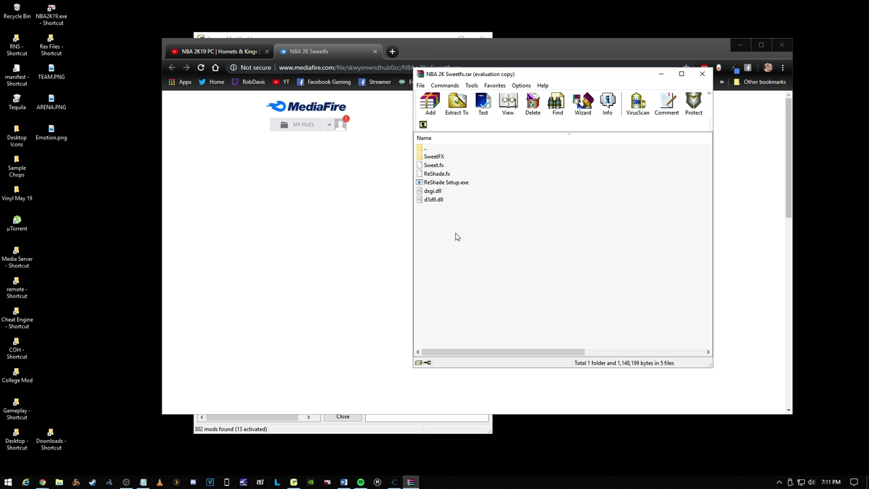
left_click(701, 73)
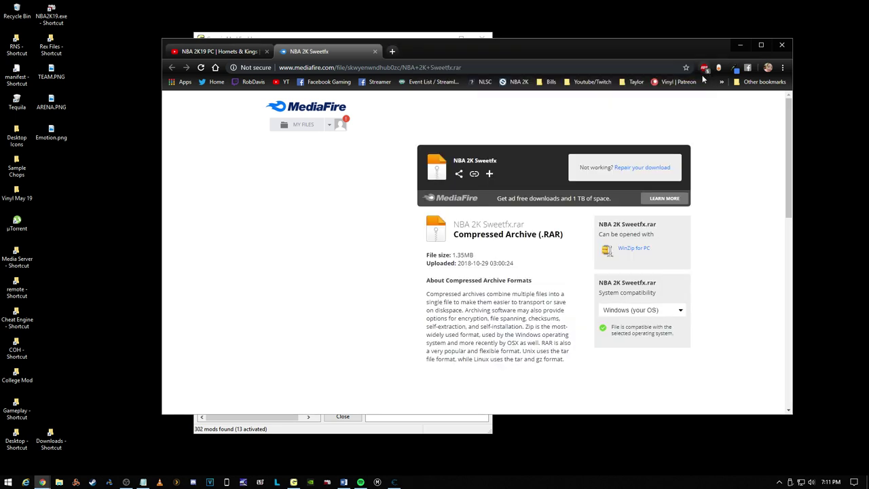
Step: Go back to the Hornets & Kings video page, look it over, and close Chrome and Generic Mod Enabler
left_click(193, 50)
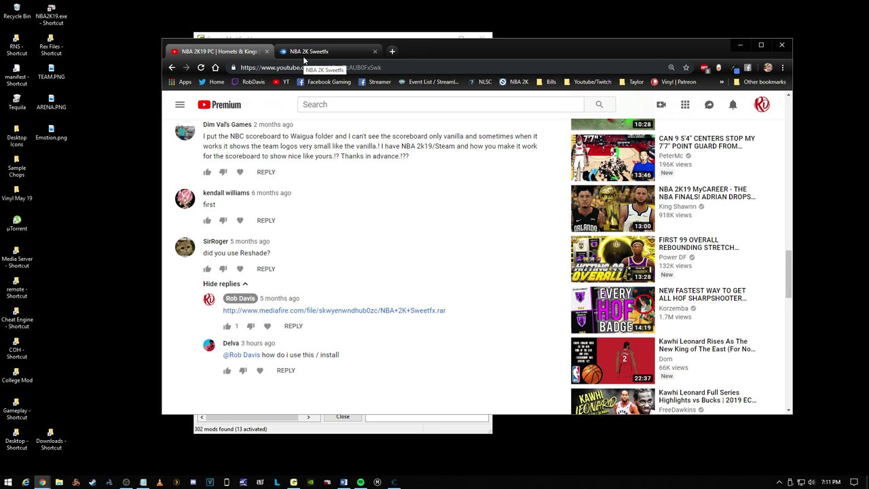
scroll(445, 176, "up", 20)
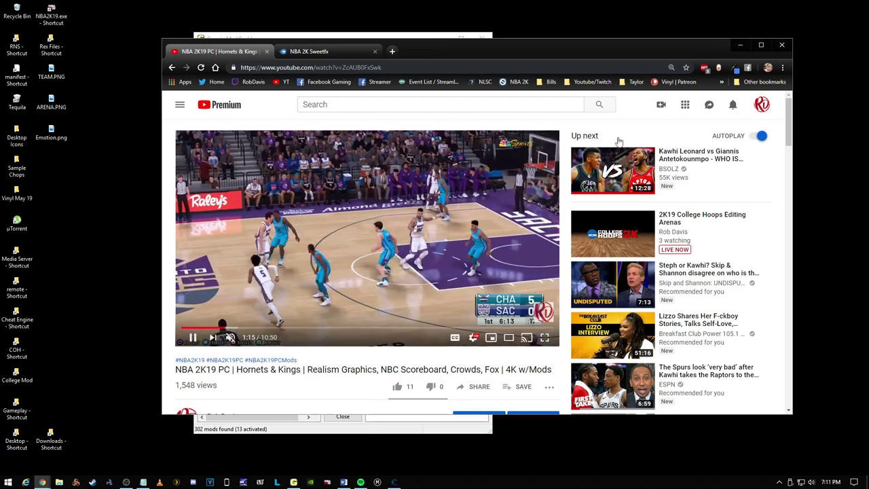
left_click(783, 48)
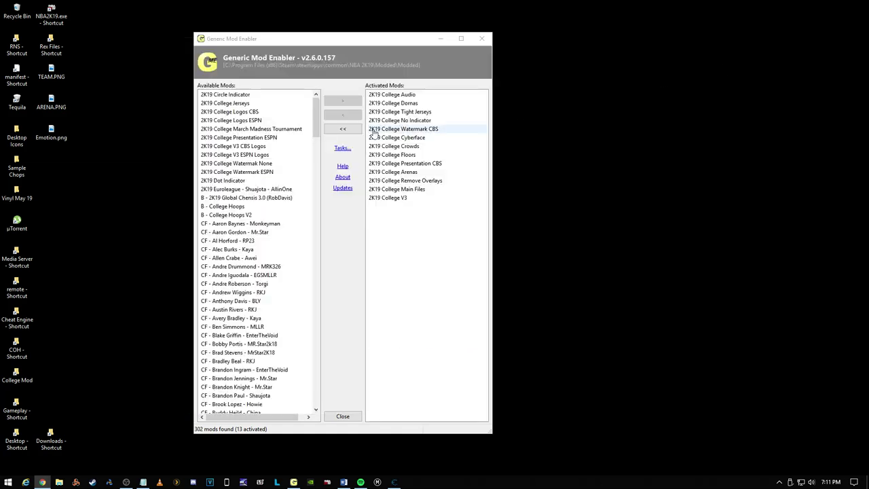
left_click(486, 45)
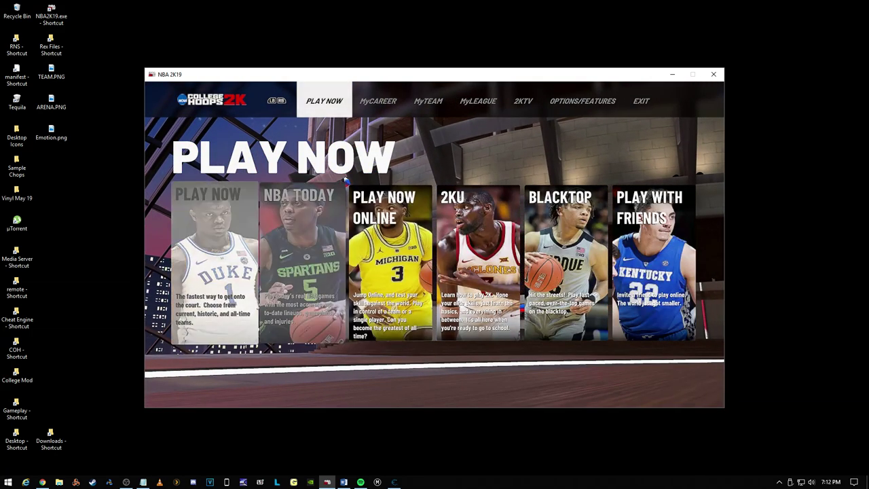
Step: In NBA 2K19, browse the main menu sections and open 2KU from Play Now
key("e")
key("e")
key("e")
key("q")
key("q")
key("q")
key("Right")
key("Right")
key("Return")
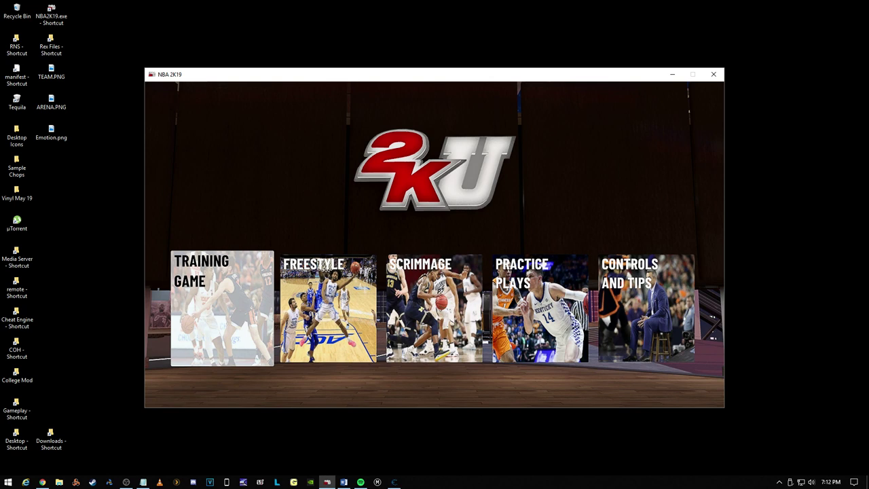
Step: Choose Freestyle among the 2KU modes to reach the team selection
key("Right")
key("Right")
key("Left")
key("Left")
key("Right")
key("Return")
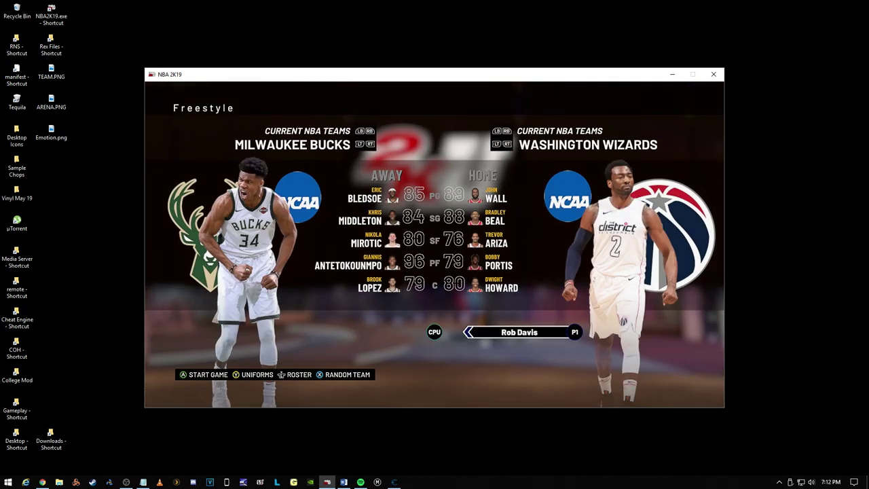
Step: Load a college roster from the Roster Picker for the Freestyle session
key("Return")
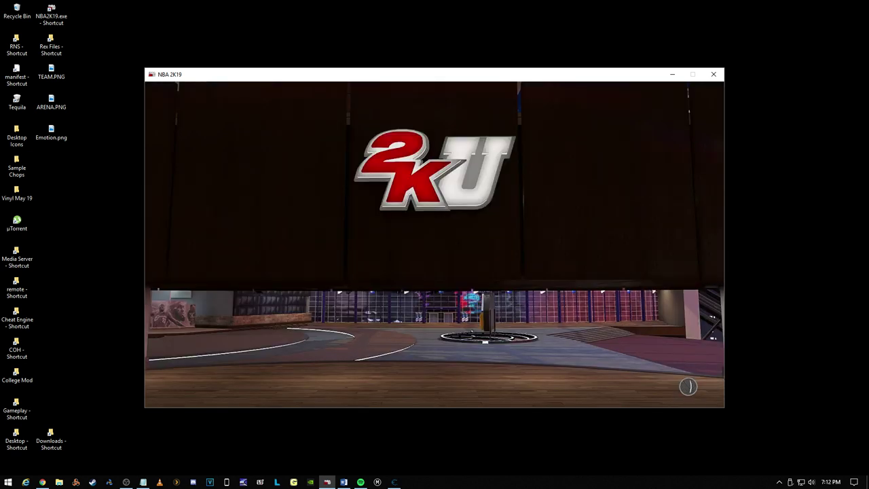
key("Return")
key("Up")
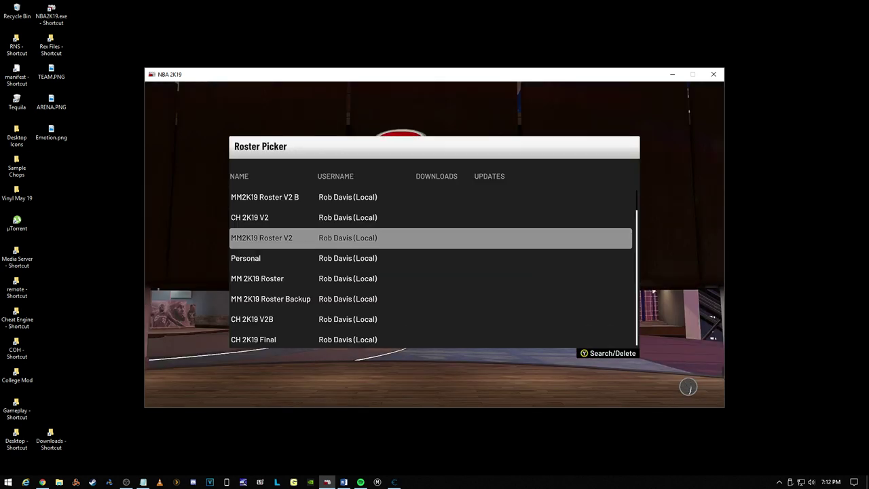
key("Up")
key("Up")
key("Down")
key("Return")
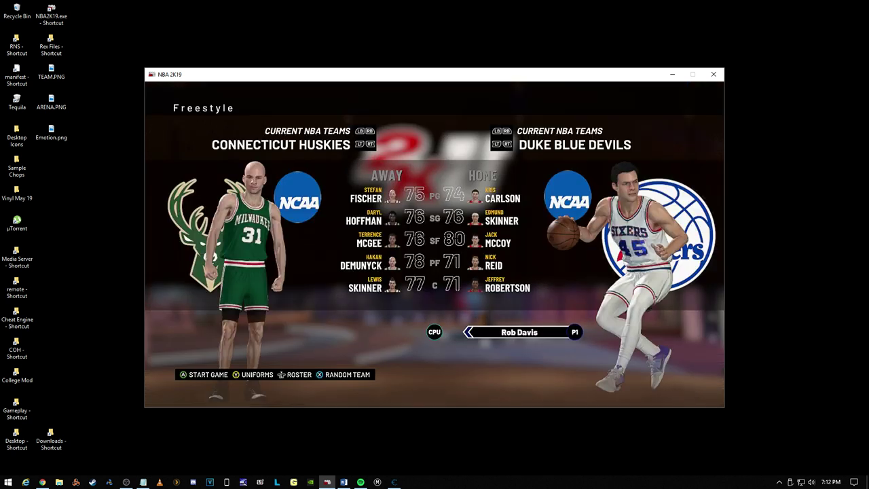
Step: Set the home team to Arizona State from the classic teams and start the Freestyle session on its court
key("Right")
key("Right")
key("Right")
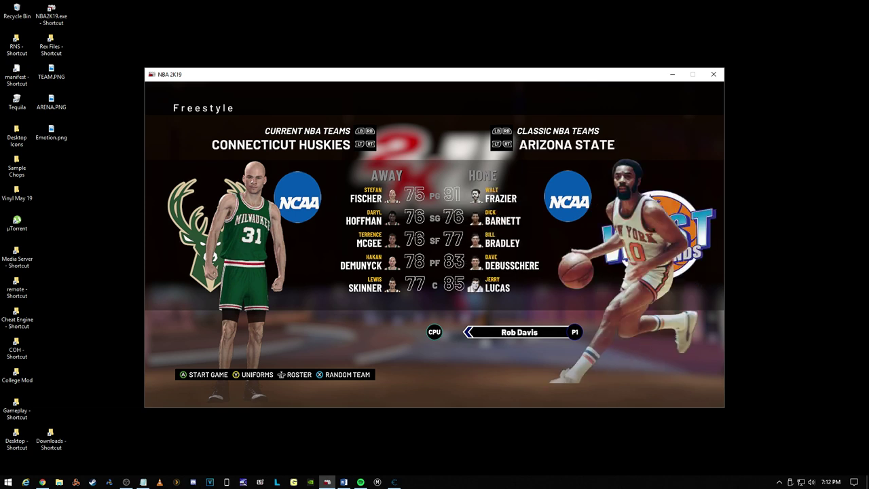
key("Return")
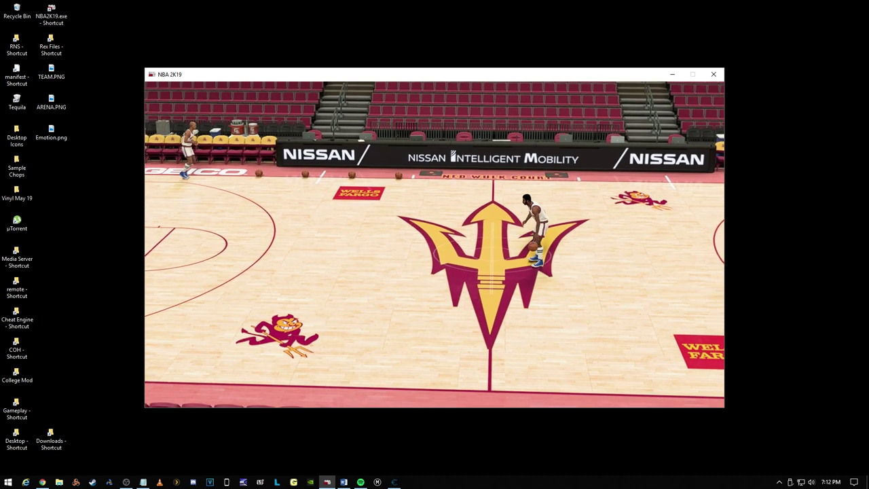
Step: Pause and close the game, and deactivate the 2K19 College V3 mod in Generic Mod Enabler
key("Escape")
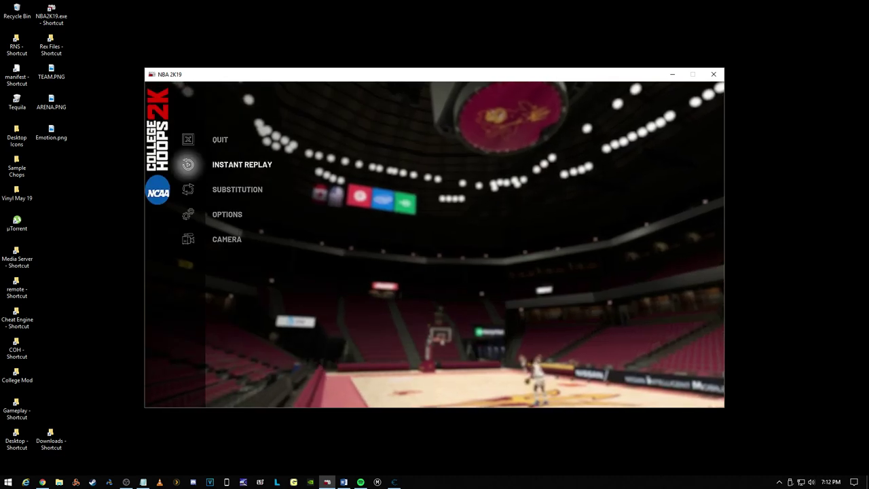
left_click(714, 72)
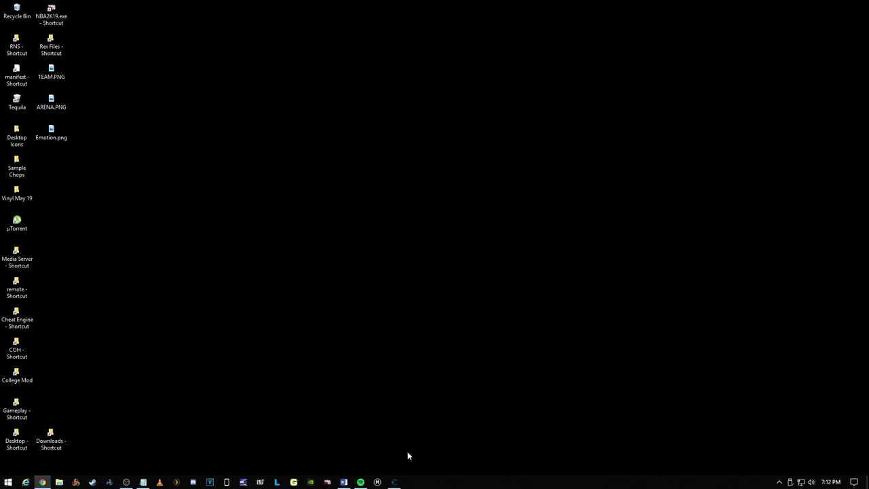
left_click(398, 196)
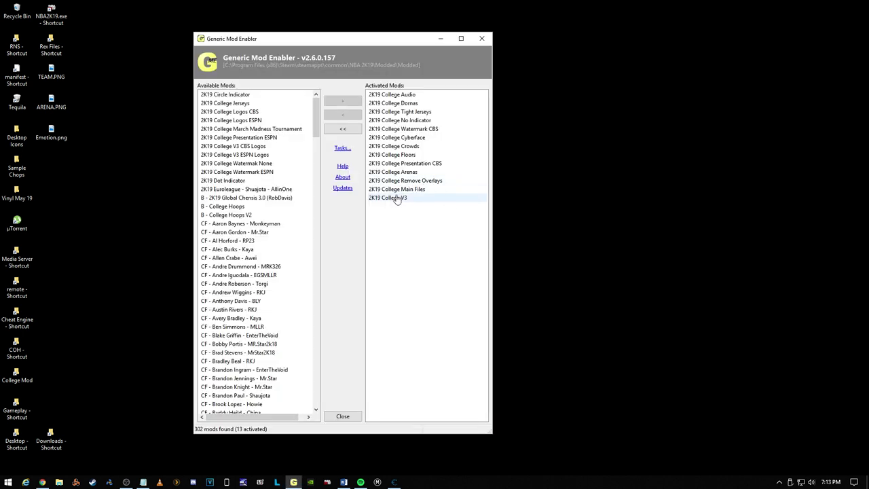
left_click(344, 116)
key("Down")
key("Up")
key("Up")
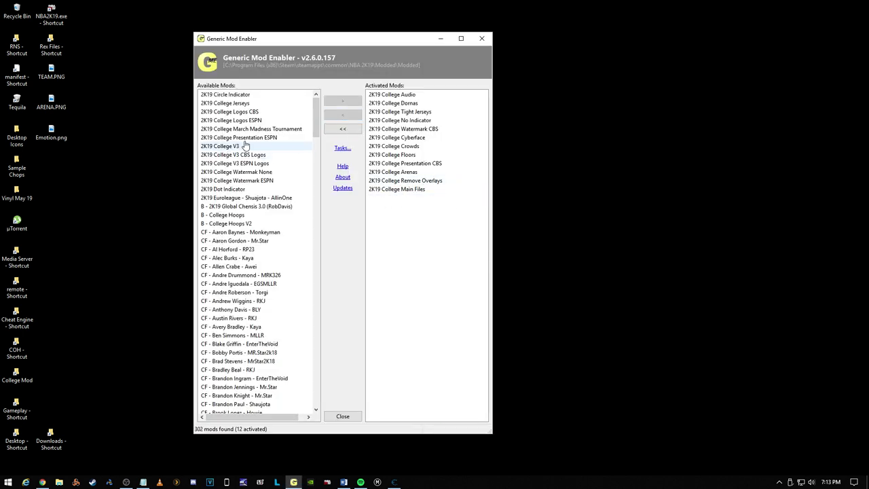
key("Down")
left_click(354, 102)
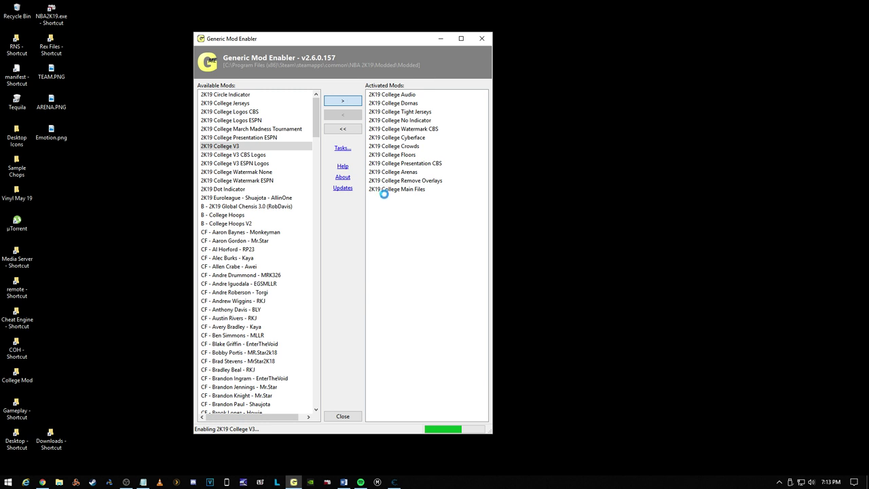
left_click(343, 115)
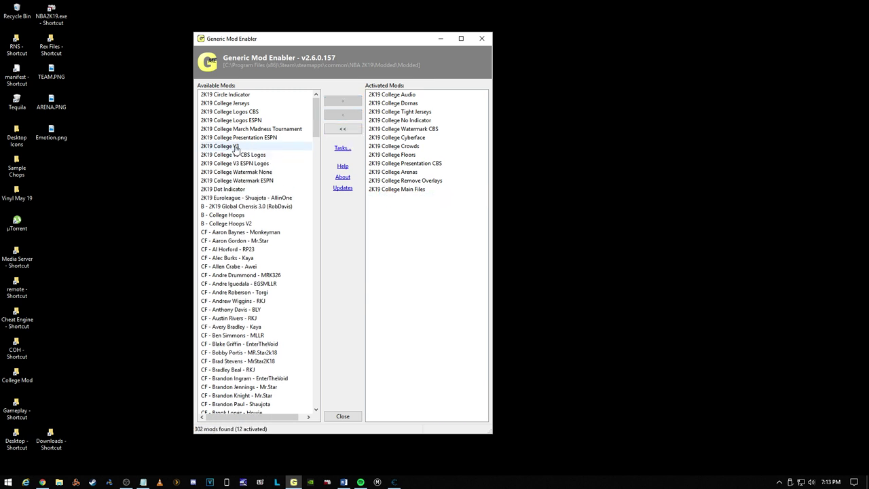
Step: Open f621.iff from the 2K19 College V3 folder in 7-Zip and load its floor texture in Photoshop without separate mip-map layers
right_click(231, 146)
left_click(248, 154)
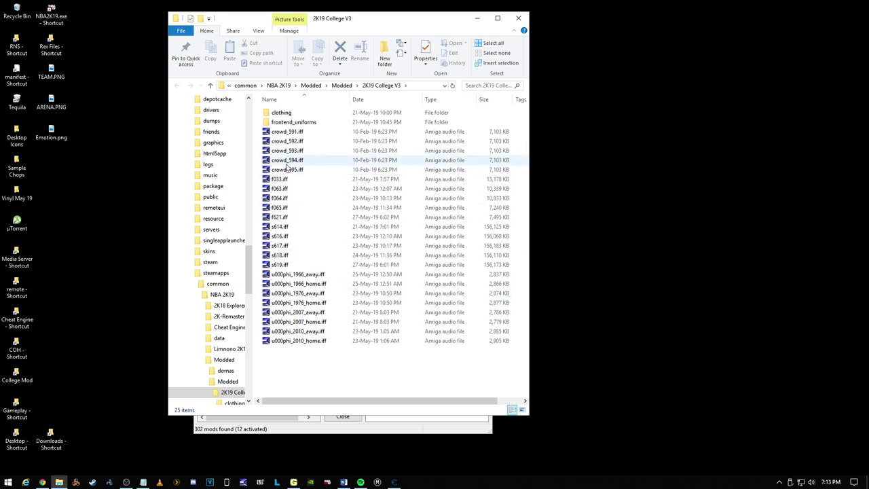
right_click(279, 218)
mouse_move(338, 249)
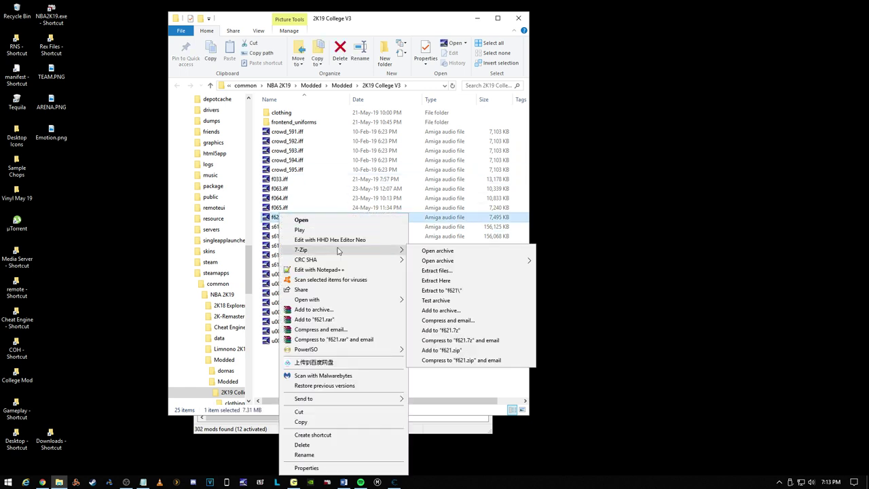
left_click(425, 249)
double_click(358, 91)
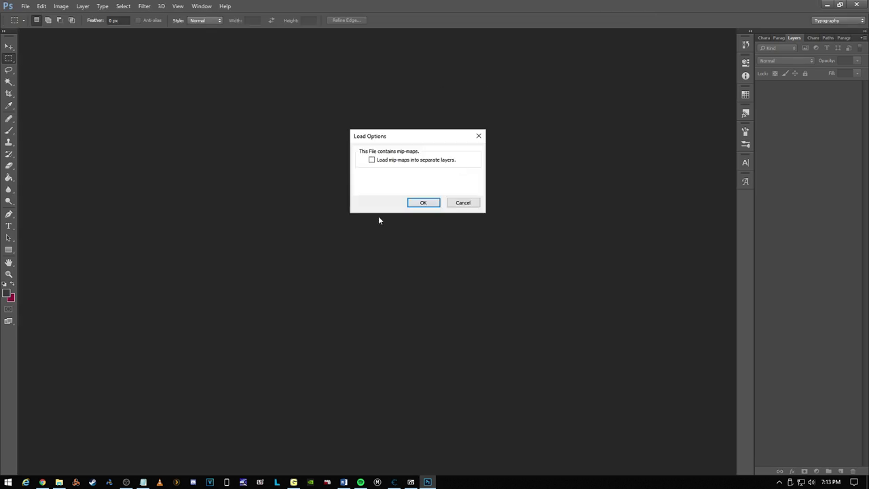
left_click(422, 203)
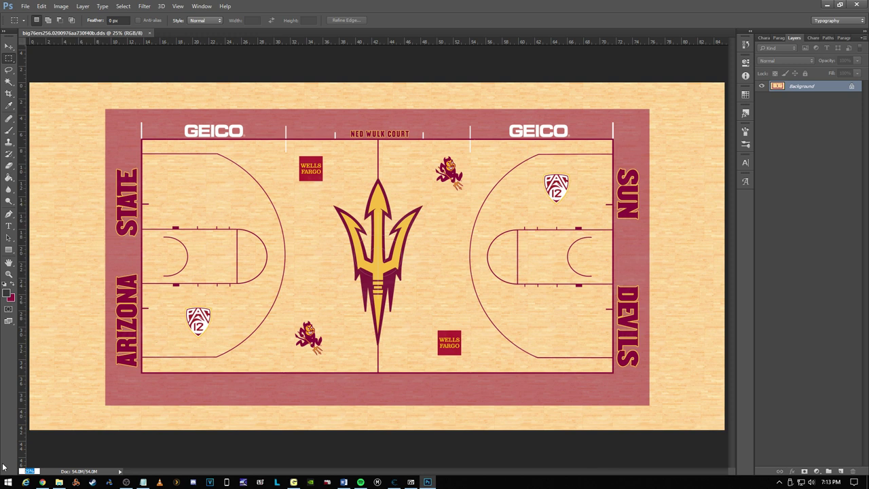
Step: Examine the centre-court trident logo at 75% zoom, and close Photoshop, 7-Zip and Cheat Engine
key("Return")
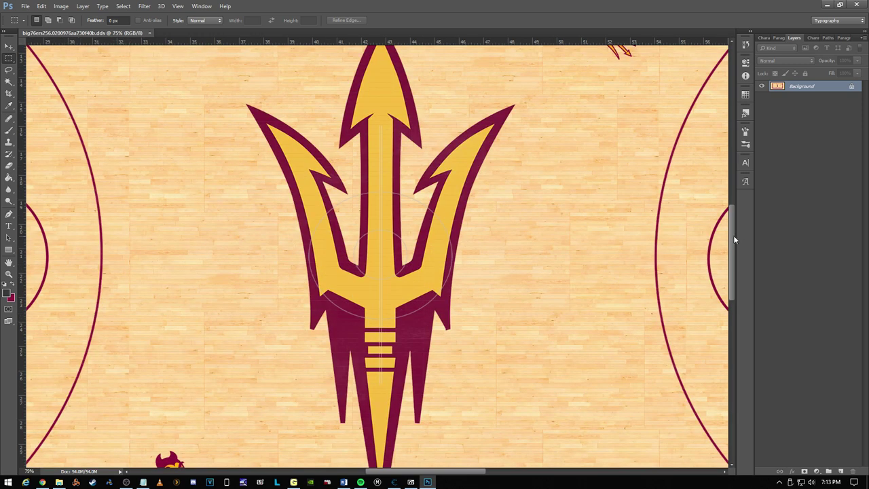
left_click_drag(733, 236, 735, 262)
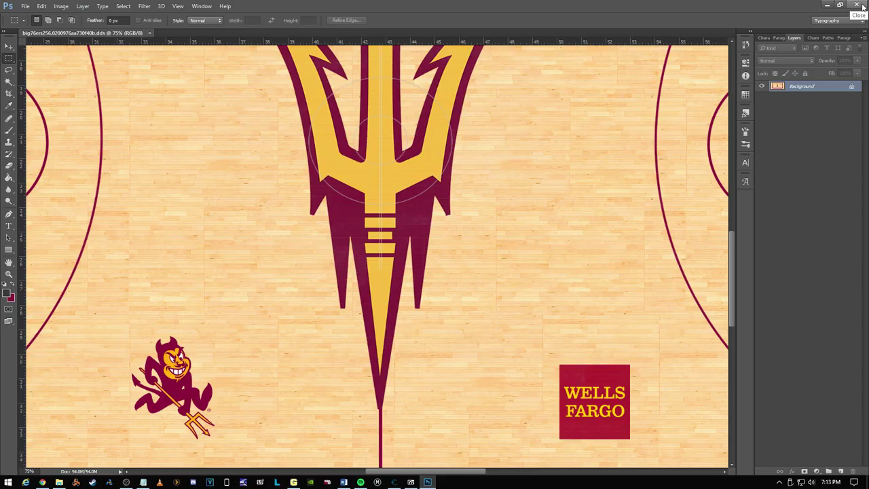
left_click(862, 5)
left_click(606, 21)
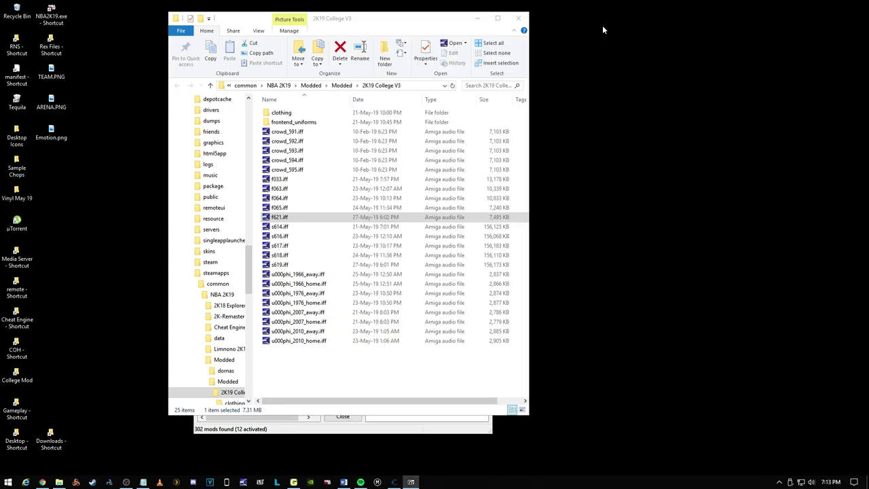
left_click(395, 482)
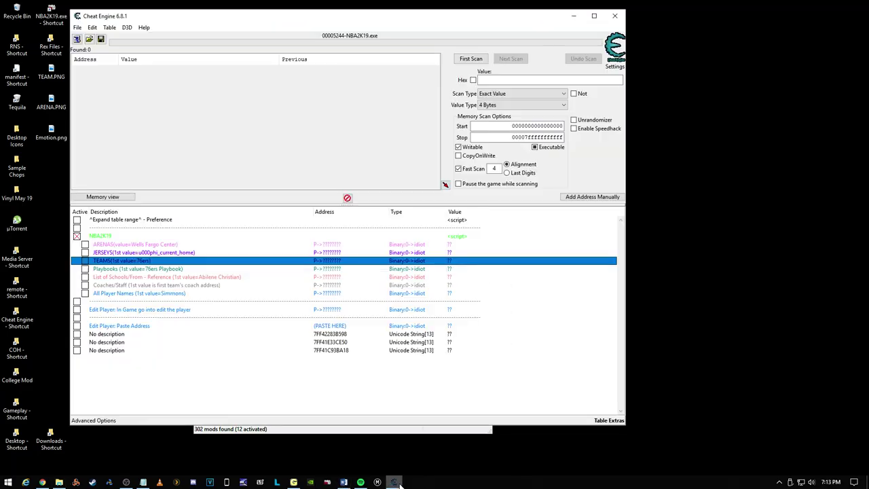
left_click(614, 16)
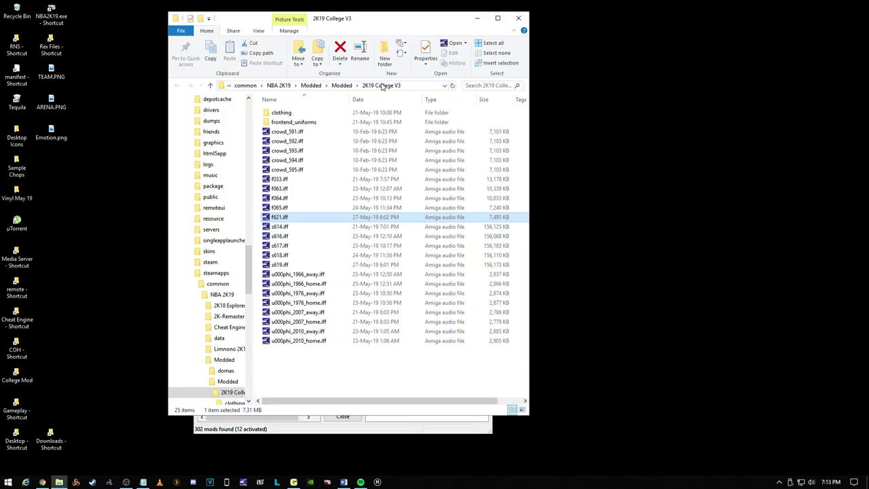
Step: Move the 2K19 College V3 folder window aside, launch NBA 2K19 and open the 2KU Freestyle mode's roster picker
left_click_drag(408, 28, 747, 50)
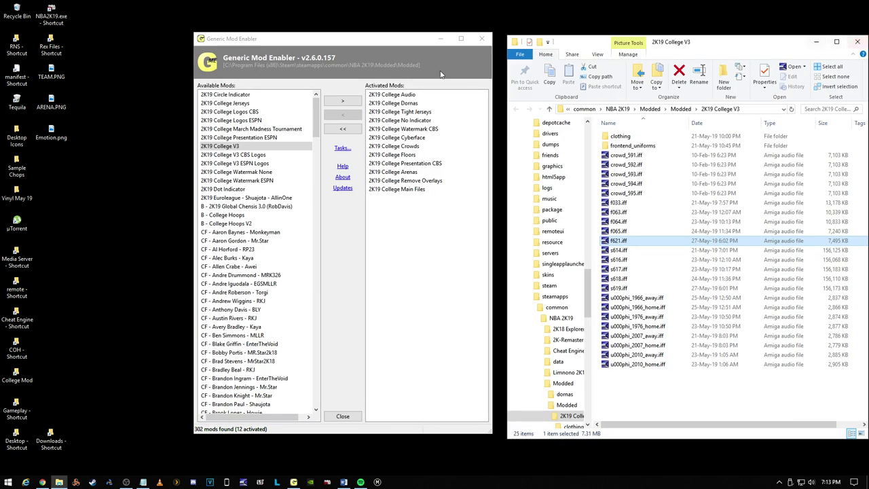
left_click(312, 452)
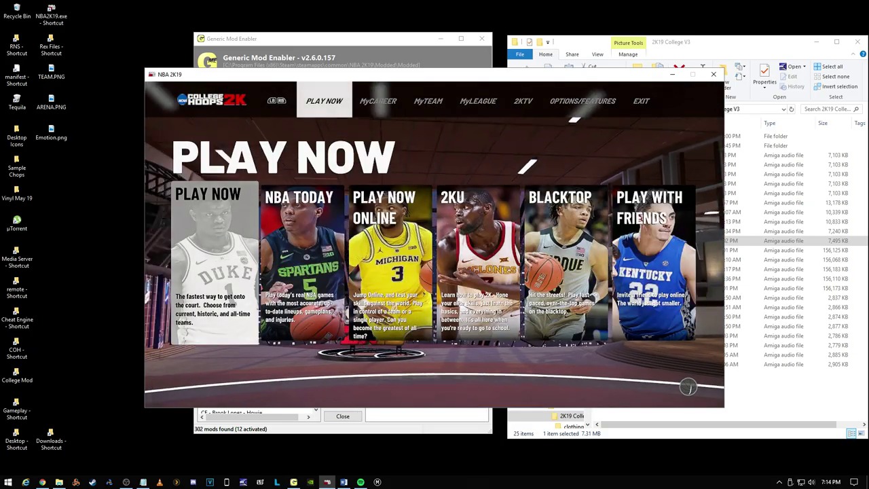
key("Right")
key("Right")
key("Right")
key("Return")
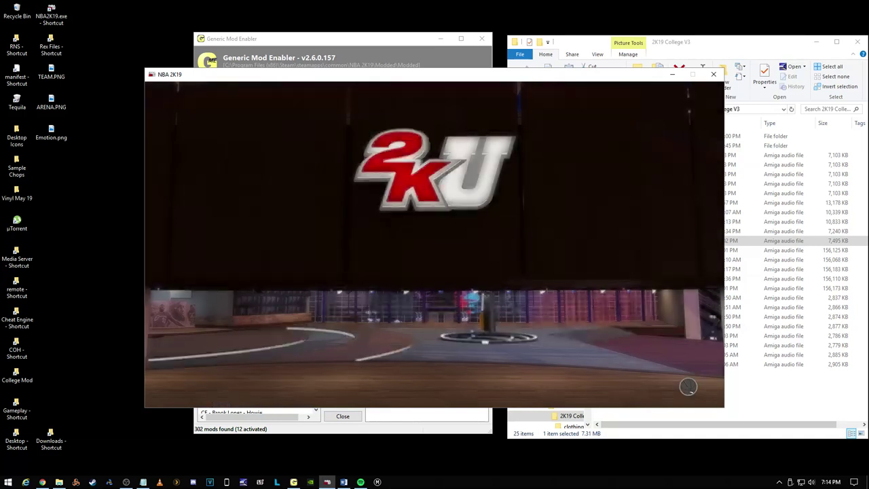
key("Right")
key("Return")
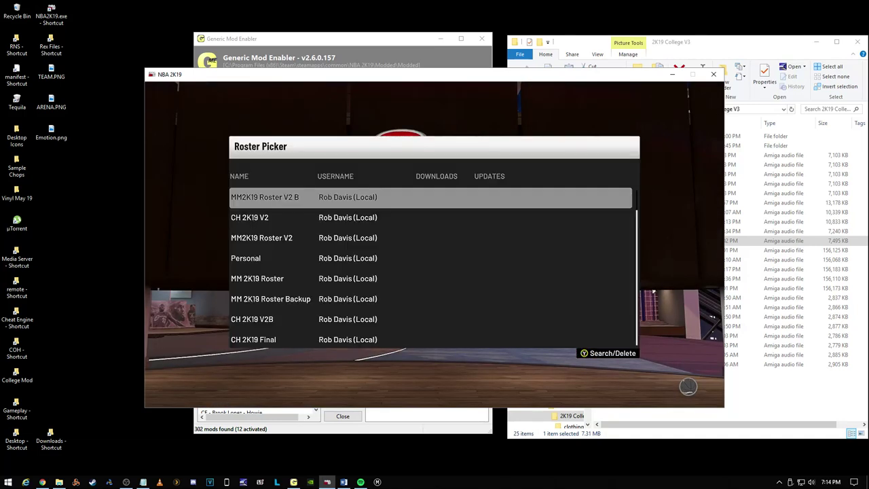
Step: Load the CH 2K19 V2 roster for the Freestyle session
key("Down")
key("Down")
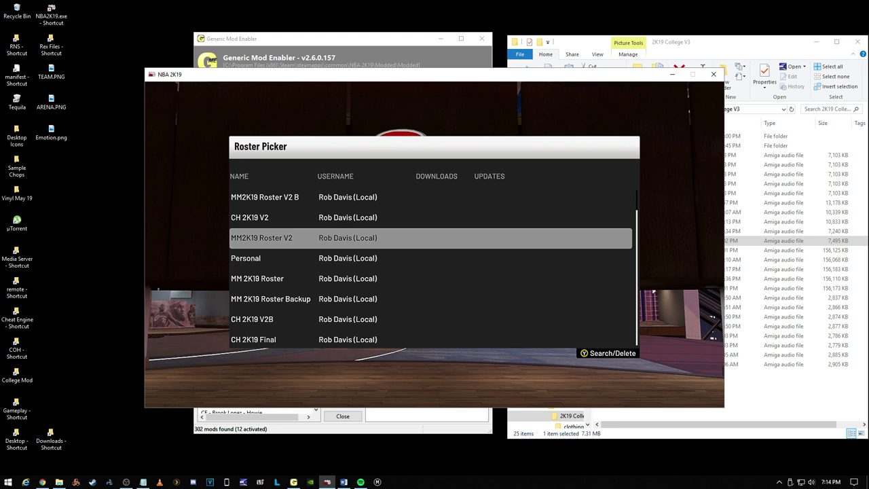
key("Up")
key("Return")
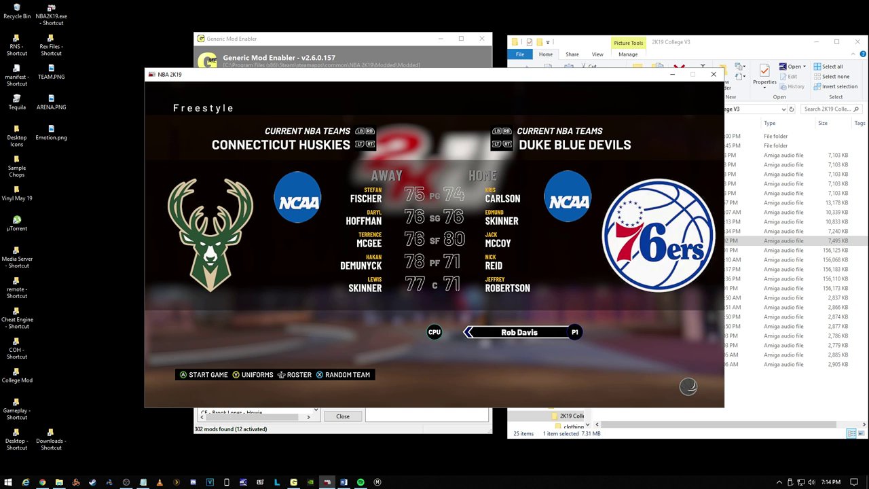
Step: Load MM2K19 Roster V2 B, start Freestyle with Connecticut Huskies as both teams, and leave the session for the main menu
key("Return")
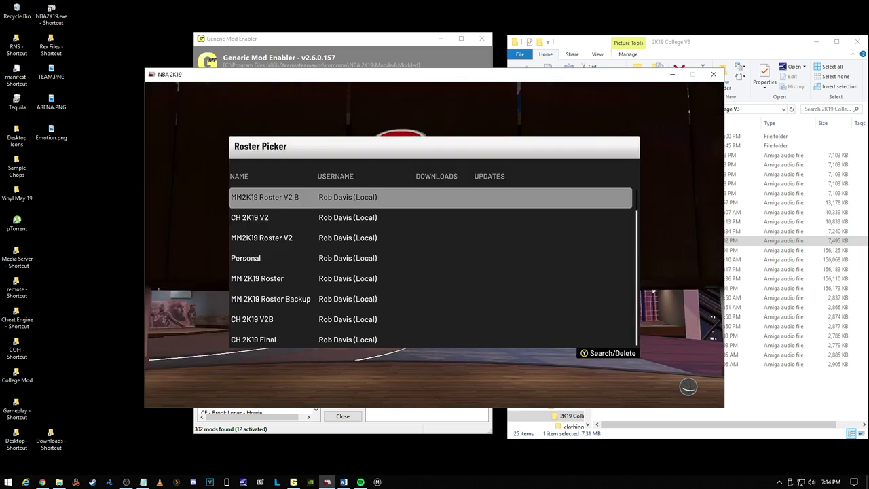
key("Return")
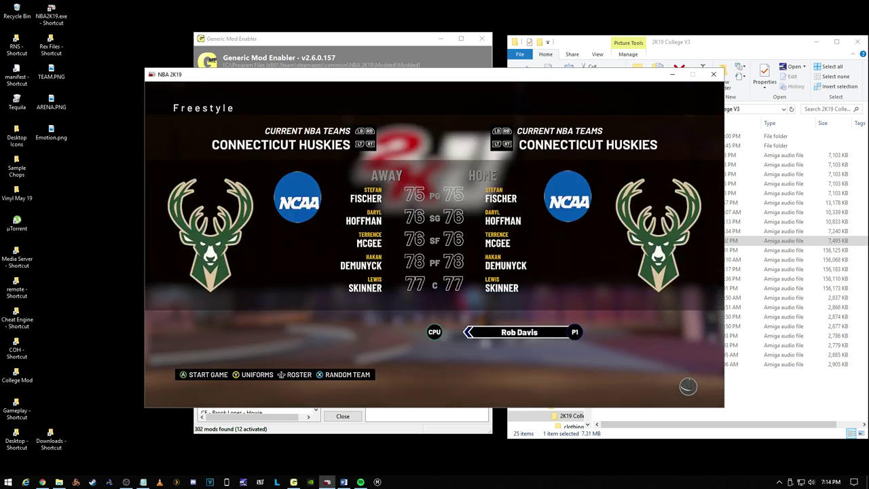
key("Return")
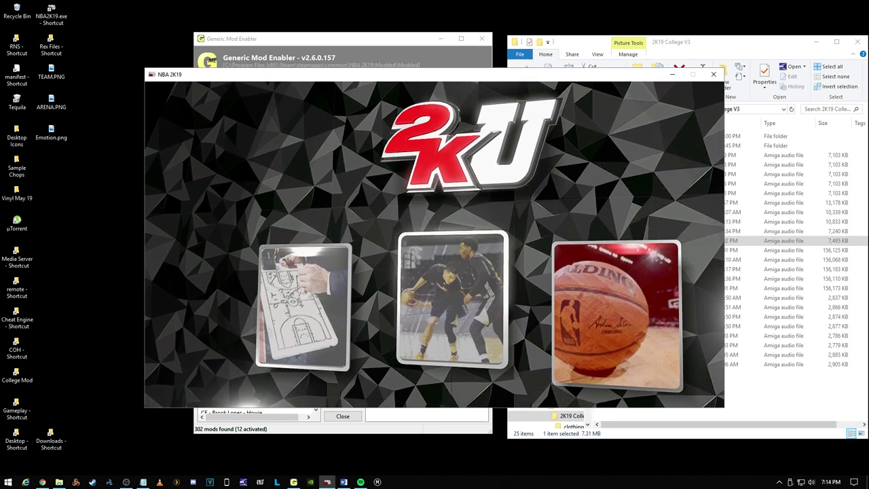
key("Return")
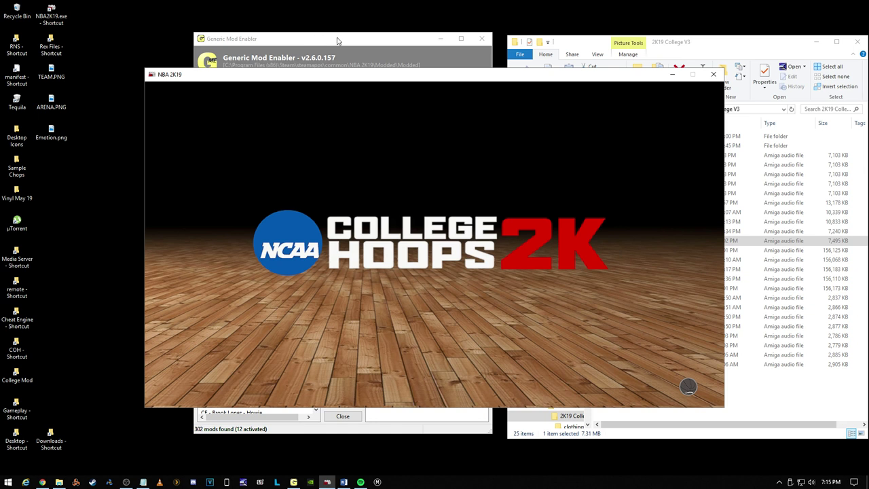
Step: Activate the 2K19 College V3 mod in Generic Mod Enabler and return to the NBA 2K19 main menu
left_click(289, 225)
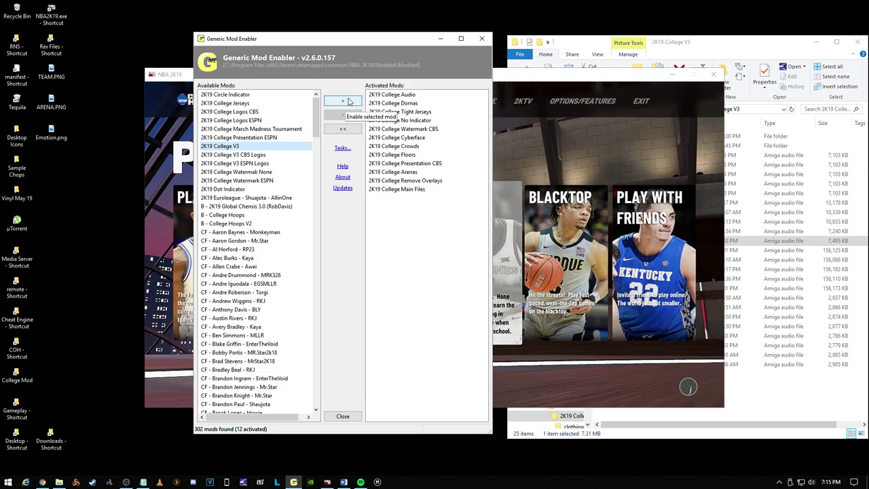
left_click(342, 100)
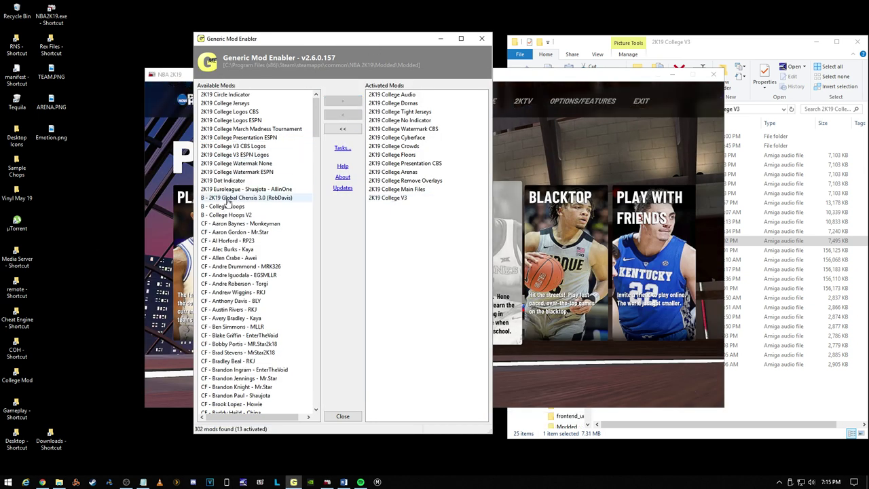
left_click(586, 135)
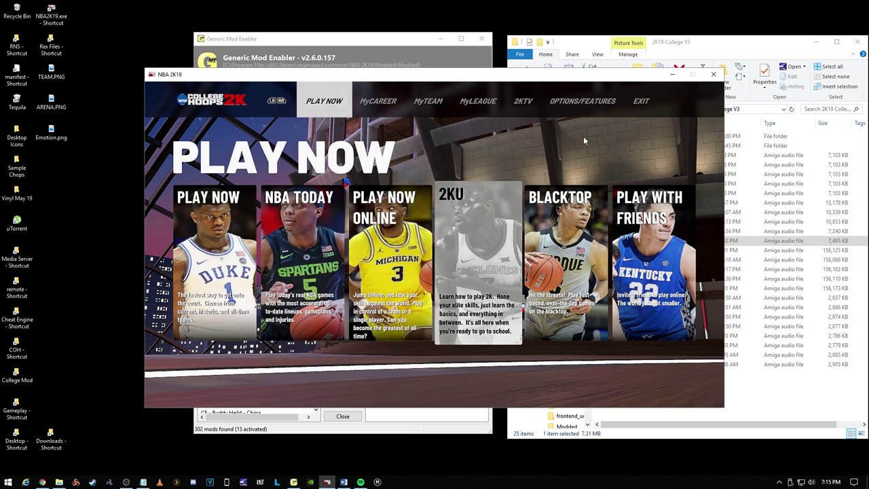